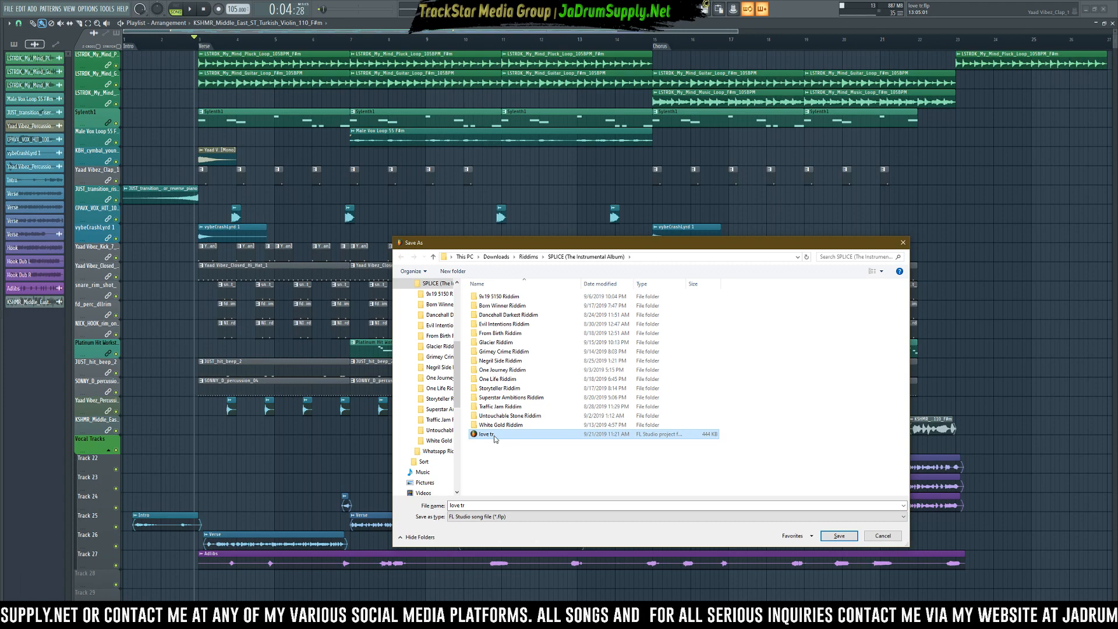
- Rename the "love tr" project file to "Love Triangle Riddim" within the Save As dialog
left_click(484, 436)
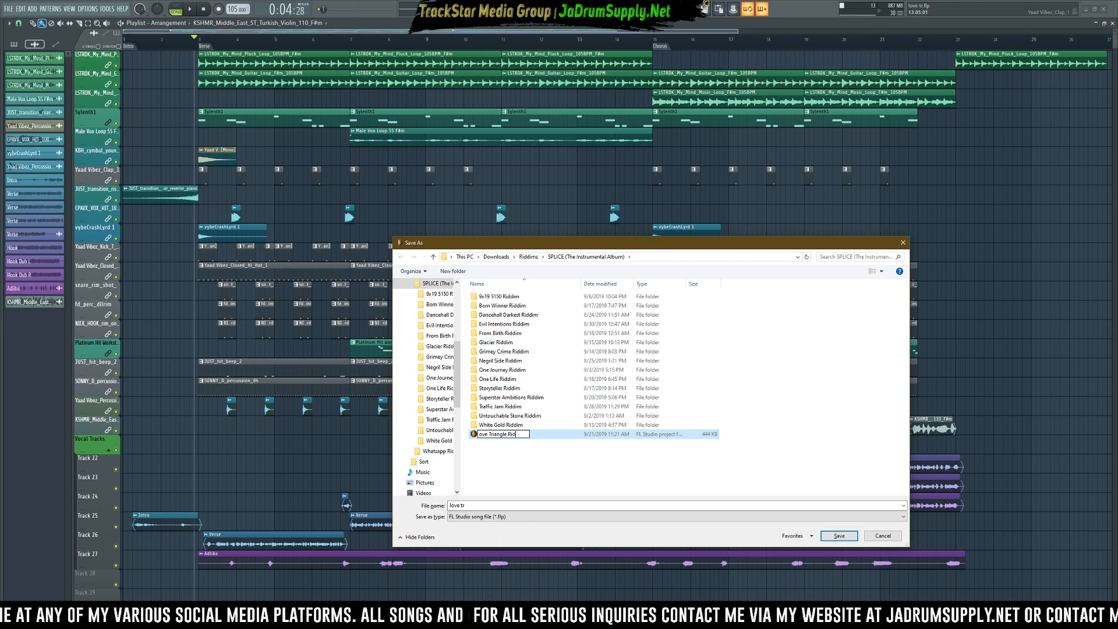
key("BackSpace")
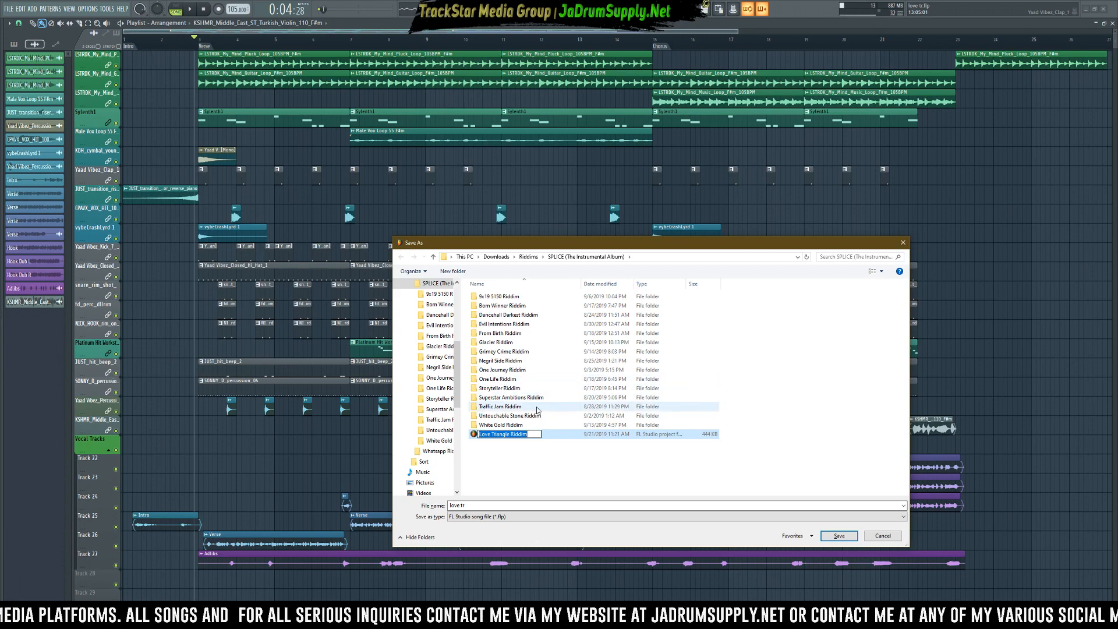
key("BackSpace")
key("ctrl+z")
- Create a folder named "Love Triangle Riddim" and move the renamed project file into it
left_click(445, 272)
type("Love Triangle Riddim")
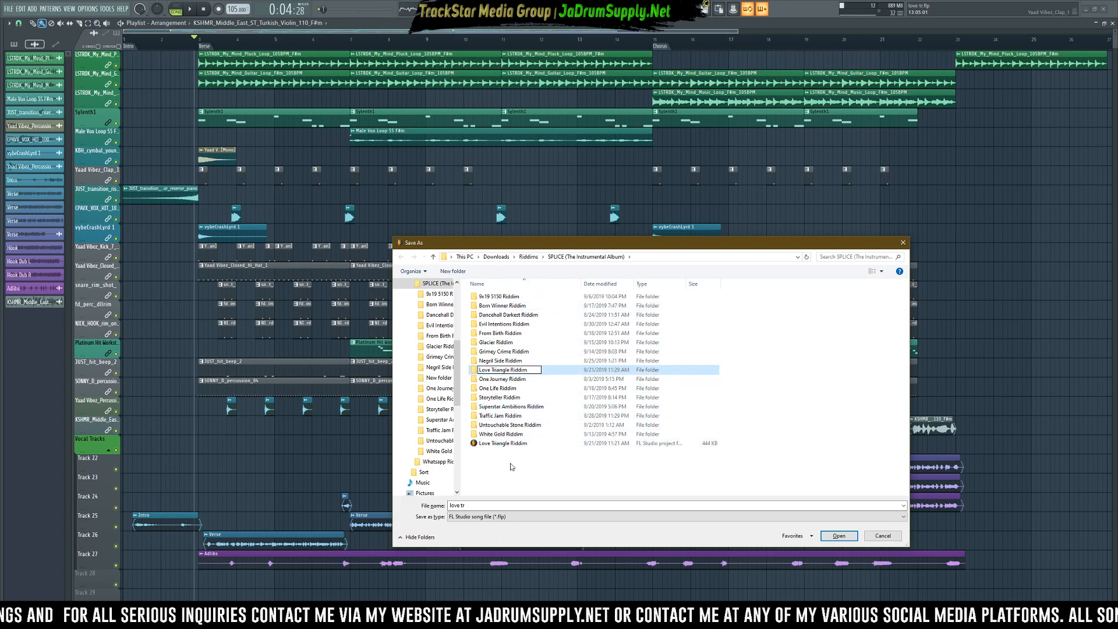
left_click(511, 458)
left_click_drag(500, 445, 517, 363)
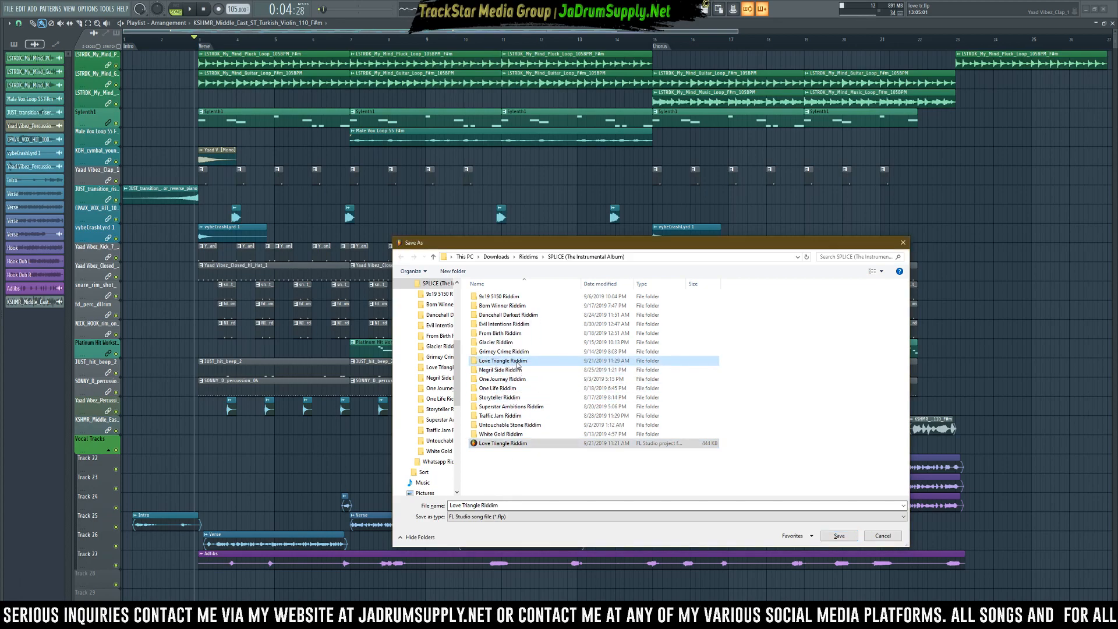
- Save the project inside the Love Triangle Riddim folder, replacing the existing Love Triangle Riddim project file
double_click(517, 363)
double_click(492, 298)
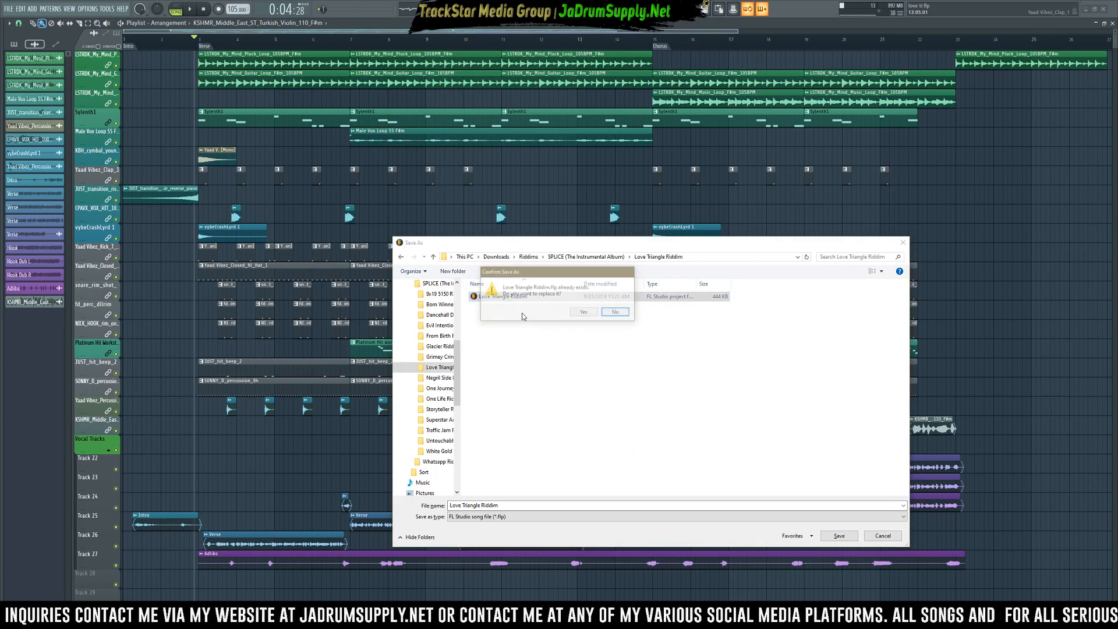
left_click(580, 313)
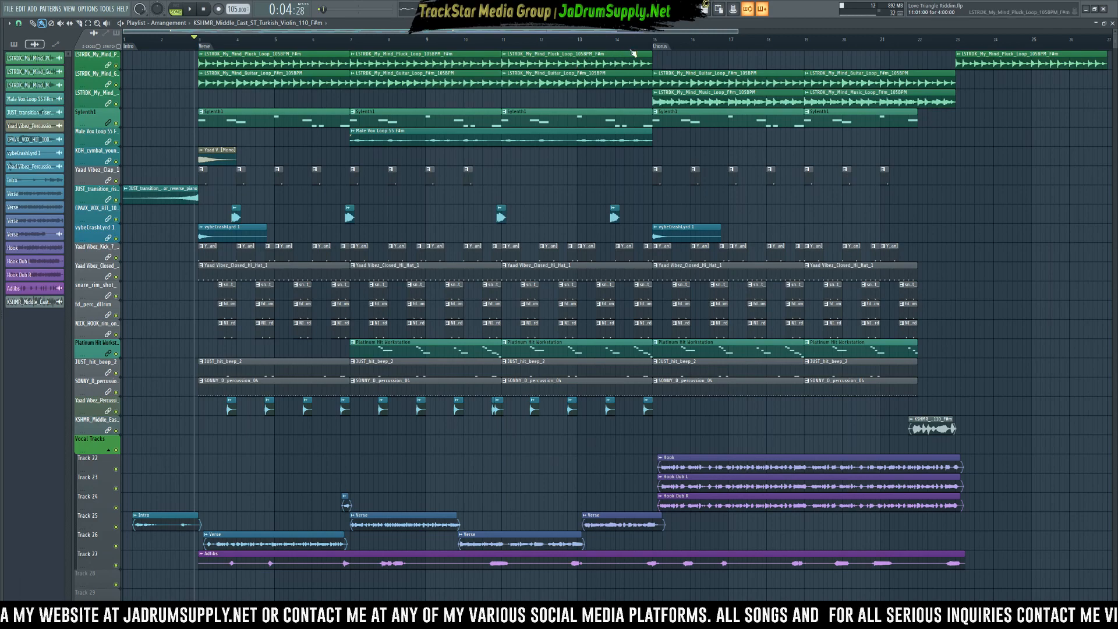
- Open the mixer and play the arrangement from the intro into the chorus to hear the unmixed song
scroll(633, 52, "down", 4, "ctrl")
scroll(664, 163, "down", 3)
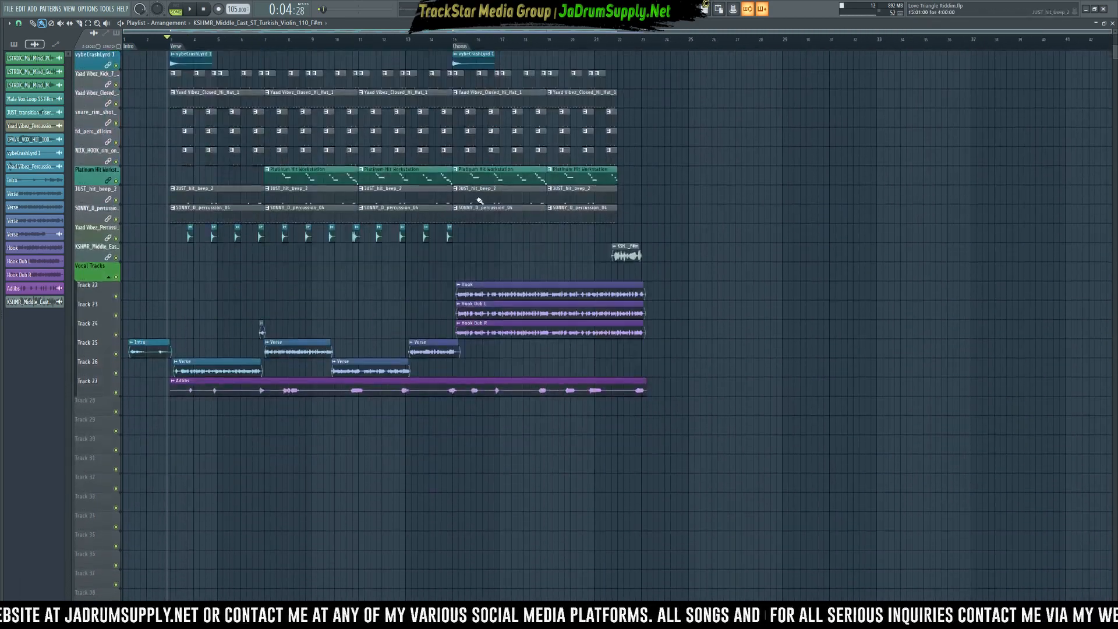
scroll(482, 200, "down", 2)
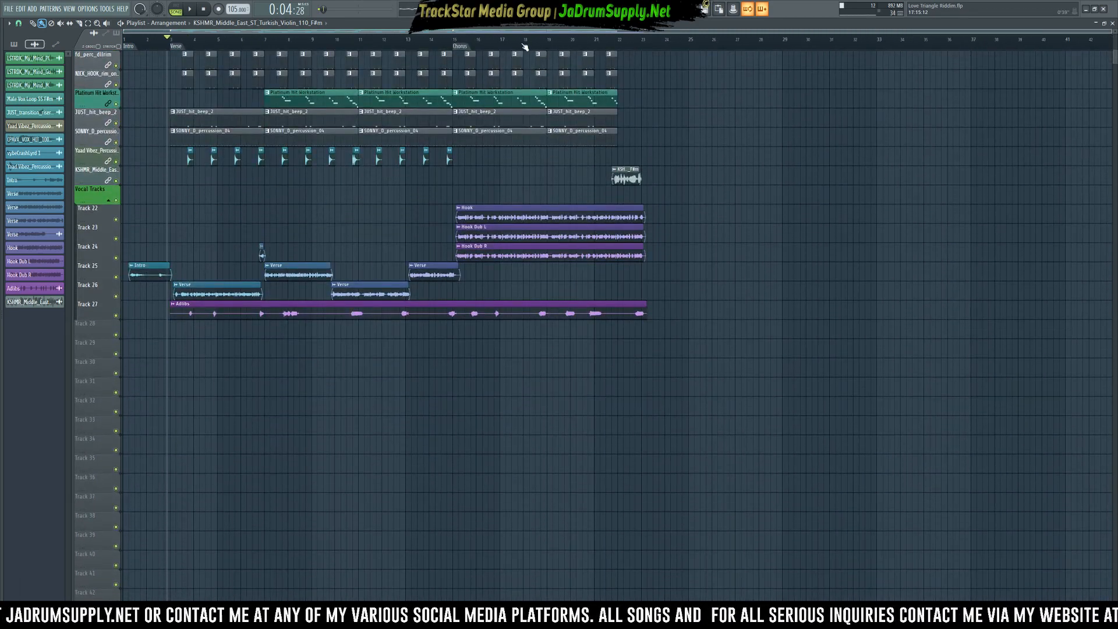
scroll(402, 53, "up", 6)
scroll(344, 73, "up", 4, "ctrl")
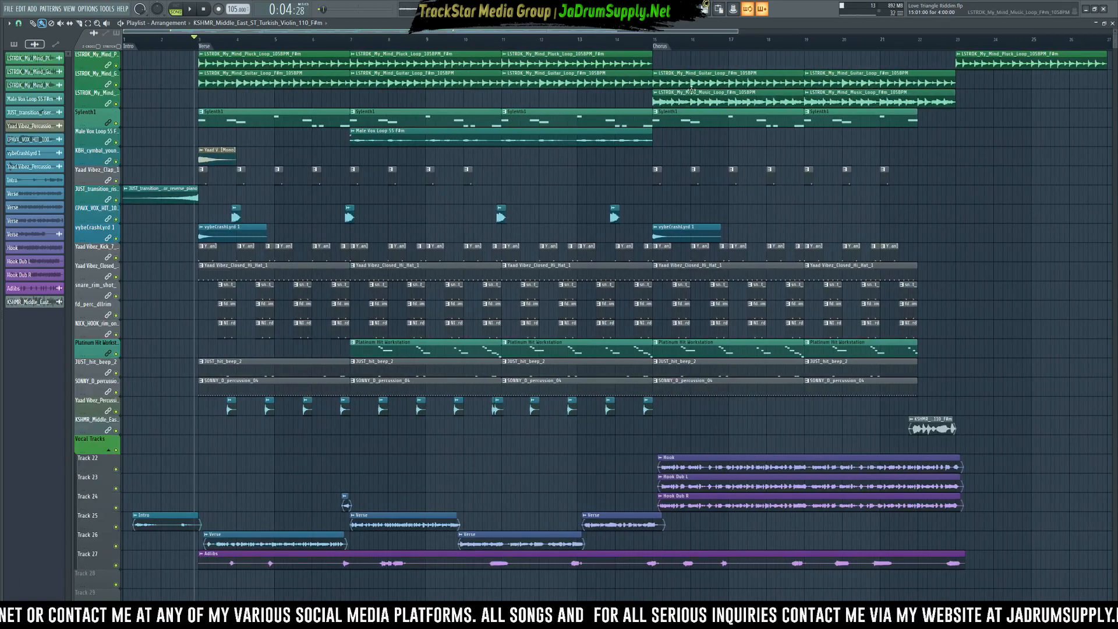
key("F9")
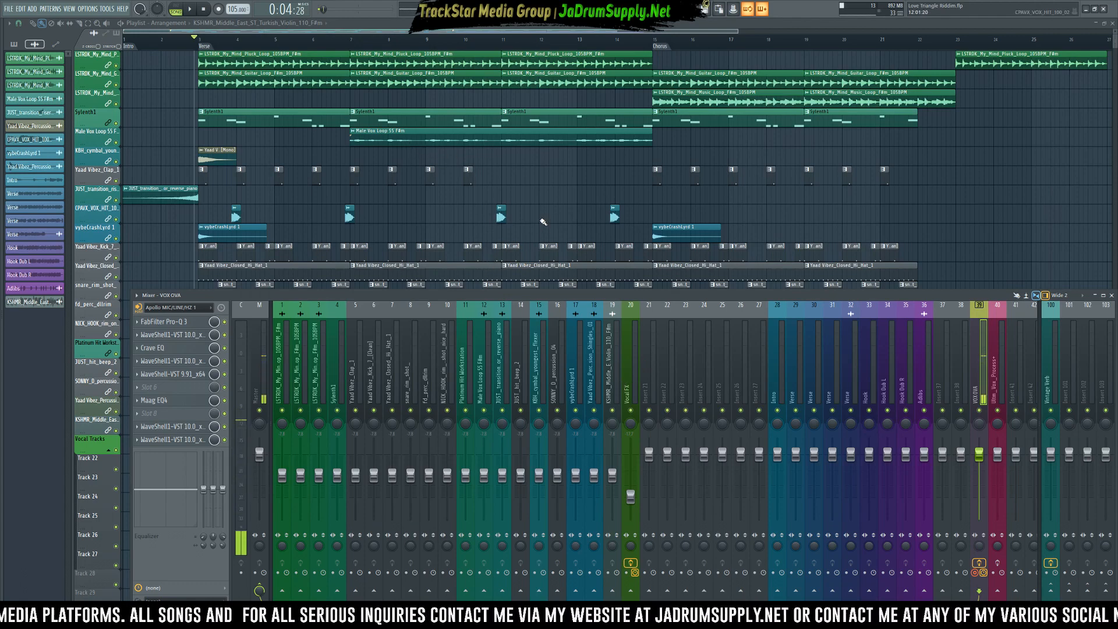
key("space")
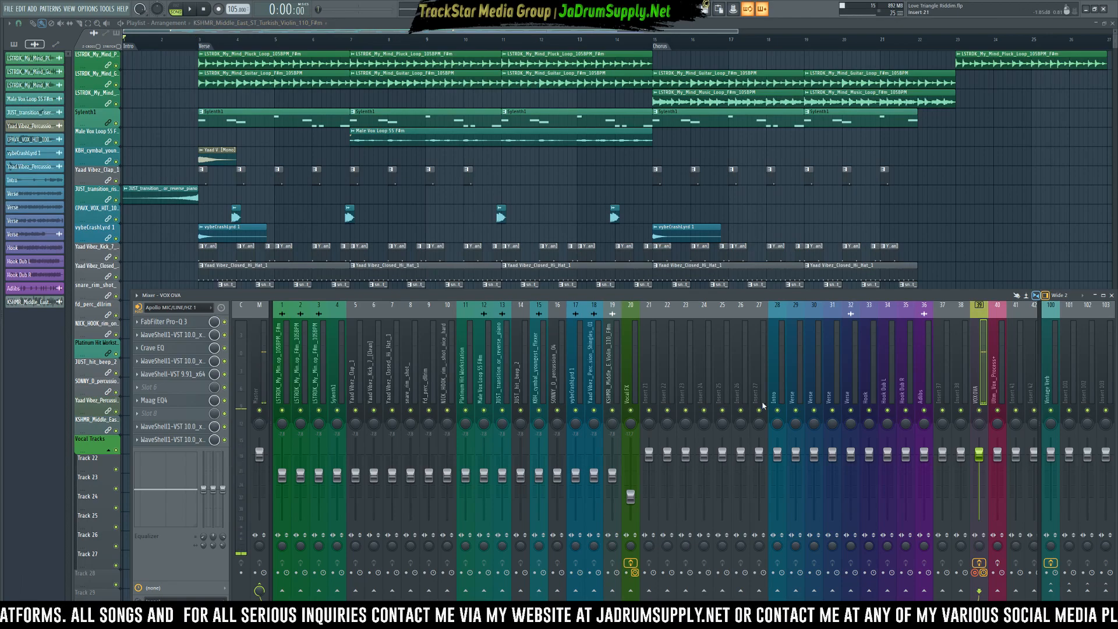
key("space")
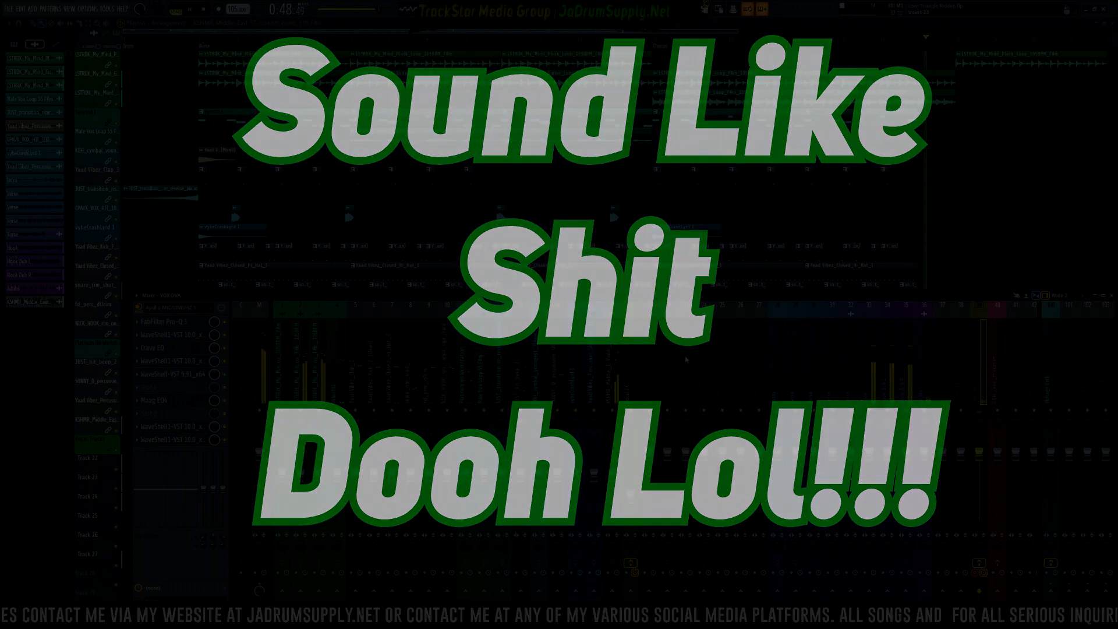
key("space")
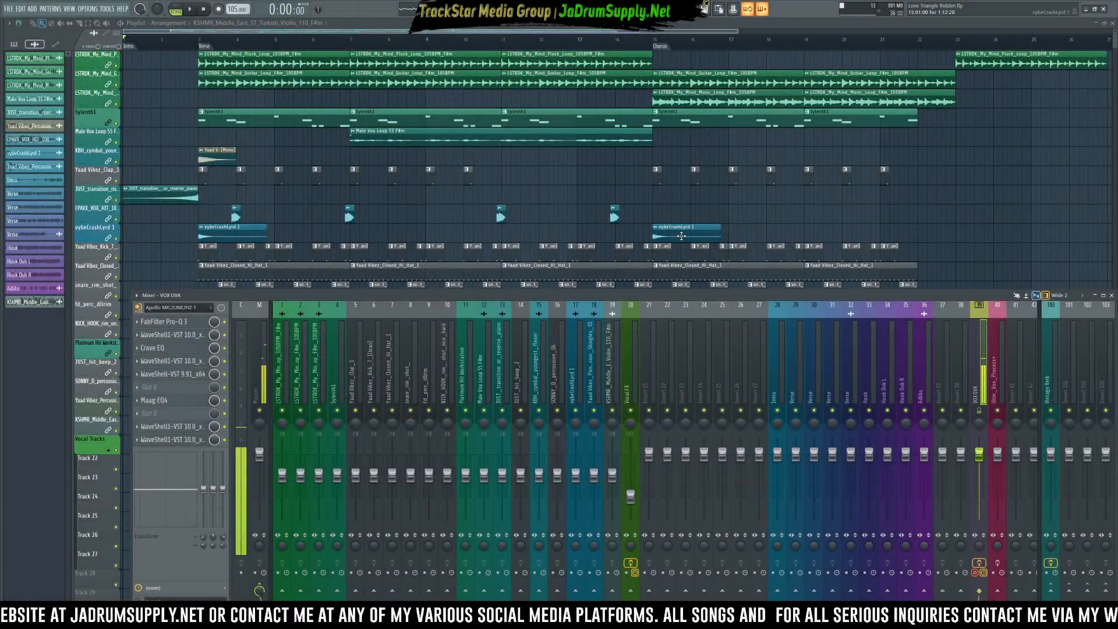
- Select the vocal mixer tracks from Intro (28) to Adlibs (36) and pull all their faders down together
scroll(681, 254, "down", 4)
scroll(681, 254, "down", 5)
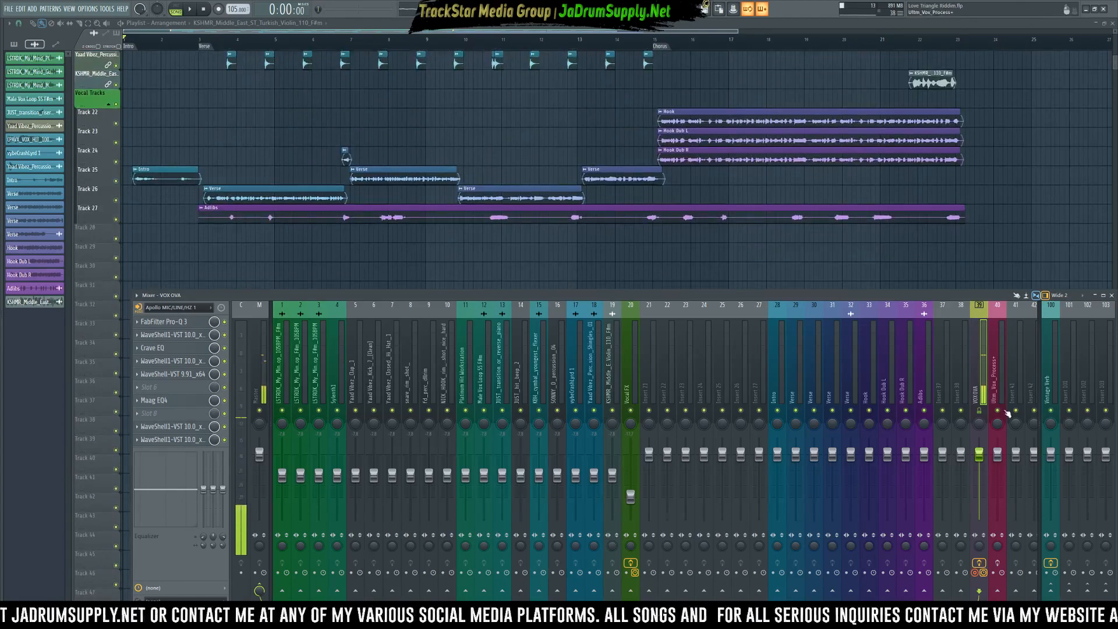
left_click_drag(770, 394, 925, 396)
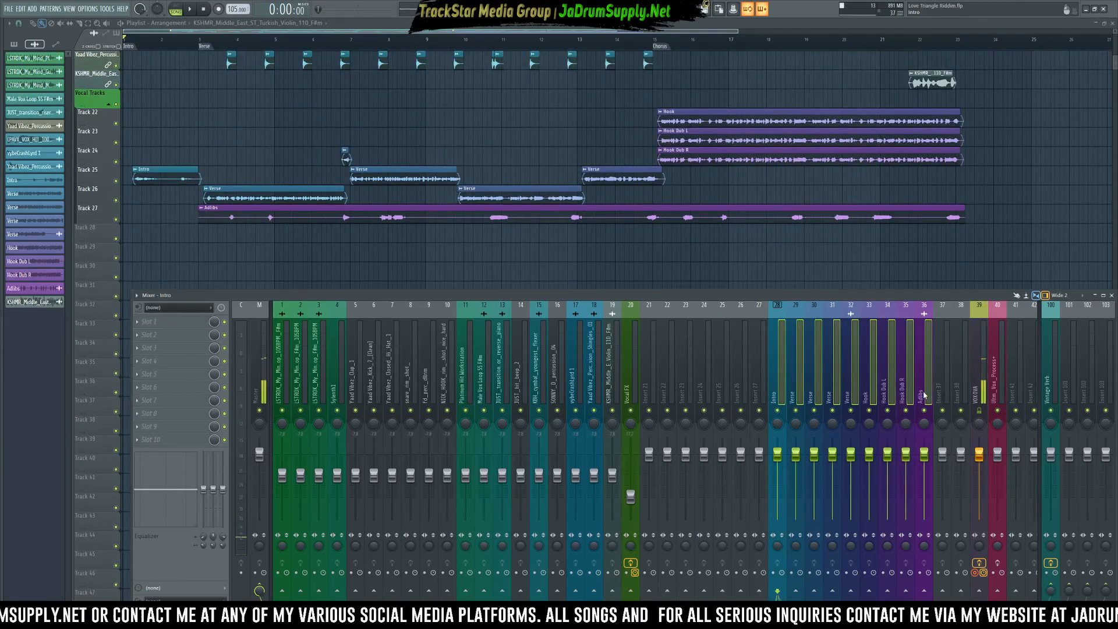
left_click_drag(925, 456, 925, 519)
- Play the song from the start in the playlist, solo the Male Vox Loop track briefly, and unsolo it
key("space")
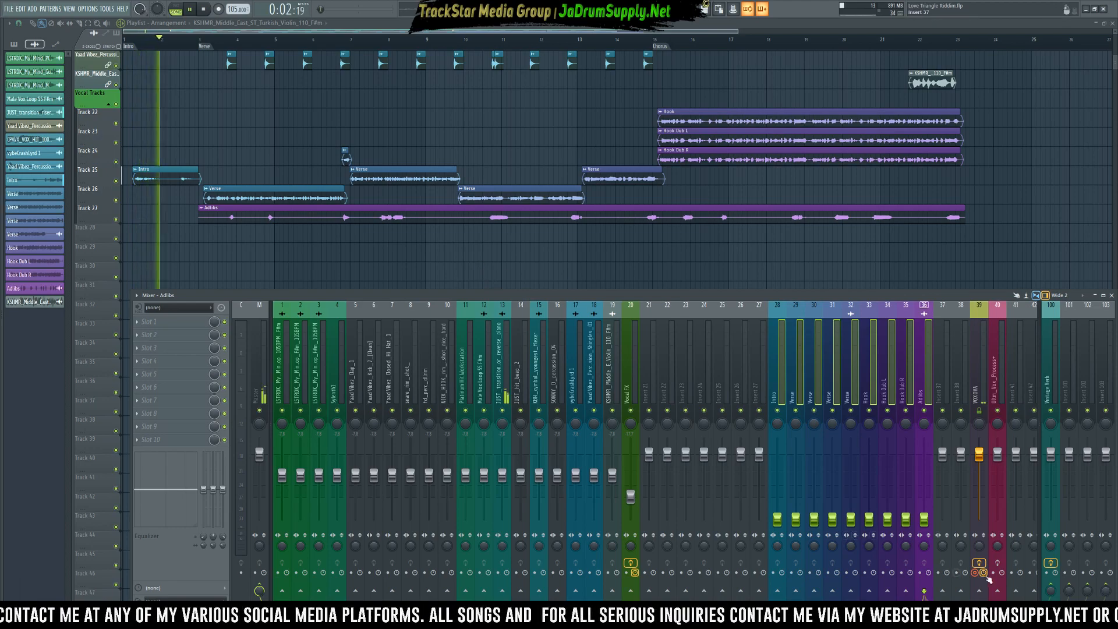
key("F9")
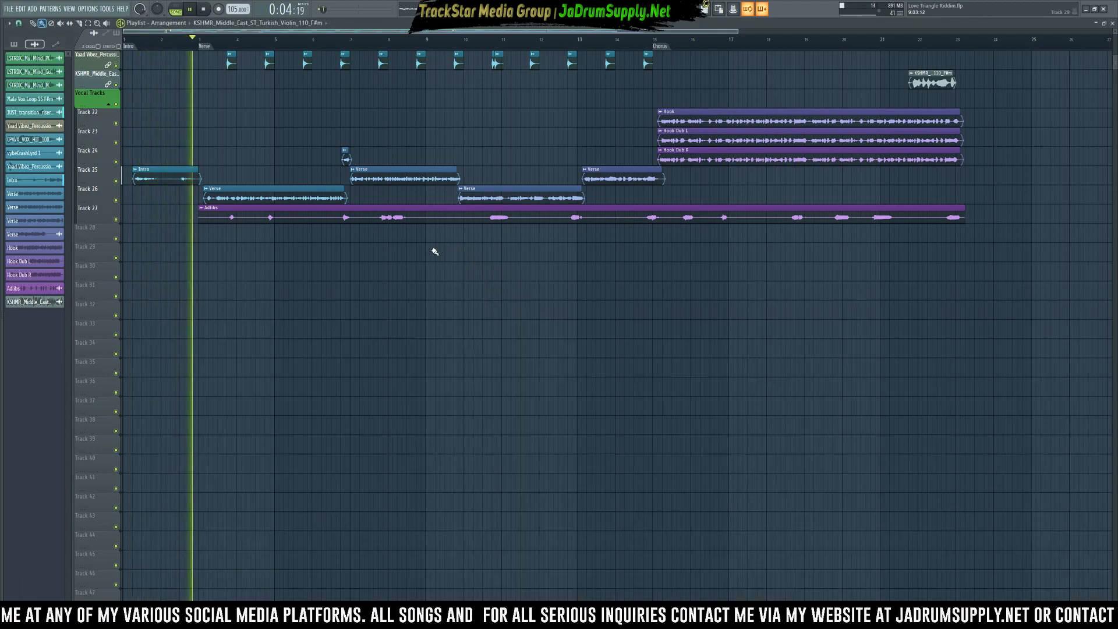
scroll(435, 250, "up", 3)
scroll(435, 250, "up", 5)
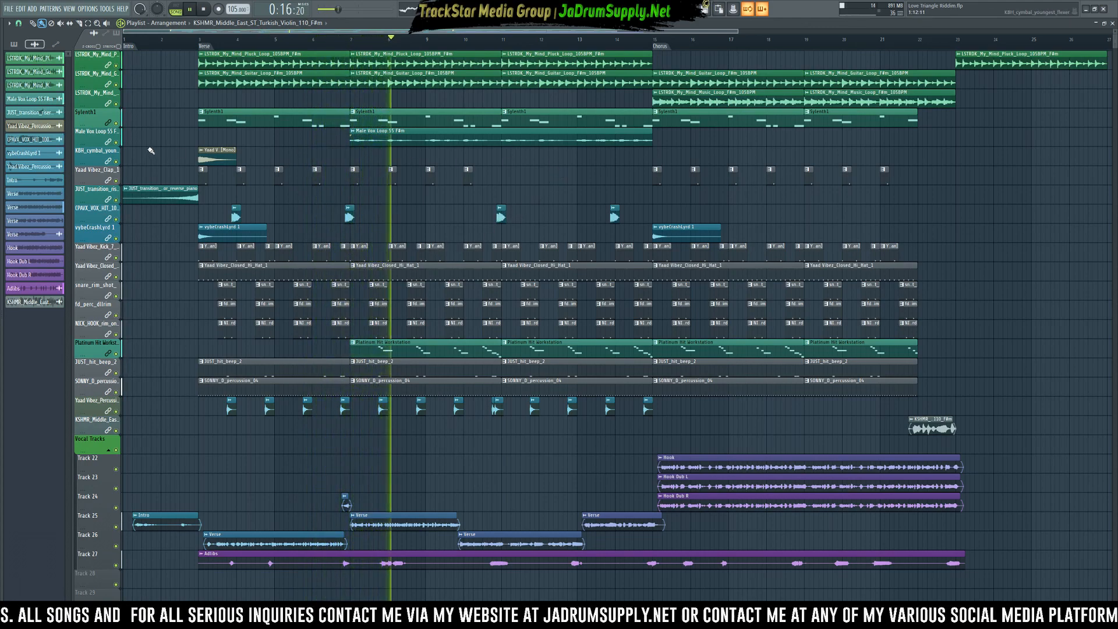
right_click(118, 145)
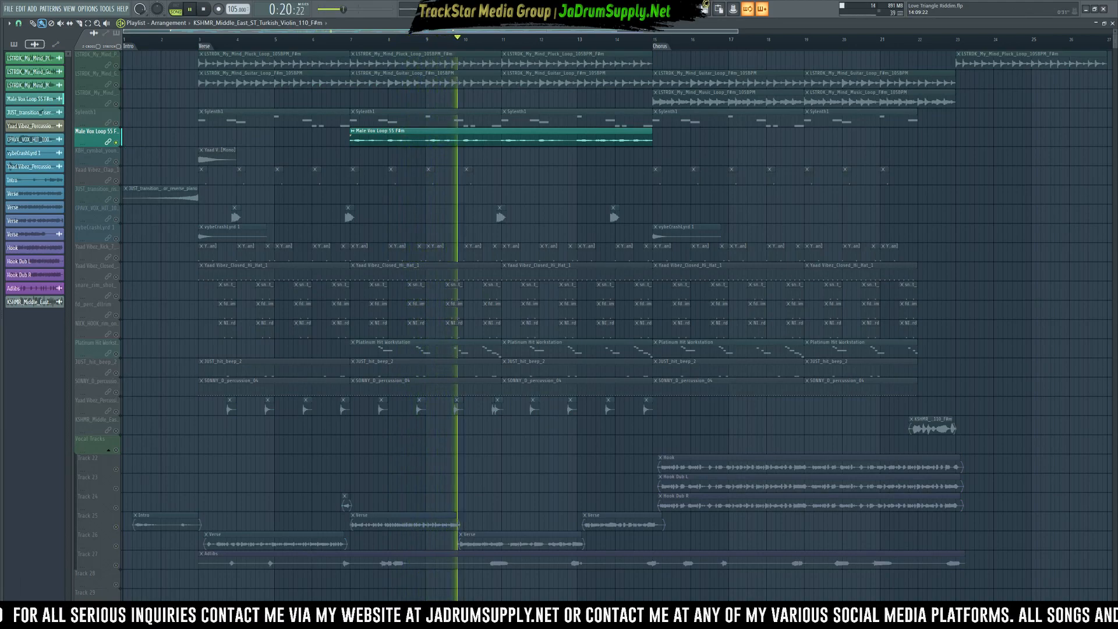
key("space")
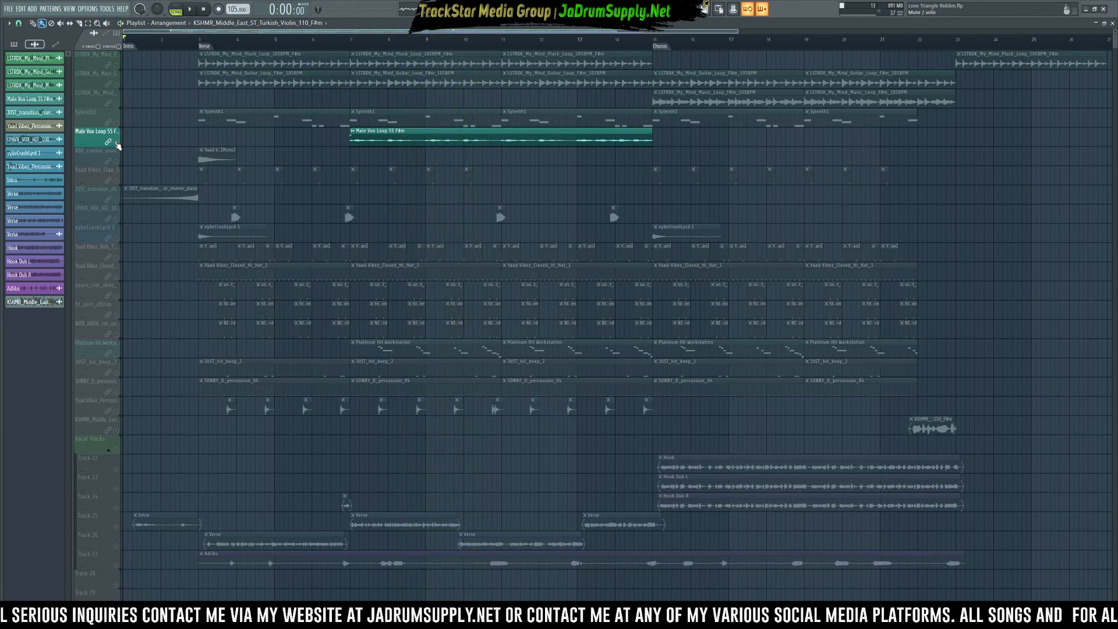
right_click(116, 142)
- Select the playlist time range from bar 7 to the Chorus marker at bar 15 for looped playback
key("F9")
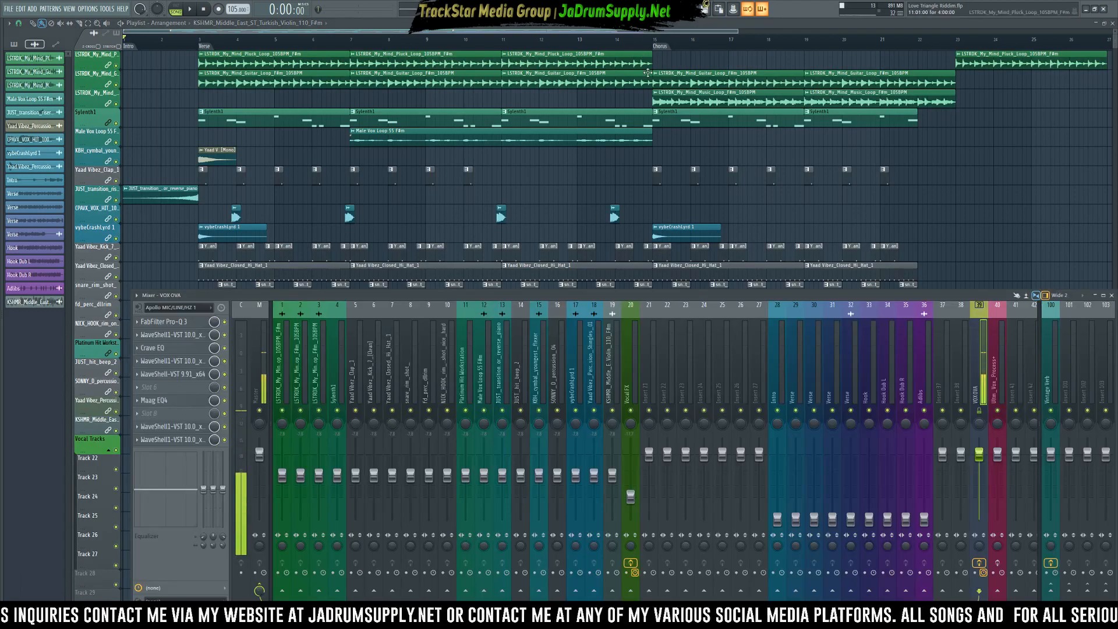
key("F9")
scroll(669, 45, "down", 3)
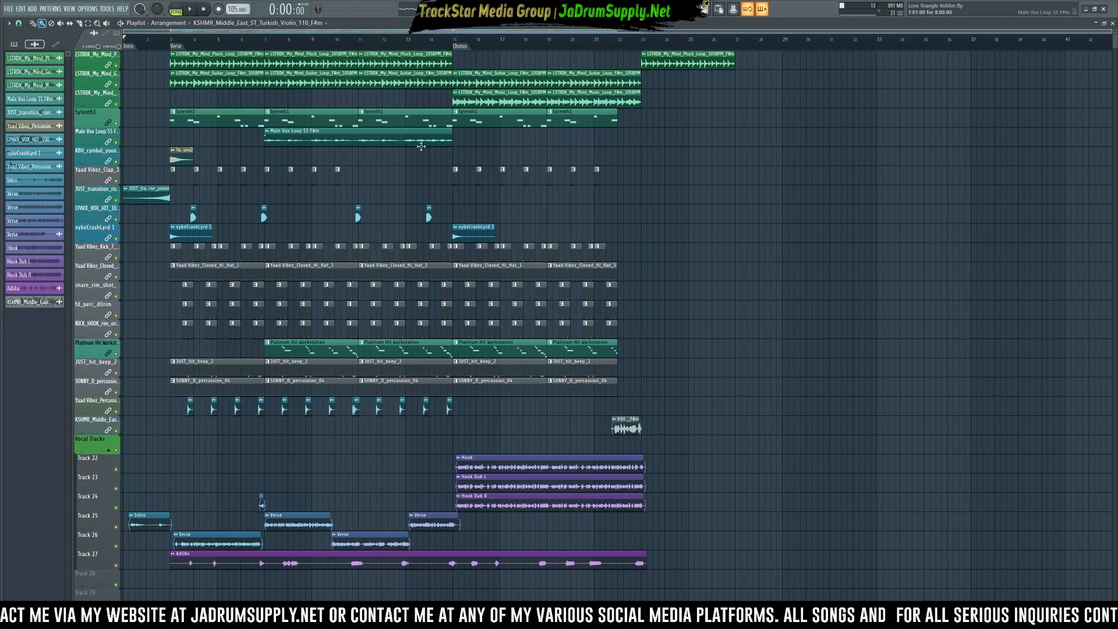
left_click_drag(264, 45, 453, 45)
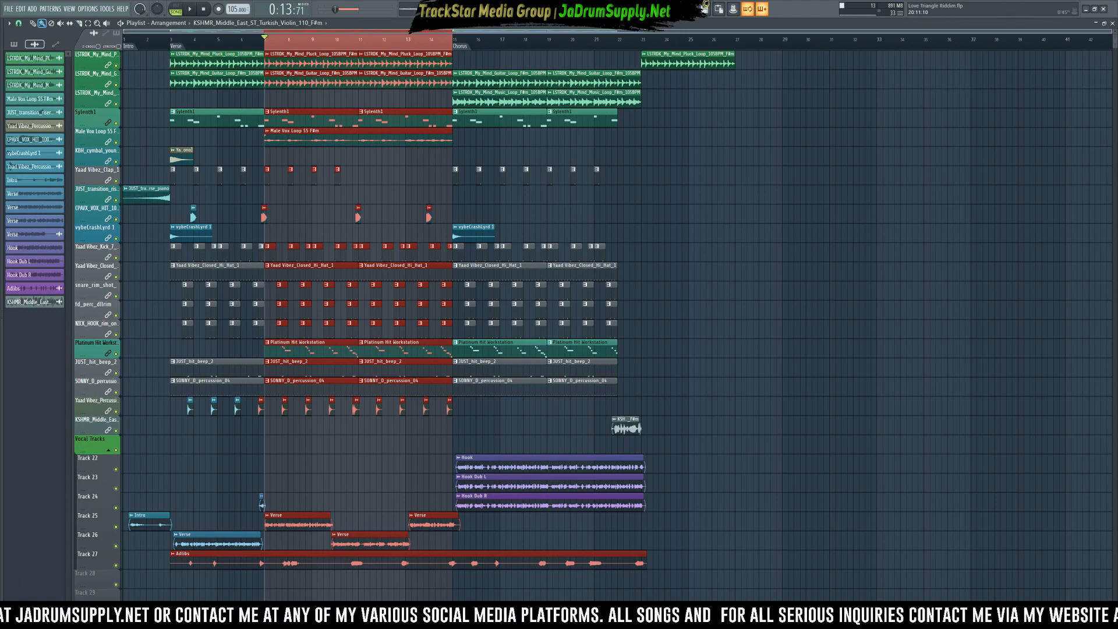
- Show the pattern clips in the picker and open the Sylenth1 pattern in the piano roll
key("F6")
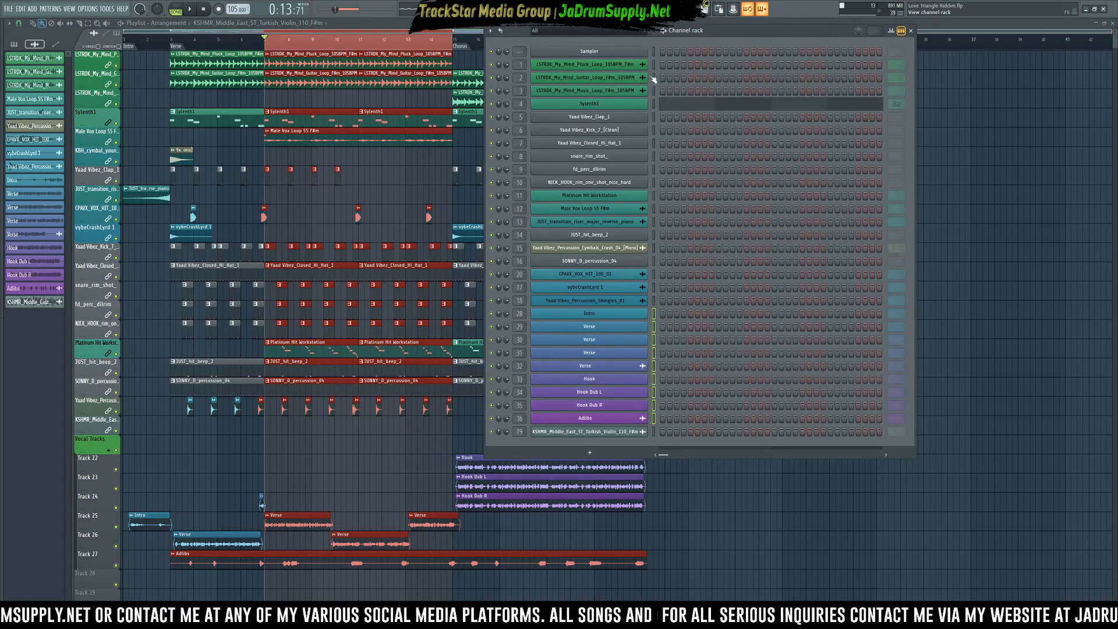
key("Right")
key("Left")
key("Right")
key("Right")
key("Left")
key("Left")
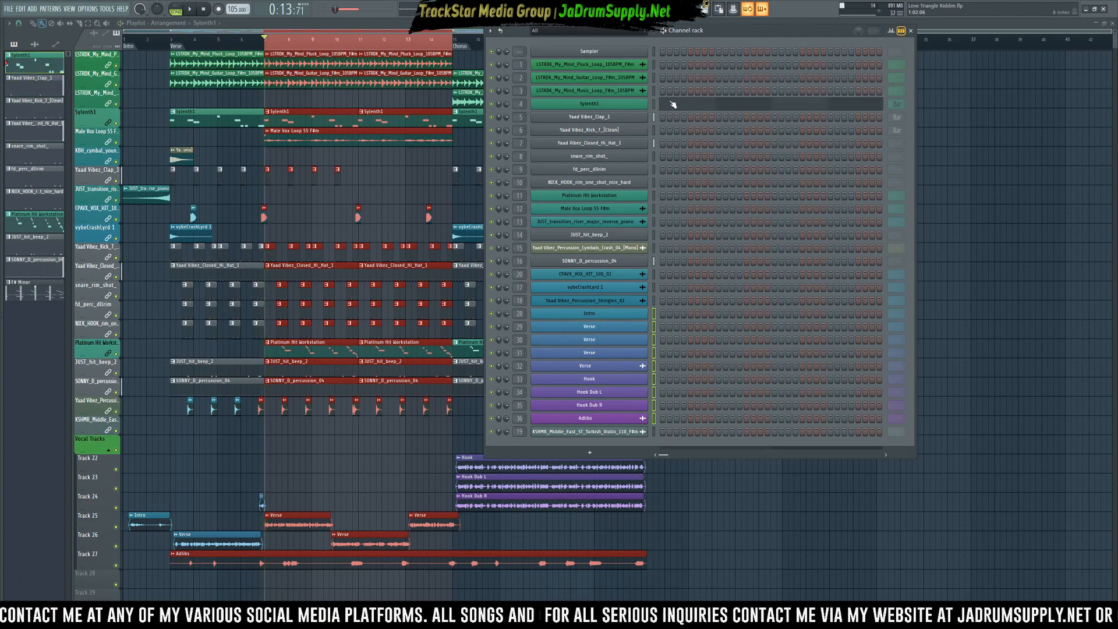
key("F7")
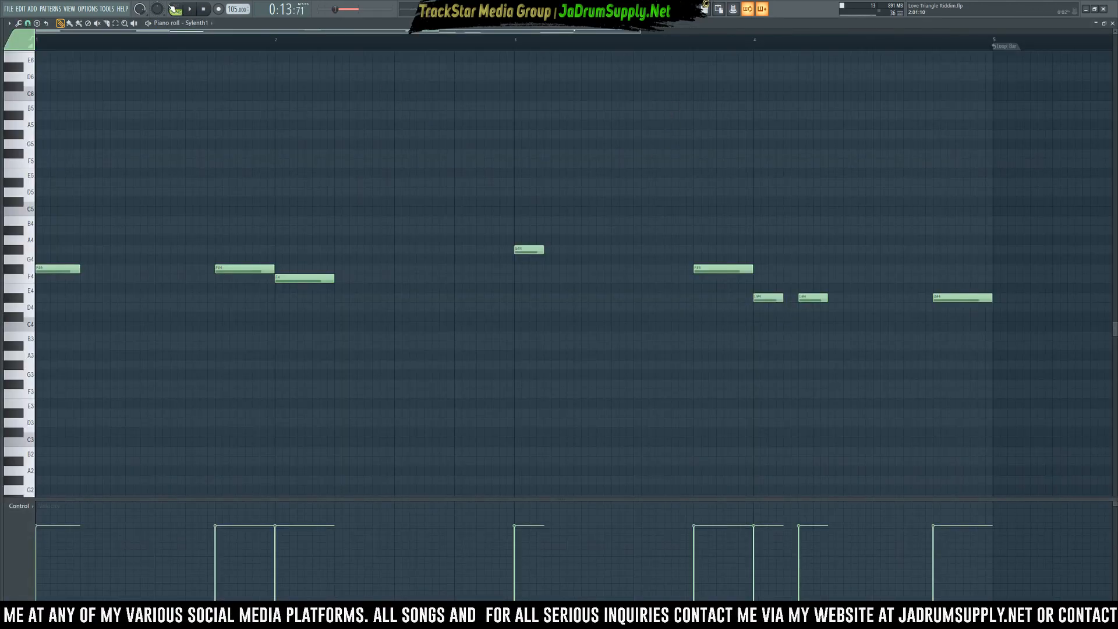
- Audition the Sylenth1 notes in pattern mode and return to the playlist in song mode
key("space")
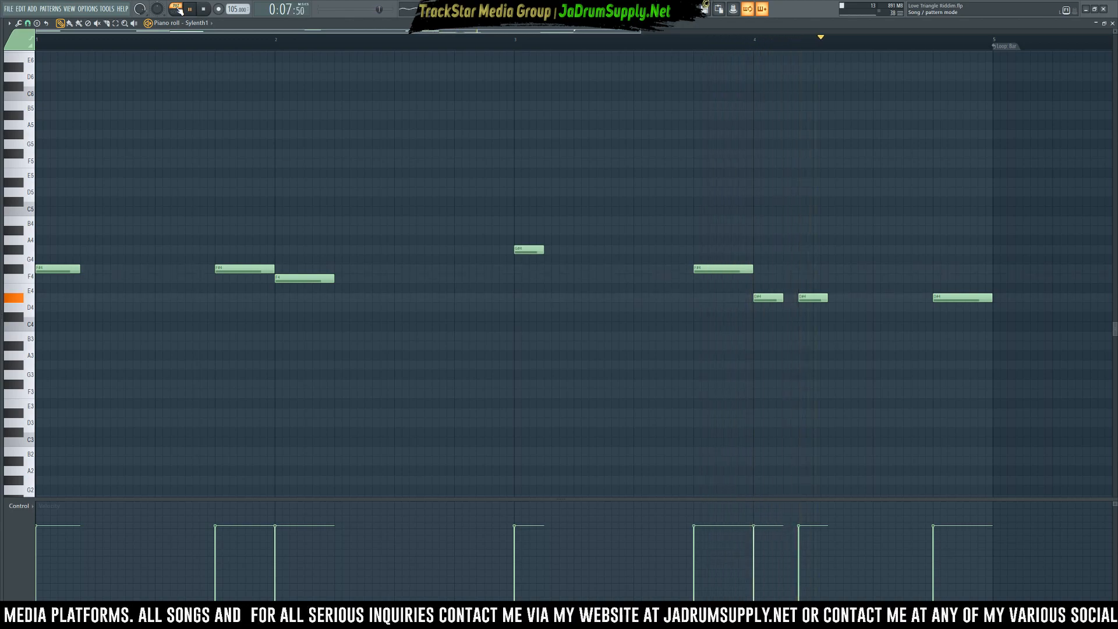
left_click(204, 10)
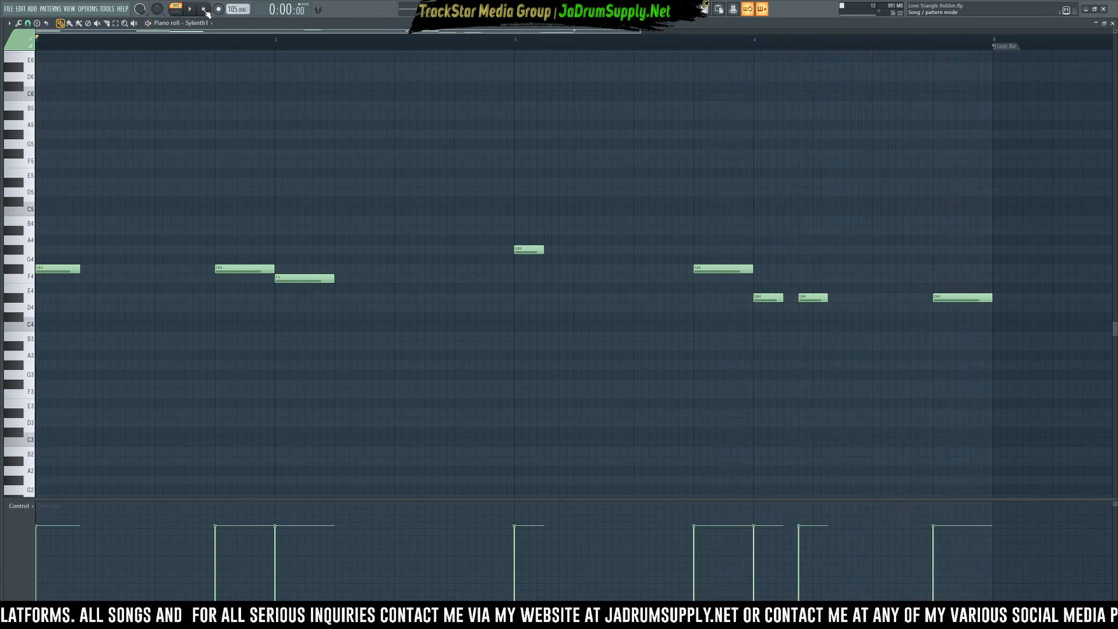
key("F6")
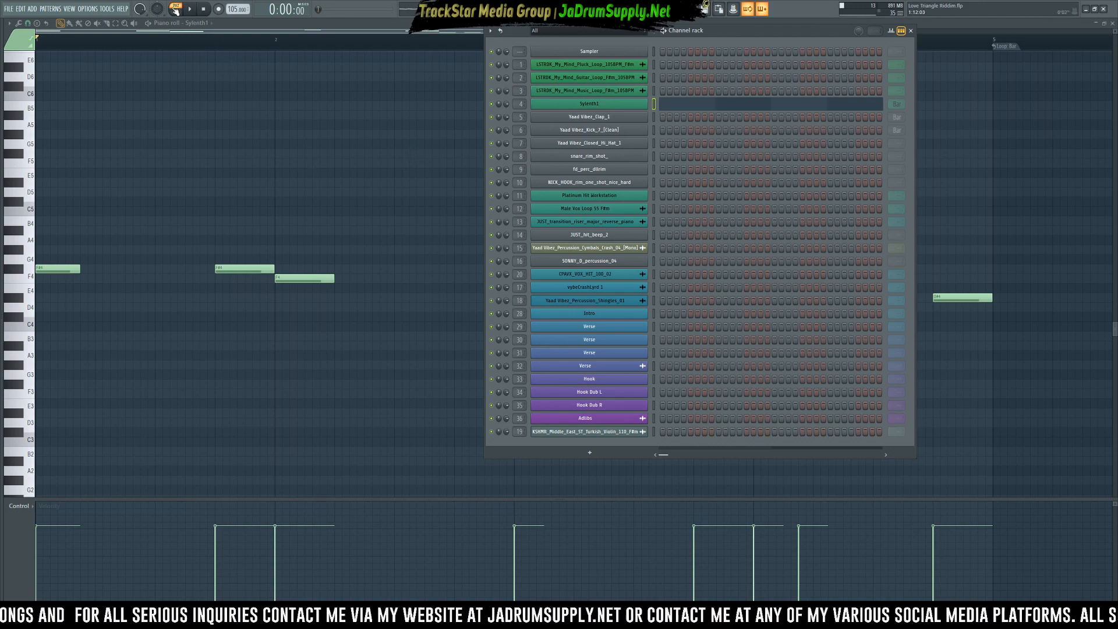
key("F5")
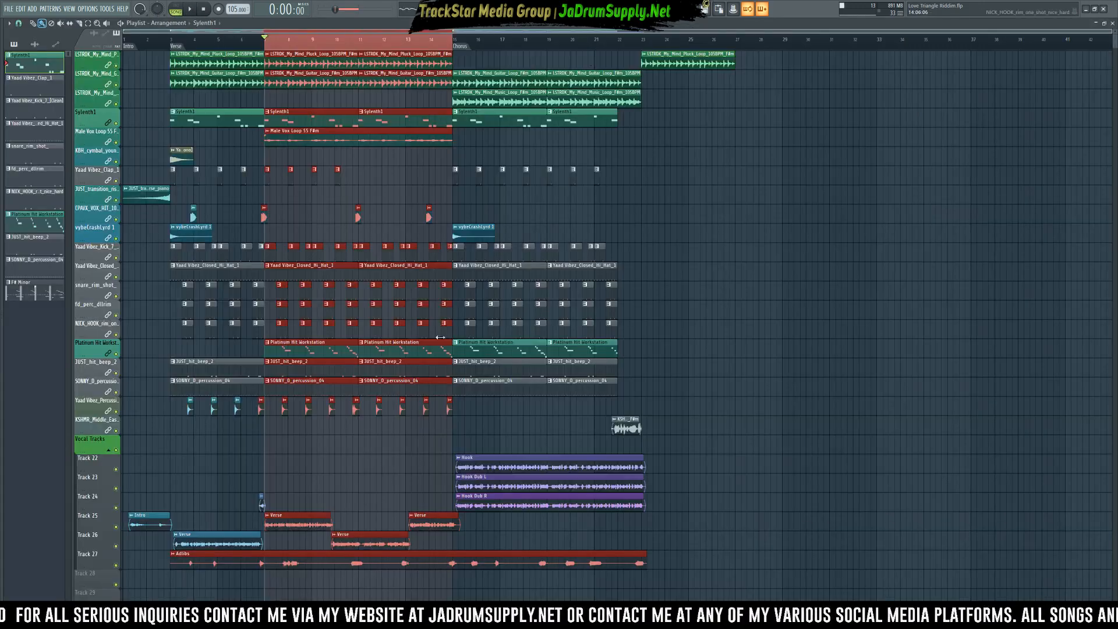
- Select mixer tracks 1 through 20, from the pluck loop to Vocal FX, and pull their faders down together
key("F9")
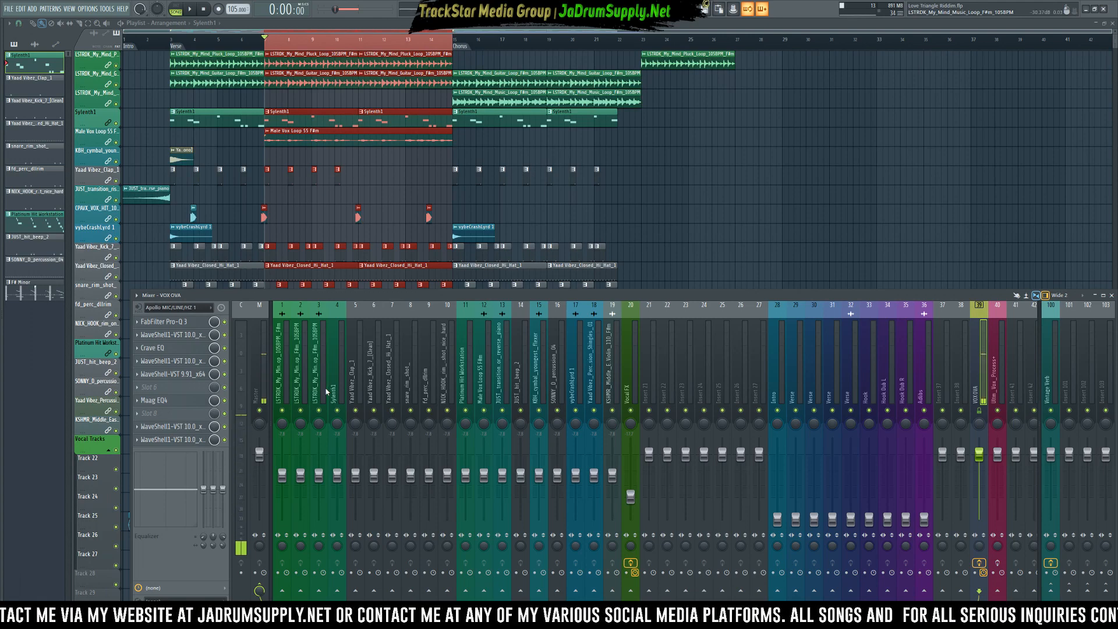
left_click(259, 349)
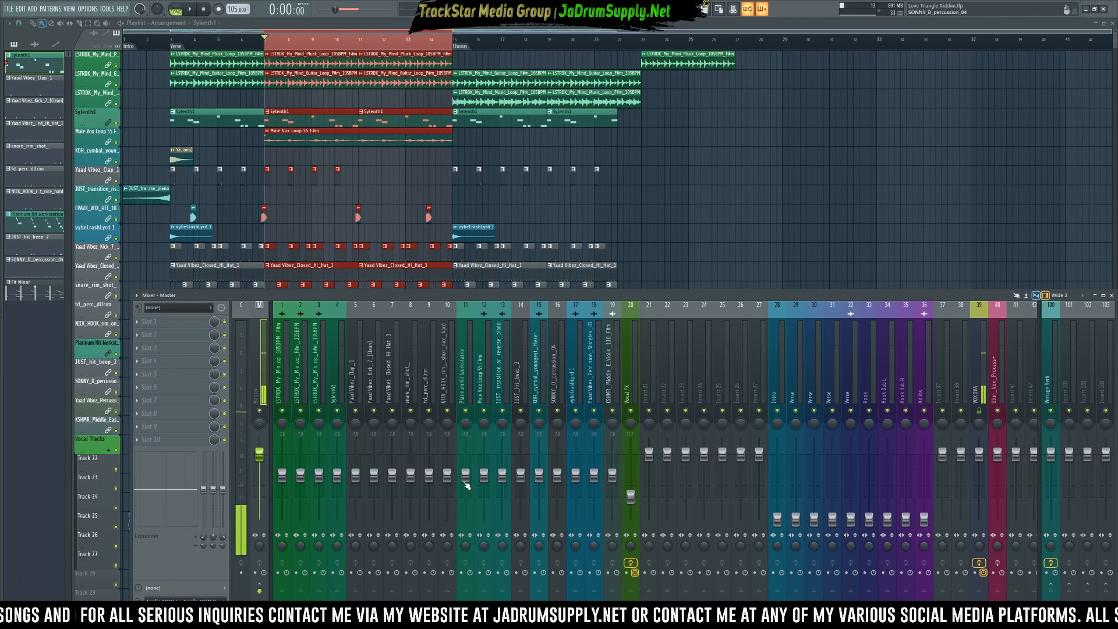
left_click_drag(282, 384, 635, 407)
left_click_drag(637, 502, 636, 525)
- Play the selected loop range and raise the fader of the pluck loop on mixer track 1
key("space")
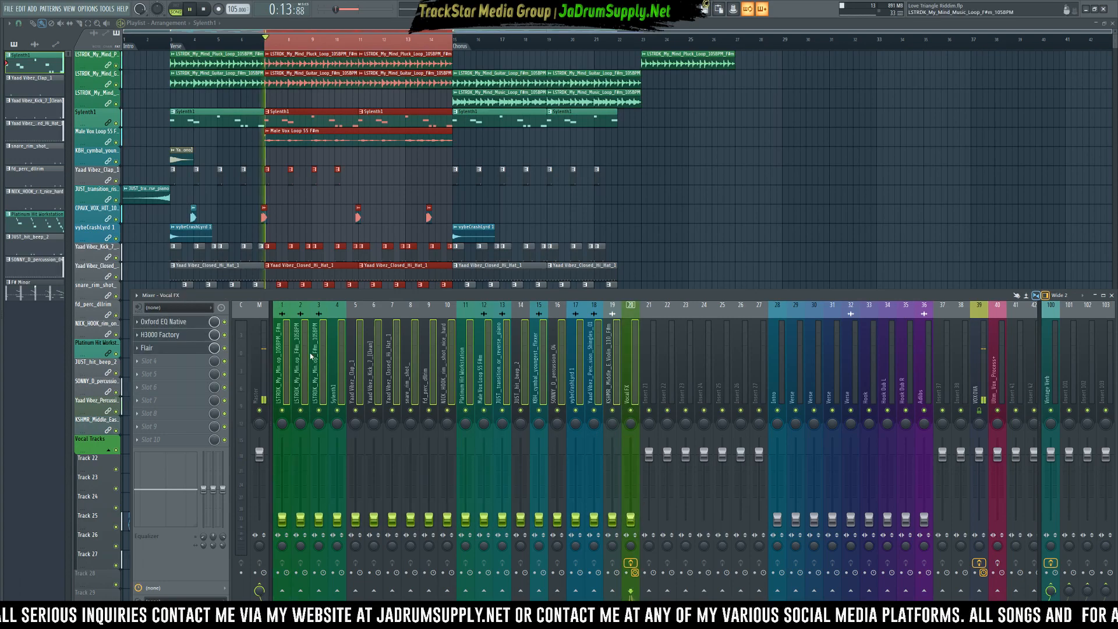
key("space")
key("space")
left_click_drag(281, 510, 282, 479)
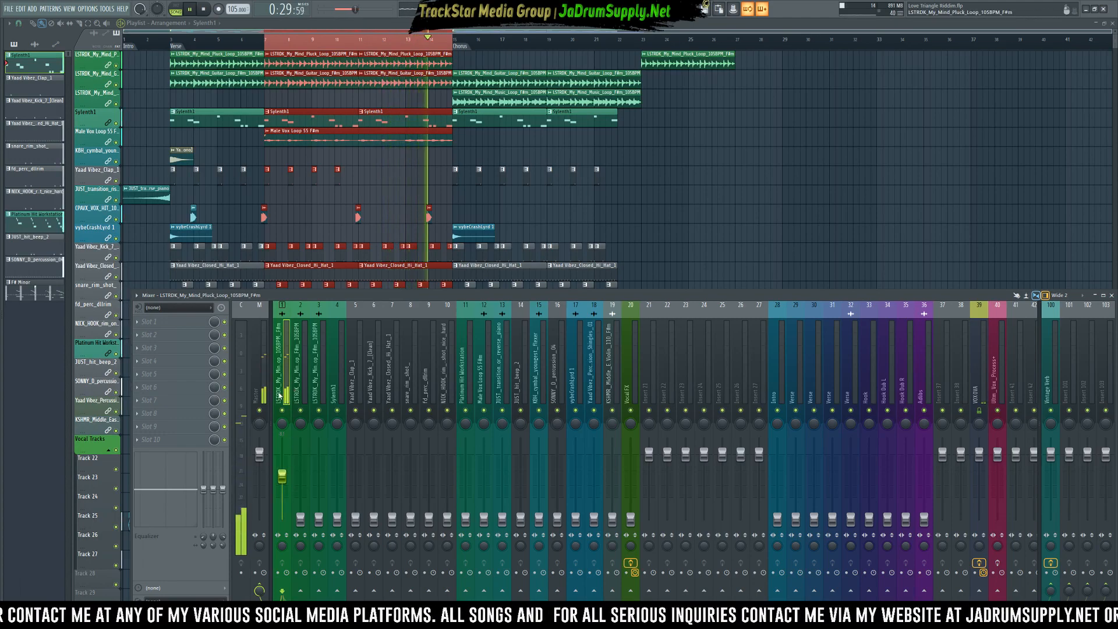
- Load FabFilter Pro-Q 3 into the first effect slot of the pluck loop's mixer track and move its window aside
left_click(169, 322)
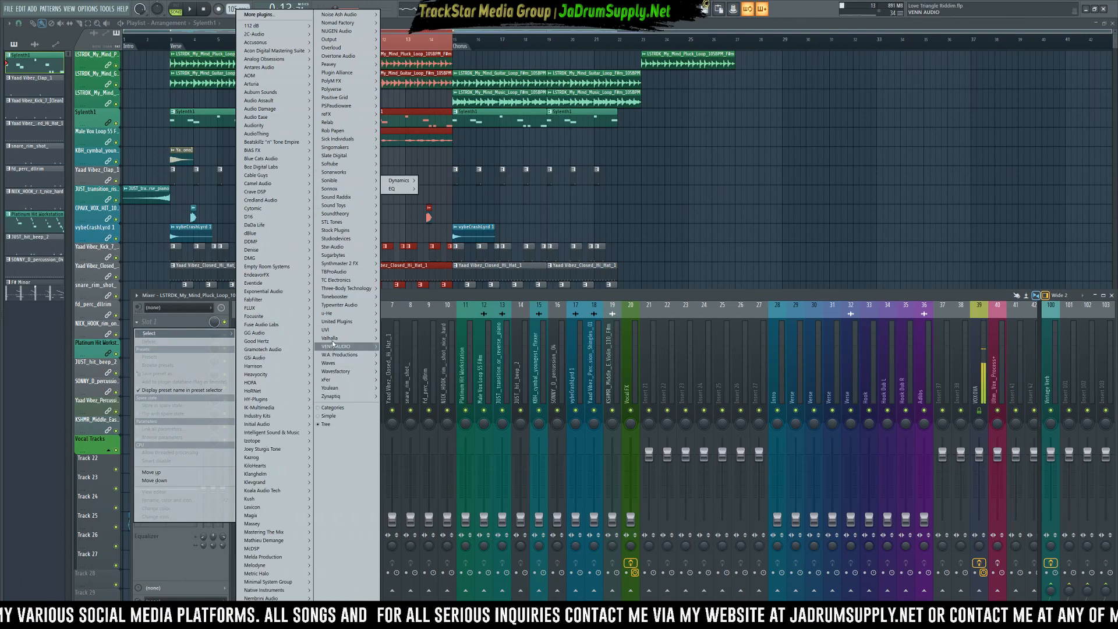
mouse_move(333, 341)
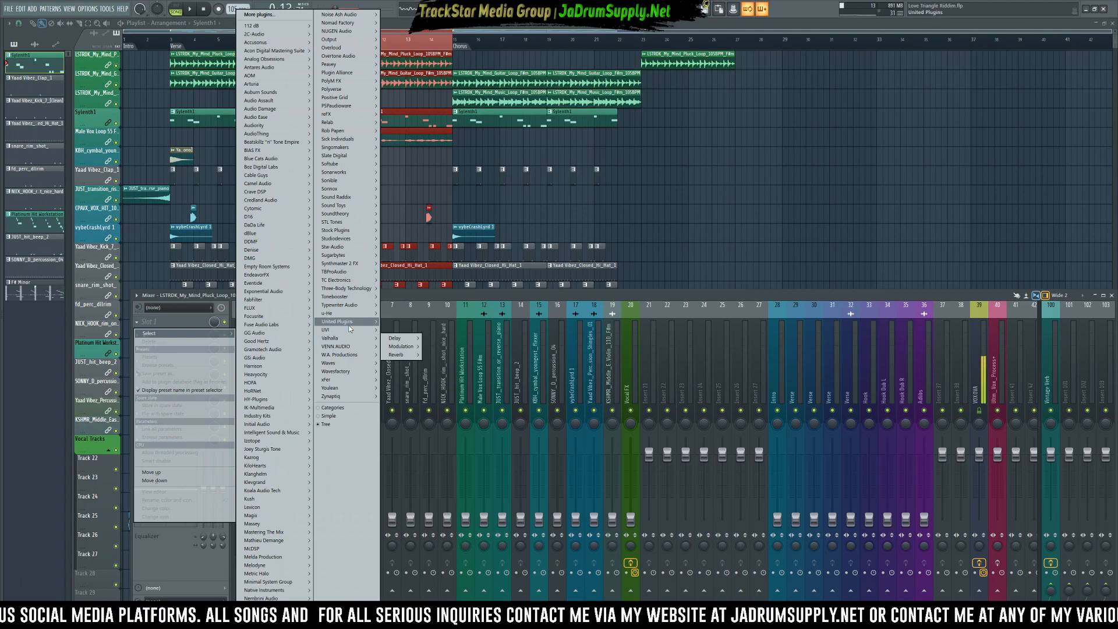
mouse_move(284, 331)
mouse_move(303, 300)
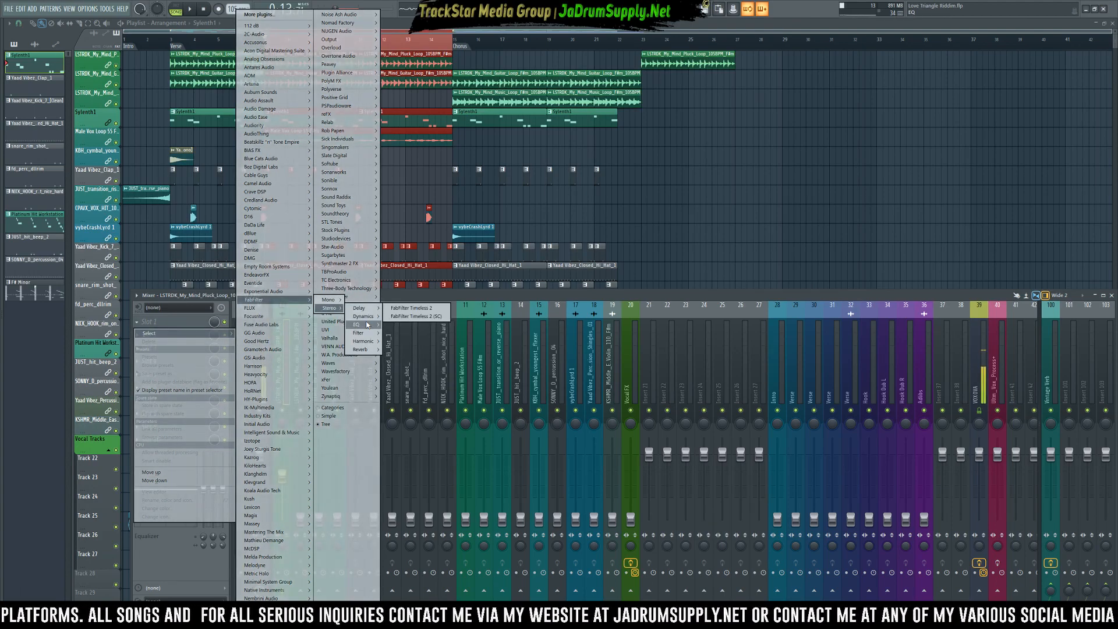
left_click(418, 351)
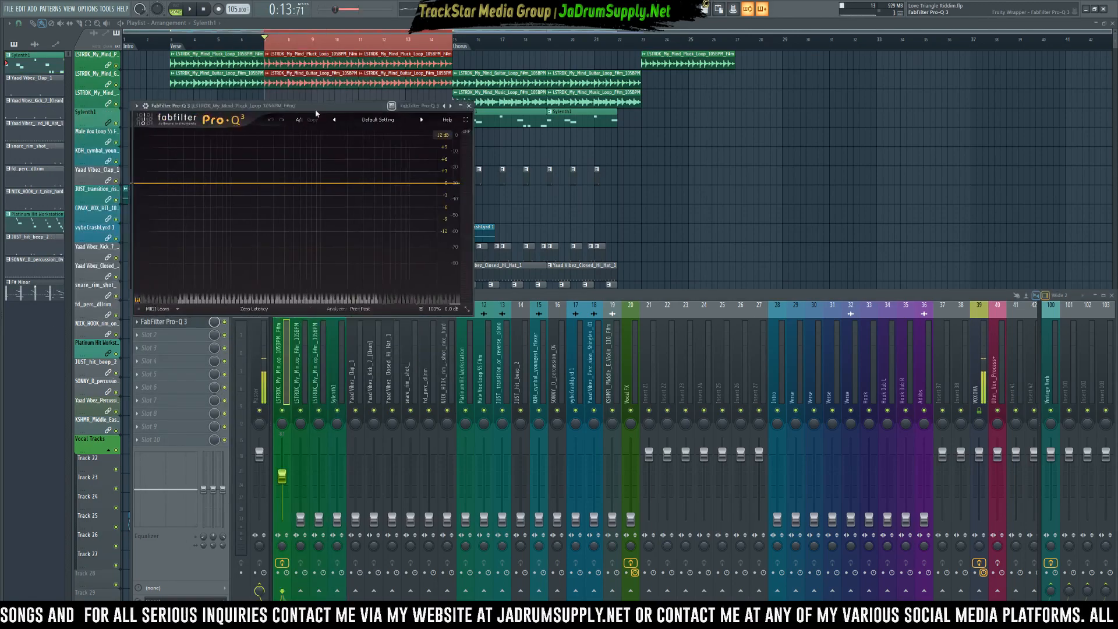
left_click_drag(316, 113, 772, 114)
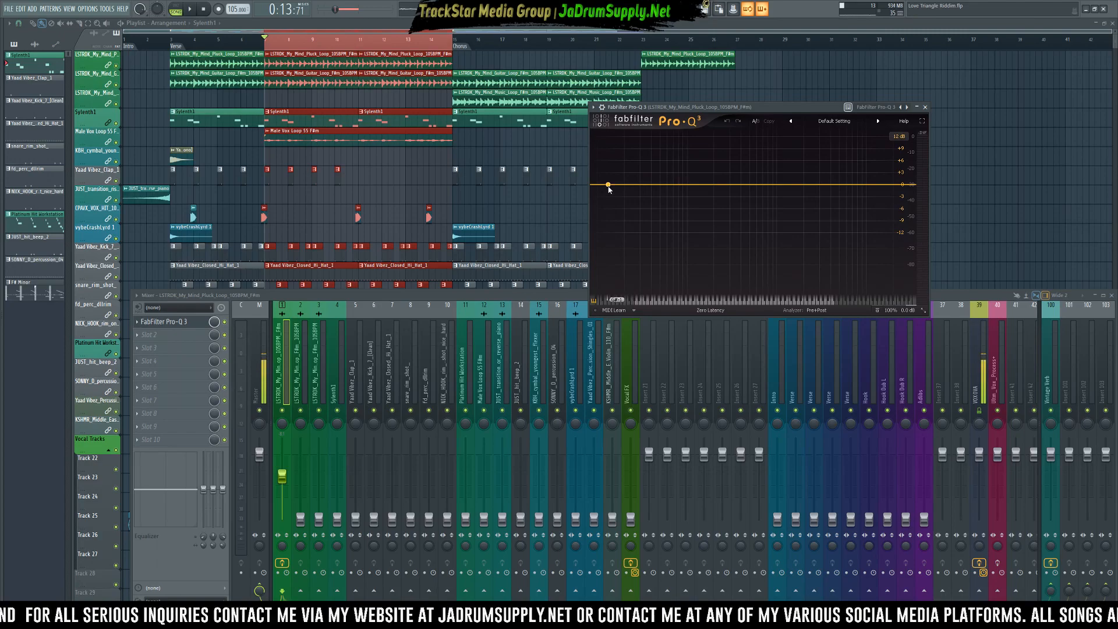
- Add a low cut and a bell band to the pluck loop's equalizer and set the low cut to 130 Hz
left_click(608, 187)
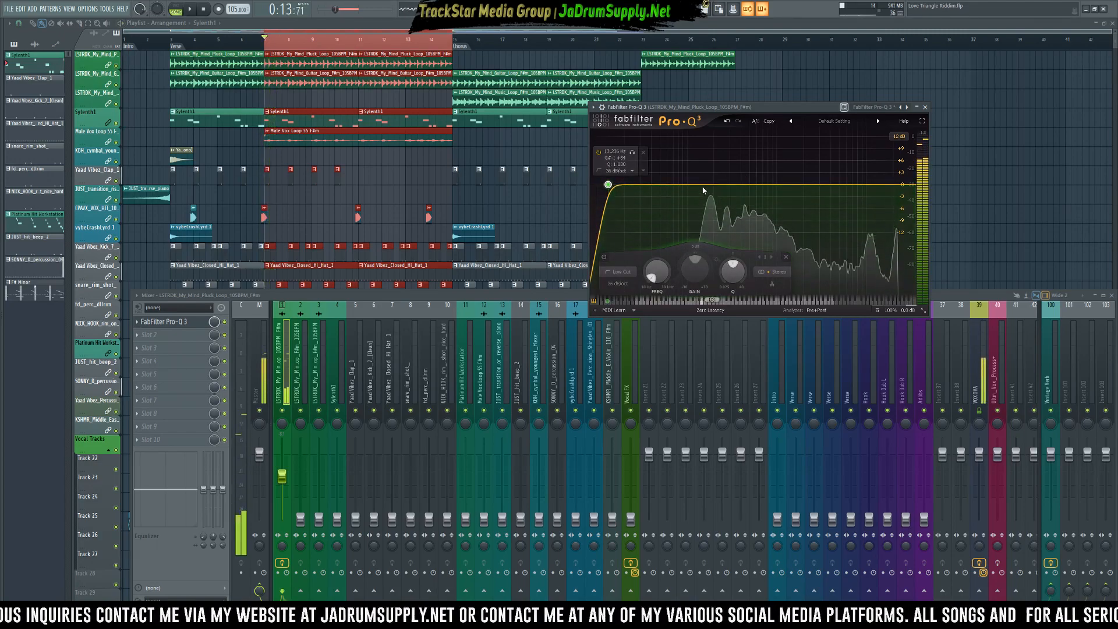
key("space")
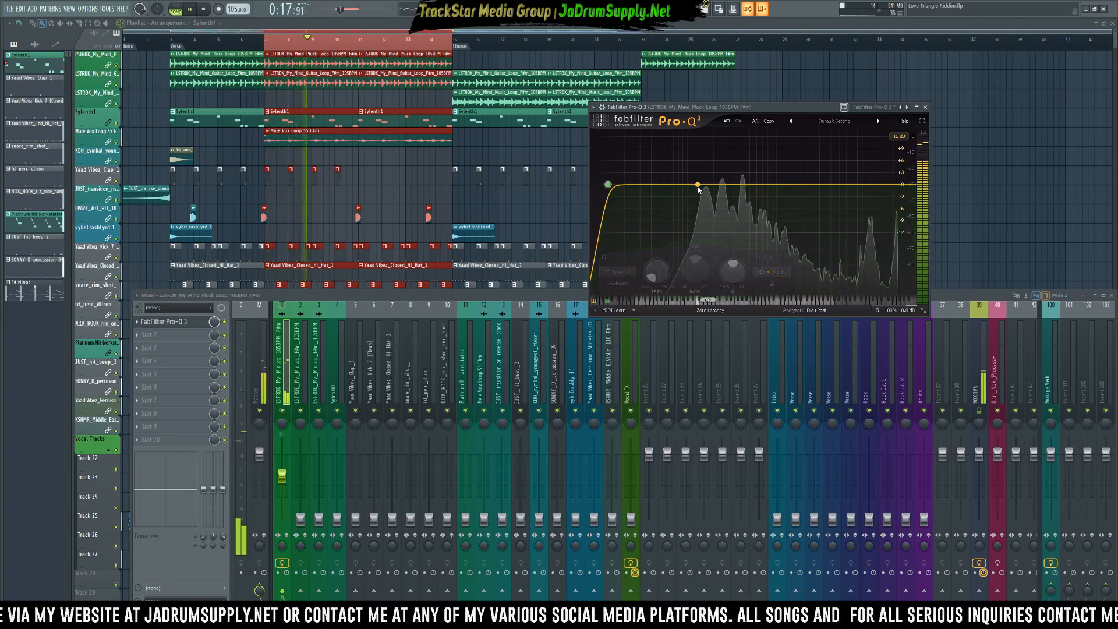
key("space")
left_click(697, 185)
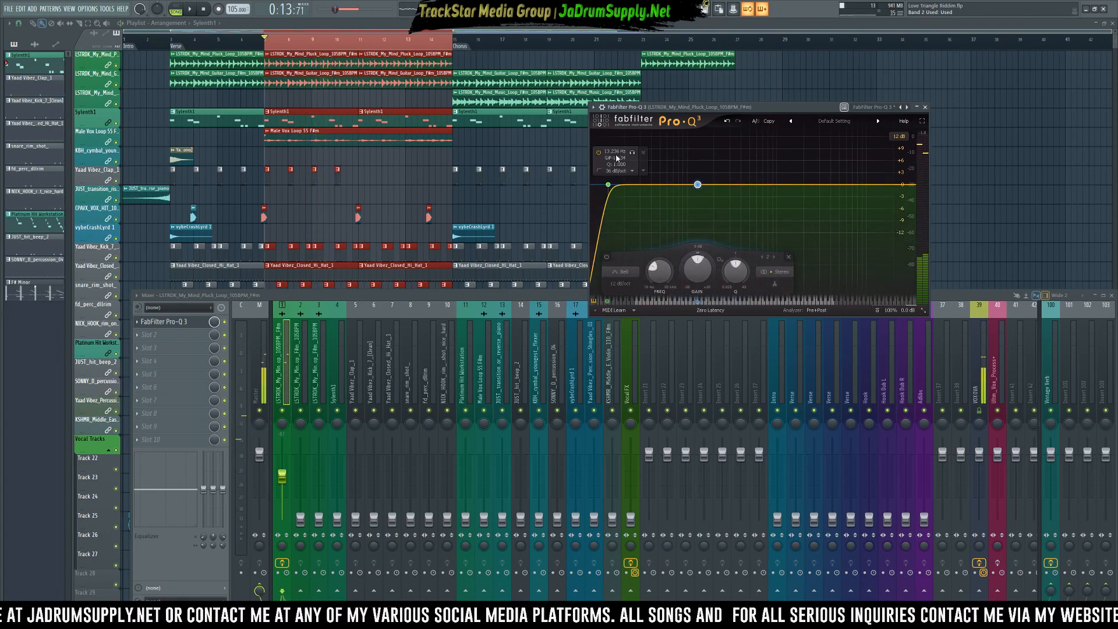
double_click(616, 153)
type("130")
key("Return")
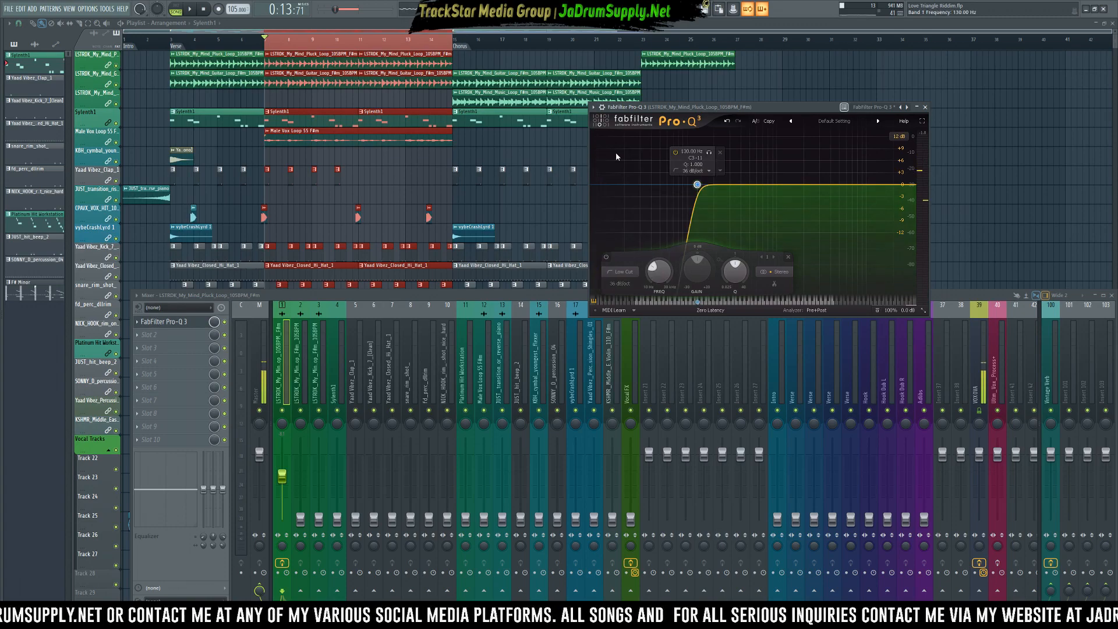
- Play the loop and raise the pluck loop's low cut to about 152 Hz with a Q of about 1.04
key("space")
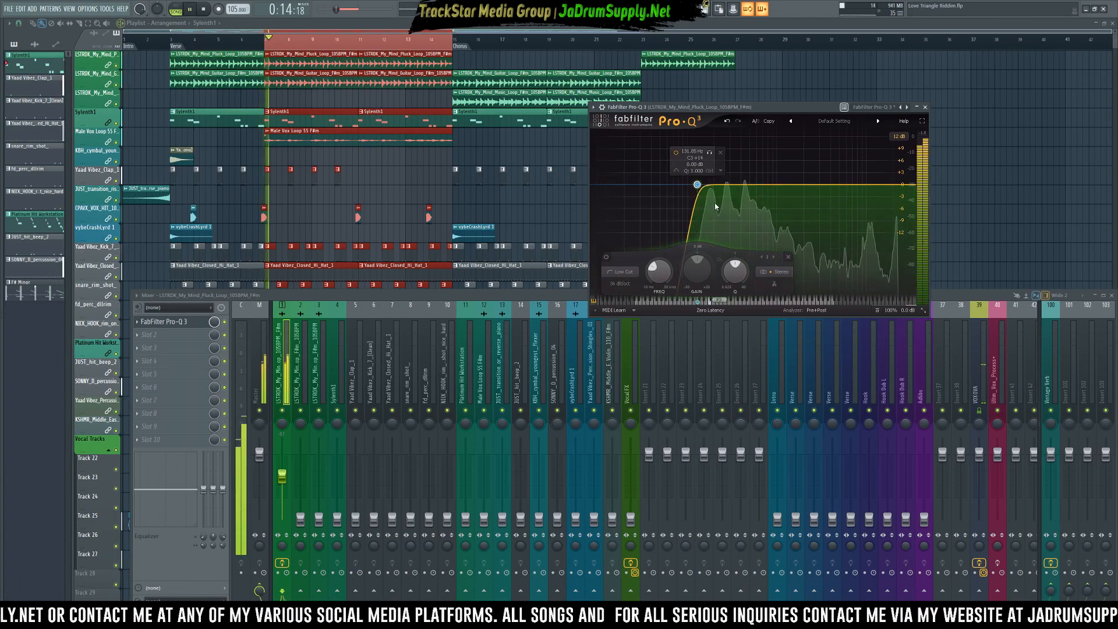
double_click(698, 186)
left_click_drag(698, 185, 705, 184)
left_click(698, 185)
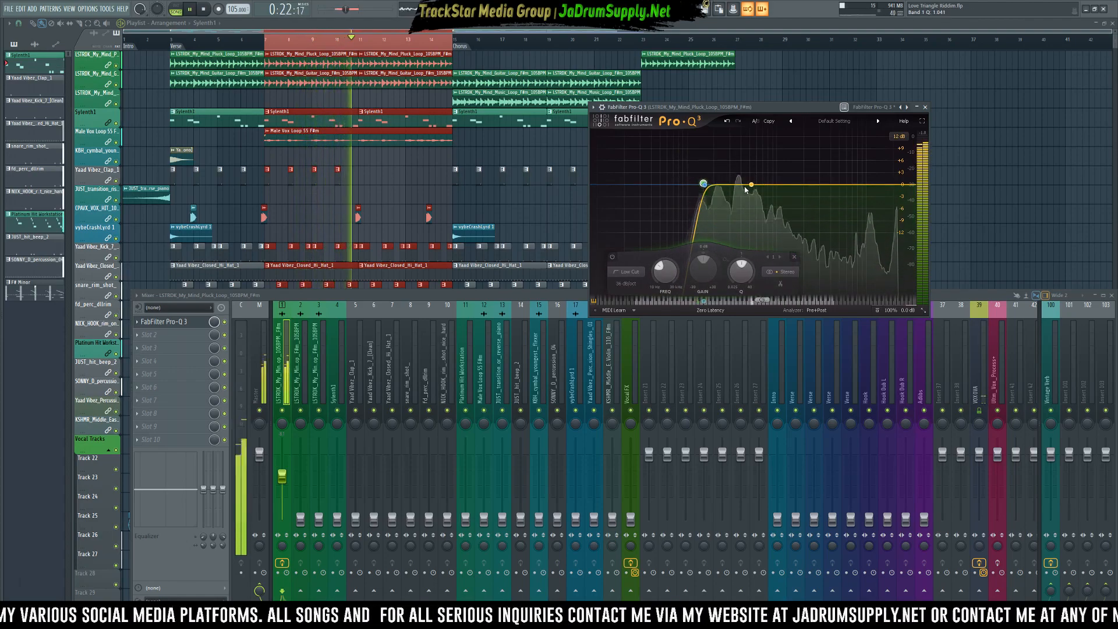
key("space")
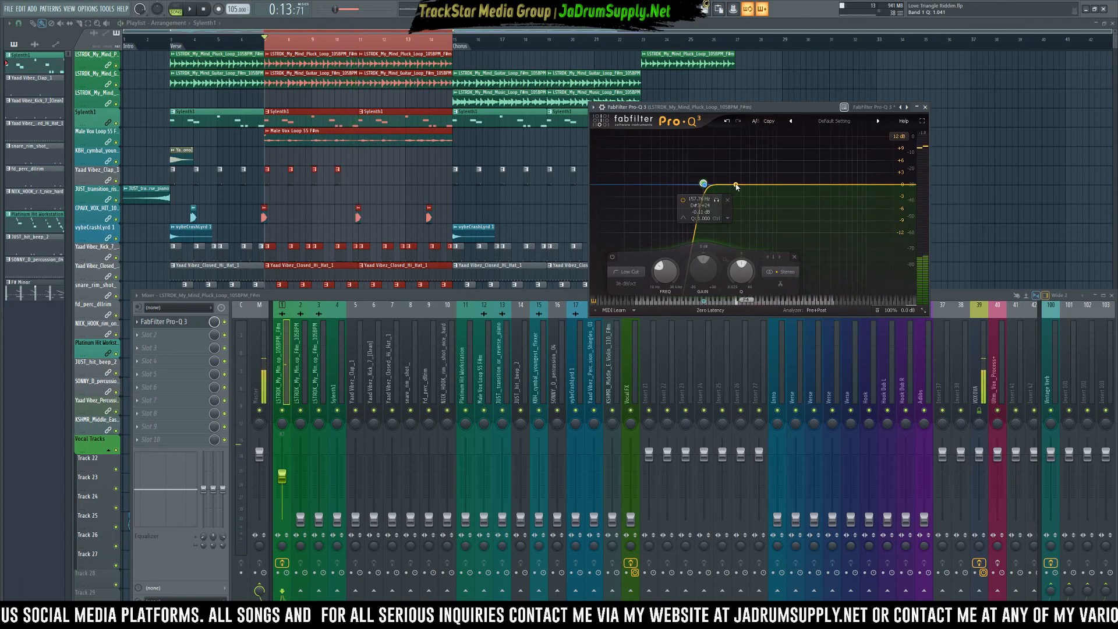
- Add a dynamic bell band at about 350 Hz, narrow its Q to about 7.26 and move it to about 418 Hz during playback
left_click(736, 185)
right_click(736, 185)
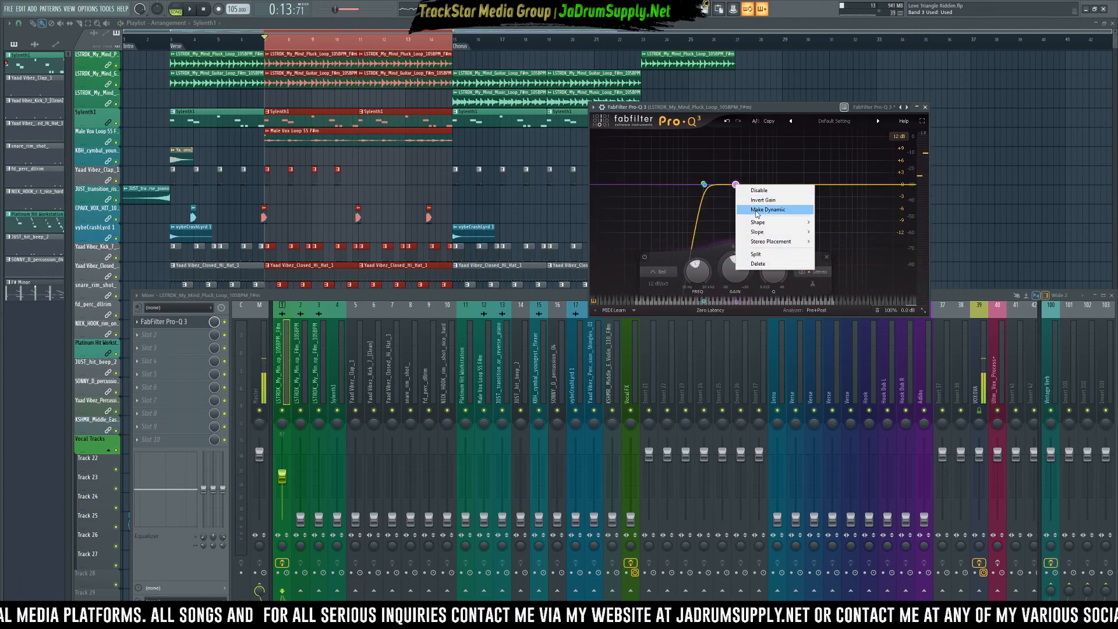
left_click(757, 211)
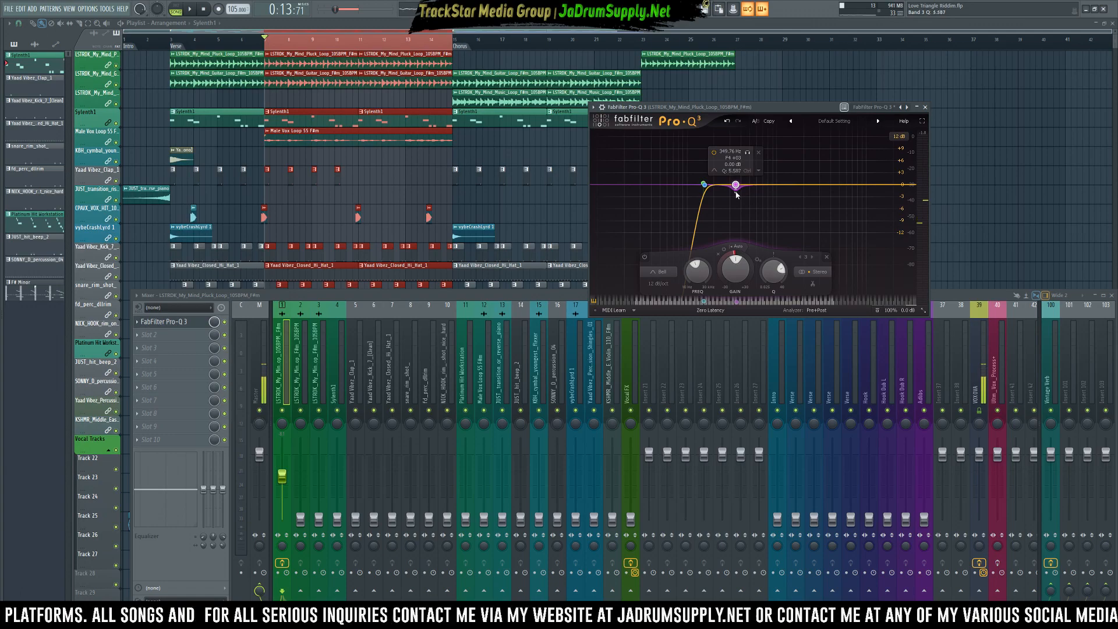
key("space")
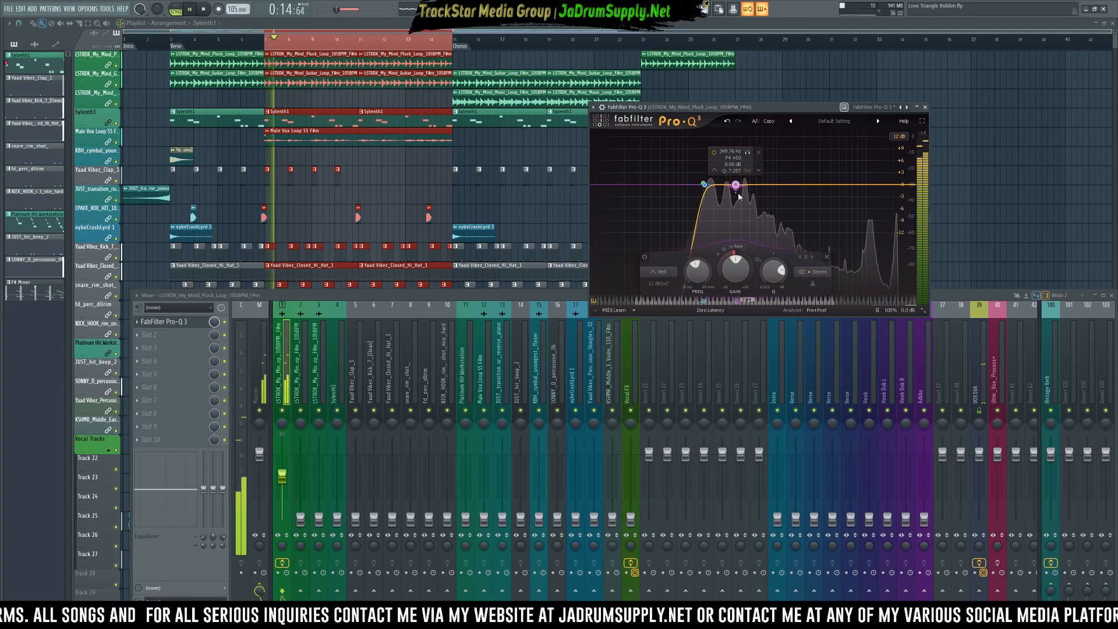
left_click_drag(737, 187, 750, 186)
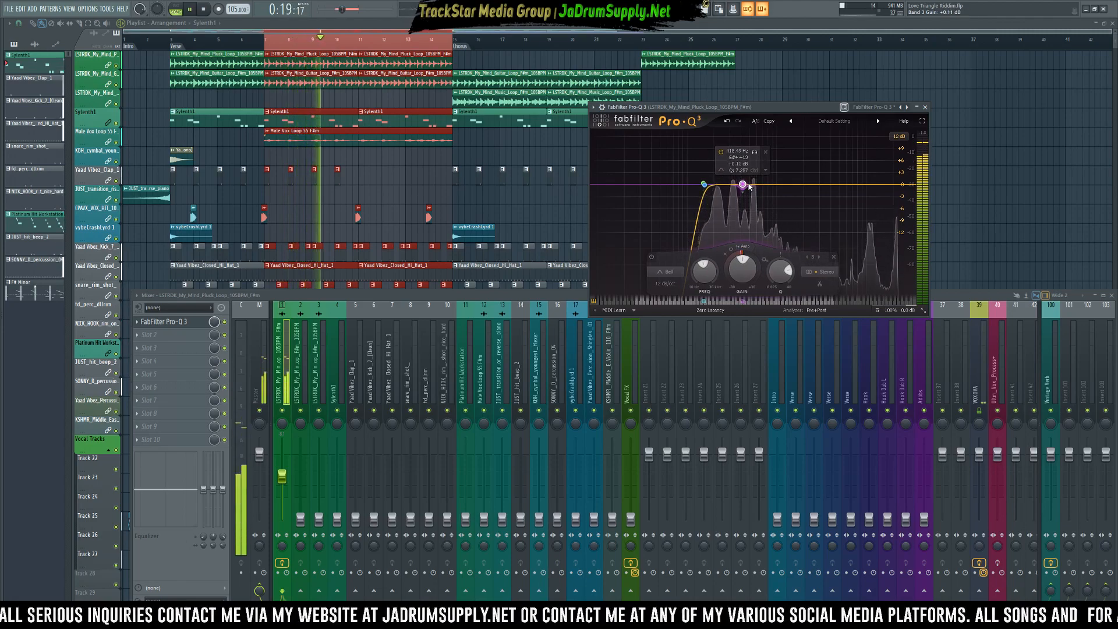
key("space")
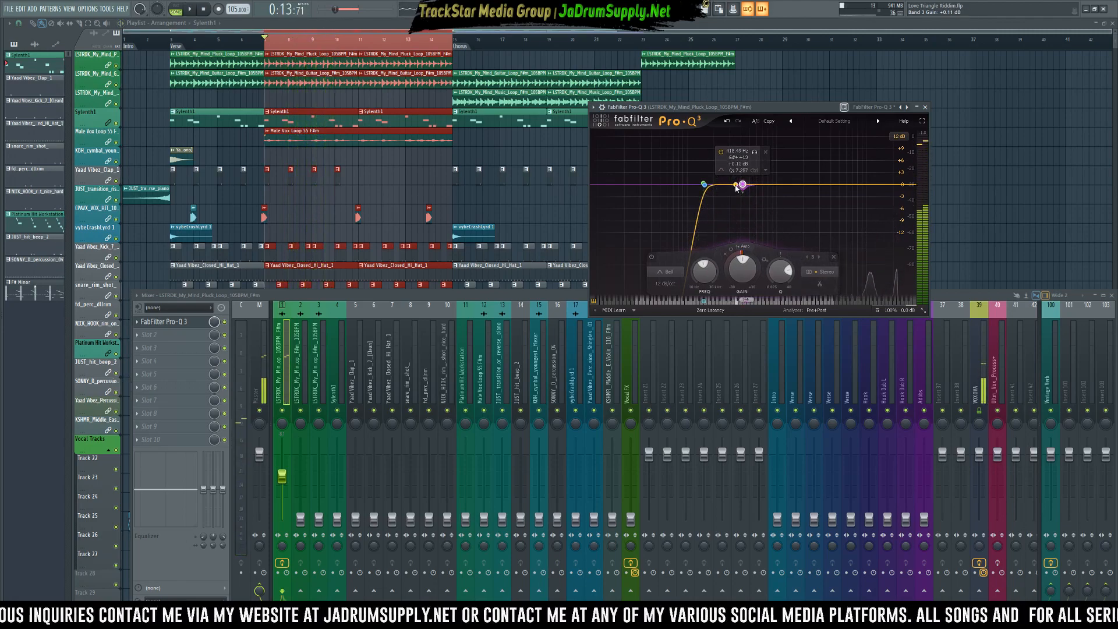
- Audition the pluck loop again and add another bell band at about 542 Hz
key("space")
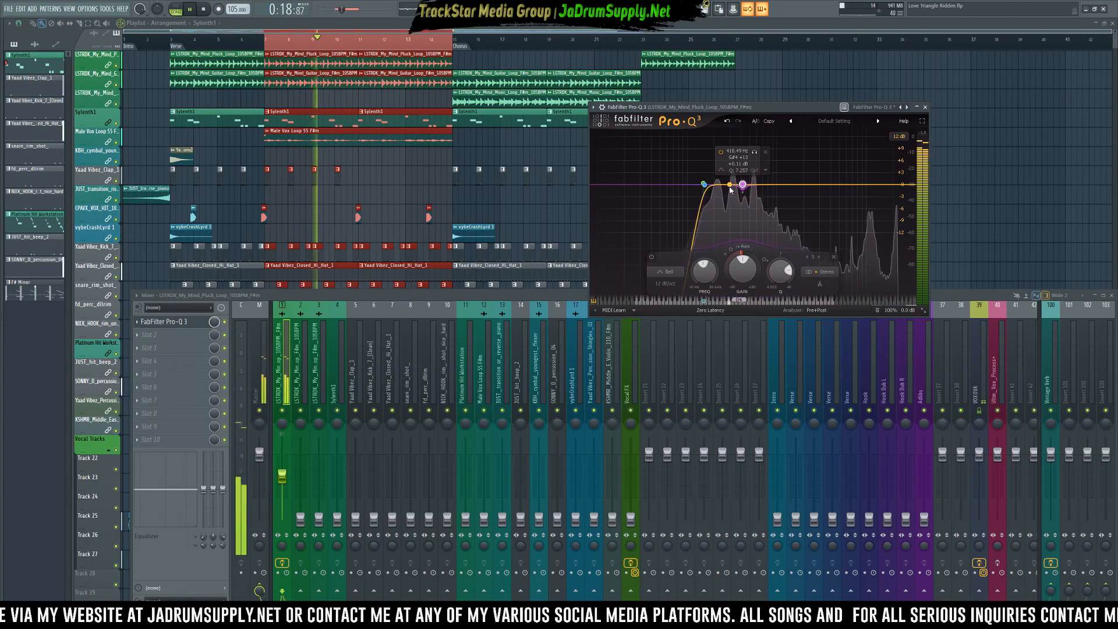
key("space")
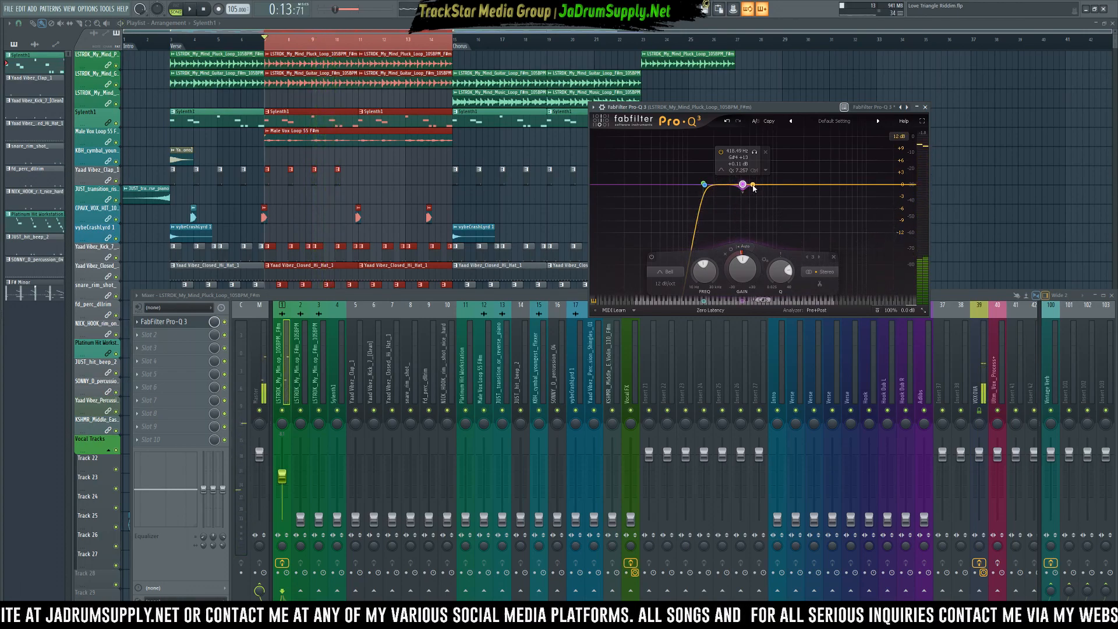
left_click(753, 185)
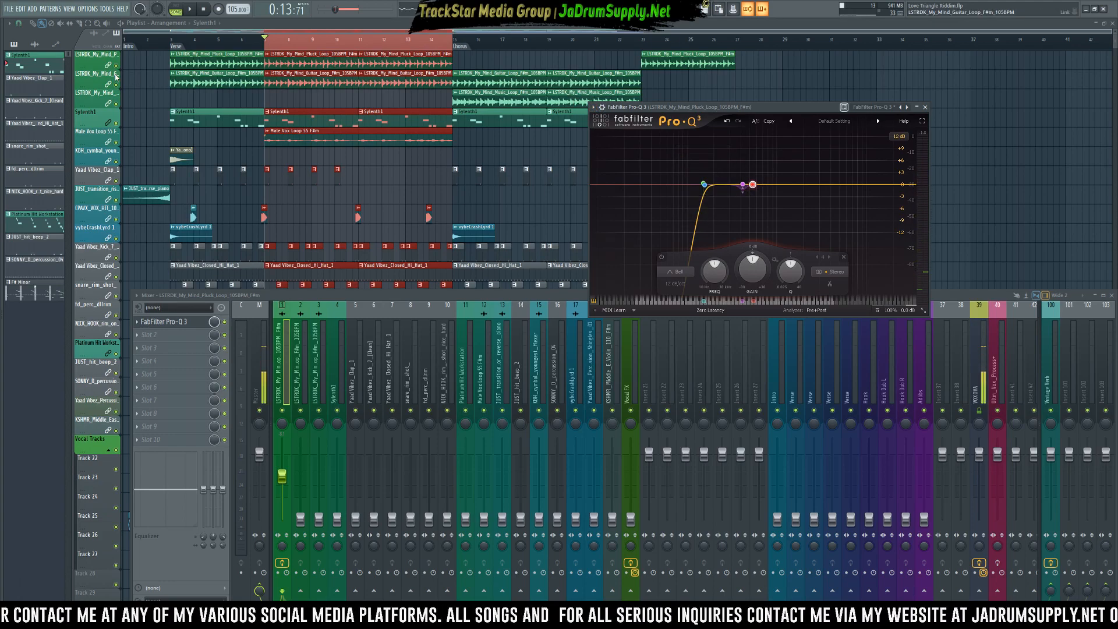
- Insert an empty playlist track between the pluck loop and the guitar loop, and bring the mixer back up
right_click(94, 70)
left_click(107, 231)
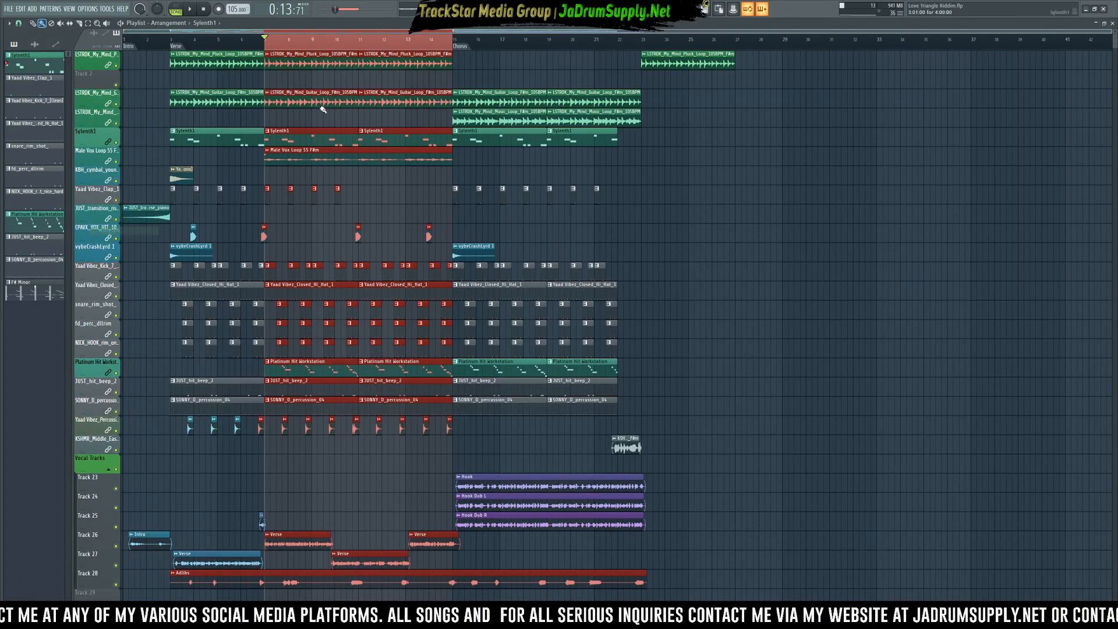
key("F9")
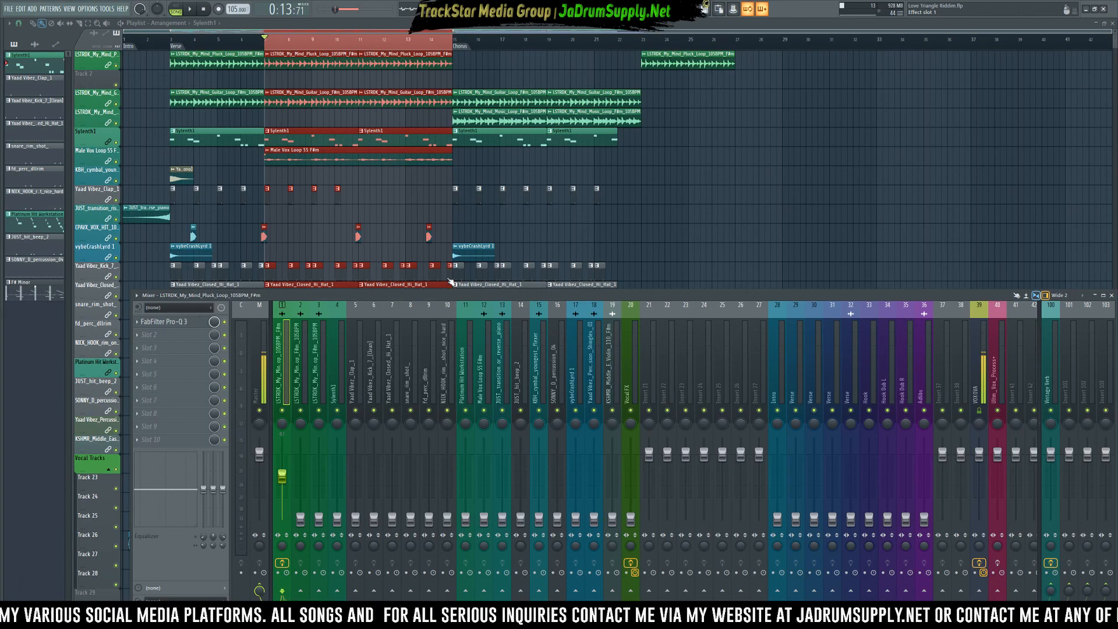
- Reopen the pluck loop's Pro-Q 3 and detach its window
left_click(169, 321)
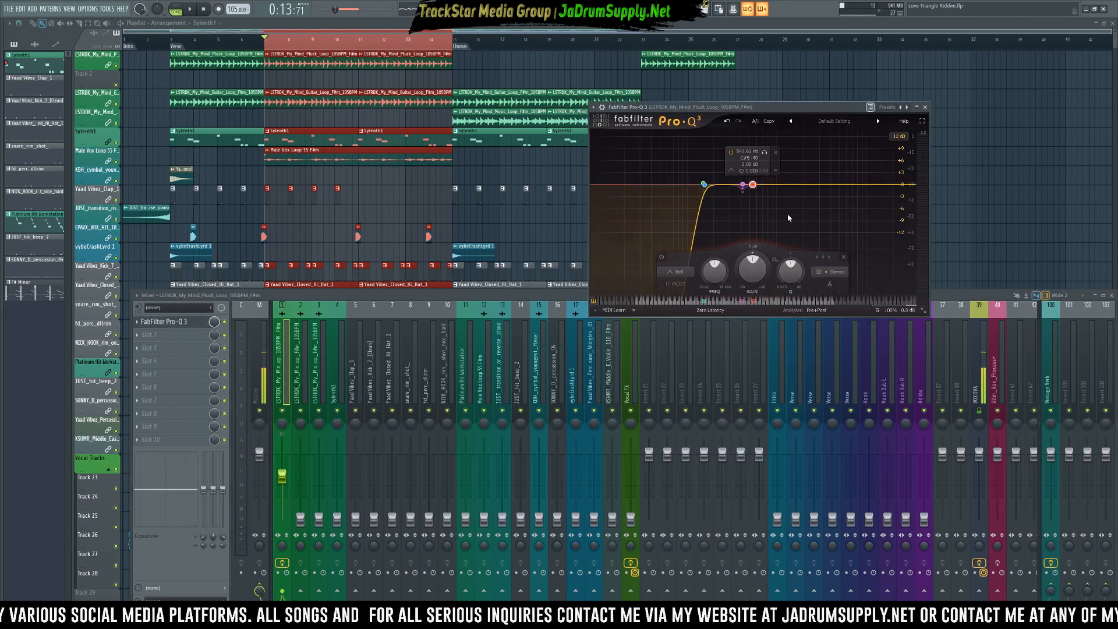
left_click(600, 109)
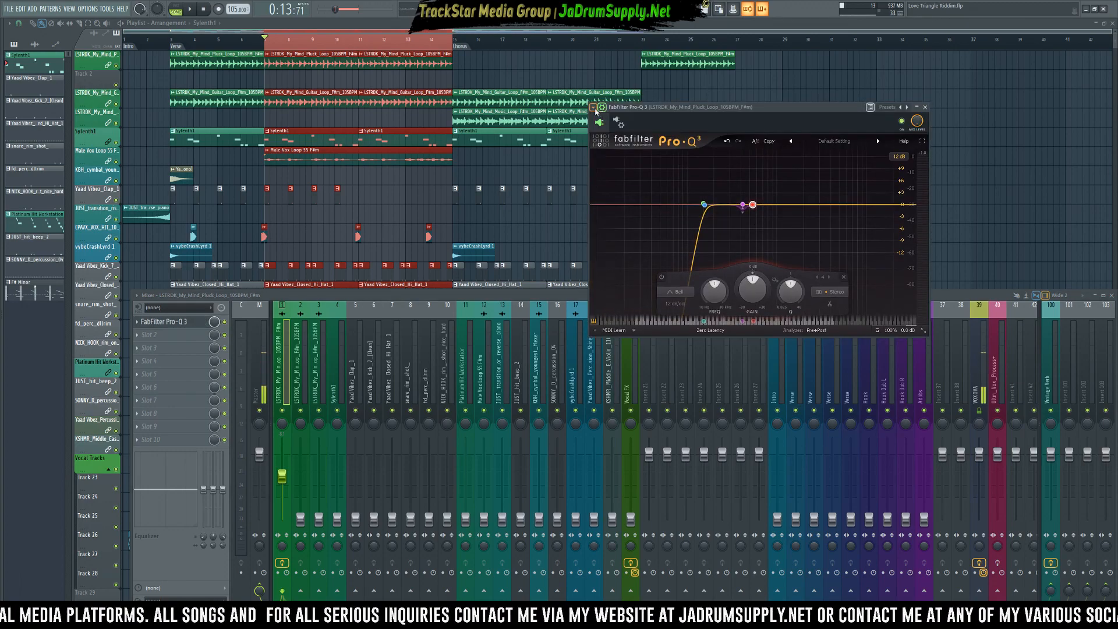
left_click(597, 110)
left_click(617, 289)
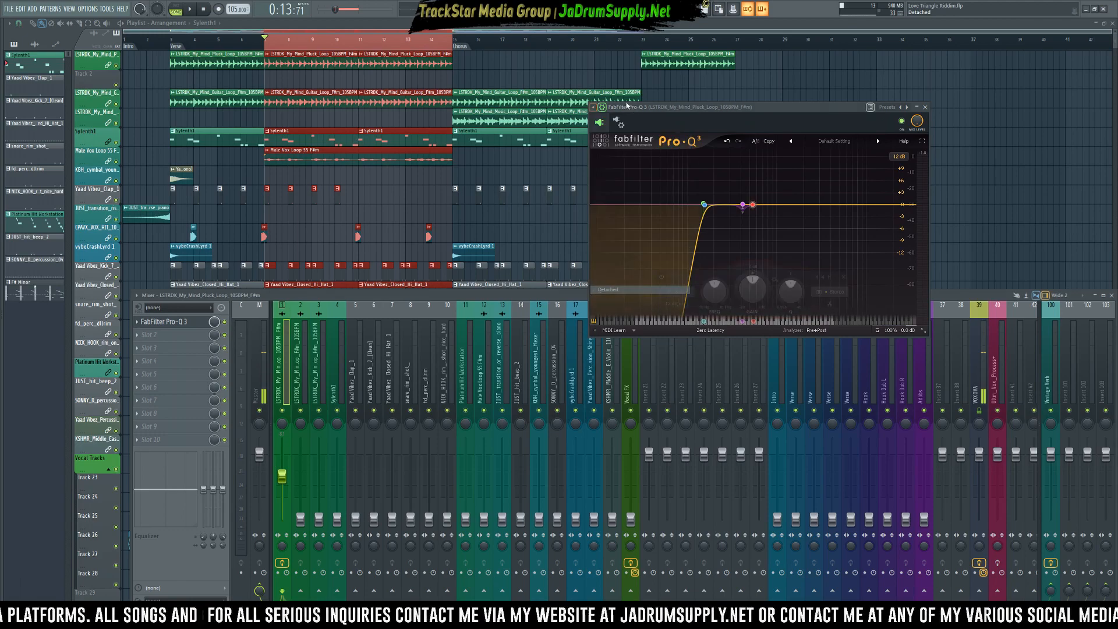
left_click(603, 108)
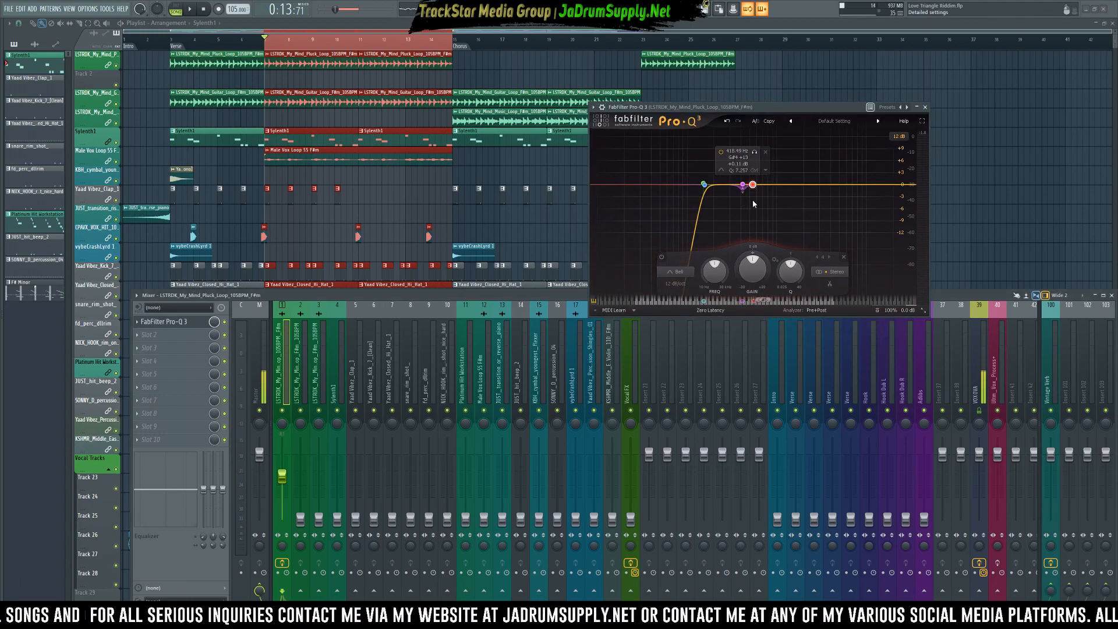
- Browse the equalizer's parameters and bring the dynamic 418 Hz band's gain to 0 dB
left_click(744, 193)
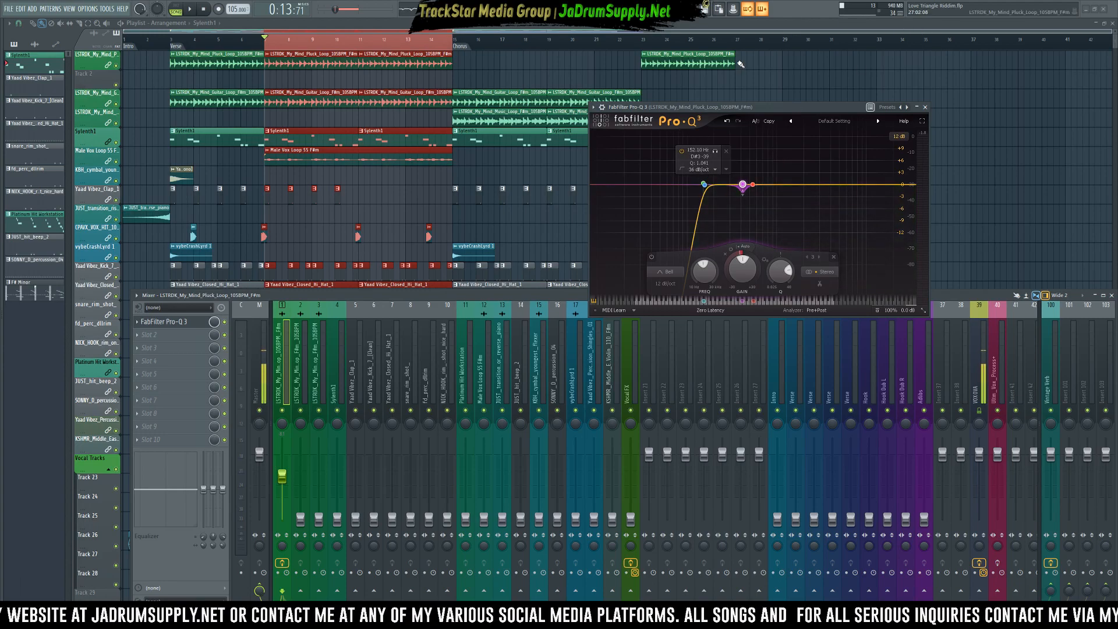
left_click(593, 108)
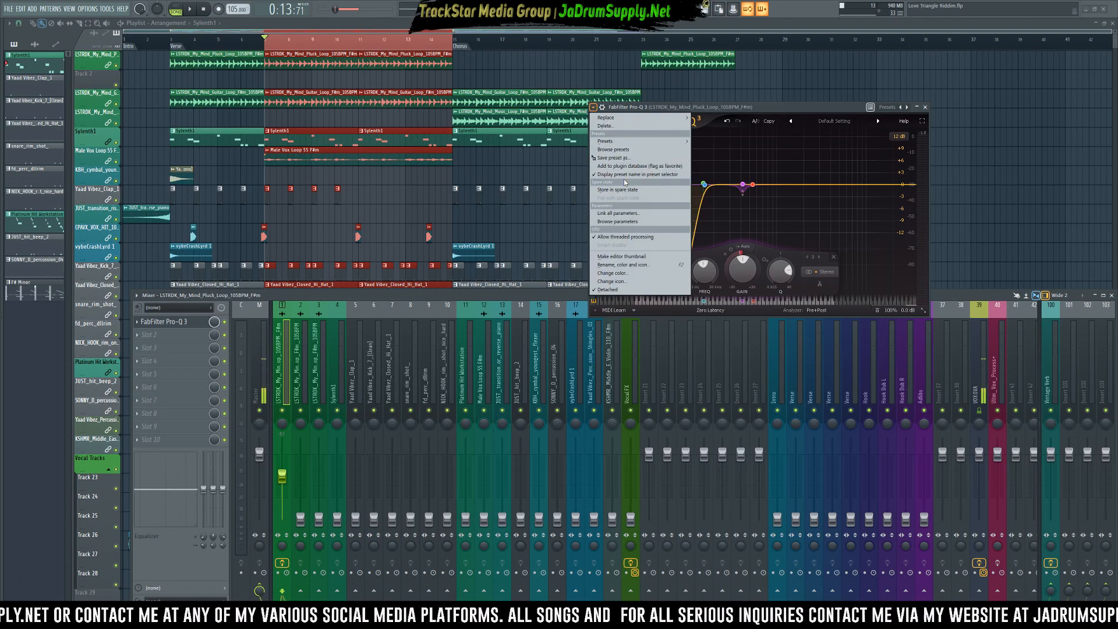
left_click(638, 220)
scroll(67, 150, "up", 5)
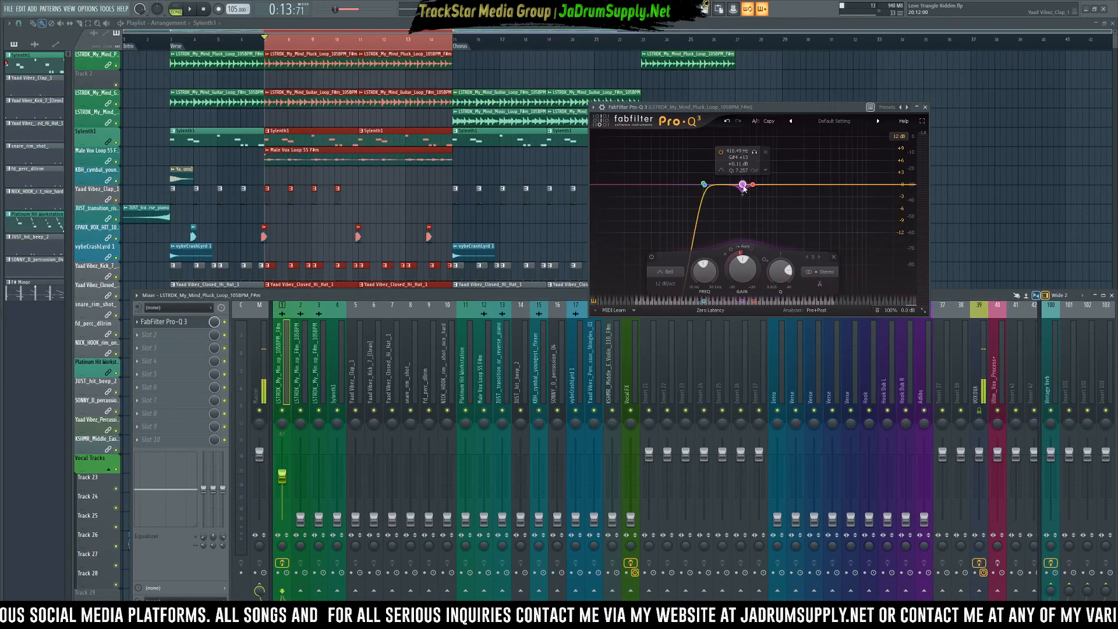
left_click_drag(742, 190, 743, 190)
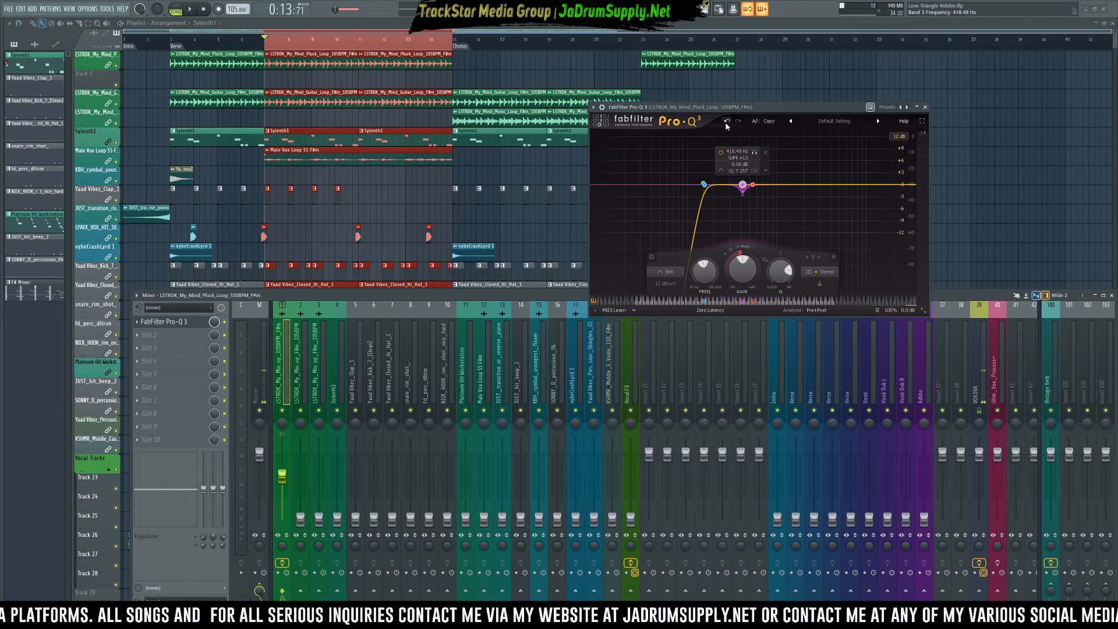
- Create an automation clip for the Pro-Q 3 Band 3 Frequency parameter on the empty playlist track and enlarge the track height
mouse_move(3, 274)
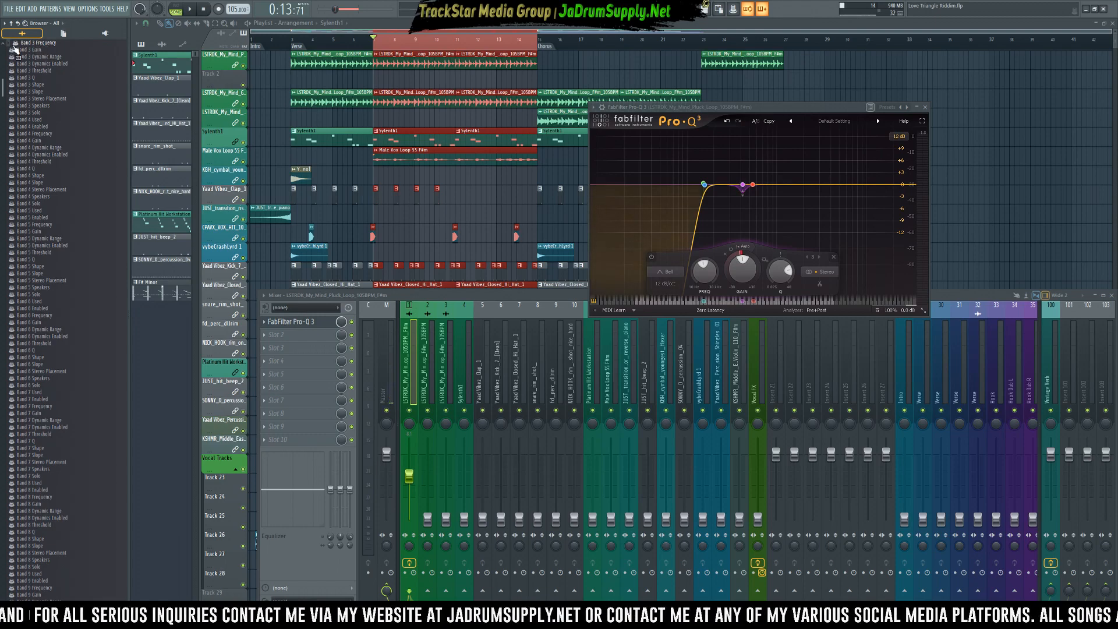
scroll(26, 70, "up", 4)
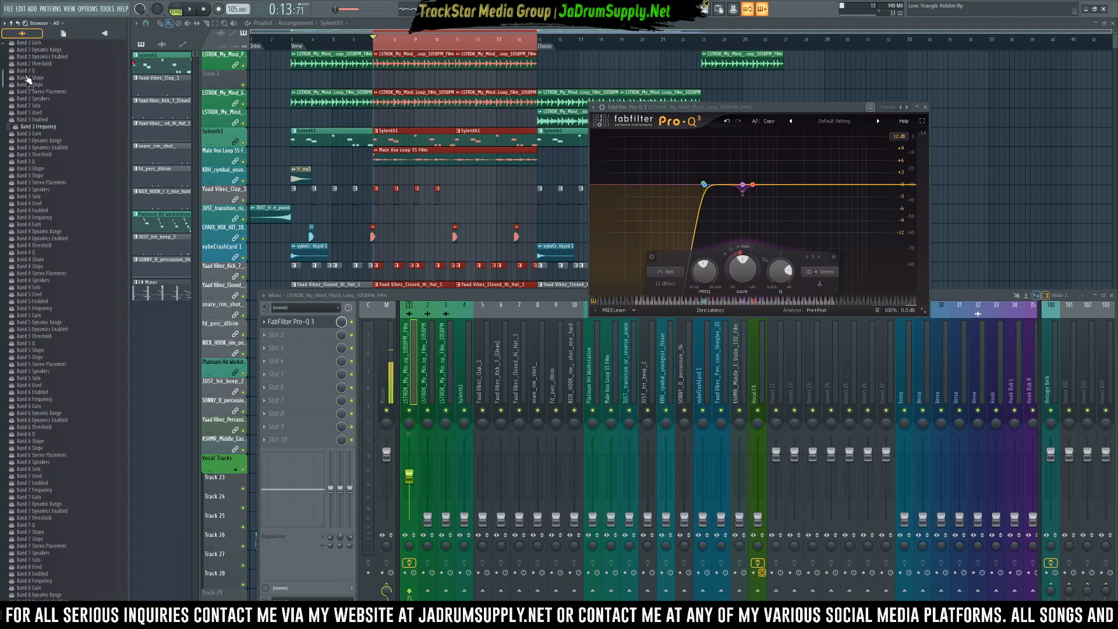
right_click(40, 128)
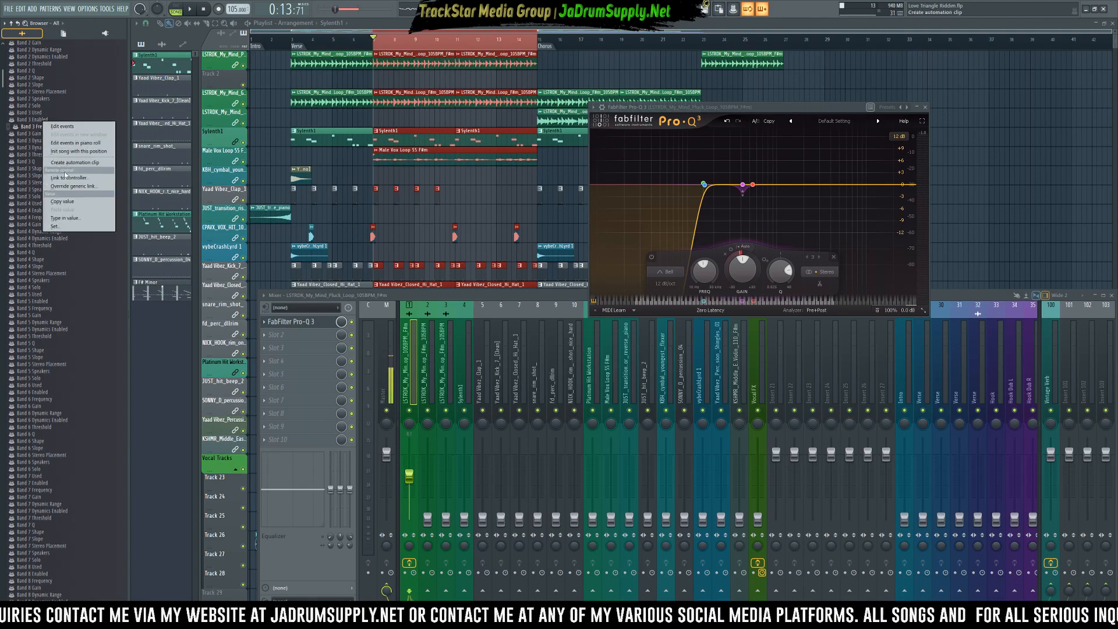
left_click(91, 164)
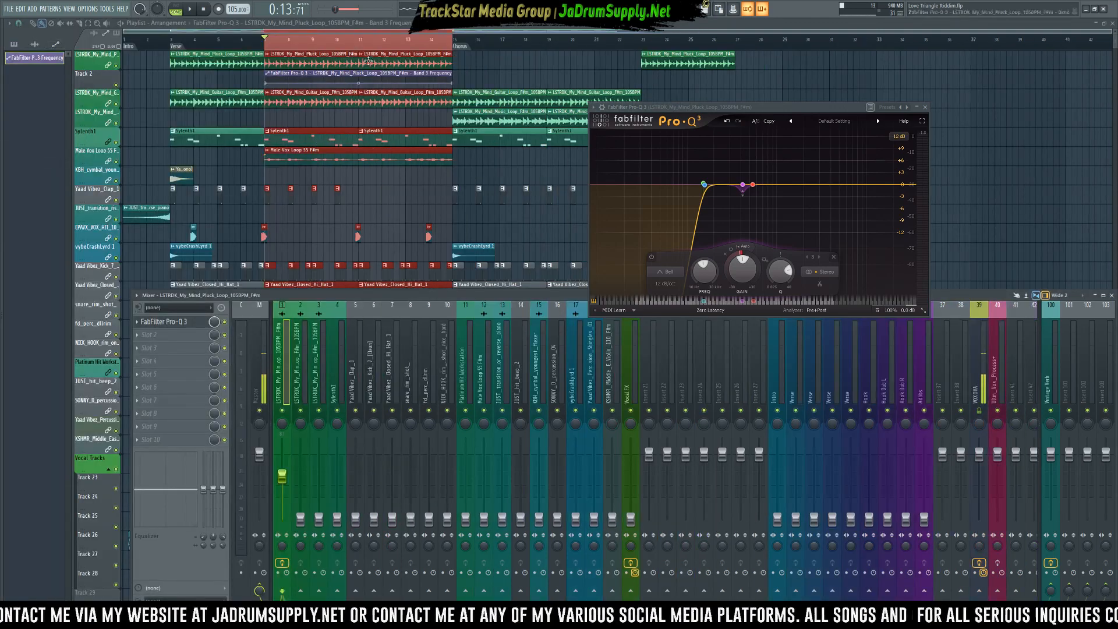
scroll(351, 122, "up", 4)
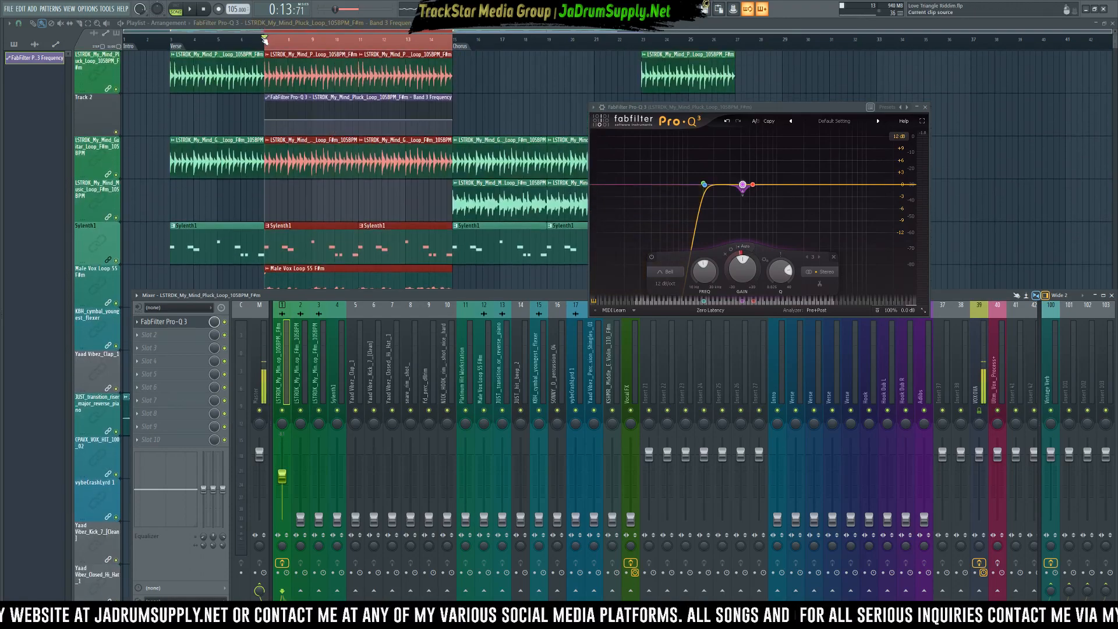
- Play the selected section with the pluck loop's equalizer open, and place the playhead at bar 9
scroll(261, 151, "up", 3)
key("space")
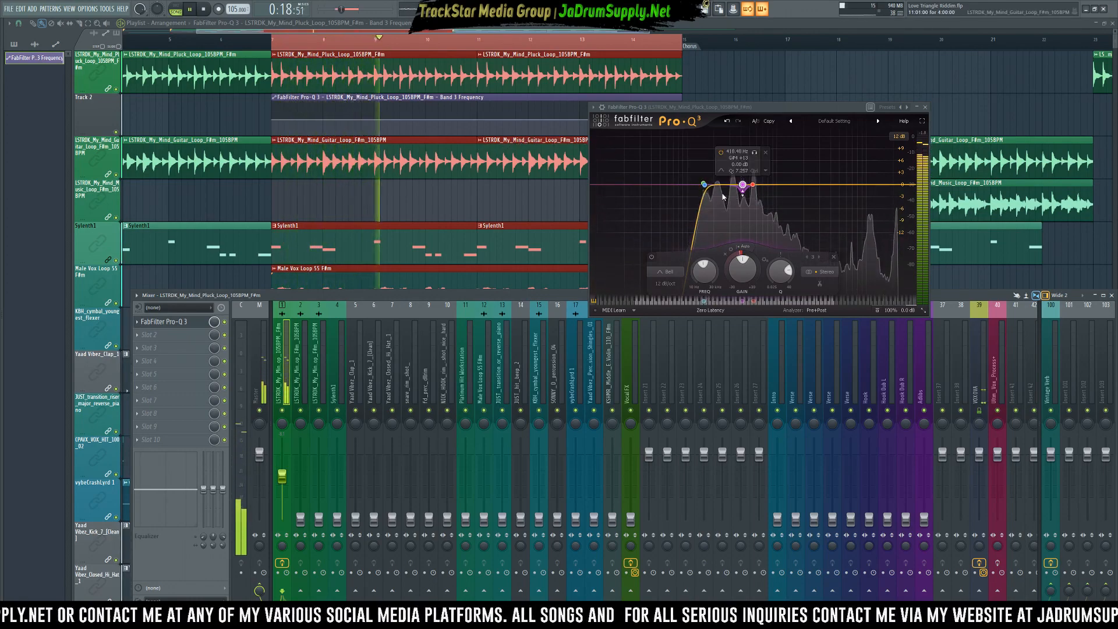
key("space")
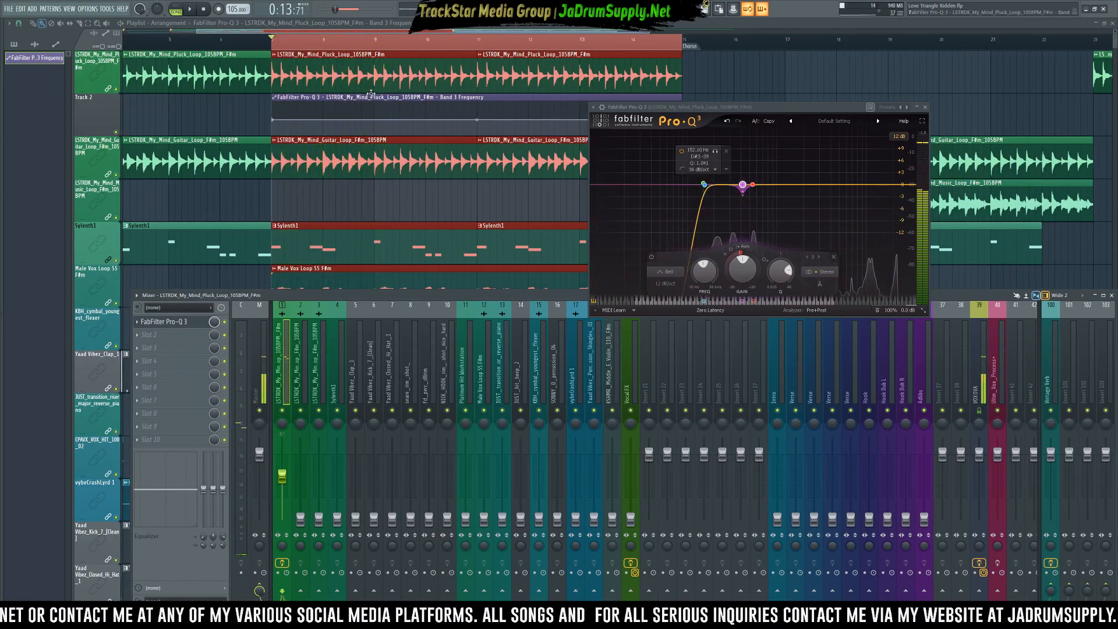
left_click(376, 46)
- Try a slight gain cut on band 4 of the pluck loop's equalizer, and undo it
mouse_move(748, 191)
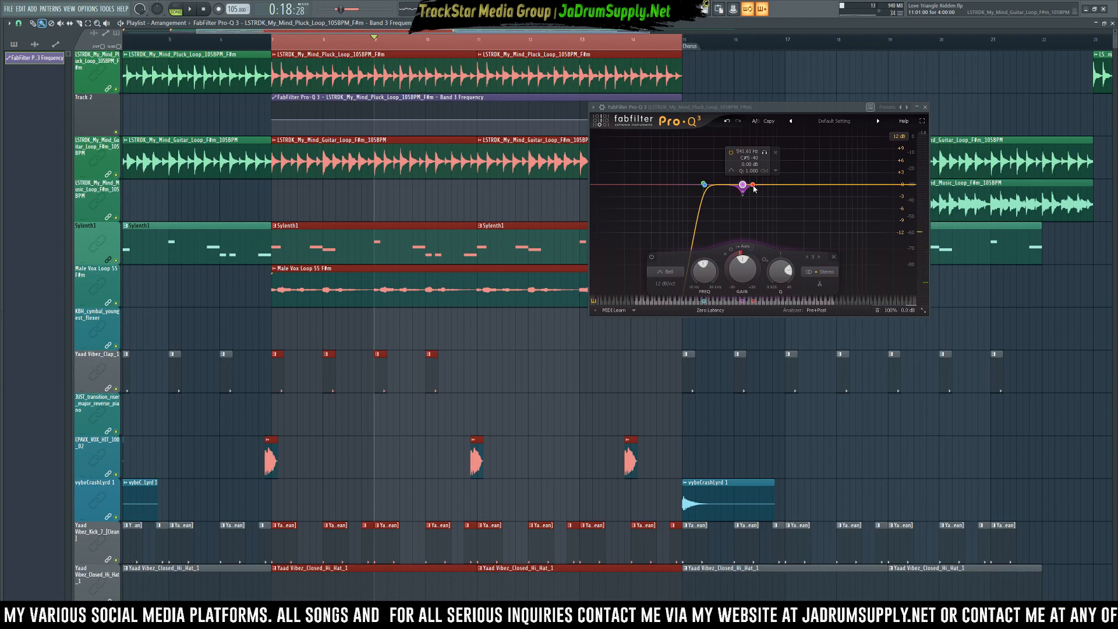
left_click_drag(753, 187, 755, 191)
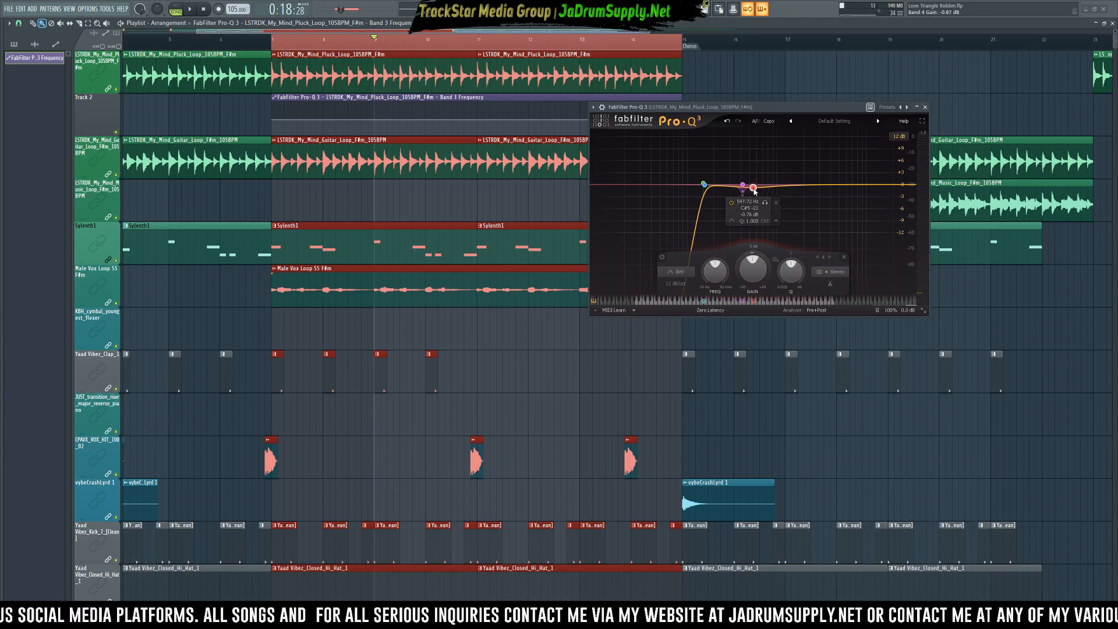
left_click(727, 121)
- Browse the pluck loop's Pro-Q 3 parameters and copy the Band 4 Frequency value
mouse_move(2, 175)
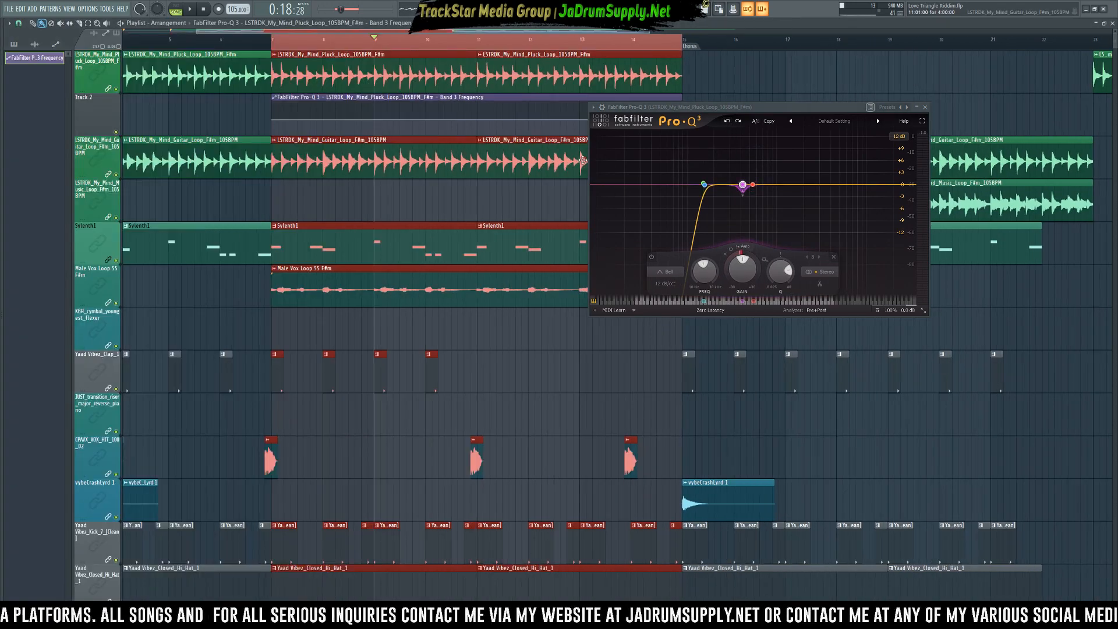
left_click(594, 108)
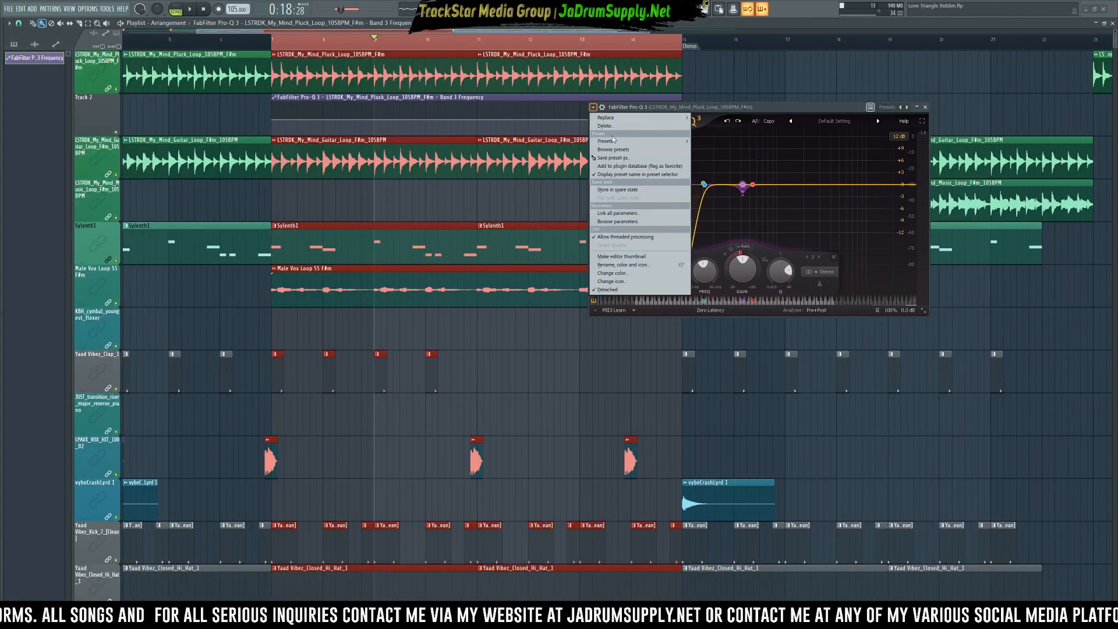
left_click(615, 221)
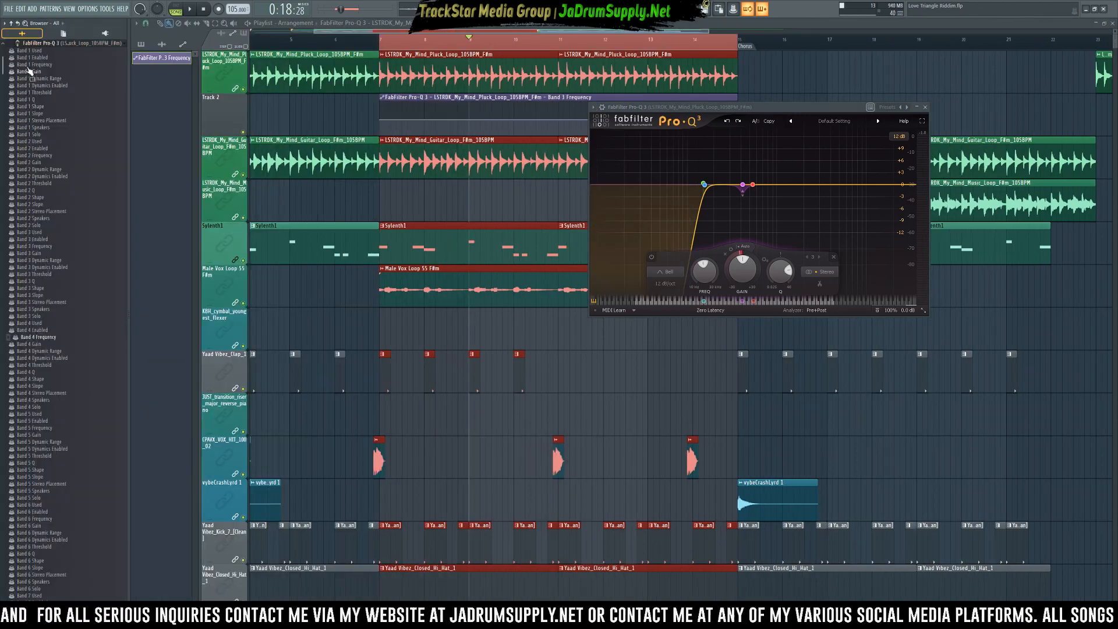
right_click(53, 340)
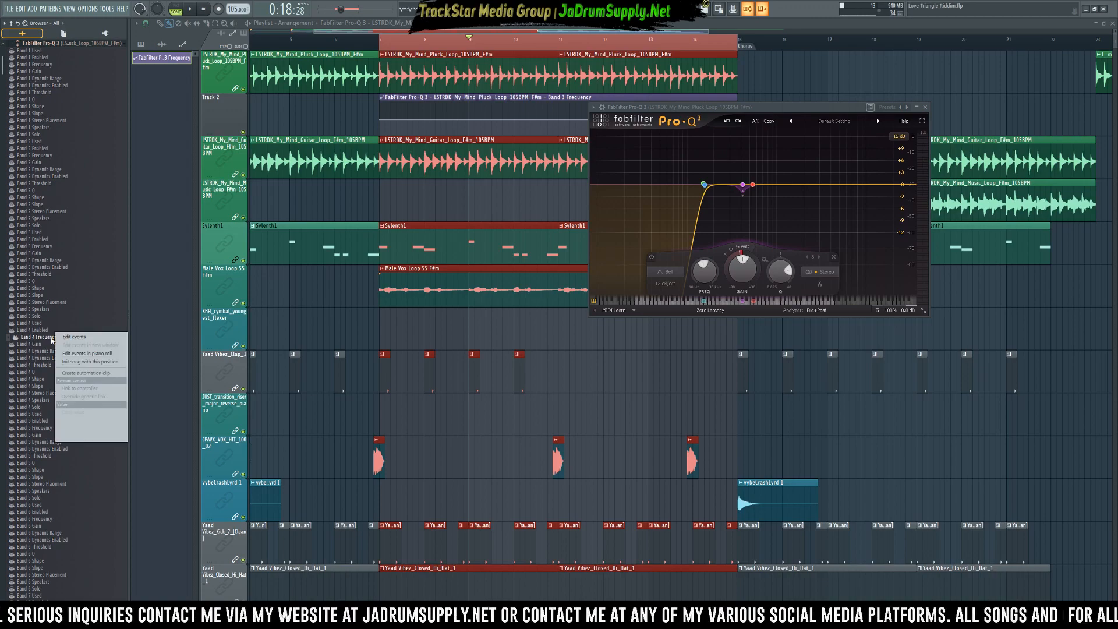
left_click(83, 412)
key("alt+F8")
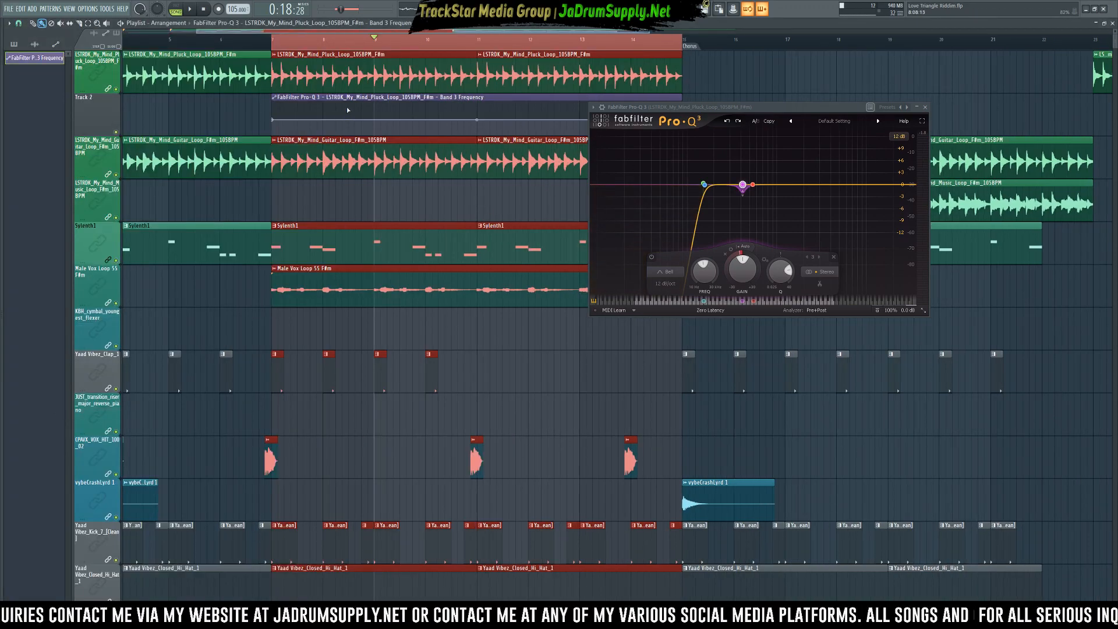
- Add two points to the Band 3 Frequency automation around bar 9 and paste the copied Band 4 Frequency value into the second
scroll(387, 126, "up", 6)
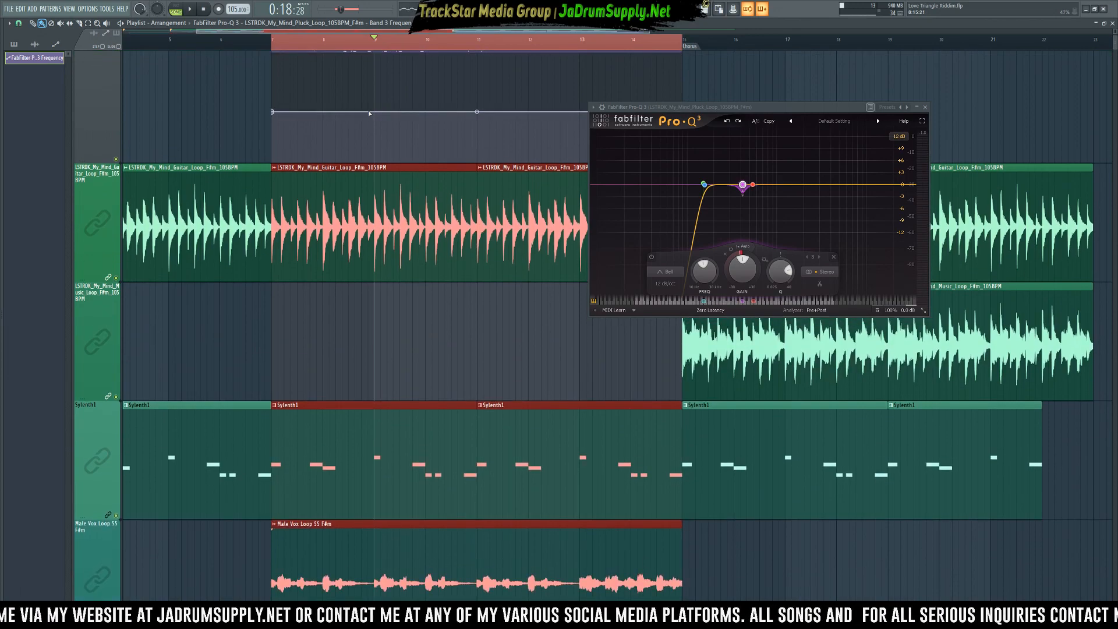
left_click(361, 112)
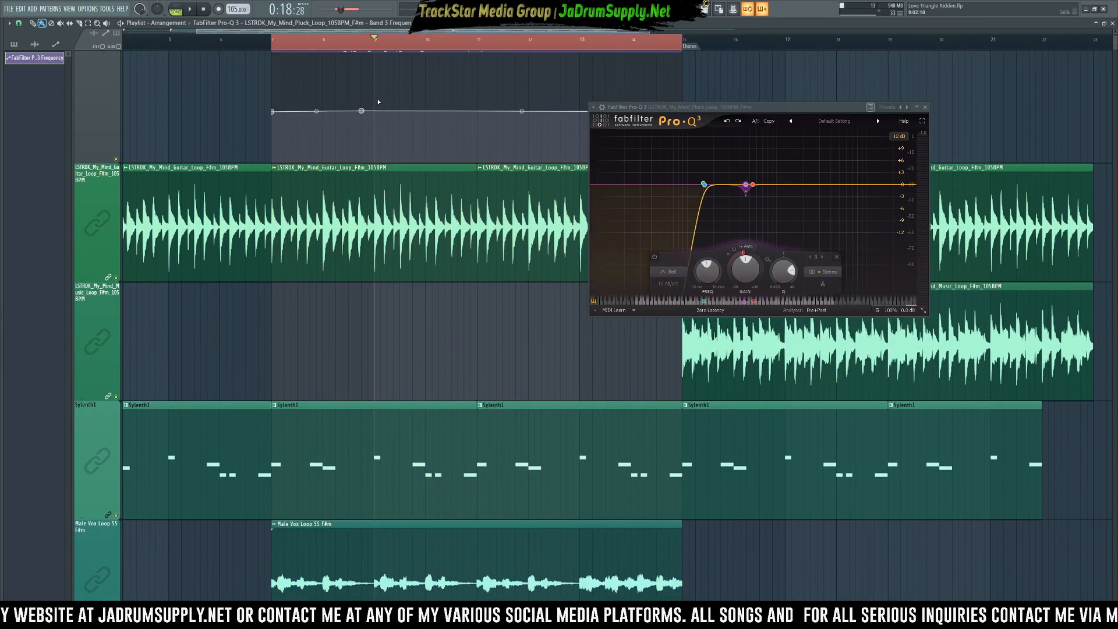
left_click(374, 102)
right_click(374, 102)
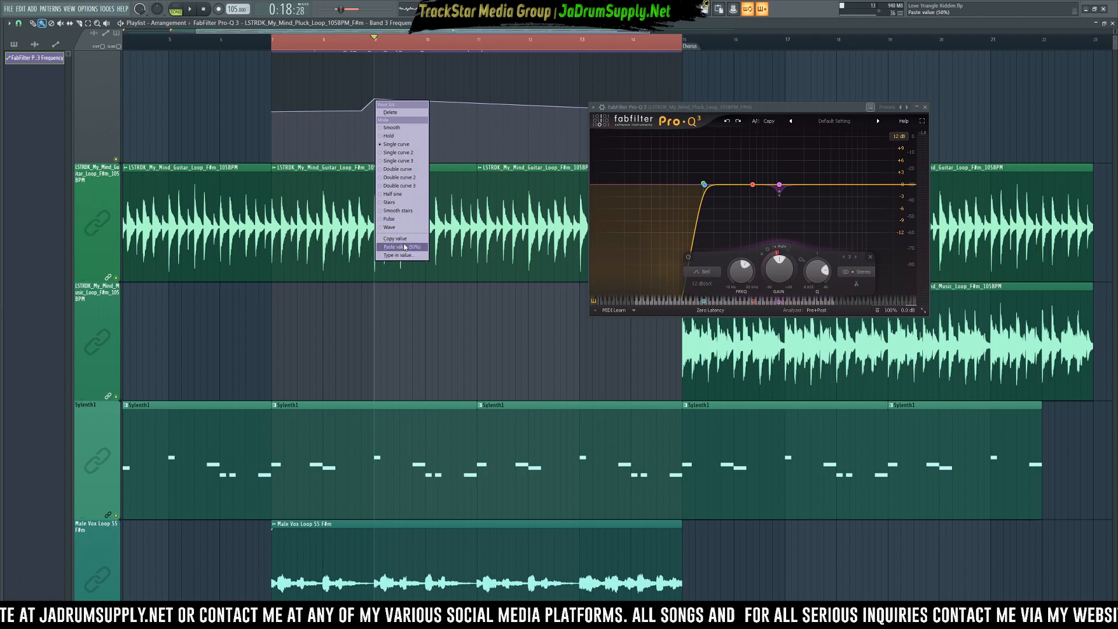
left_click(406, 247)
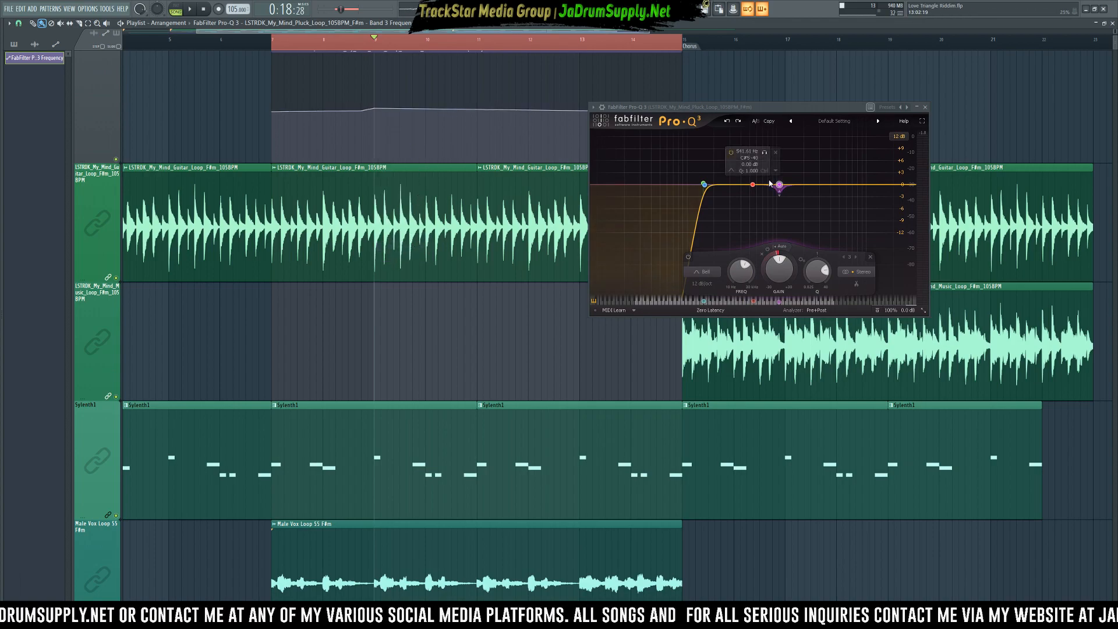
- Copy the value of the automation clip's first point and paste it into the point just before bar 9
mouse_move(781, 193)
scroll(684, 77, "down", 3)
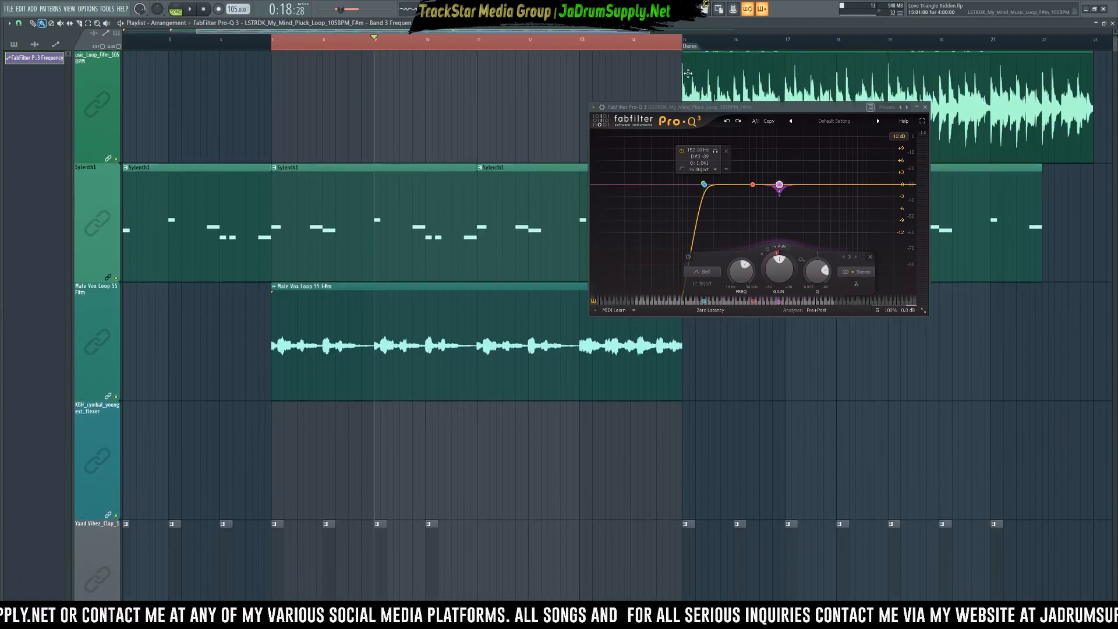
scroll(684, 77, "up", 3)
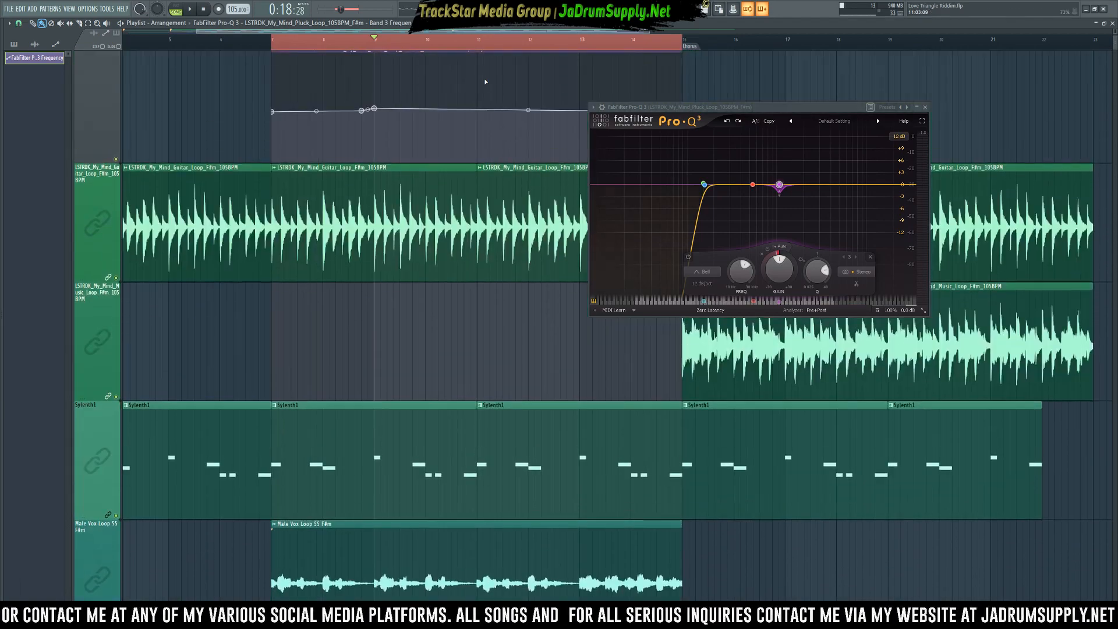
right_click(273, 116)
left_click(293, 252)
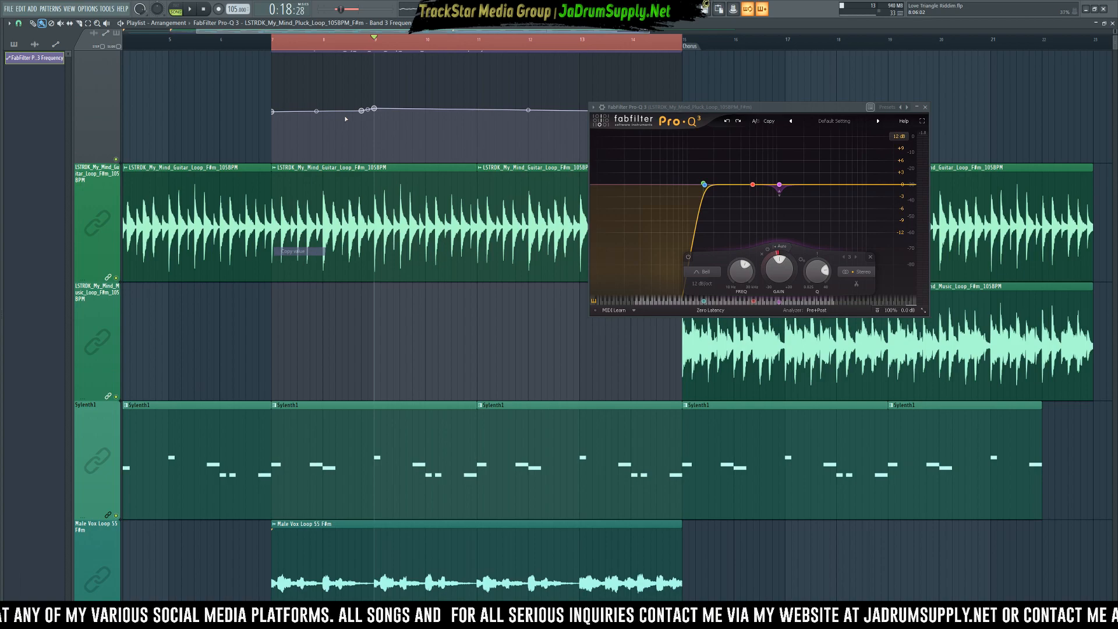
right_click(362, 112)
left_click(394, 259)
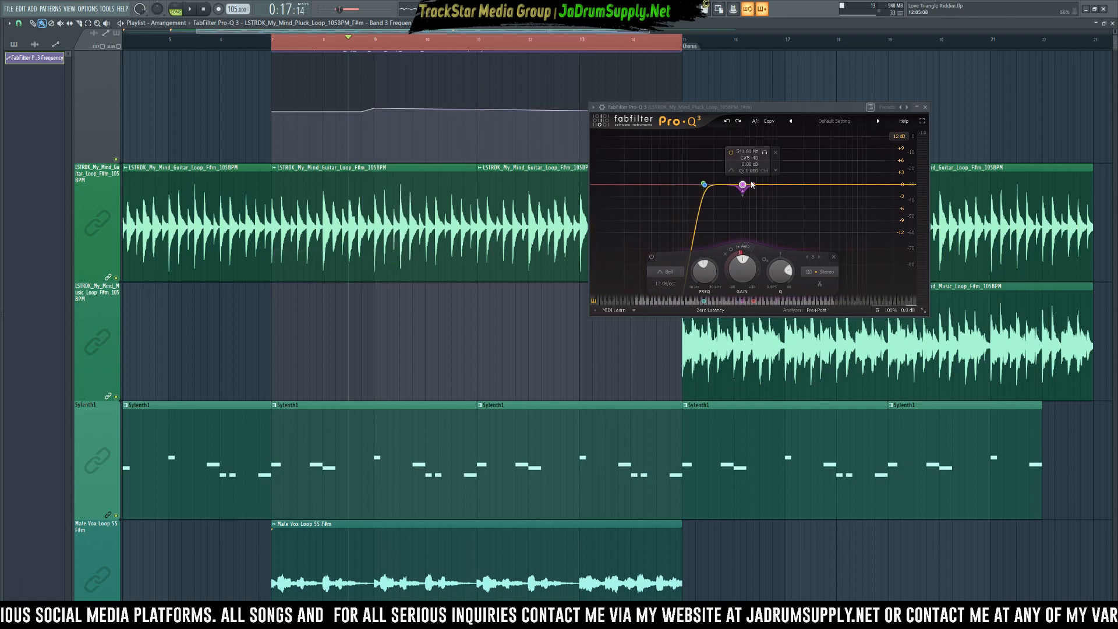
- Disable and delete band 4 in the pluck loop's equalizer
right_click(755, 187)
left_click(775, 194)
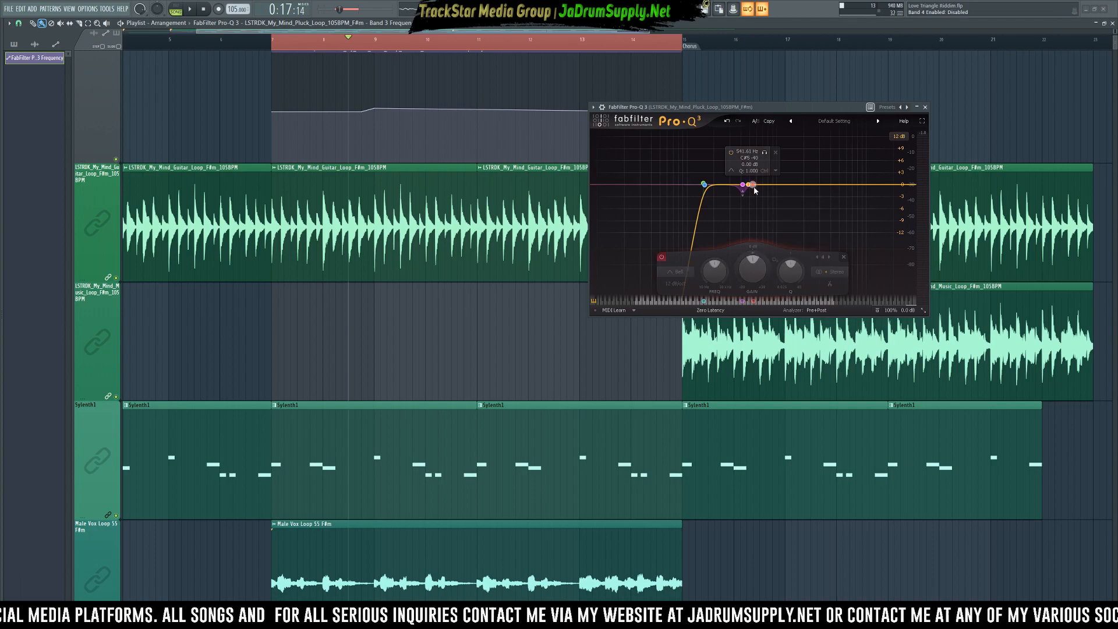
right_click(756, 189)
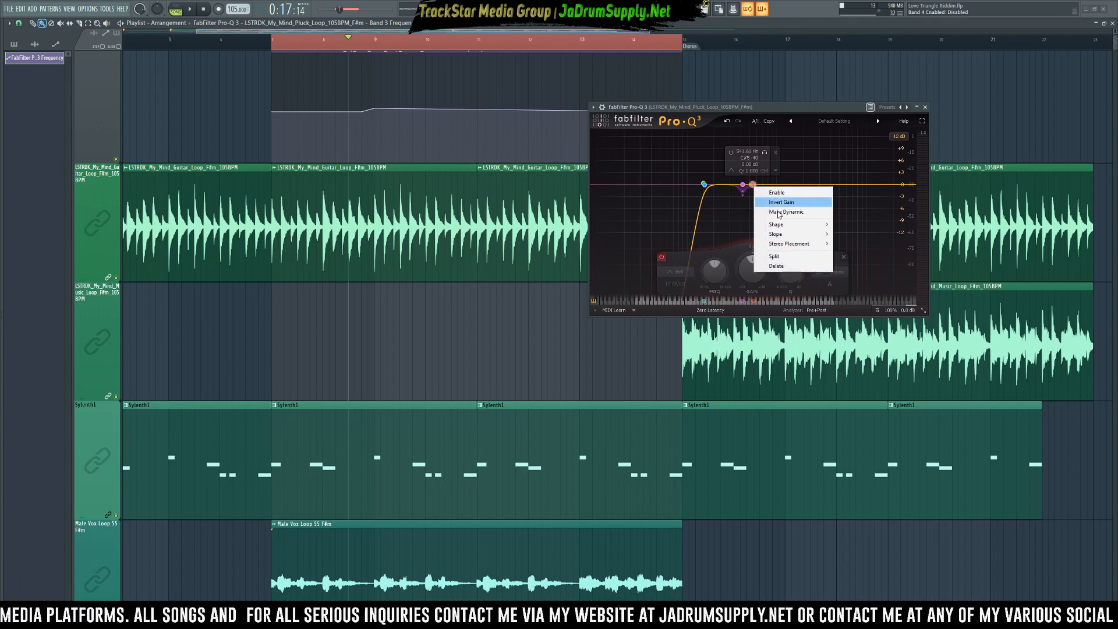
left_click(770, 263)
- Play the section to check the frequency automation, and move the Pro-Q 3 window clear of the automation clip
key("space")
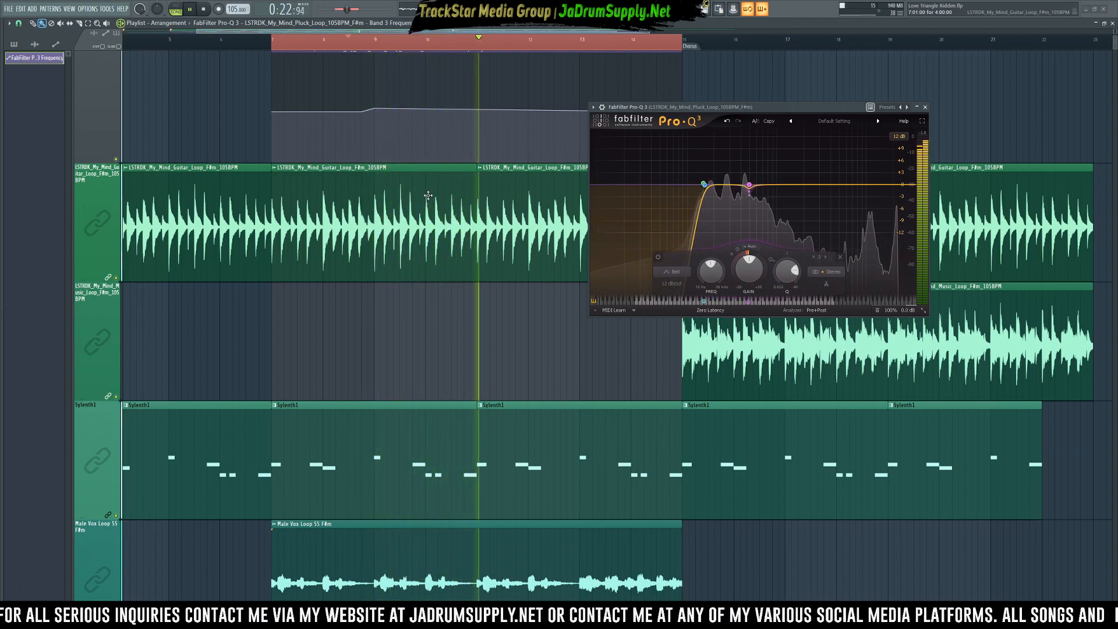
key("space")
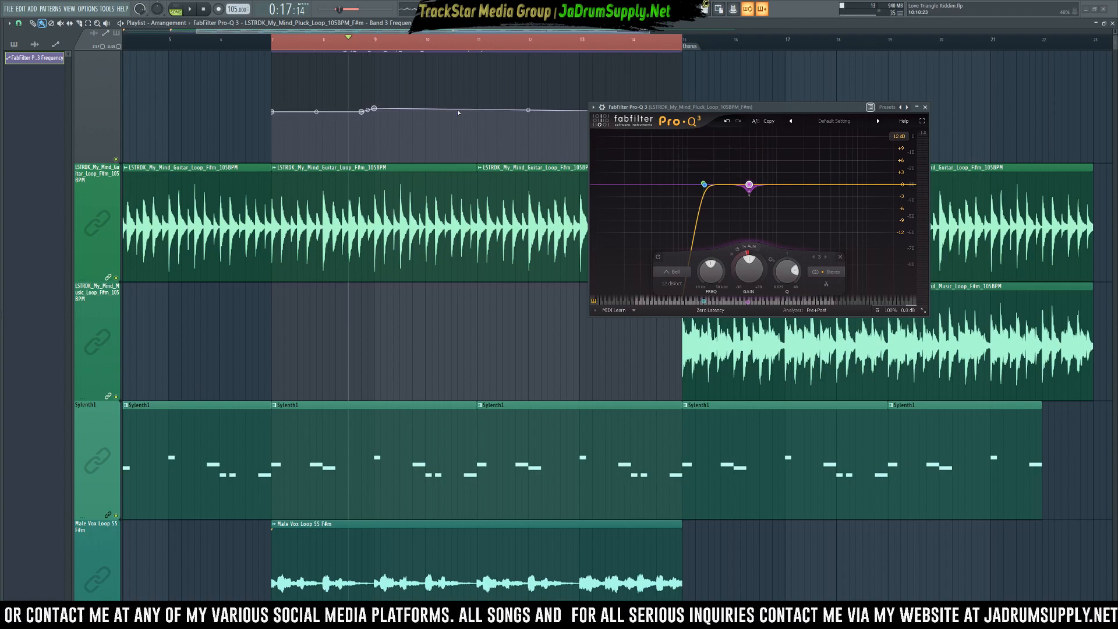
scroll(458, 113, "up", 1)
left_click_drag(745, 107, 847, 67)
key("space")
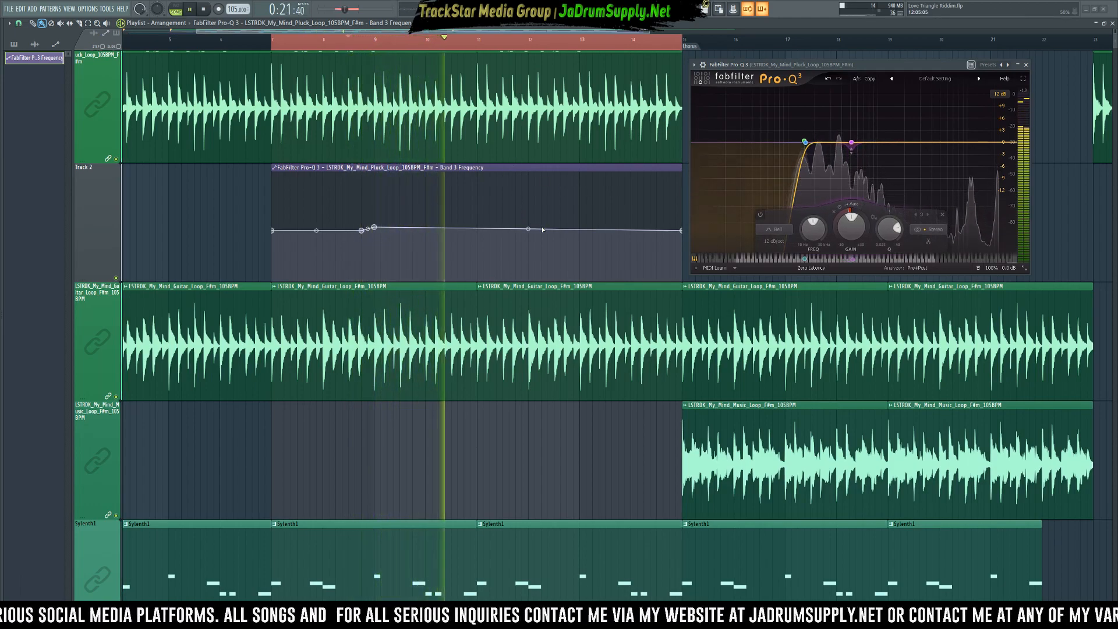
key("space")
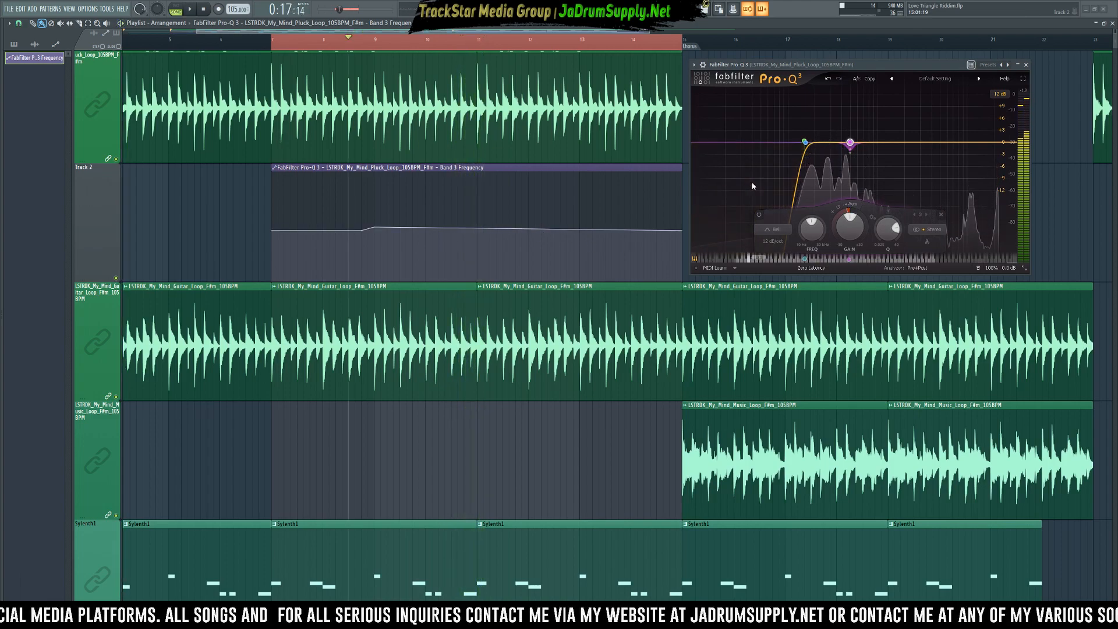
- Play the section and add a 0 dB bell band at about 327 Hz in the pluck loop's equalizer
key("space")
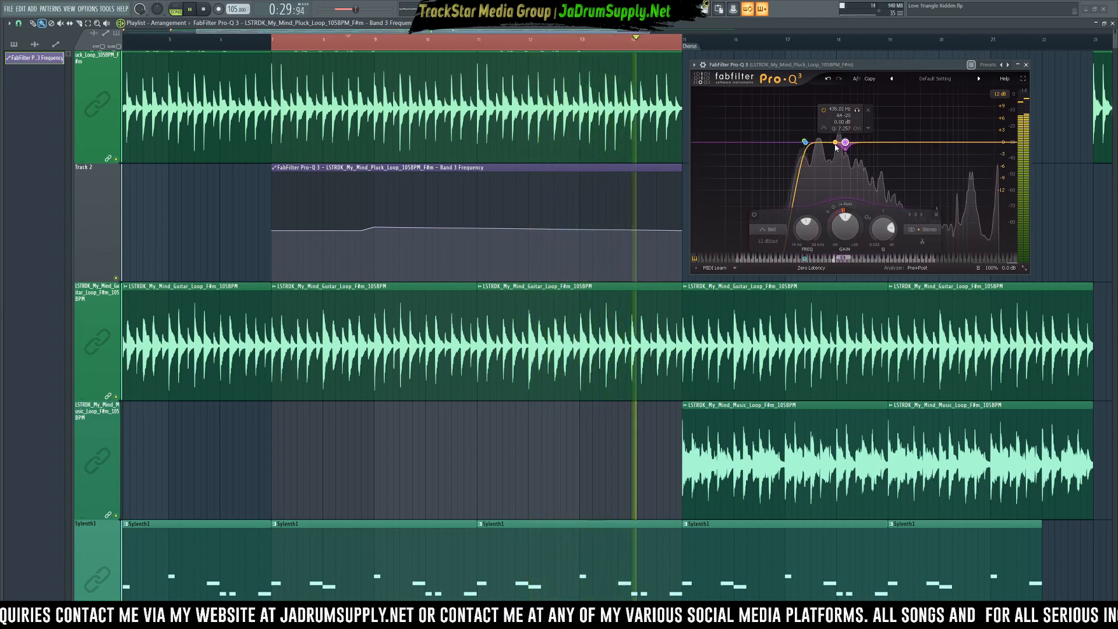
left_click(834, 143)
key("space")
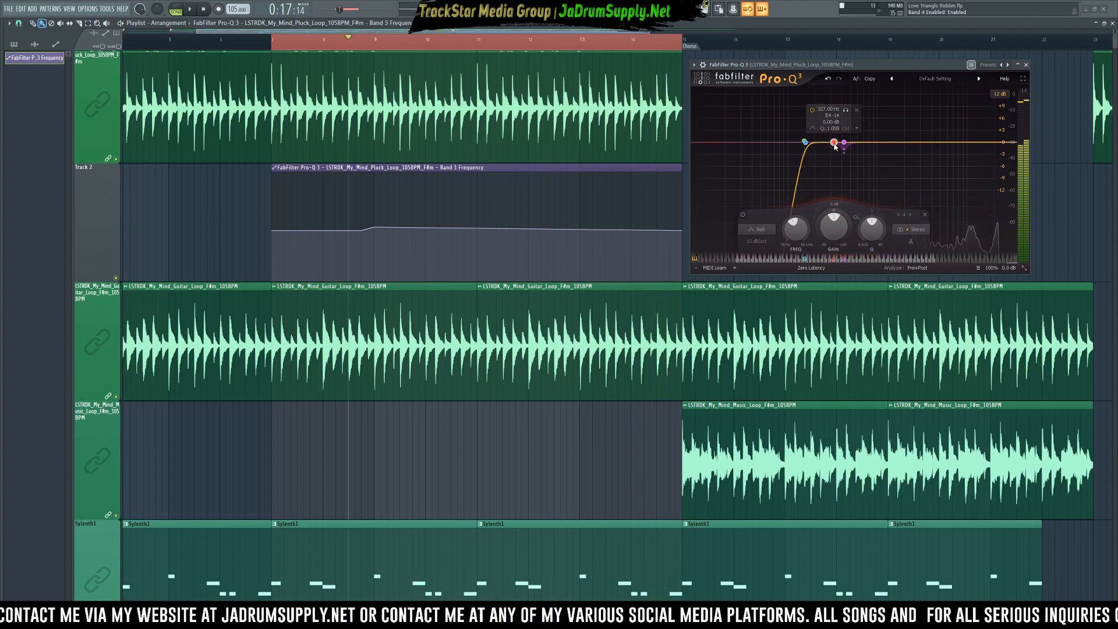
- Browse the Pro-Q 3 parameters for the Band 4 Frequency entry, and return to the full playlist view
left_click(694, 64)
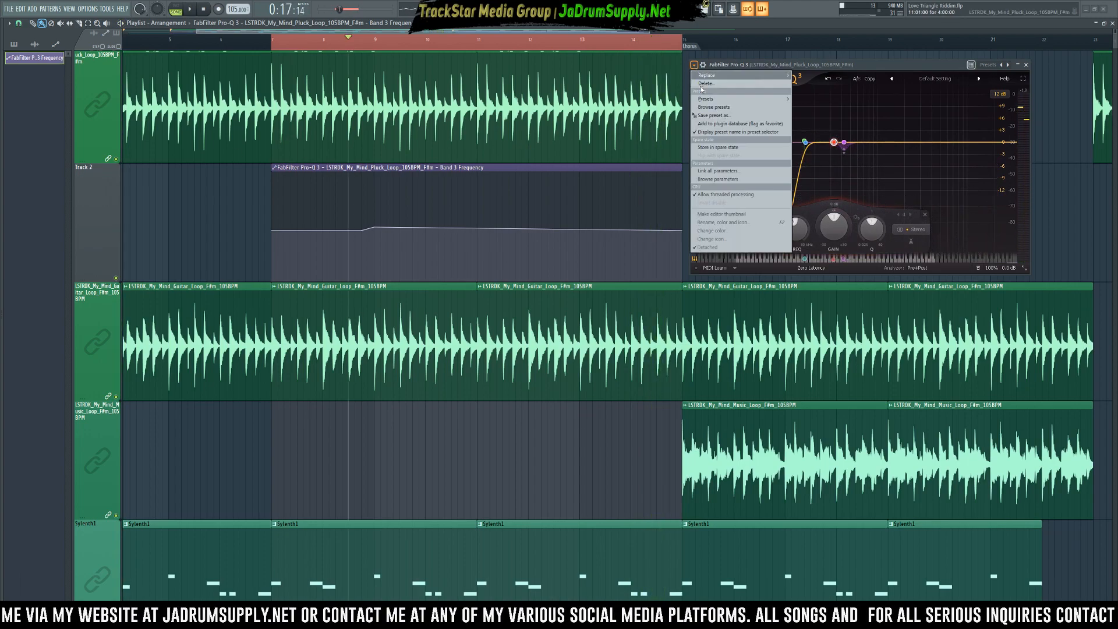
left_click(718, 179)
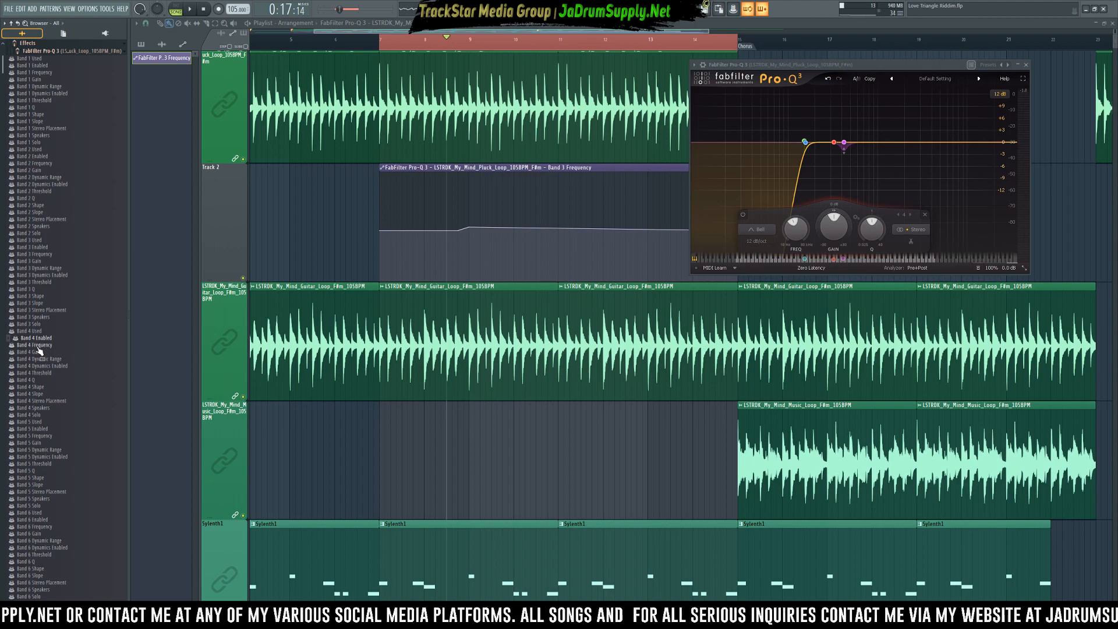
left_click(37, 346)
mouse_move(37, 348)
left_mouse_down()
mouse_move(38, 334)
mouse_move(38, 344)
left_mouse_up()
key("alt+F8")
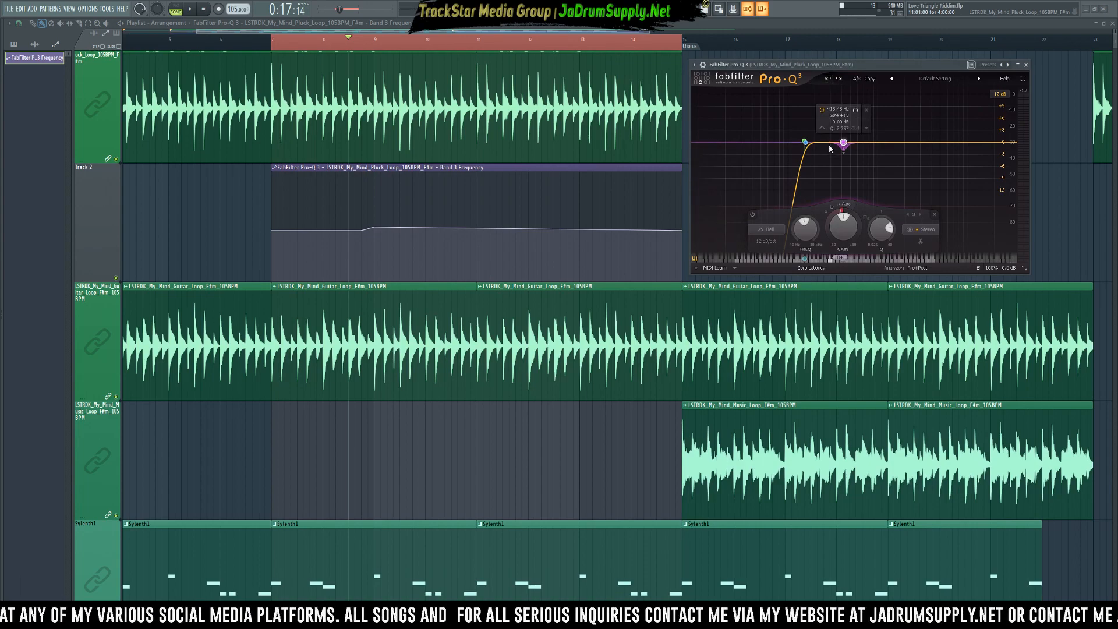
- Add a 0 dB bell band at about 309 Hz in the equalizer during playback, and replay the section to compare it
key("space")
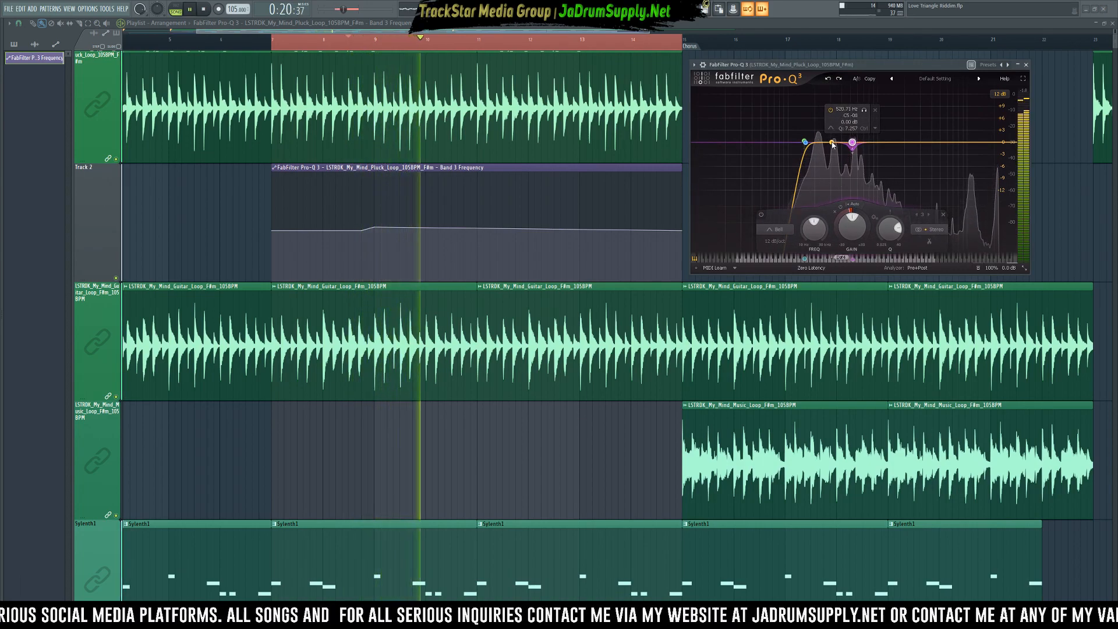
left_click(833, 144)
key("space")
key("space")
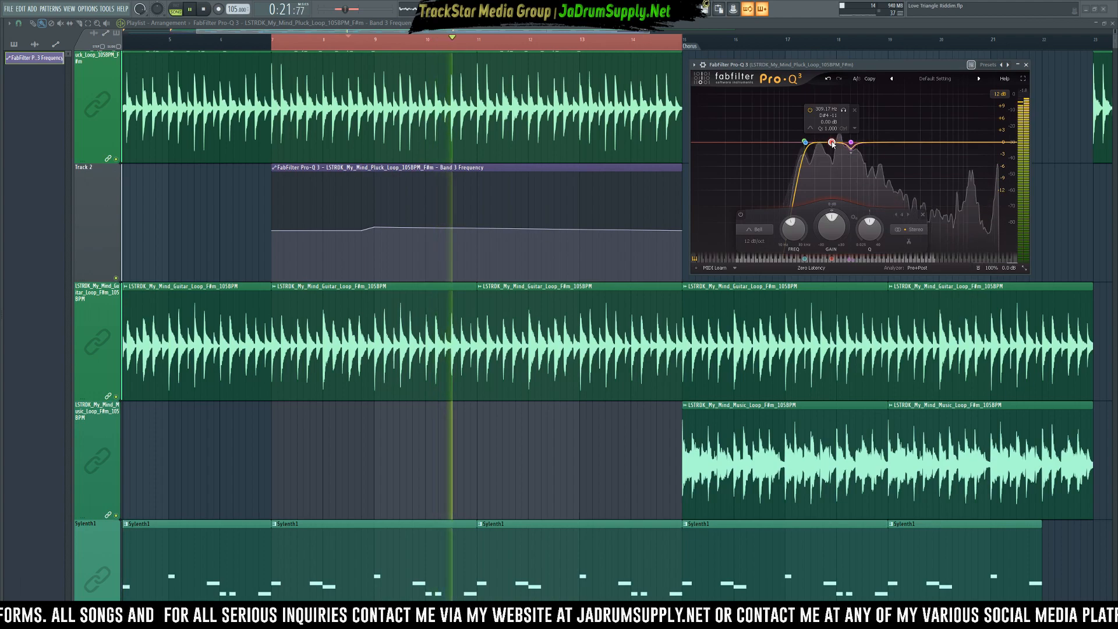
key("space")
key("space")
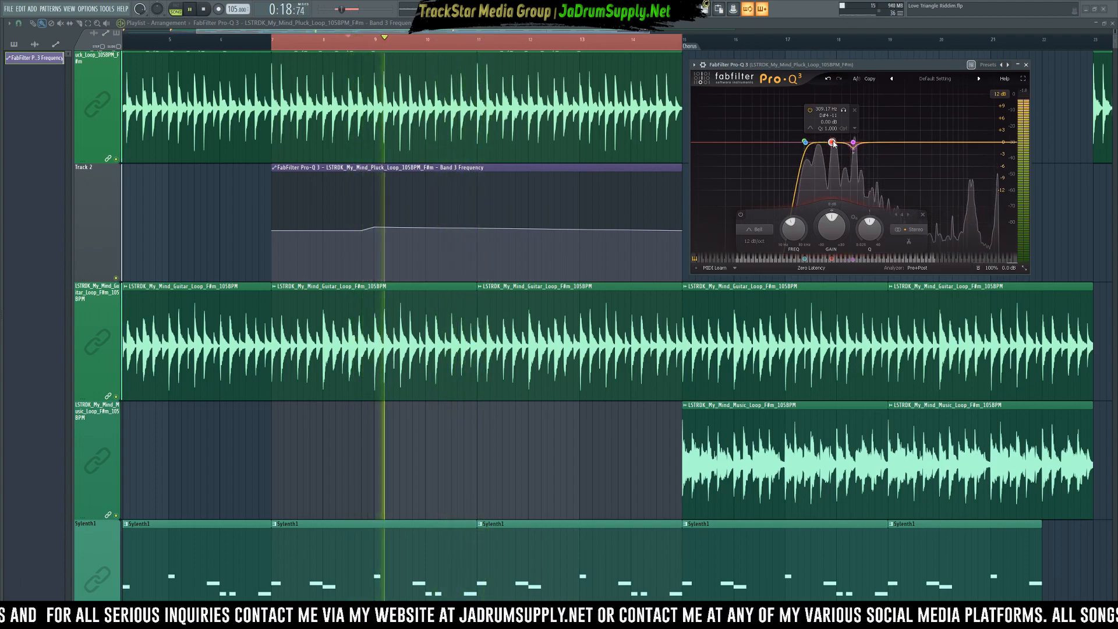
- Fine-tune the new band 4's frequency to 338.19 Hz against the spectrum peak while replaying the section
left_click_drag(833, 144, 838, 145)
key("space")
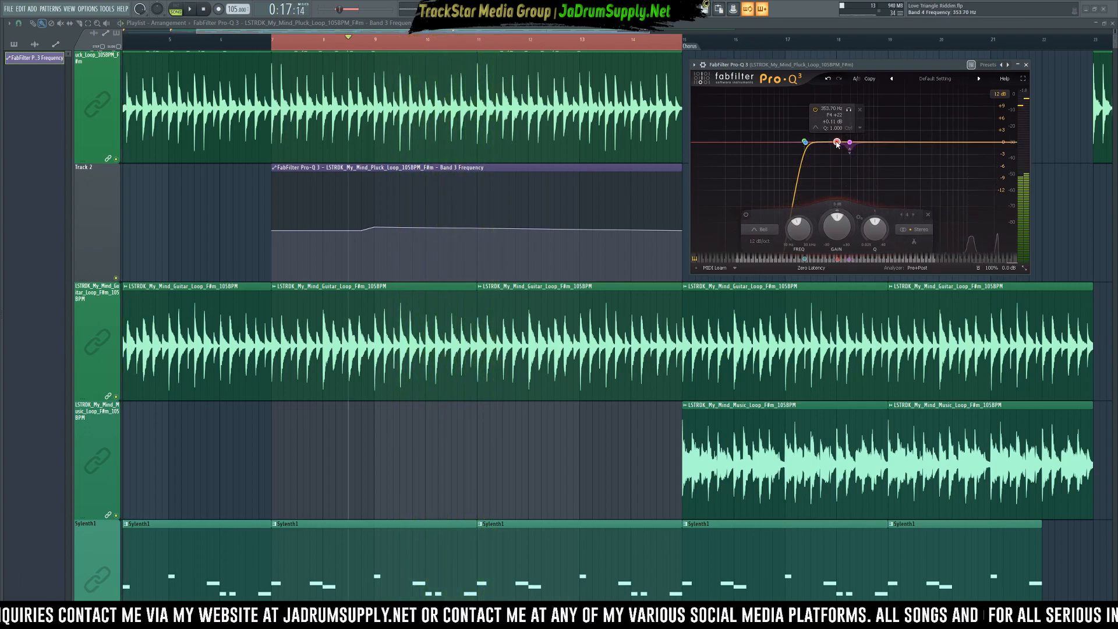
key("space")
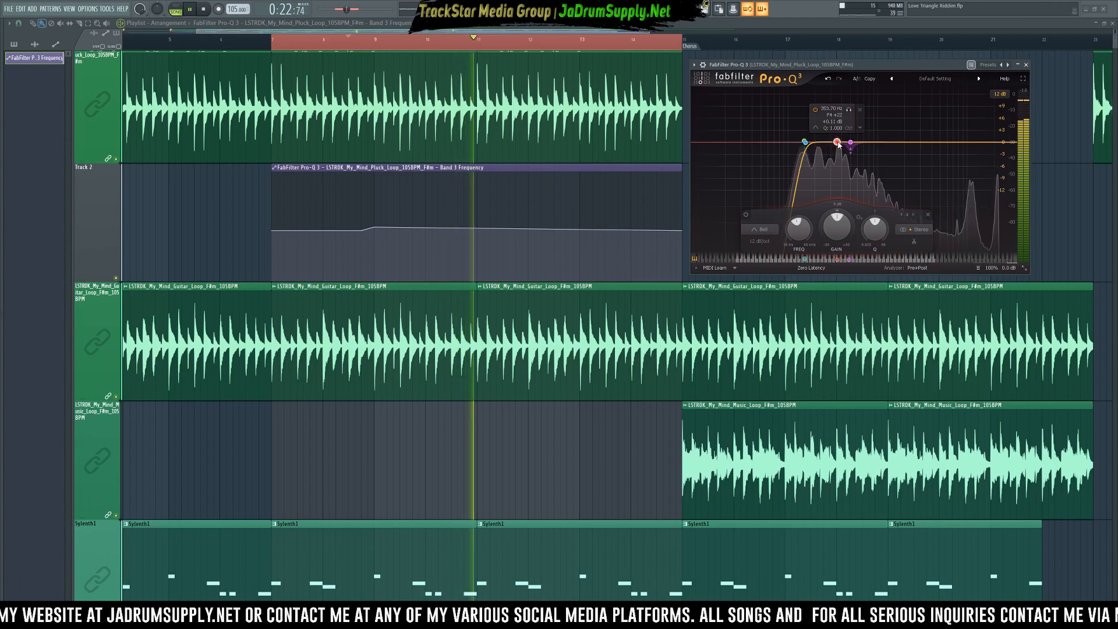
left_click_drag(838, 142, 838, 145)
key("space")
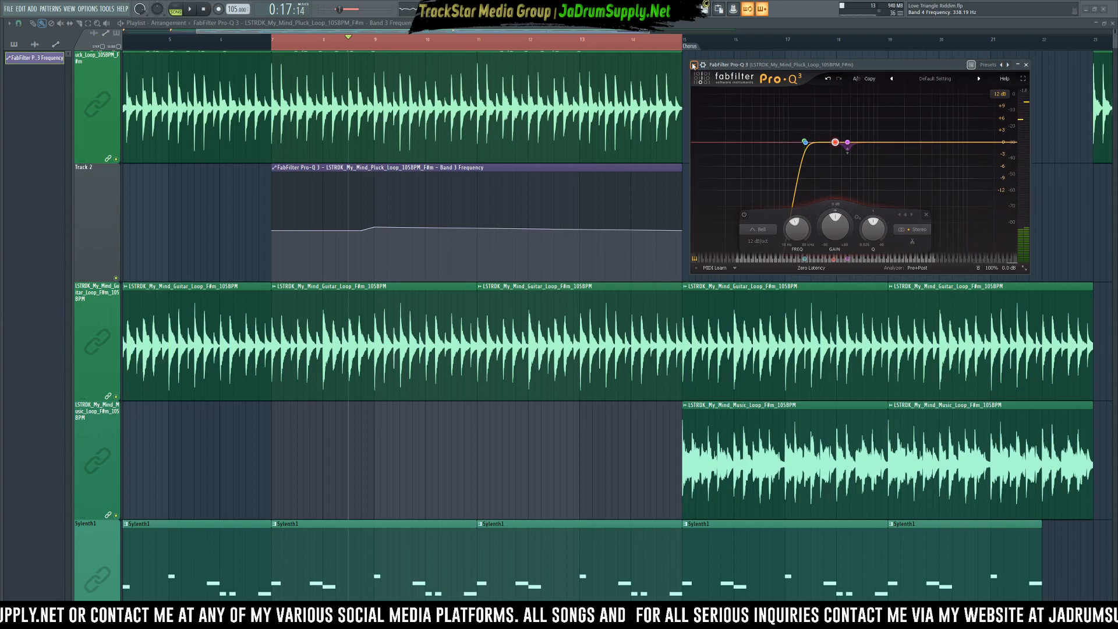
- Copy Pro-Q 3's Band 4 Frequency value and paste it into a new point at bar 10 of the Band 3 Frequency automation clip
left_click(693, 65)
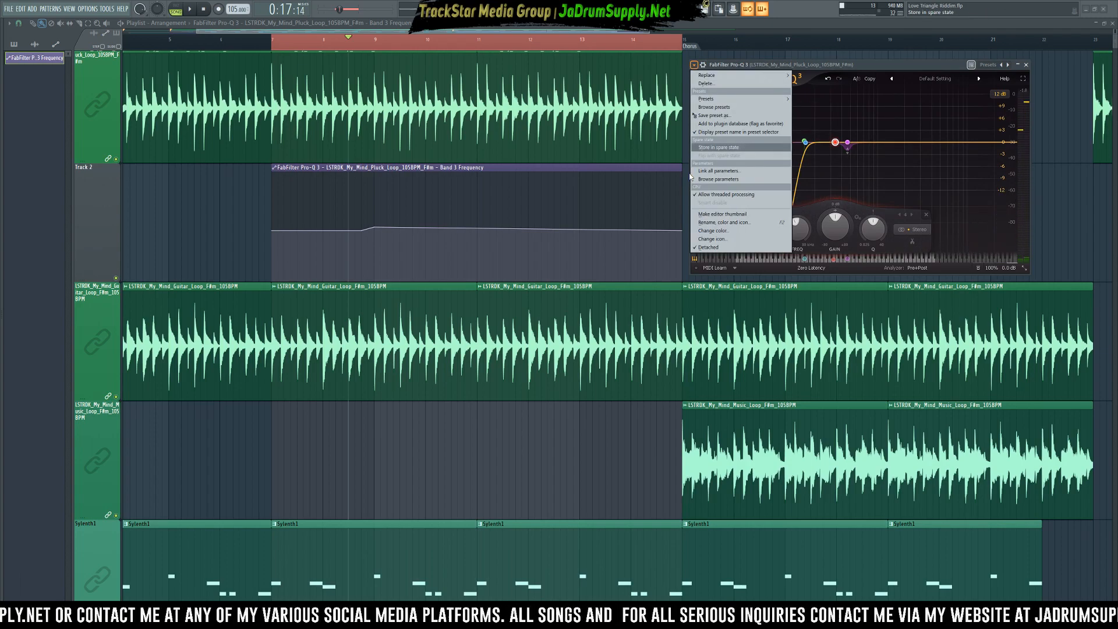
left_click(721, 179)
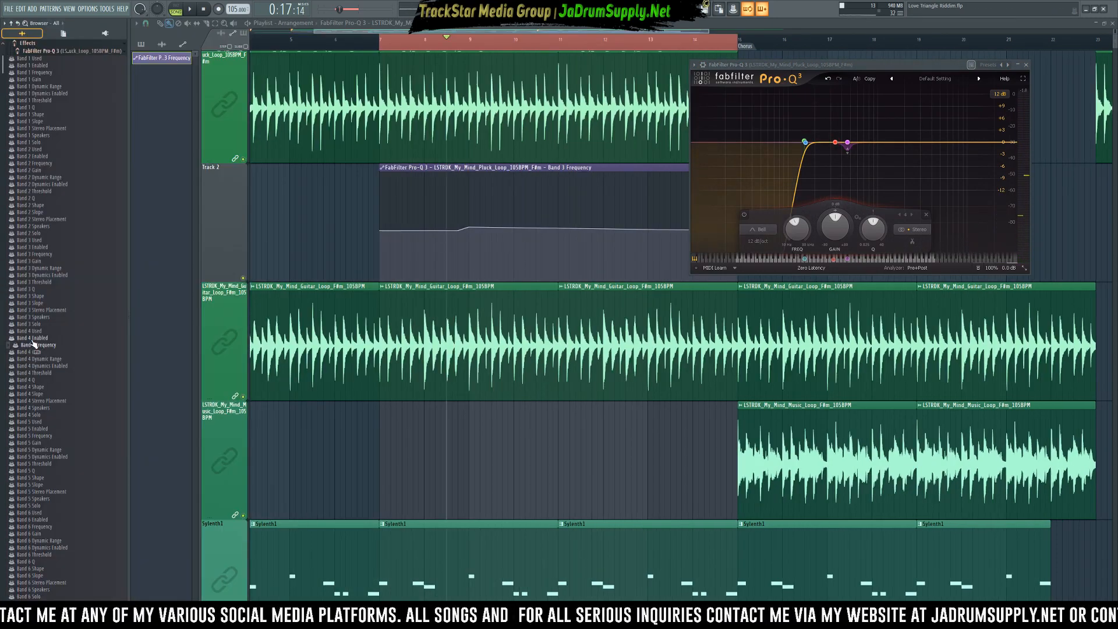
right_click(33, 344)
left_click(64, 420)
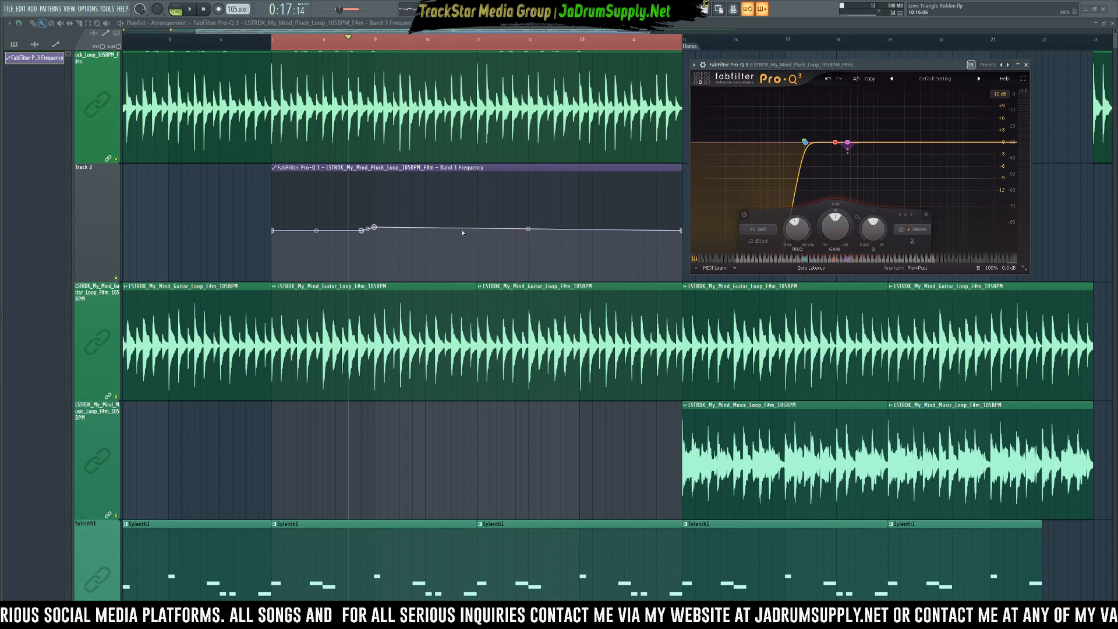
left_click(425, 228)
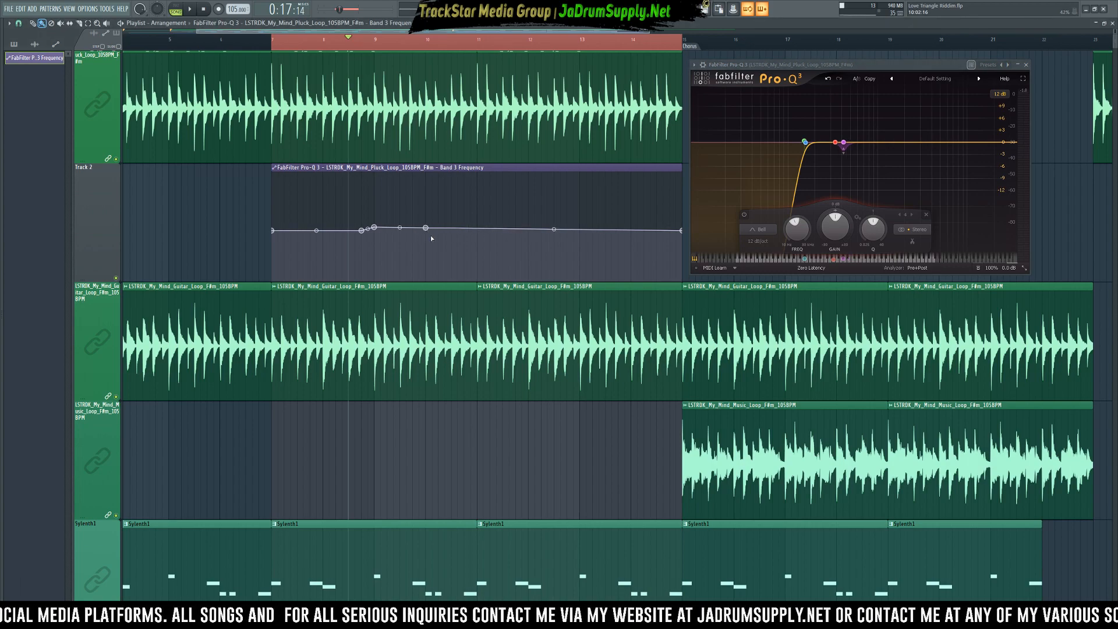
right_click(426, 239)
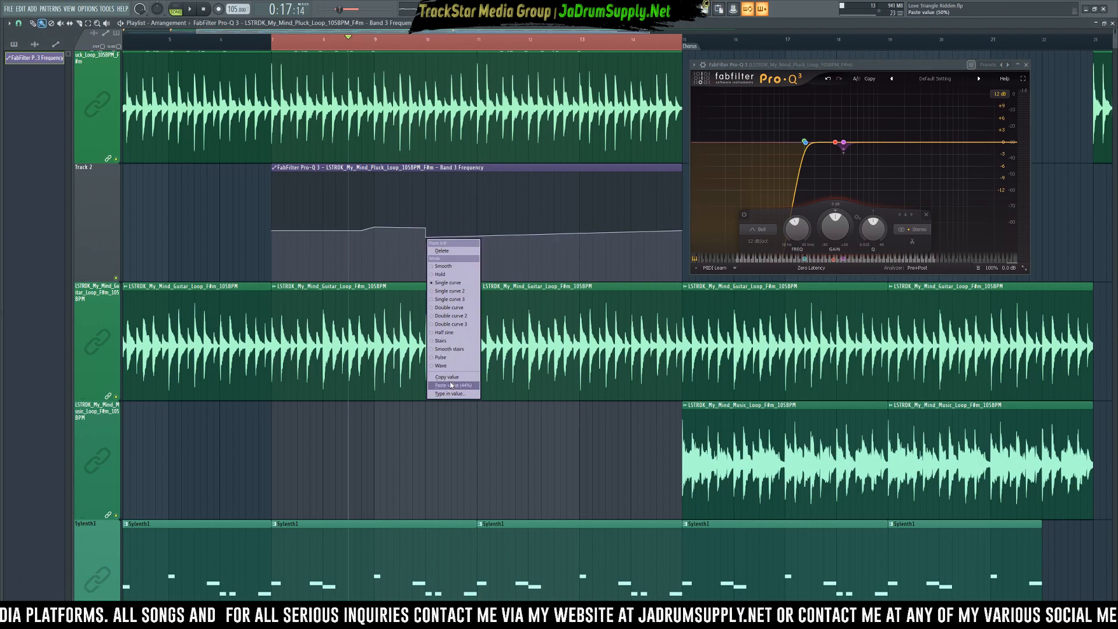
left_click(436, 351)
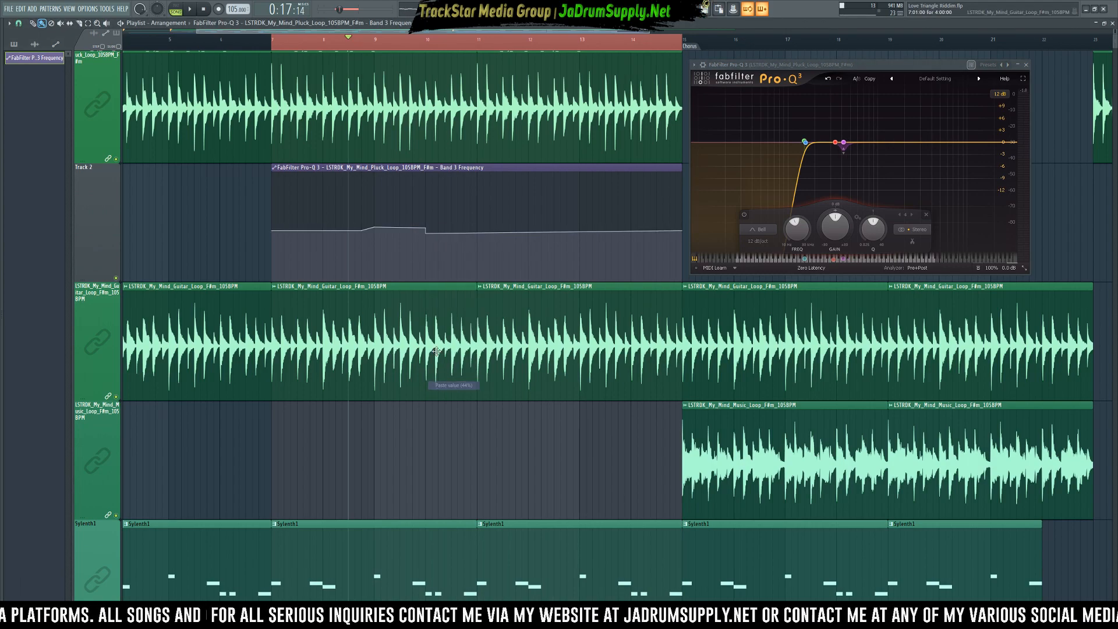
- Place an automation point at 9:13:00 ahead of the bar 10 drop, giving it the 50% value copied from the bar 9 point
right_click(376, 227)
left_click(401, 367)
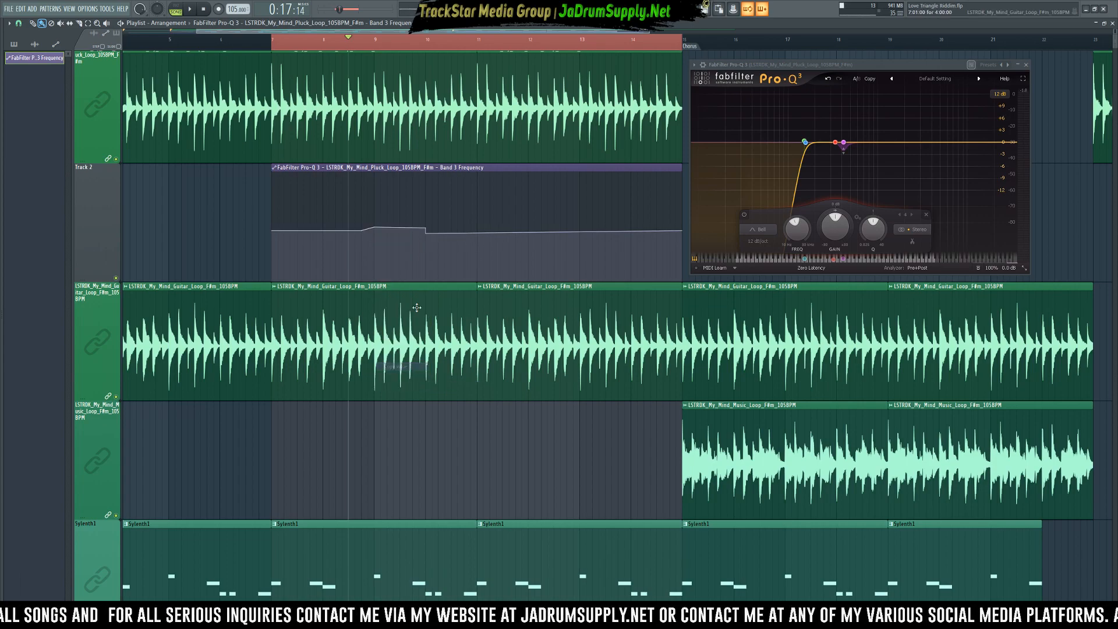
right_click(426, 229)
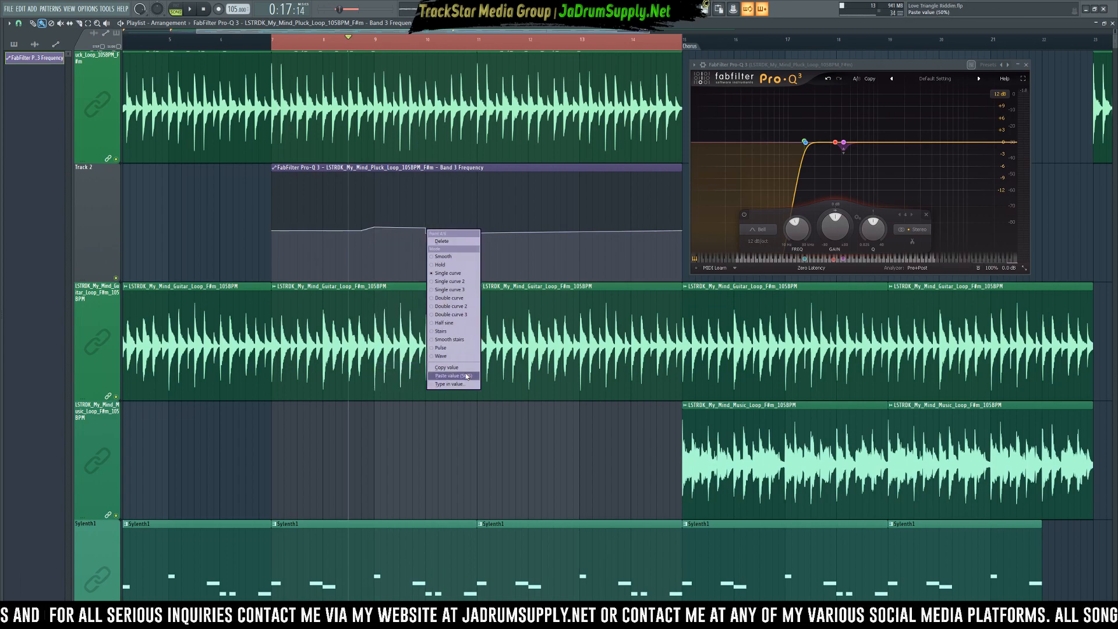
left_click(454, 376)
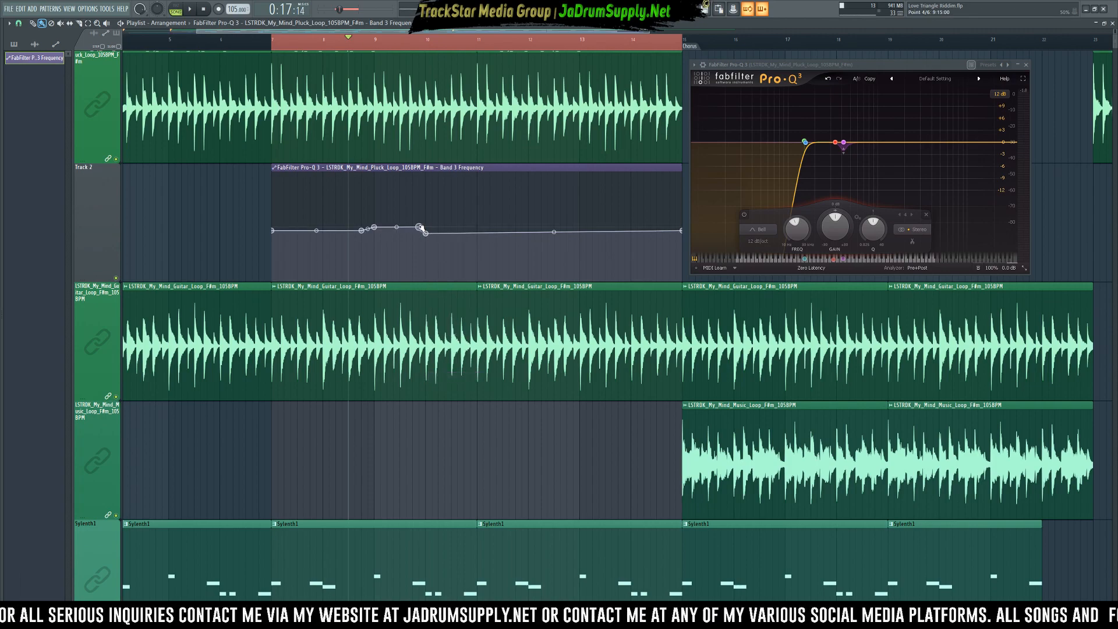
right_click(412, 228)
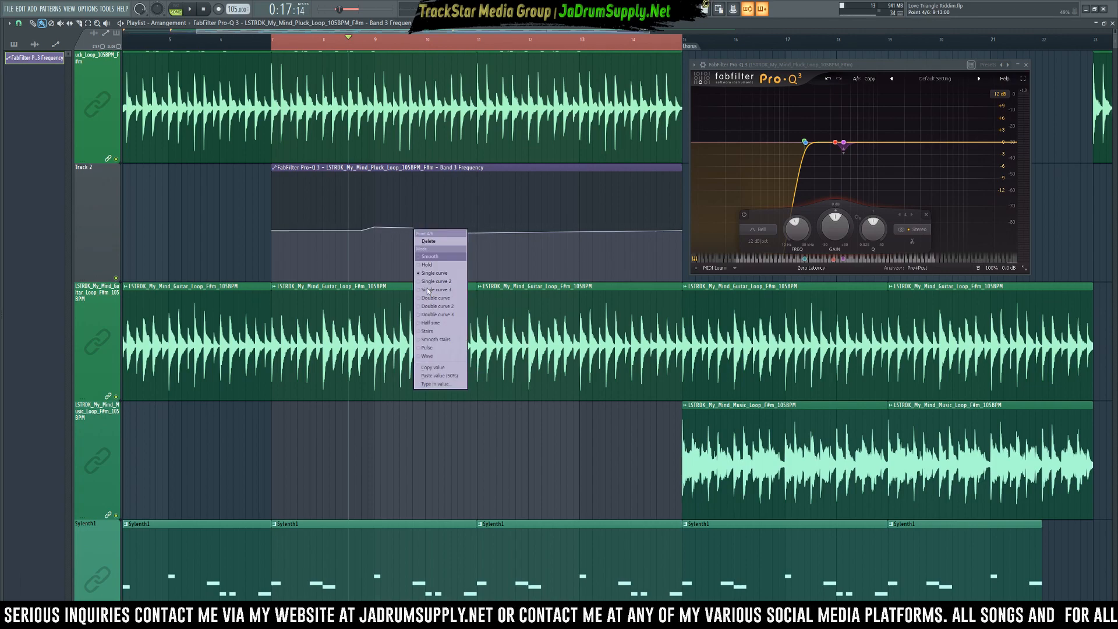
left_click(453, 376)
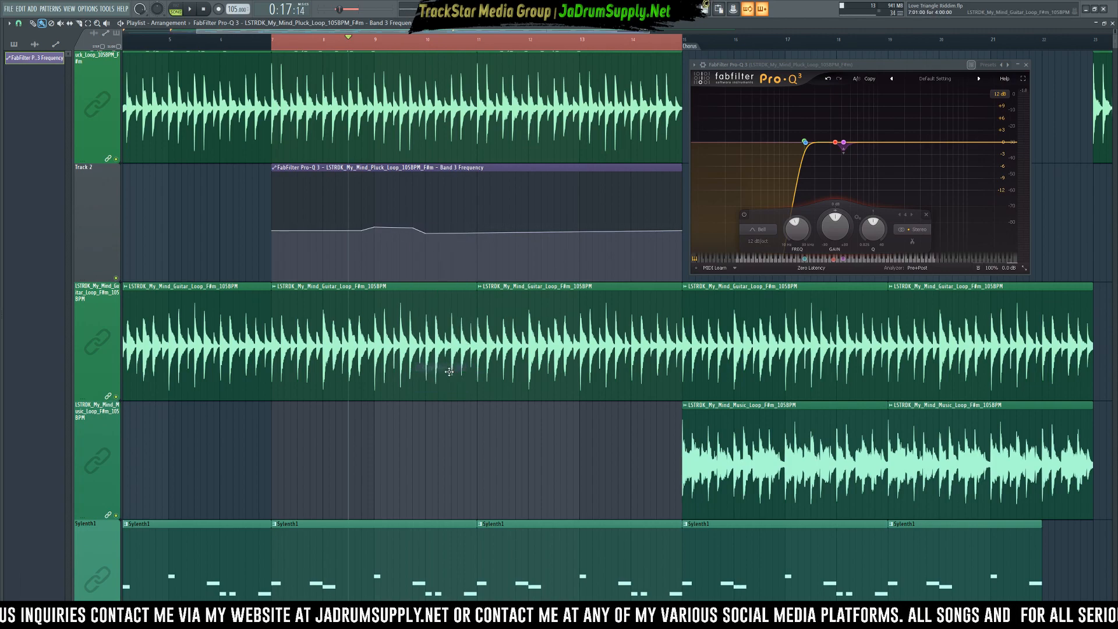
right_click(374, 228)
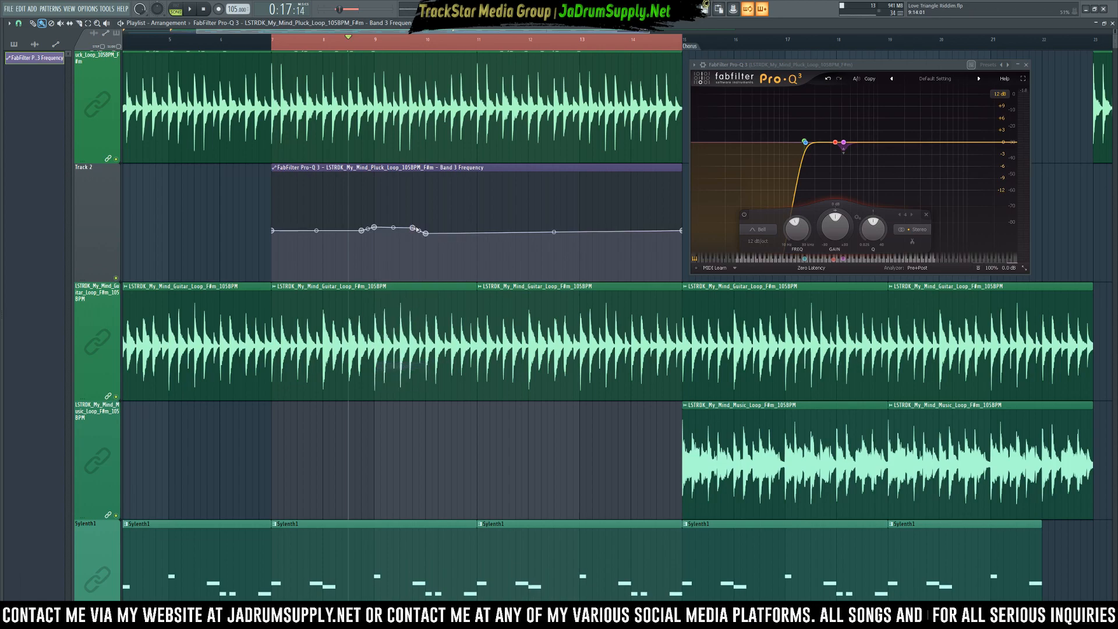
right_click(413, 228)
left_click(450, 376)
- Try a slightly lower value for the bar 10 automation point and replay the section against the spectrum peak
key("space")
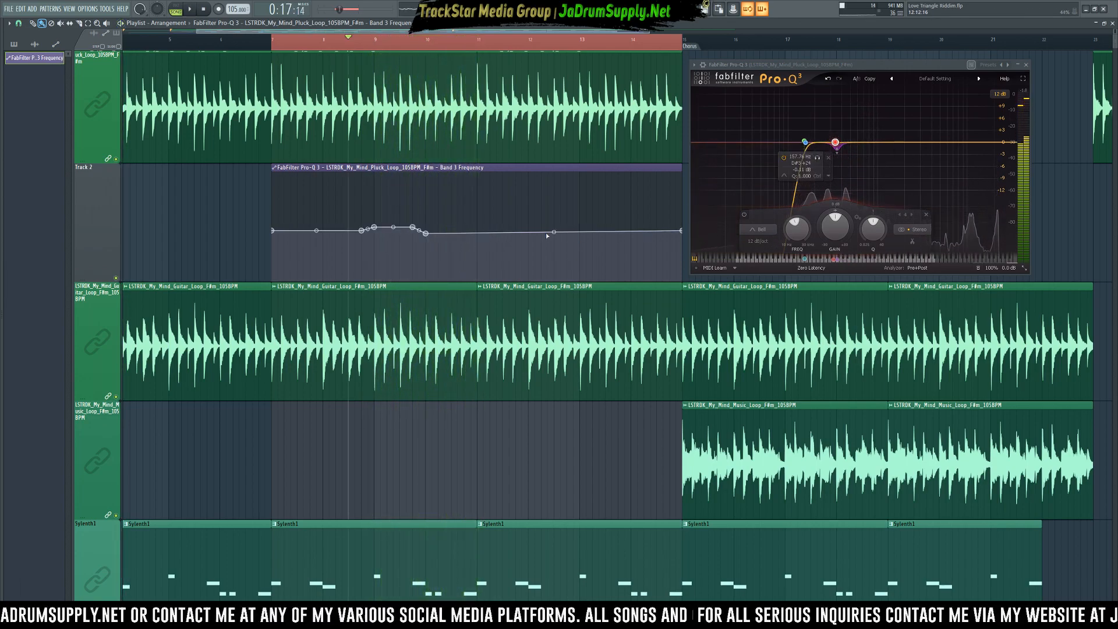
left_click(427, 234)
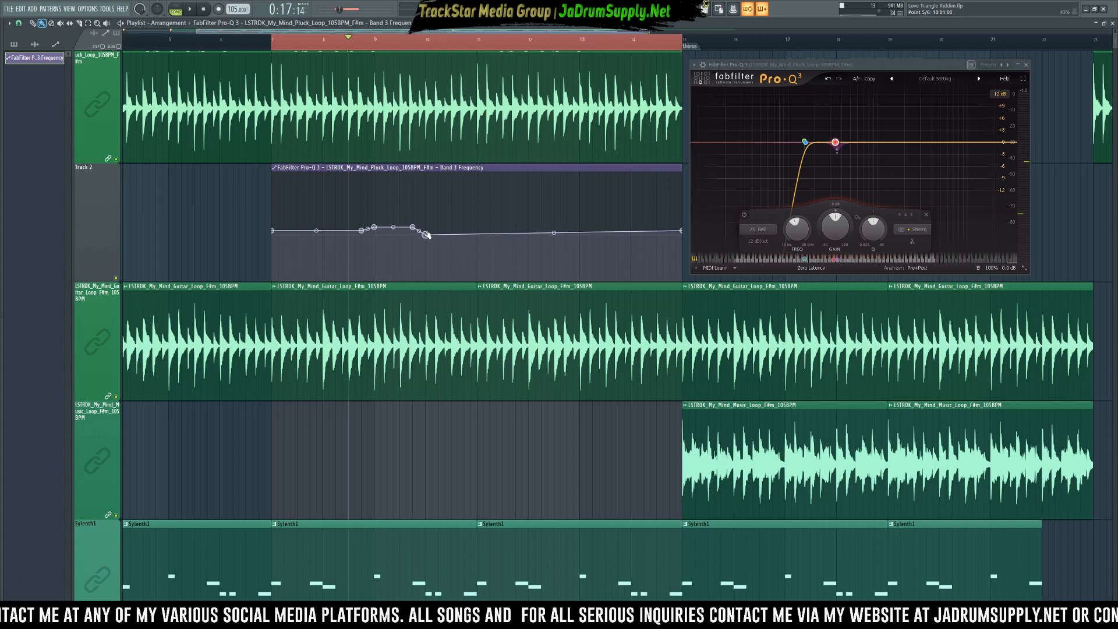
key("space")
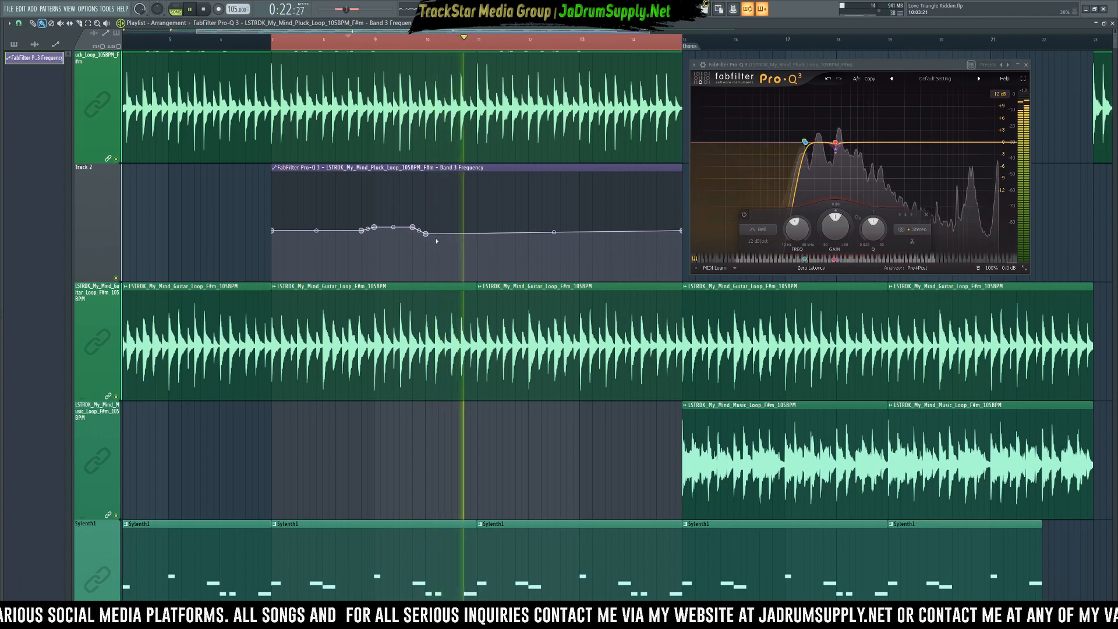
key("space")
- Delete the 338.19 Hz reference band from the pluck loop's equalizer while the section plays
right_click(835, 143)
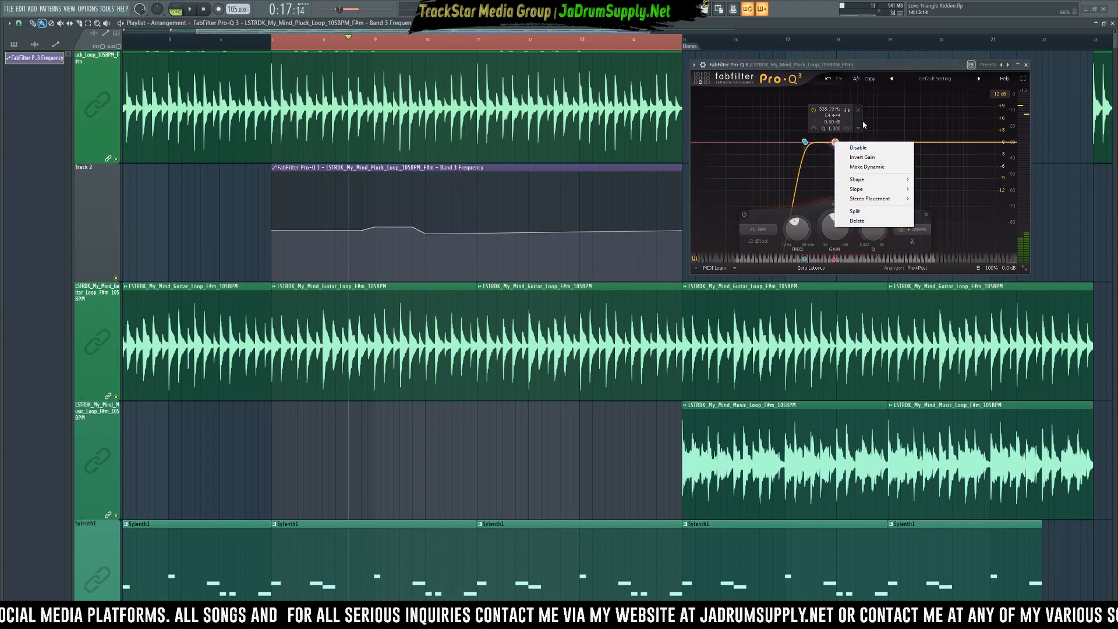
key("space")
right_click(833, 144)
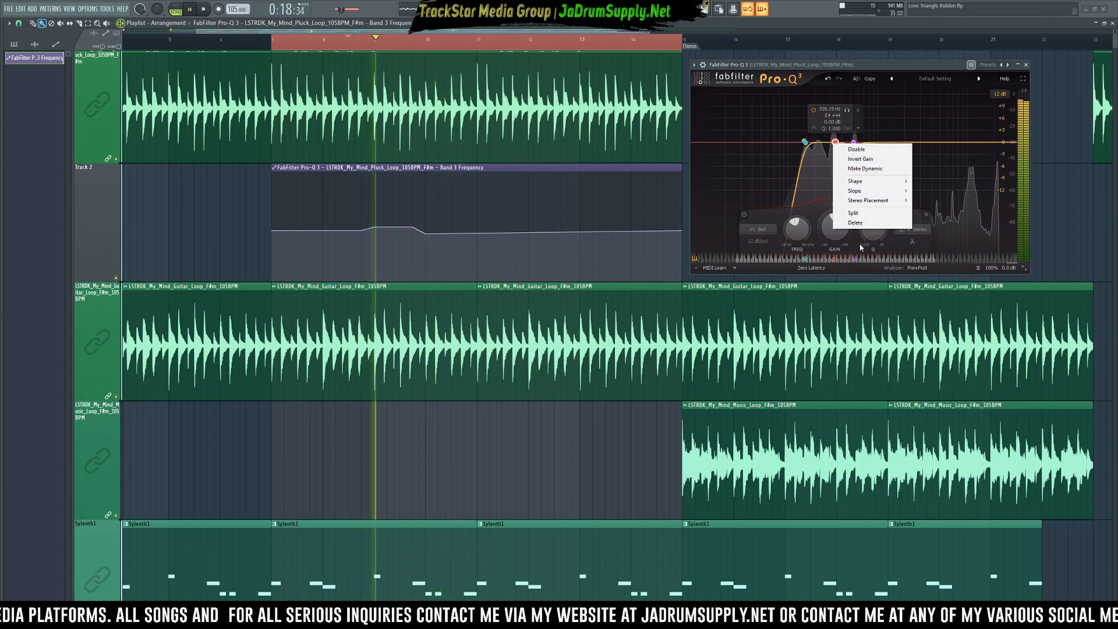
left_click(855, 223)
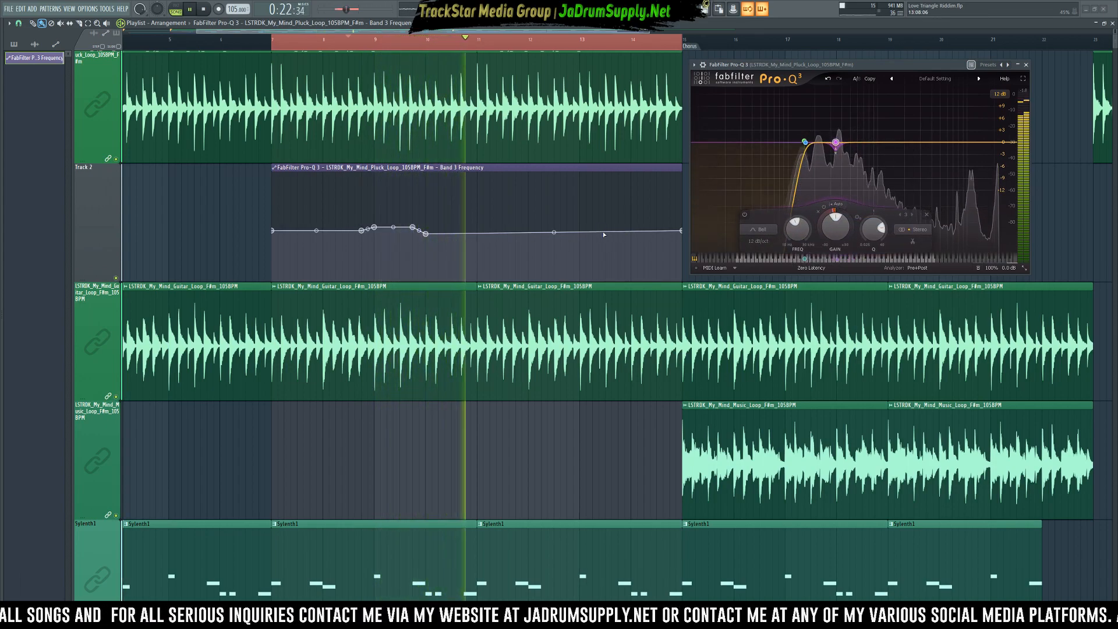
- Raise the bar 10 automation point to 46% while replaying the section to match the resonant peak
key("space")
left_click(427, 236)
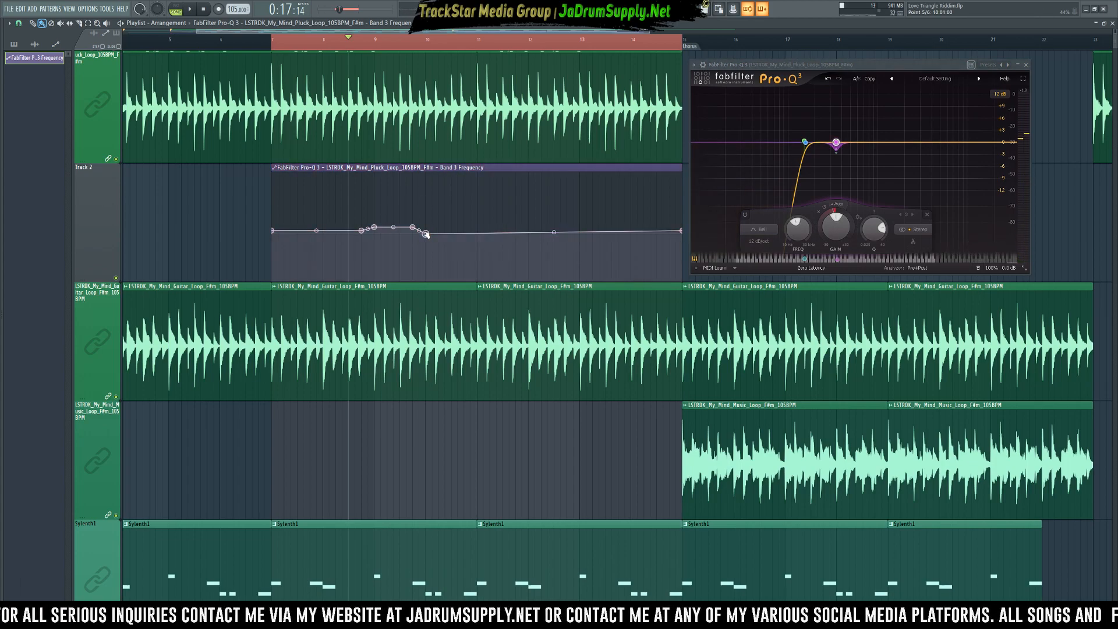
key("space")
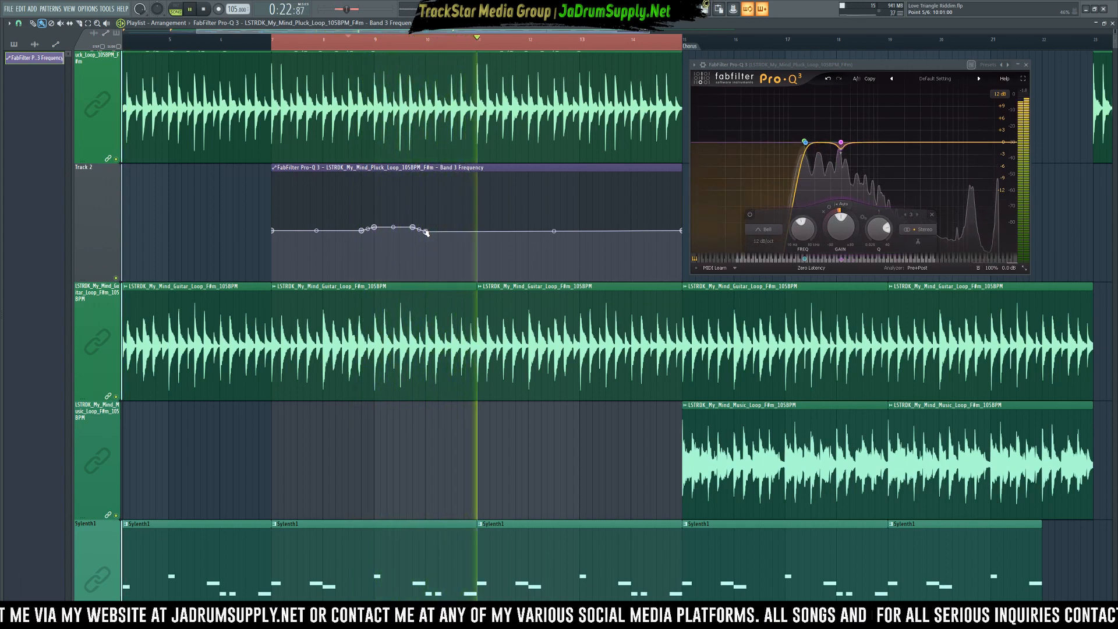
key("space")
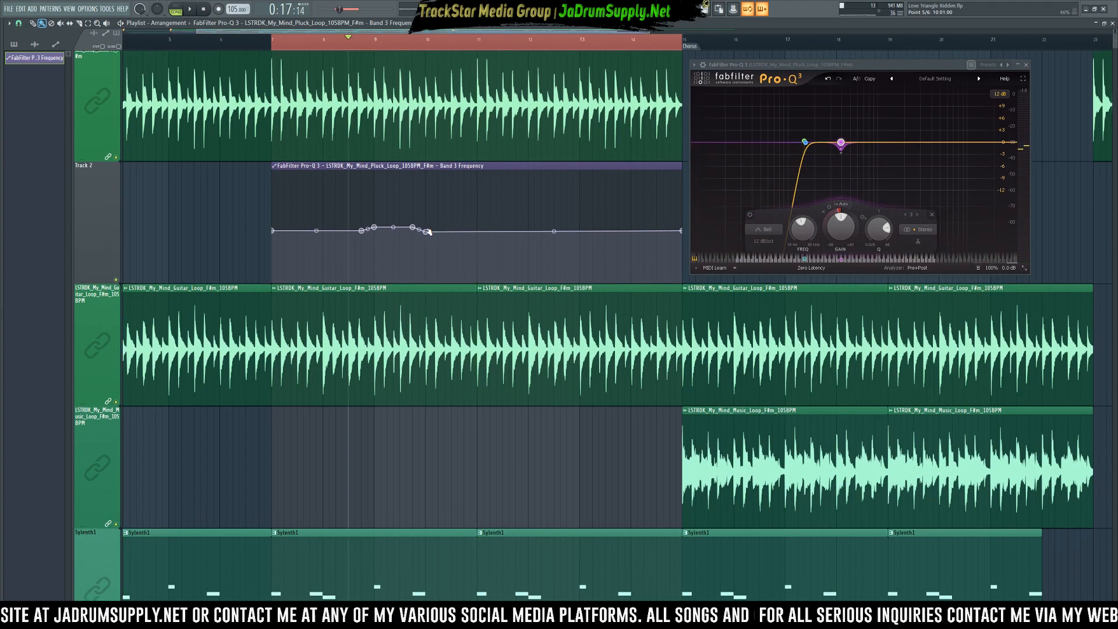
- Copy the automation clip's 47% end value into a new point at bar 11, and delete the old end point at bar 15
right_click(683, 232)
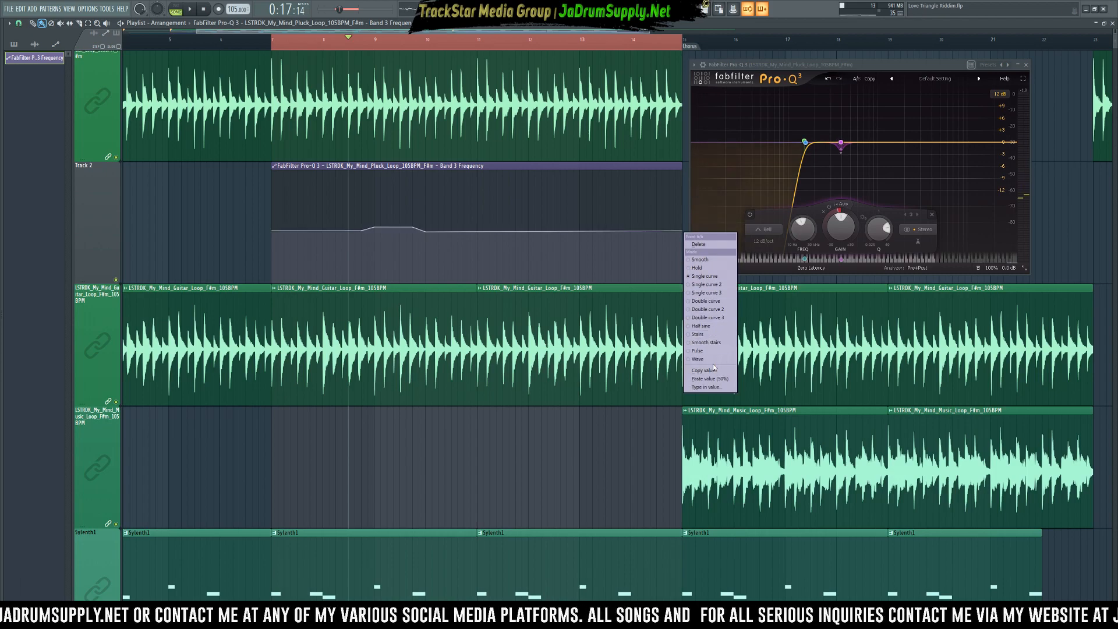
left_click(712, 372)
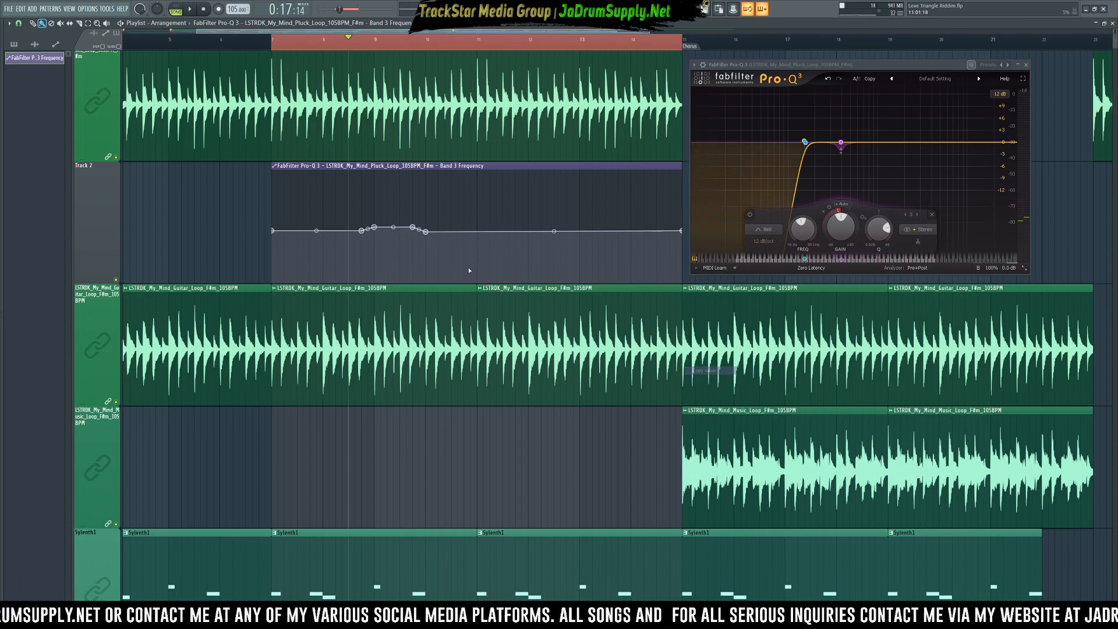
right_click(478, 233)
left_click(505, 380)
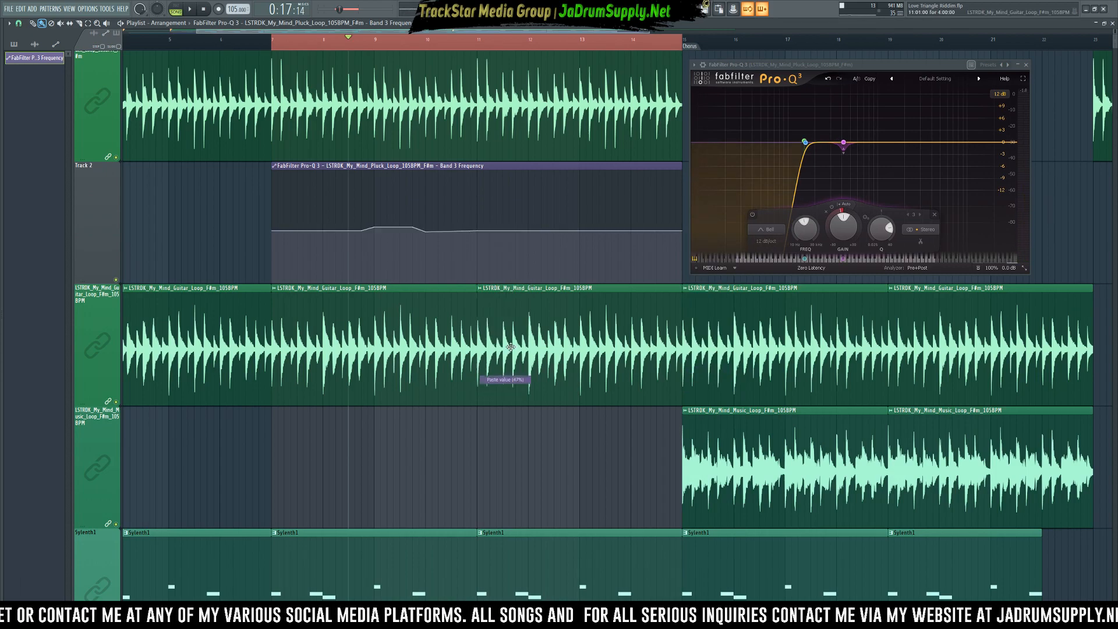
right_click(682, 231)
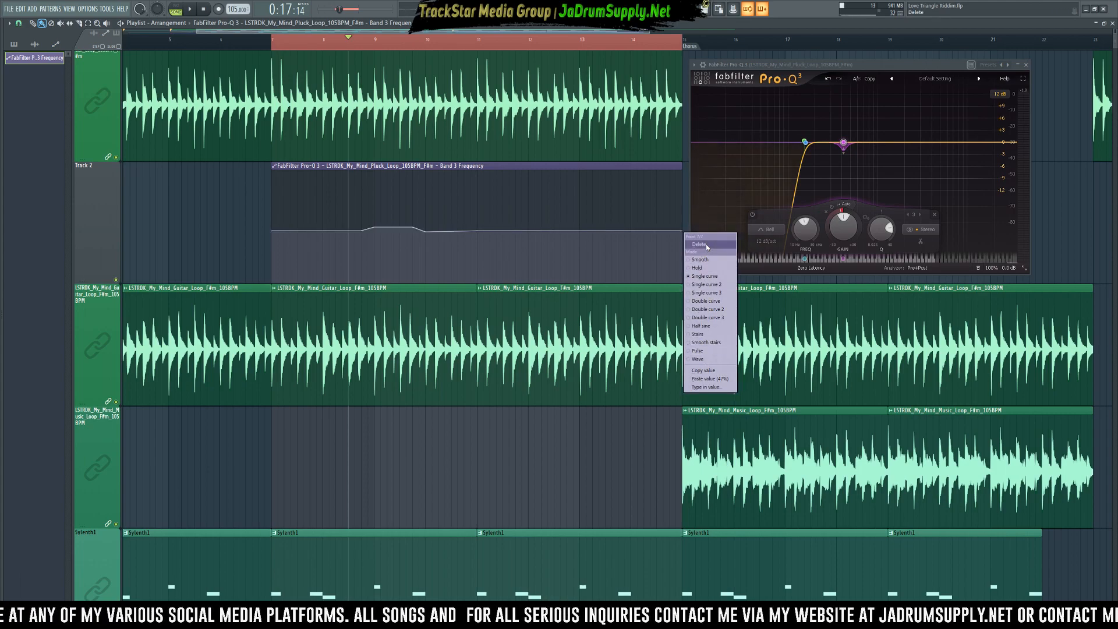
left_click(699, 244)
- Duplicate the four-bar Band 3 Frequency automation clip at bars 11 and 3 so it runs under every verse pluck loop
left_click_drag(337, 166, 541, 168)
scroll(545, 168, "down", 5)
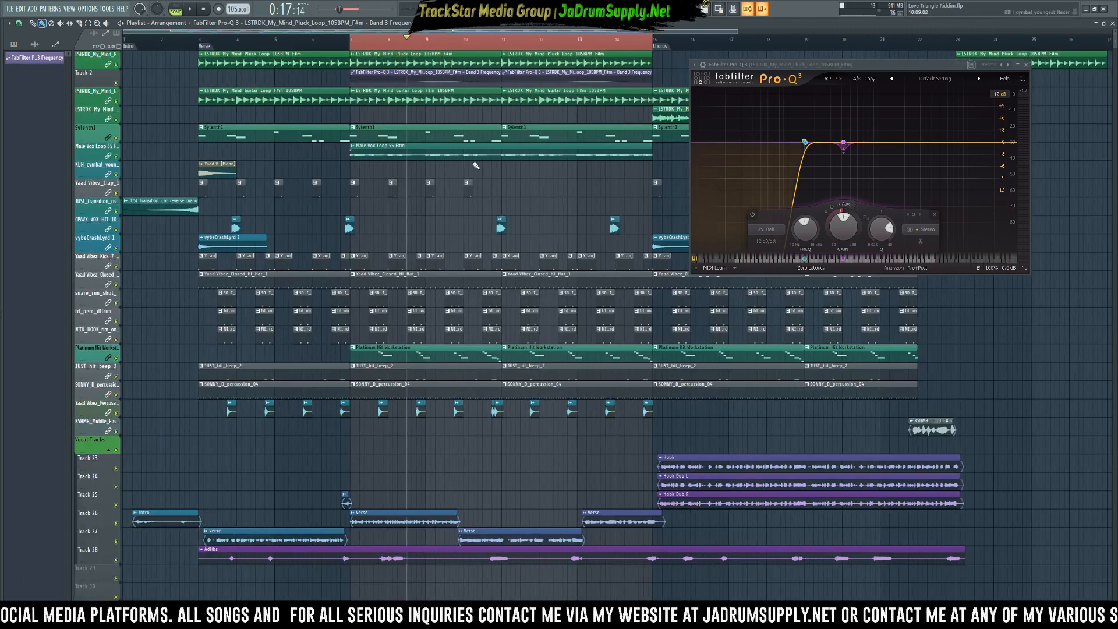
scroll(504, 54, "down", 3)
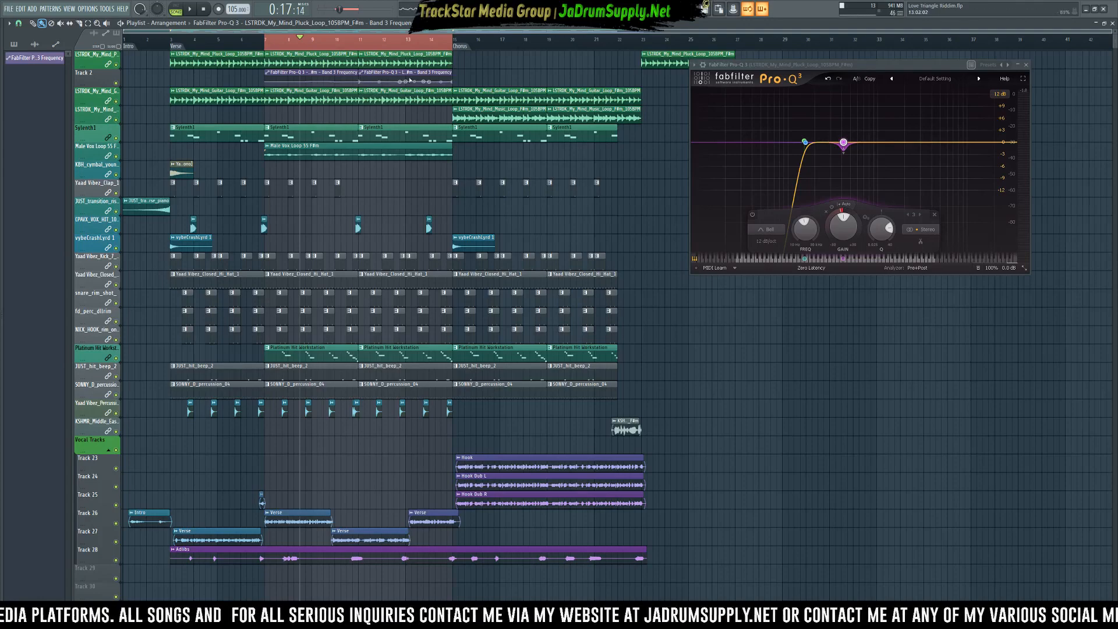
left_click(434, 72)
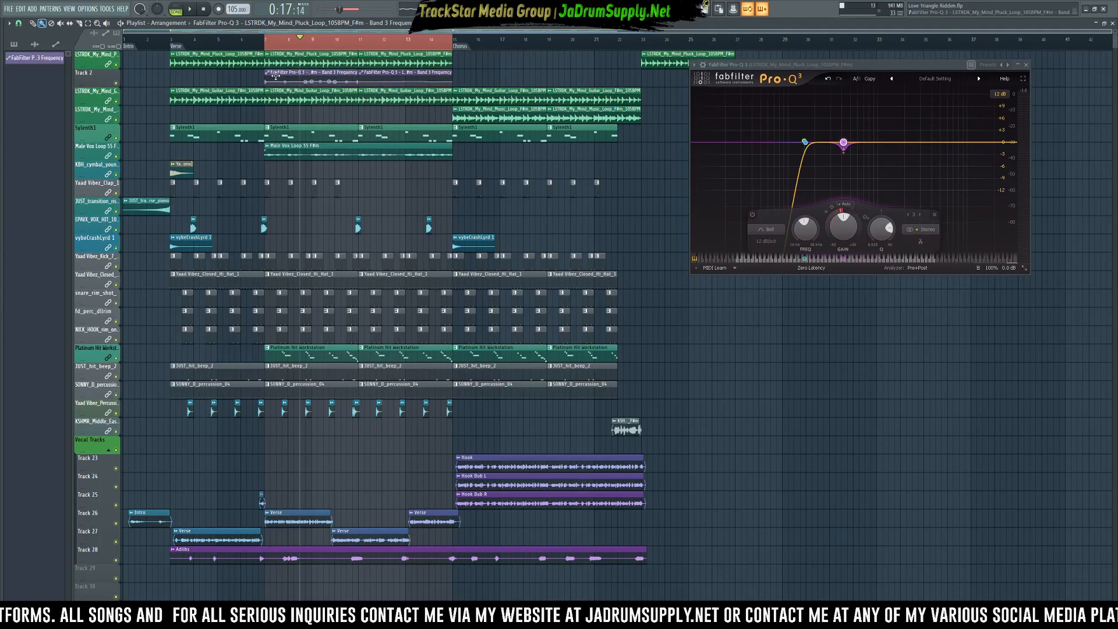
- Lock Track 2 to its content, group it under the pluck loop track, and collapse the group
right_click(86, 77)
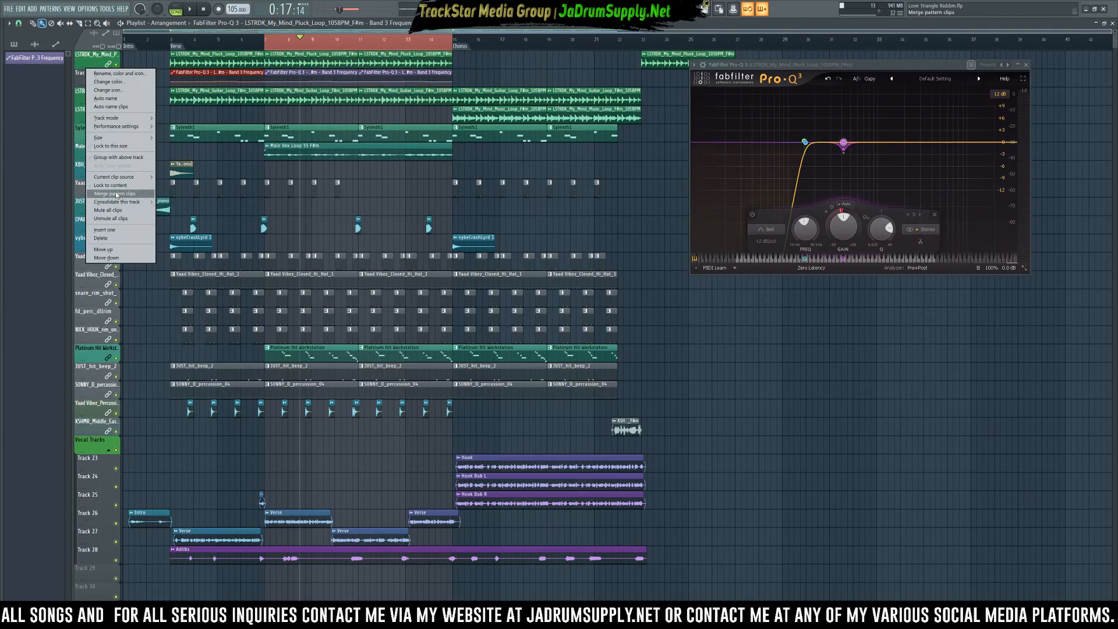
left_click(121, 187)
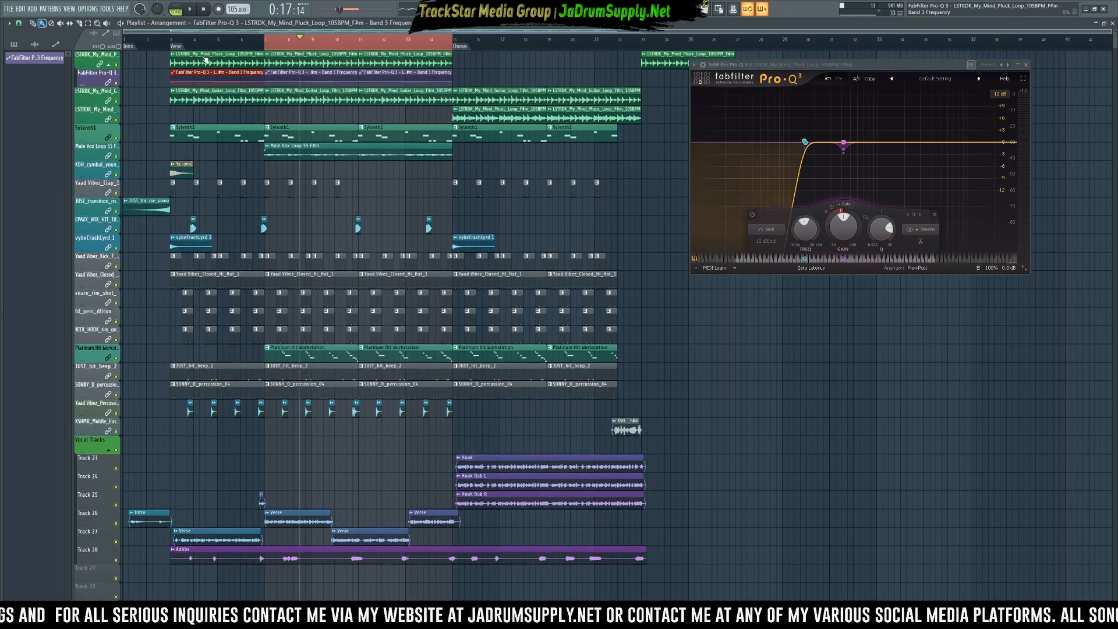
left_click(110, 66)
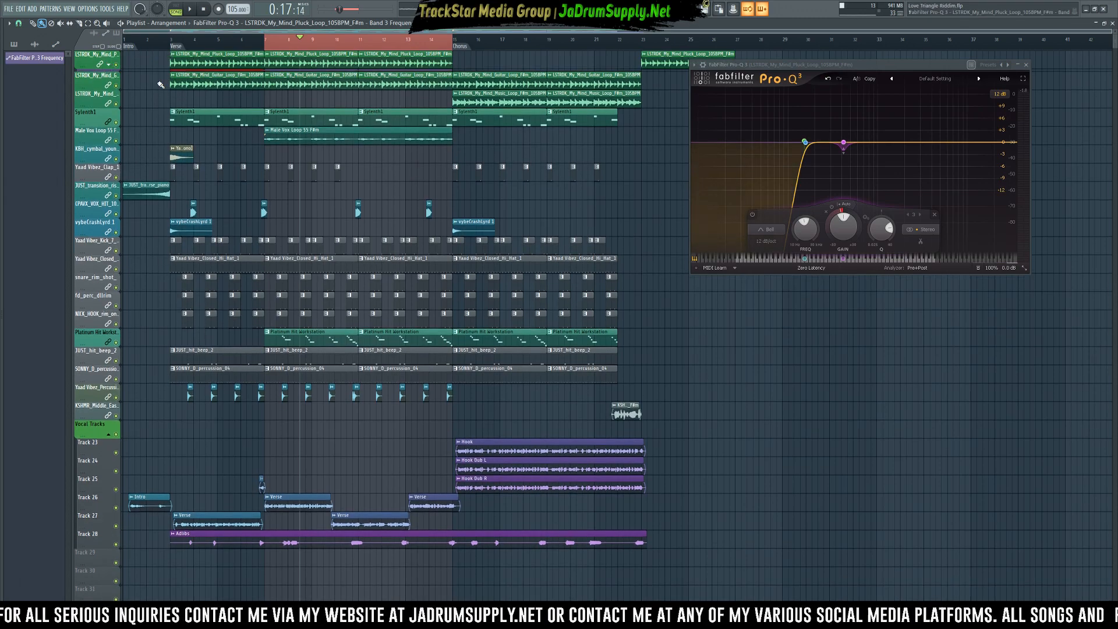
- Replay the section to check the duplicated automation, and open the mixer over the playlist
key("space")
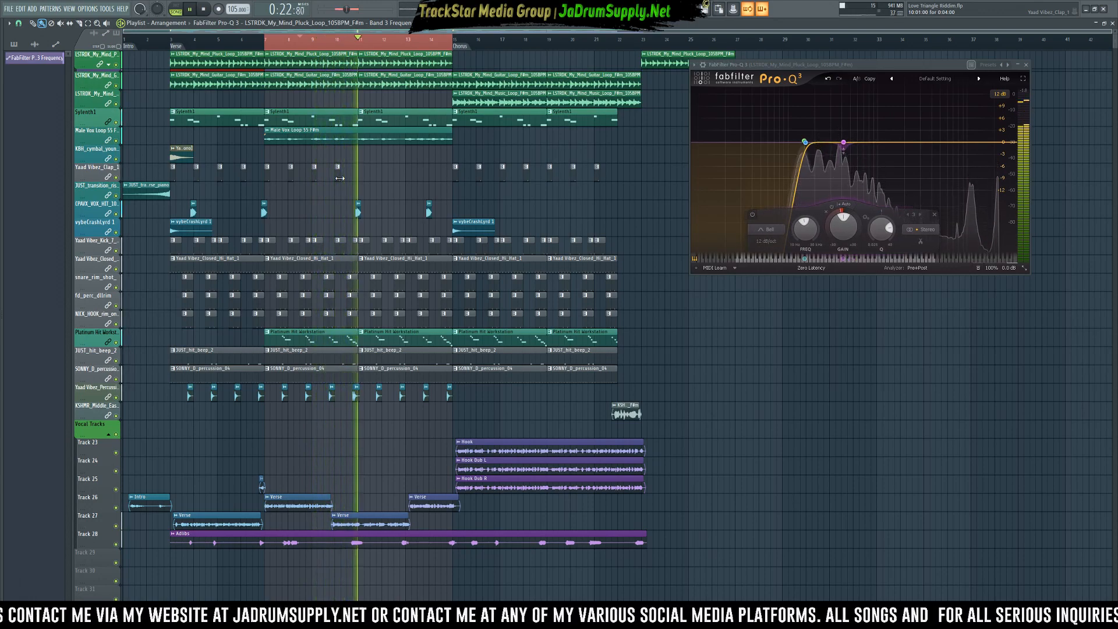
key("space")
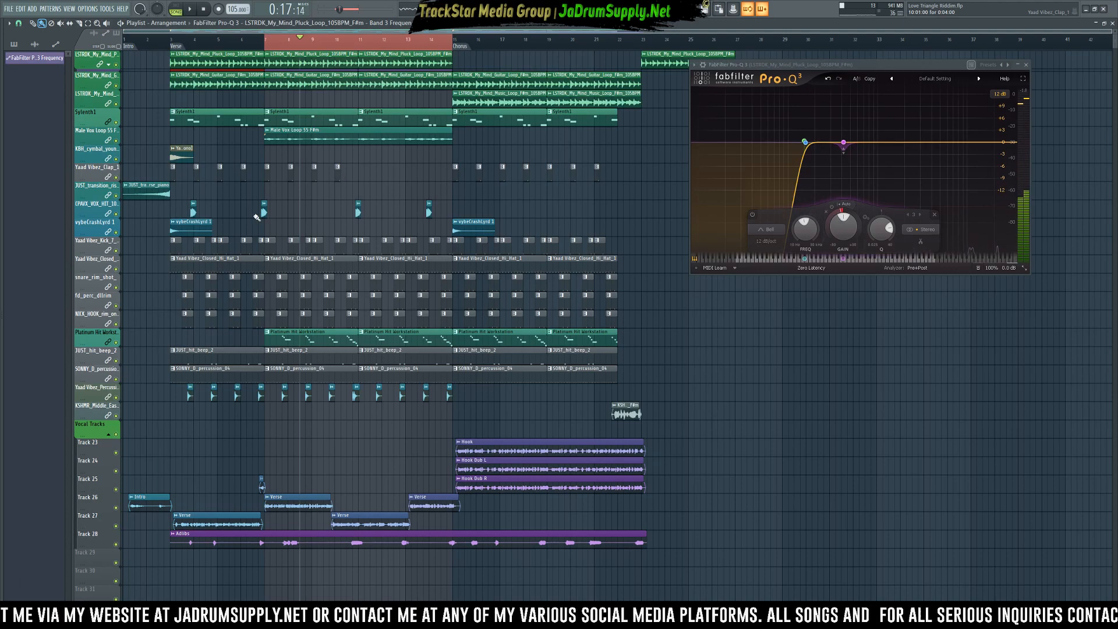
scroll(529, 256, "up", 4)
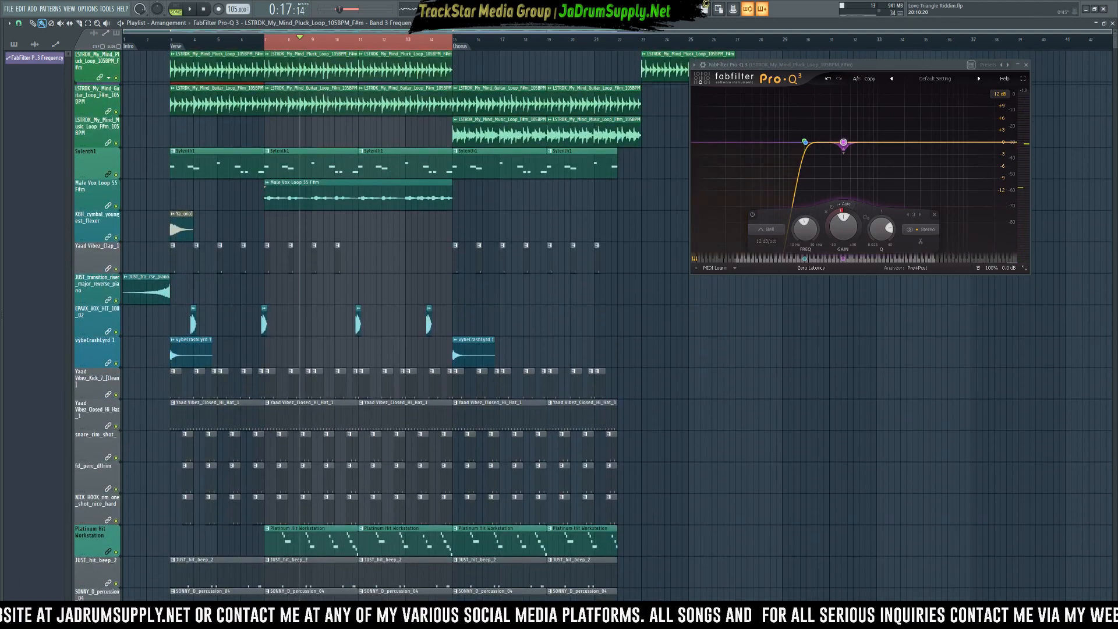
key("F9")
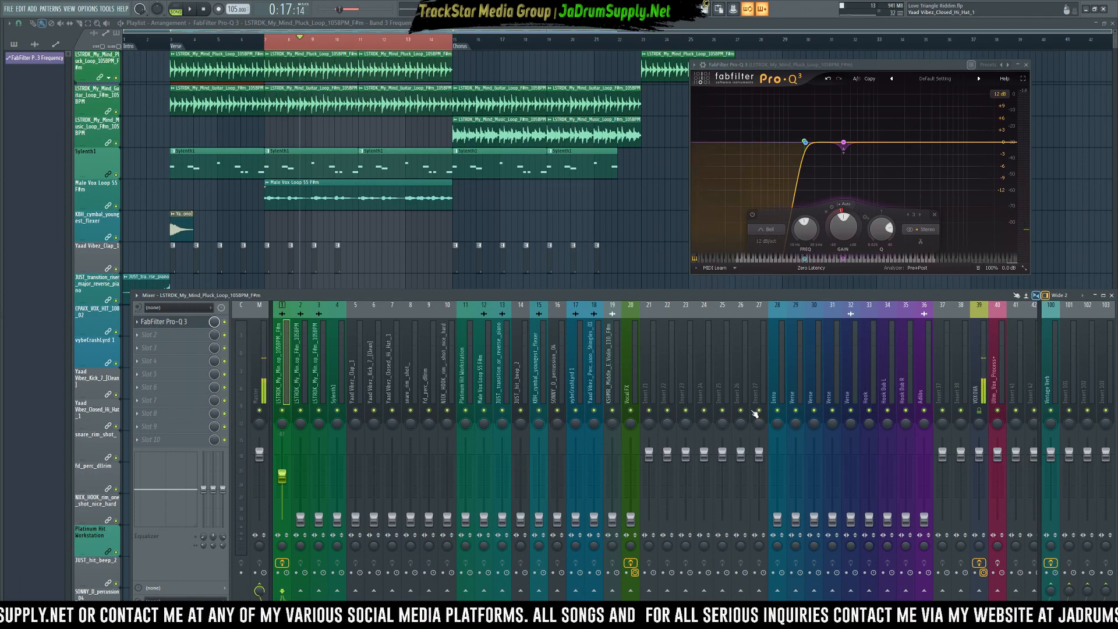
- Play the verse section and inspect the Vintage Verb track's Oxford EQ, returning to the pluck loop track
key("space")
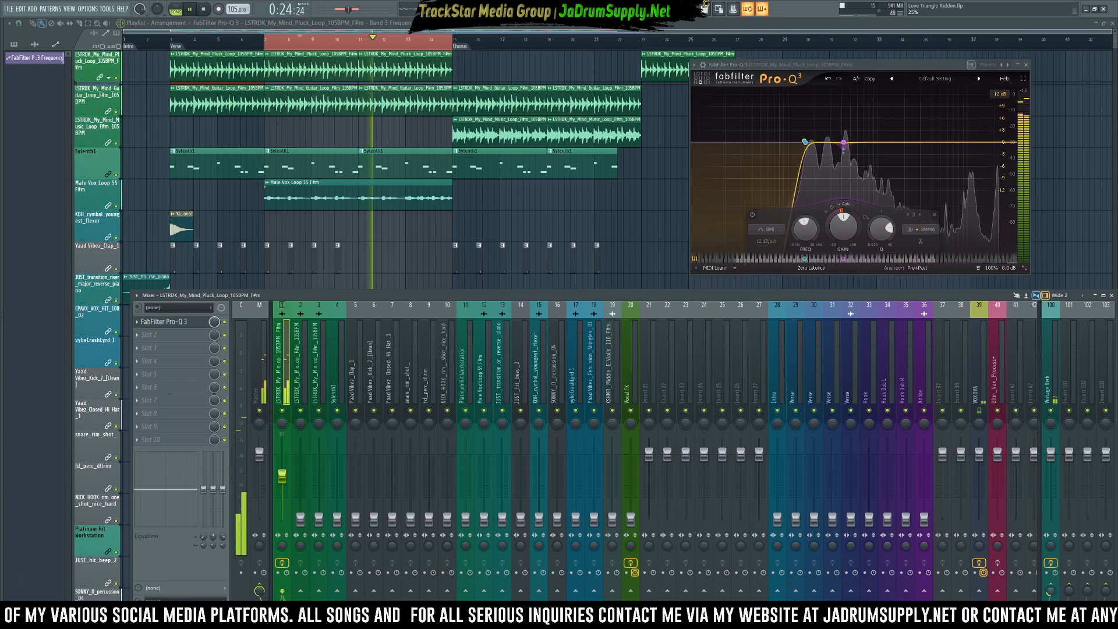
left_click(1050, 361)
left_click(175, 333)
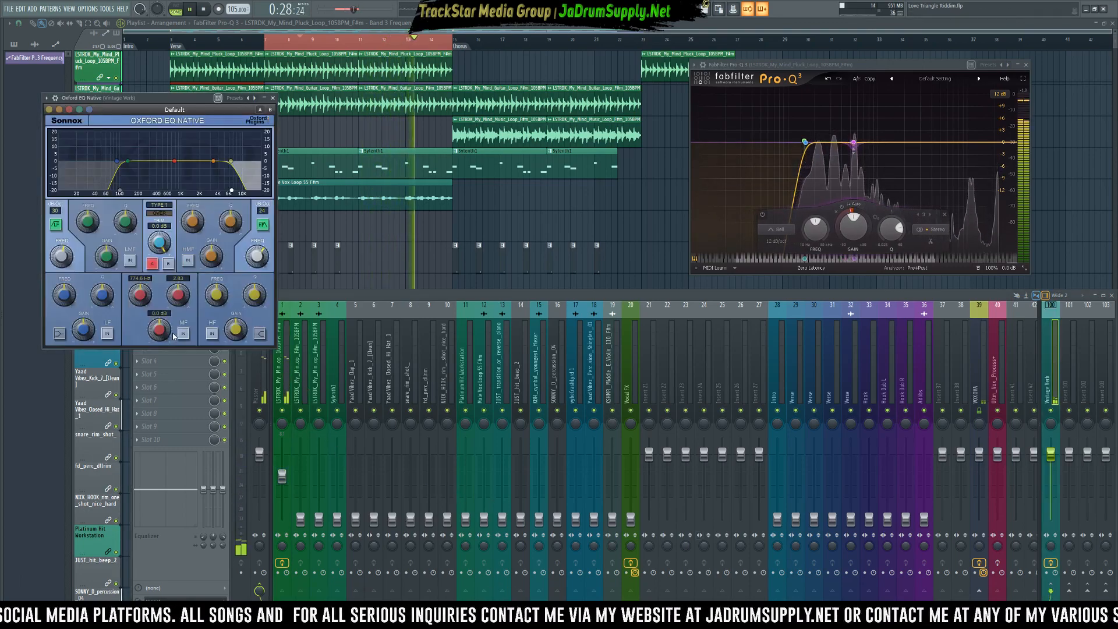
left_click_drag(183, 336, 191, 322)
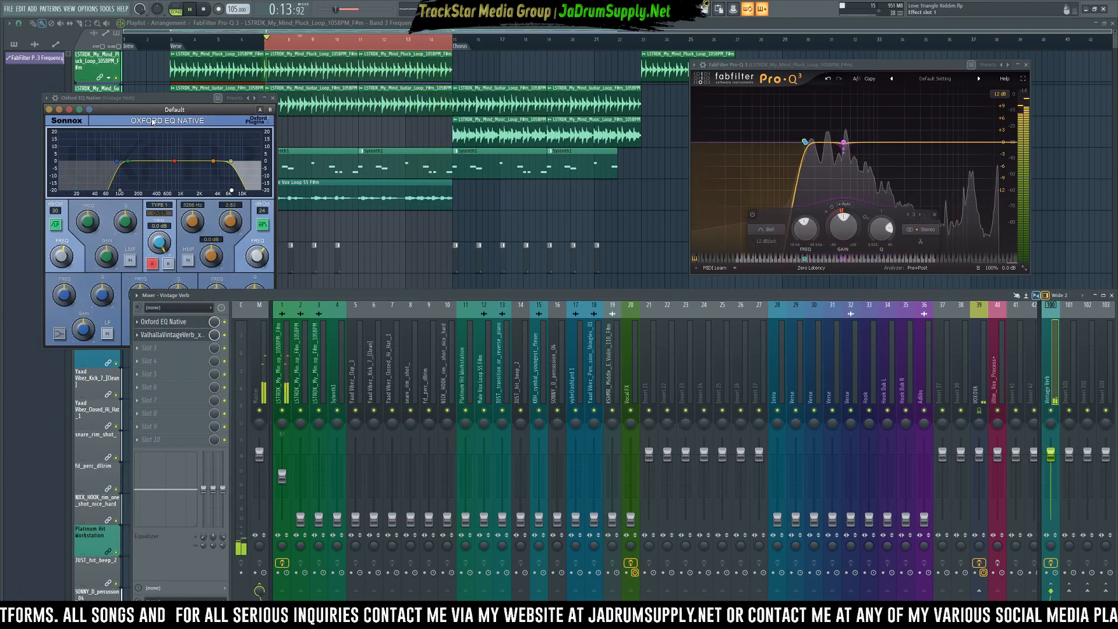
left_click(273, 100)
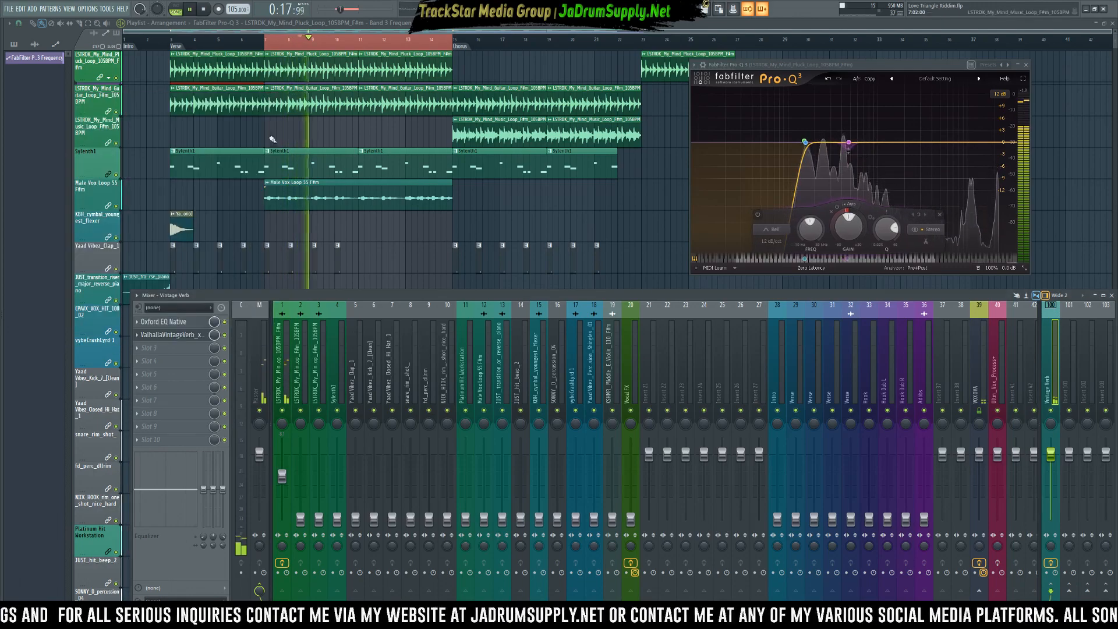
left_click(284, 370)
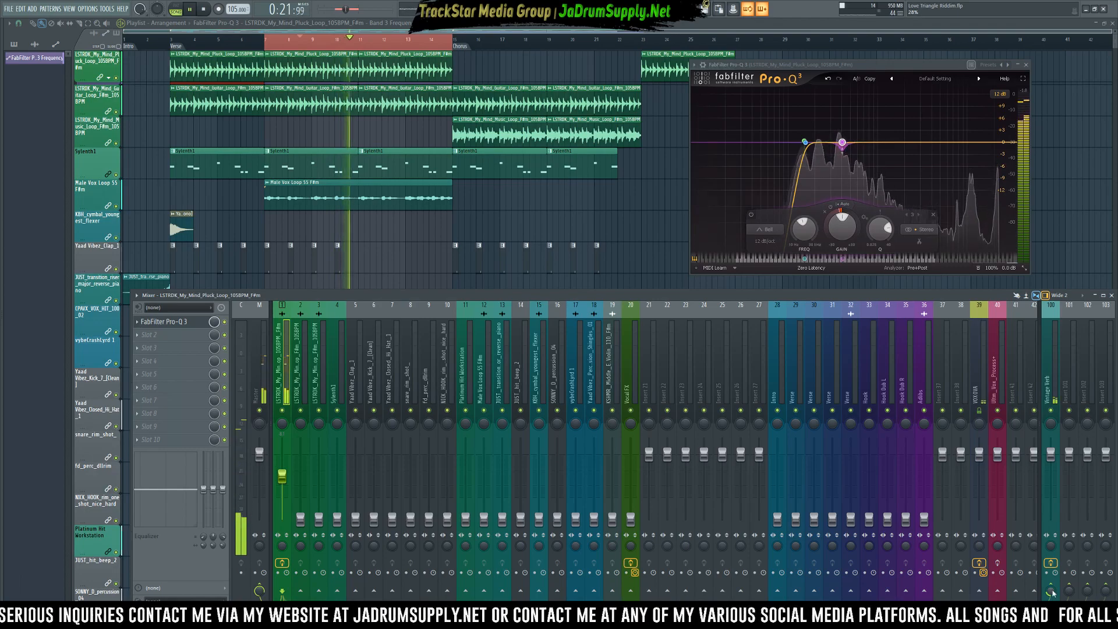
- On the Vintage Verb track's Oxford EQ, raise the low filter frequency to about 188 Hz and lower the high filter frequency
left_click(1052, 344)
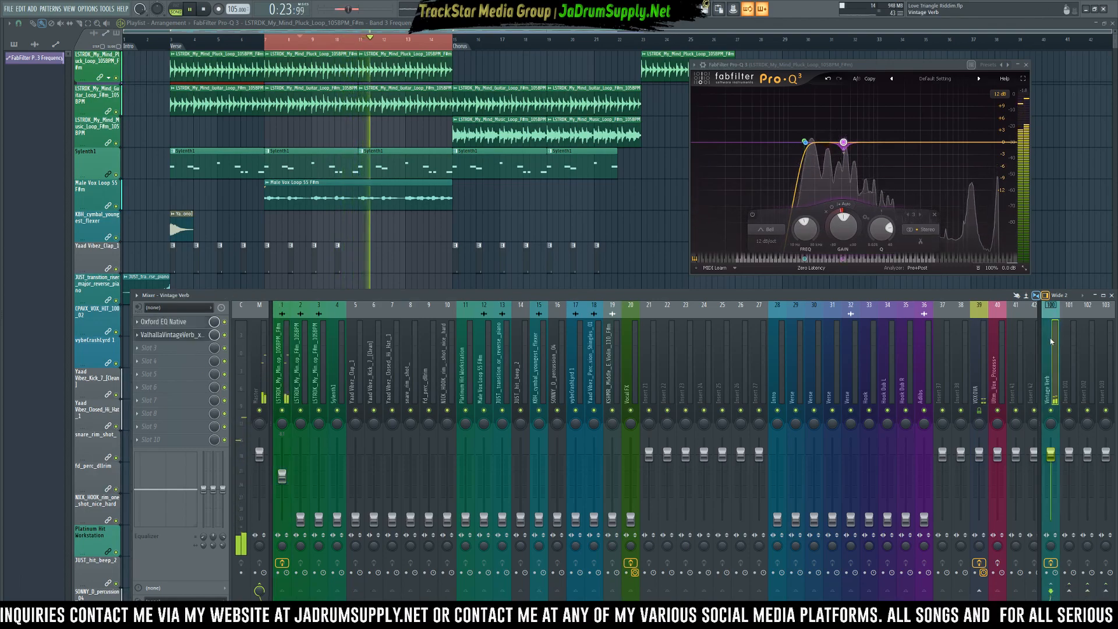
left_click(190, 322)
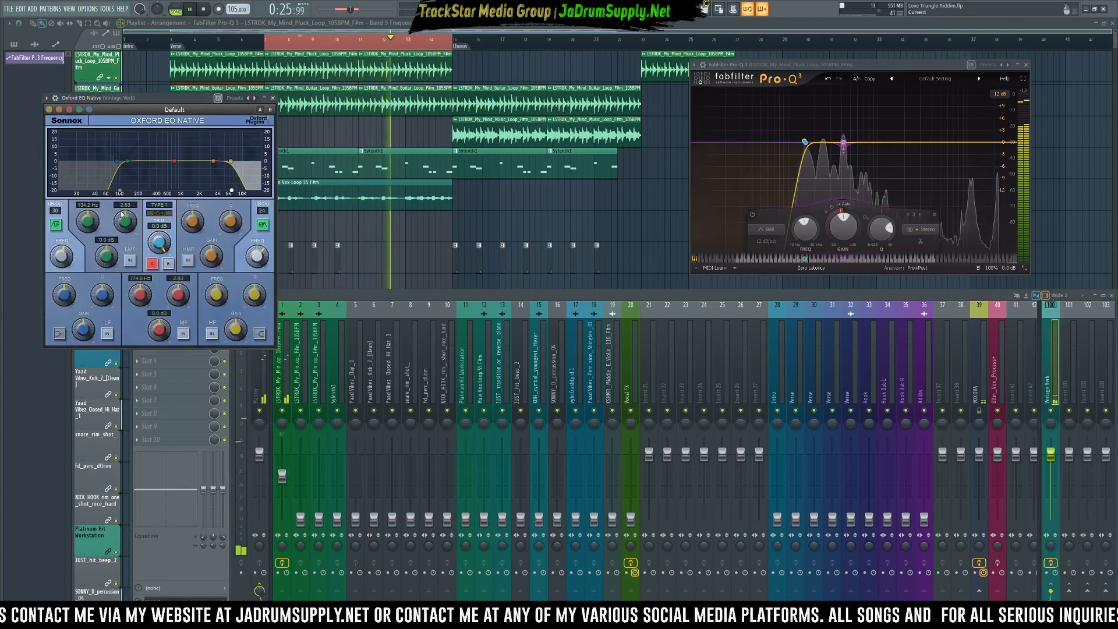
left_click_drag(59, 255, 56, 234)
left_click_drag(254, 265, 241, 278)
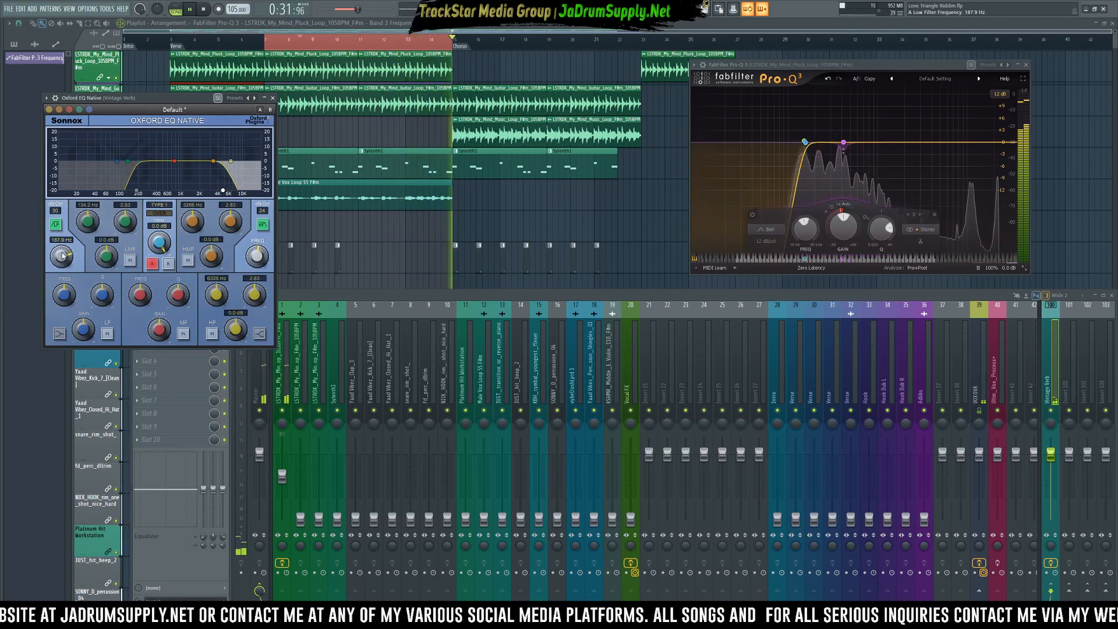
scroll(63, 255, "down", 1)
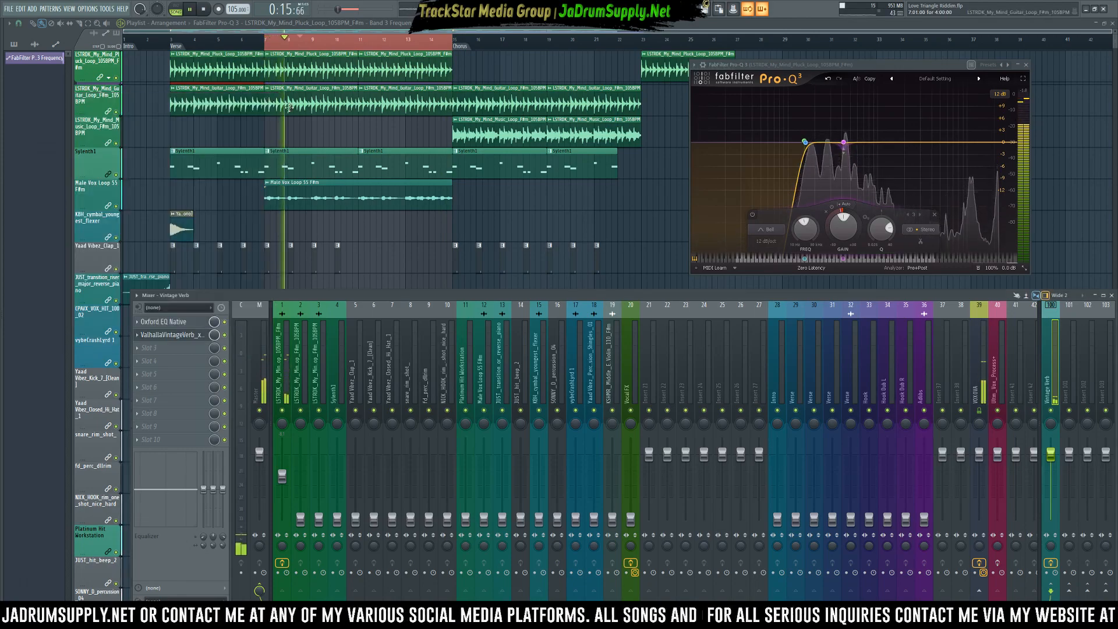
left_click(272, 98)
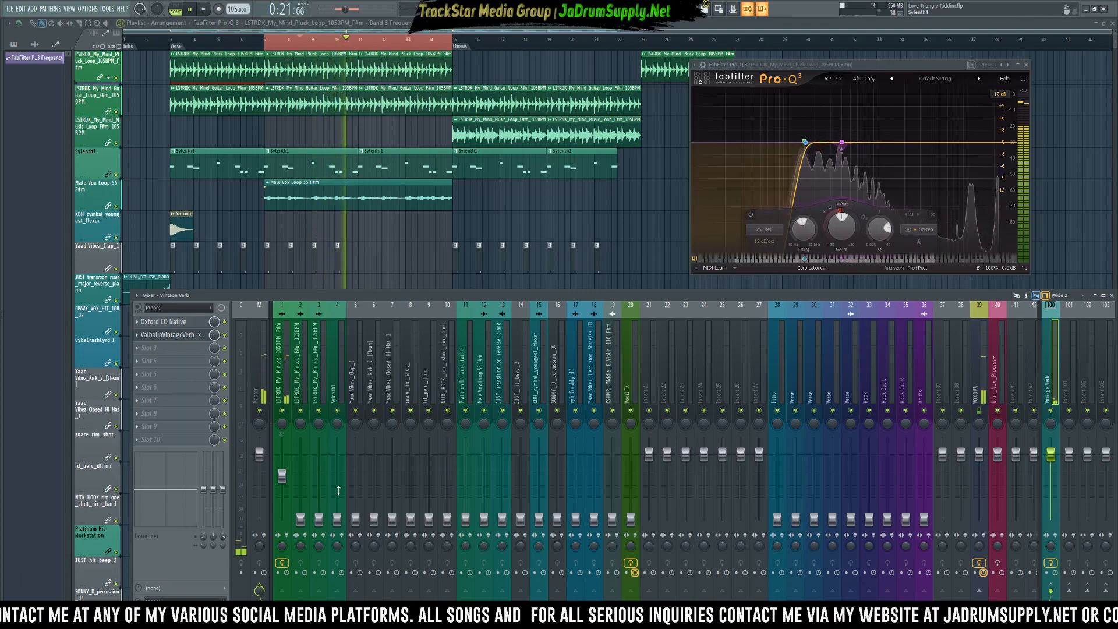
- Raise the guitar loop track's volume to about -16.2 dB while listening to the section
key("space")
left_click(299, 518)
left_click_drag(300, 513, 300, 494)
key("ctrl")
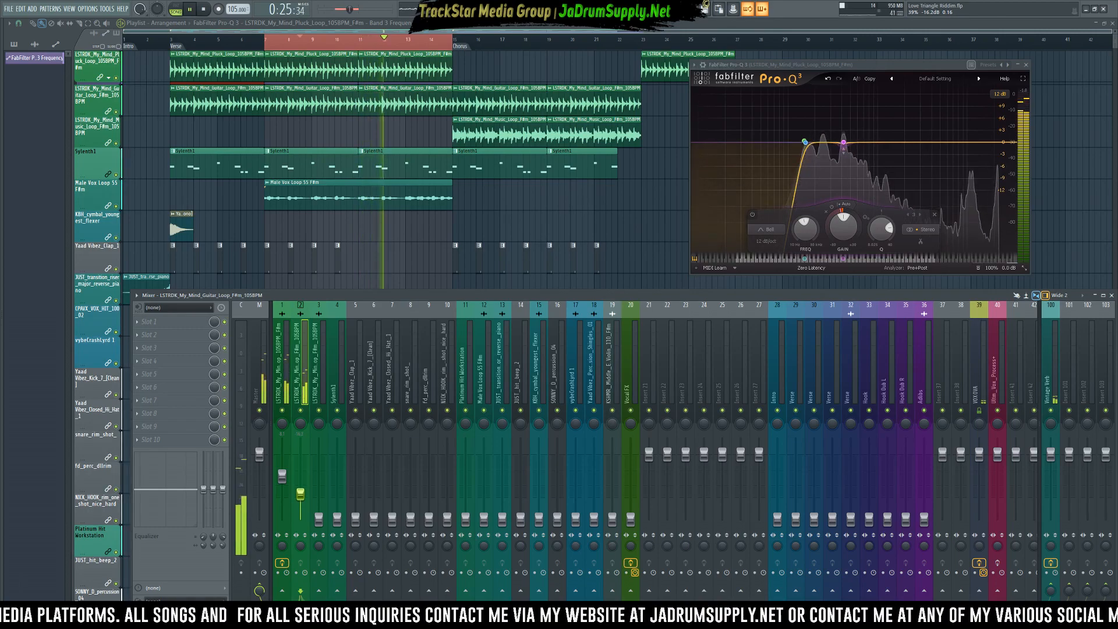
key("space")
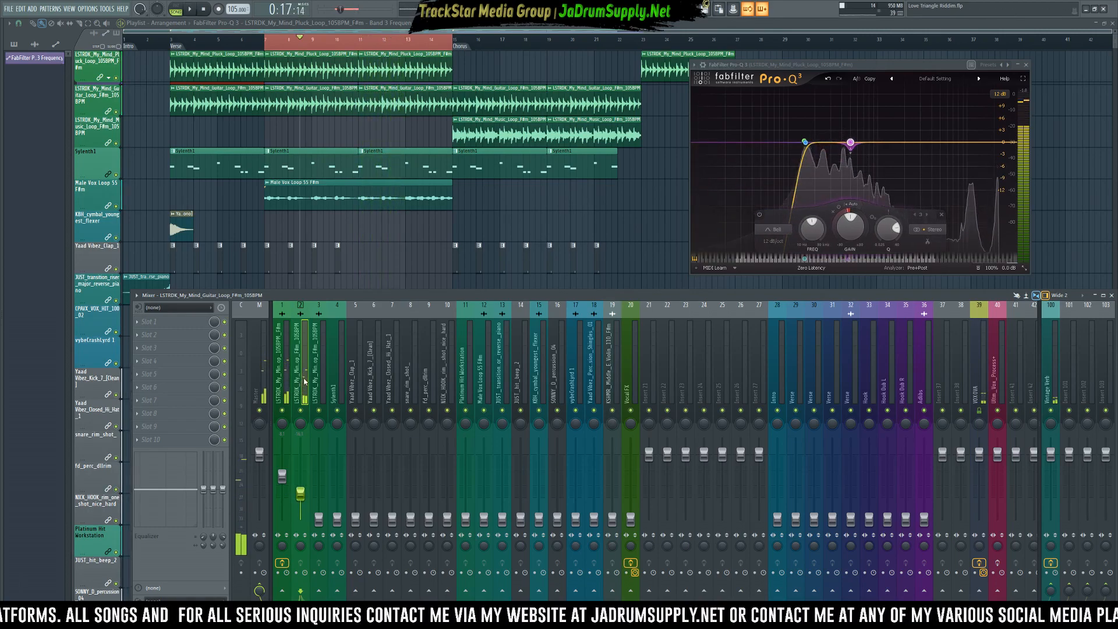
- Solo the guitar loop track and load Fruity Stereo Shaper in its first effect slot, placing the plugin window beside Pro-Q 3
right_click(301, 410)
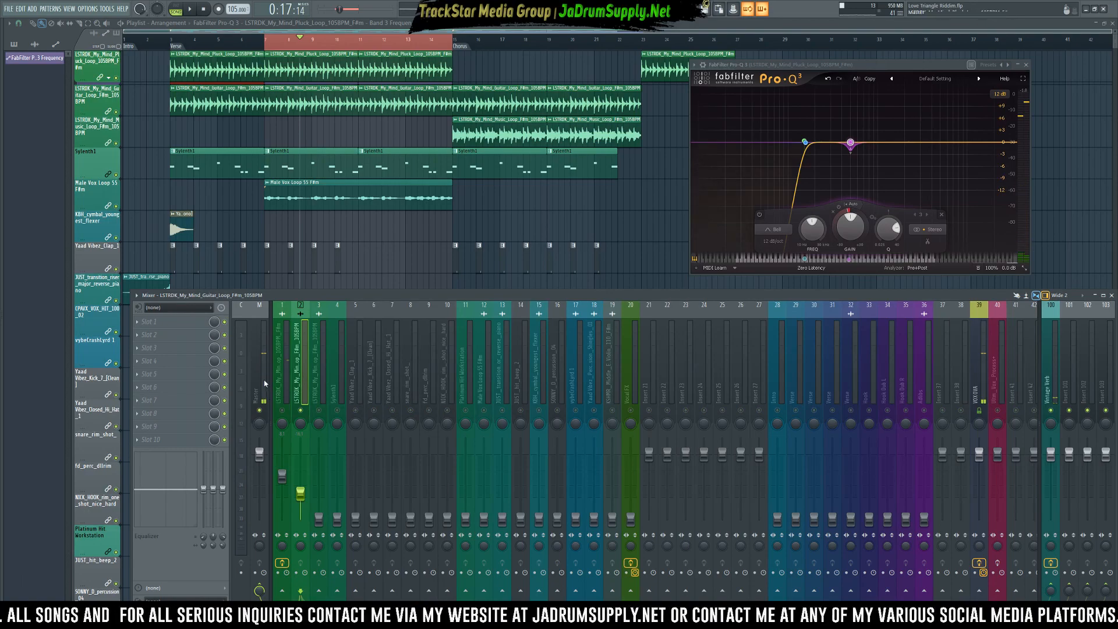
left_click(188, 325)
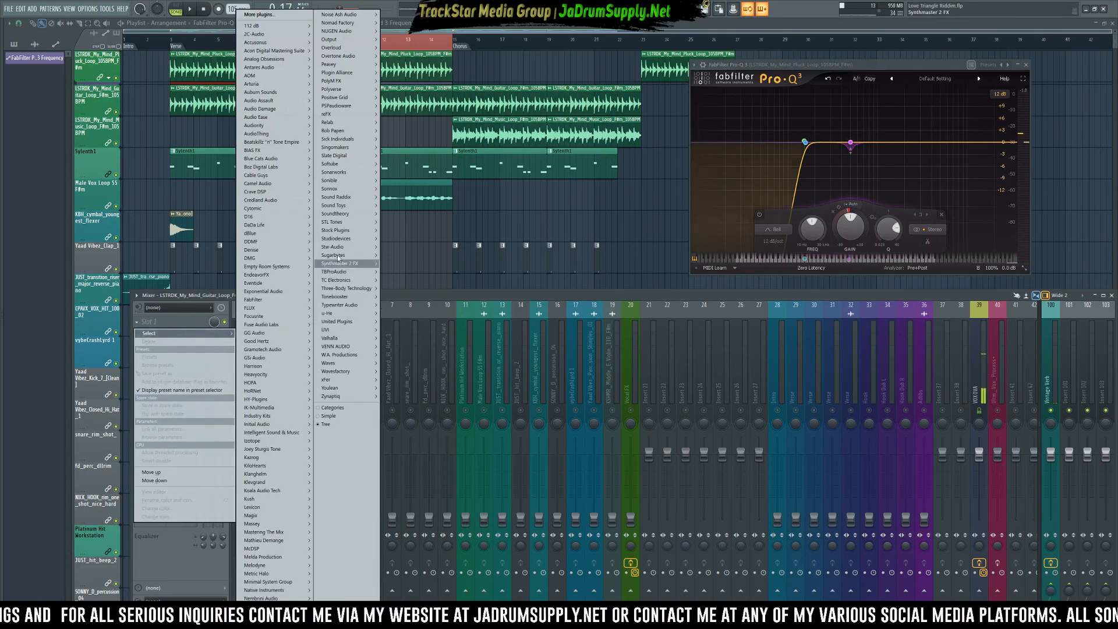
mouse_move(335, 188)
mouse_move(348, 232)
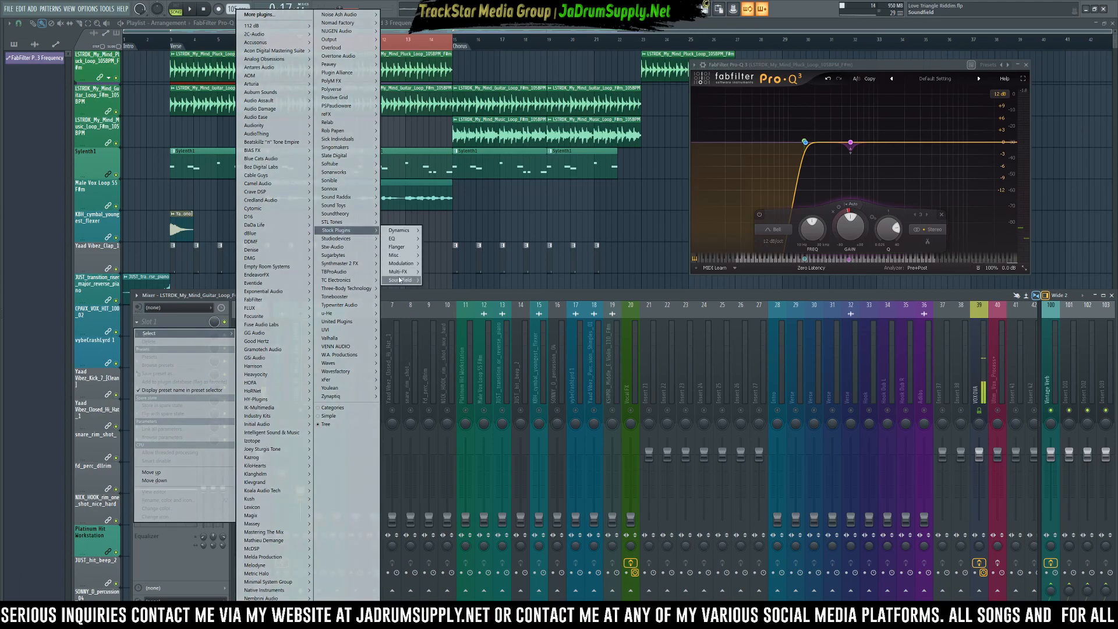
left_click(450, 280)
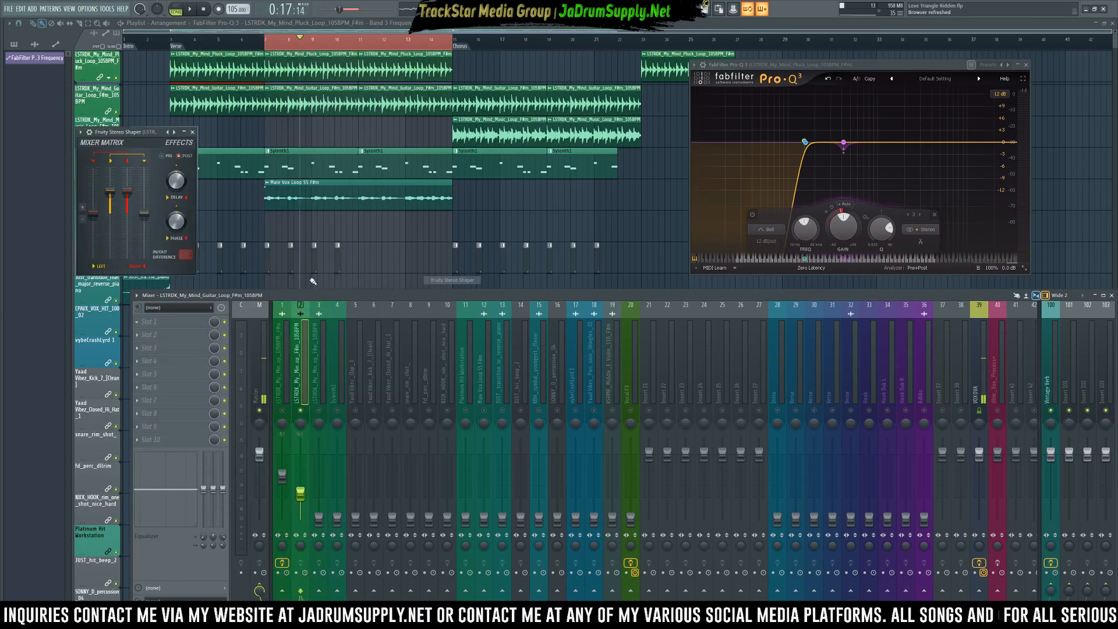
left_click_drag(180, 133, 564, 137)
- Audition the soloed guitar loop and apply the Delay preset in Fruity Stereo Shaper
key("space")
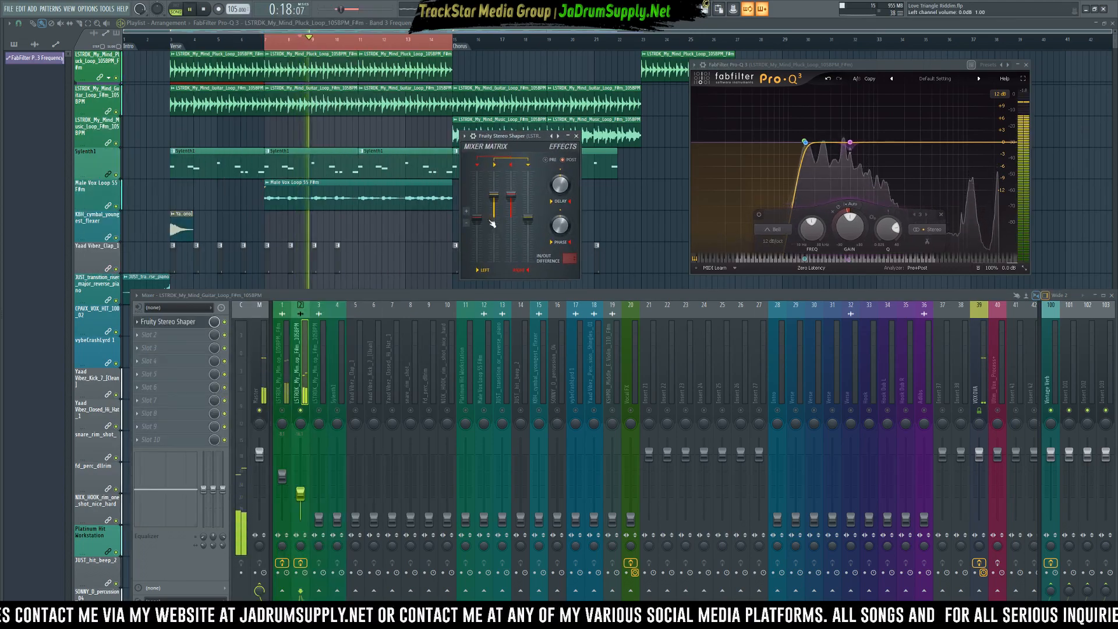
key("space")
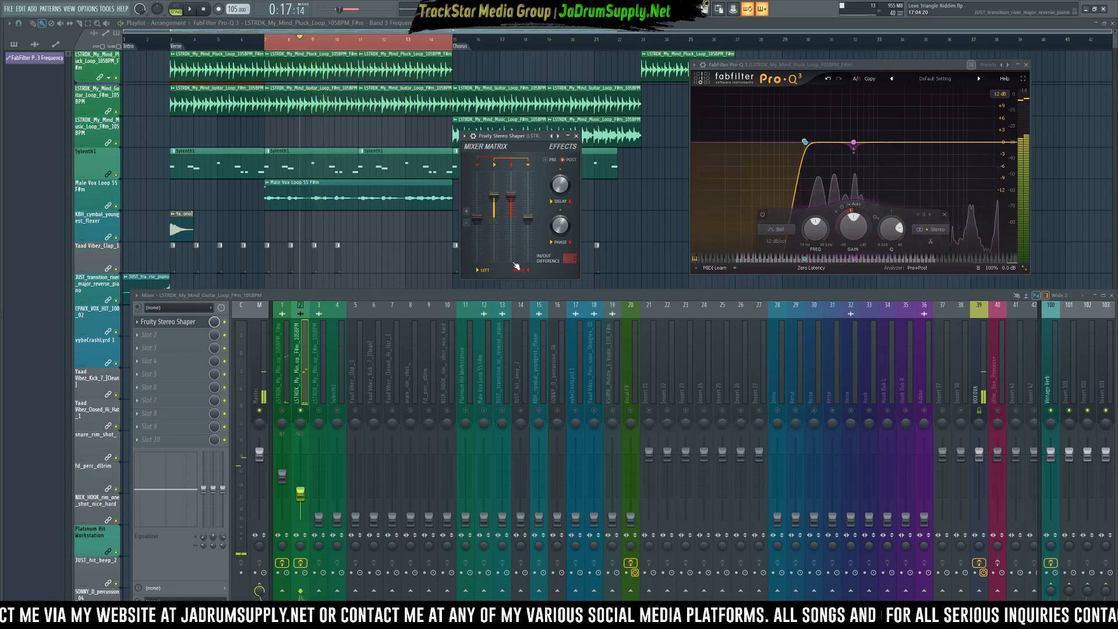
key("space")
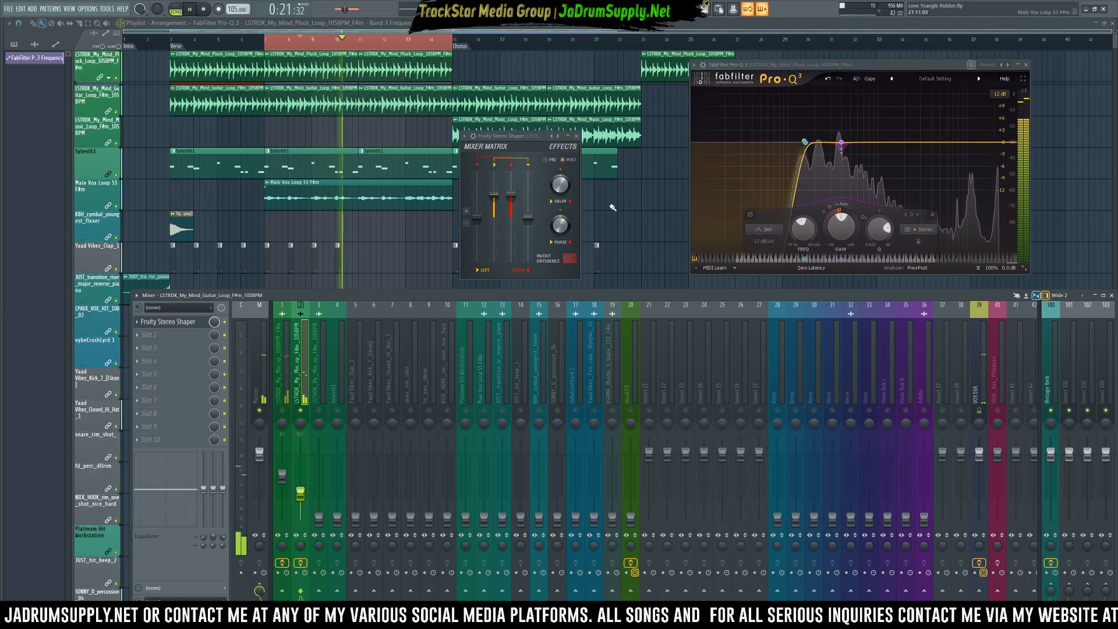
key("space")
right_click(558, 137)
left_click(577, 160)
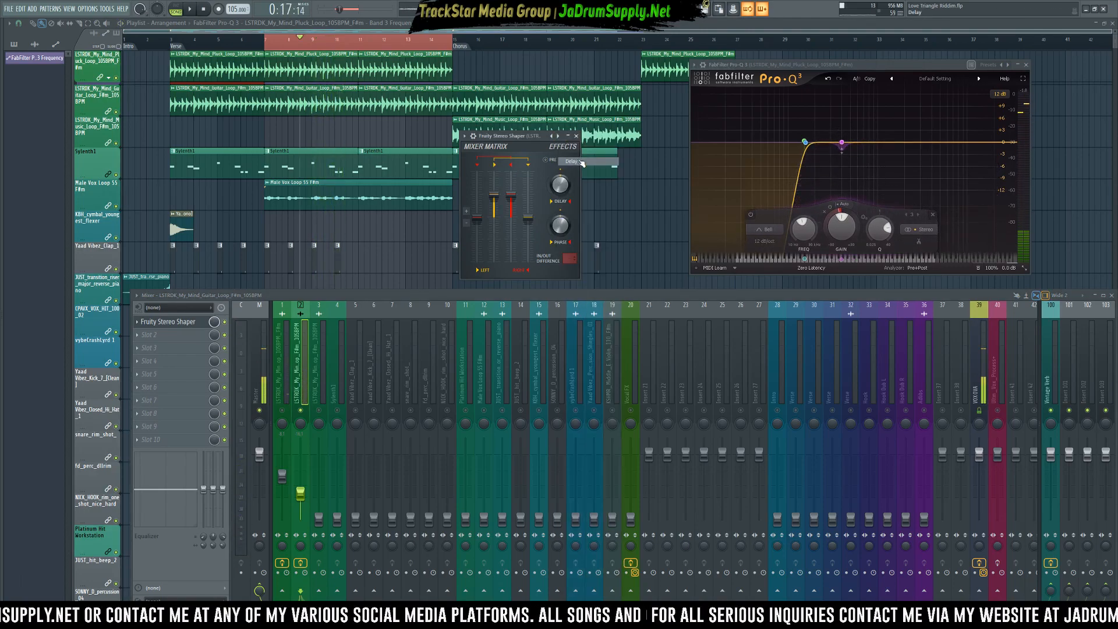
key("space")
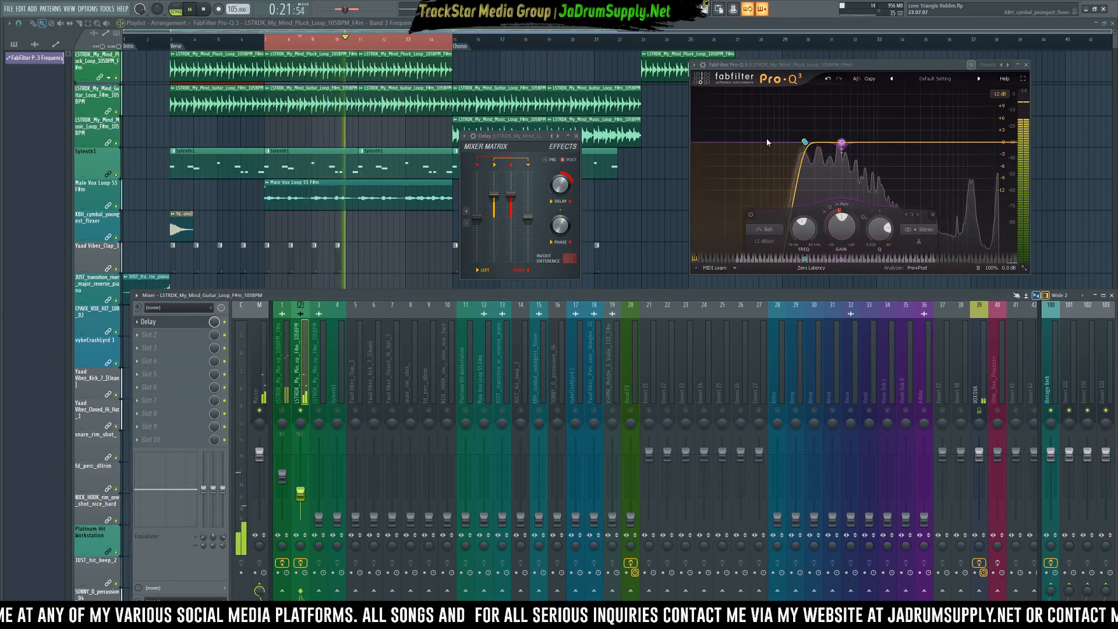
left_click(694, 64)
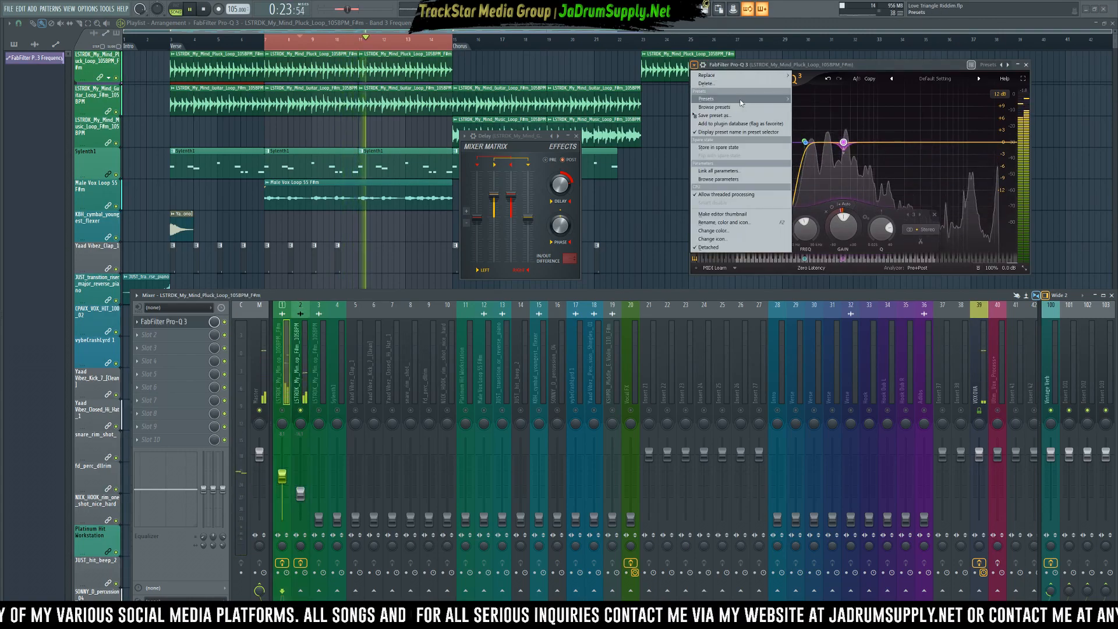
left_click(706, 84)
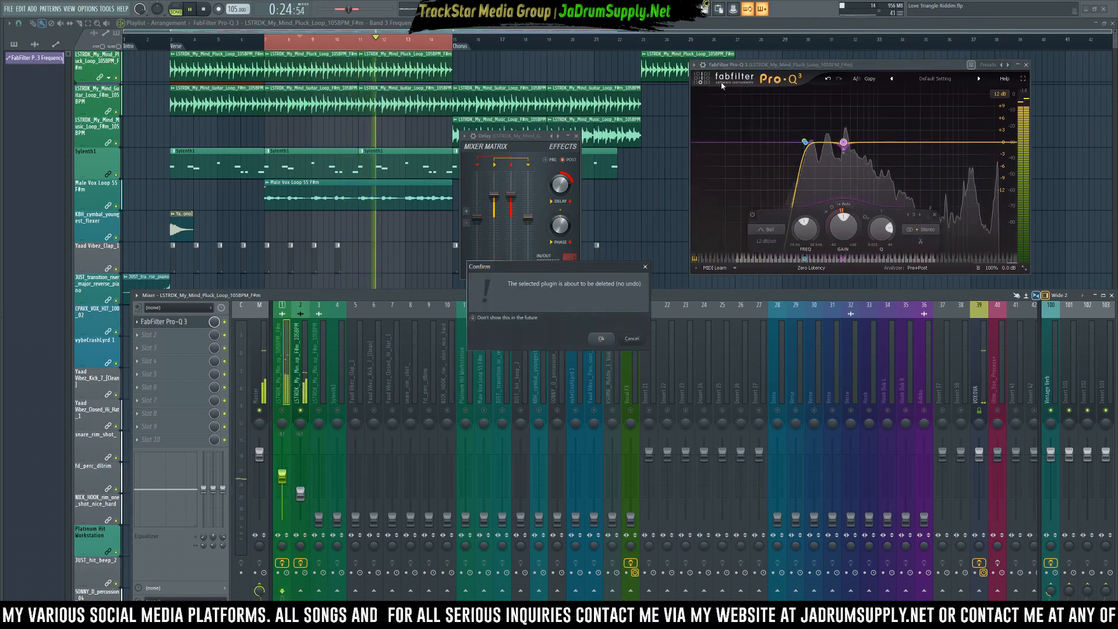
left_click(636, 340)
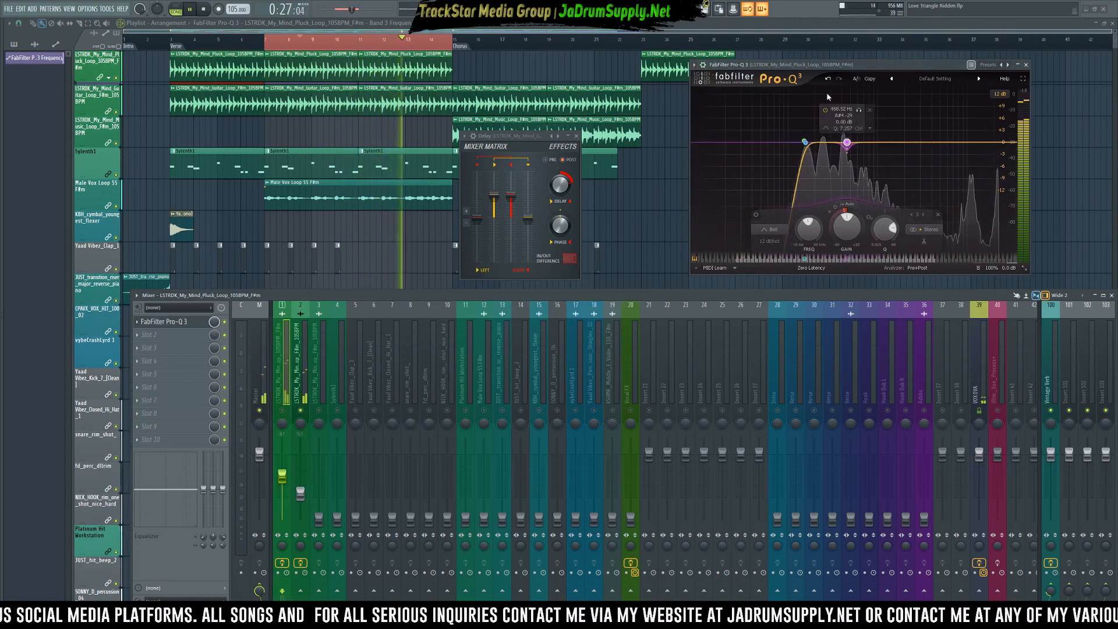
- Toggle the Detached option for the pluck loop's Pro-Q 3 window
left_click(694, 64)
left_click(709, 247)
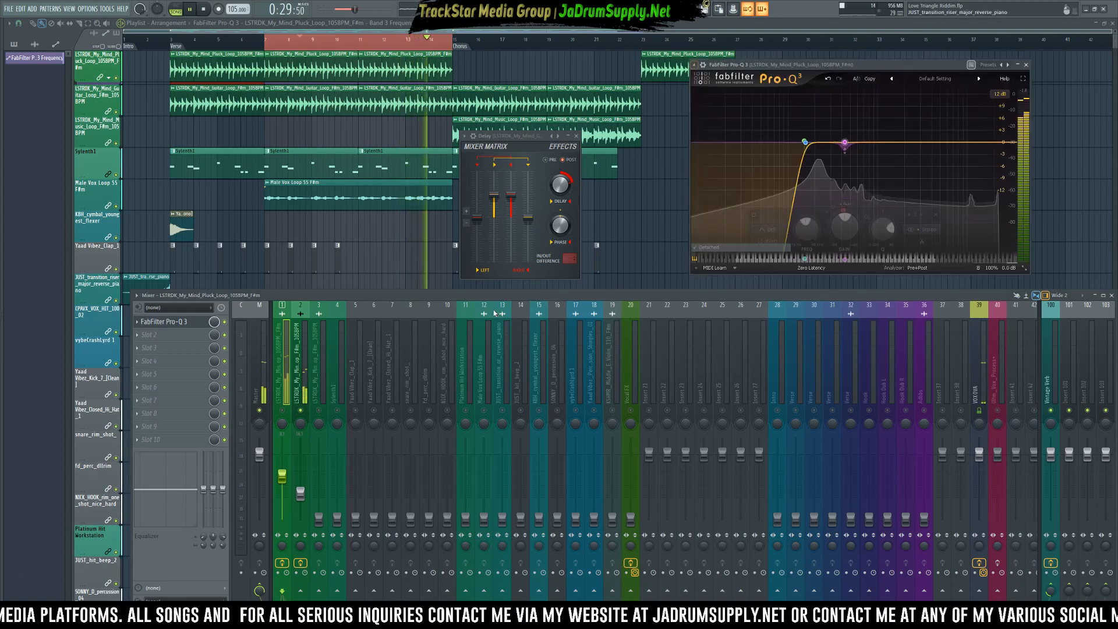
- Load the T-RackS 5 compressor TR5 Black 76 in the guitar loop track's second slot, then reposition and shrink its window
left_click(304, 401)
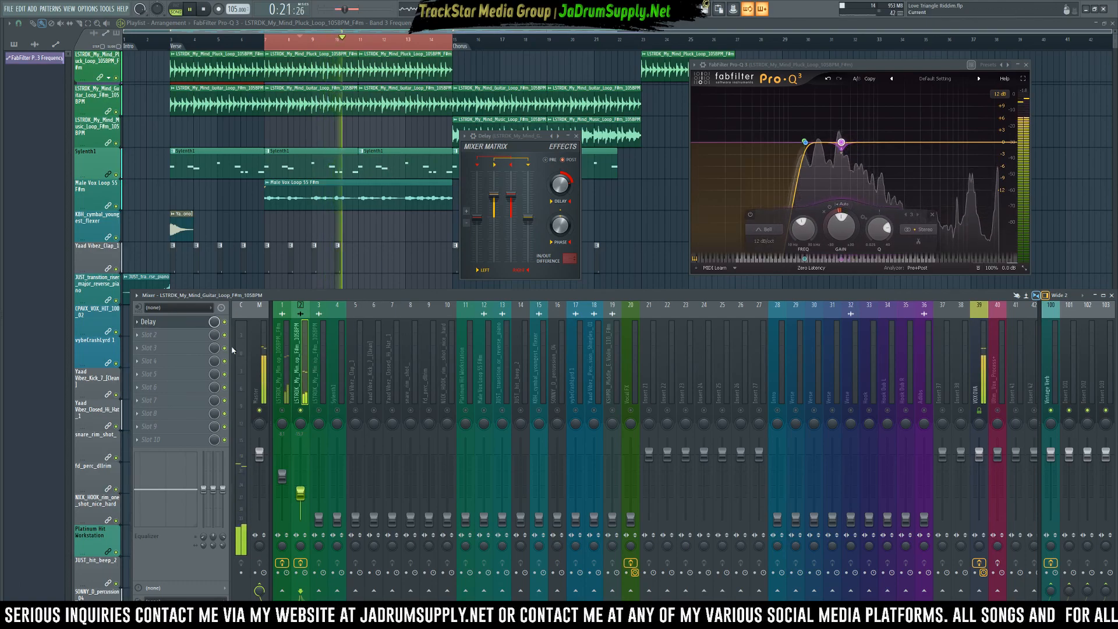
left_click(149, 335)
mouse_move(149, 347)
mouse_move(360, 398)
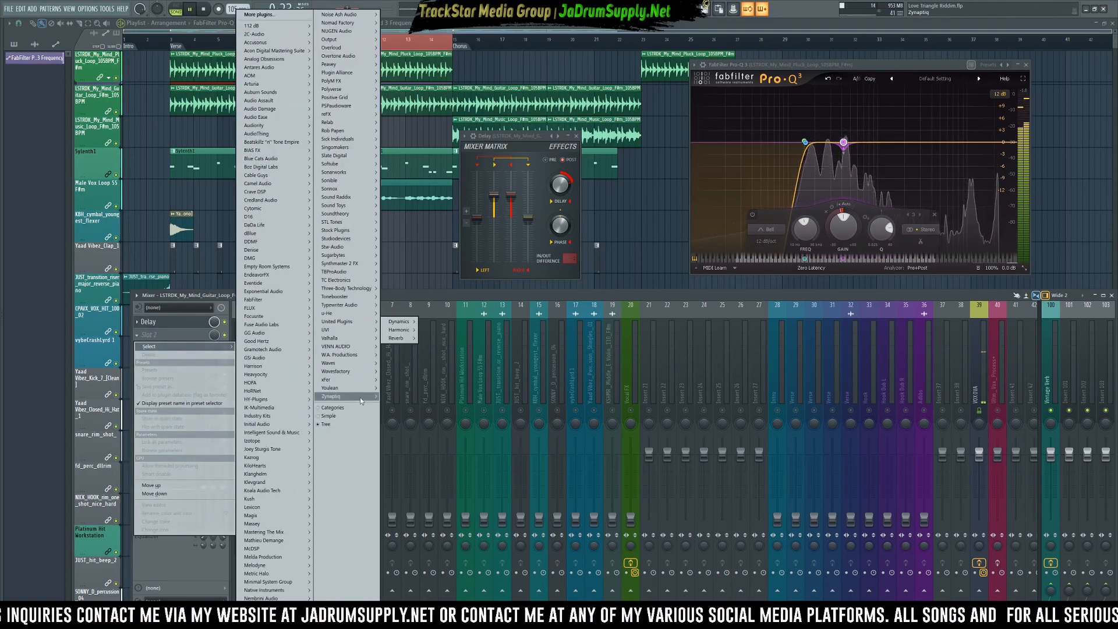
mouse_move(351, 366)
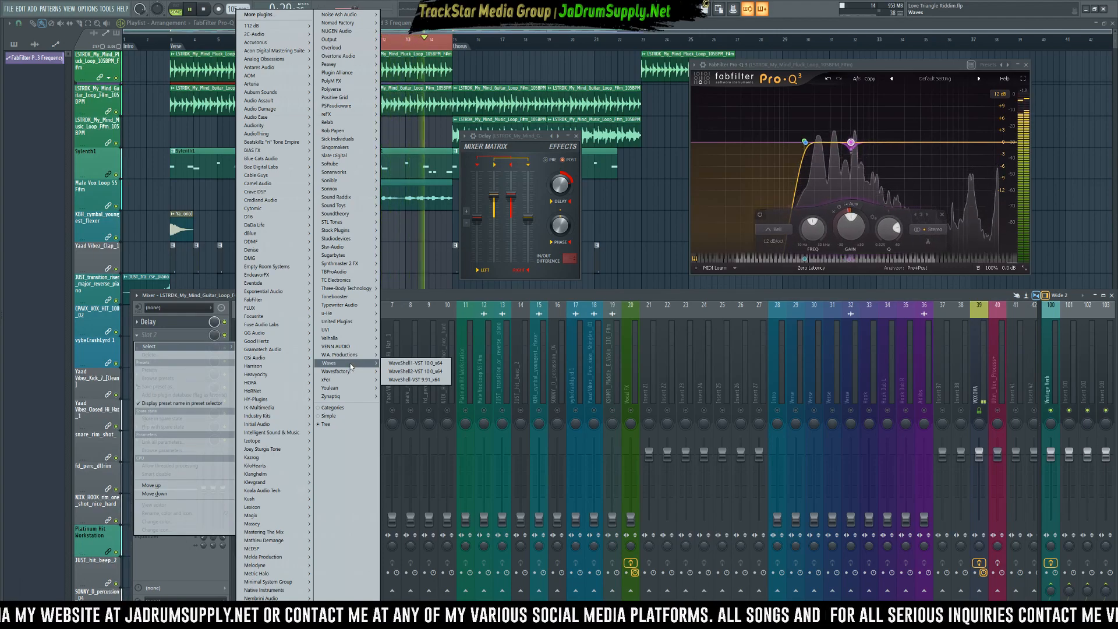
mouse_move(274, 407)
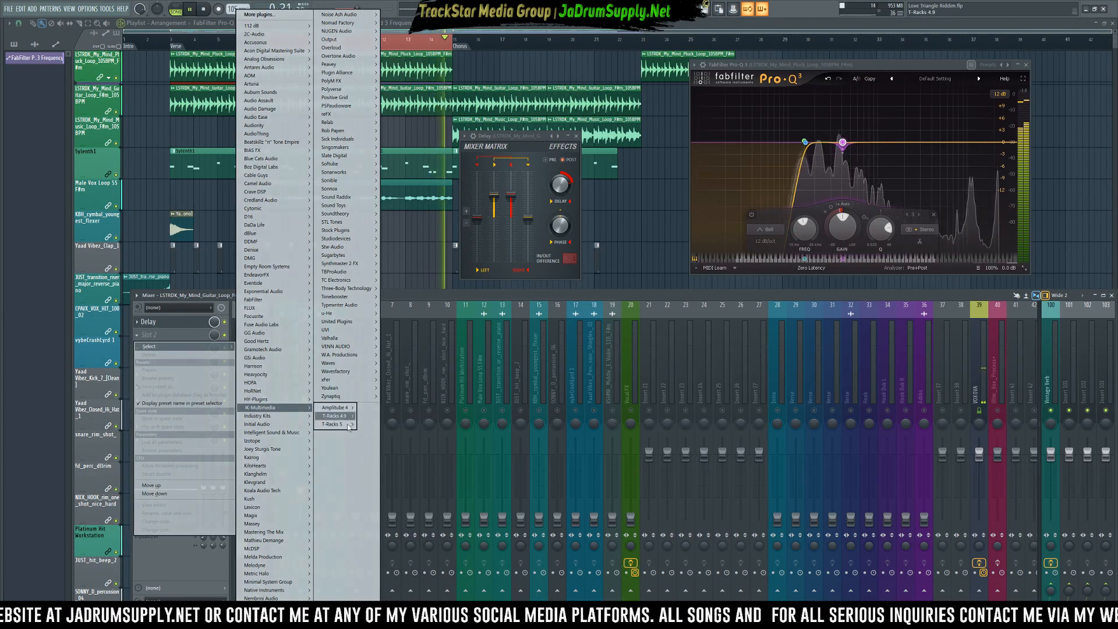
mouse_move(348, 425)
mouse_move(394, 427)
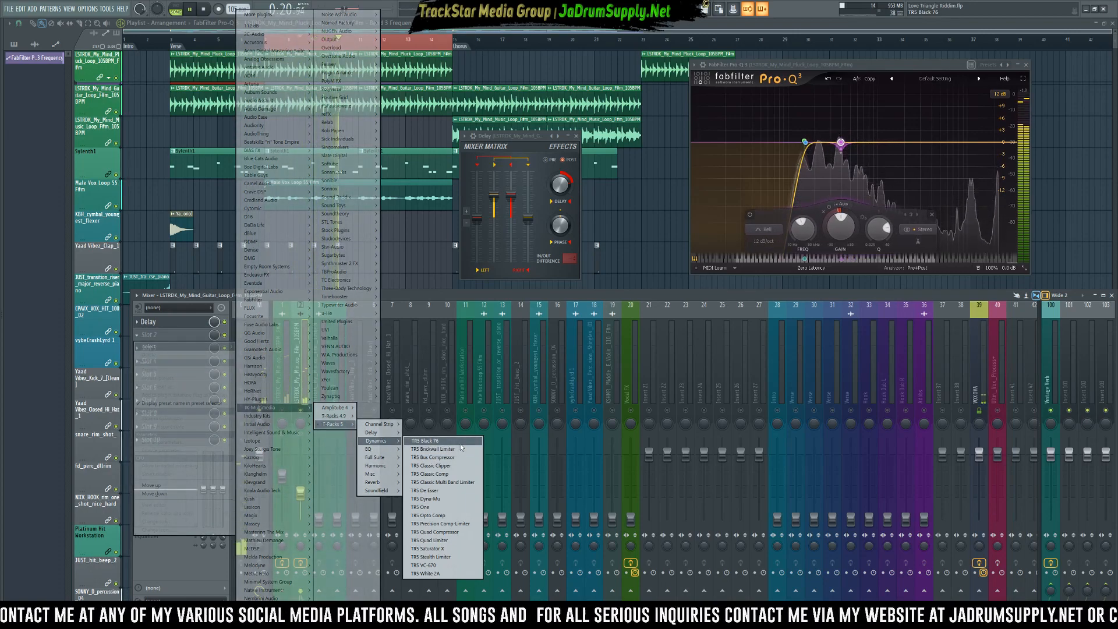
left_click(460, 444)
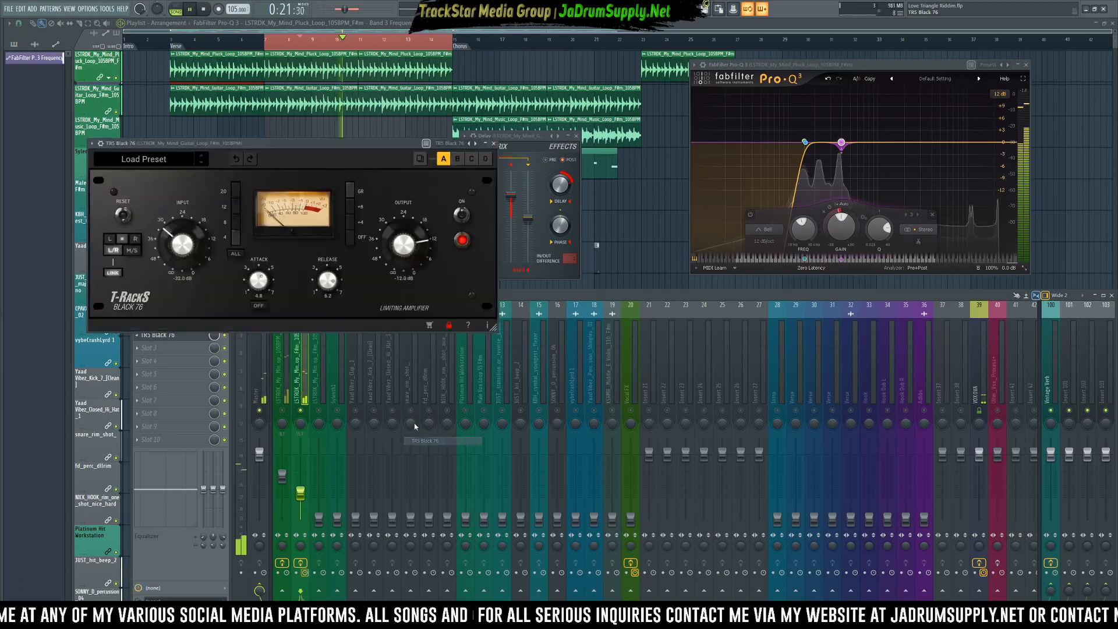
left_click_drag(404, 147, 704, 94)
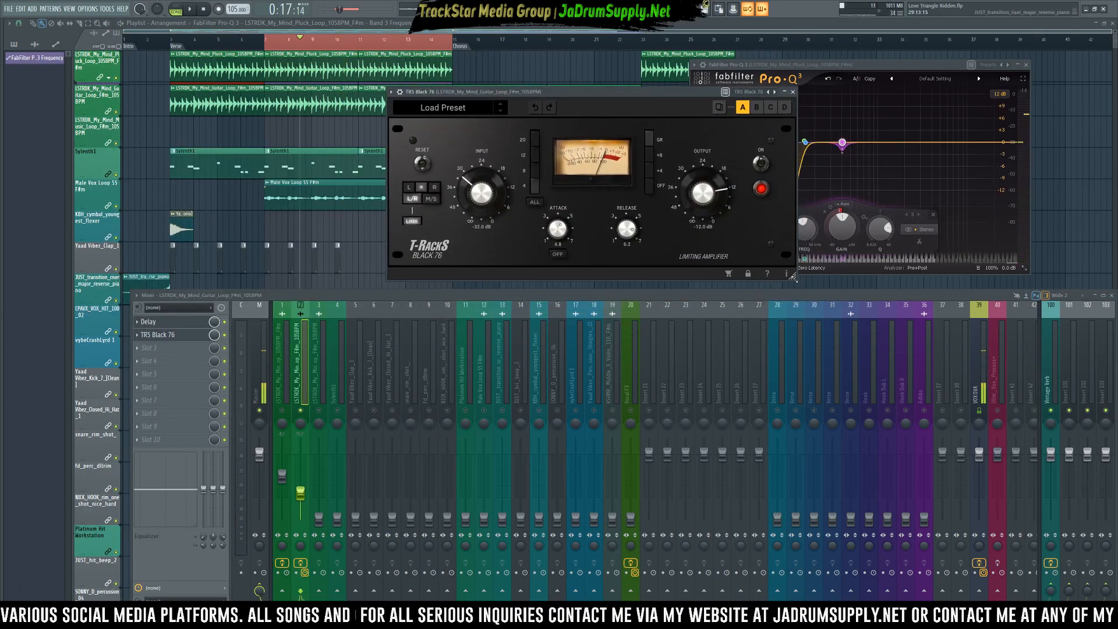
left_click_drag(791, 276, 737, 226)
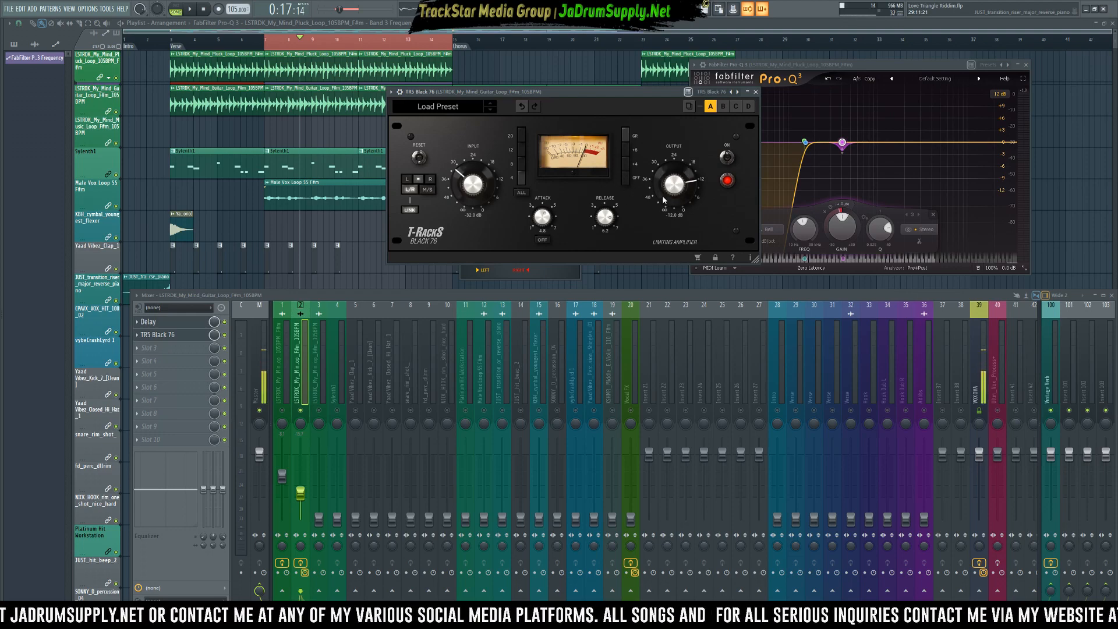
- Set the Black 76's release to 3.4 and fine-tune its attack on the guitar loop
left_click_drag(605, 224, 606, 240)
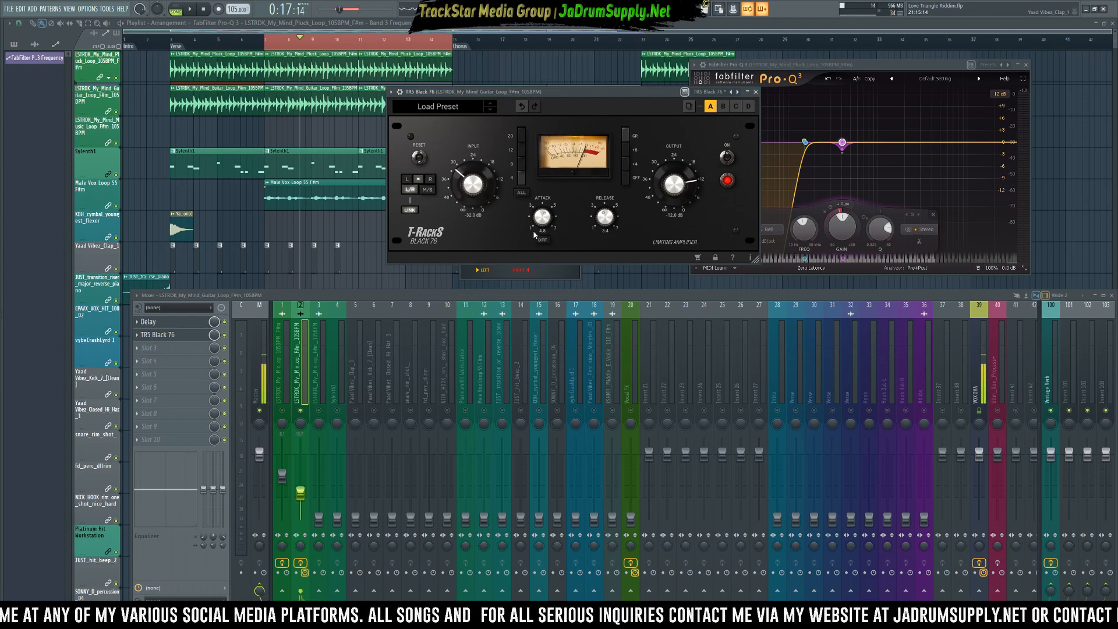
left_click_drag(538, 220, 552, 235)
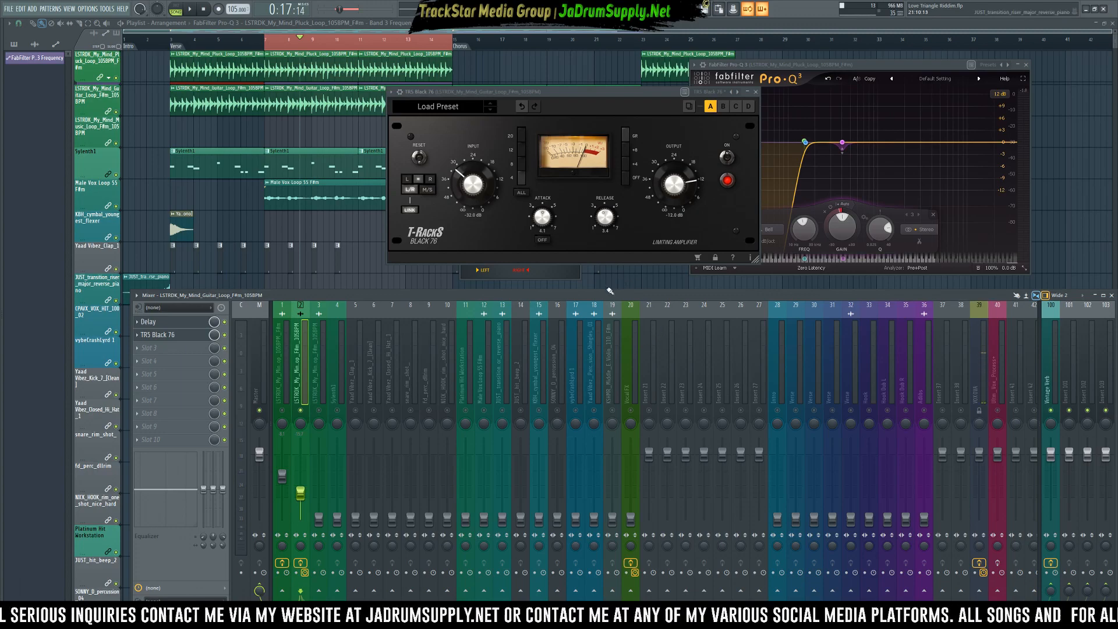
- During playback, set the guitar loop's Black 76 input gain to -26.6 dB, attack to 4.54 and output gain to -21.0 dB
key("space")
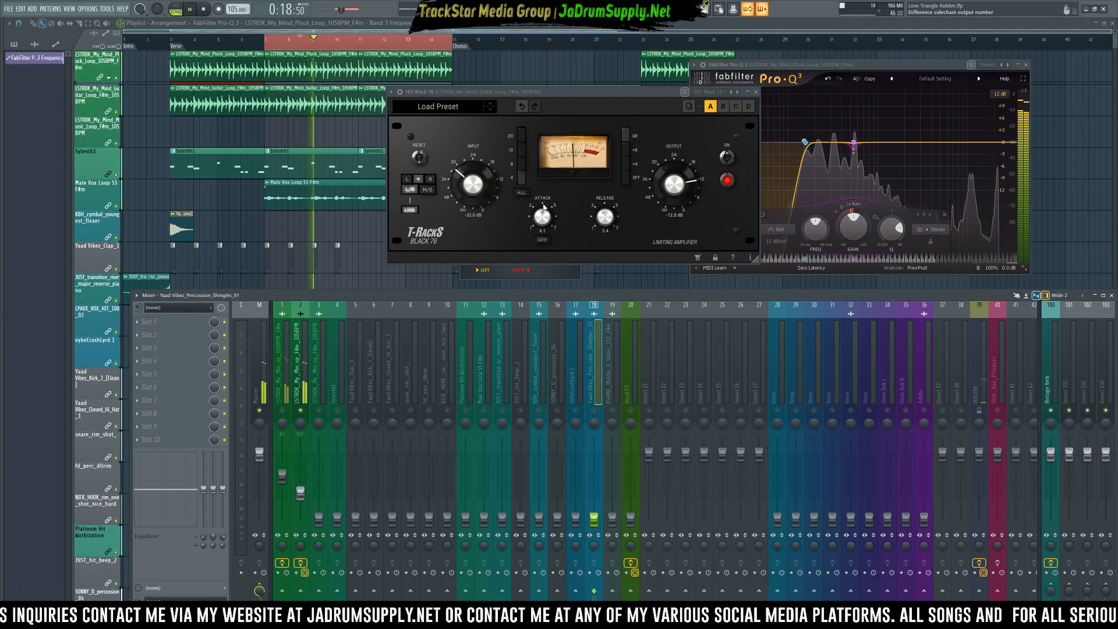
left_click_drag(674, 185, 680, 208)
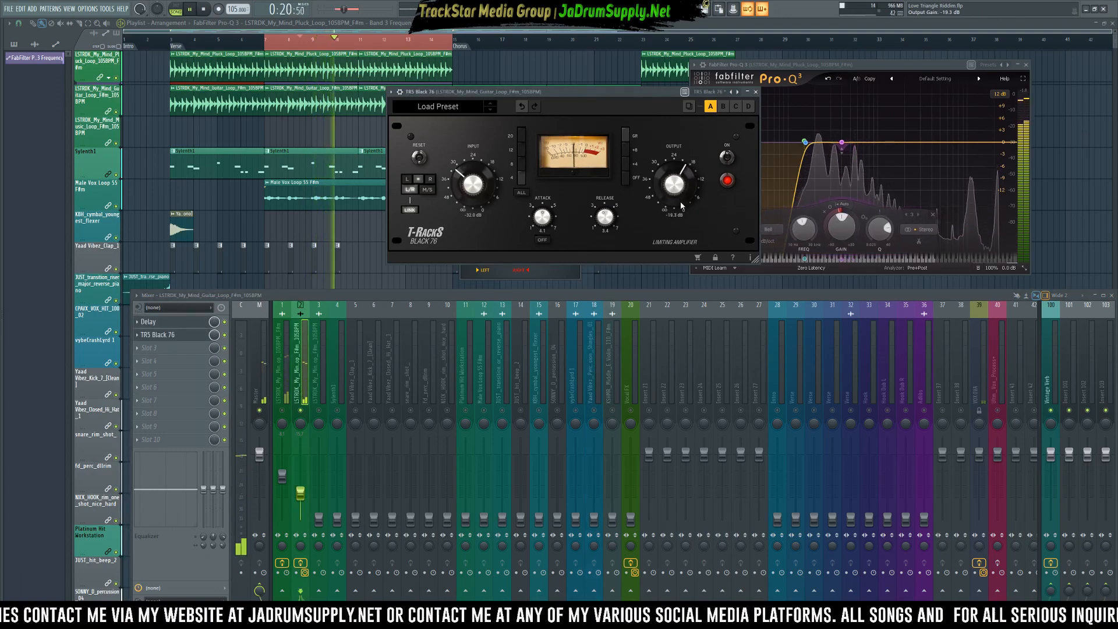
left_click_drag(472, 193, 470, 181)
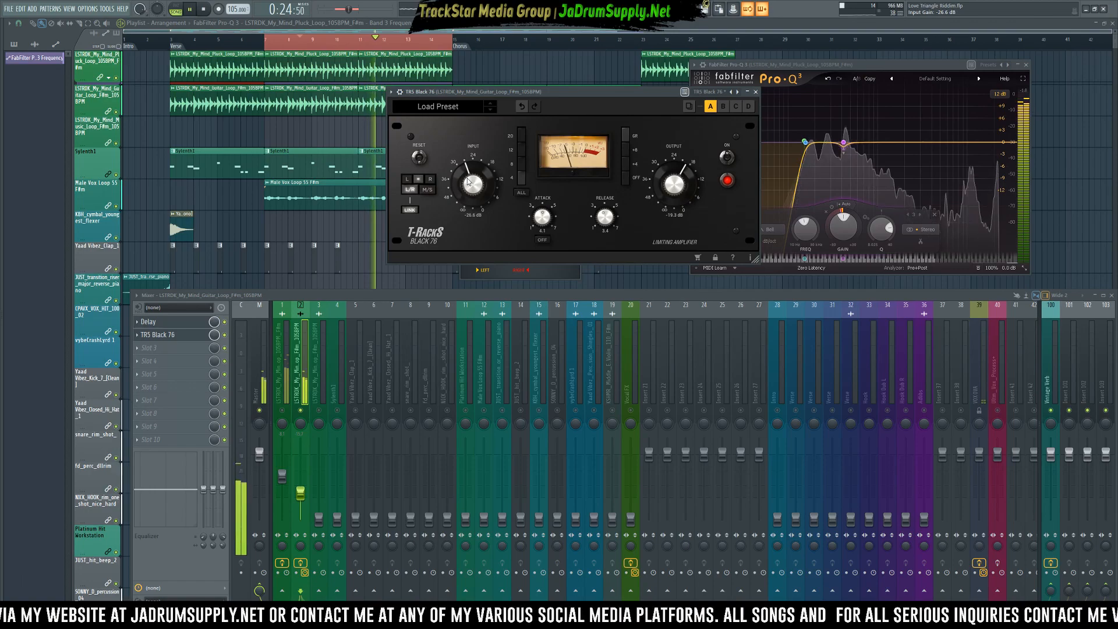
left_click_drag(538, 220, 536, 213)
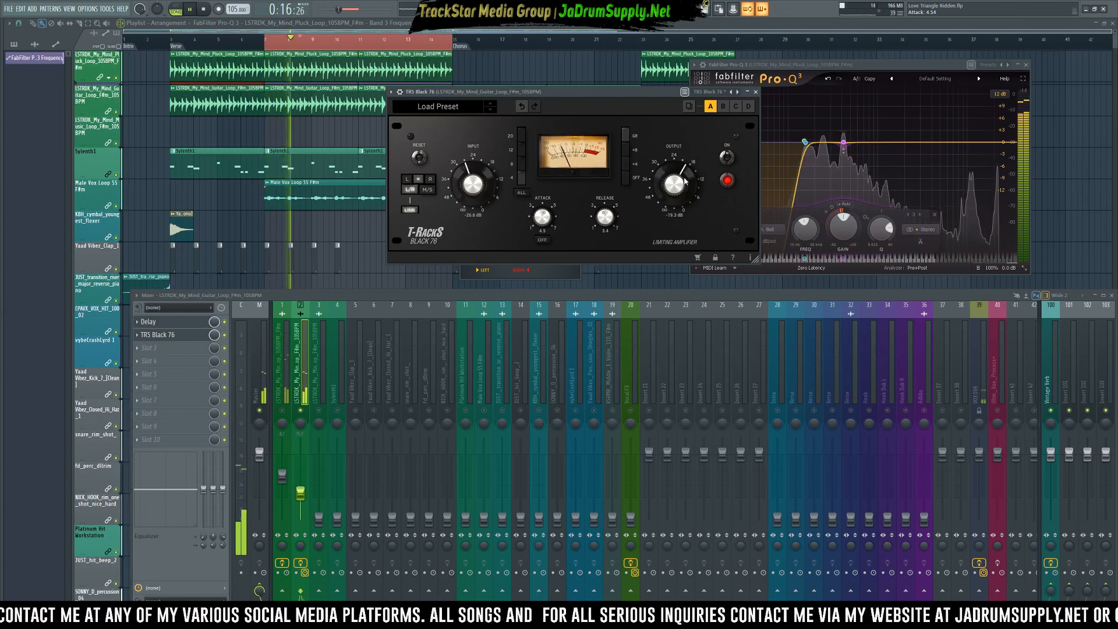
left_click_drag(677, 183, 677, 189)
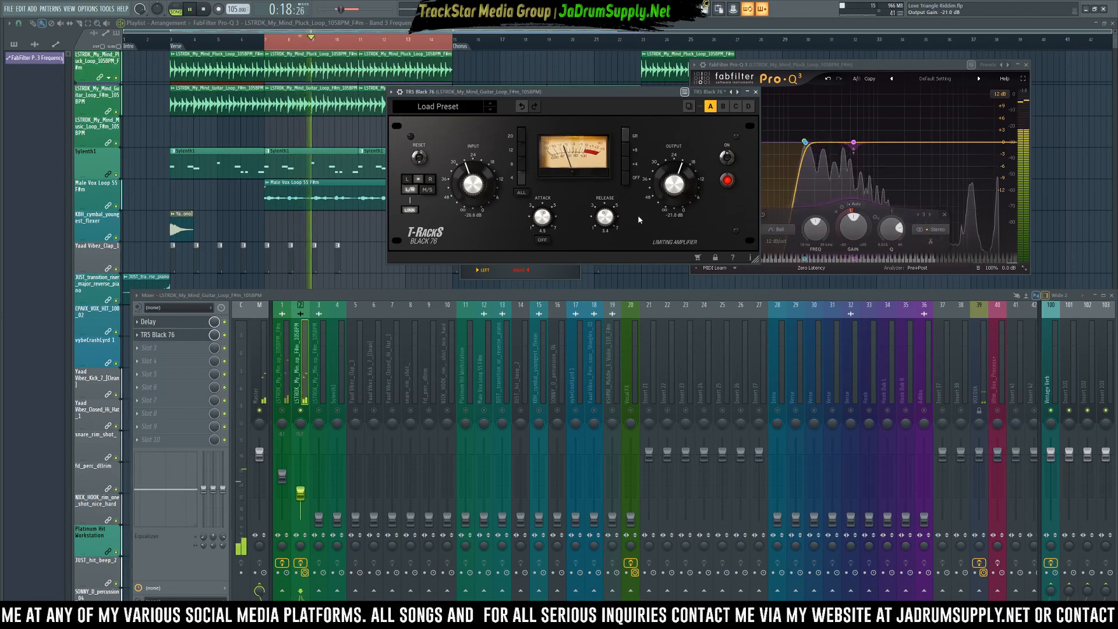
- Raise the Black 76's release to 4.1 and audition the compressed guitar loop
left_click_drag(604, 217, 602, 206)
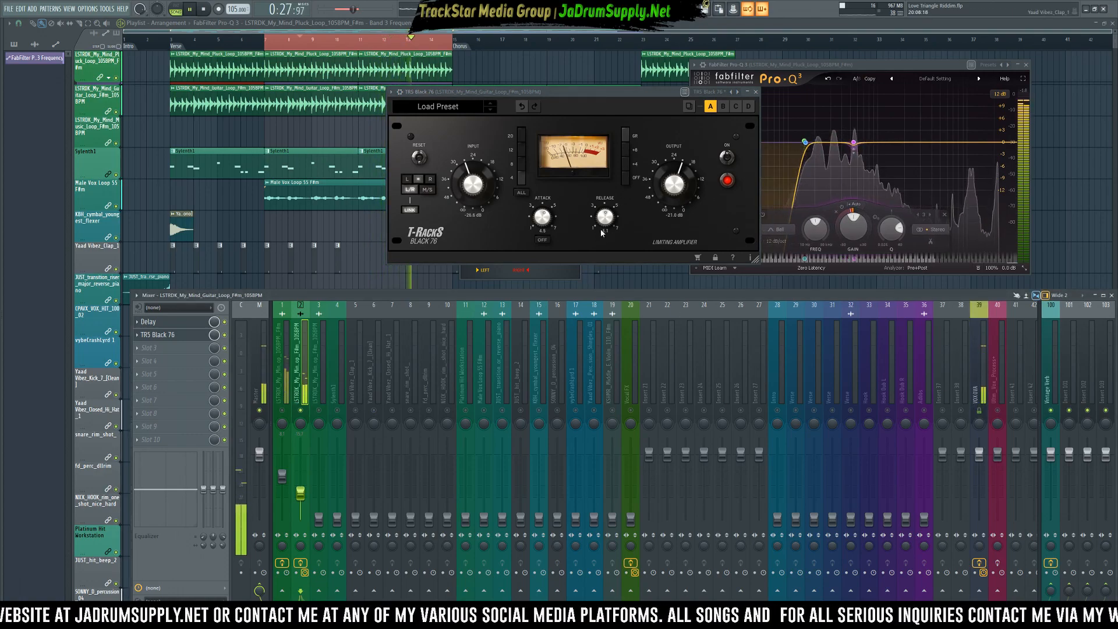
key("space")
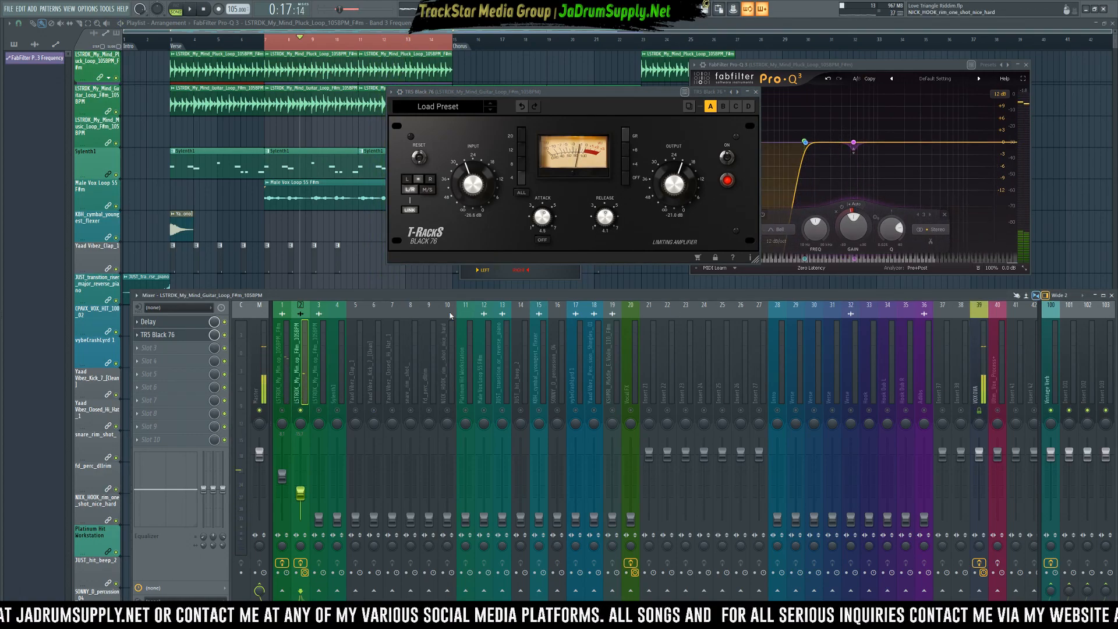
key("space")
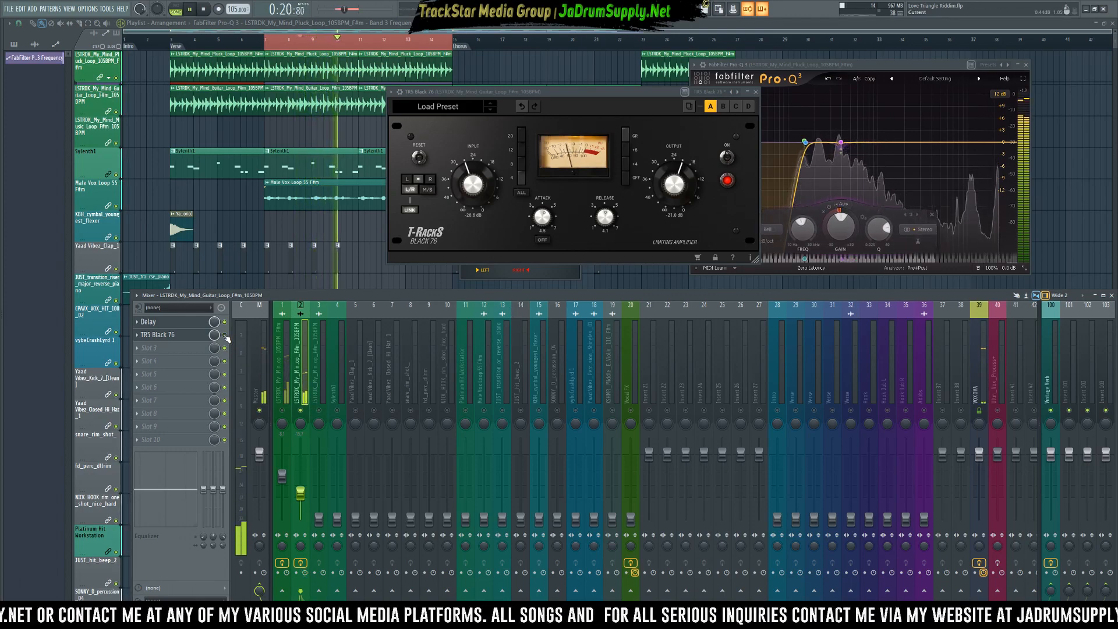
key("space")
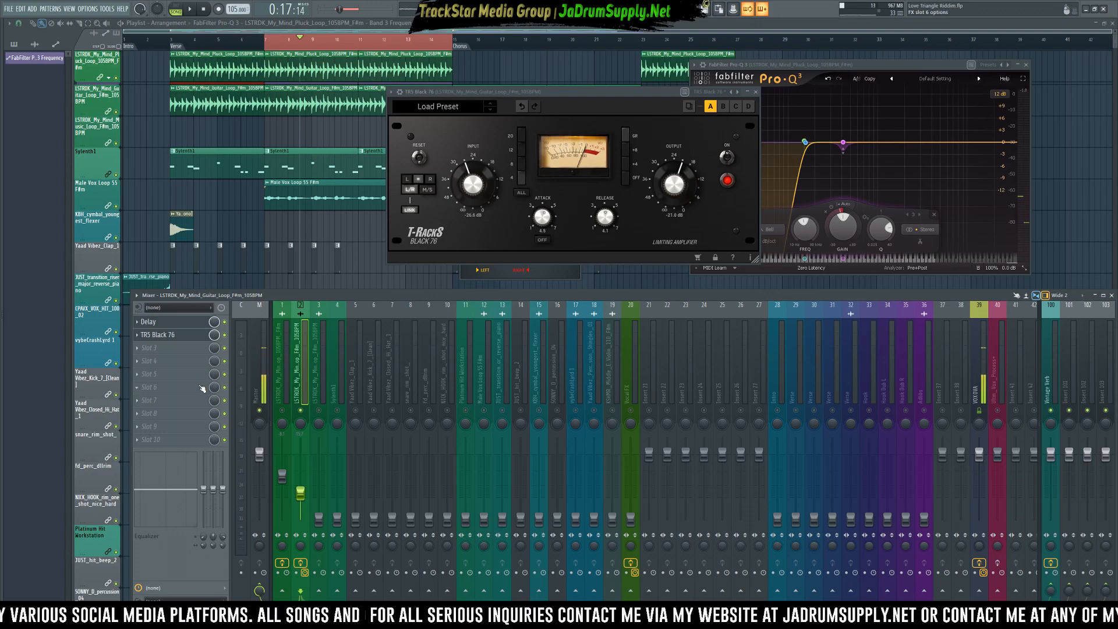
- Adjust the left/right delay in the guitar loop's stereo shaper to 11.8 ms right, audition it and close the effect window
left_click(172, 321)
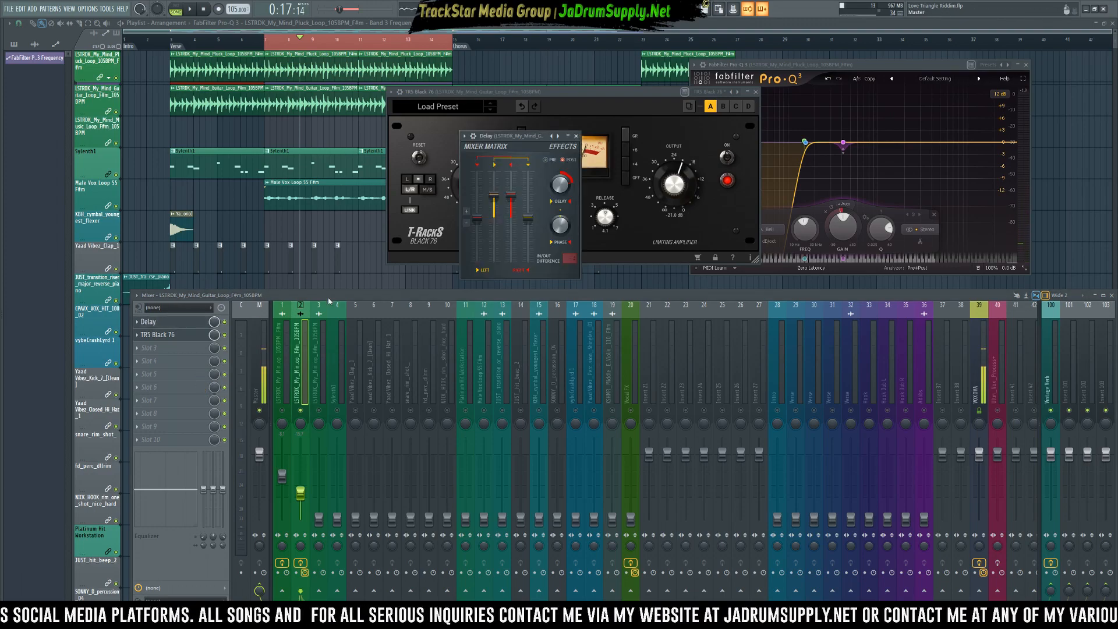
key("space")
left_click_drag(554, 184, 563, 191)
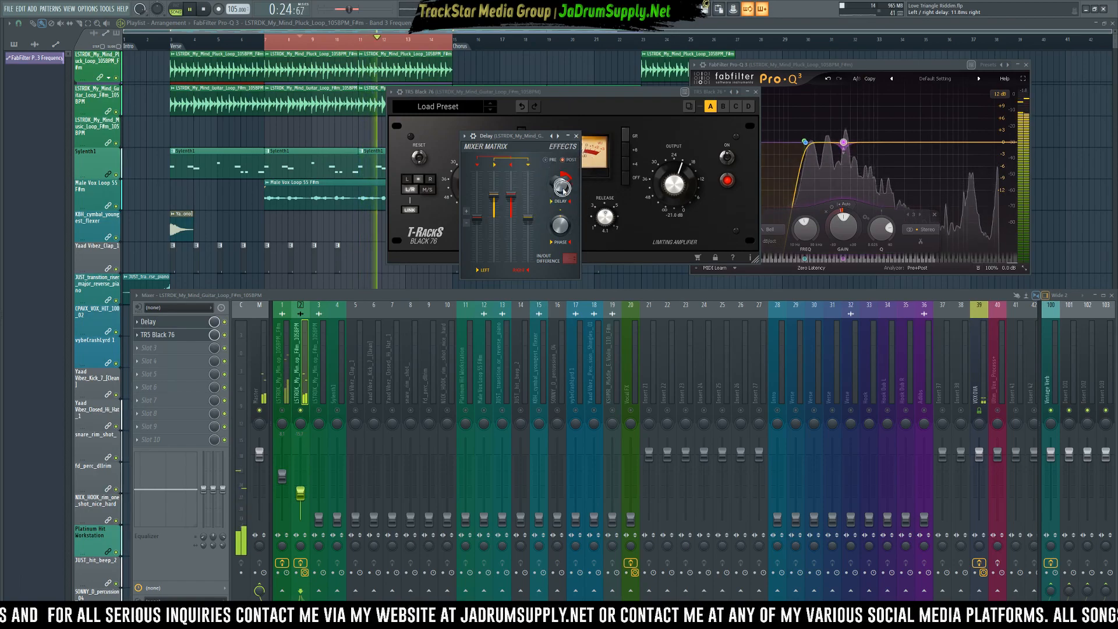
key("space")
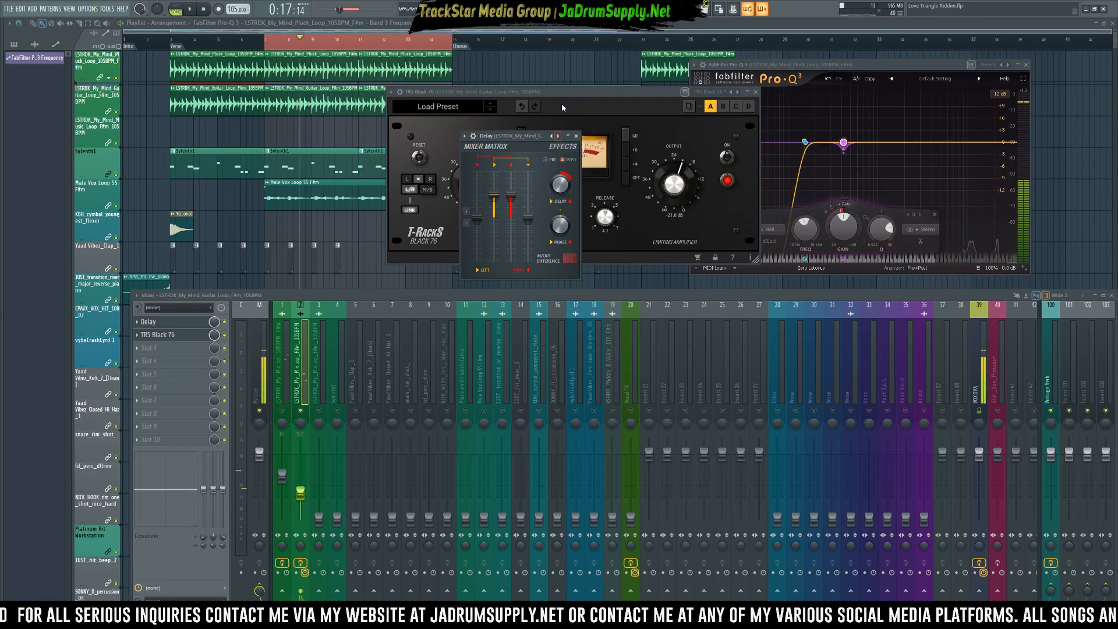
key("space")
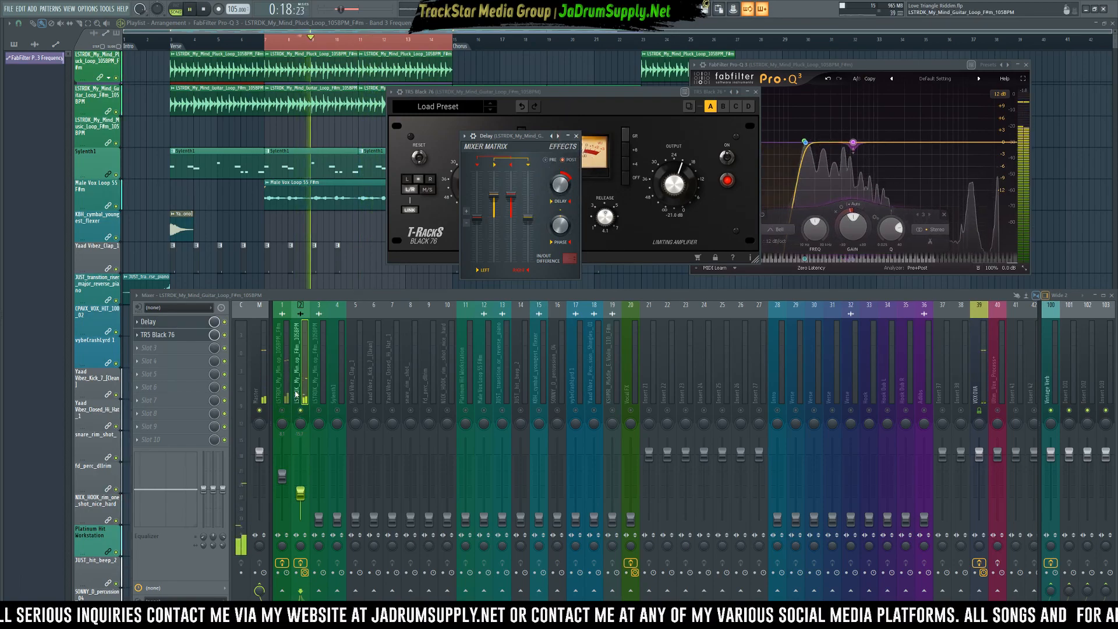
key("space")
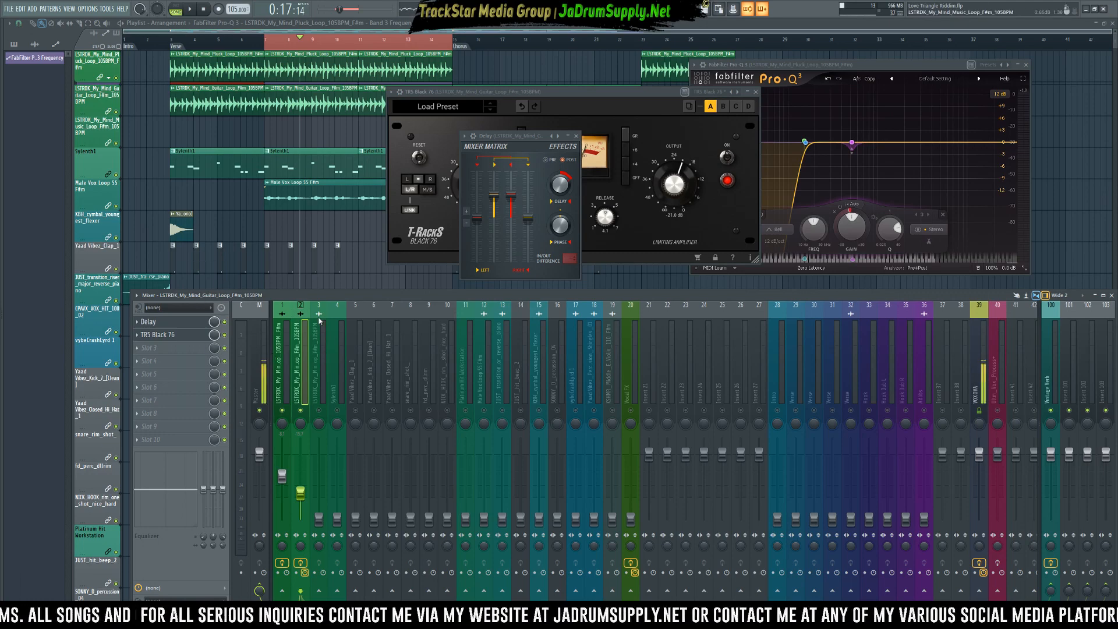
key("space")
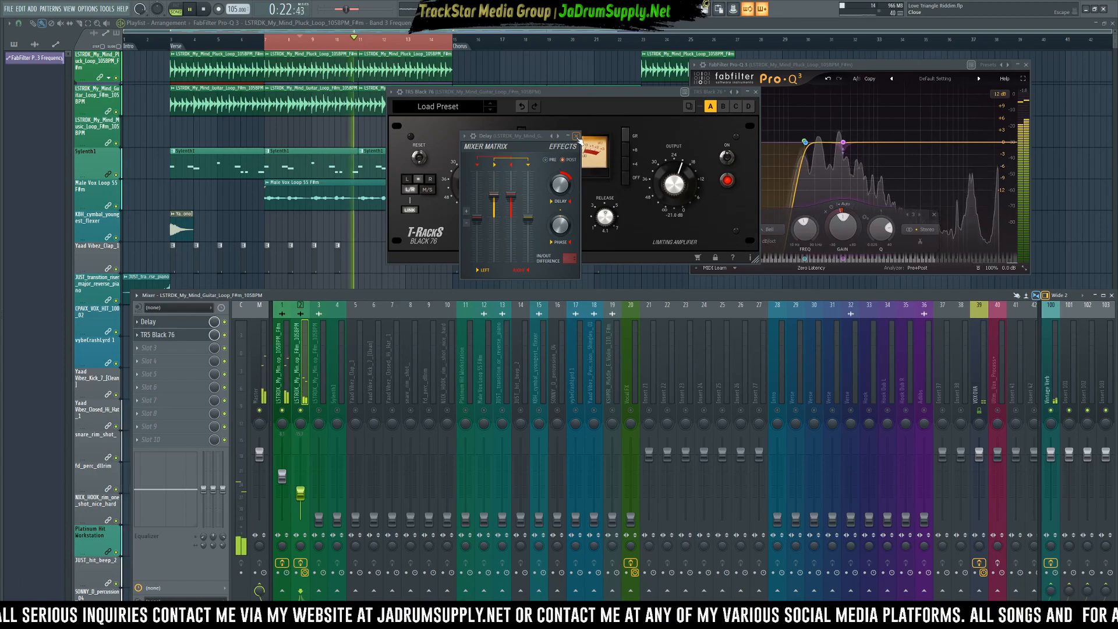
left_click(576, 136)
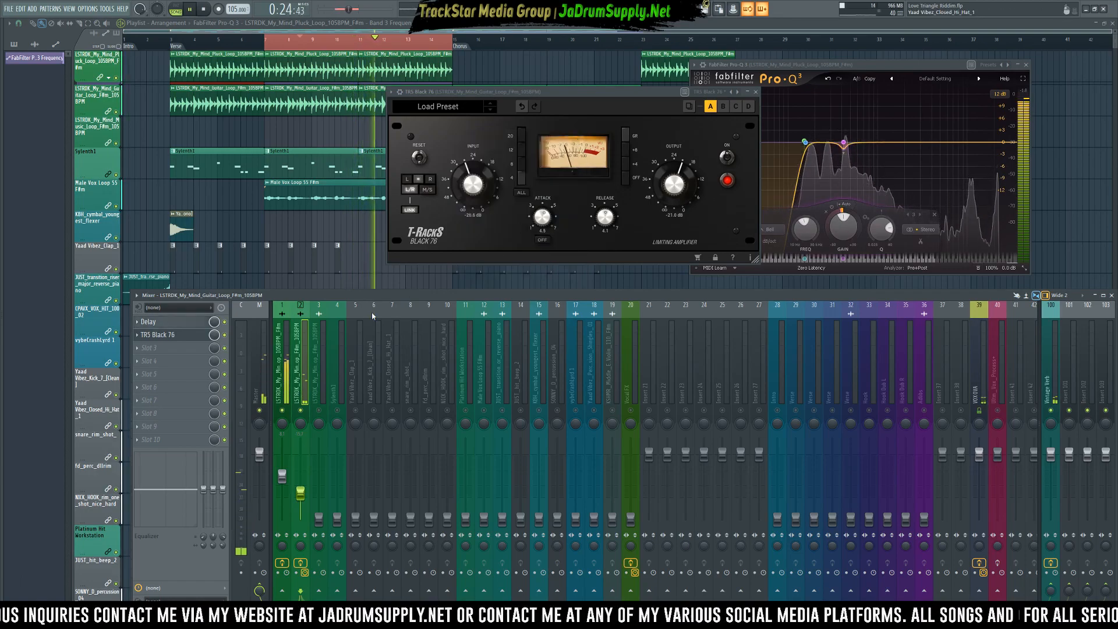
key("space")
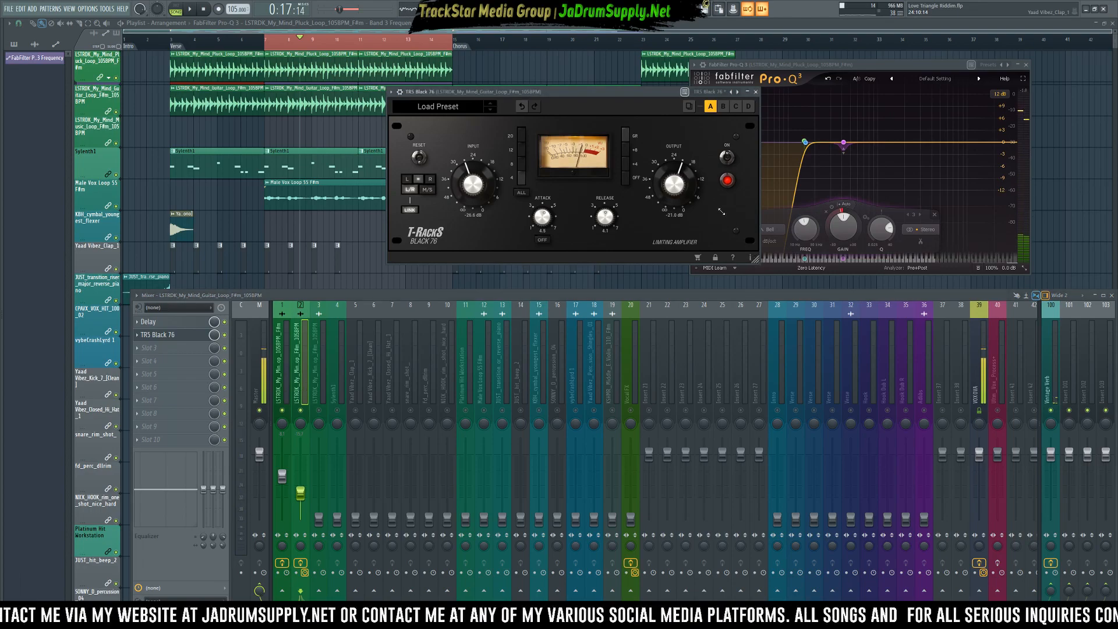
- Load the Waves API-560 Stereo equalizer in the guitar loop track's third slot and move its window over the Black 76
left_click(173, 349)
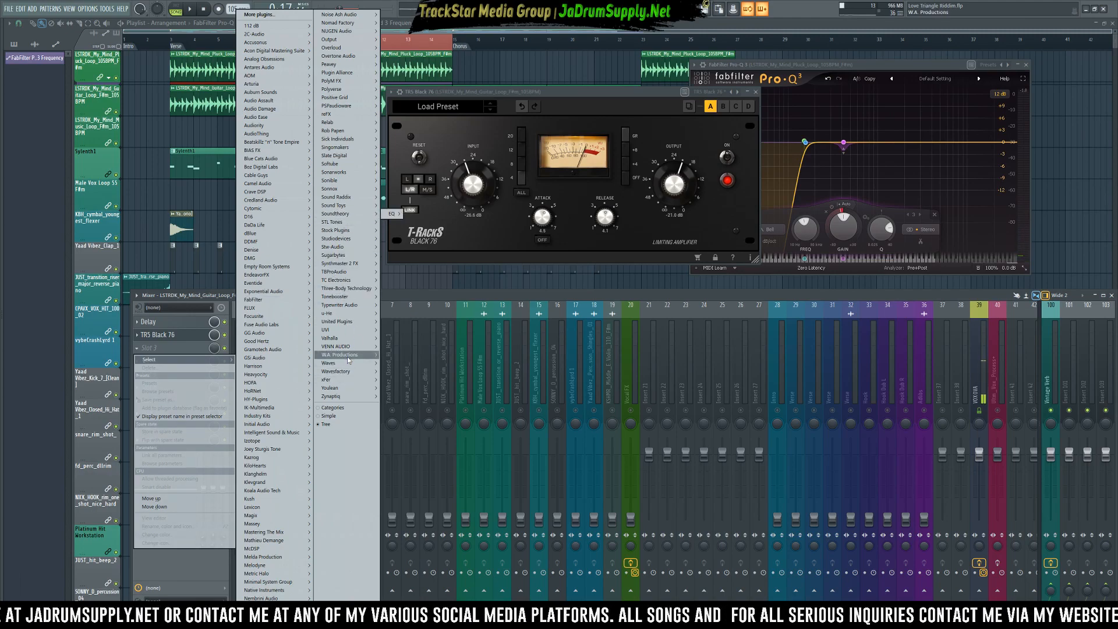
mouse_move(377, 364)
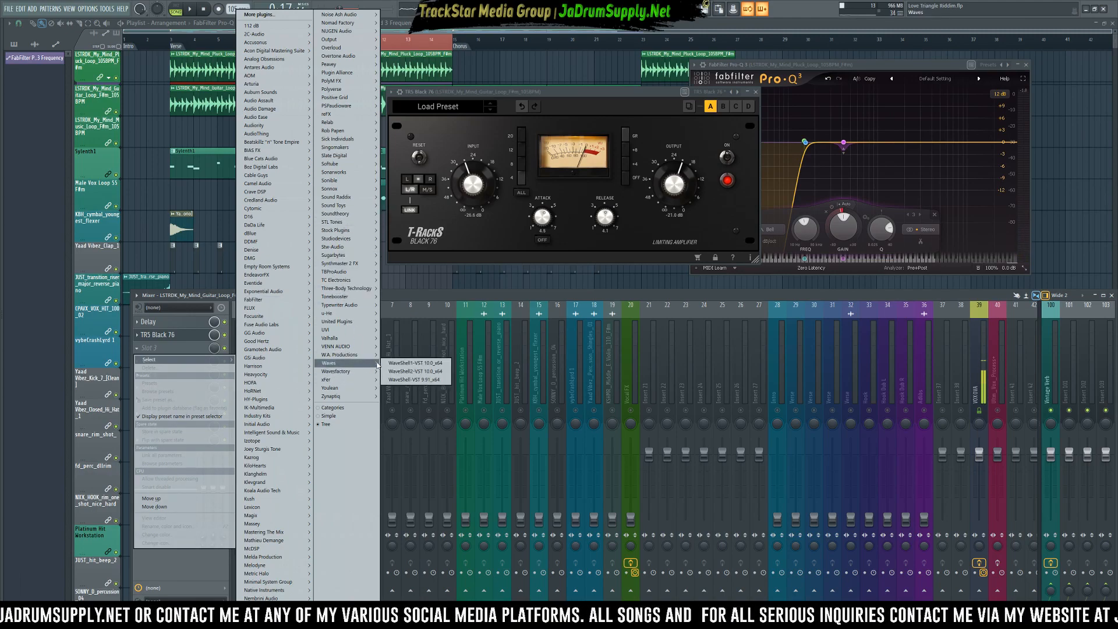
left_click(414, 363)
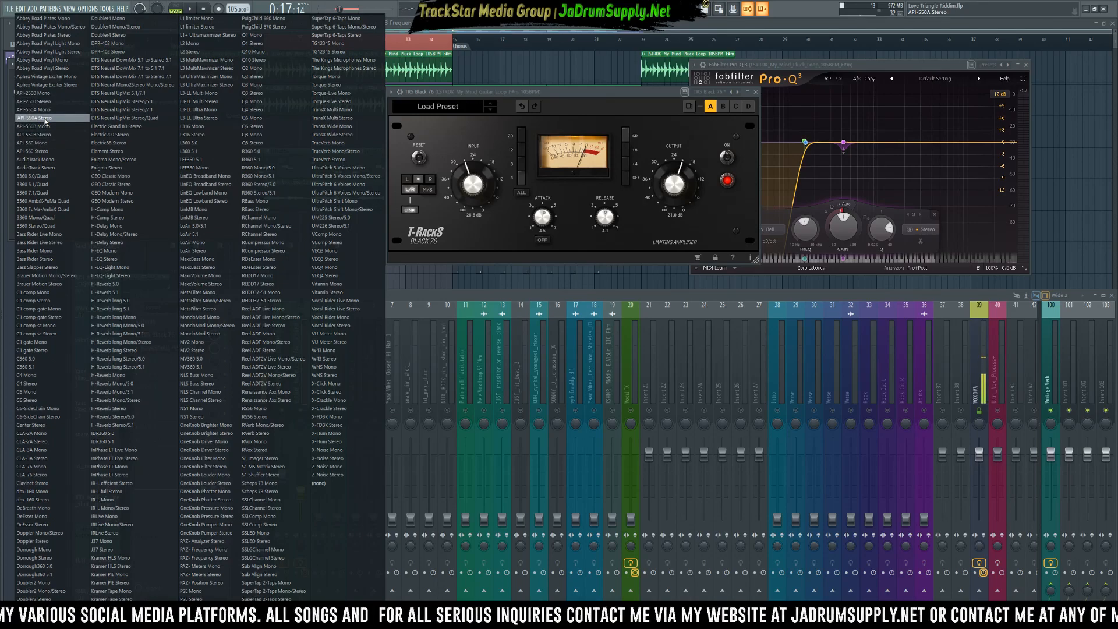
left_click(40, 151)
left_click_drag(78, 67, 624, 115)
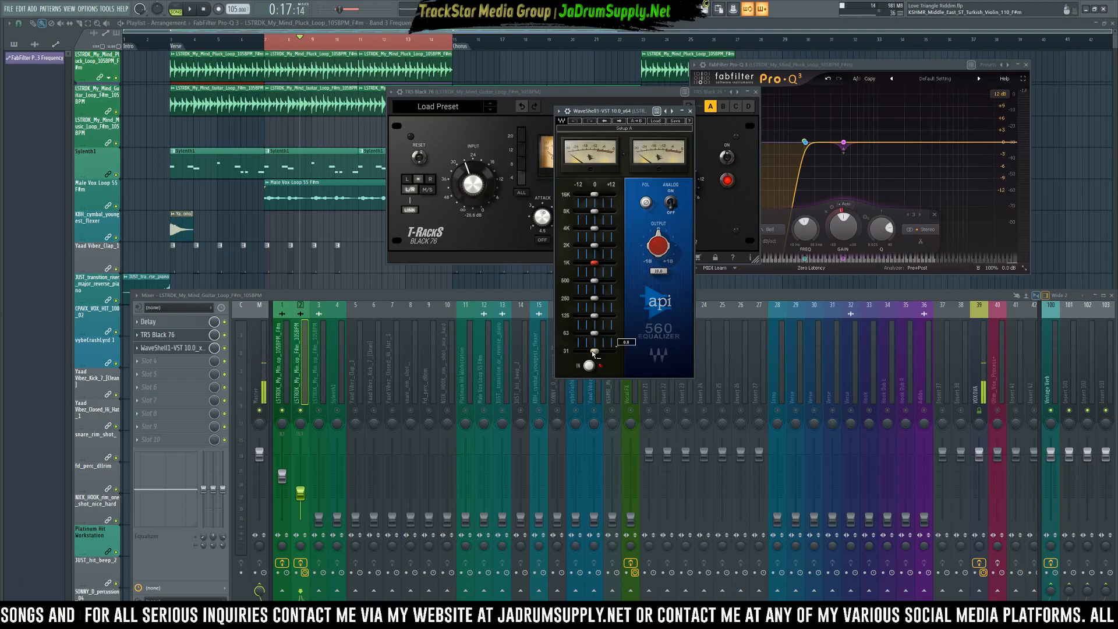
- On the API 560, cut the 31 Hz band, set 63 Hz to -9 dB and slightly boost 16 kHz while auditioning the guitar loop
key("Return")
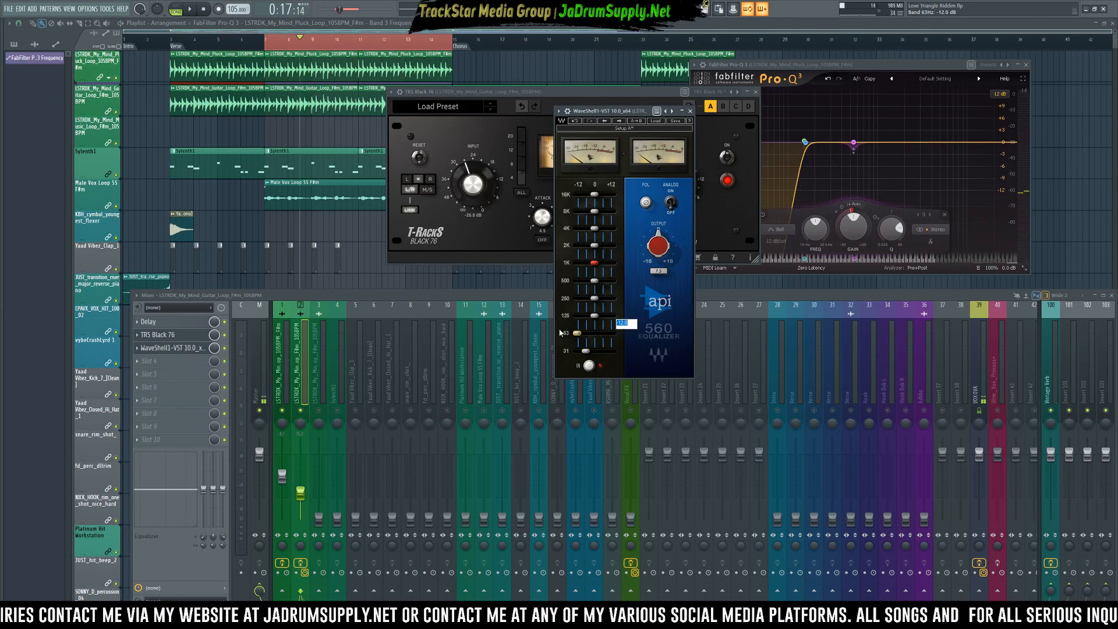
key("space")
type("-9")
key("Return")
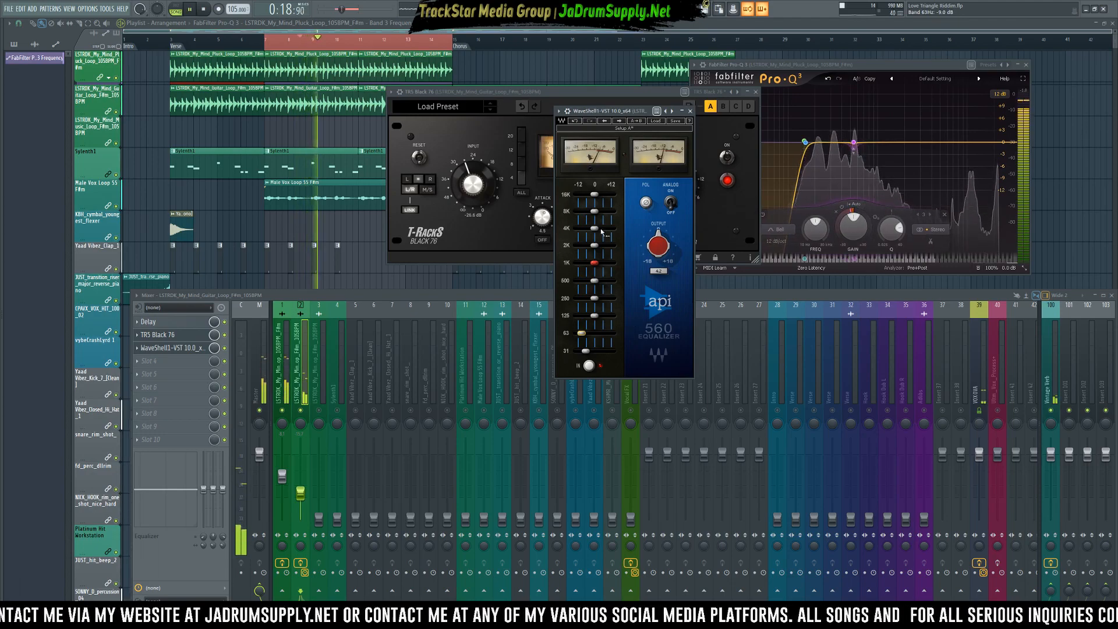
left_click_drag(594, 194, 596, 194)
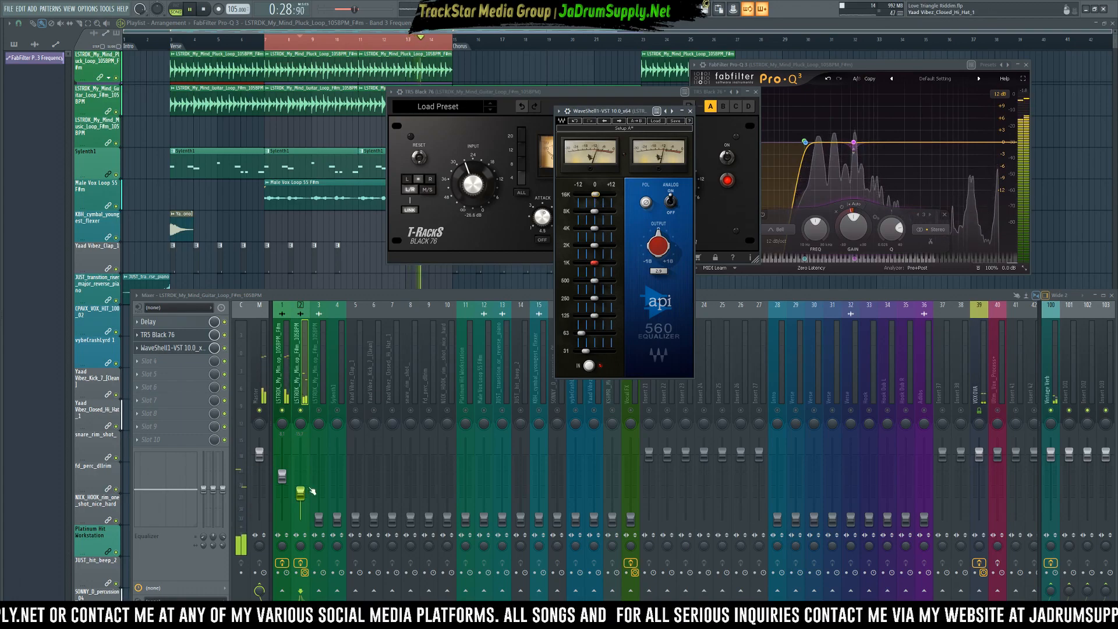
left_click(305, 397)
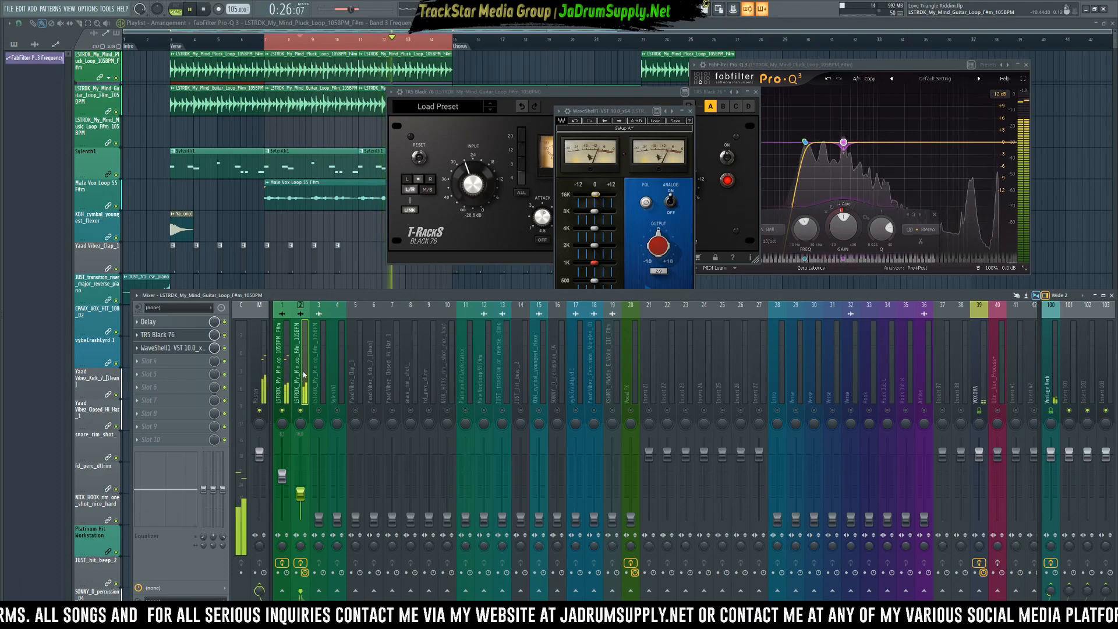
key("space")
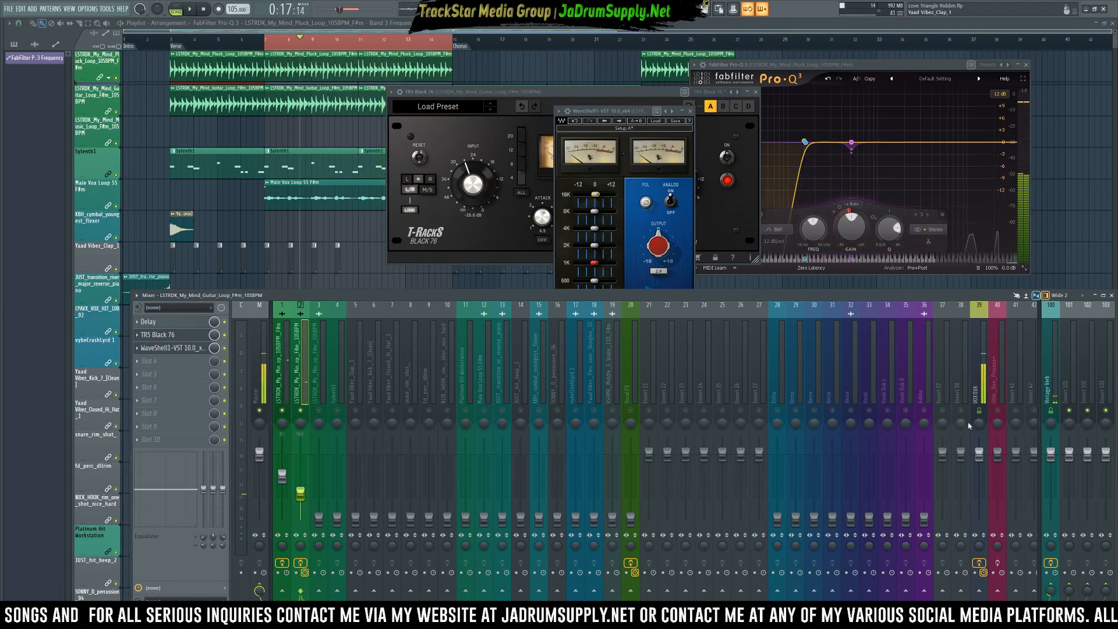
- Rename mixer insert 101 as DELAY
right_click(1067, 384)
left_click(1069, 319)
type("DE")
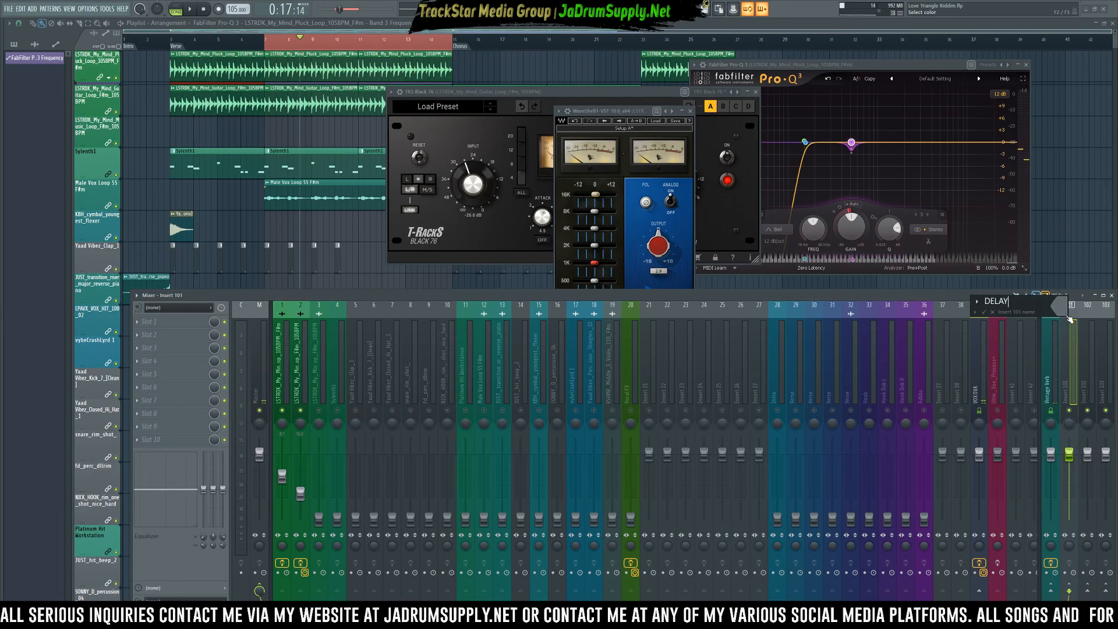
type("LAY")
key("Return")
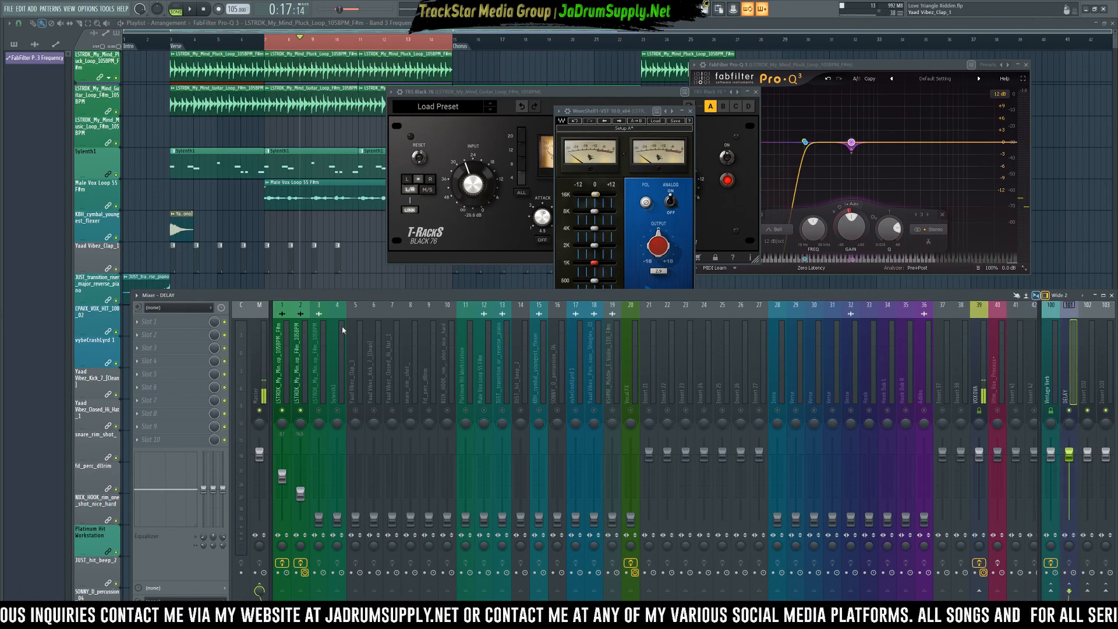
- Load the Soundtoys EchoBoy delay in the DELAY track's first slot and move its window beside the Black 76
left_click(195, 325)
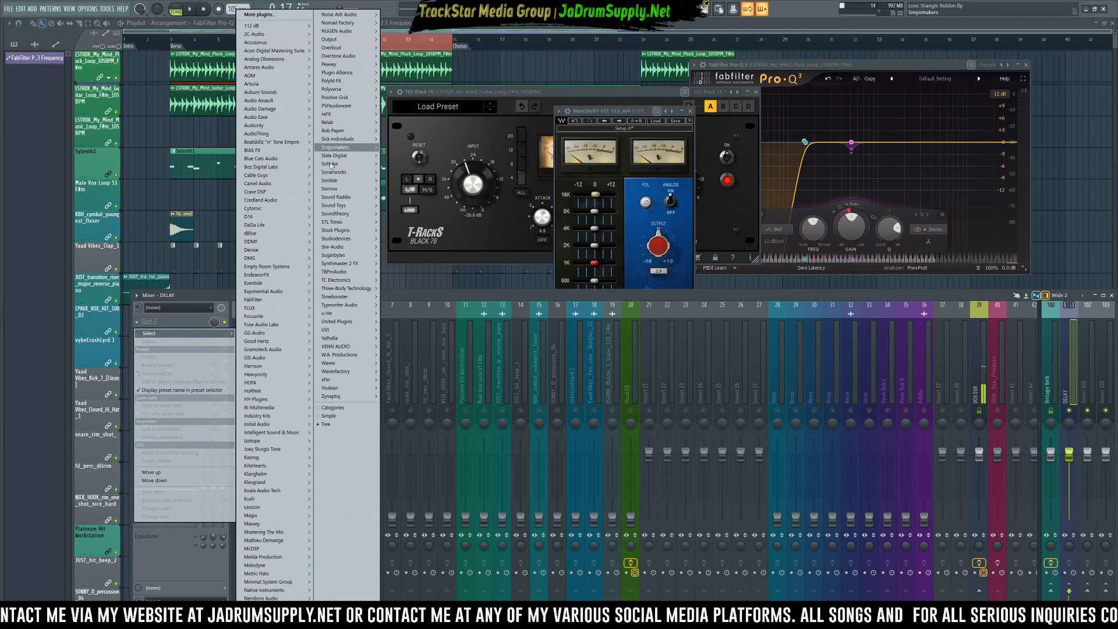
mouse_move(346, 205)
mouse_move(401, 207)
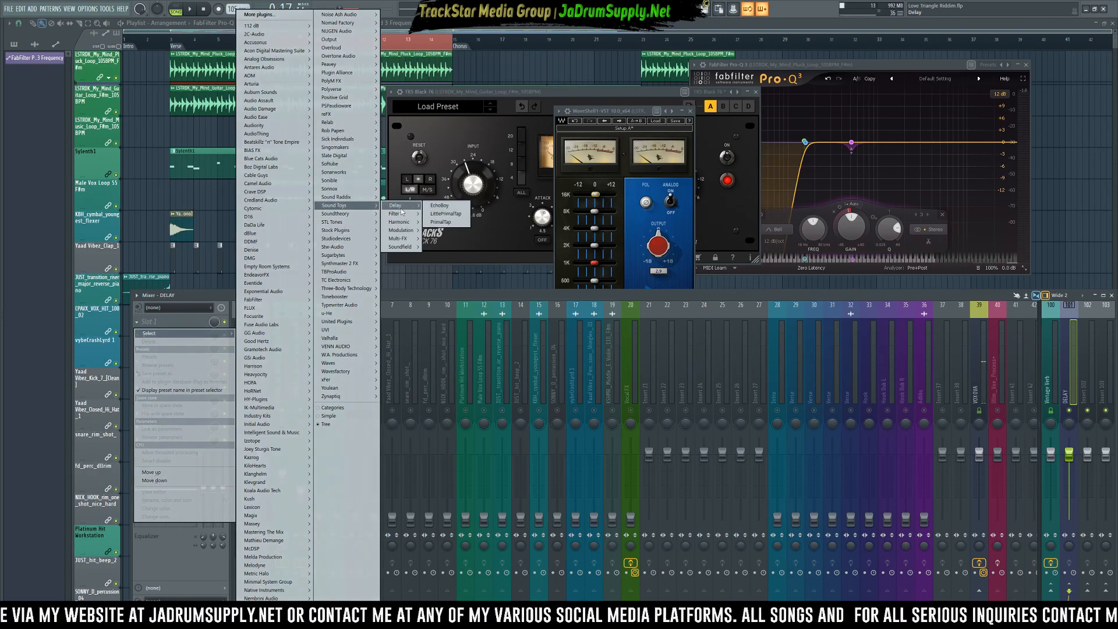
left_click(437, 206)
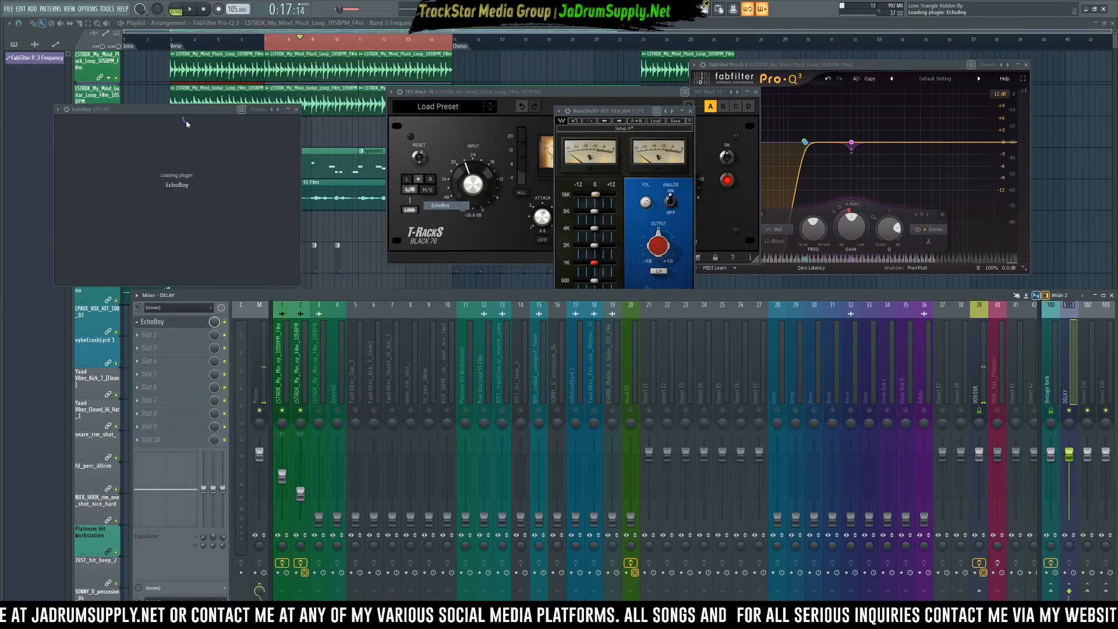
left_click_drag(193, 112, 641, 111)
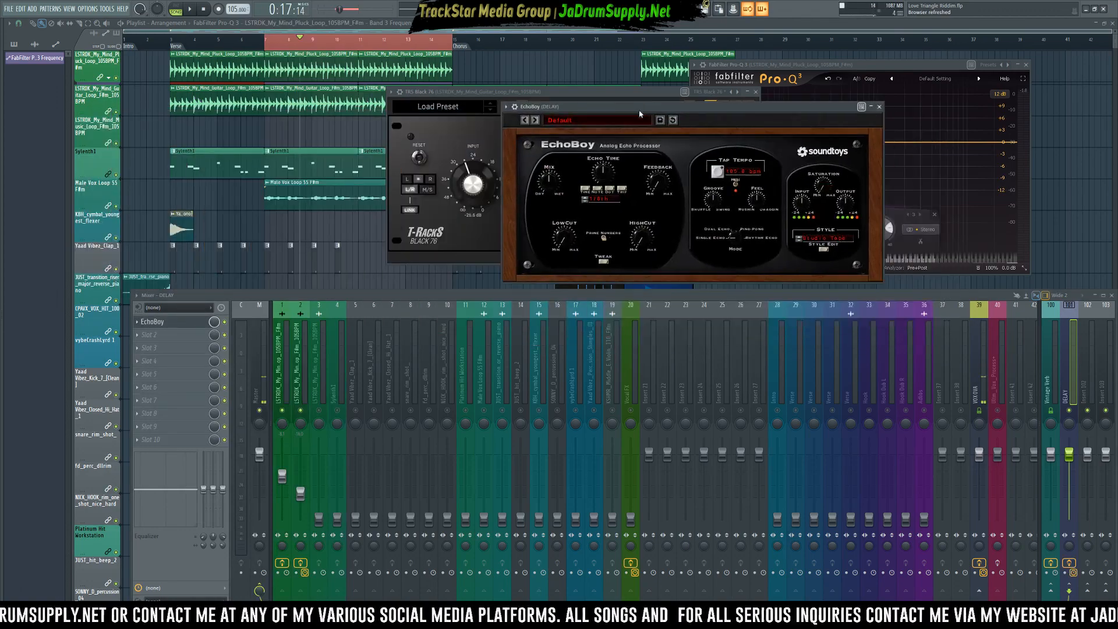
- Browse EchoBoy's preset categories and load the RadioVoxSpread preset from the Vocal category
left_click(566, 124)
mouse_move(615, 192)
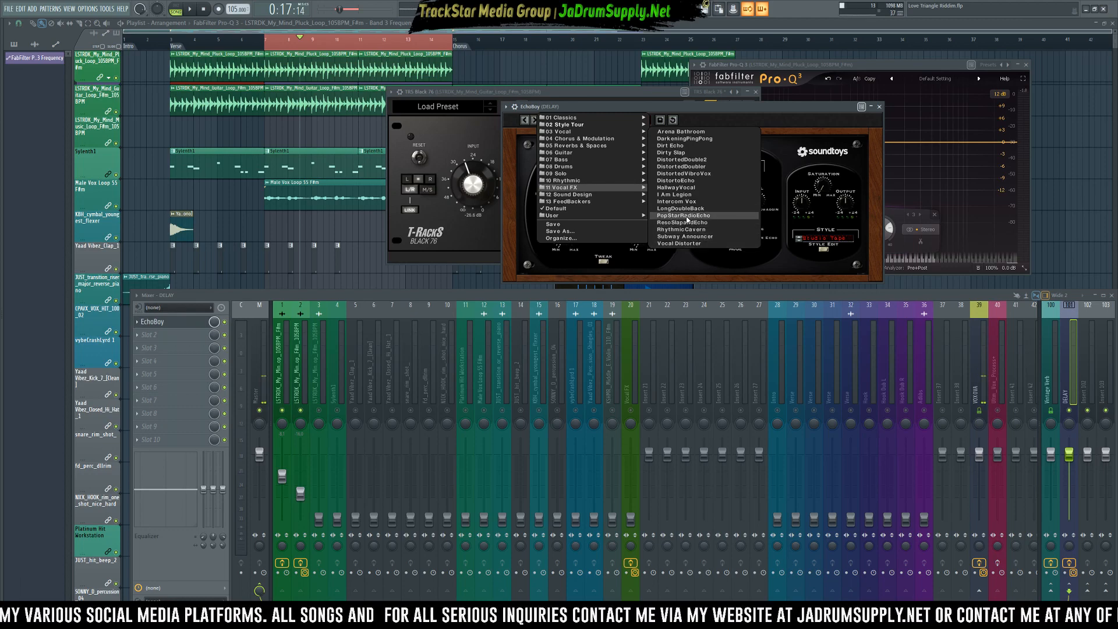
mouse_move(576, 178)
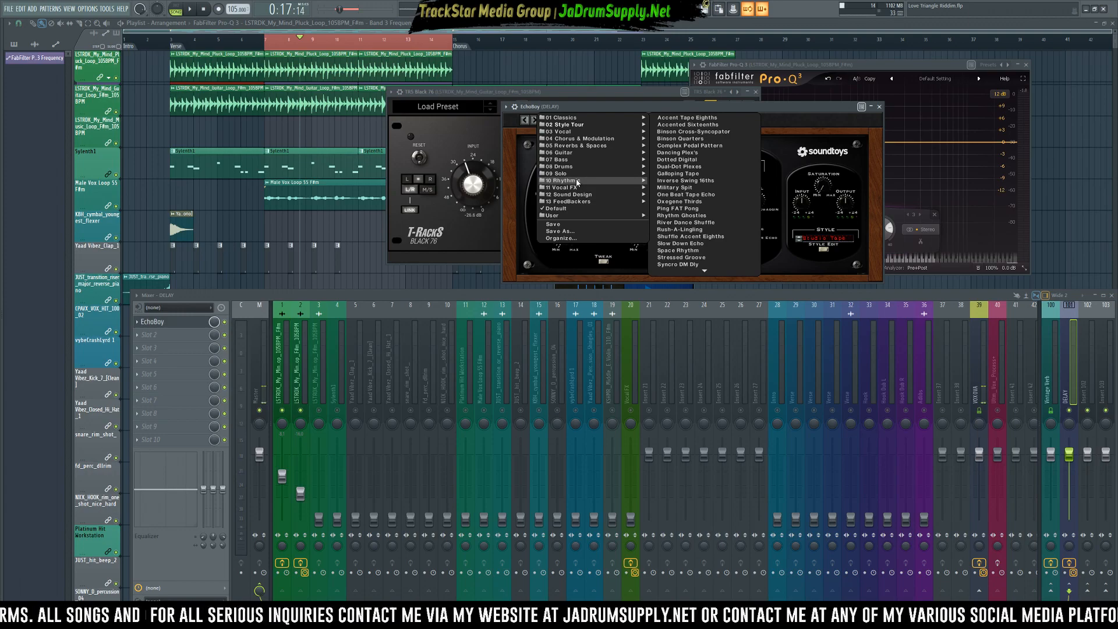
mouse_move(589, 133)
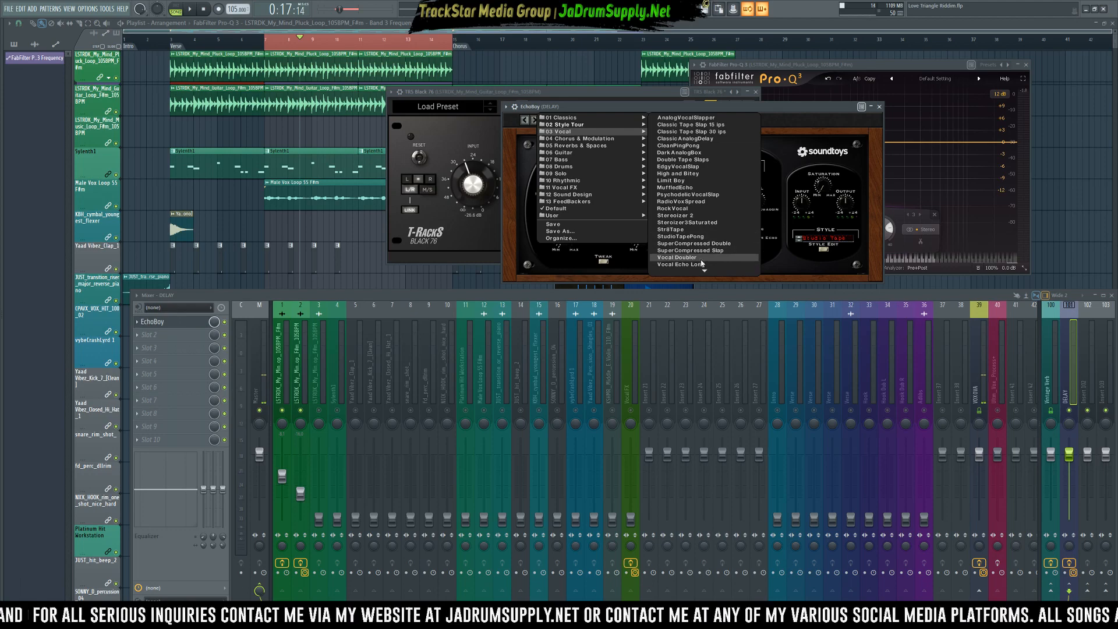
mouse_move(704, 271)
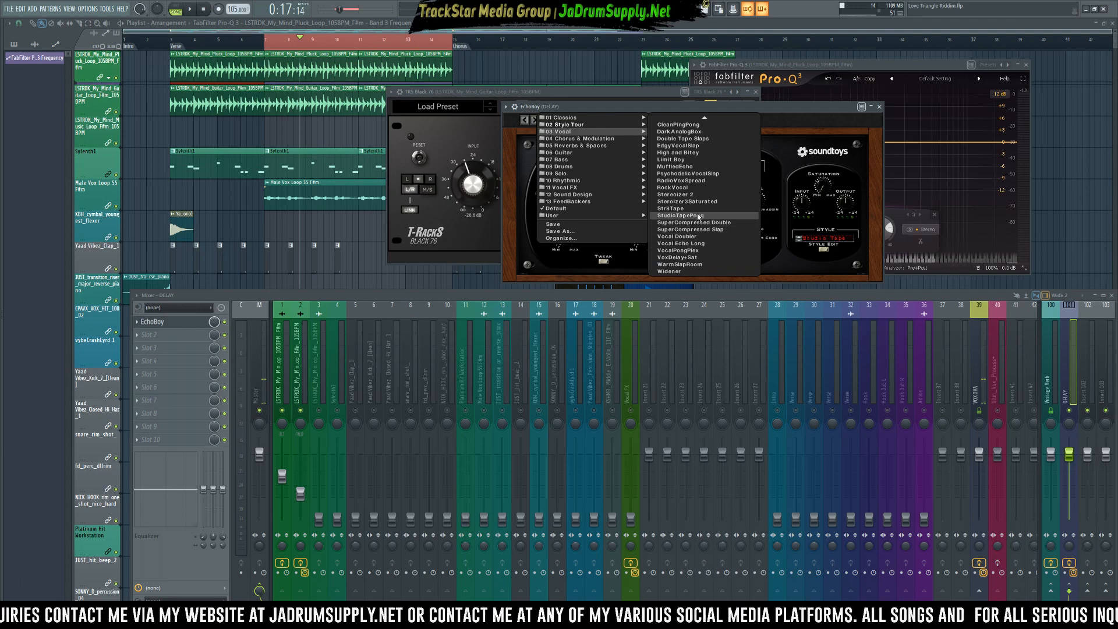
left_click(681, 181)
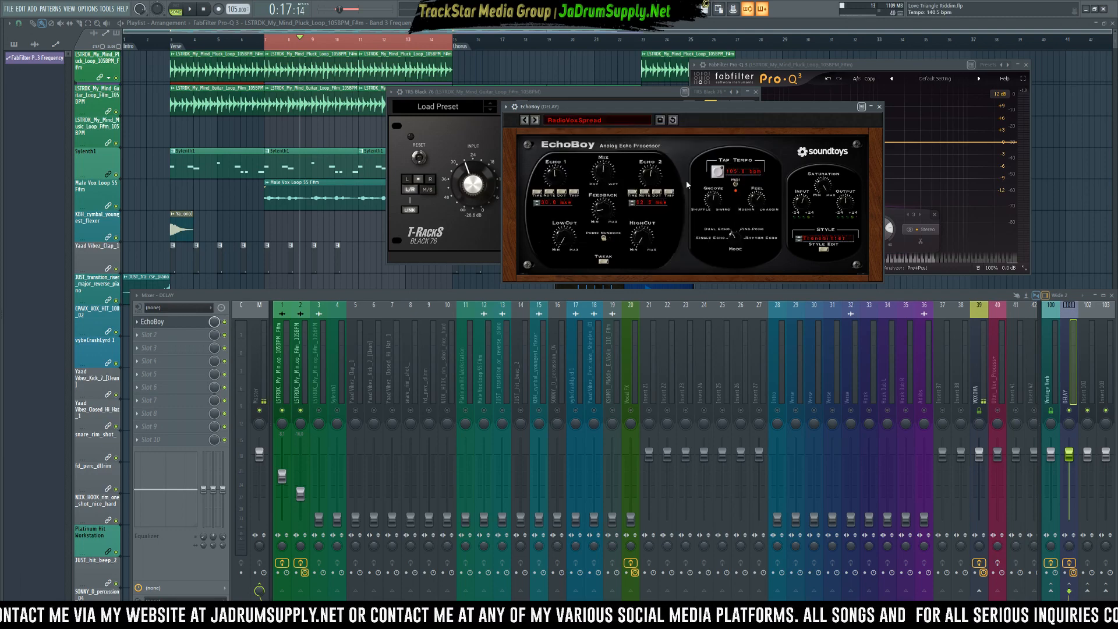
- Select the guitar loop's mixer track and play the section to audition the new delay preset
left_click(281, 341)
left_click(299, 402)
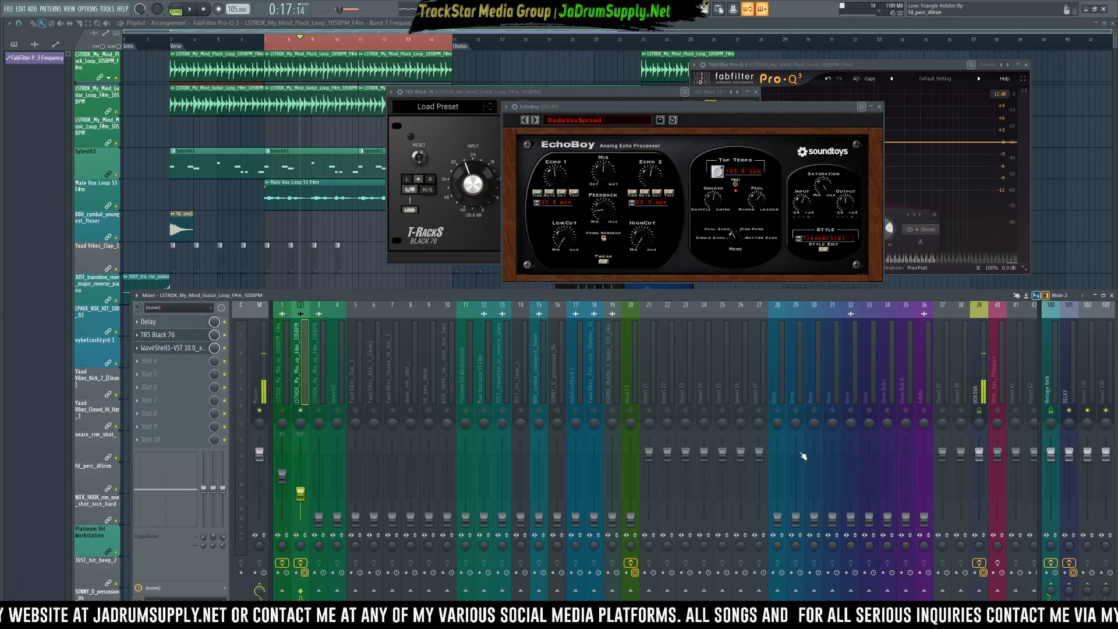
key("space")
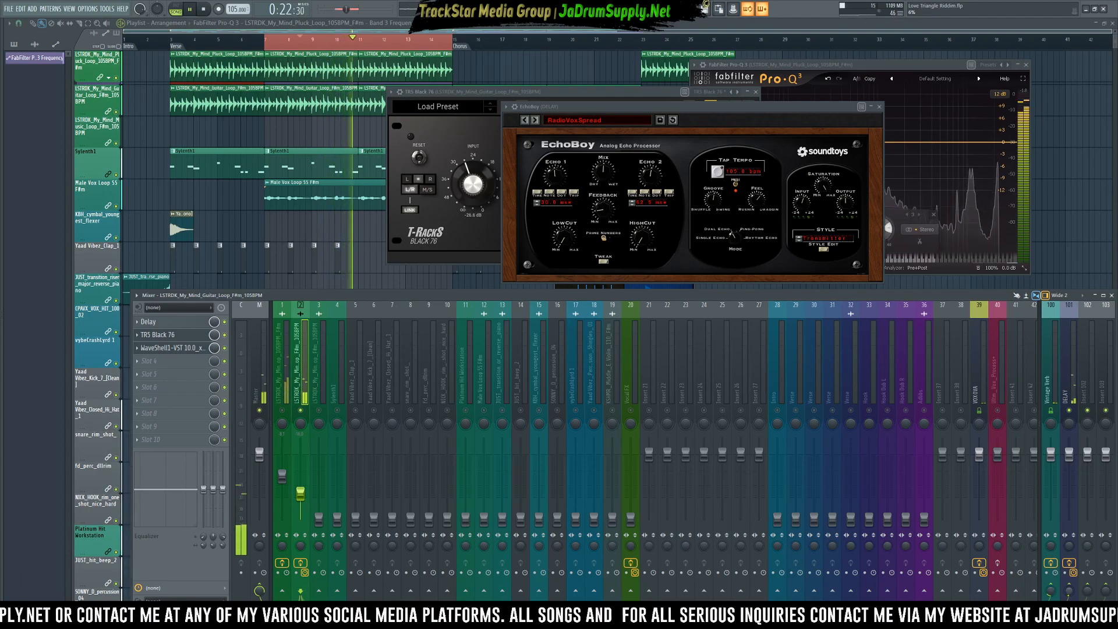
- Load the Soundtoys PanMan auto-panner in the DELAY track's second slot and move its window over EchoBoy
left_click(1067, 395)
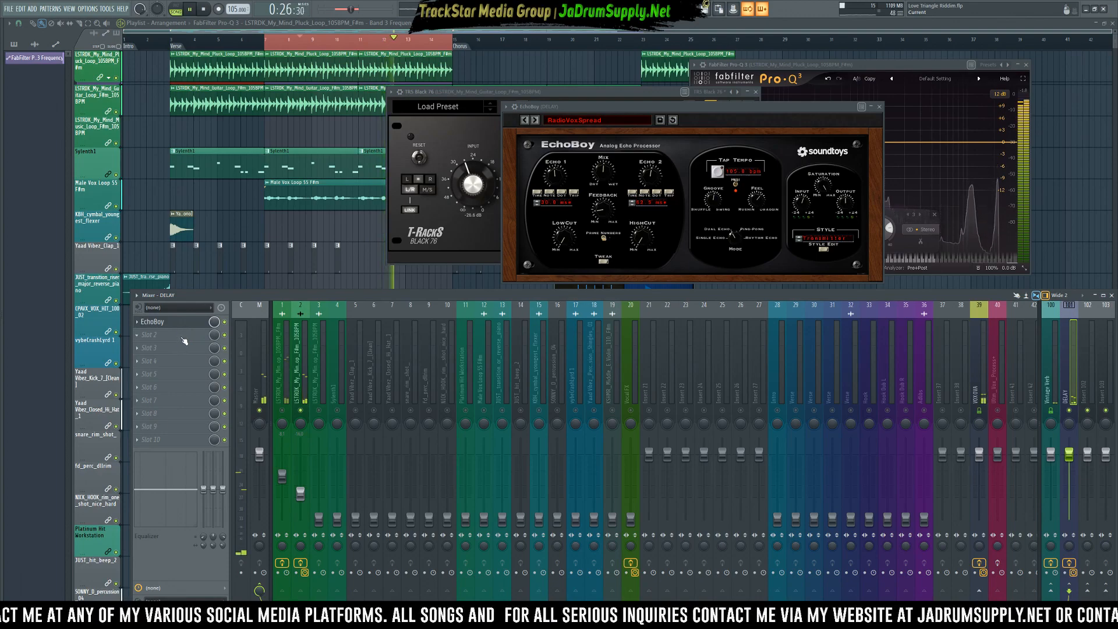
left_click(169, 335)
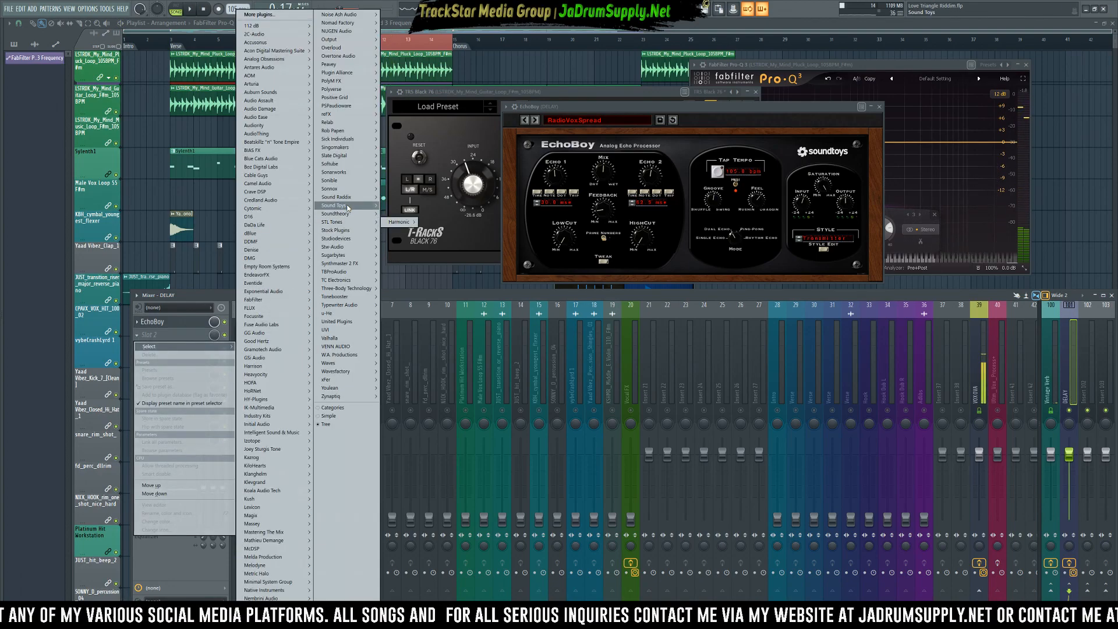
mouse_move(360, 208)
mouse_move(405, 210)
mouse_move(406, 252)
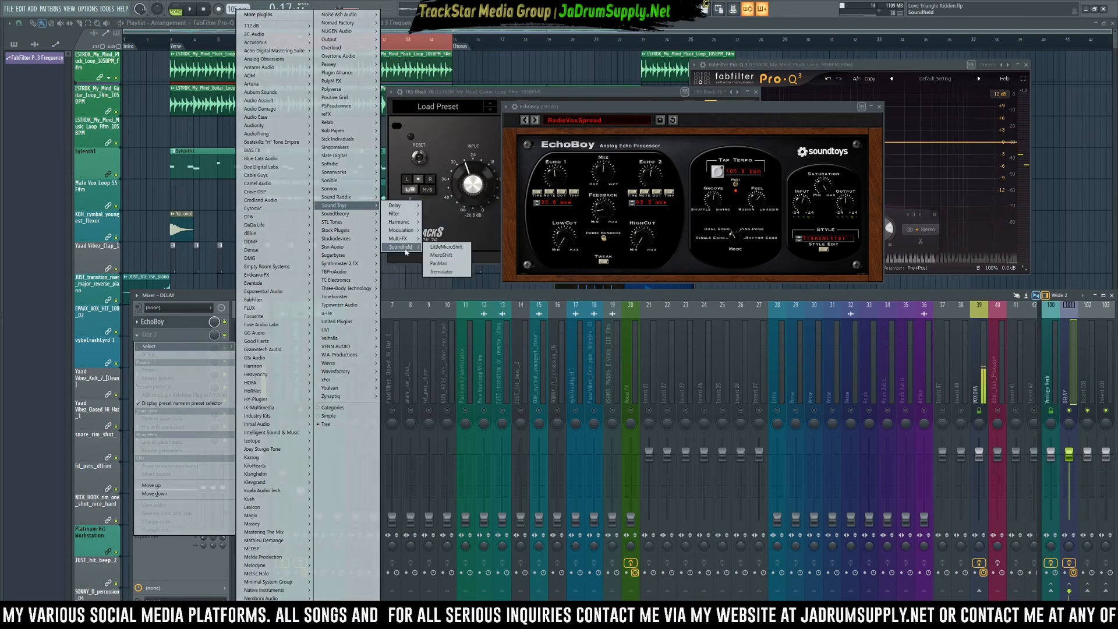
left_click(451, 265)
left_click_drag(187, 122, 623, 114)
- During playback, load PanMan's Pendulum Pan preset from the Basic Panning category
key("space")
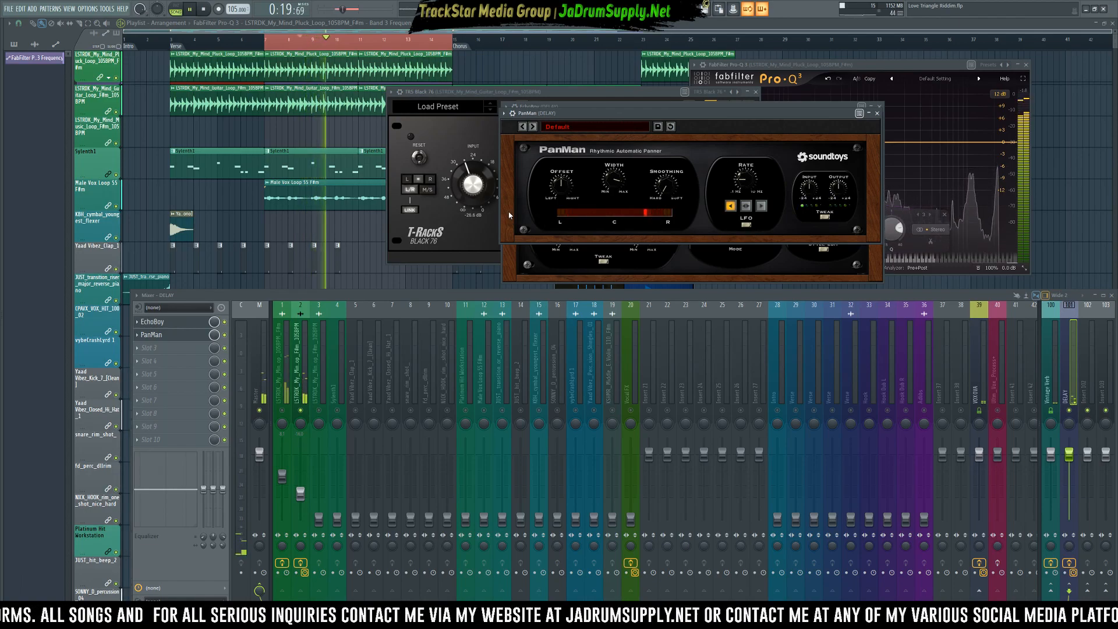
left_click(564, 129)
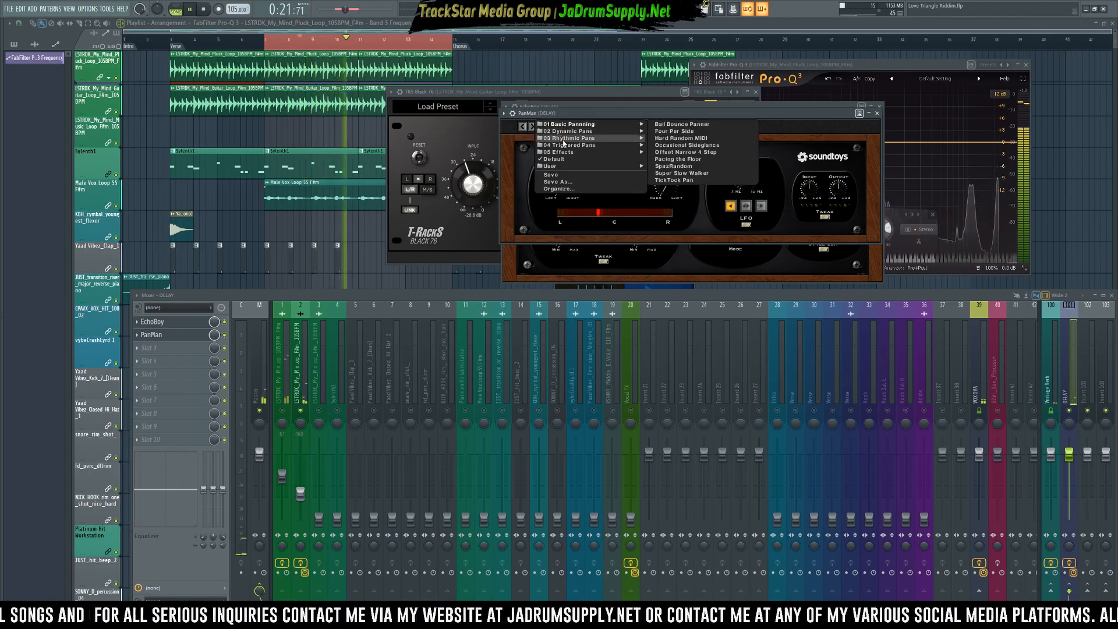
mouse_move(587, 139)
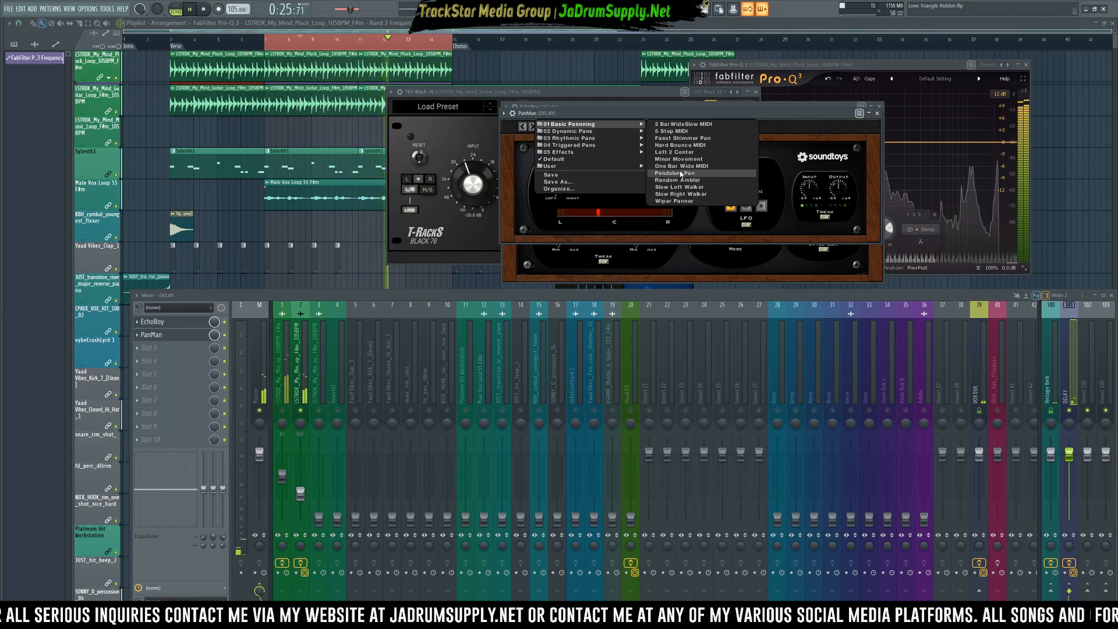
left_click(676, 173)
- Adjust PanMan's smoothing, width and rate while auditioning the guitar loop
left_click_drag(668, 194, 649, 118)
left_click_drag(615, 187, 612, 183)
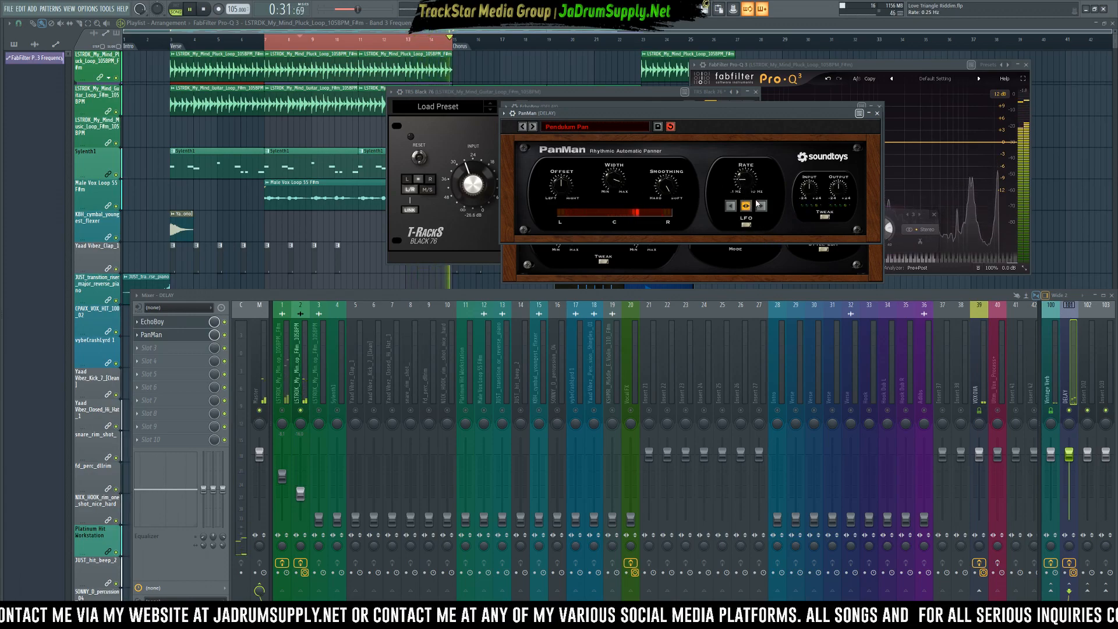
left_click_drag(746, 180, 750, 193)
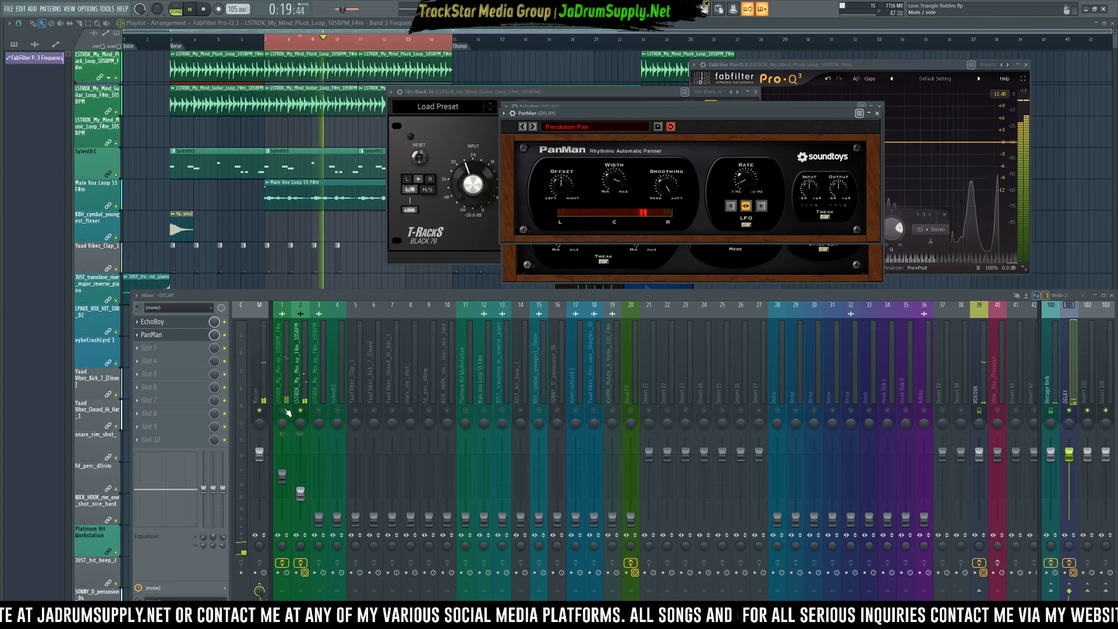
left_click(302, 389)
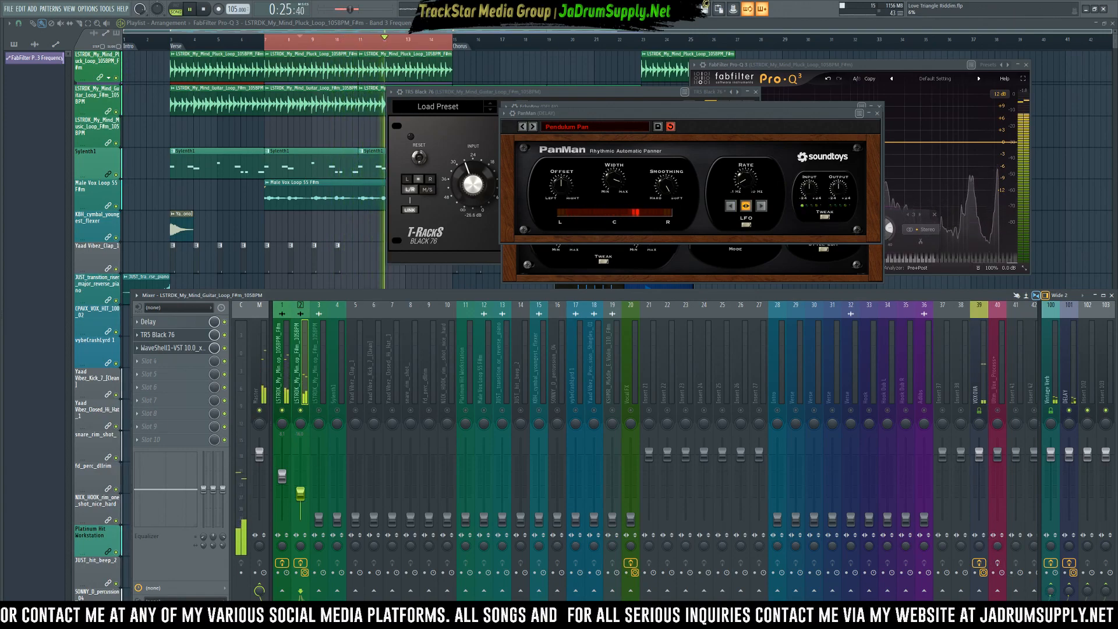
- Close the open plugin windows and set the playlist's playback range to the chorus, bars 15 to 23
left_click(314, 394)
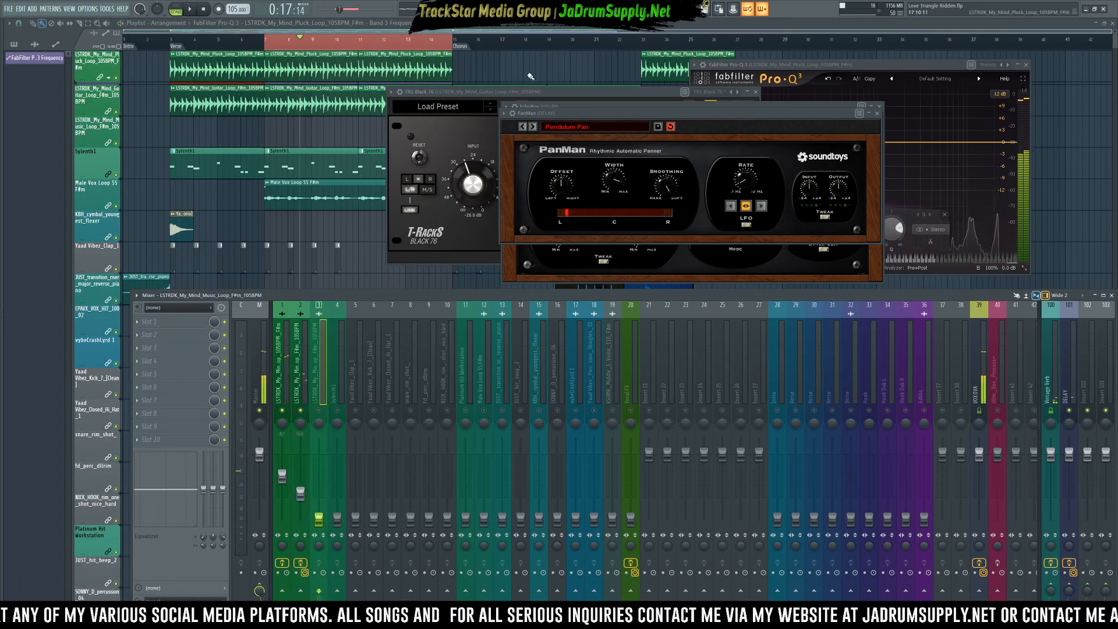
left_click_drag(569, 95, 807, 104)
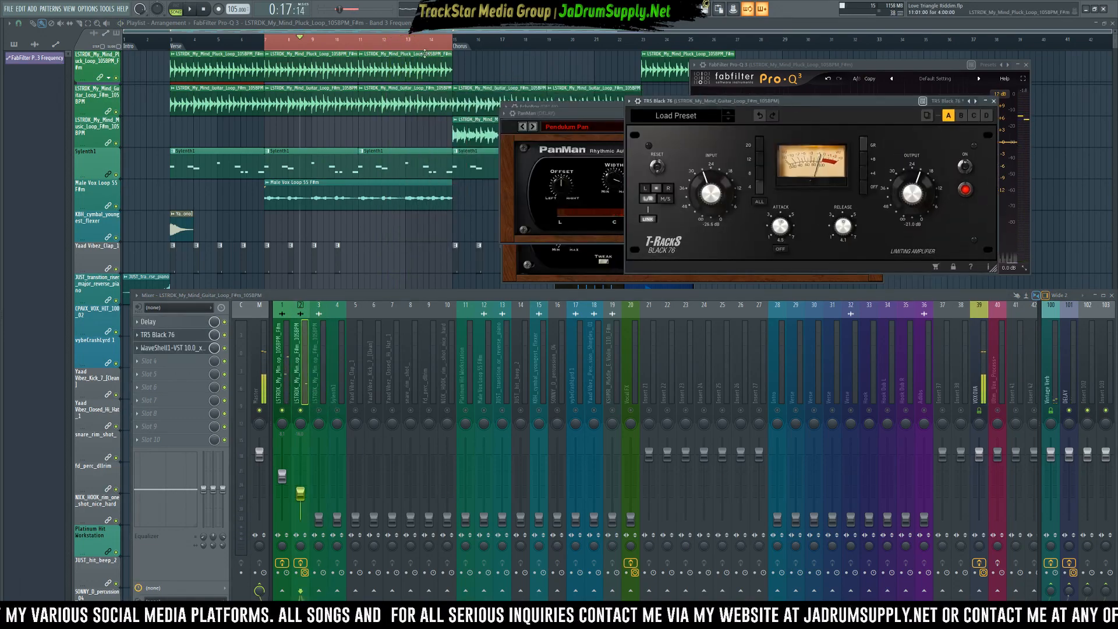
key("F12")
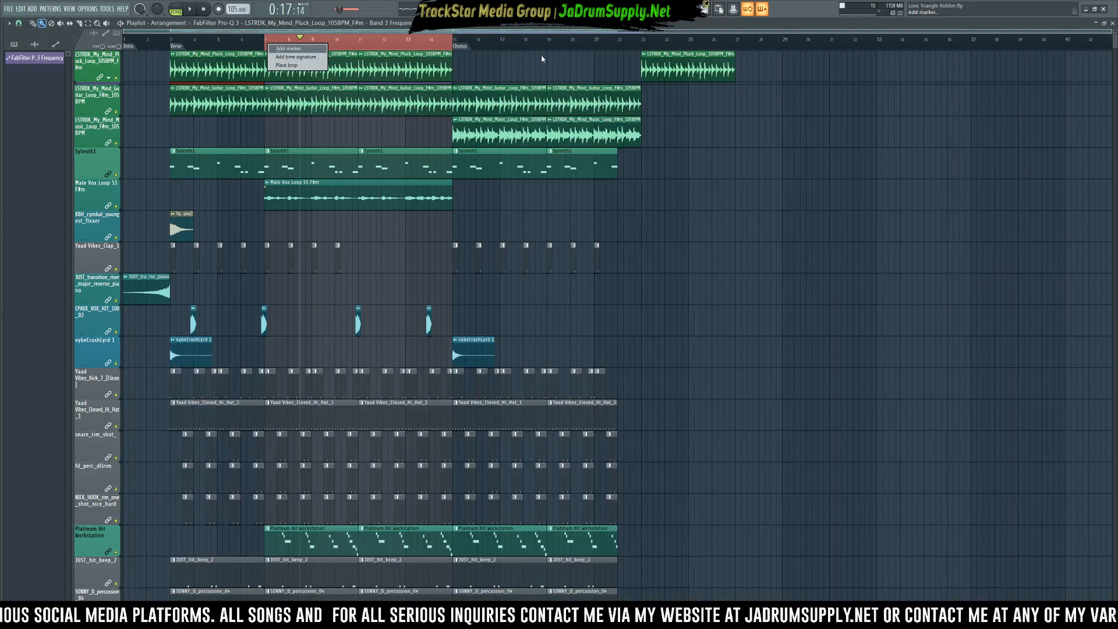
left_click_drag(643, 45, 530, 52)
key("ctrl+d")
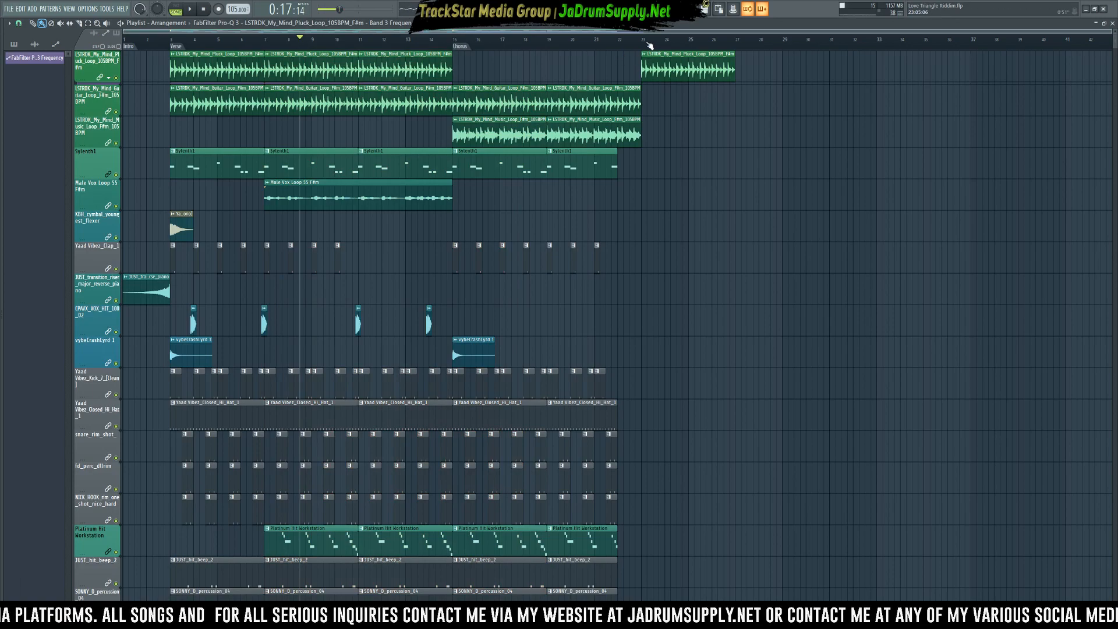
left_click_drag(643, 42, 452, 42)
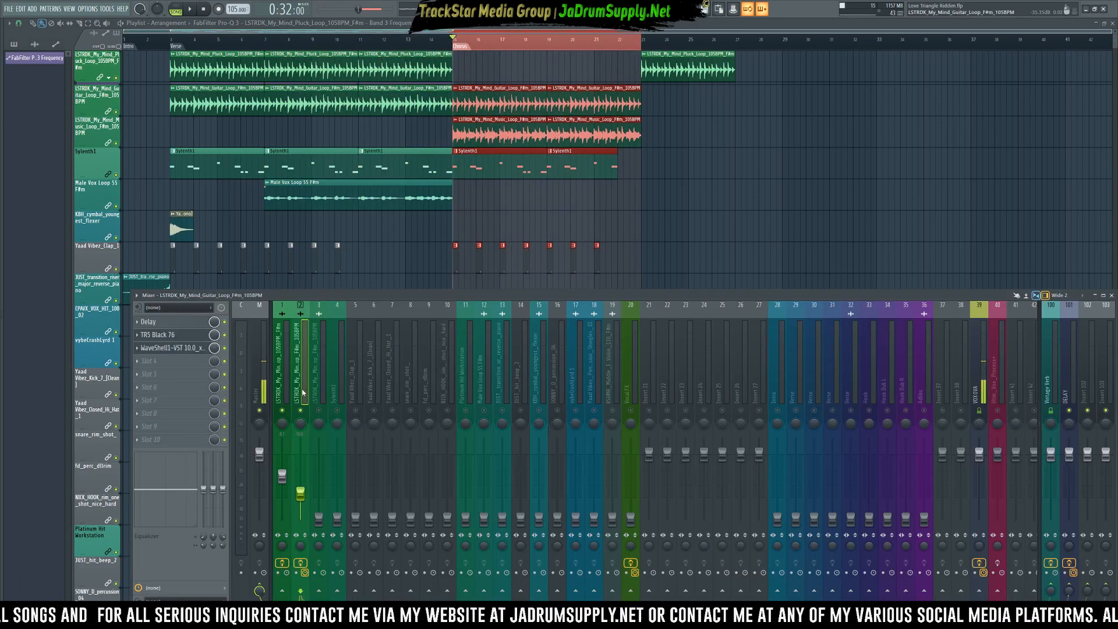
- Enable the music loop's mixer track and raise its fader to near the pluck loop's level during playback
left_click(322, 385)
key("space")
left_click(318, 411)
key("space")
left_click_drag(321, 518, 319, 484)
- Copy the pluck loop's 23% Vintage Verb send level and paste it onto the music loop track's send
key("Left")
key("Left")
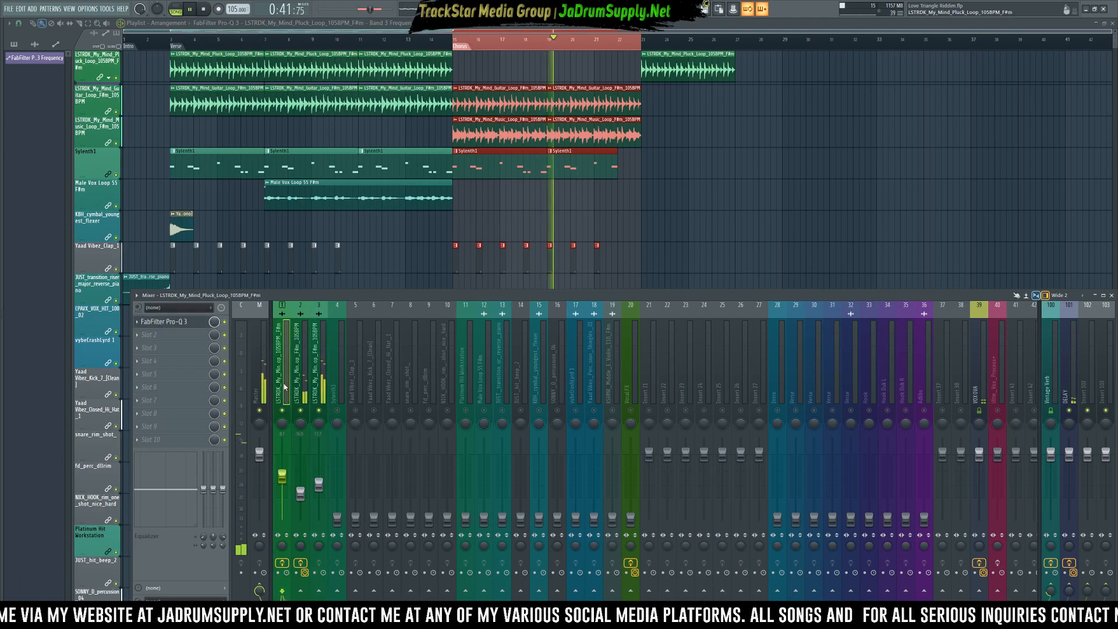
right_click(1045, 479)
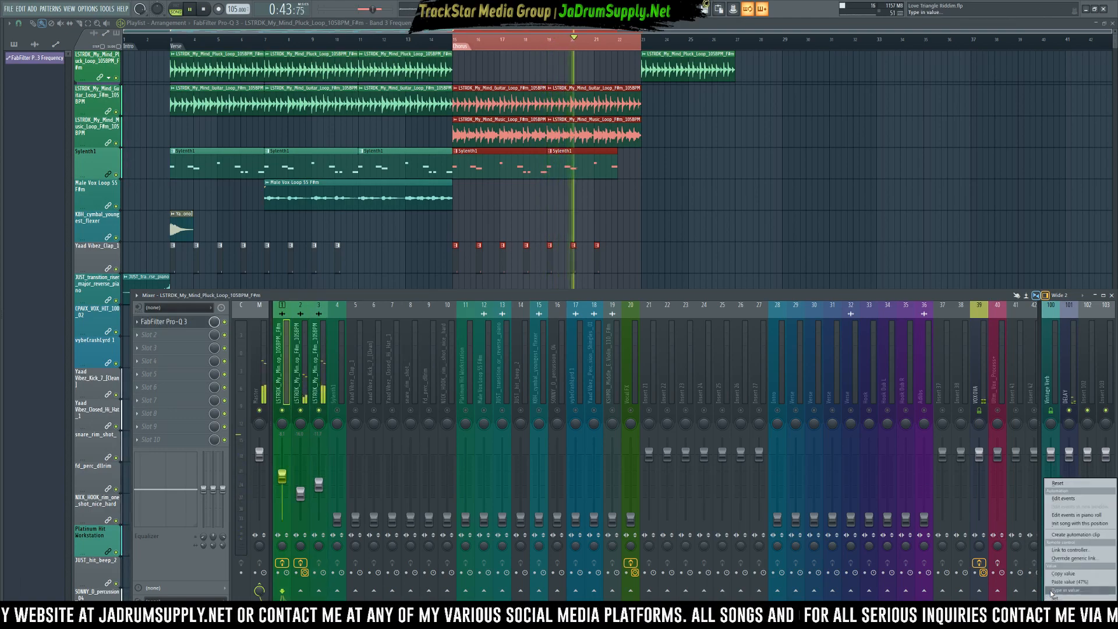
left_click(1058, 575)
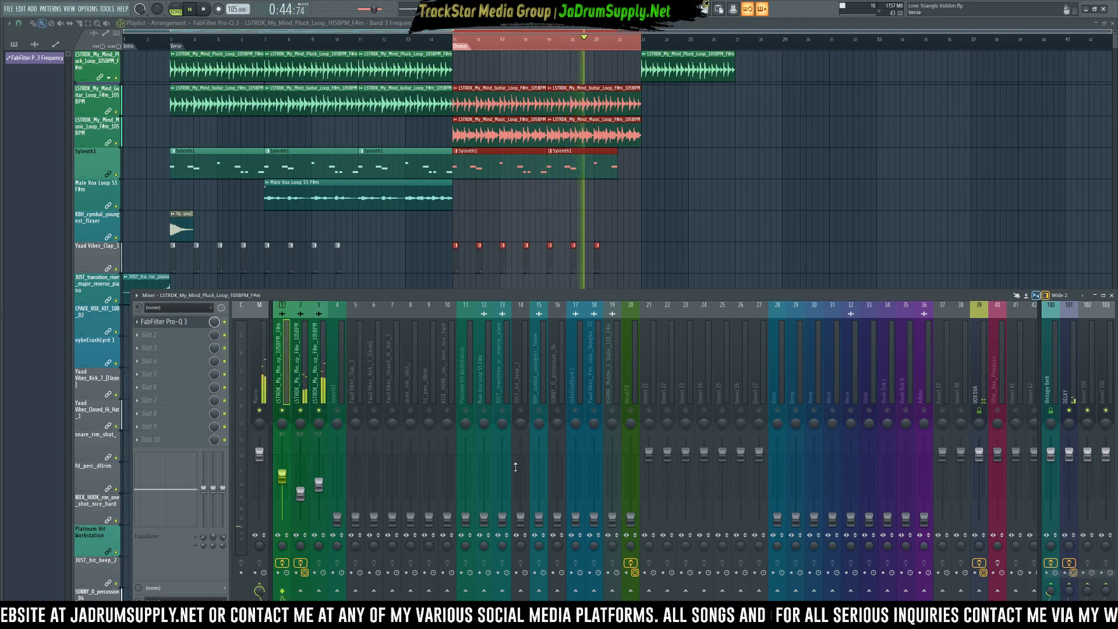
left_click(326, 391)
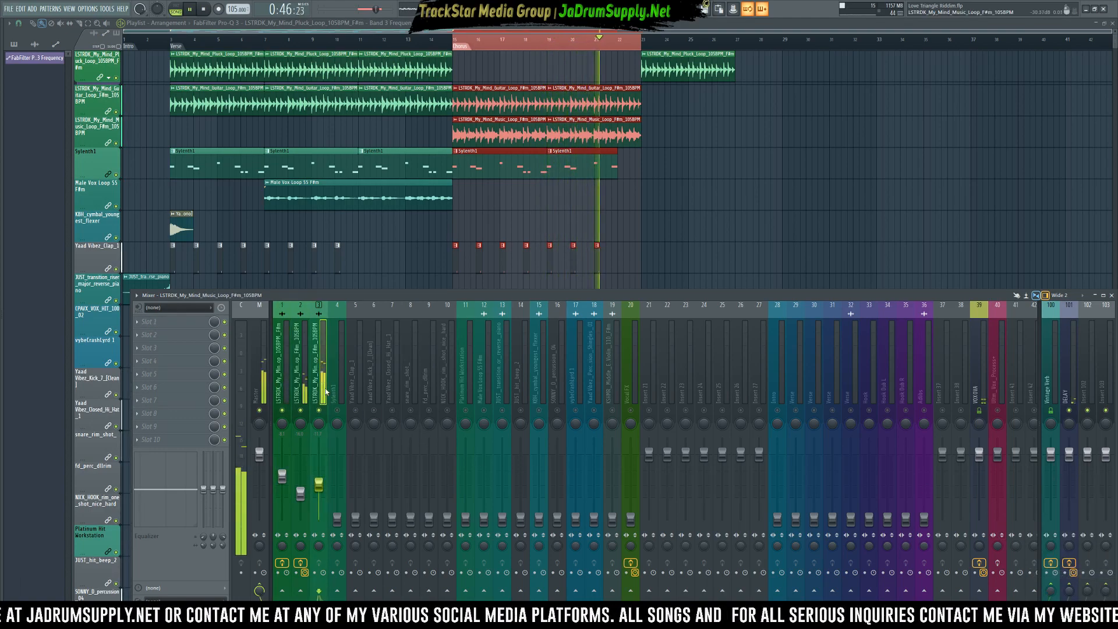
right_click(1053, 597)
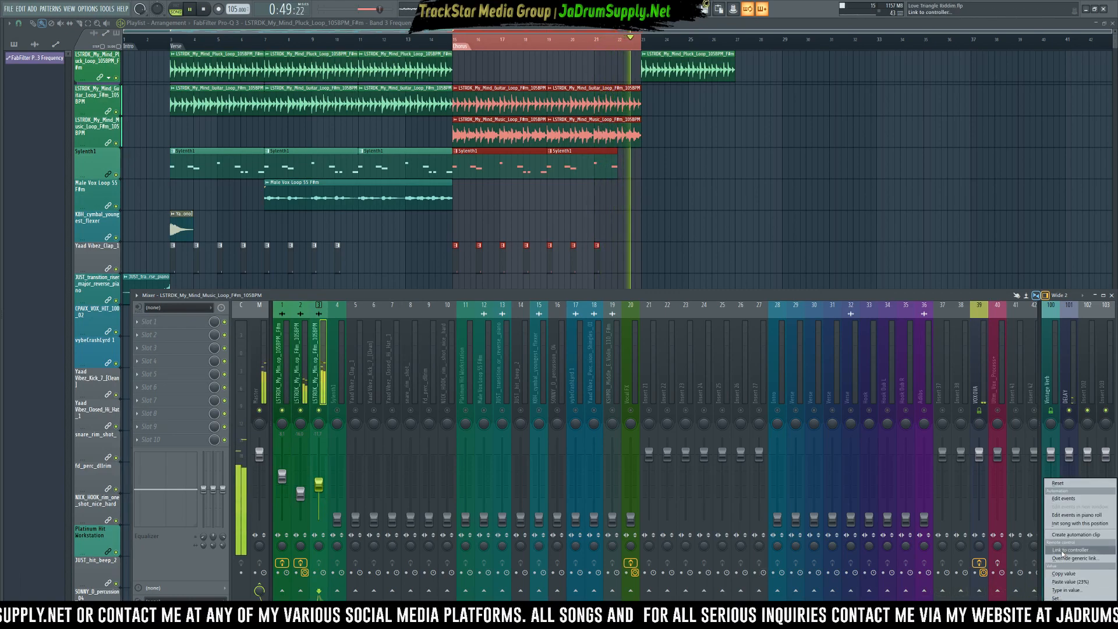
left_click(1048, 583)
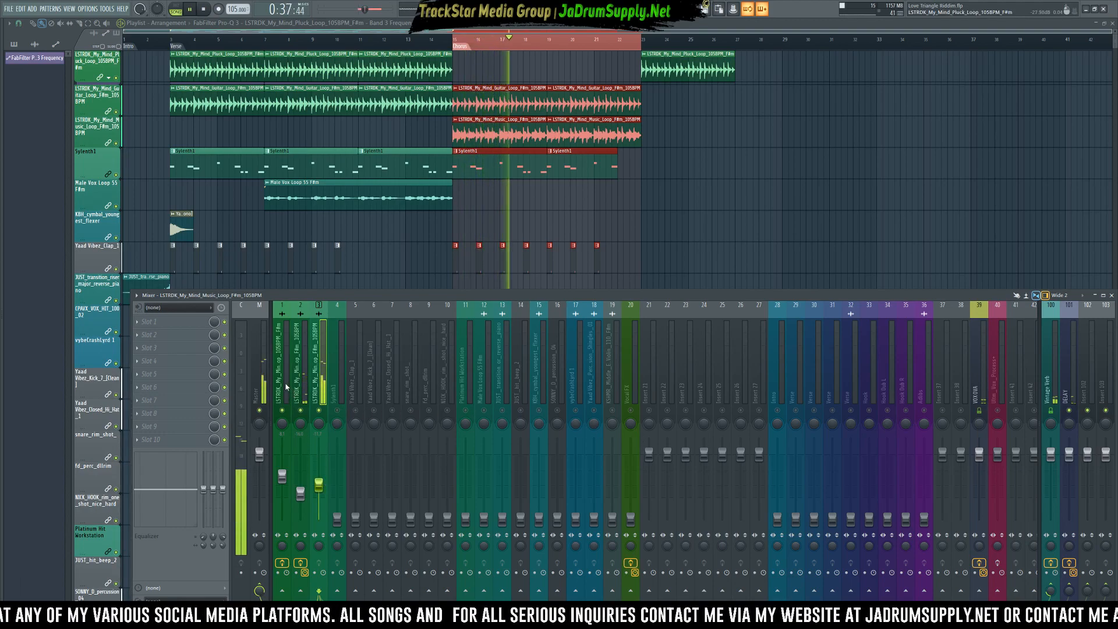
- Set the playlist's playback range to bars 13 to 17 and play the transition into the chorus
key("space")
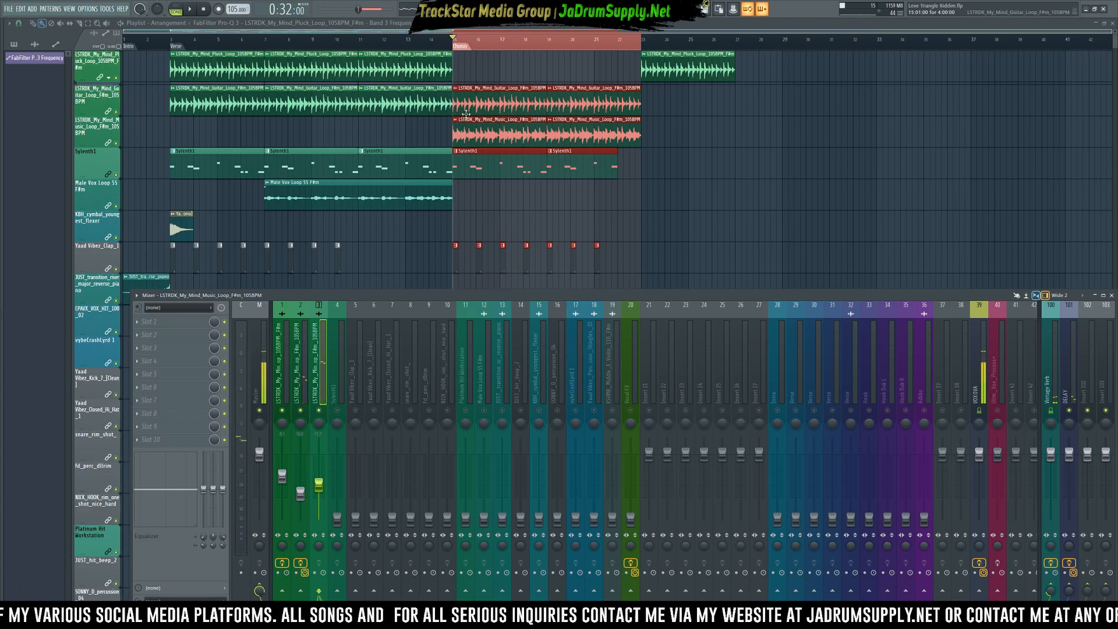
key("F9")
mouse_move(452, 41)
left_mouse_down()
mouse_move(430, 42)
mouse_move(499, 43)
left_mouse_up()
right_click(419, 44)
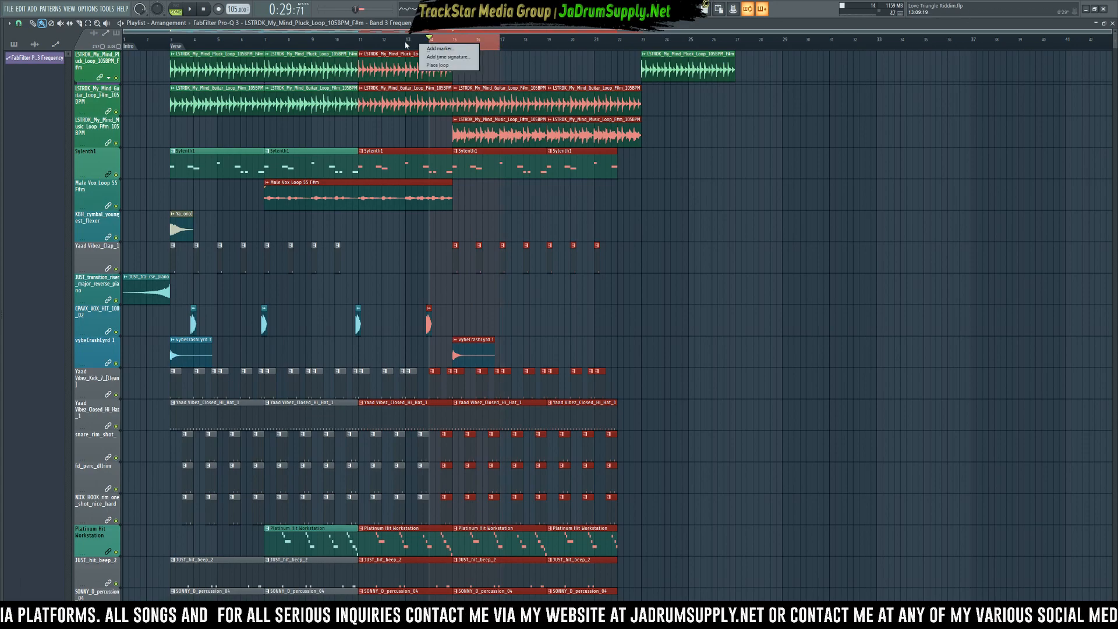
key("Escape")
key("space")
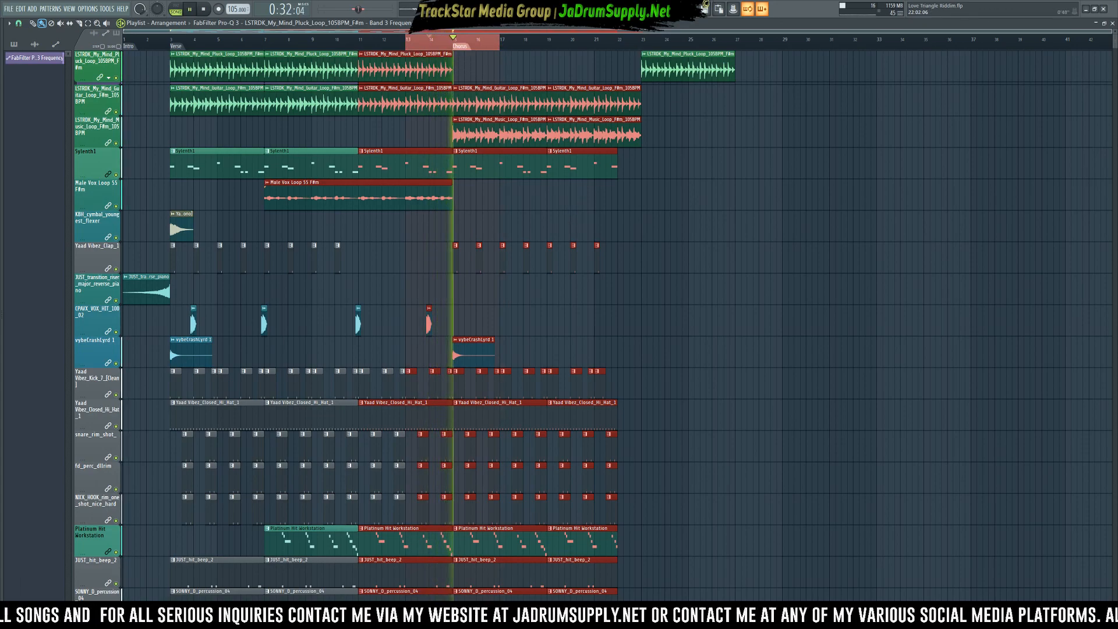
key("space")
- Compare the pluck, guitar and music loop tracks' levels in the mixer while playing the transition into the chorus
key("F9")
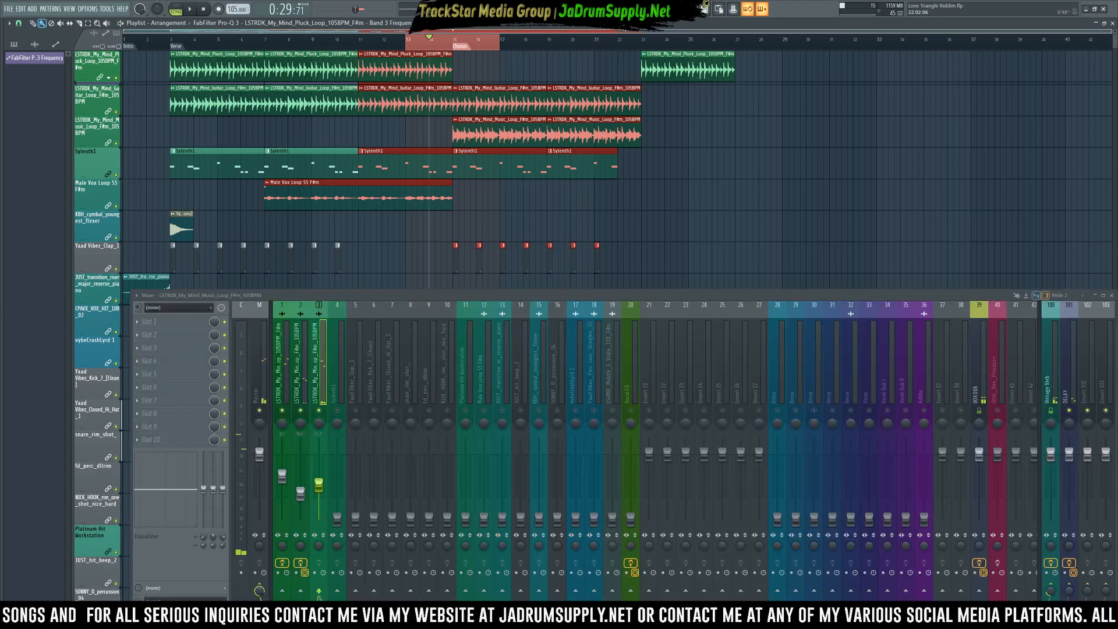
left_click(286, 365)
left_click(316, 364)
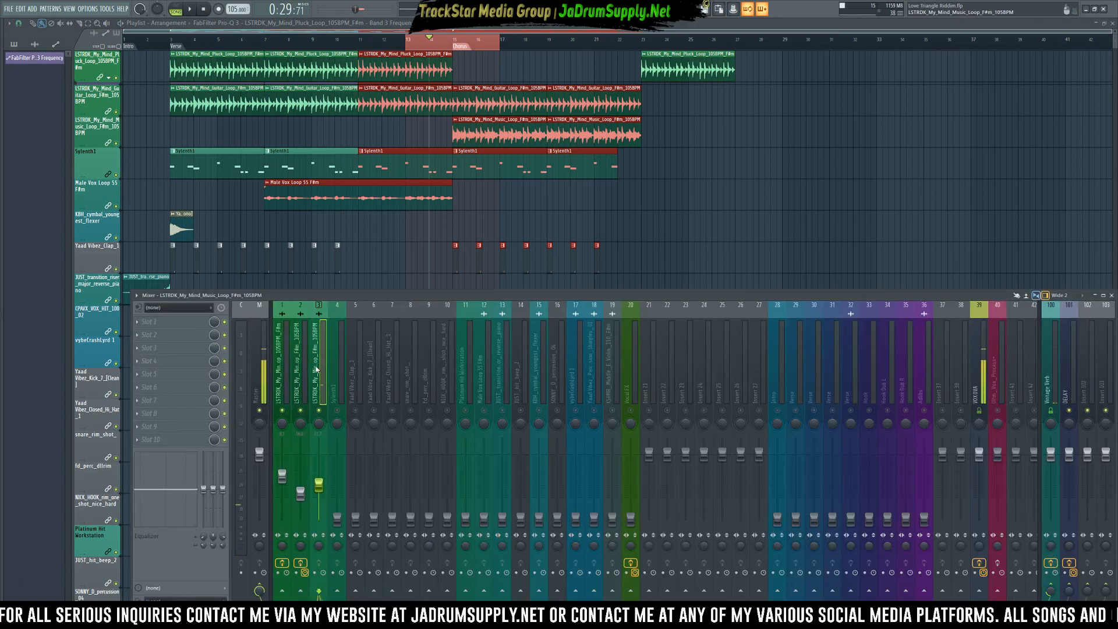
left_click(285, 364)
left_click(301, 362)
left_click(320, 362)
left_click(289, 361)
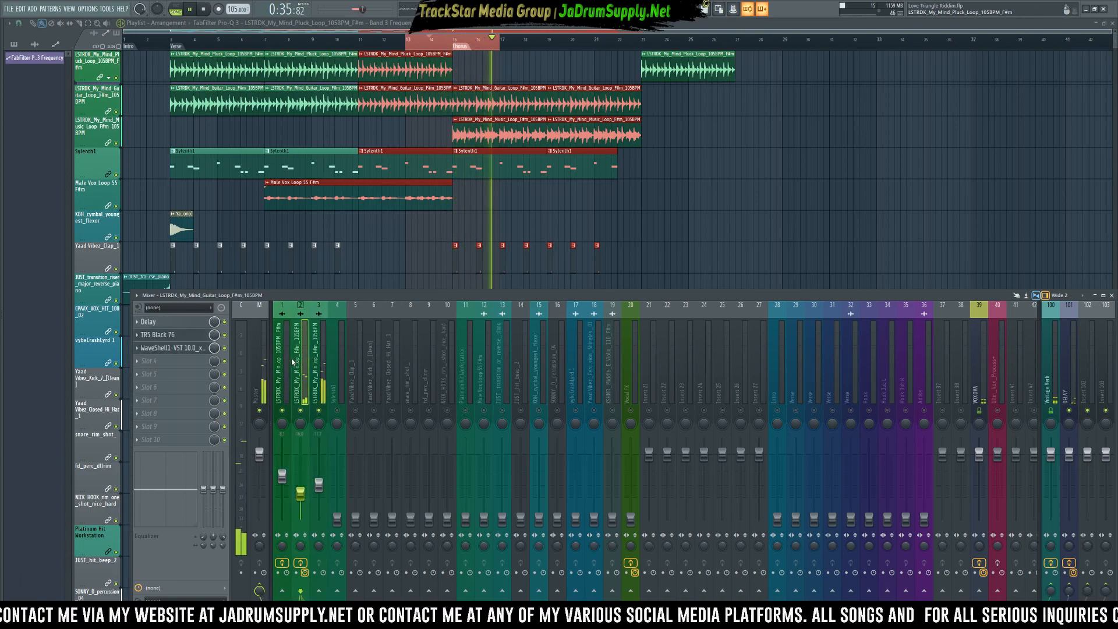
left_click(301, 362)
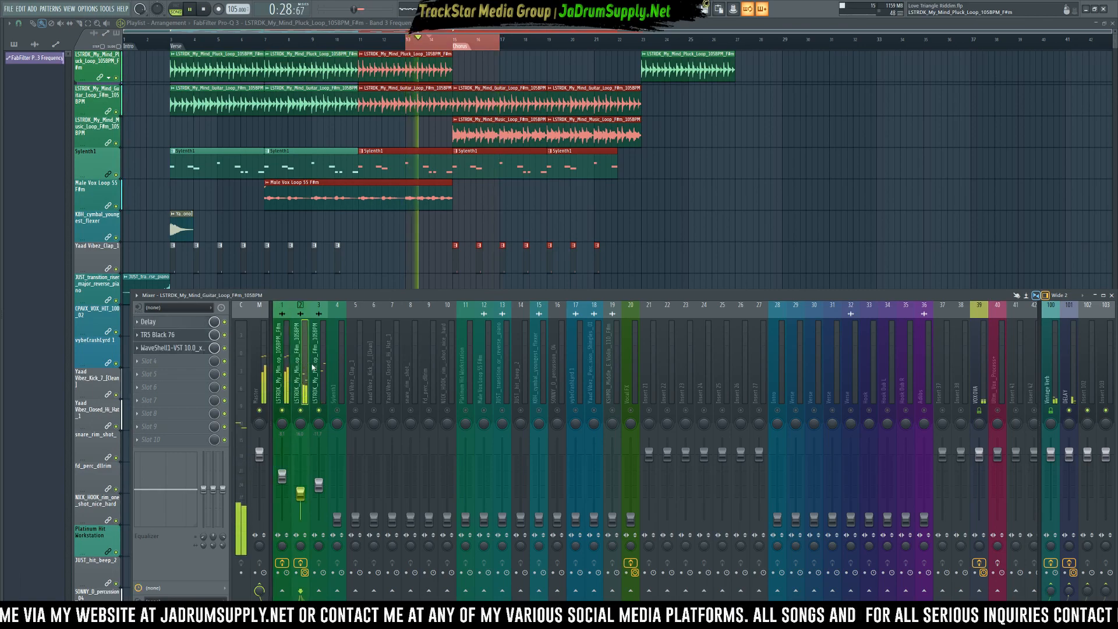
left_click(320, 362)
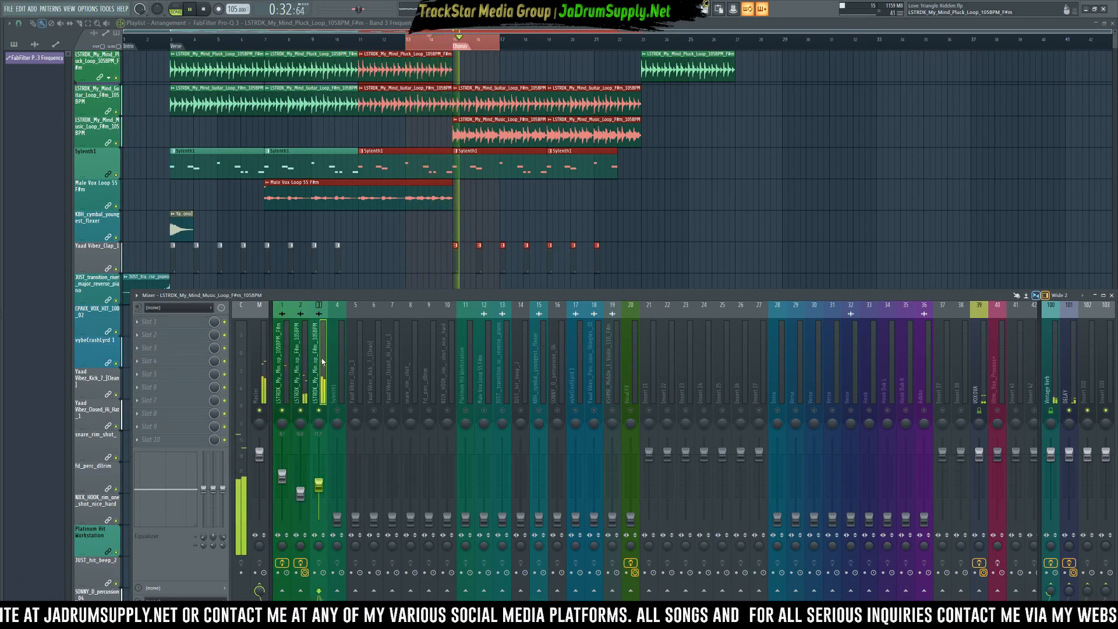
- Enable the Sylenth1 mixer track and raise its fader to about 34% while playing the transition into the chorus
key("space")
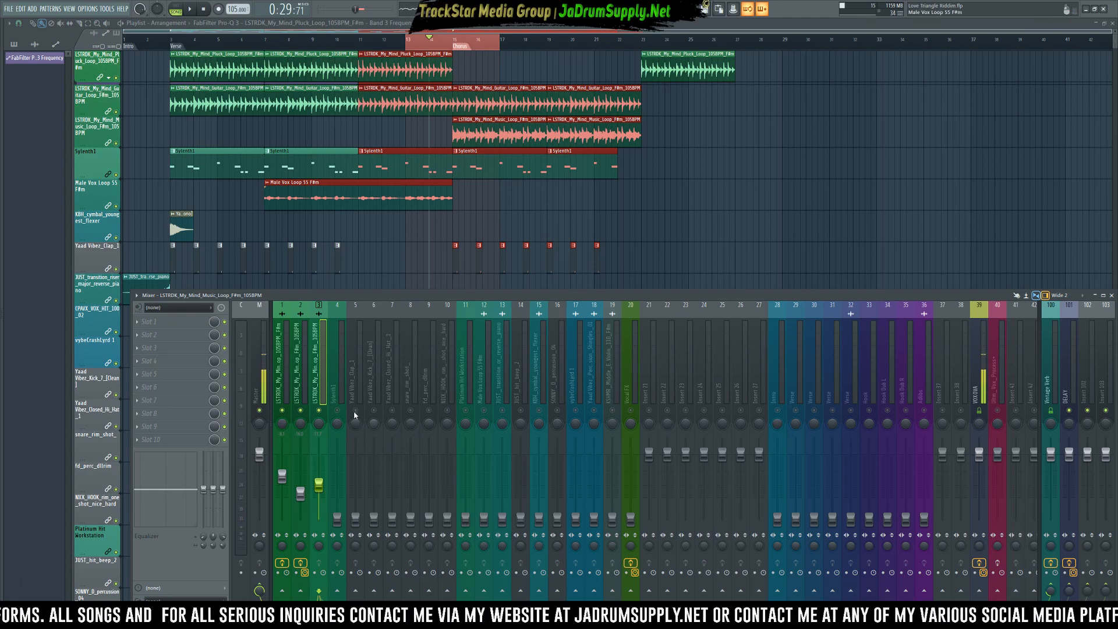
left_click(338, 517)
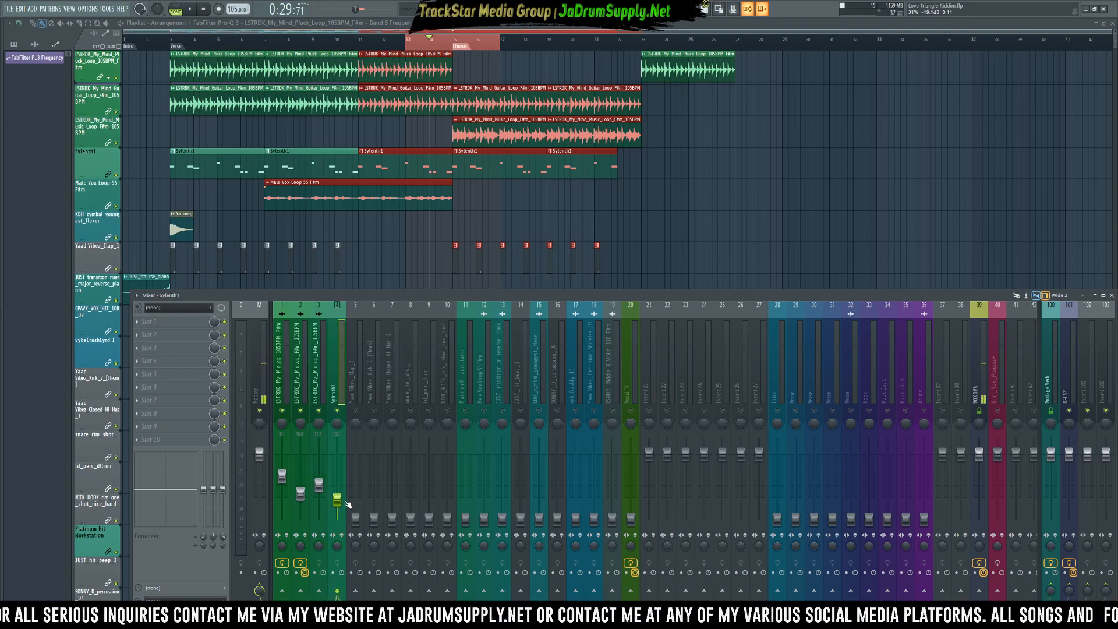
scroll(419, 181, "down", 7)
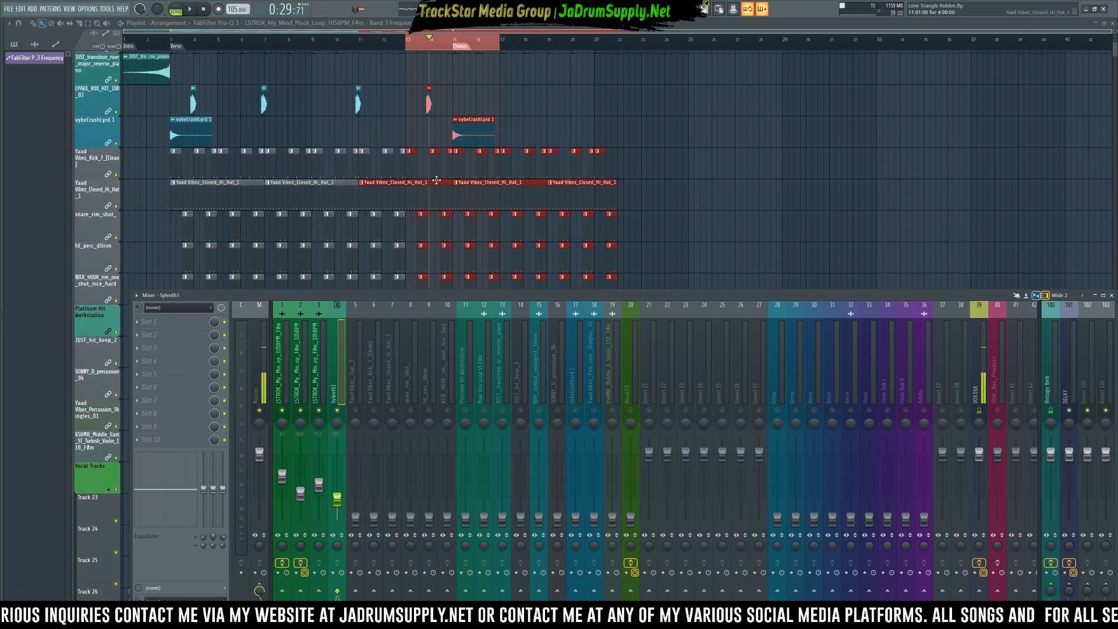
scroll(441, 174, "up", 7)
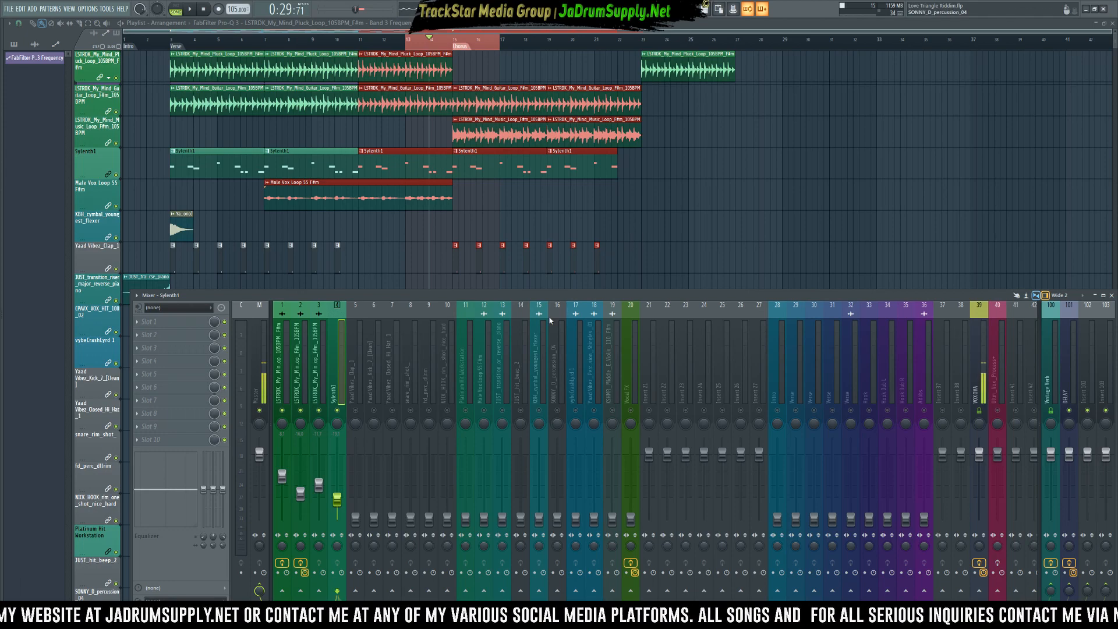
key("space")
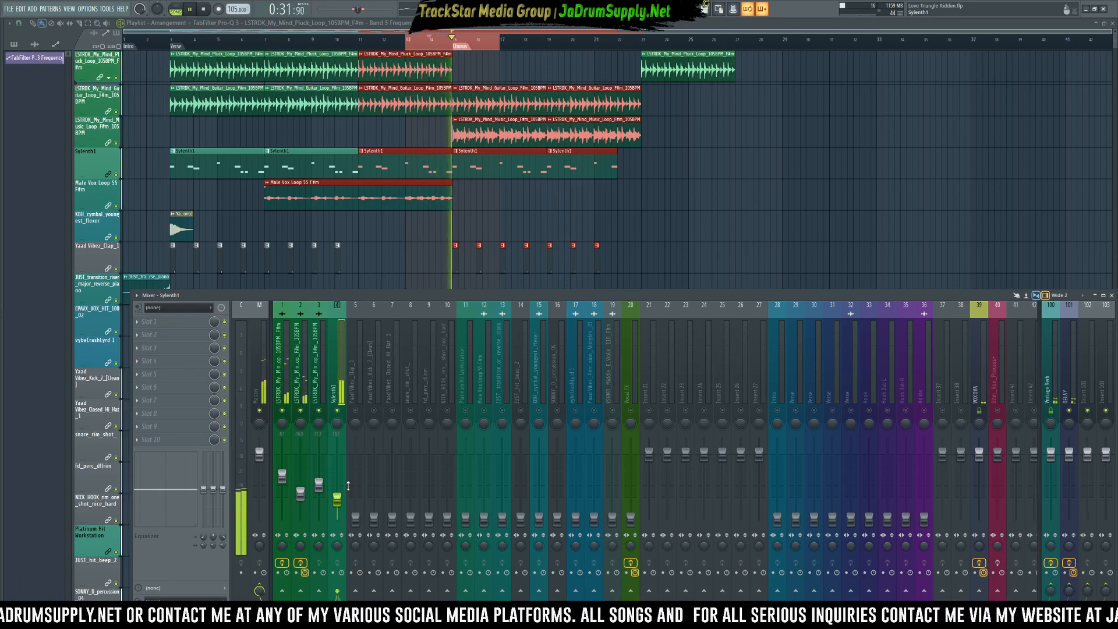
left_click_drag(340, 500, 340, 499)
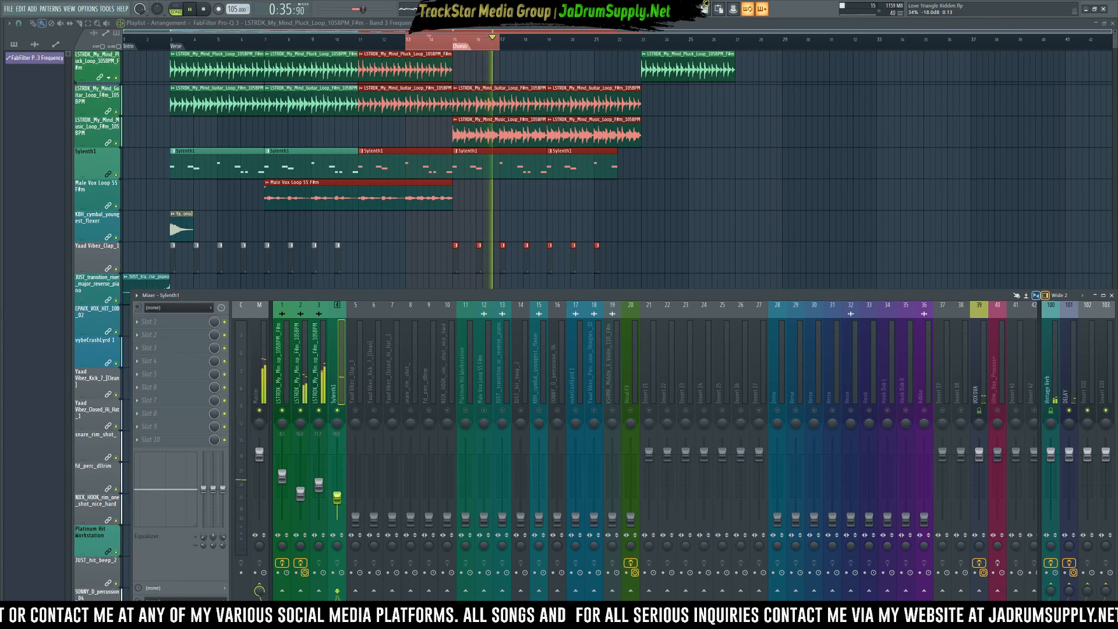
left_click_drag(340, 498, 340, 496)
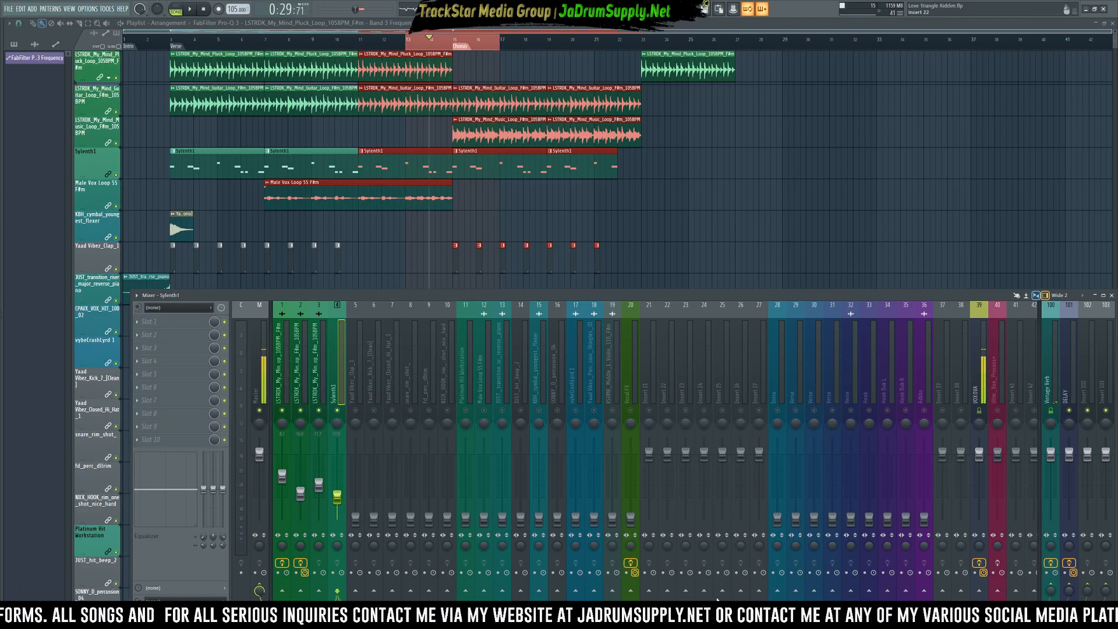
- Route the Sylenth1 track to mixer insert 25 and name that insert Bass Aux
right_click(723, 573)
left_click(743, 580)
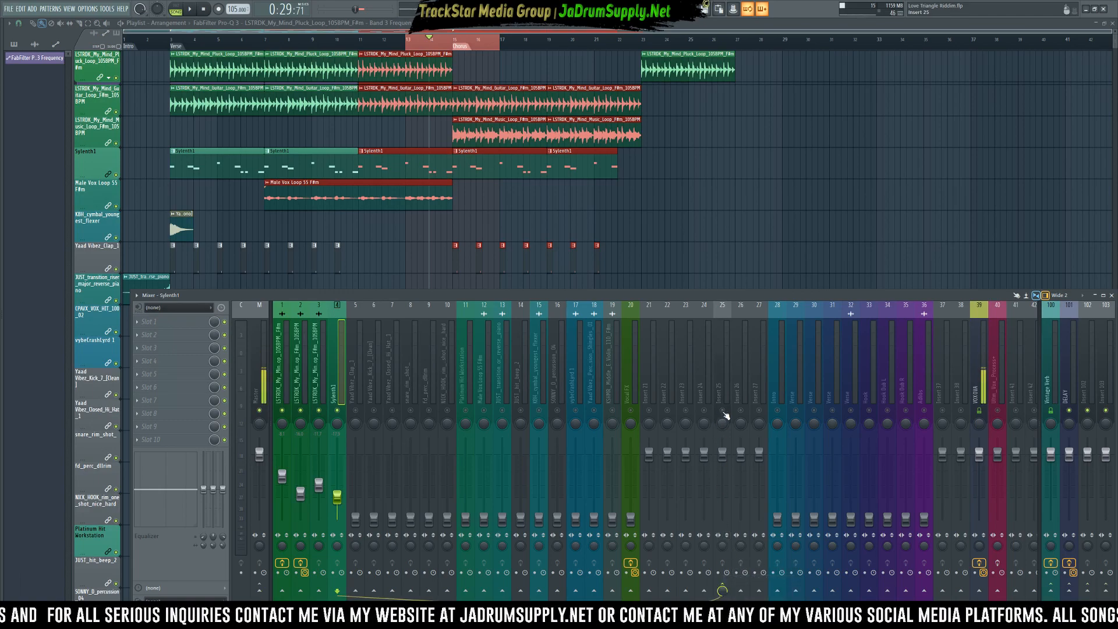
right_click(723, 304)
left_click(766, 313)
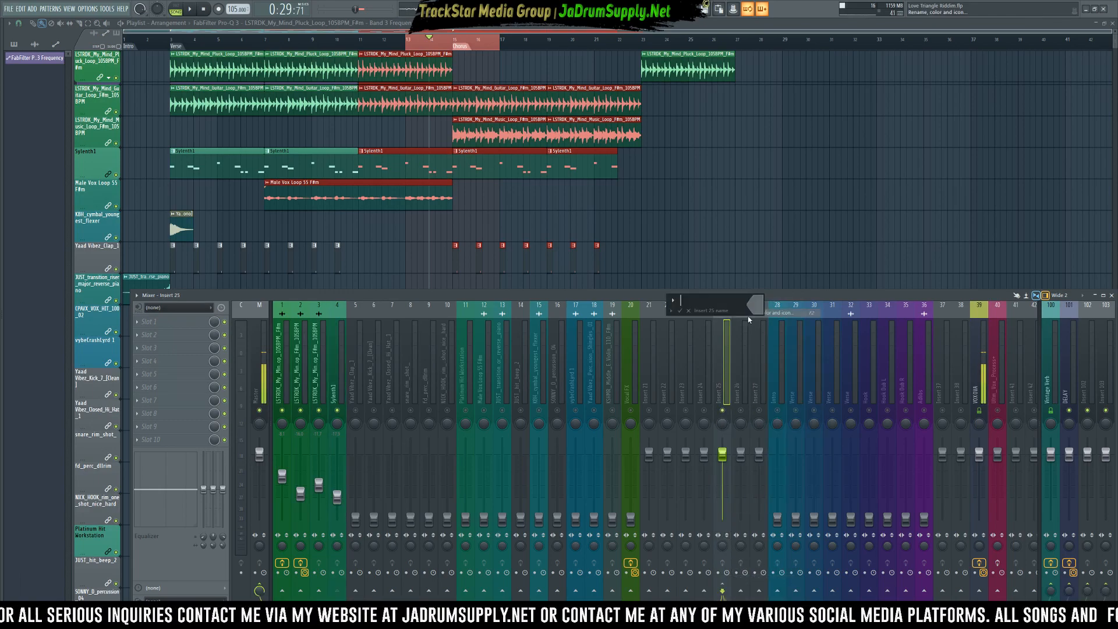
type("BASS")
key("ctrl+a")
type("Ab")
key("ctrl+a")
type("b")
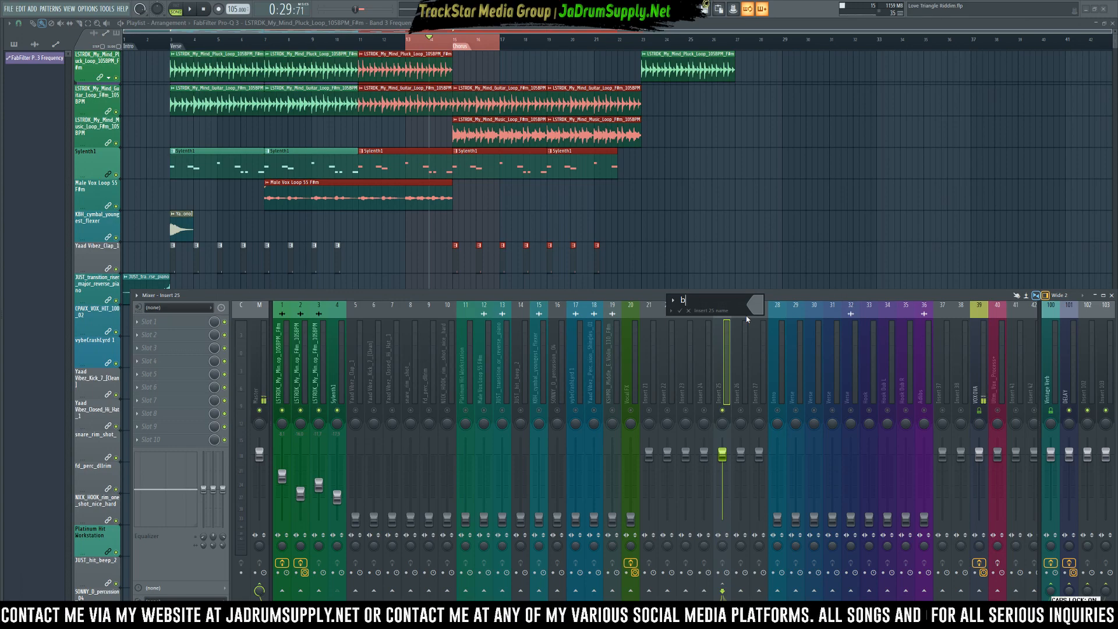
key("ctrl+a")
key("Caps_Lock")
type("Ba")
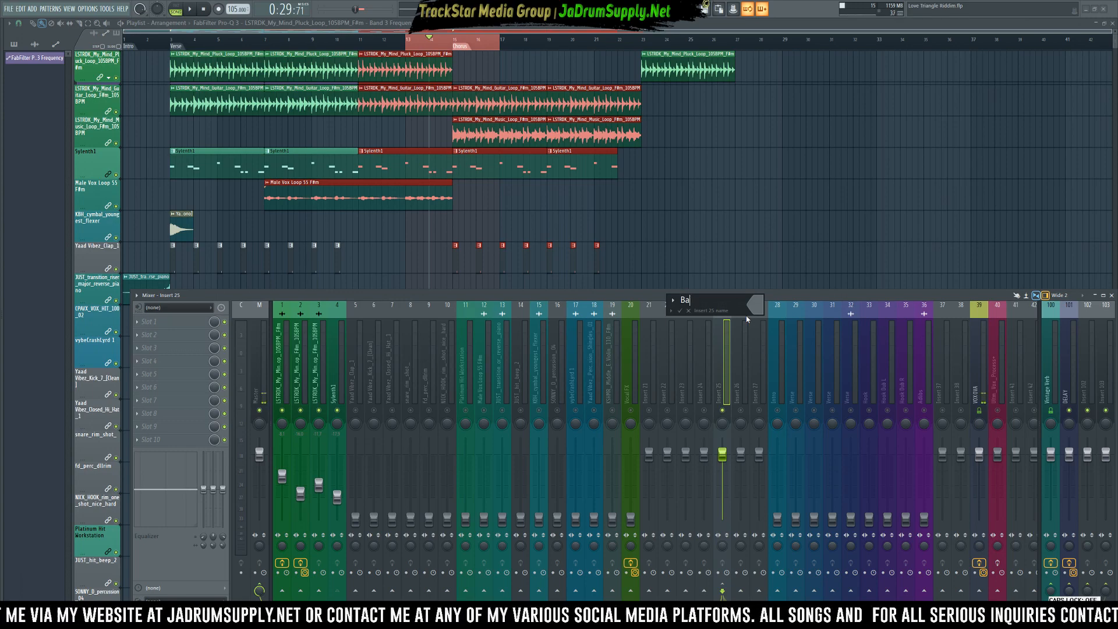
type("ss Aux")
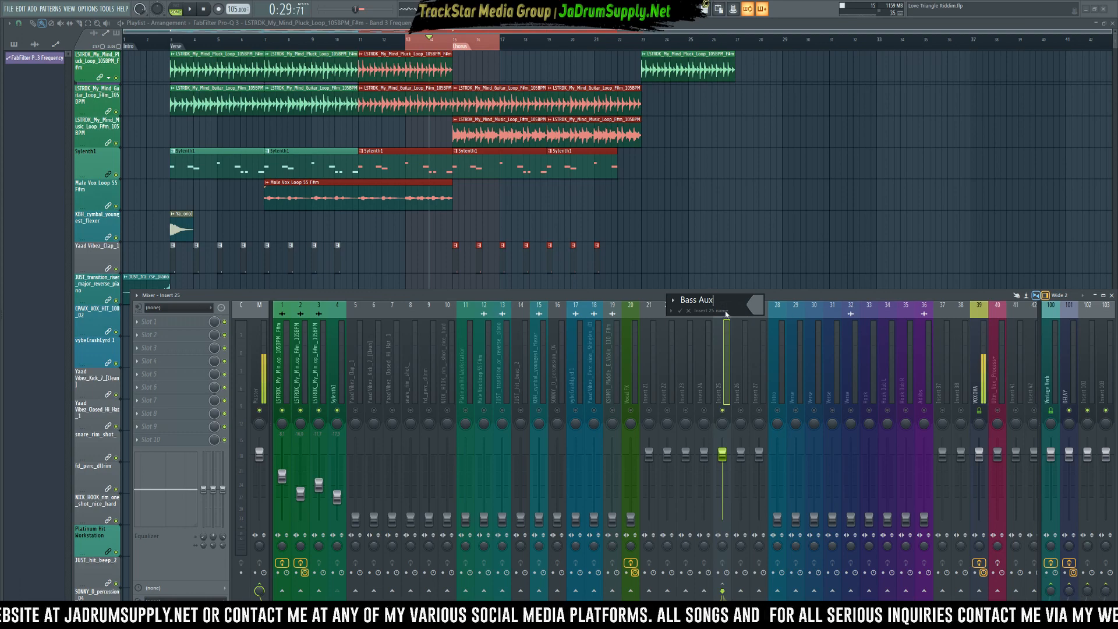
- Color the Bass Aux insert green and check the Sylenth1 track's routing to it
left_click(755, 305)
left_click(790, 299)
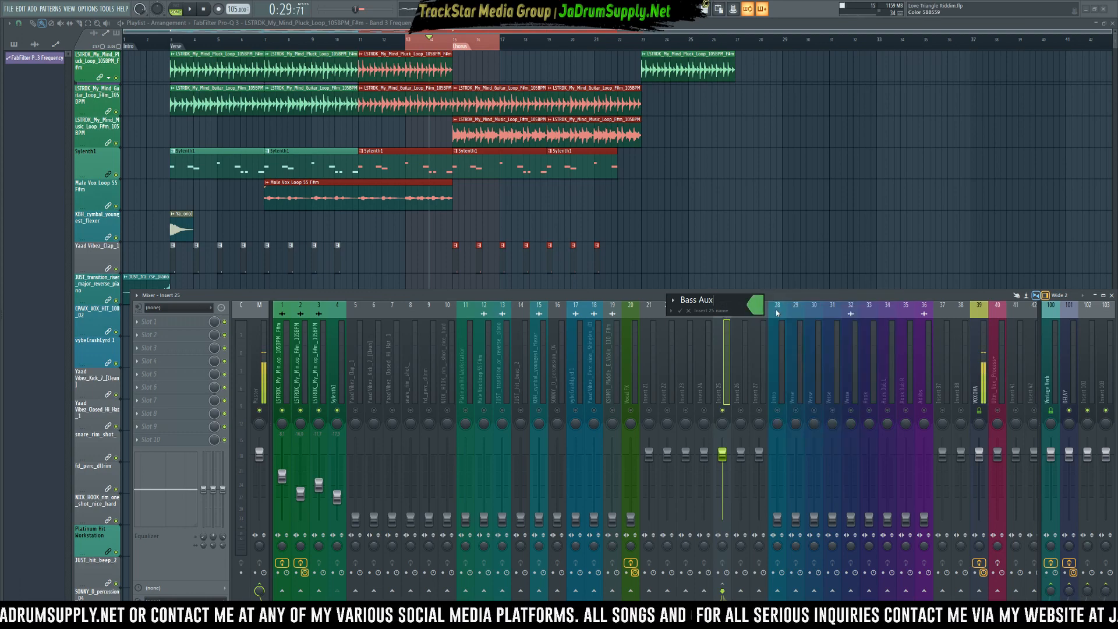
key("Return")
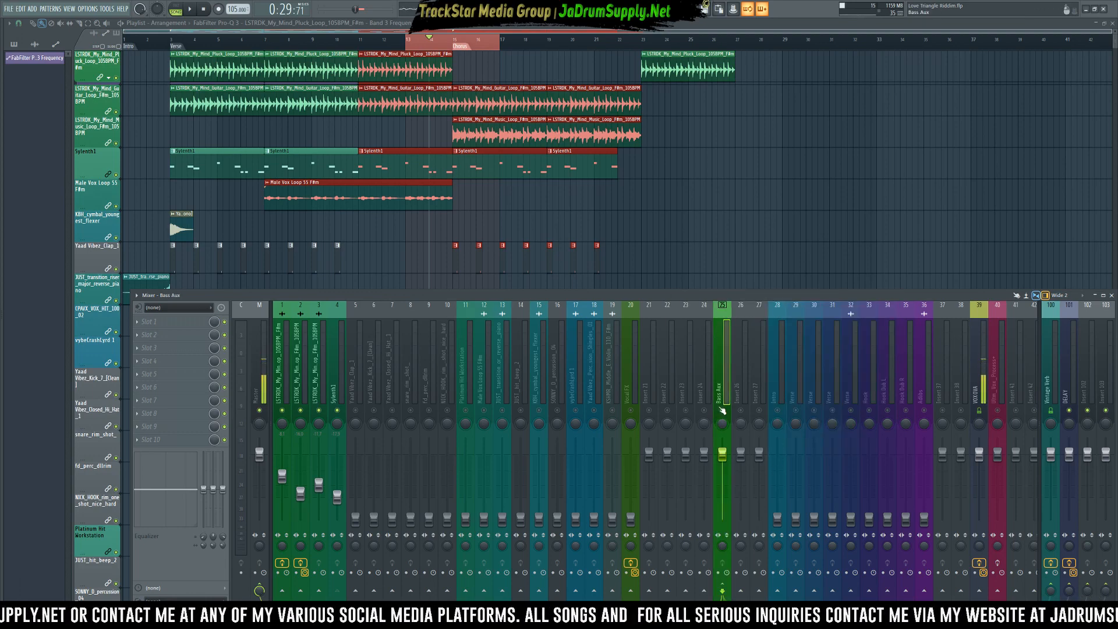
left_click(330, 374)
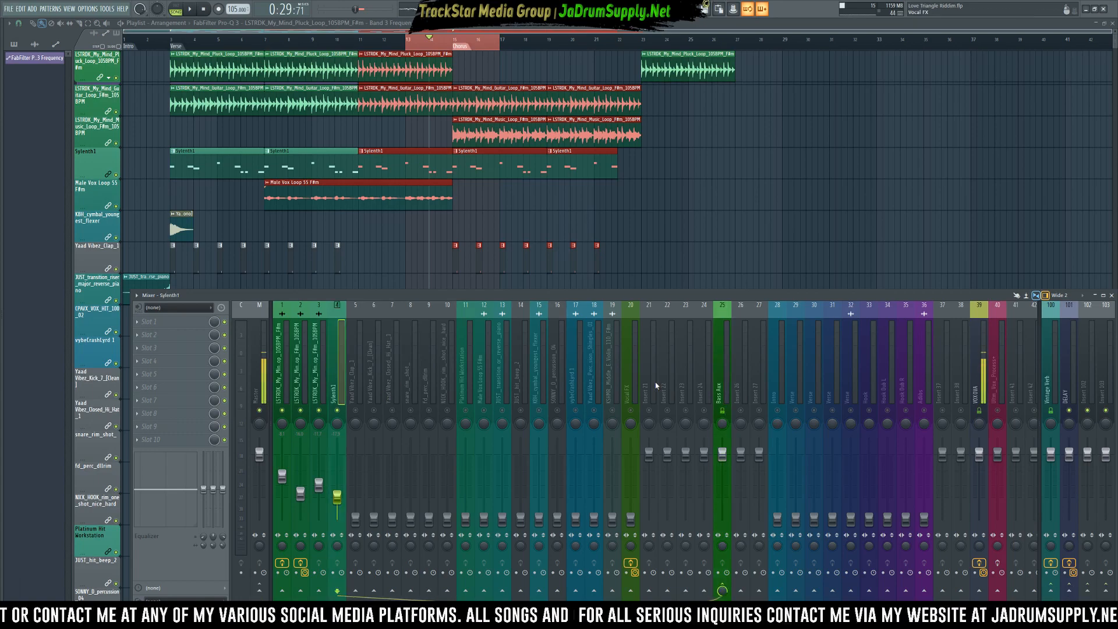
- Load FabFilter Pro-Q 3 in the first effect slot of the Bass Aux insert
left_click(715, 368)
left_click(195, 322)
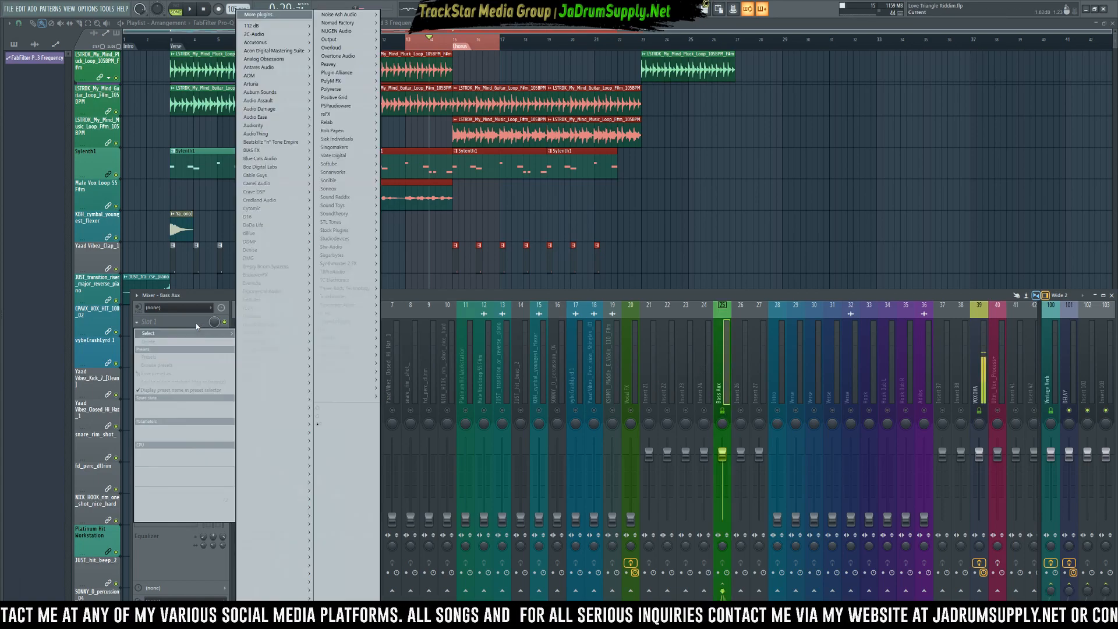
mouse_move(264, 272)
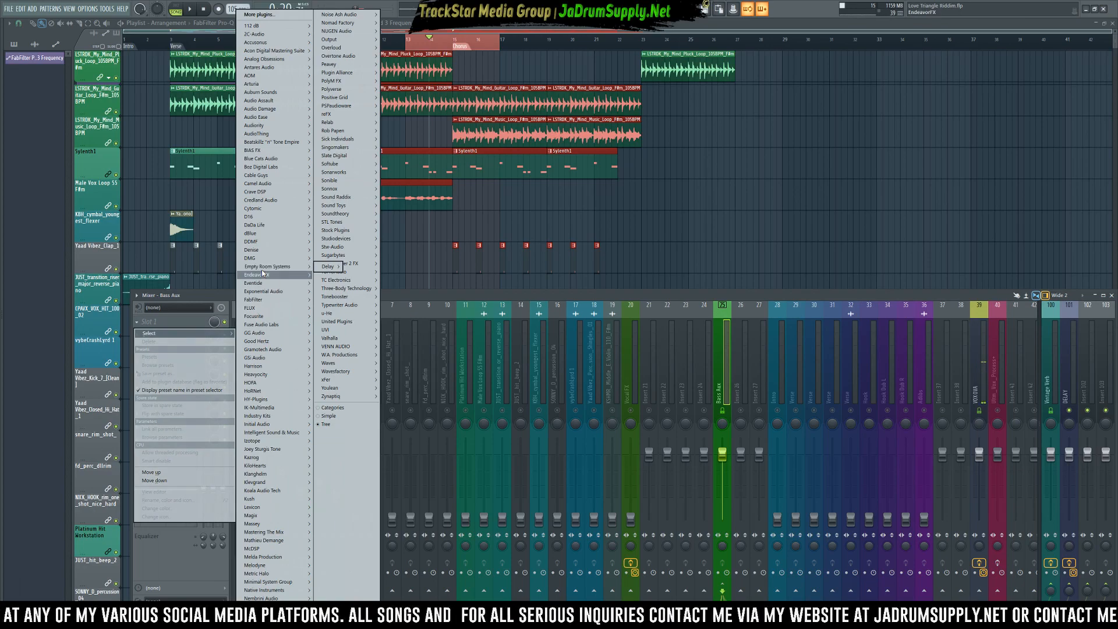
mouse_move(272, 197)
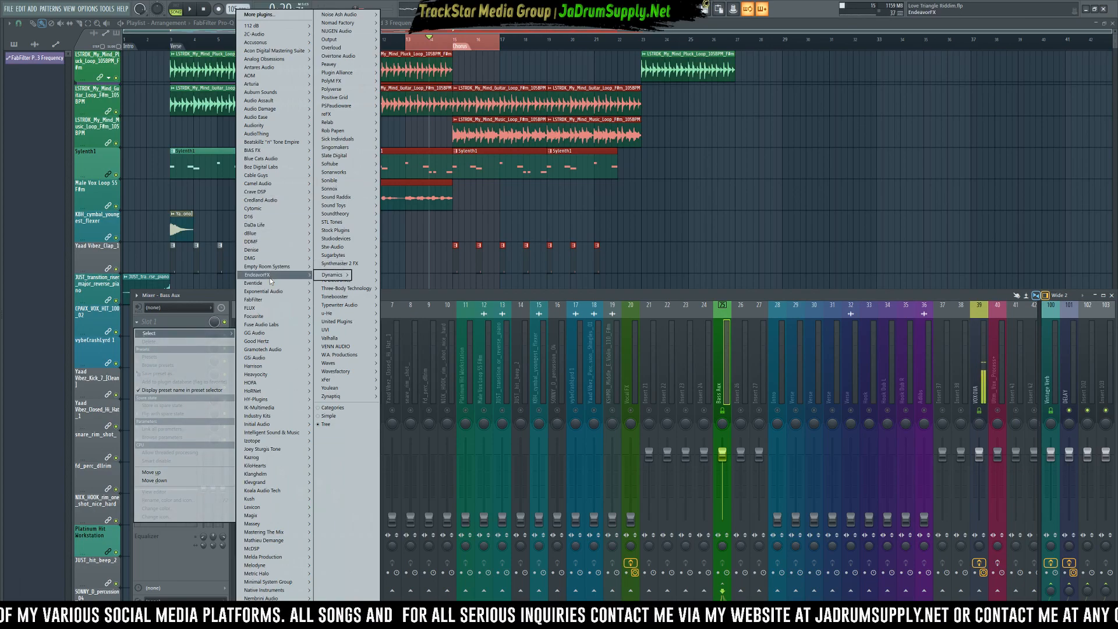
mouse_move(278, 239)
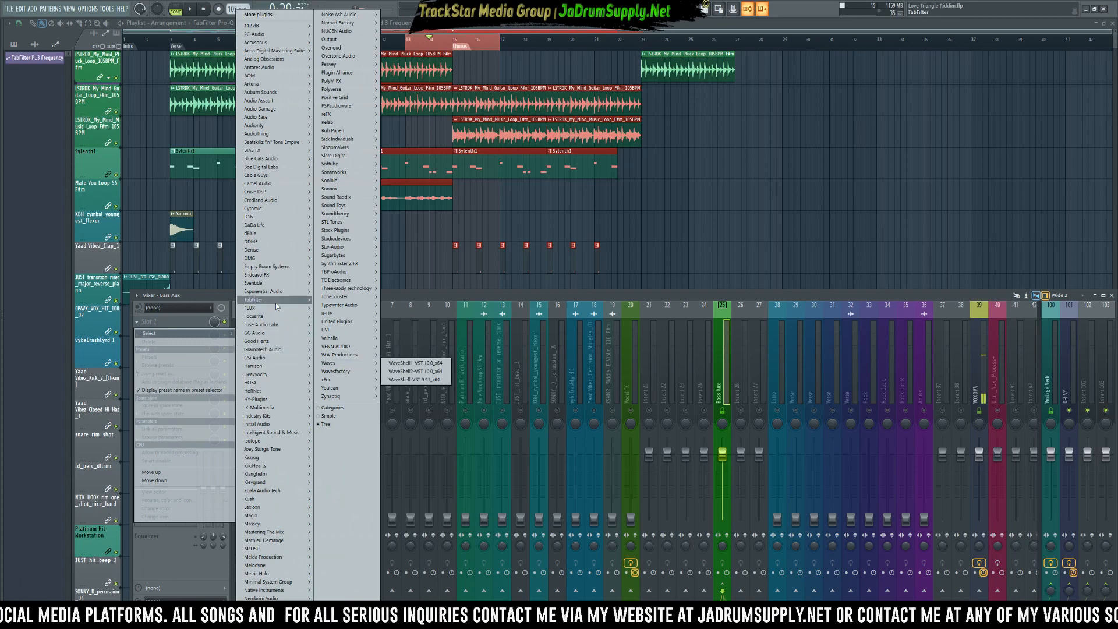
mouse_move(301, 304)
mouse_move(356, 324)
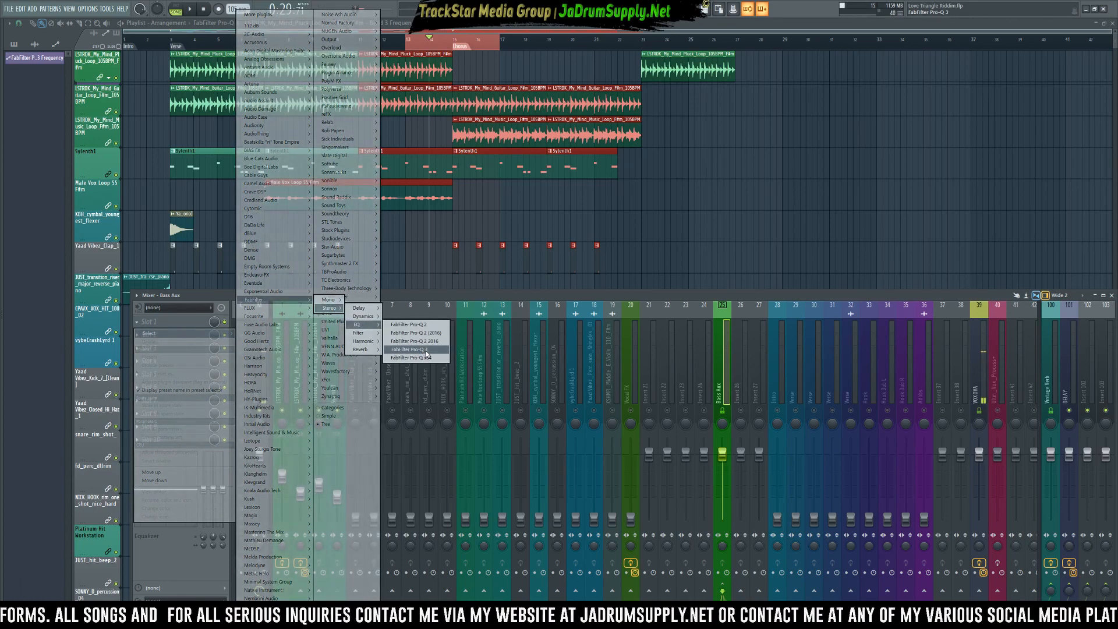
left_click(426, 349)
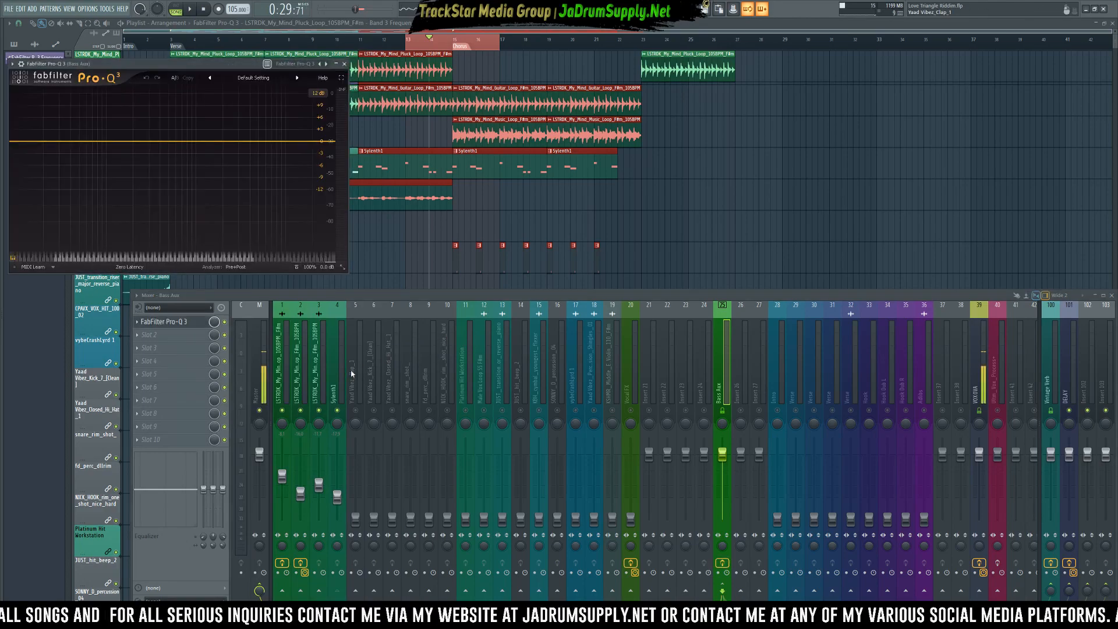
- Load FabFilter Pro-Q 3 in the first effect slot of the Yaad Vibez_Kick_7_[Clean] track
left_click(368, 370)
left_click(155, 326)
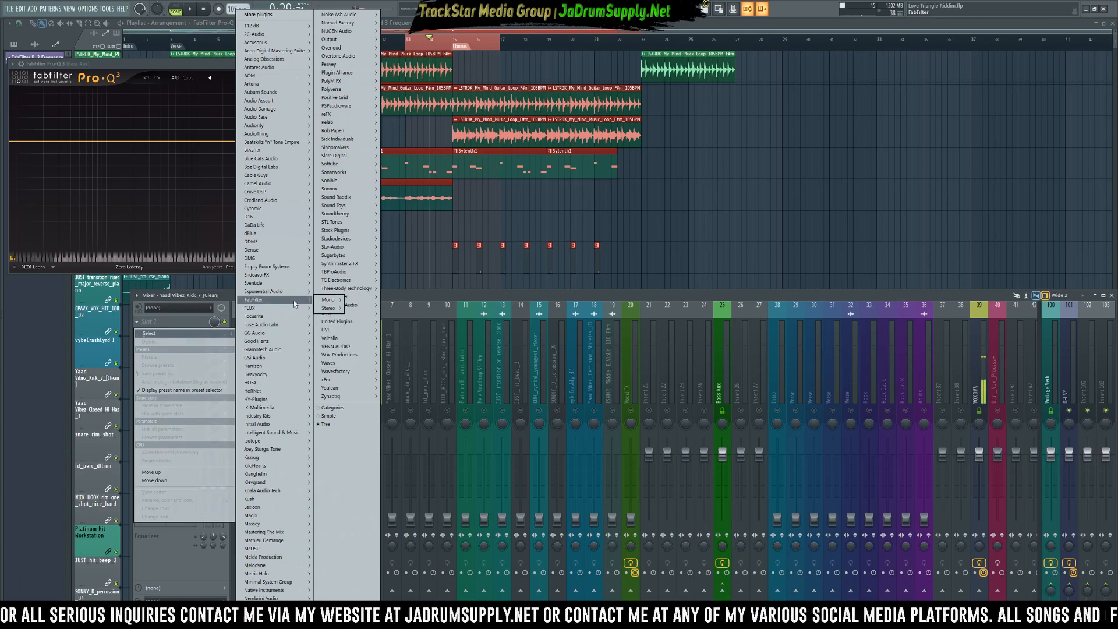
mouse_move(364, 326)
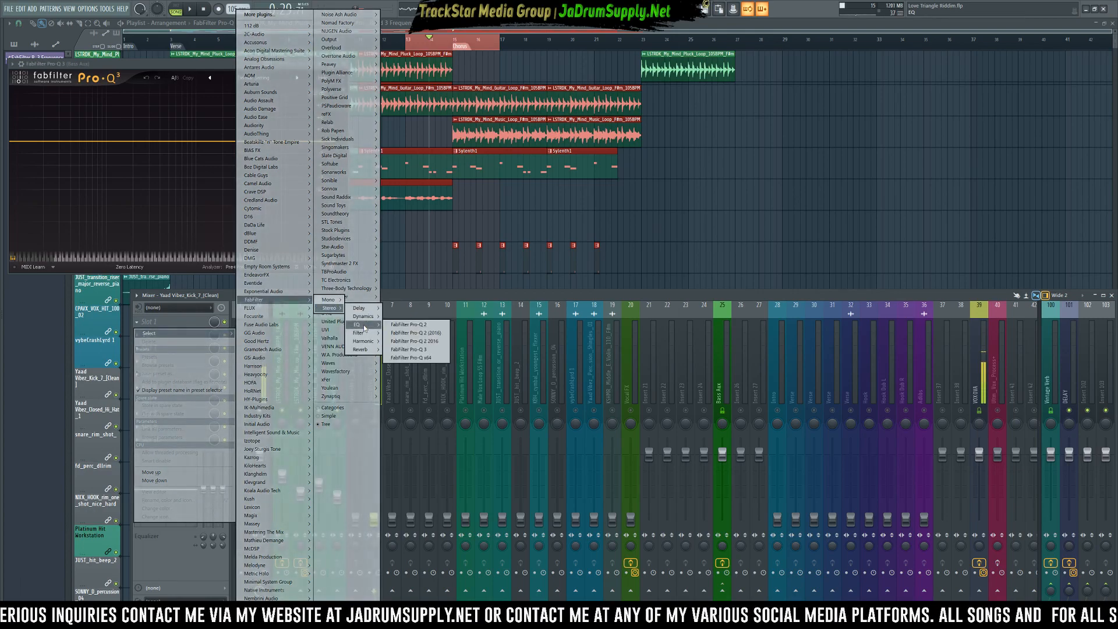
left_click(409, 349)
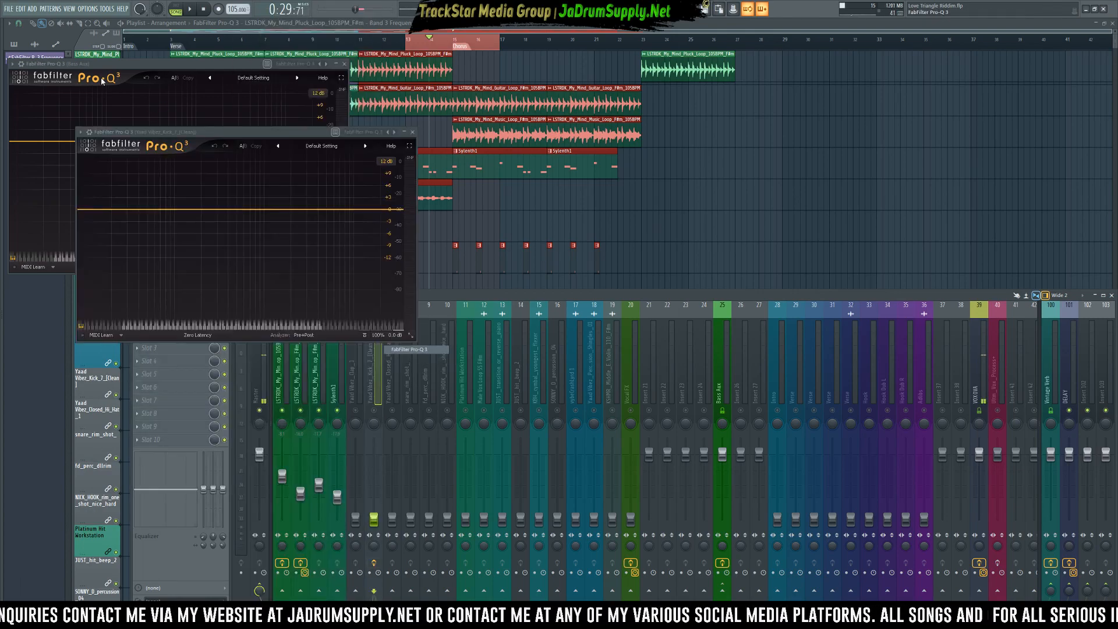
- Arrange the kick and Bass Aux EQ windows side by side and compare their spectra during playback
left_click_drag(120, 68, 764, 80)
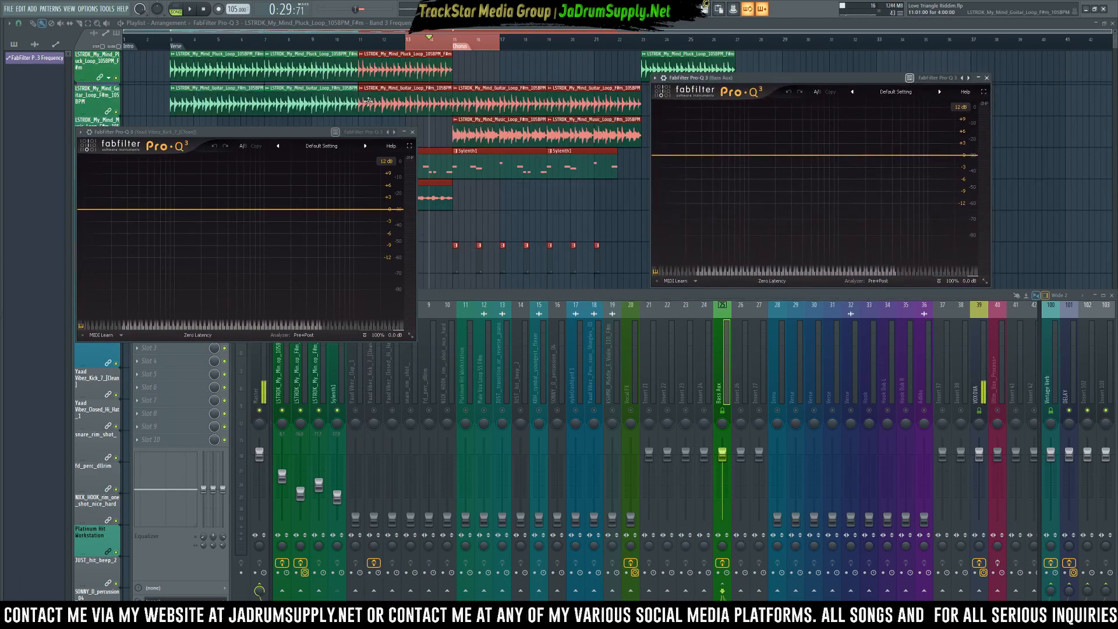
left_click_drag(303, 133, 535, 80)
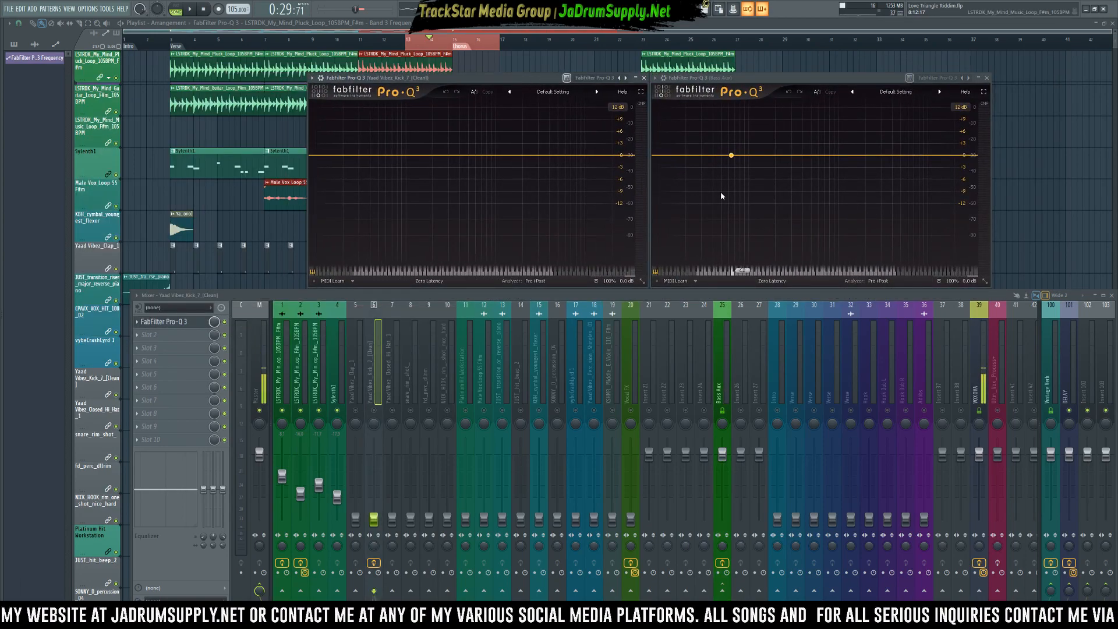
key("space")
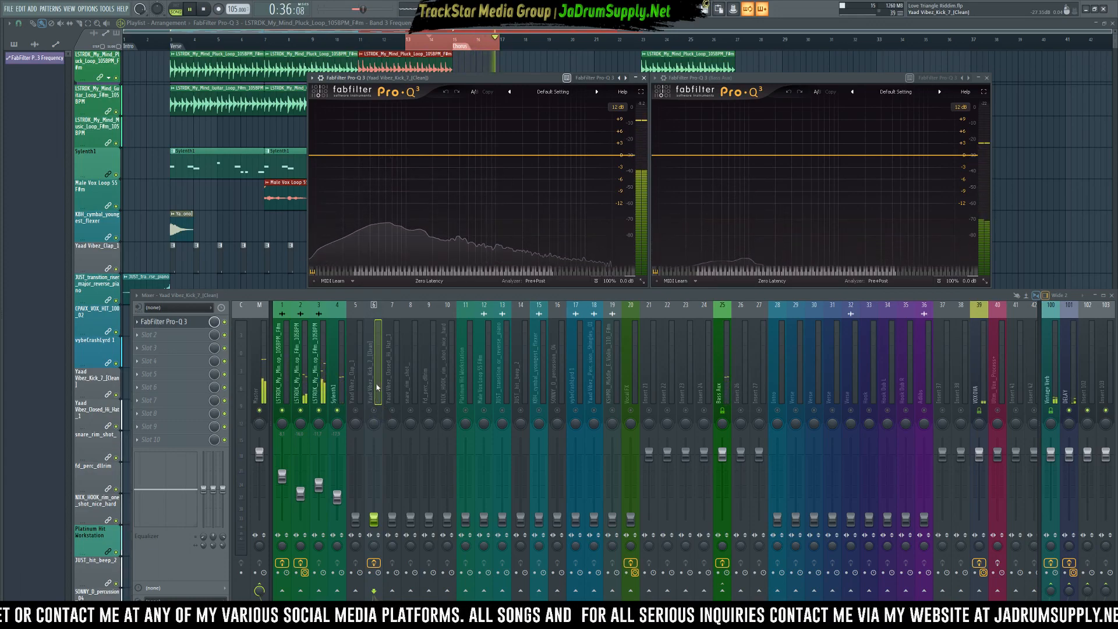
key("space")
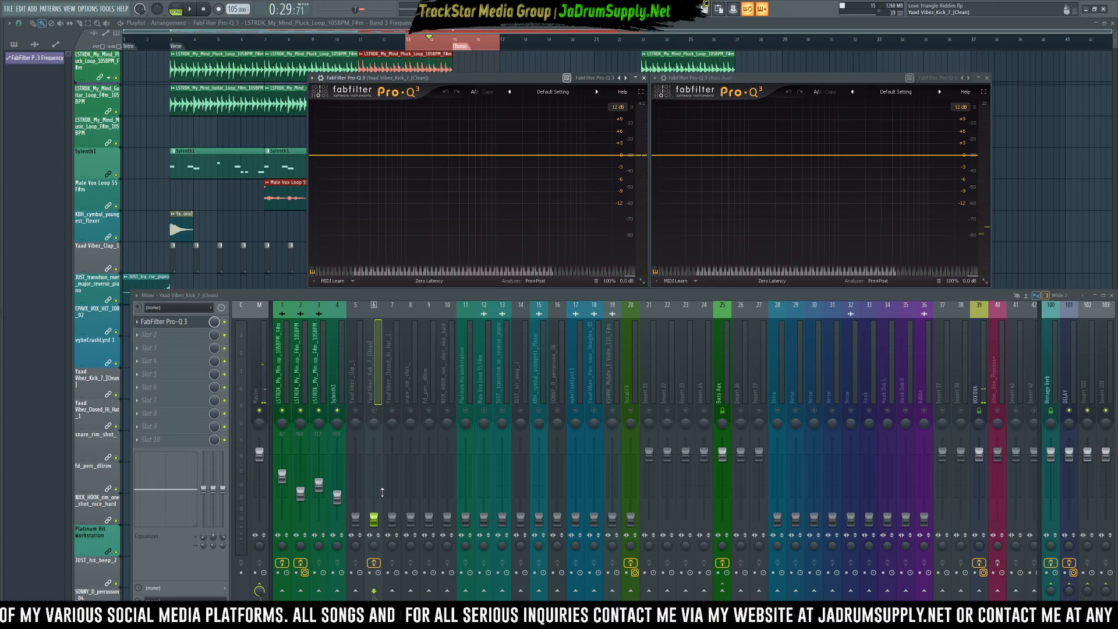
- Enable the kick track with its fader raised slightly above the pluck loop's, and add a bell band at the kick's low-frequency peak
key("space")
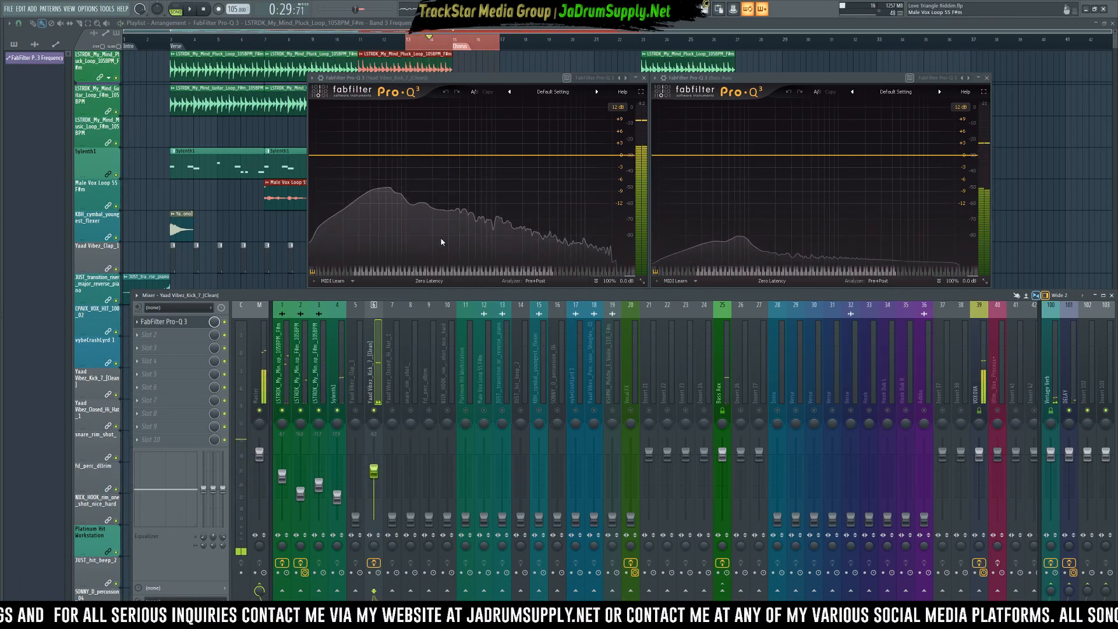
key("space")
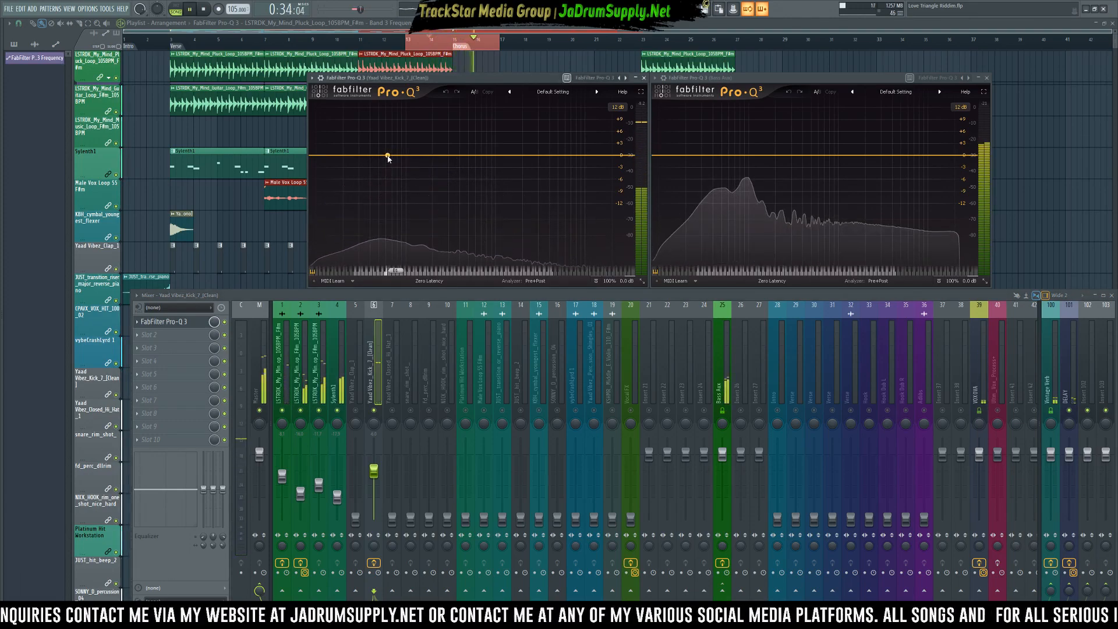
key("space")
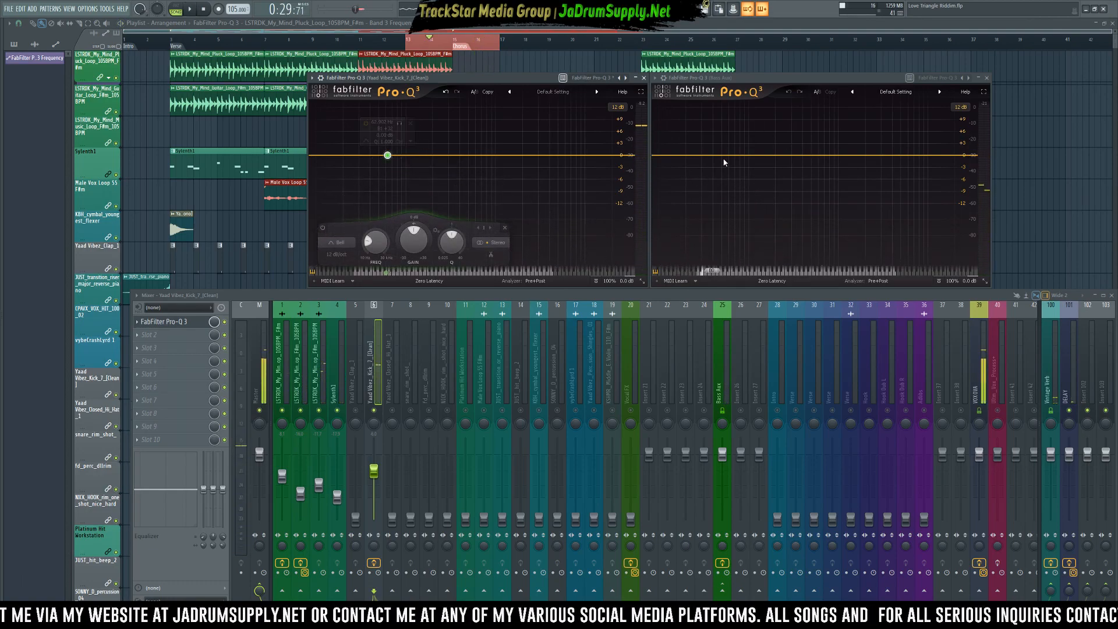
- Load the Master Filter preset from the V2 presets in the Bass Aux EQ and add a bell band at about 62.9 Hz
left_click(918, 93)
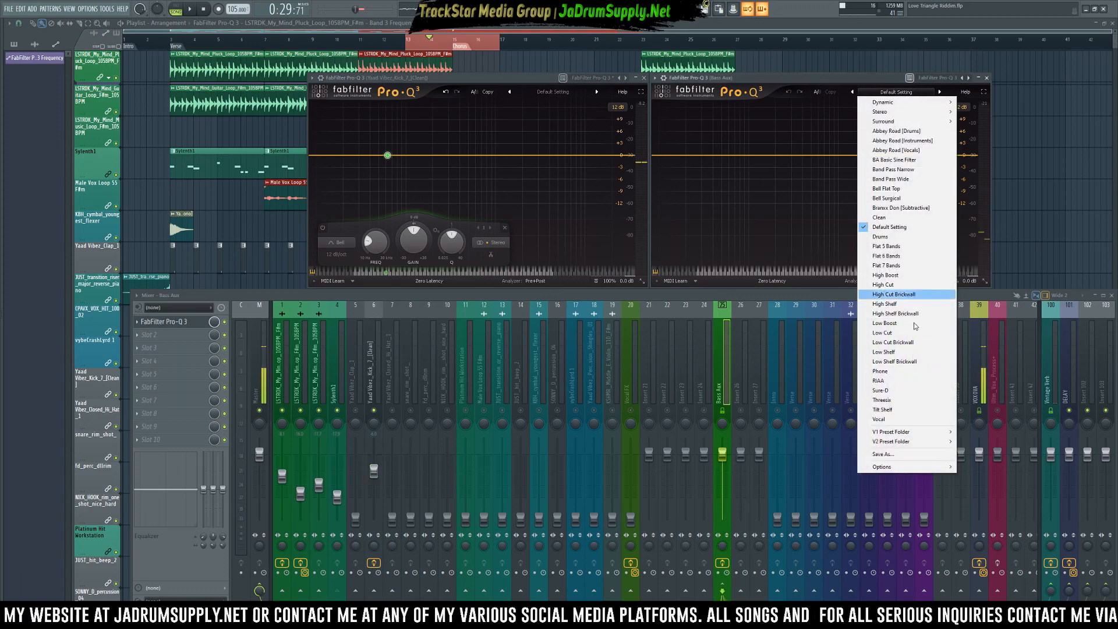
mouse_move(930, 434)
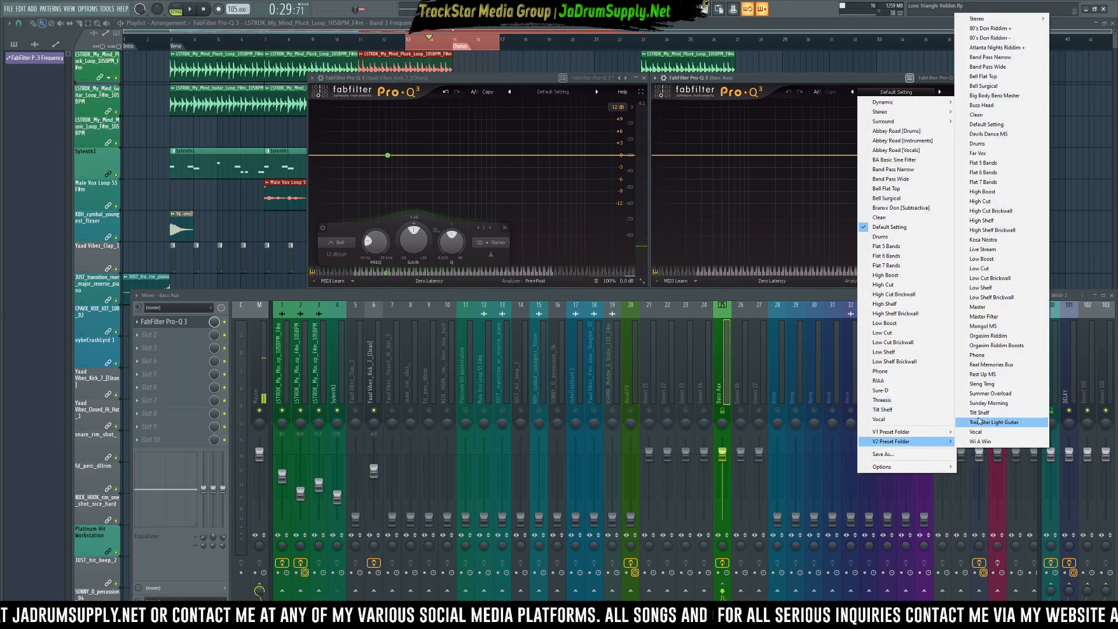
left_click(984, 316)
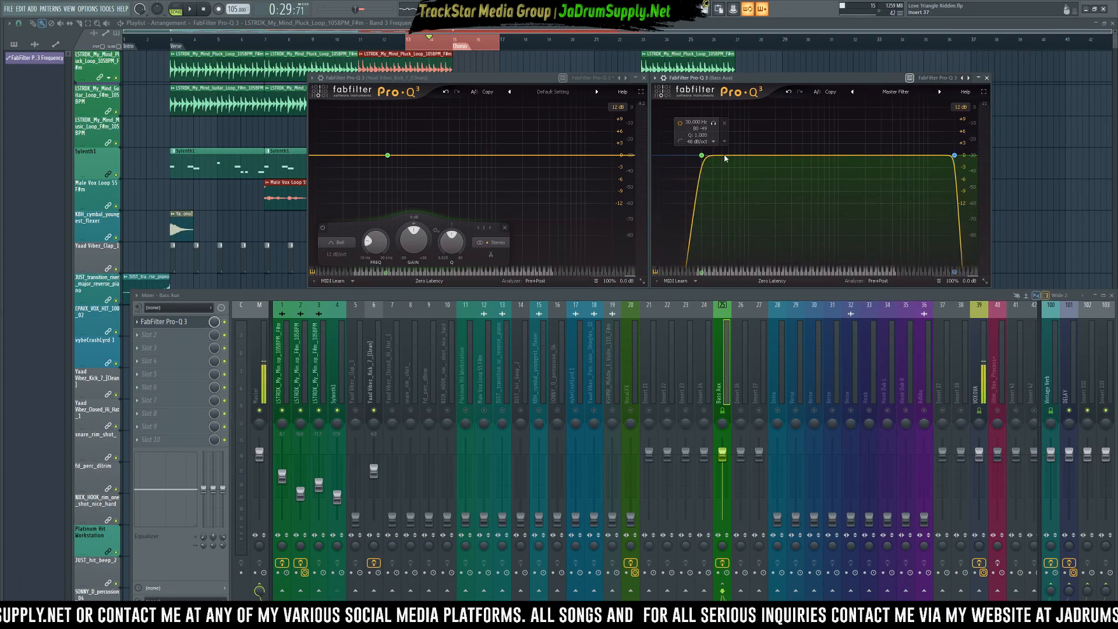
left_click(728, 156)
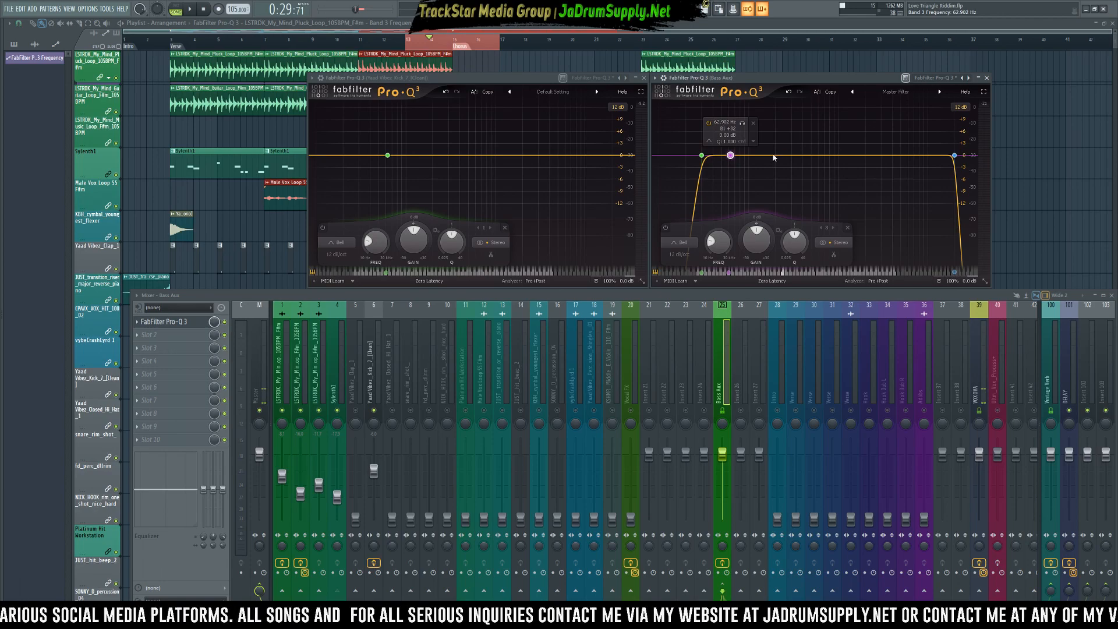
- Set the gain of the 62.9 Hz bell band in the Bass Aux EQ to -4.5 dB and narrow its Q to a tight notch
right_click(731, 158)
left_click(766, 143)
left_click(728, 177)
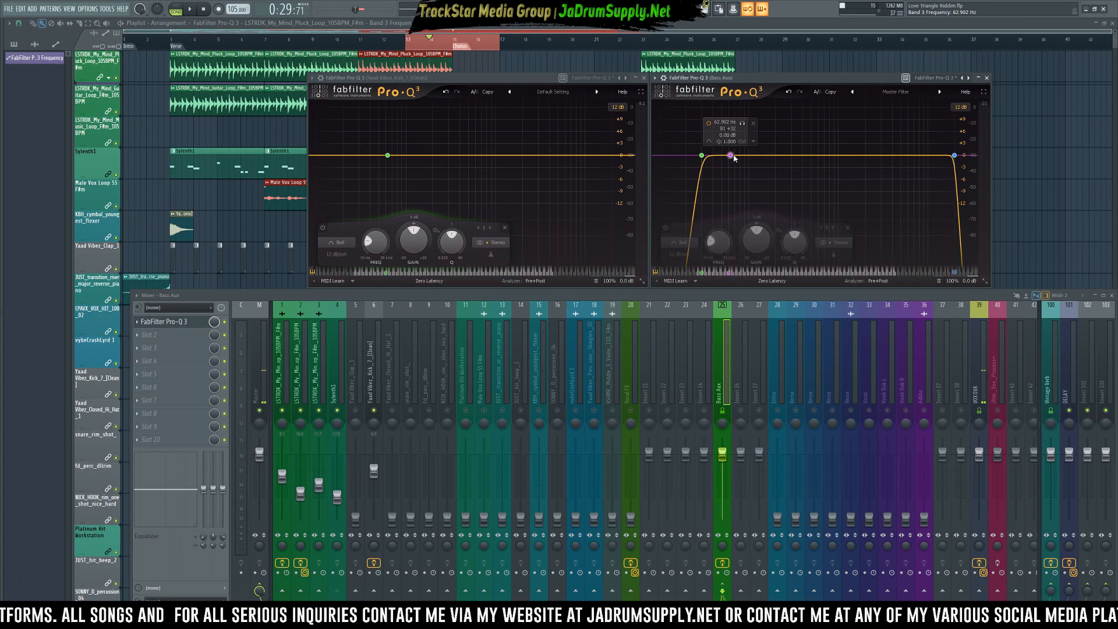
left_click_drag(759, 251, 763, 262)
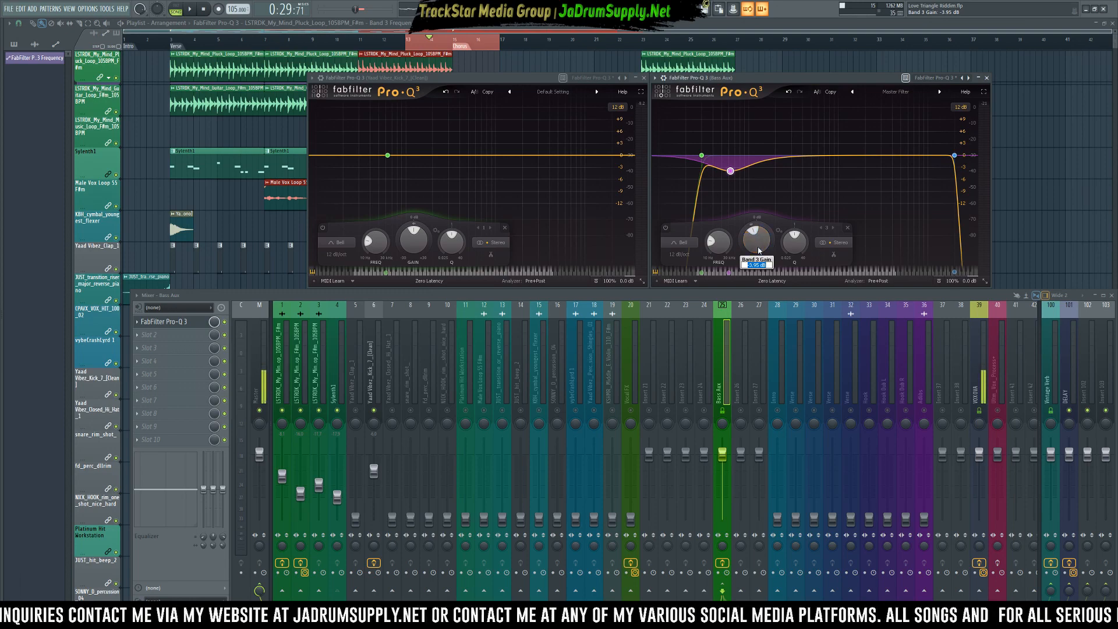
key("Return")
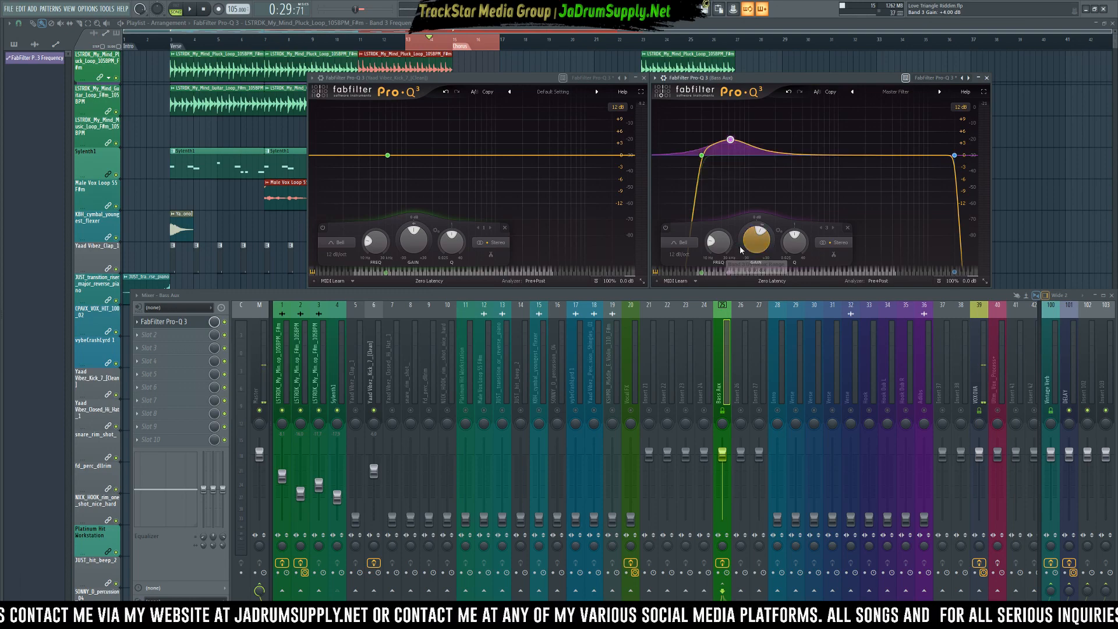
type("-4.5")
key("Return")
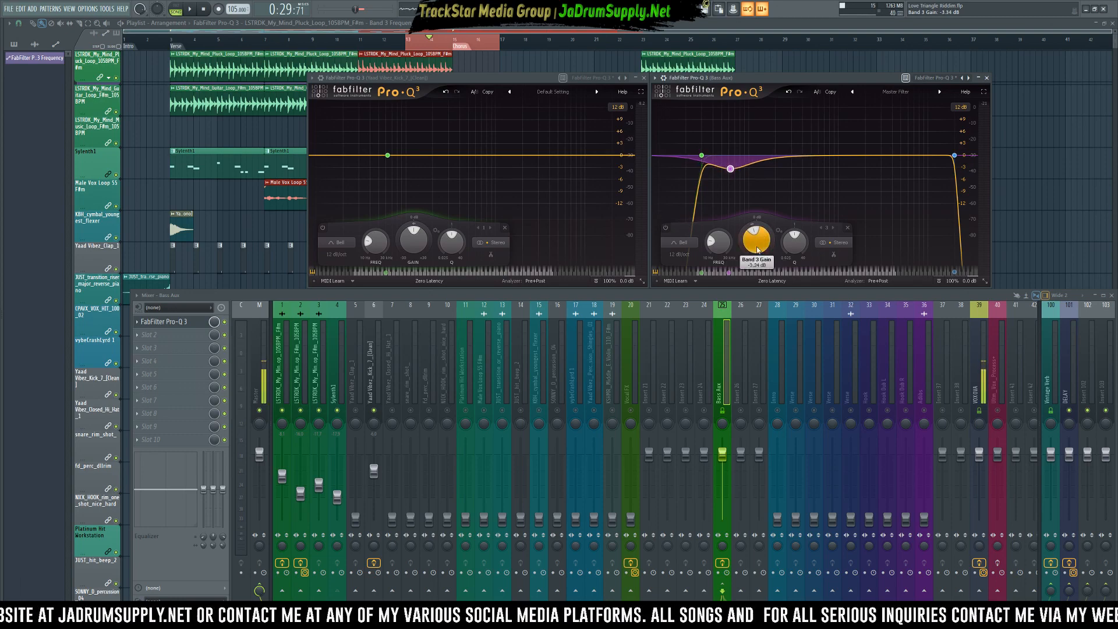
left_click(788, 92)
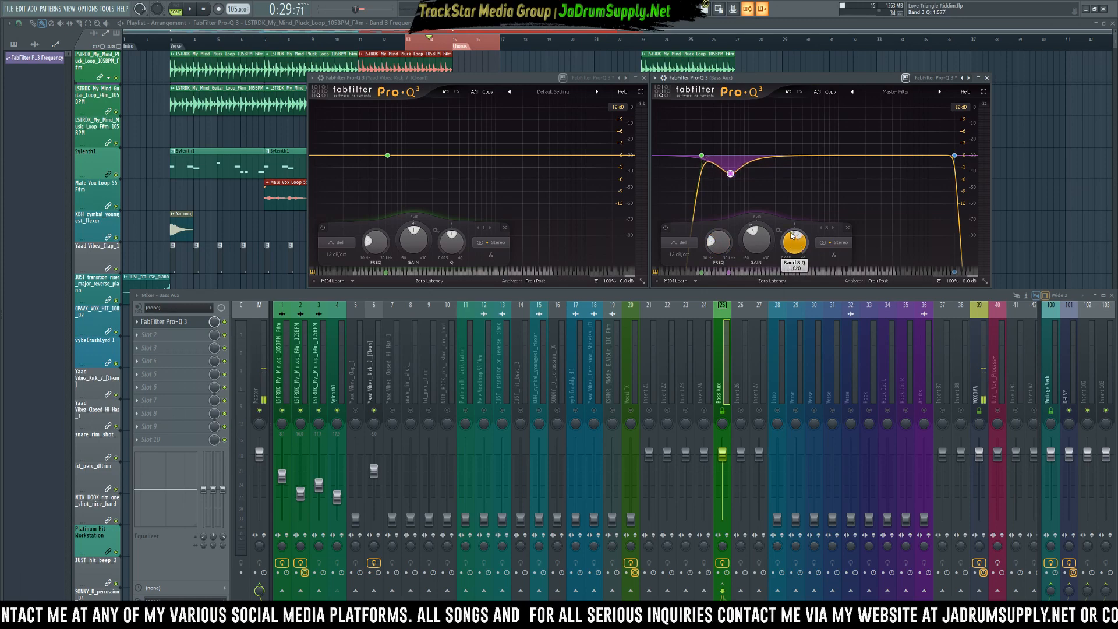
left_click_drag(791, 213, 789, 208)
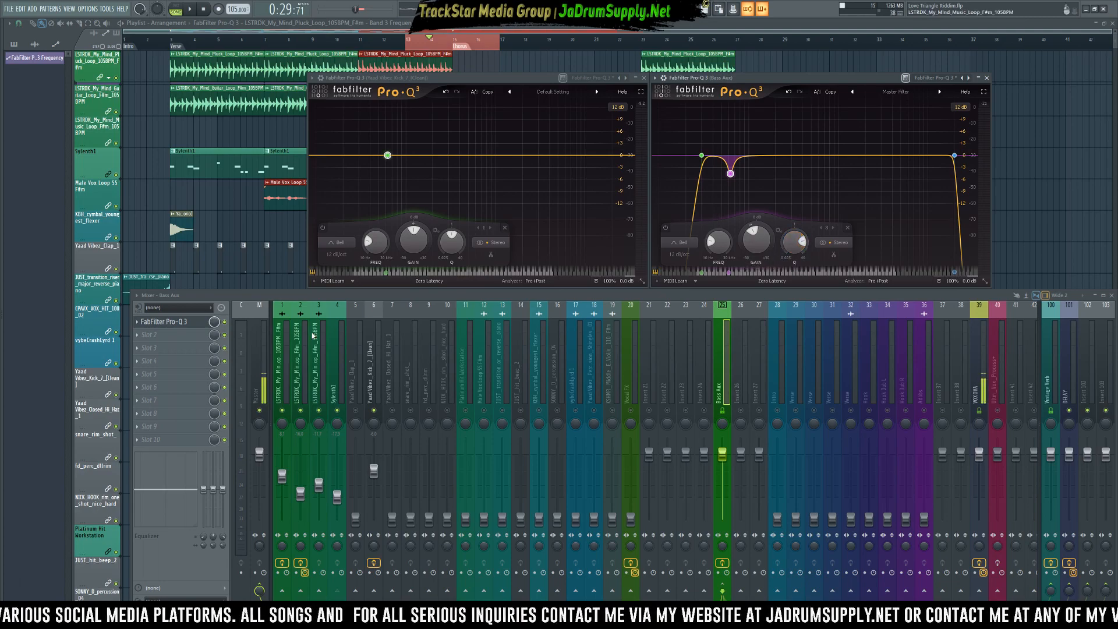
- Raise the Sylenth1 track's fader slightly during playback and load the Waves L2 Ultramaximizer through WaveShell1-VST 10.0 in its first effect slot
key("space")
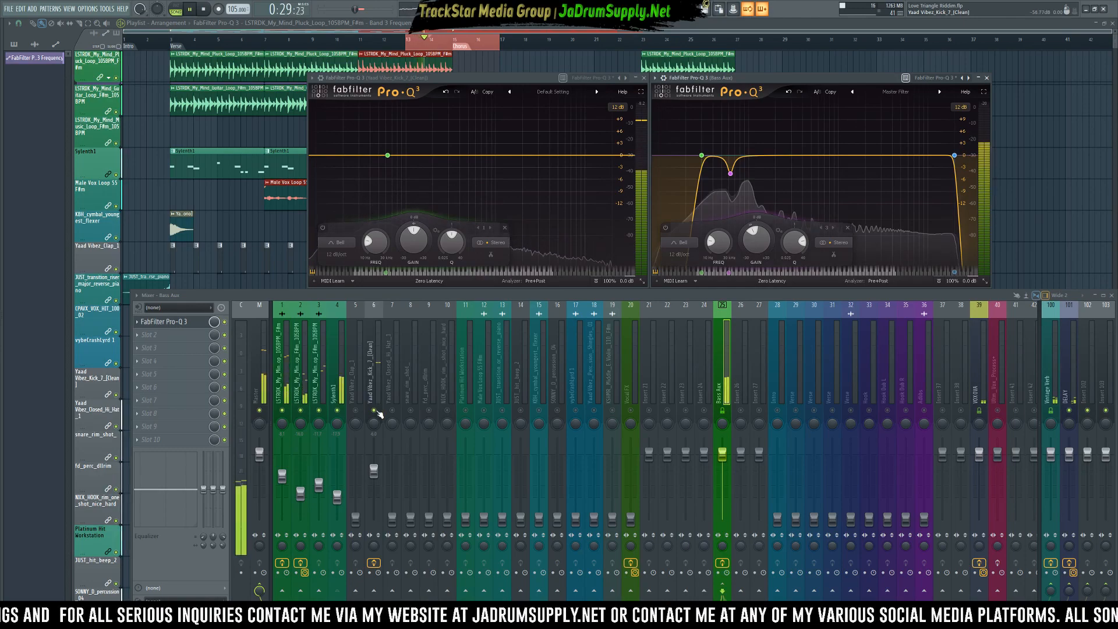
left_click(342, 386)
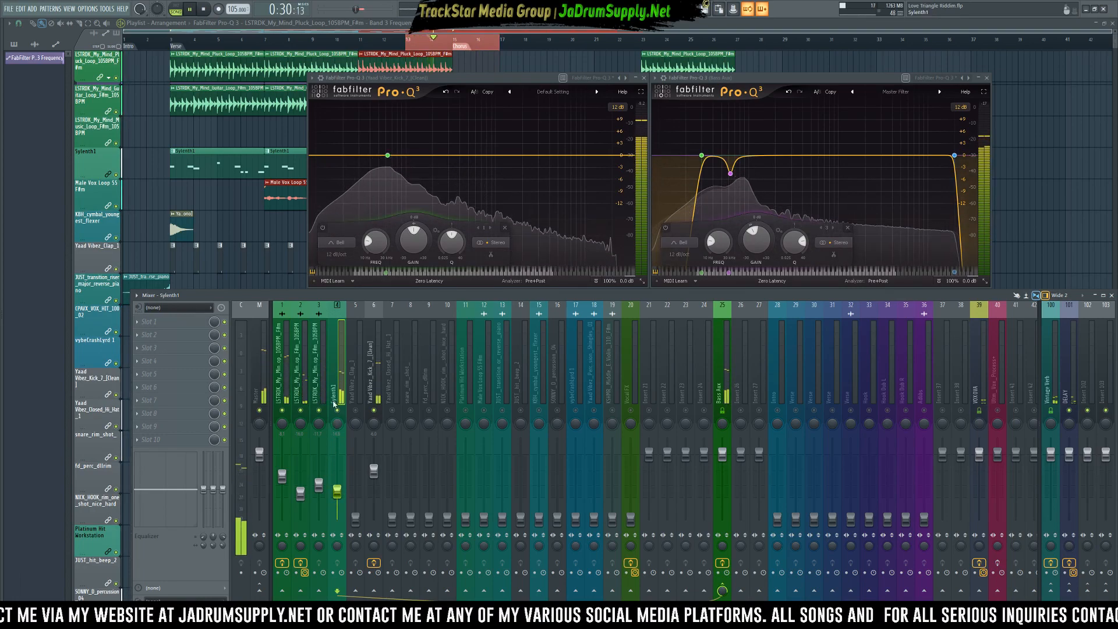
left_click(175, 322)
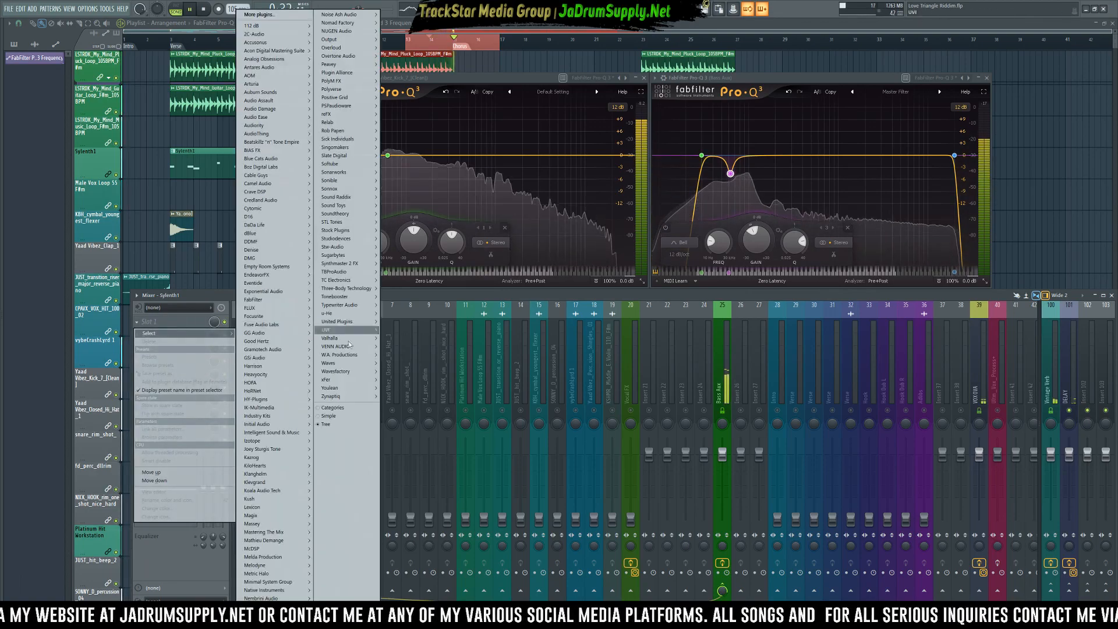
mouse_move(346, 363)
left_click(410, 363)
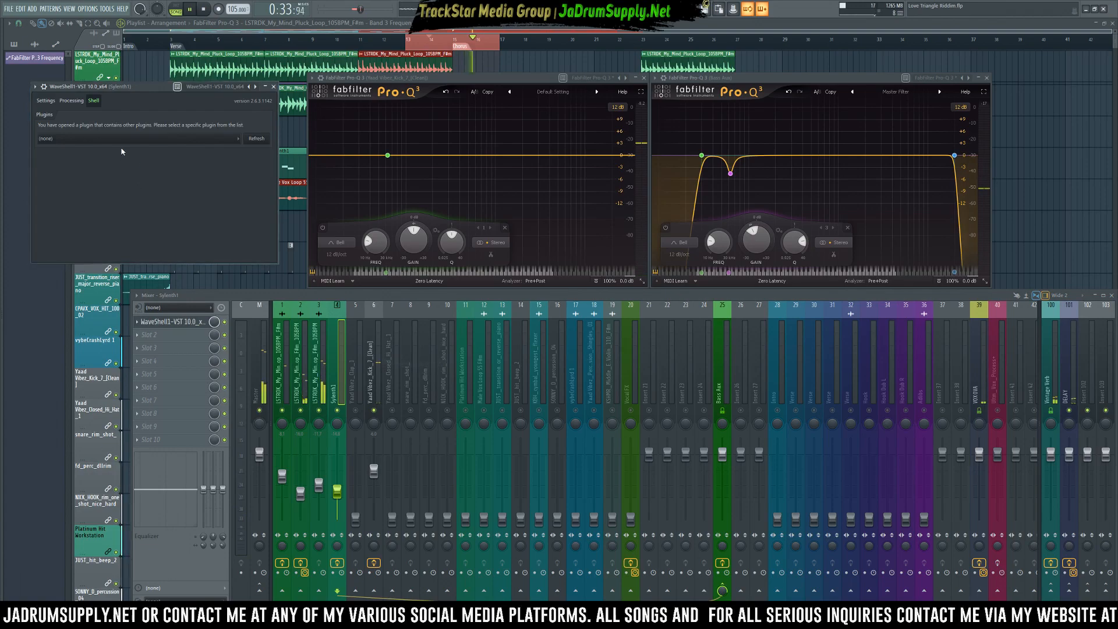
left_click(129, 138)
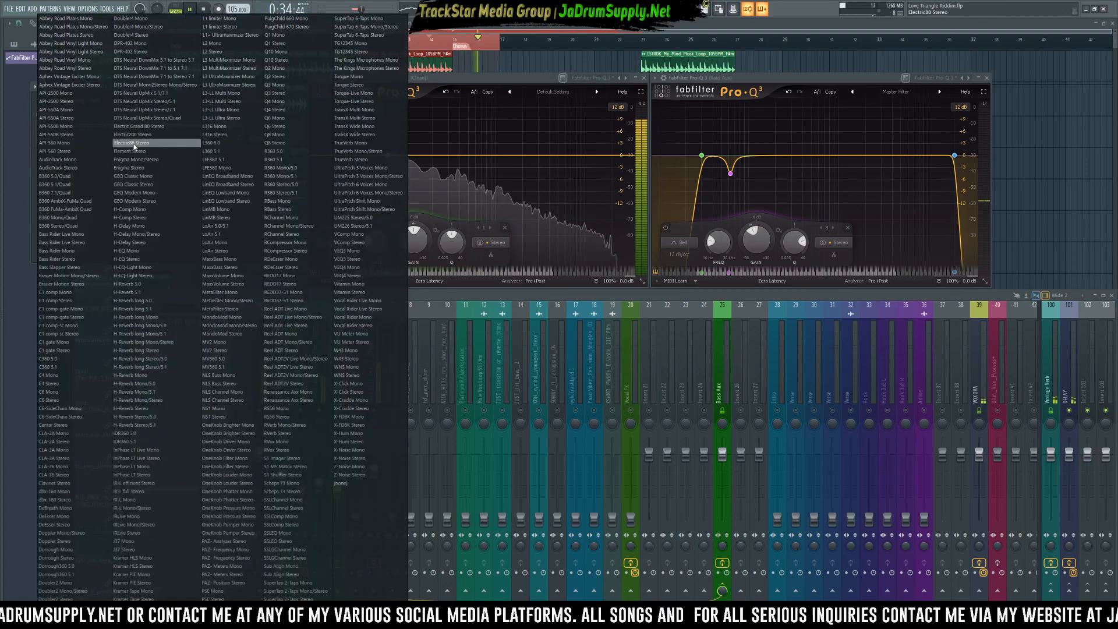
left_click(214, 51)
- Set the L2 Ultramaximizer's output ceiling to -4 dB, with a fine-tuned threshold and a shorter release
left_click_drag(115, 129, 114, 140)
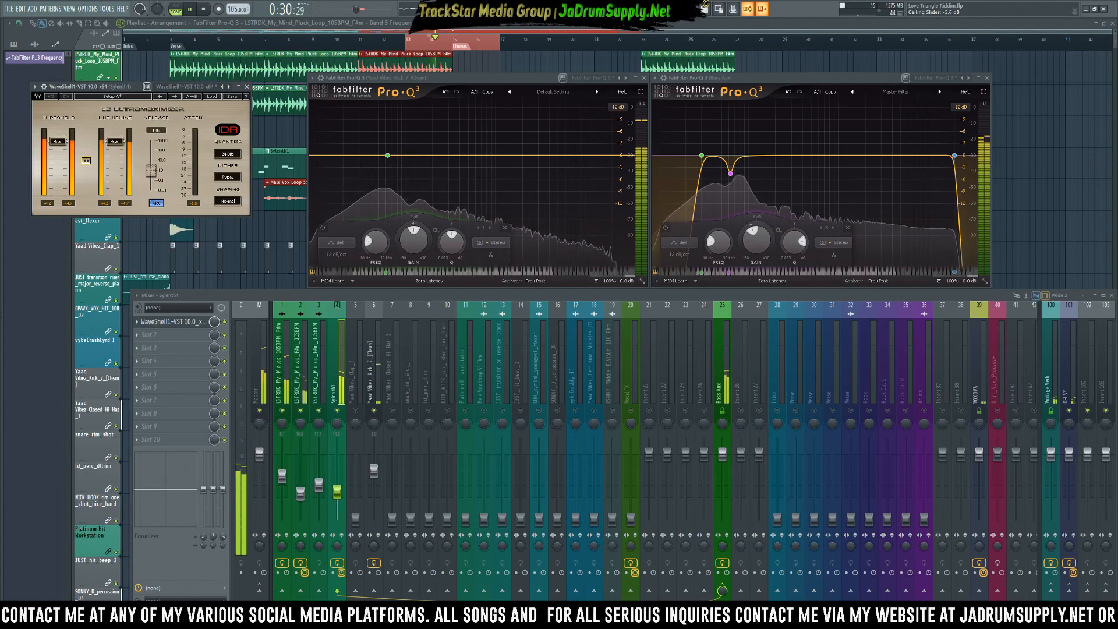
double_click(108, 142)
type("-4")
key("Return")
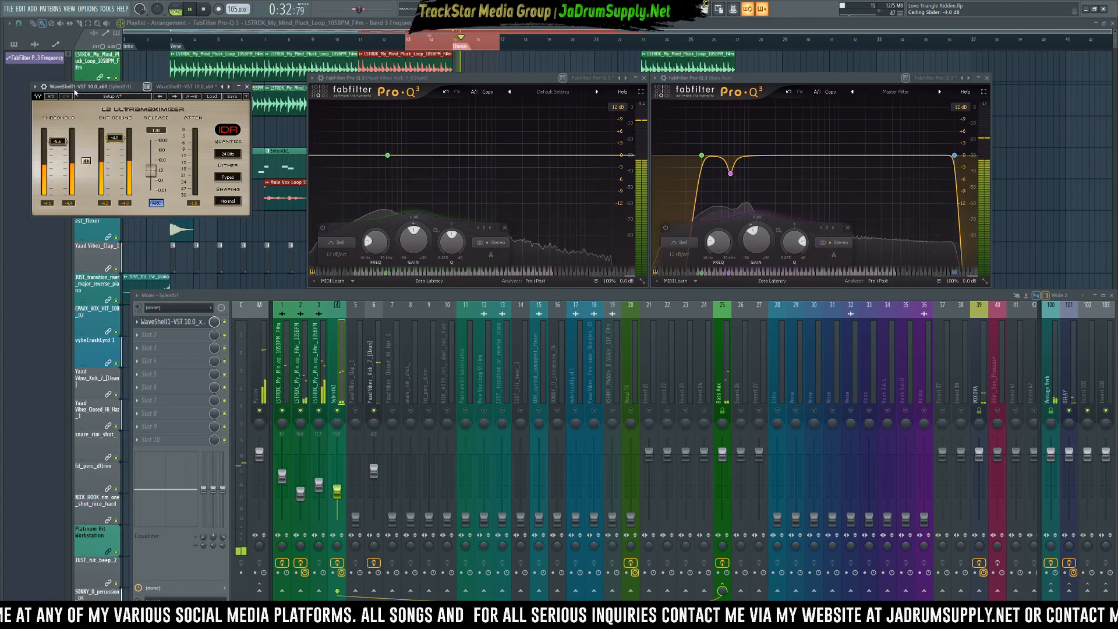
left_click_drag(151, 170, 151, 174)
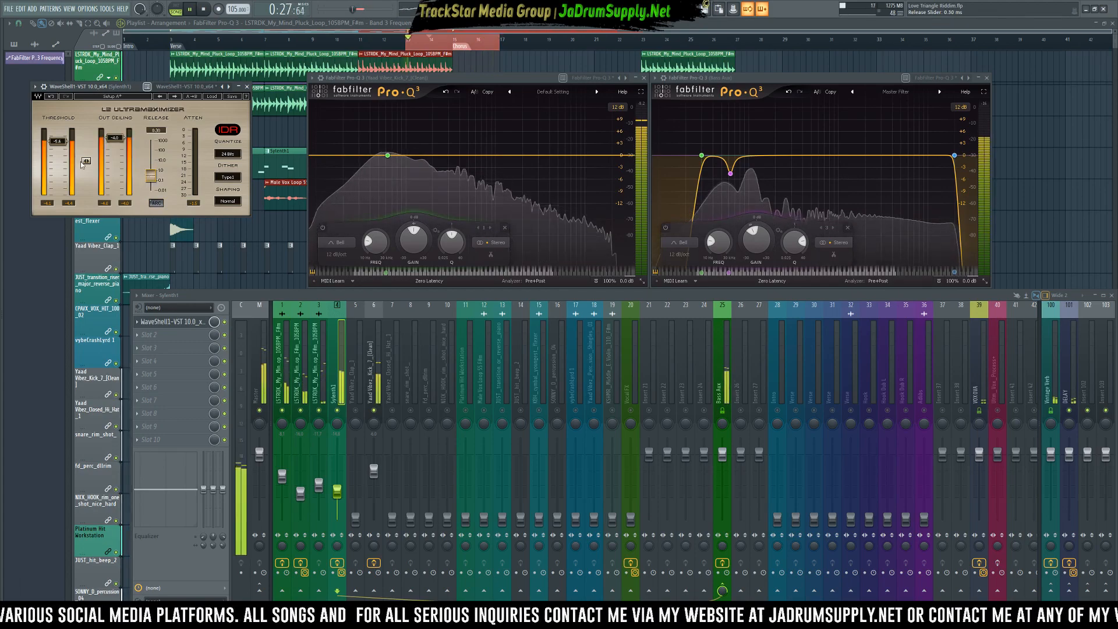
left_click_drag(57, 141, 57, 141)
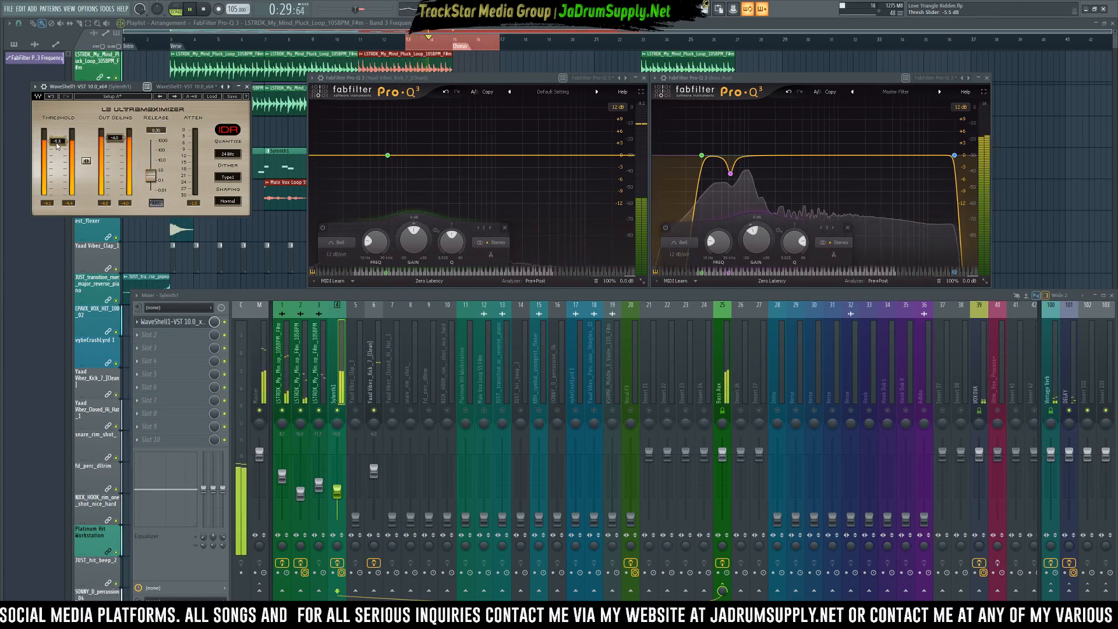
left_click_drag(152, 178, 152, 182)
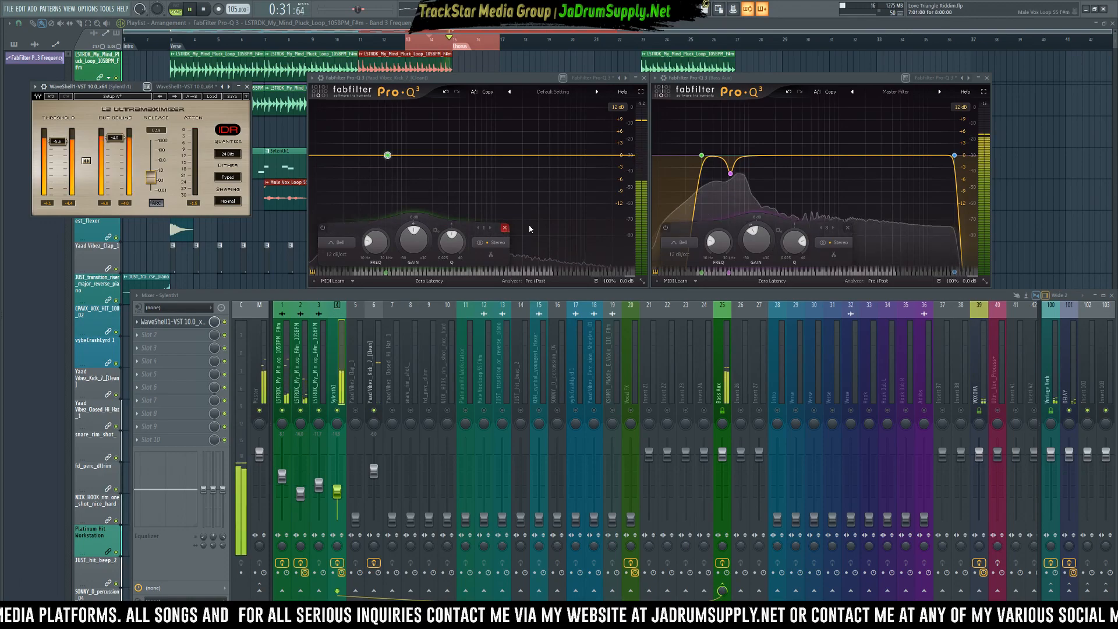
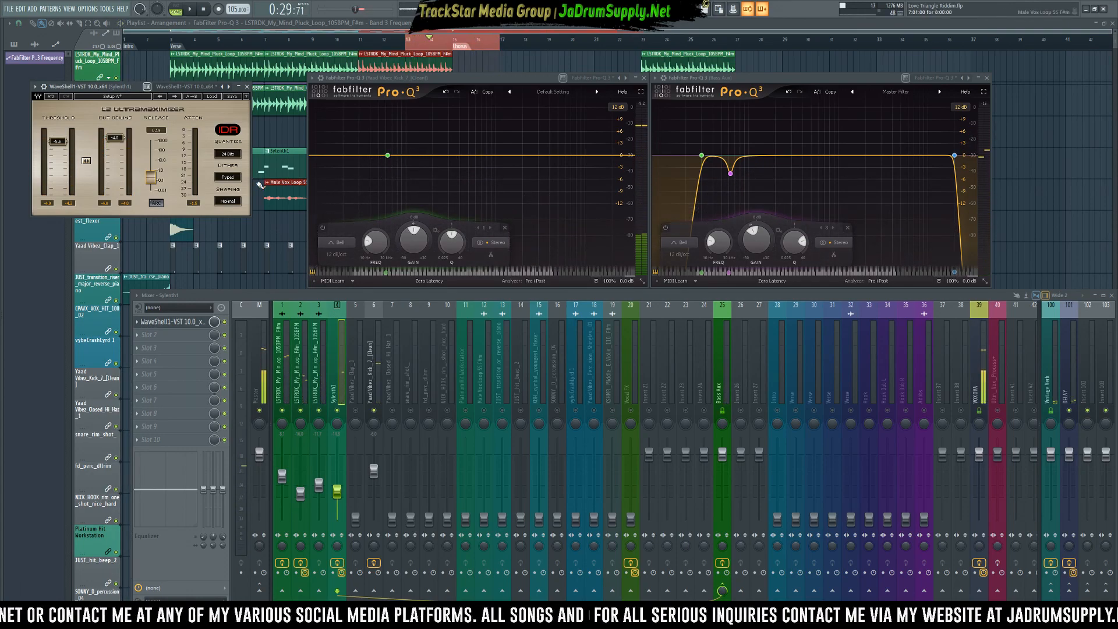
left_click(247, 86)
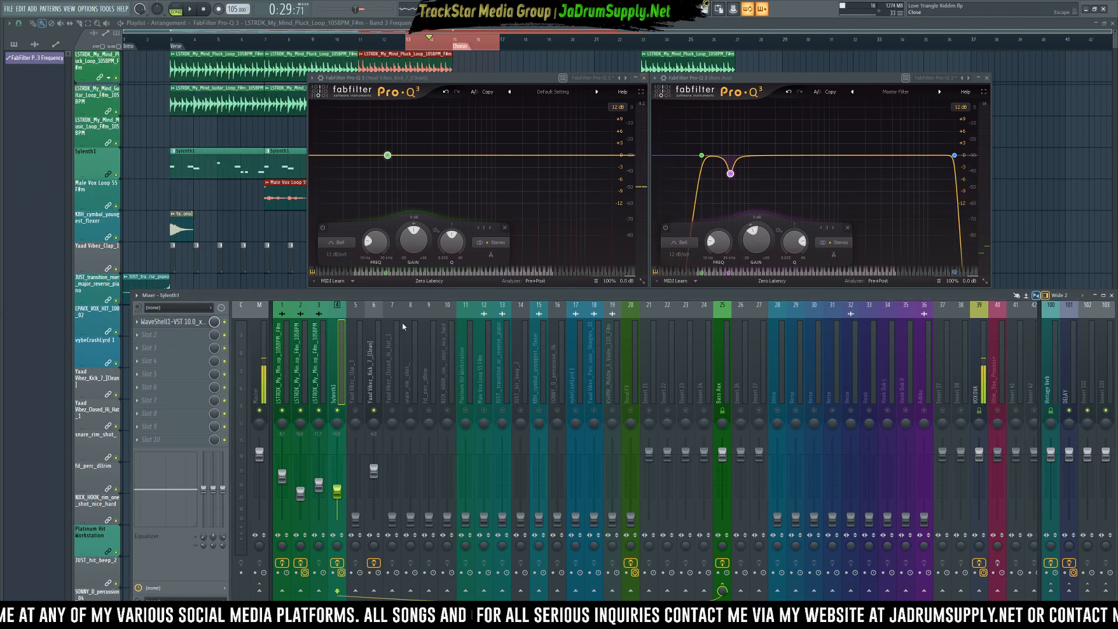
- Delete the FabFilter Pro-Q 3 from the Yaad Vibez_Kick_7_[Clean] track
left_click(312, 78)
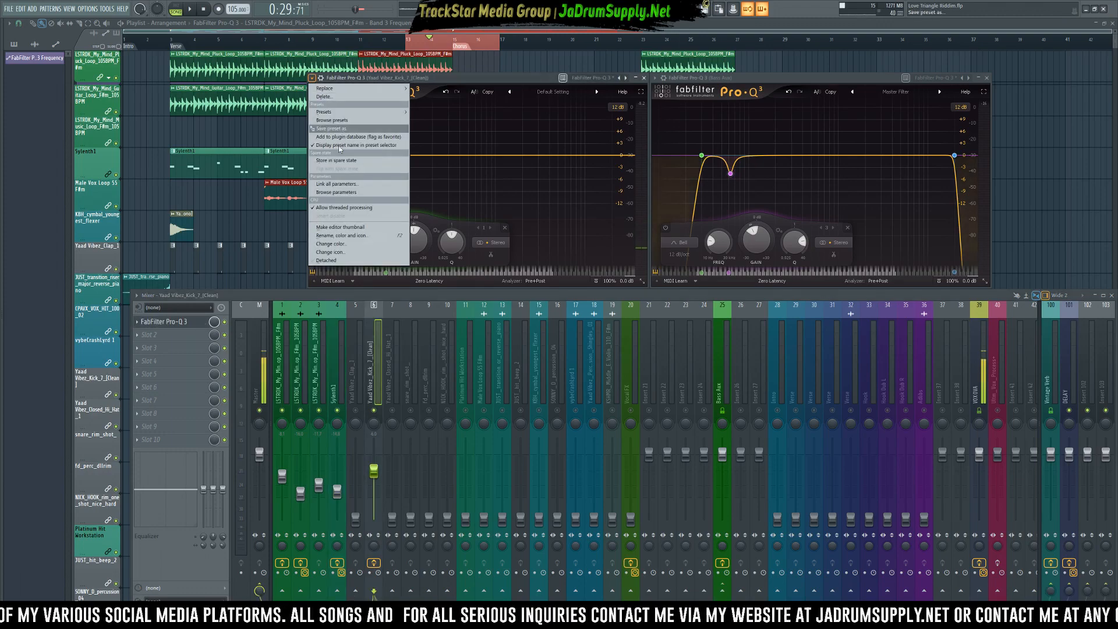
left_click(327, 260)
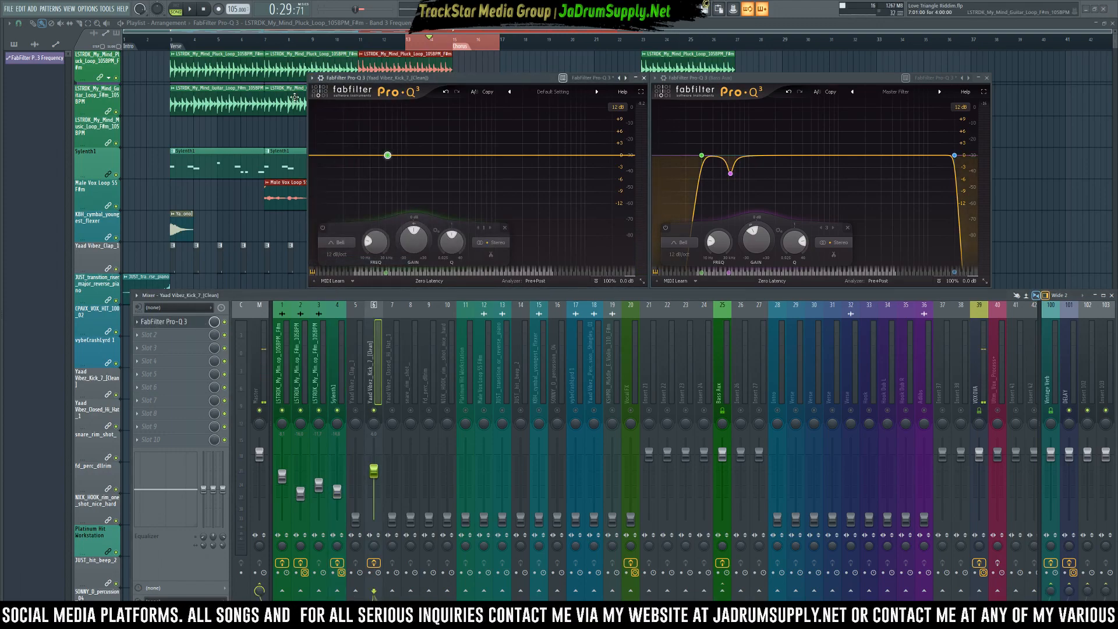
left_click(314, 79)
left_click(349, 96)
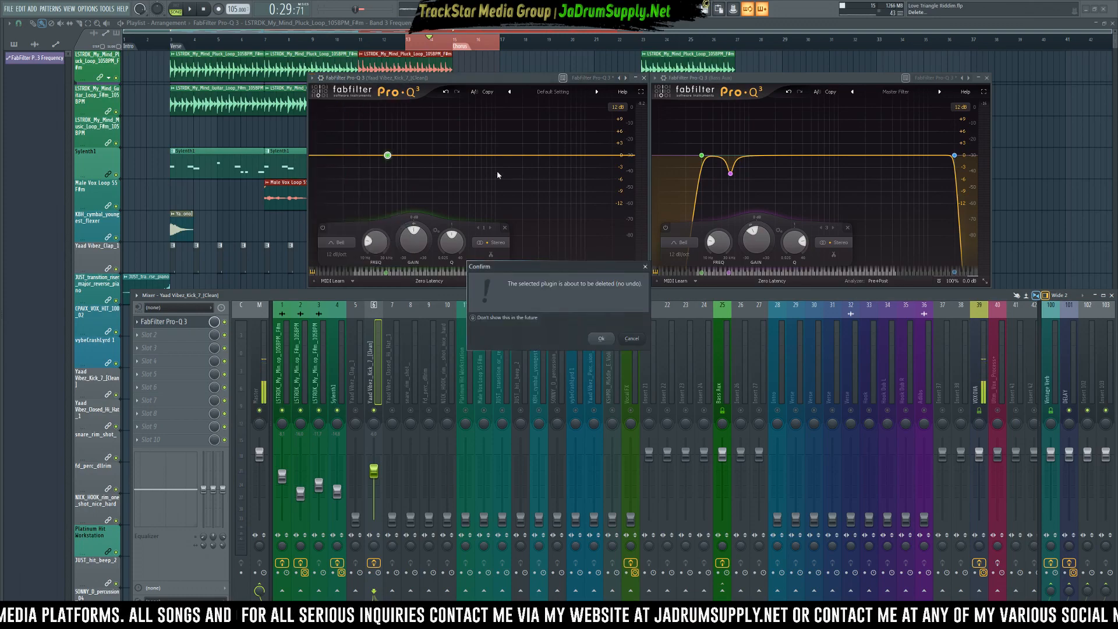
left_click(599, 339)
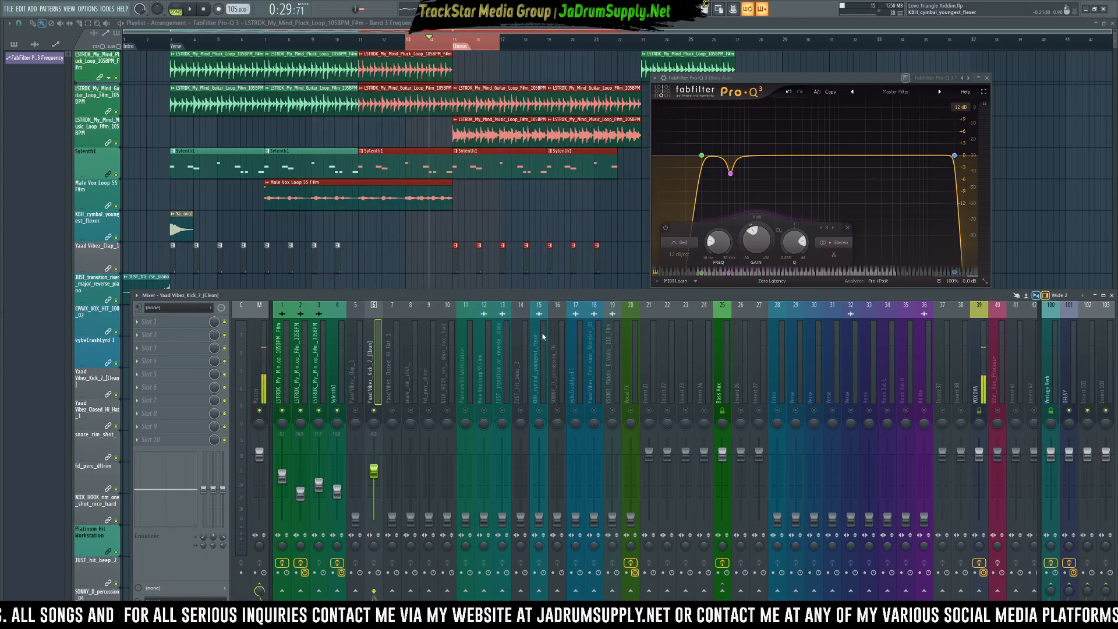
- Enable the Yaad Vibez_Clap_1 track and raise its fader during playback to slightly below the kick's level
left_click(356, 410)
key("space")
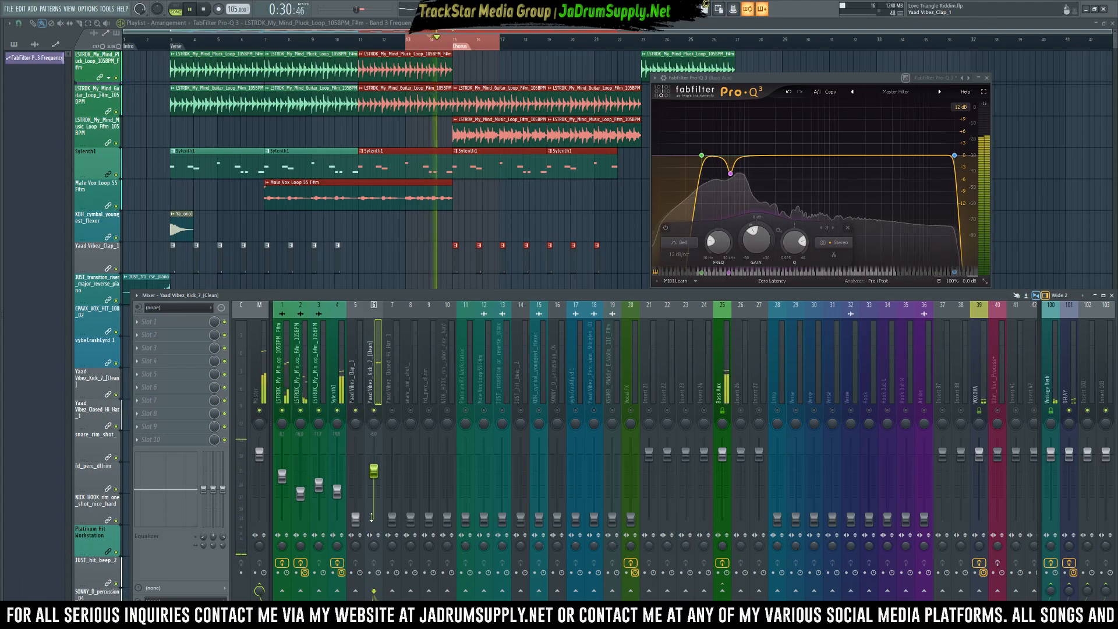
left_click_drag(355, 513, 355, 483)
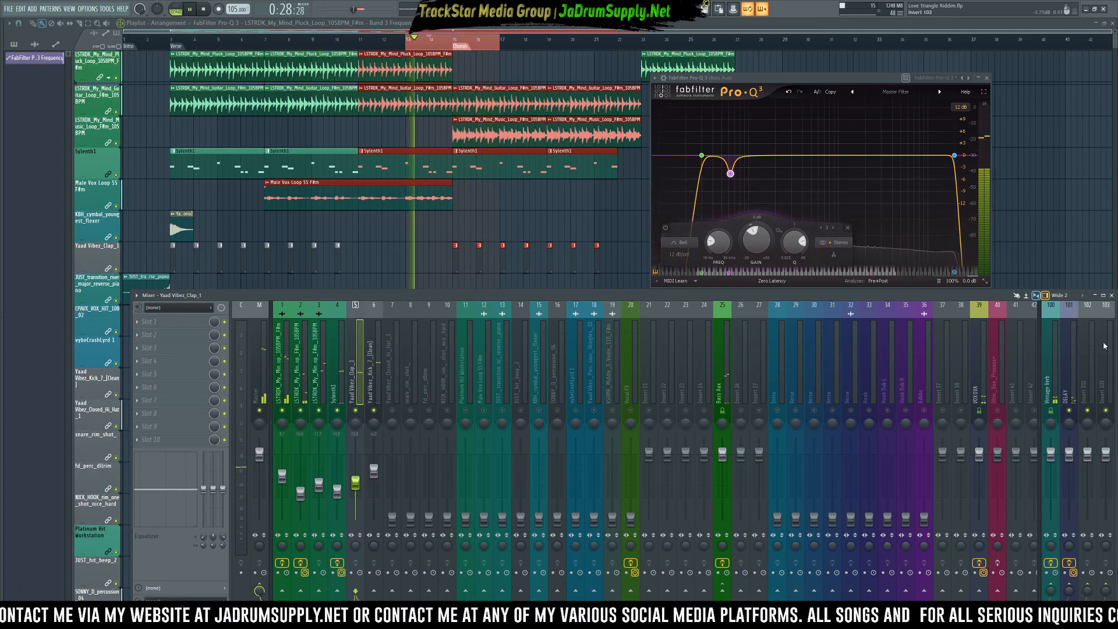
- Rename mixer insert 102 as ROOM and give it a purple colour
right_click(1087, 305)
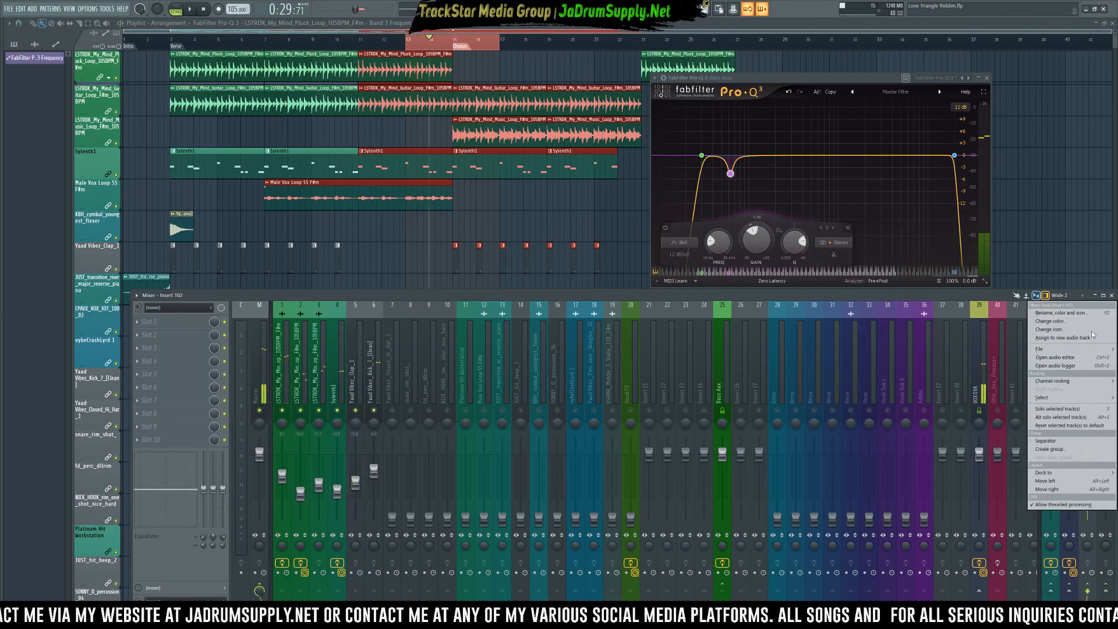
left_click(1085, 319)
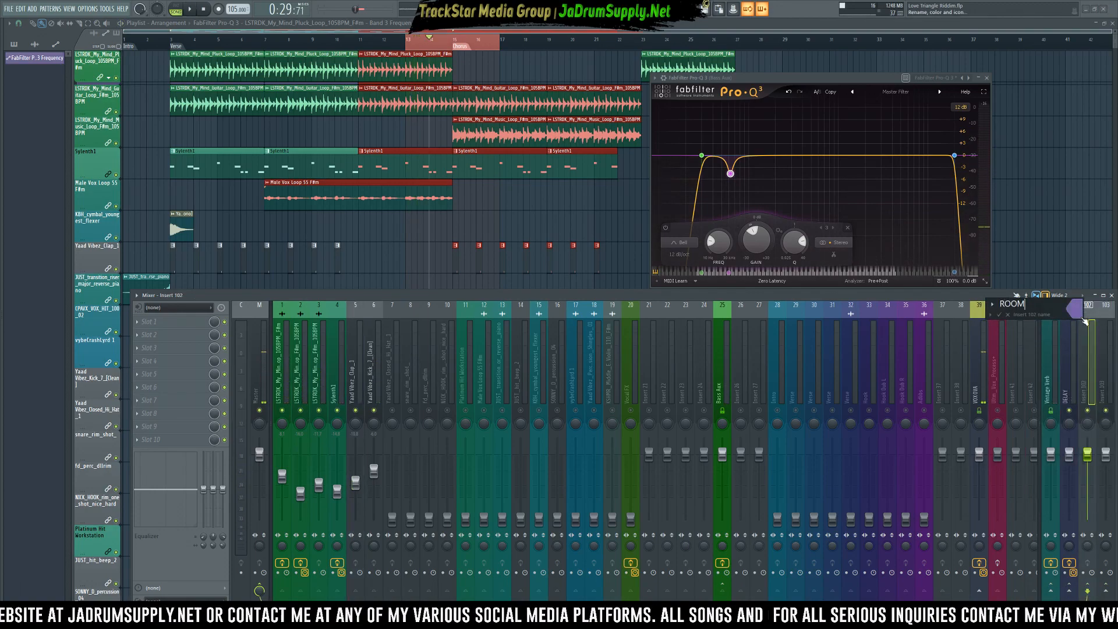
key("Return")
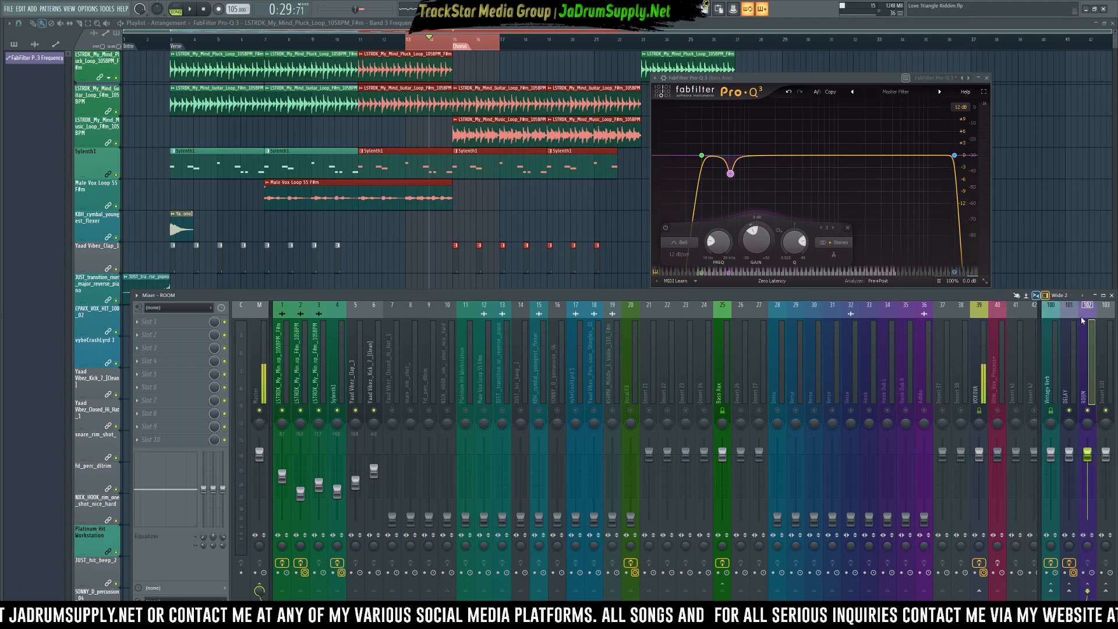
- Load Eventide's 2016 Stereo Room reverb in the ROOM track's first effect slot and choose its Sn Drum Room preset
left_click(188, 327)
mouse_move(299, 284)
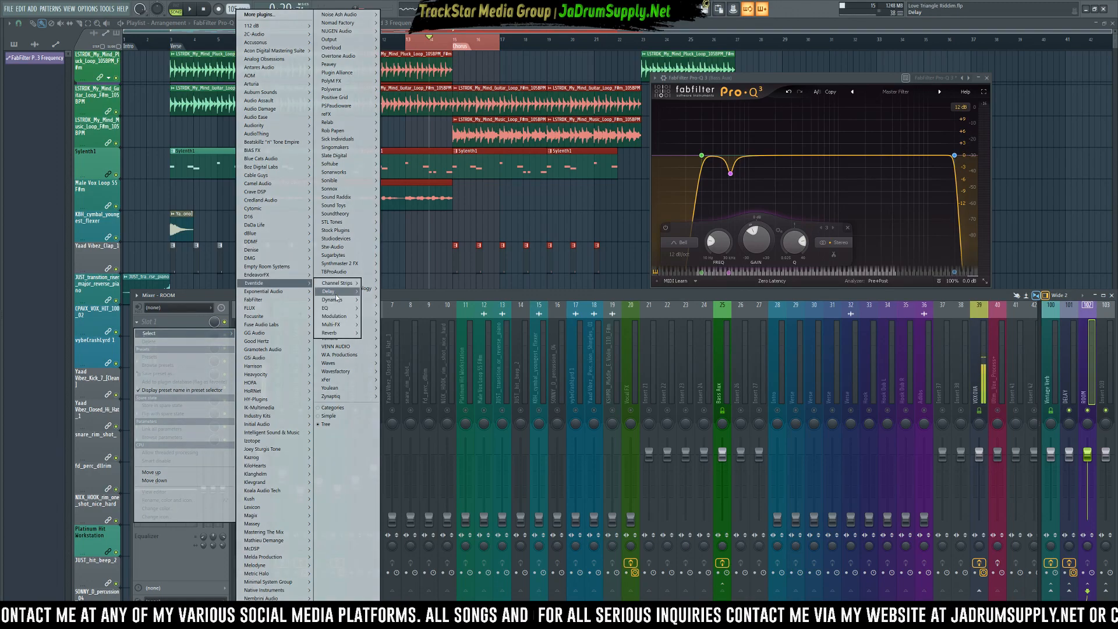
mouse_move(348, 329)
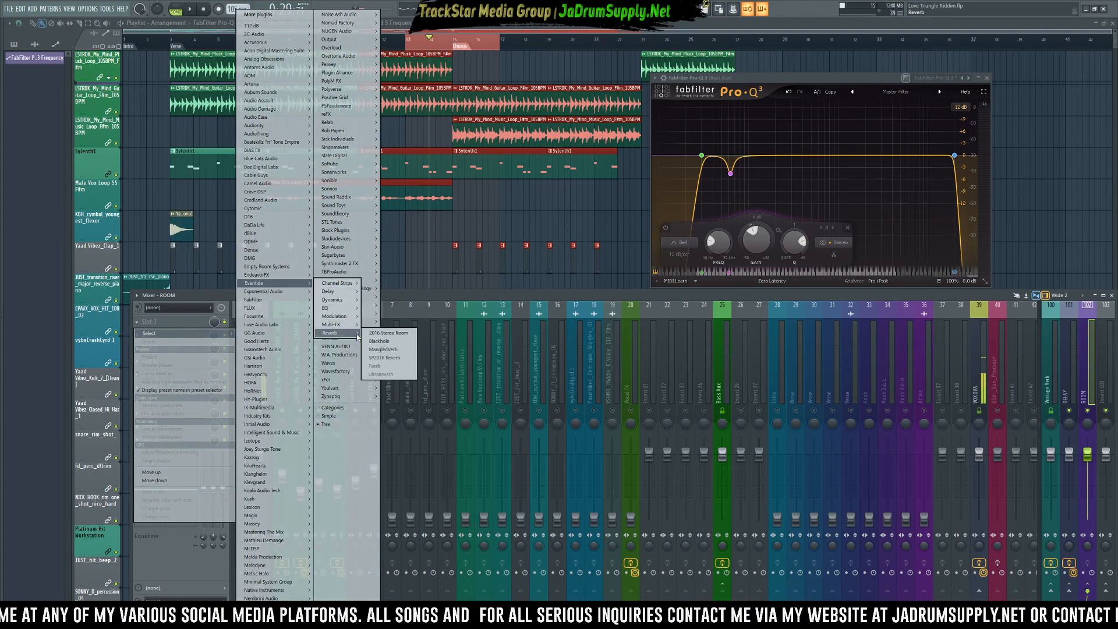
left_click(395, 336)
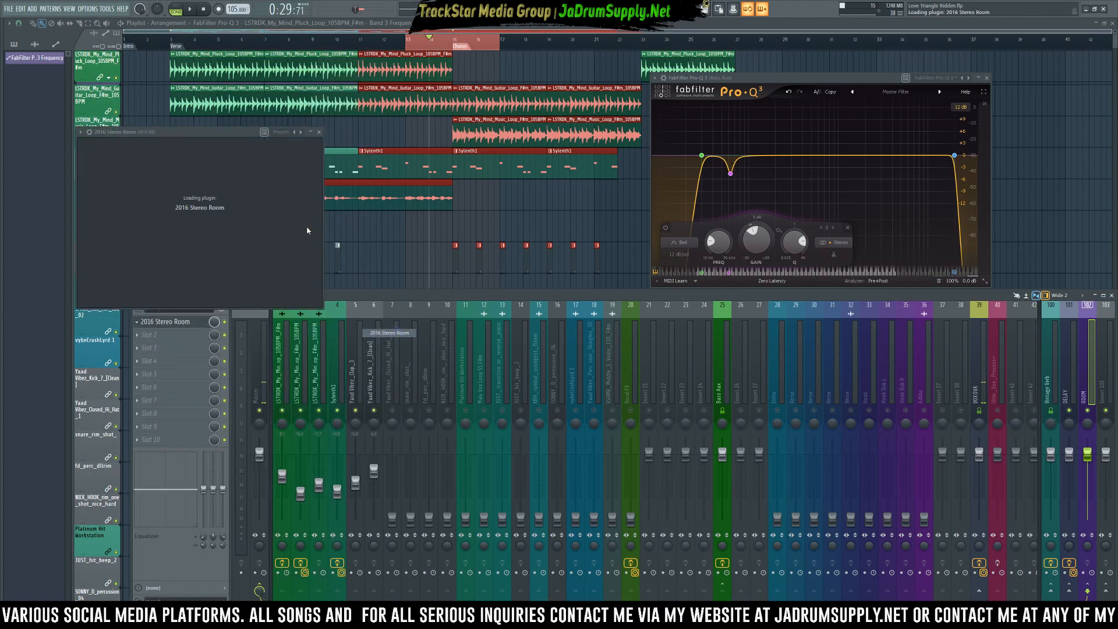
left_click_drag(167, 145, 679, 173)
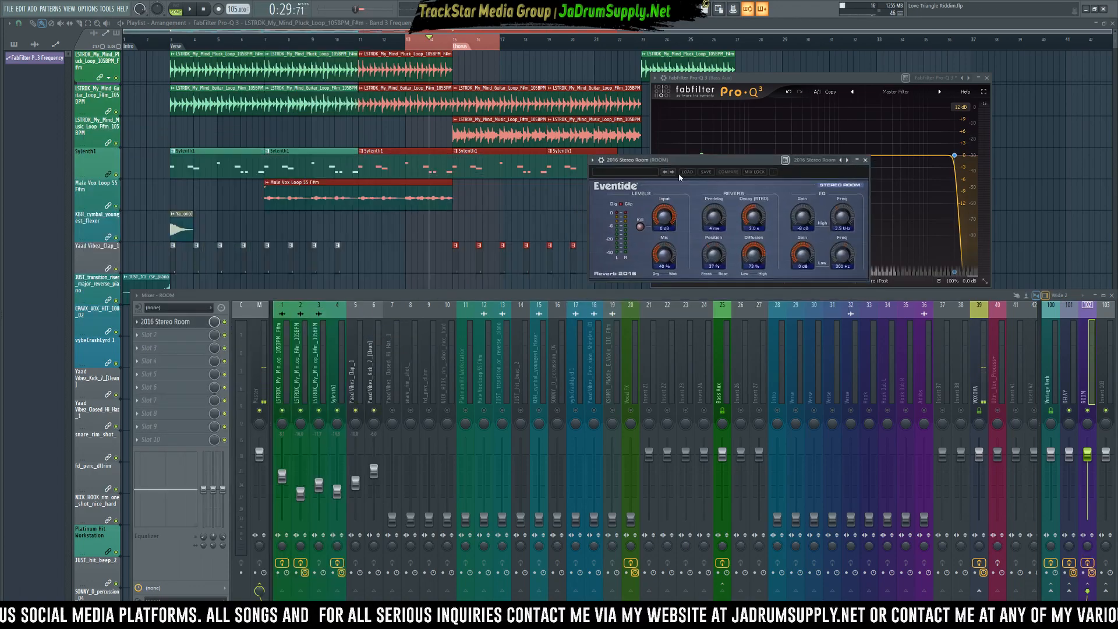
left_click(616, 173)
mouse_move(573, 201)
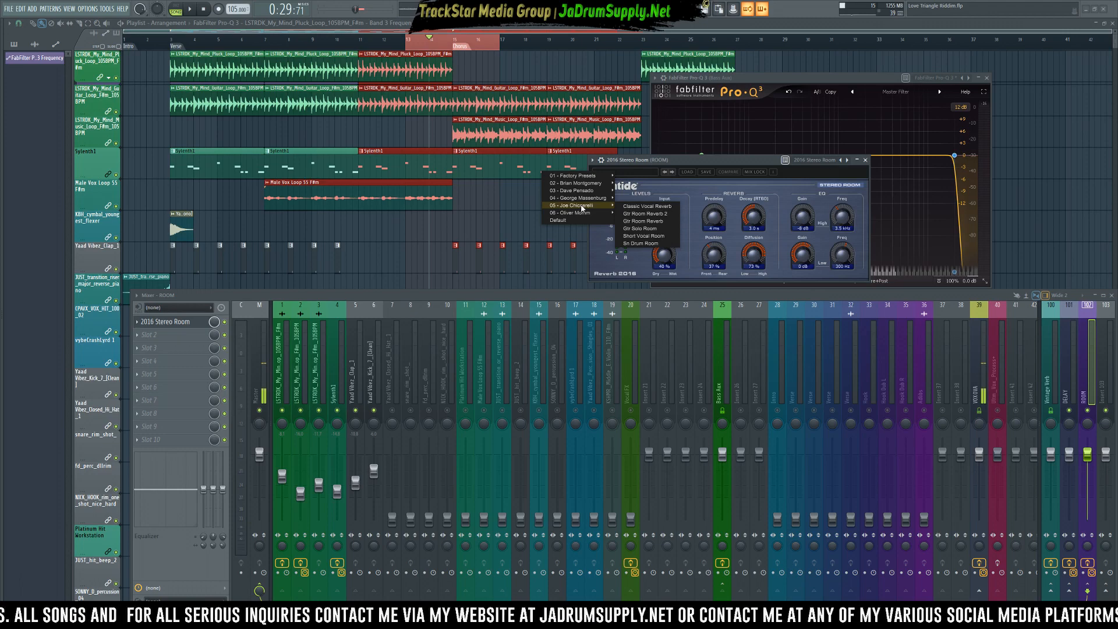
left_click(647, 244)
- Send the Yaad Vibez_Clap_1 track to the ROOM track at about 18% while auditioning the mix
key("space")
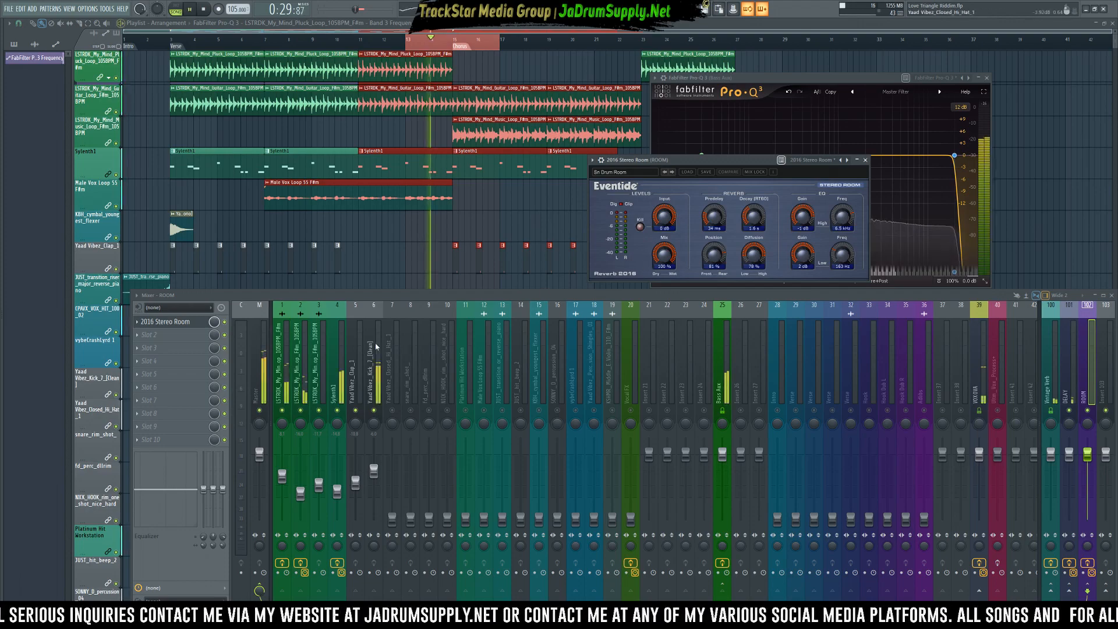
left_click(355, 373)
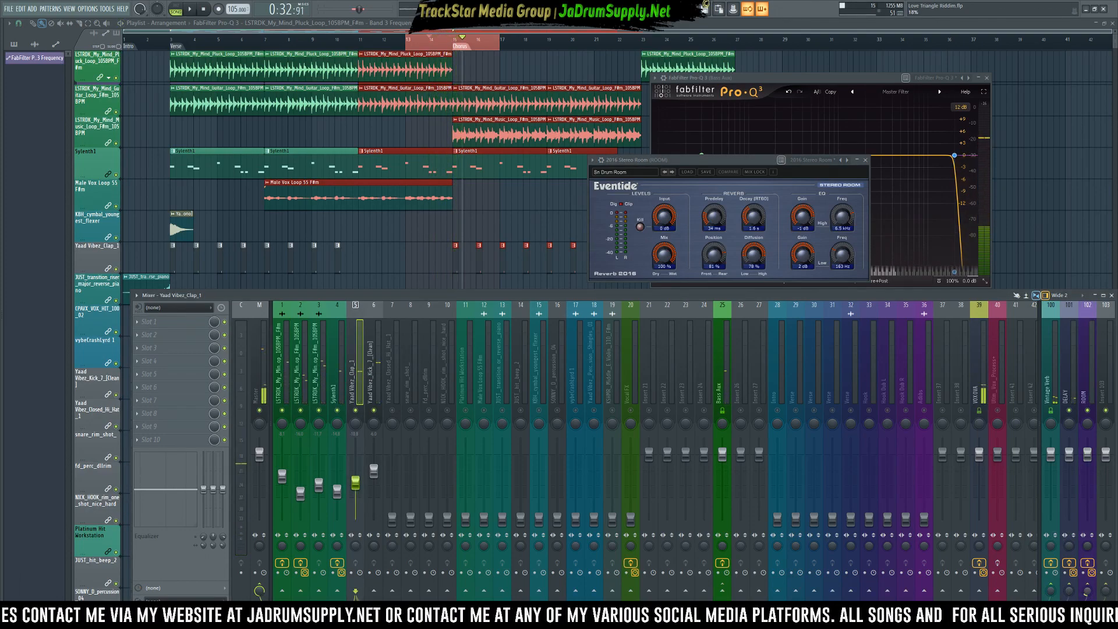
key("space")
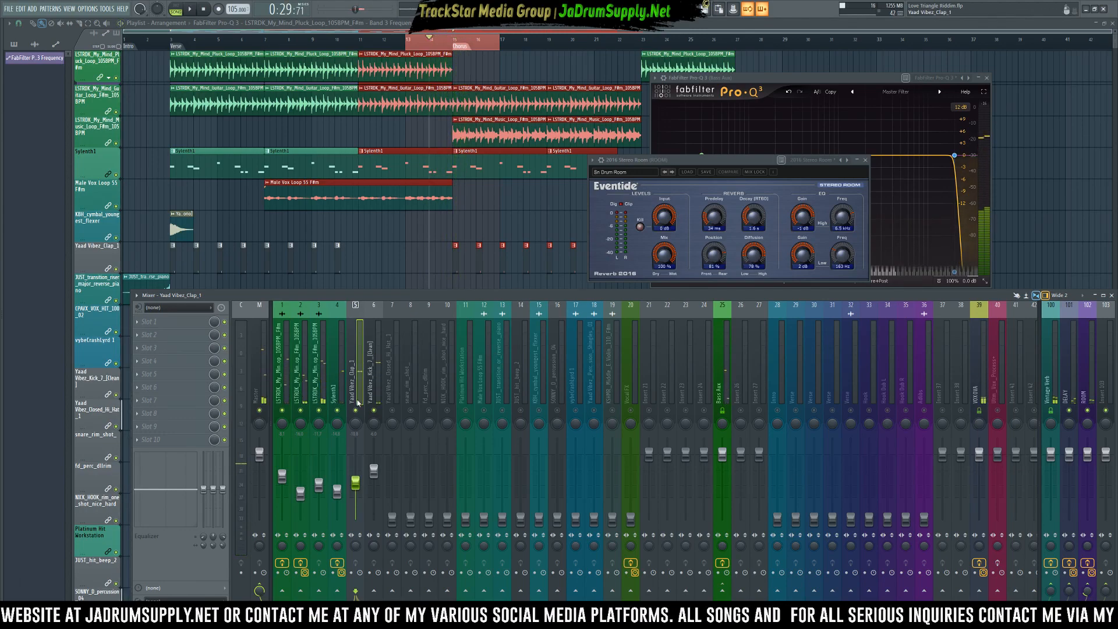
- Close the open plugin windows and audition the arrangement from the start of the Chorus at bar 15
key("space")
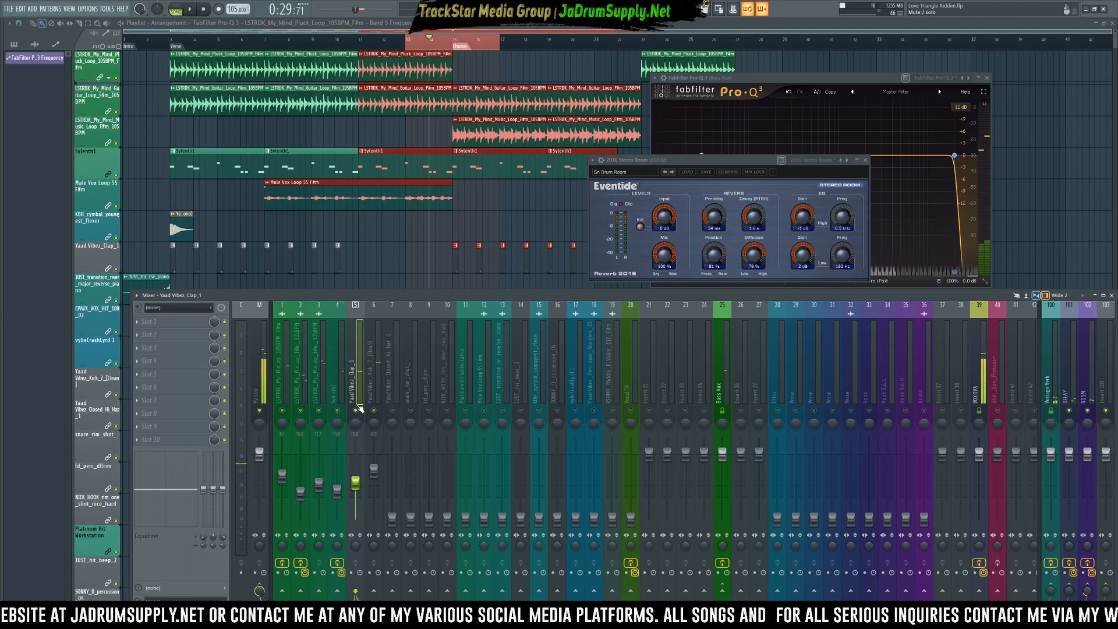
key("F12")
left_click(457, 41)
key("space")
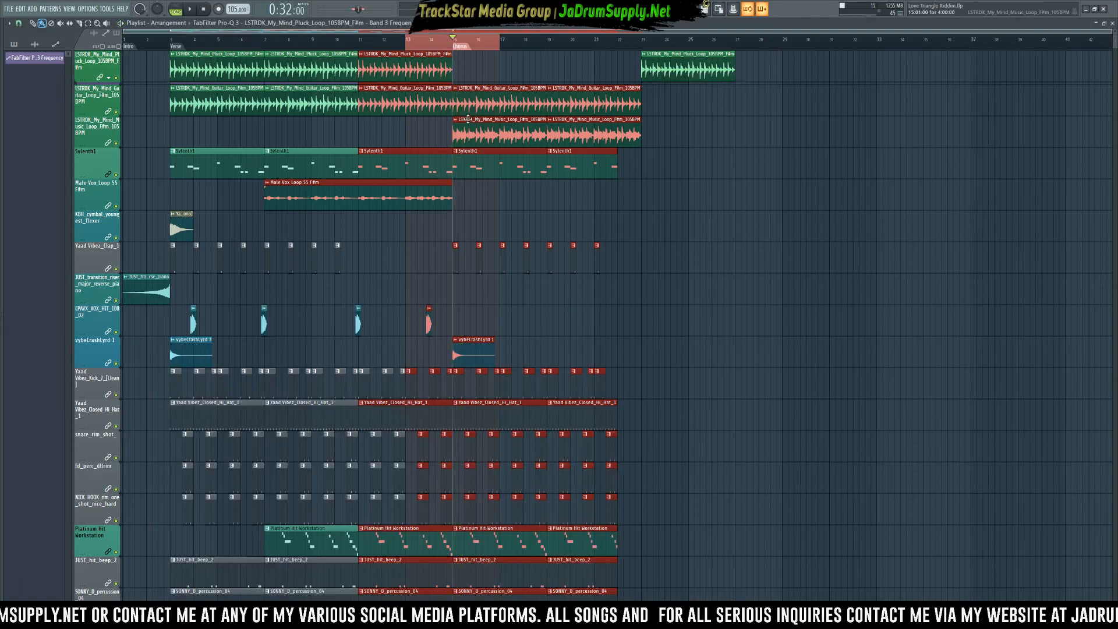
key("F9")
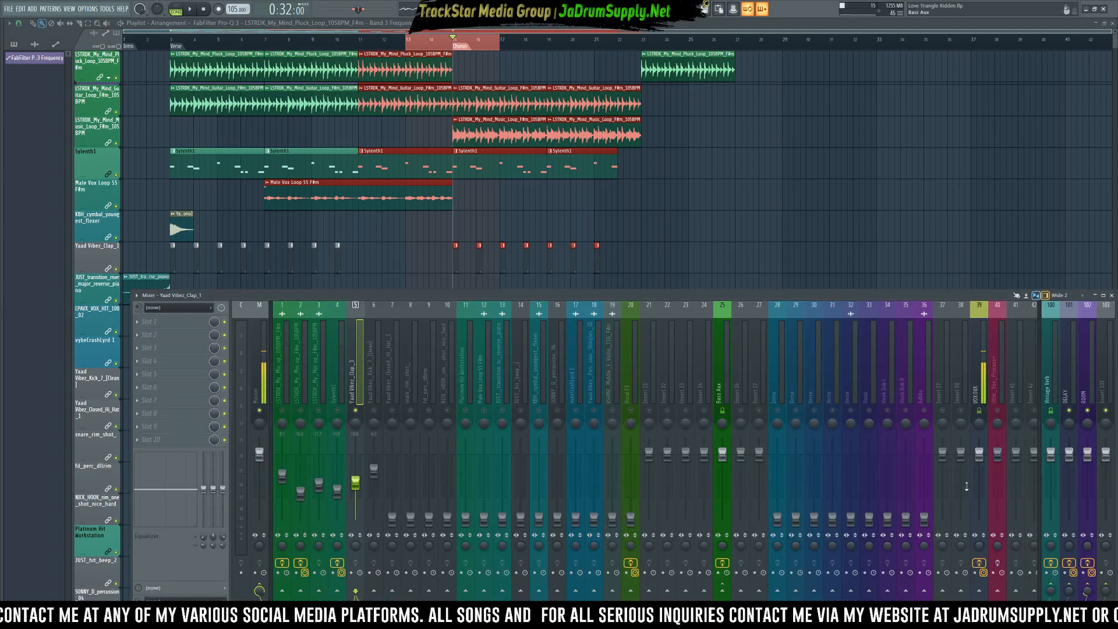
key("space")
key("space")
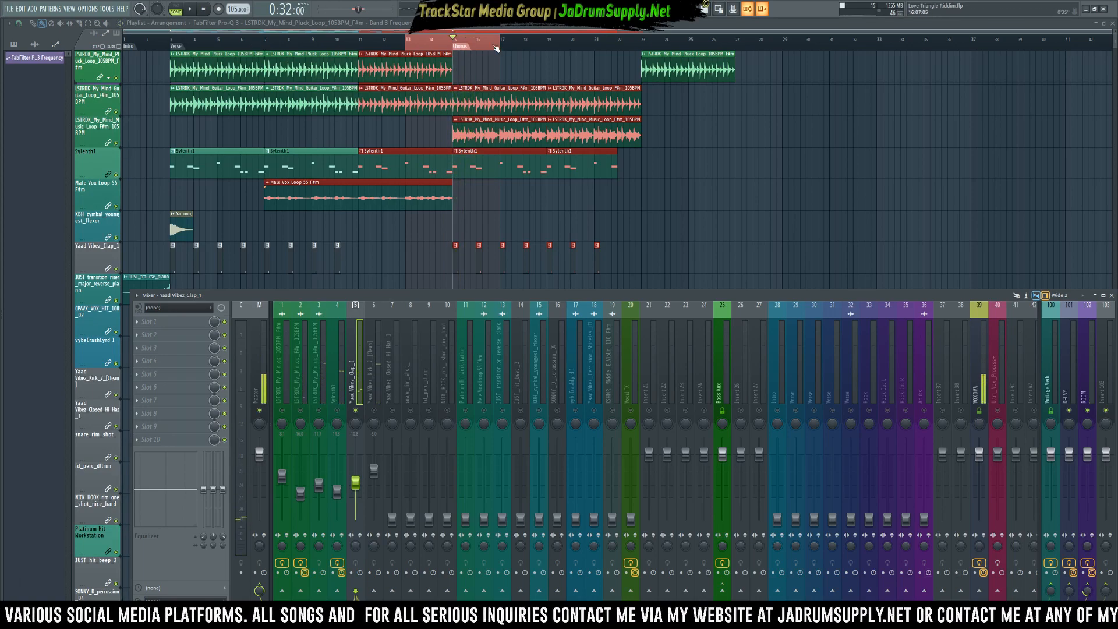
- Set the playlist's loop selection from bar 7 to bar 11 and play it
key("F9")
left_click_drag(505, 42, 264, 47)
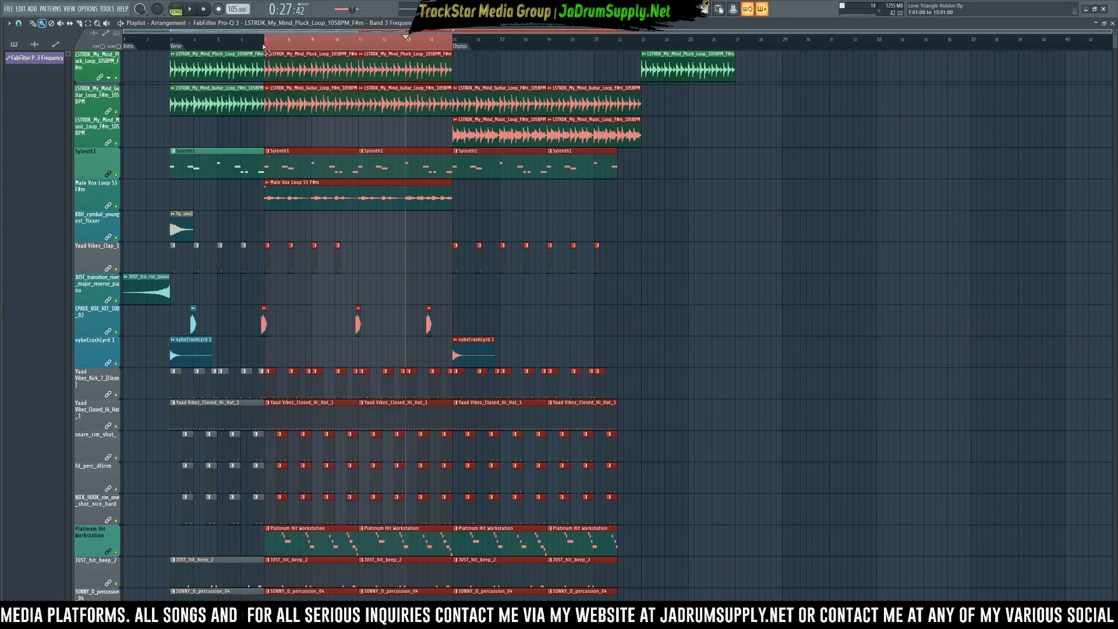
key("F9")
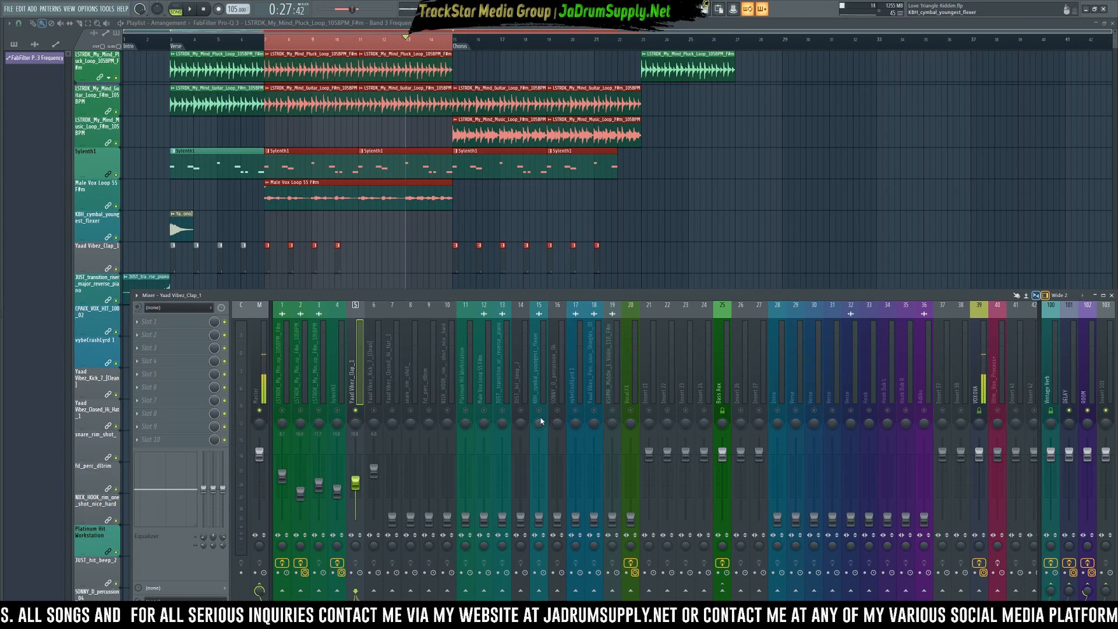
scroll(482, 202, "down", 1)
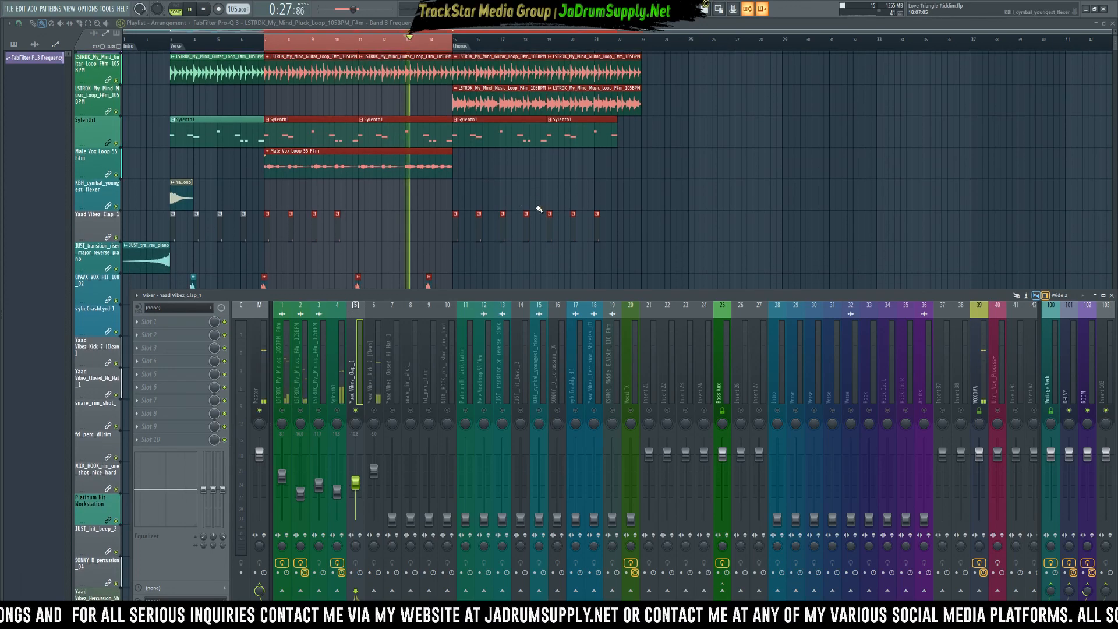
left_click_drag(452, 46, 357, 41)
key("space")
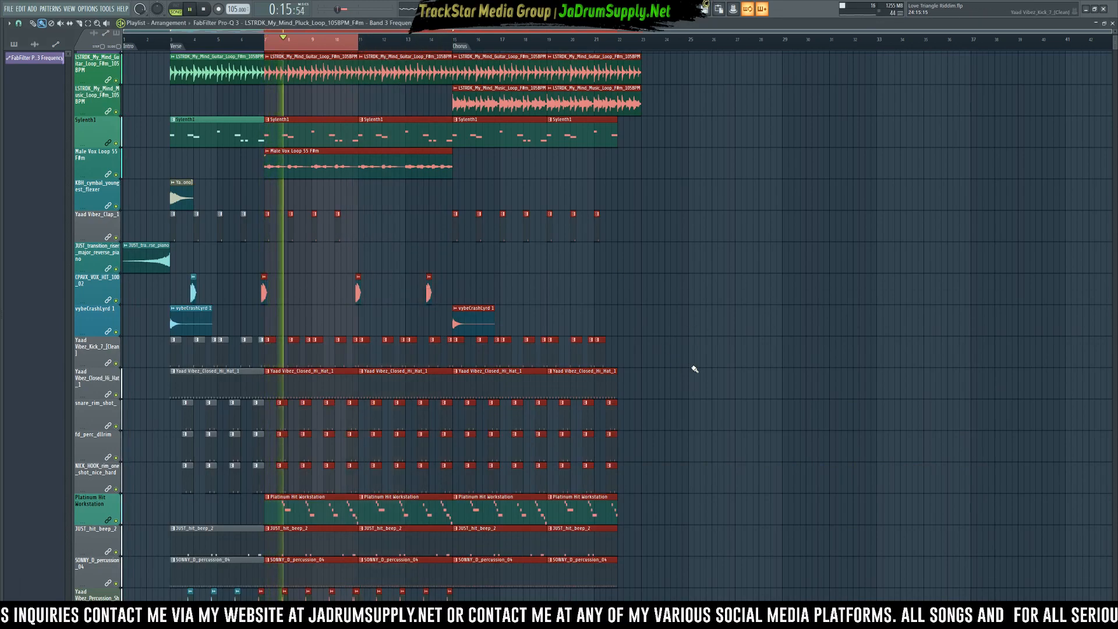
- Compare the soloed Yaad Vibez_Clap_1 with the ROOM reverb track muted and enabled
key("F9")
left_click(1087, 410)
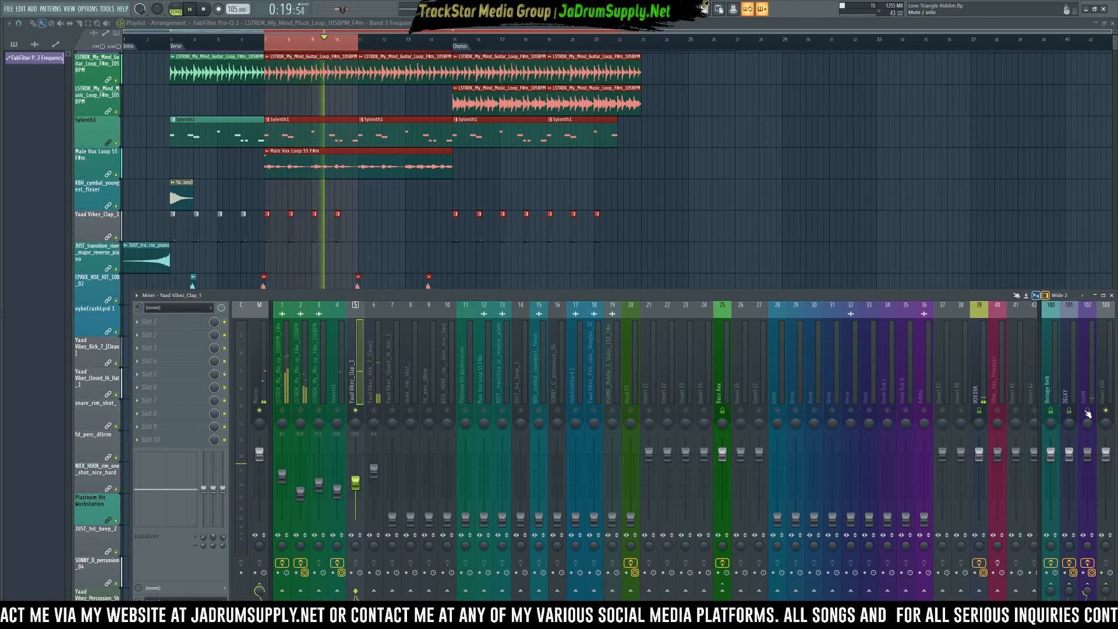
key("space")
key("space")
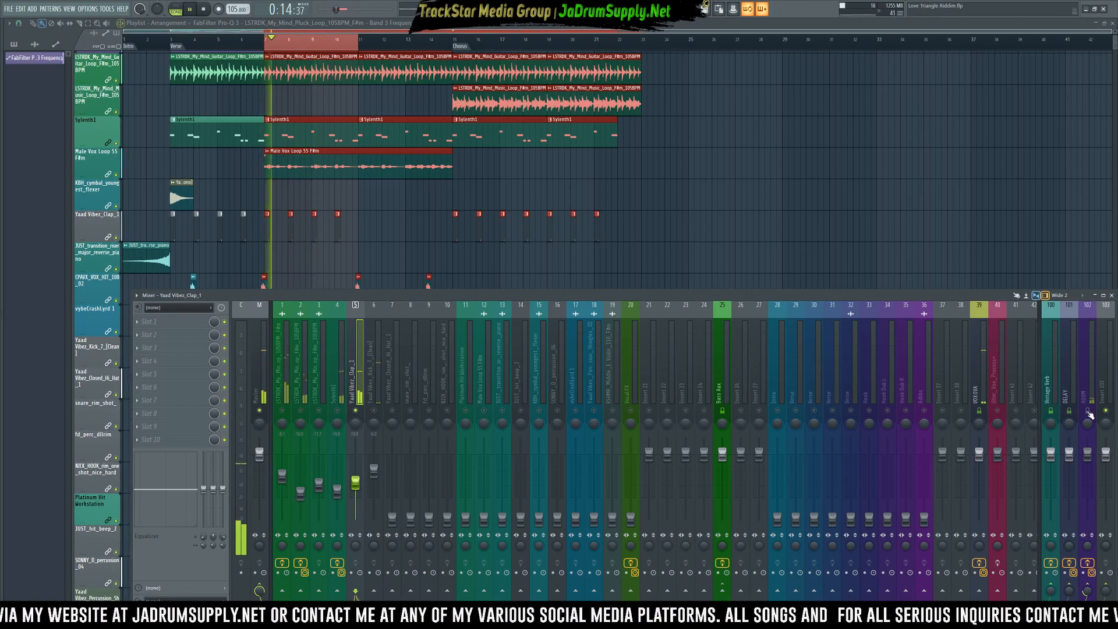
key("space")
left_click(1087, 411)
key("space")
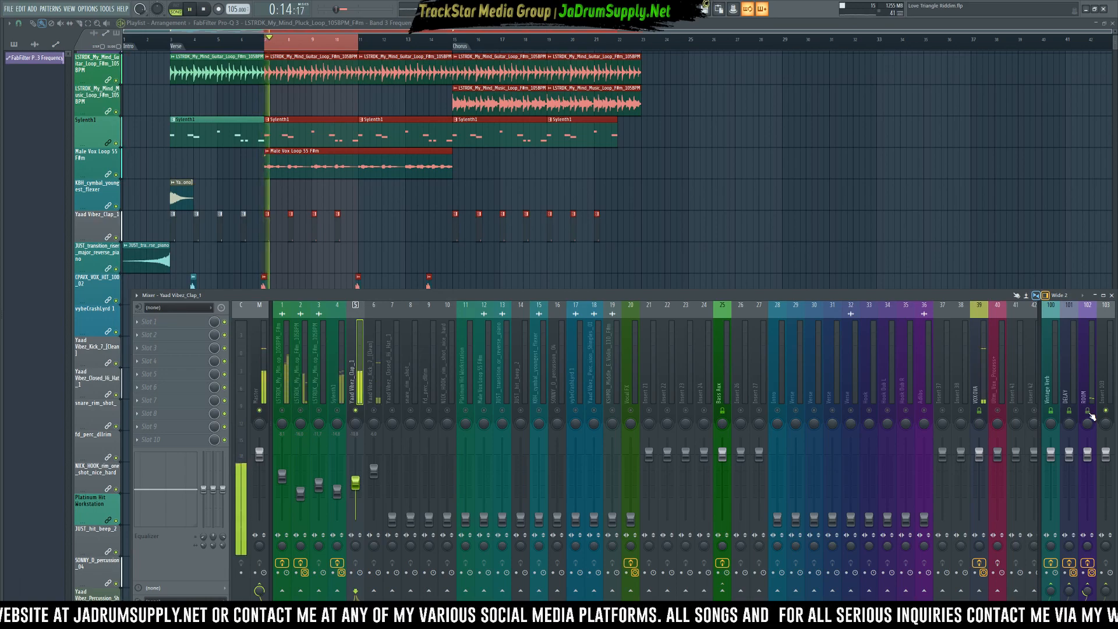
key("space")
- Inspect the ValhallaVintageVerb settings on the Vintage Verb track and audition the loop
right_click(1086, 592)
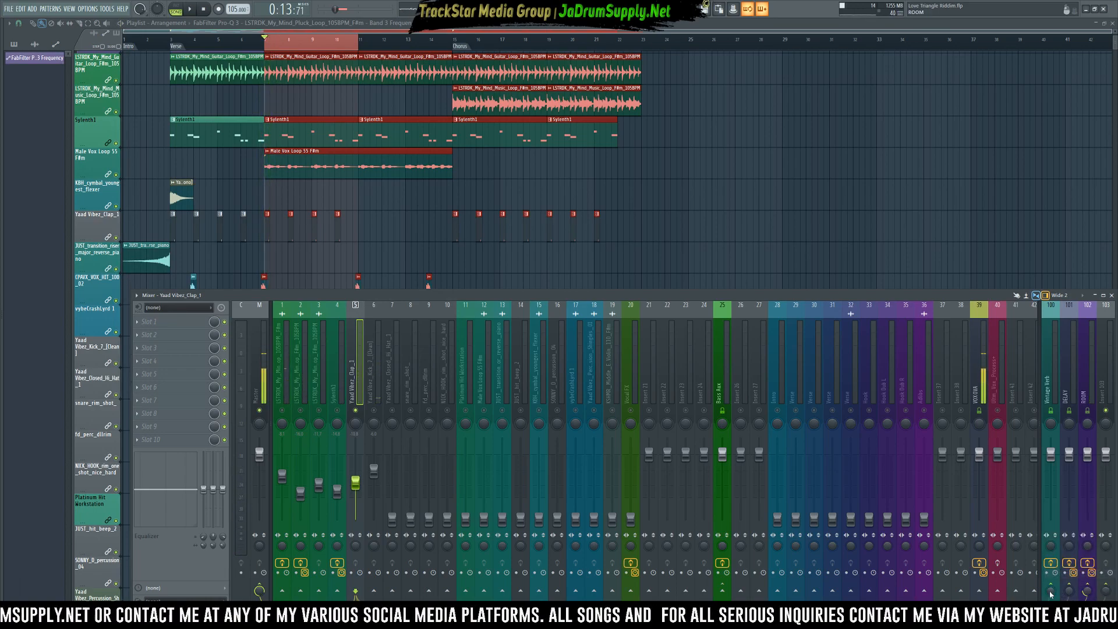
key("Escape")
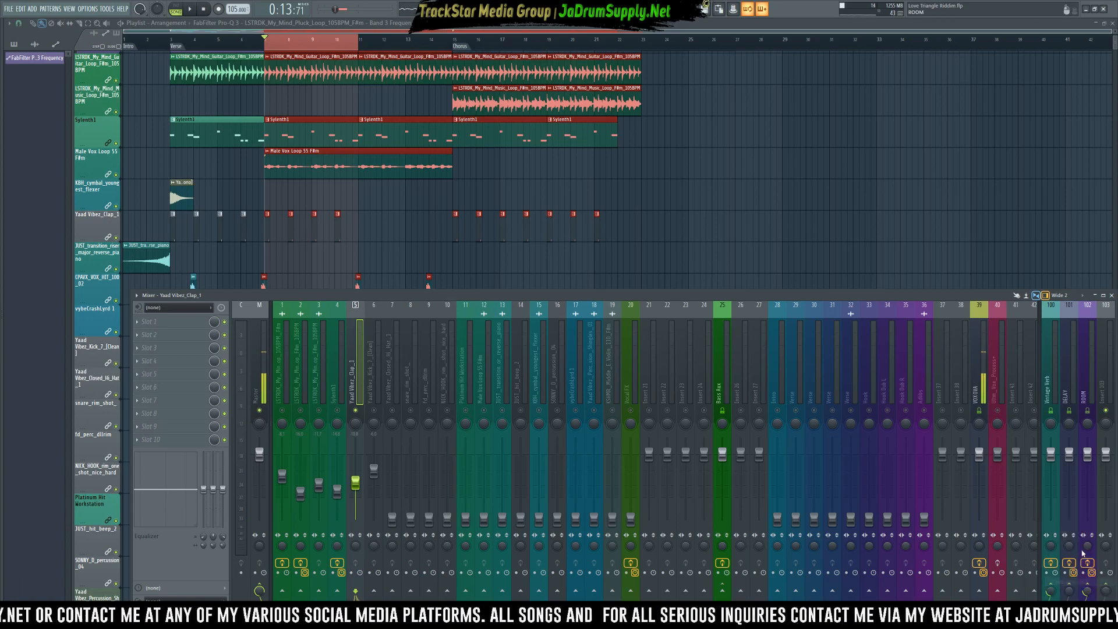
left_click(1047, 389)
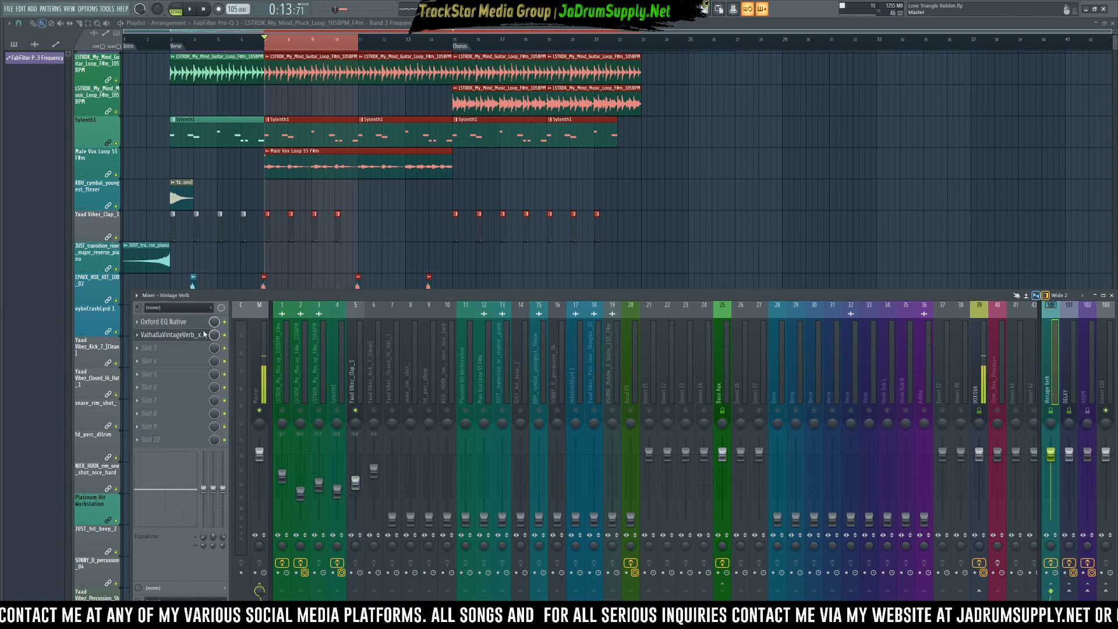
left_click(181, 336)
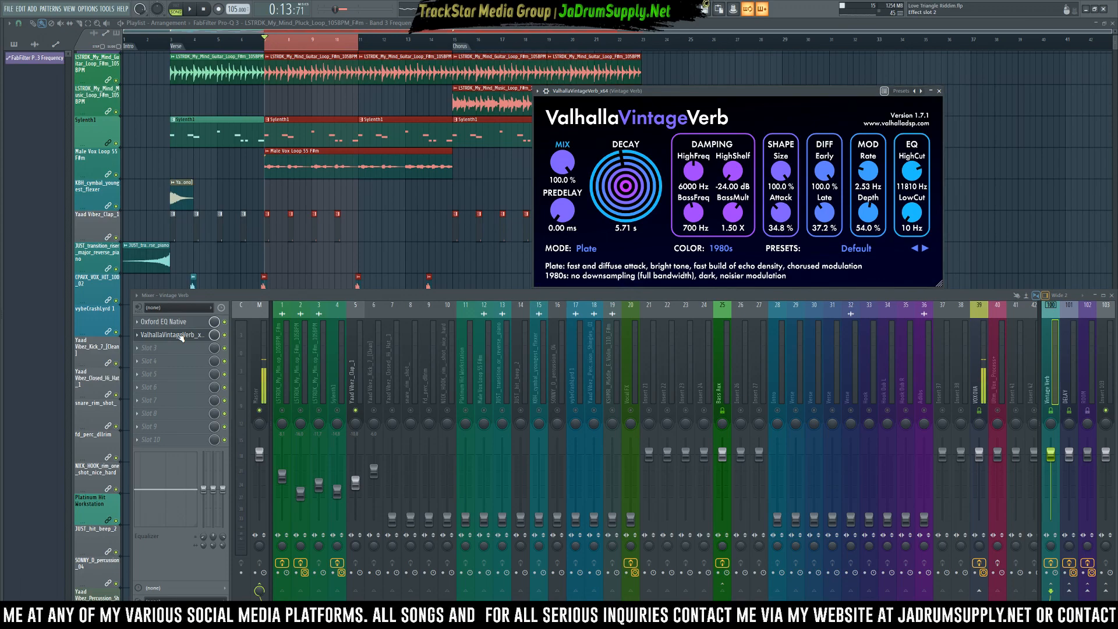
left_click(182, 336)
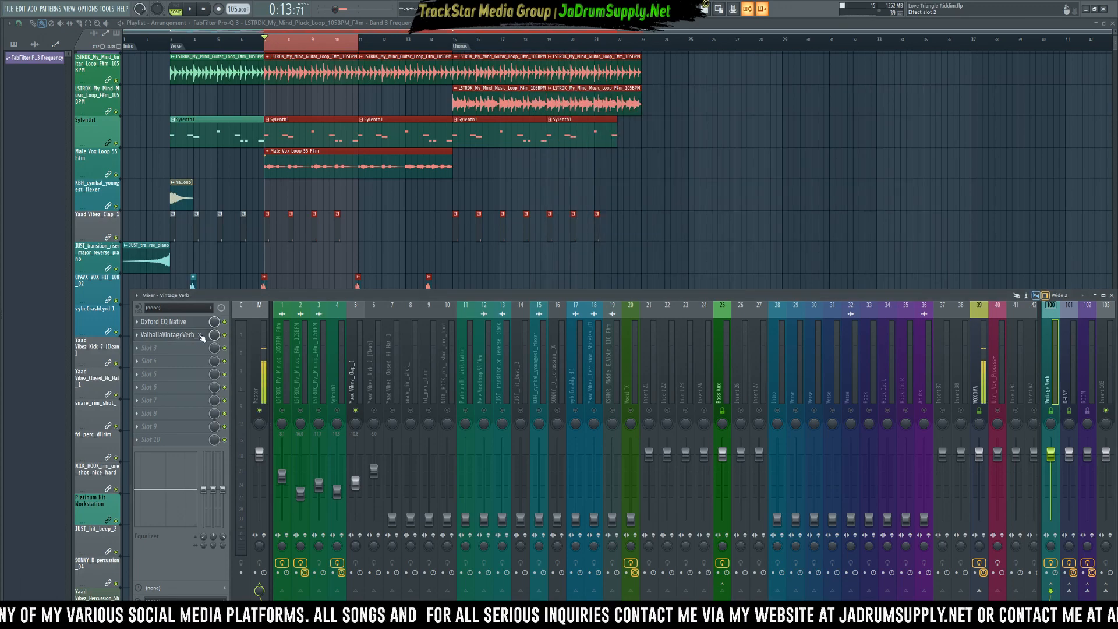
key("space")
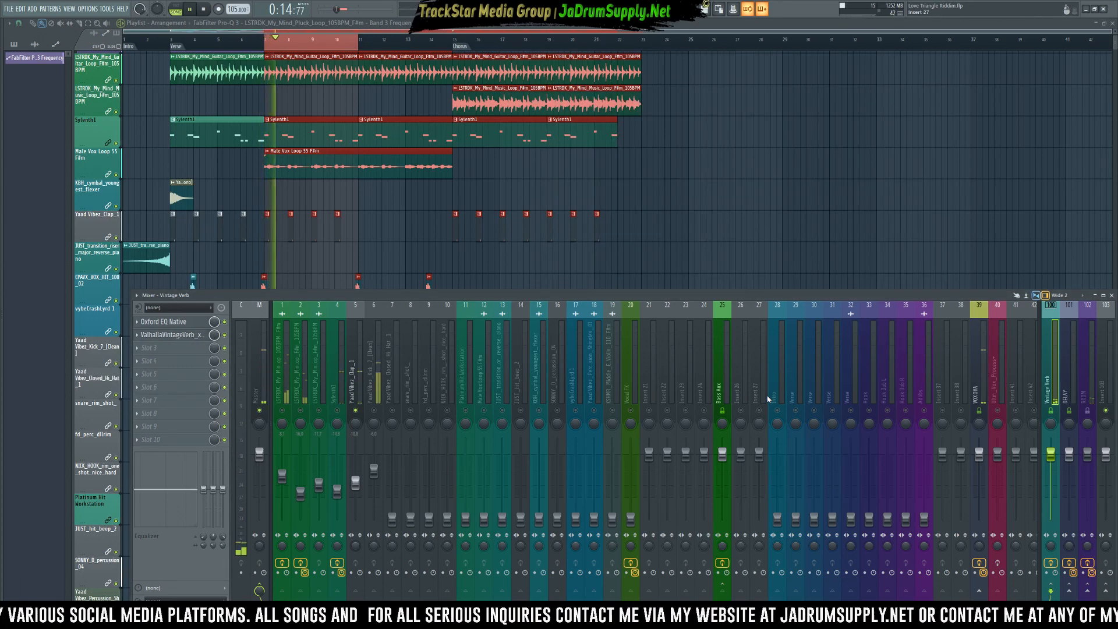
key("space")
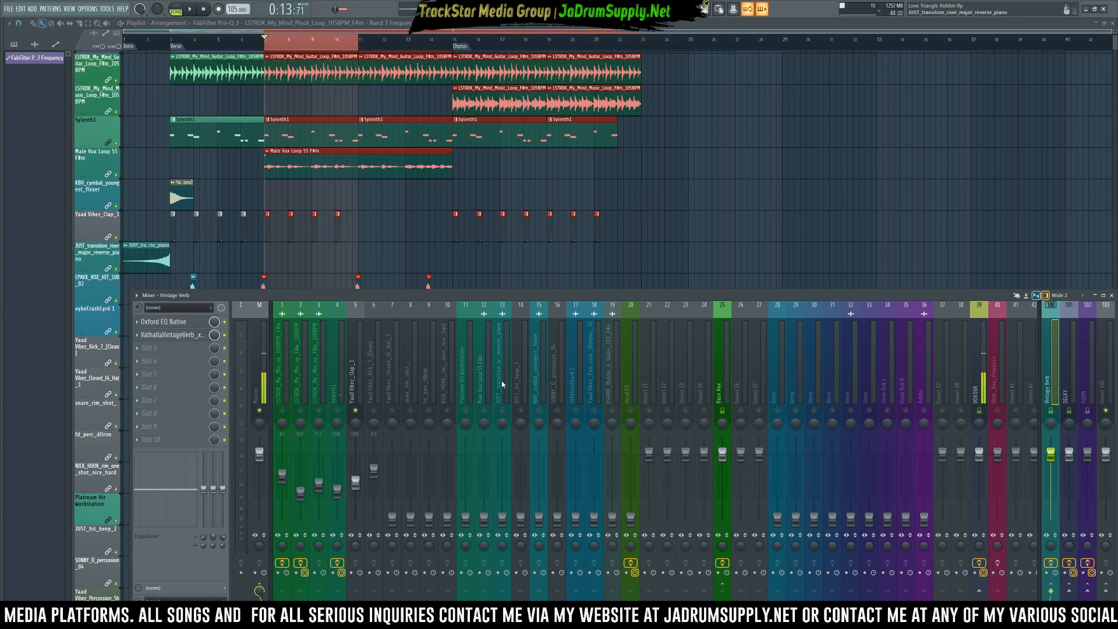
- Unsolo Yaad Vibez_Clap_1 and compare the full mix with the ROOM track muted and enabled
left_click(350, 367)
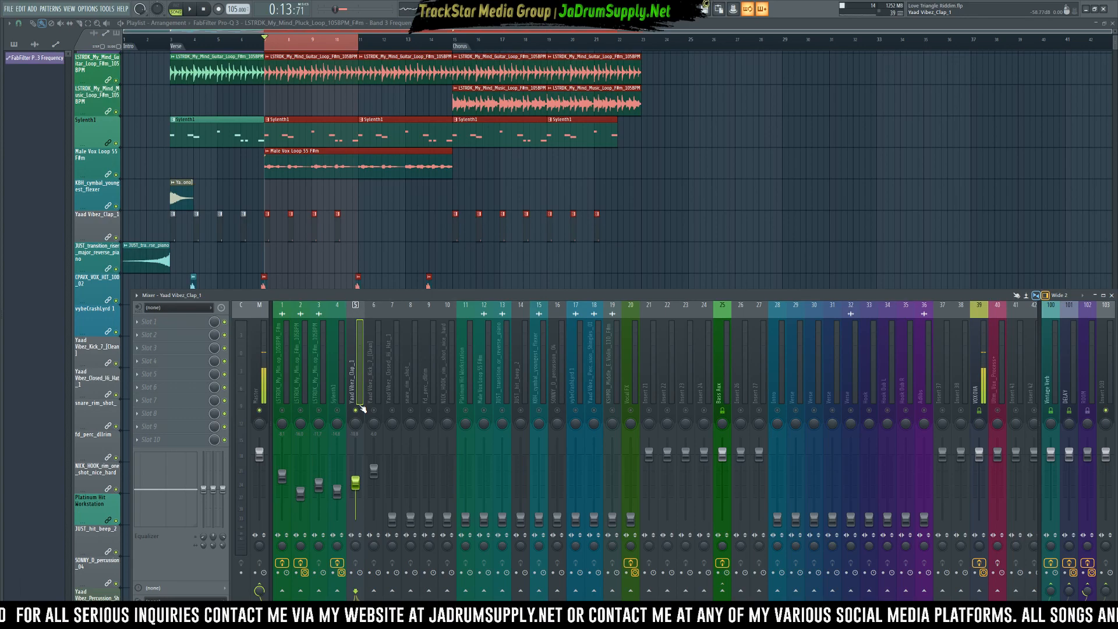
key("space")
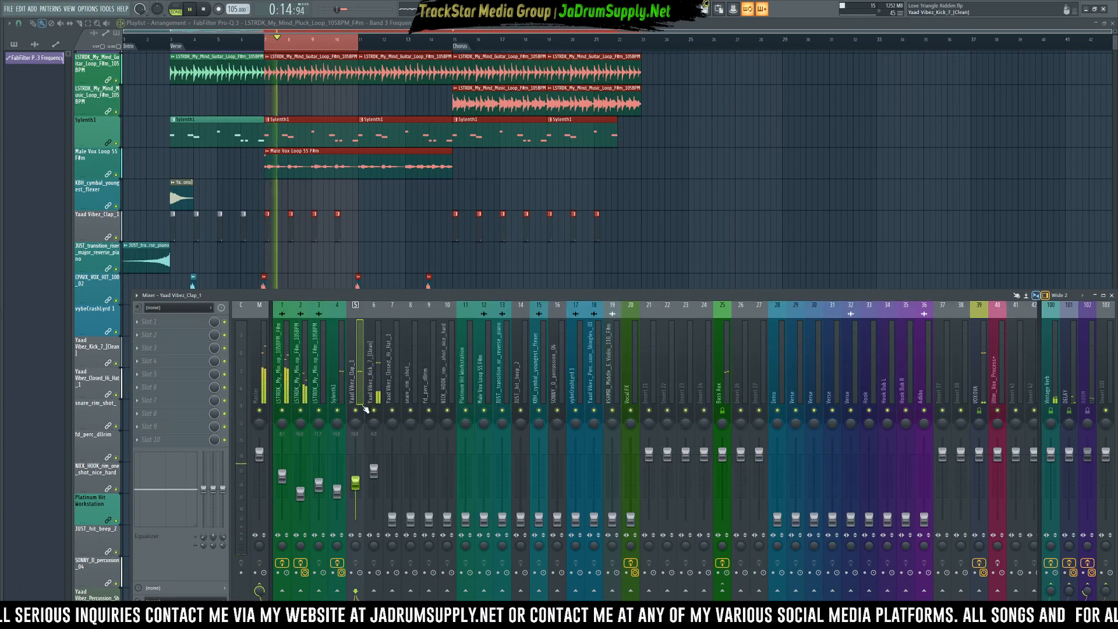
key("space")
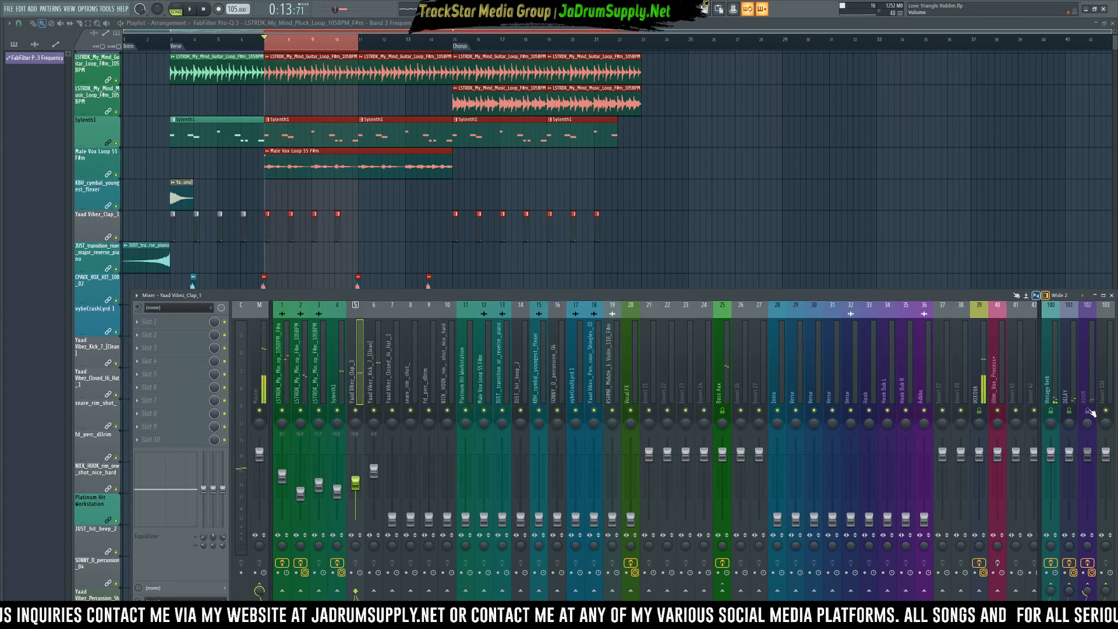
key("space")
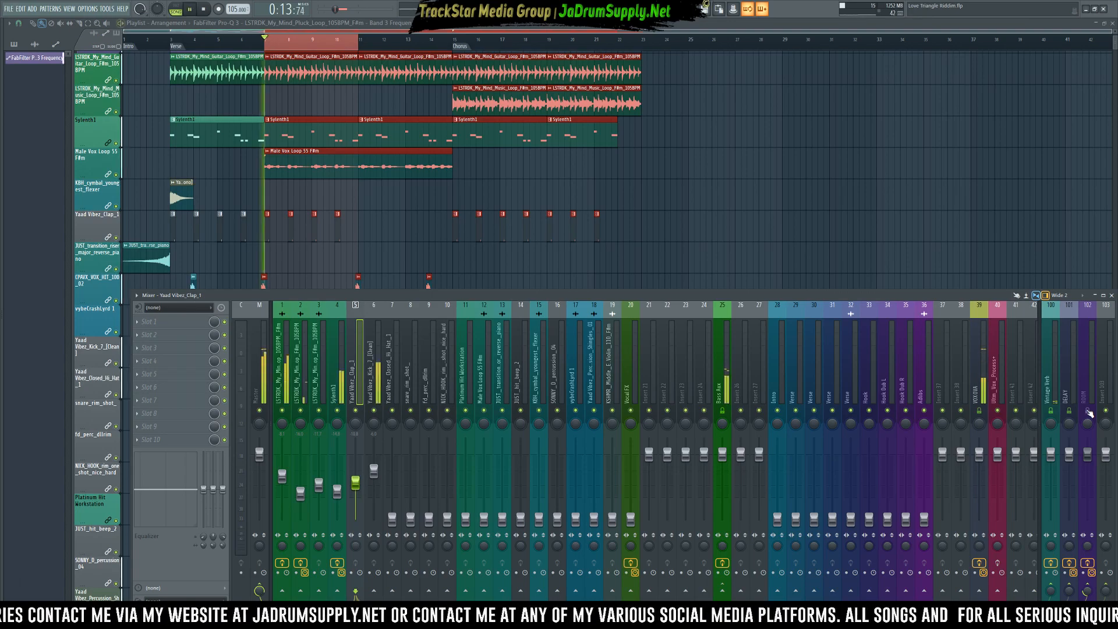
key("space")
key("space")
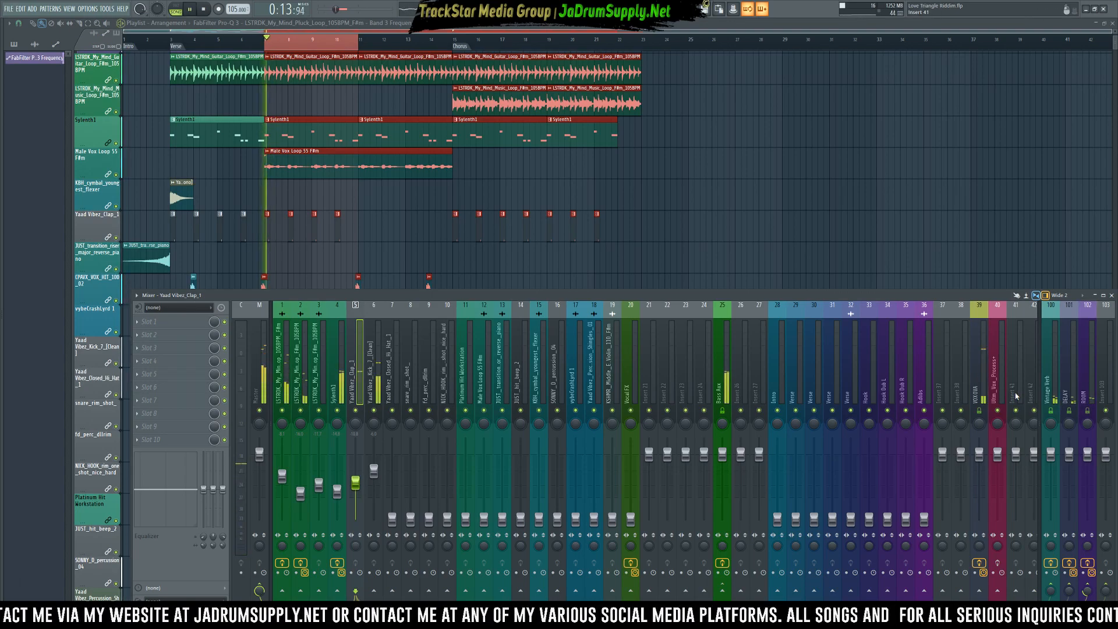
key("space")
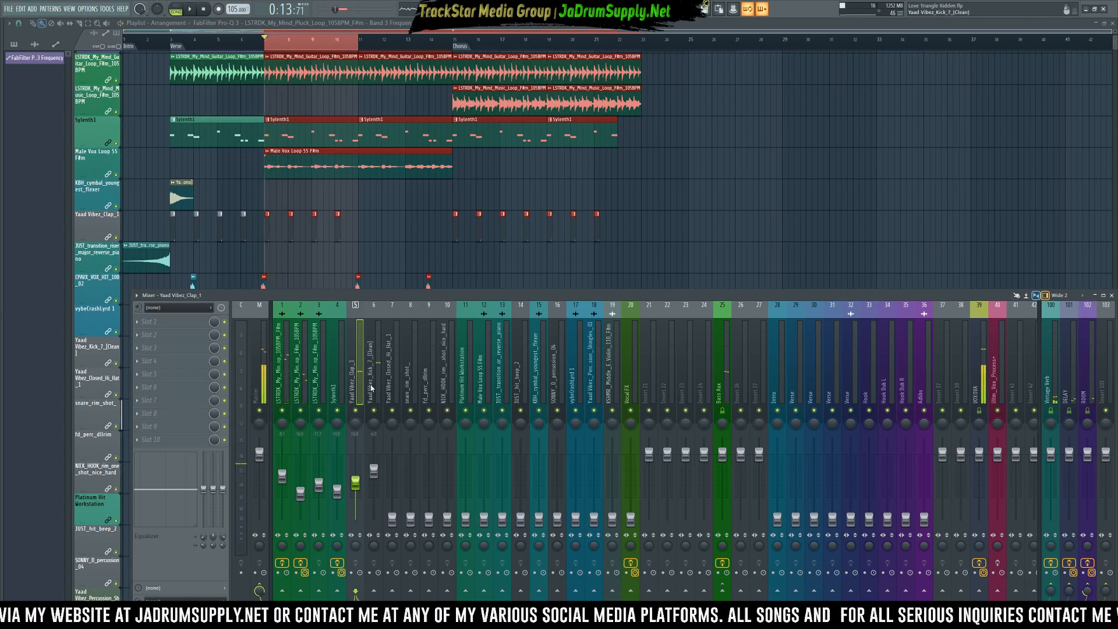
- Raise the Yaad Vibez_Closed_Hi_Hat_1 fader to below the clap's level while auditioning the loop
left_click(393, 517)
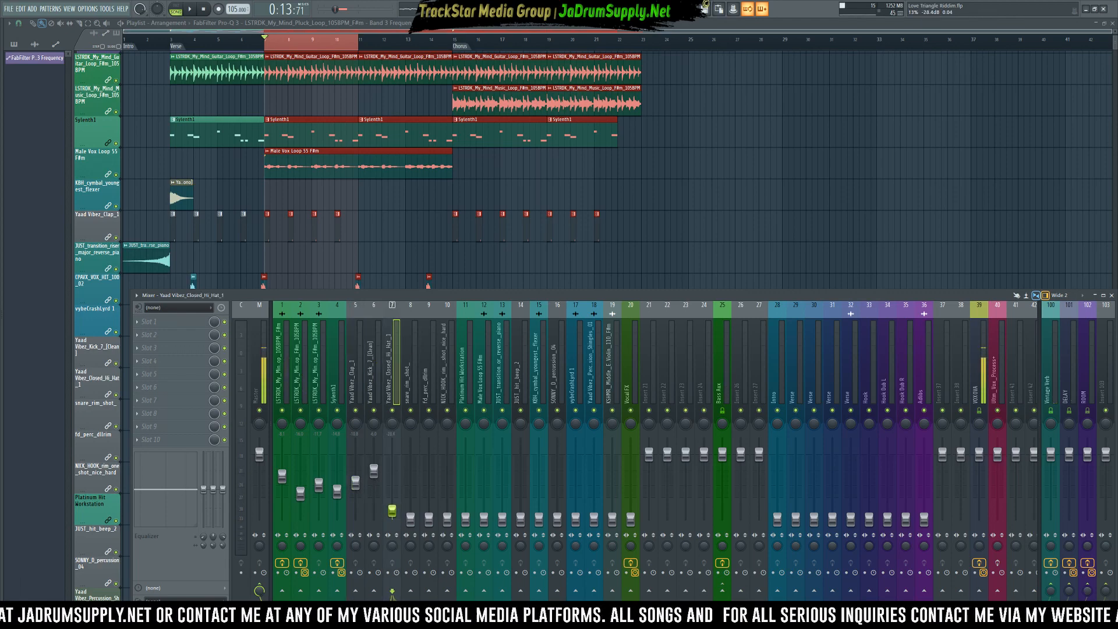
key("space")
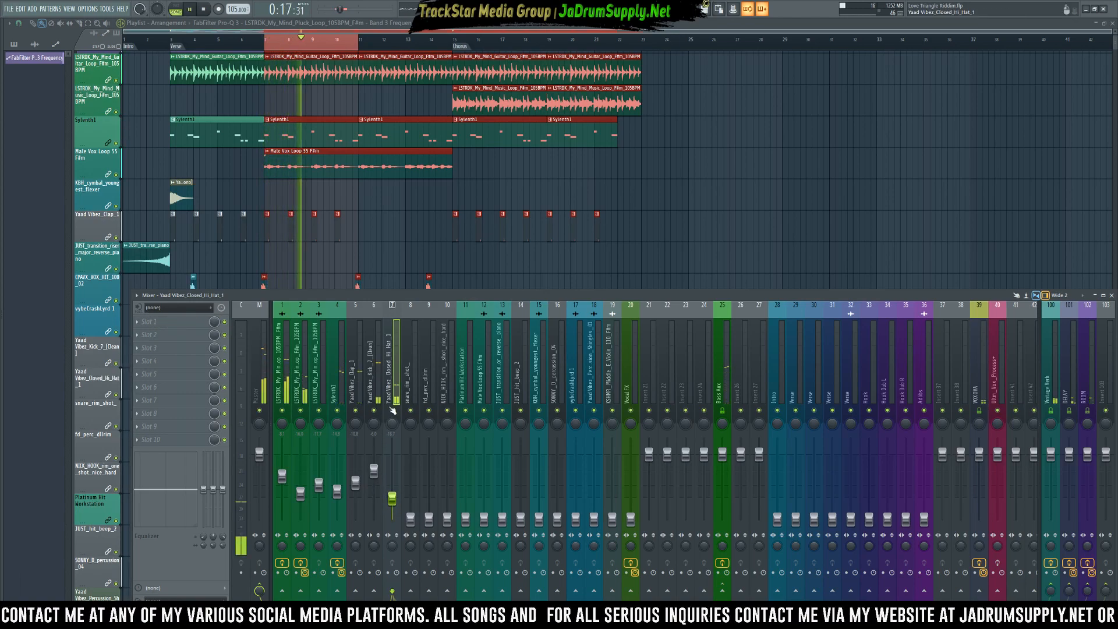
key("space")
- Load Soundtoys' PhaseMistress in the closed hi-hat track's first effect slot and place its window above the mixer
left_click(169, 321)
mouse_move(149, 333)
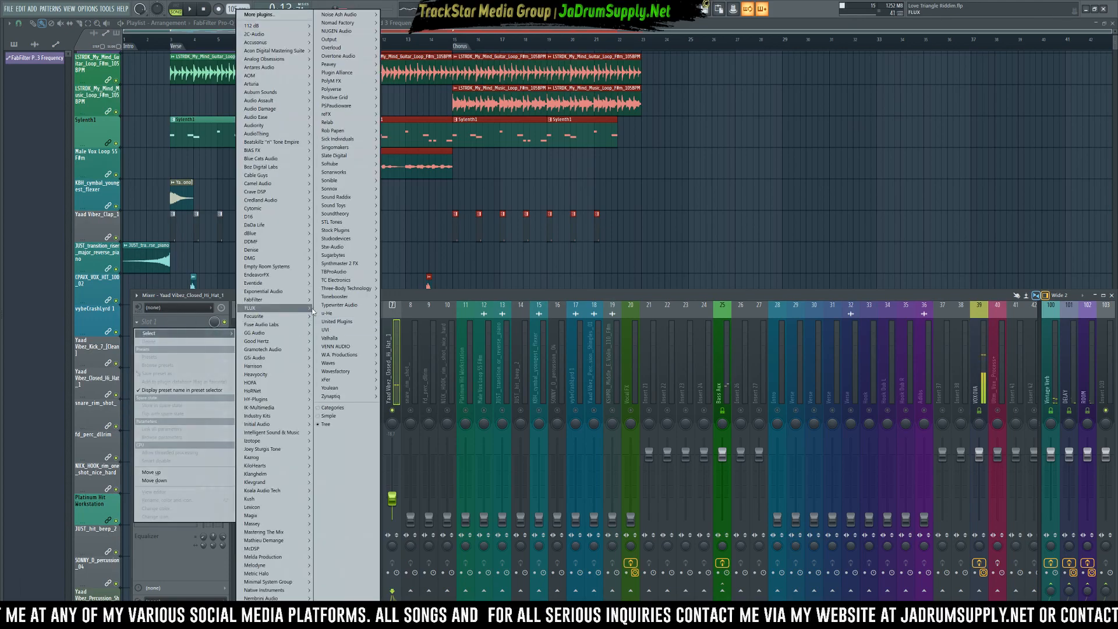
mouse_move(312, 309)
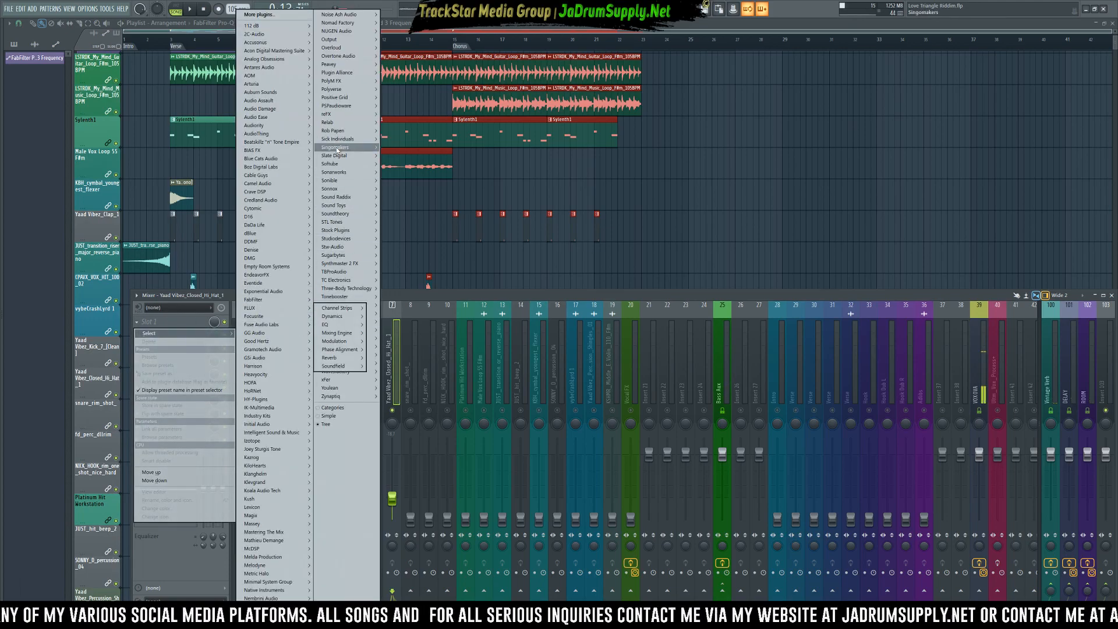
mouse_move(344, 123)
mouse_move(364, 209)
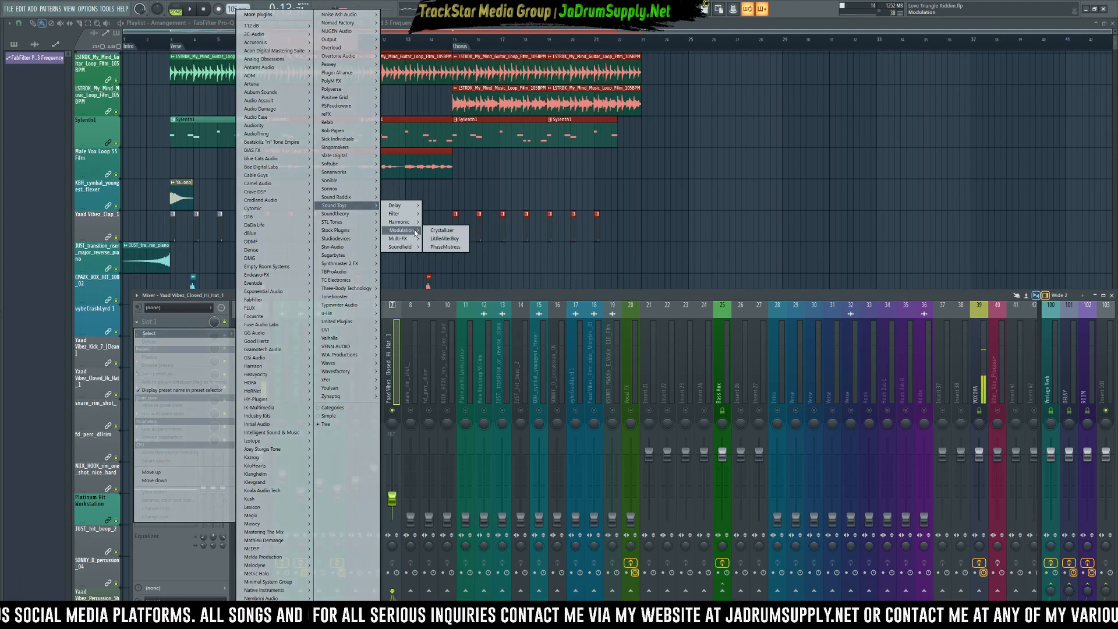
left_click(446, 247)
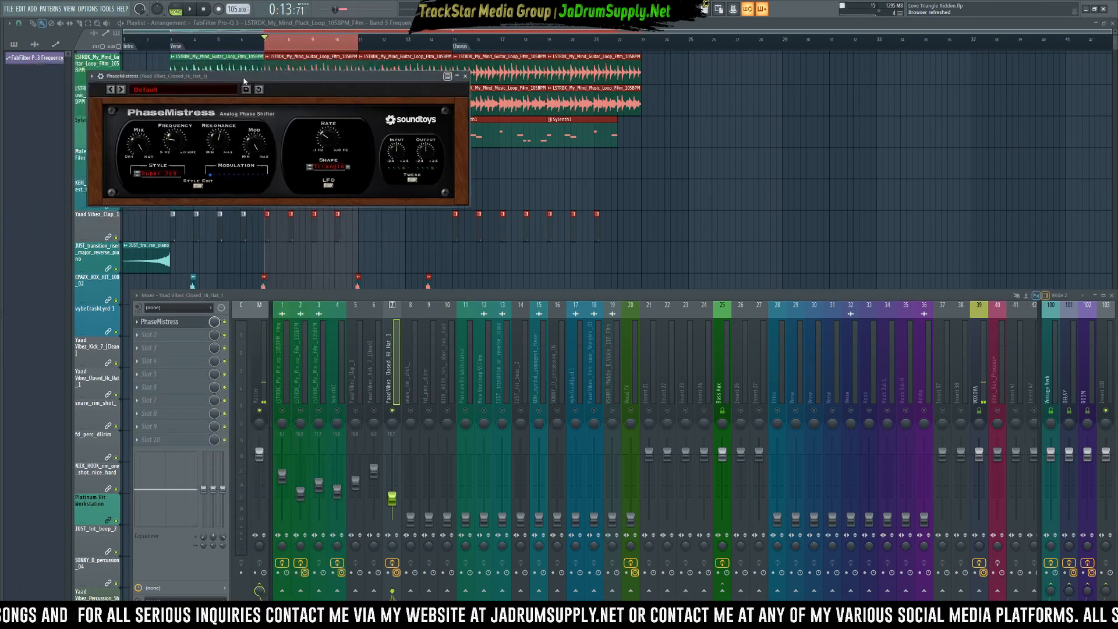
left_click_drag(205, 114, 707, 156)
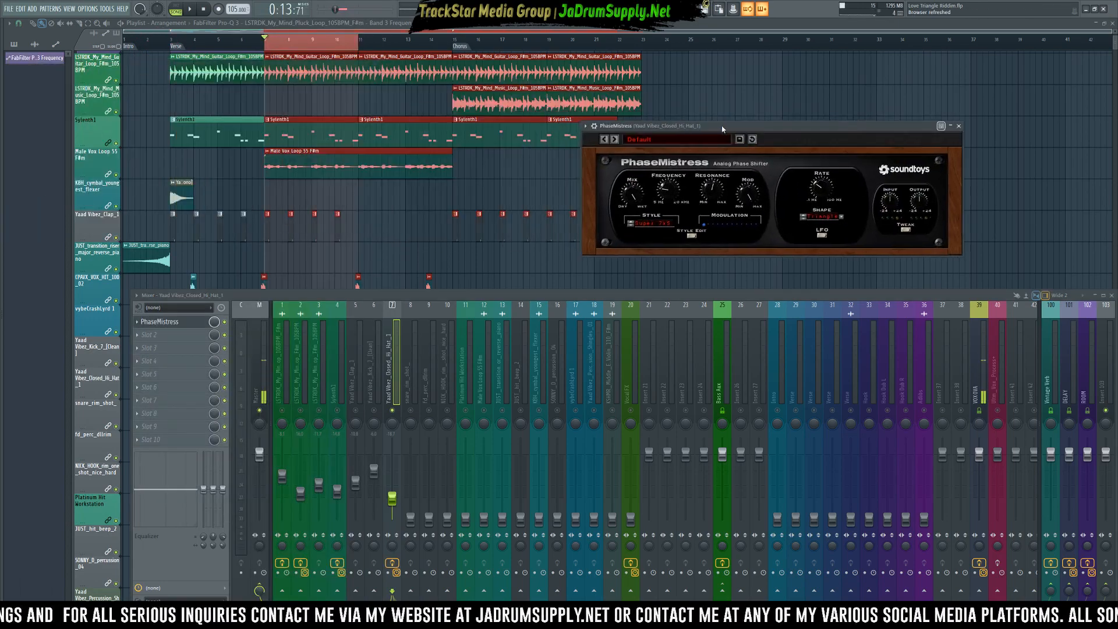
- Choose PhaseMistress's AddResoHat preset from the Rhythmic category and audition it on the closed hi-hat
left_click(650, 140)
mouse_move(652, 158)
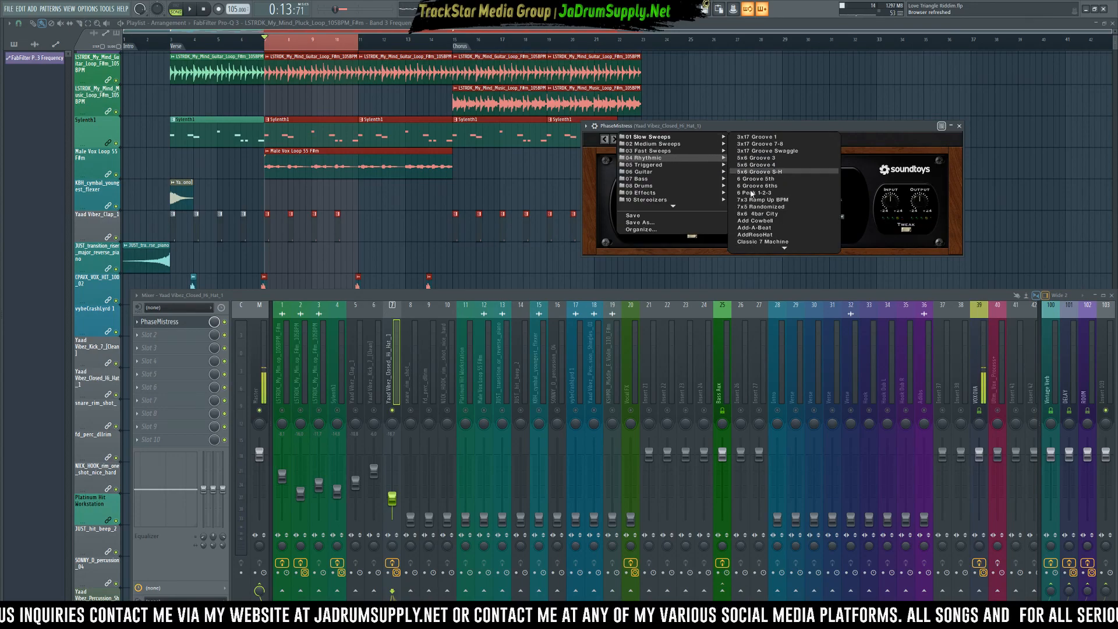
left_click(754, 234)
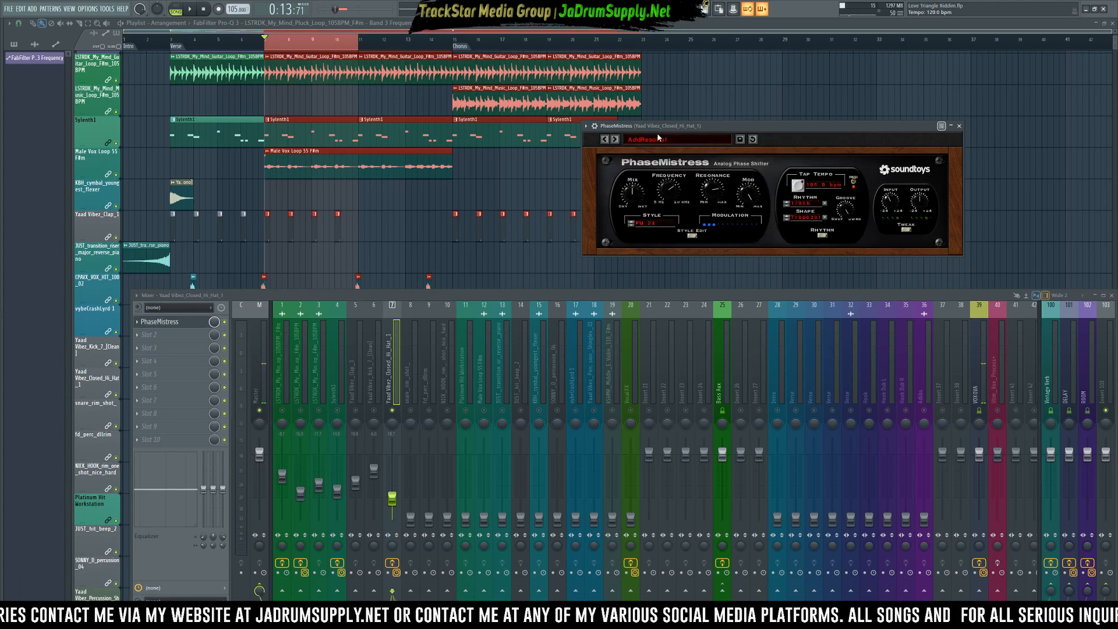
left_click_drag(647, 128, 633, 137)
key("space")
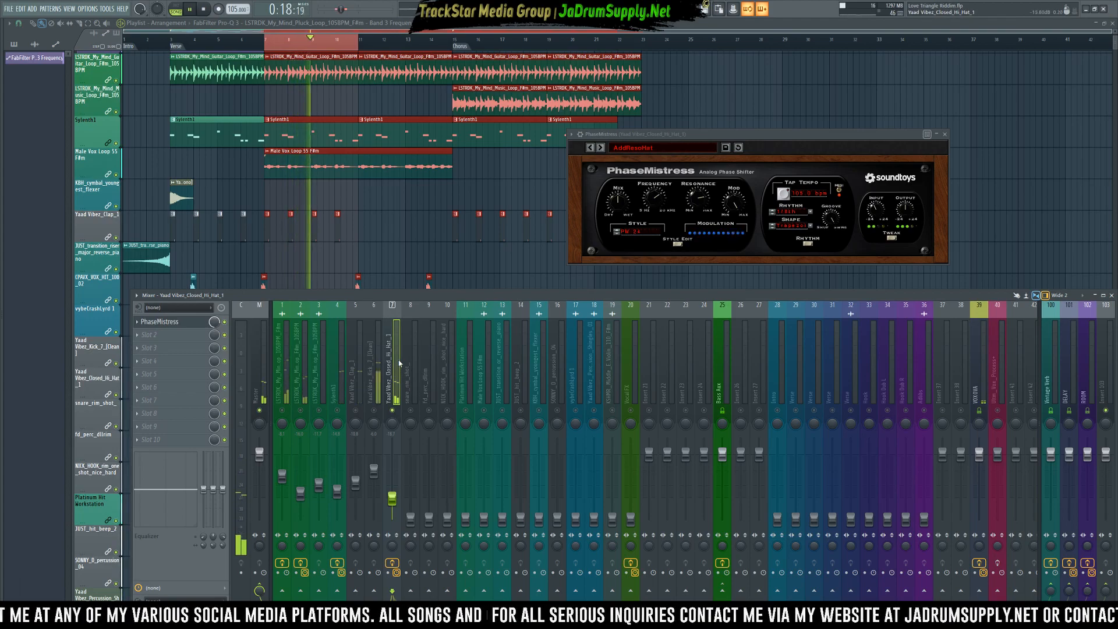
key("space")
- Load Soundtoys' EchoBoy in the closed hi-hat track's second effect slot, place its window below PhaseMistress and start playback
left_click(164, 334)
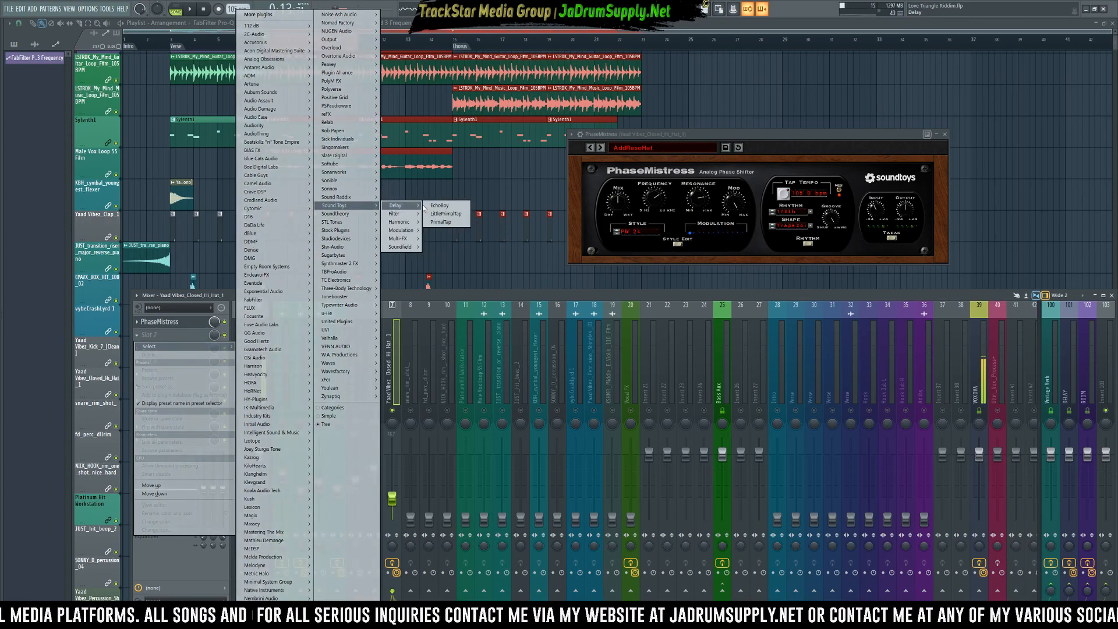
left_click(434, 206)
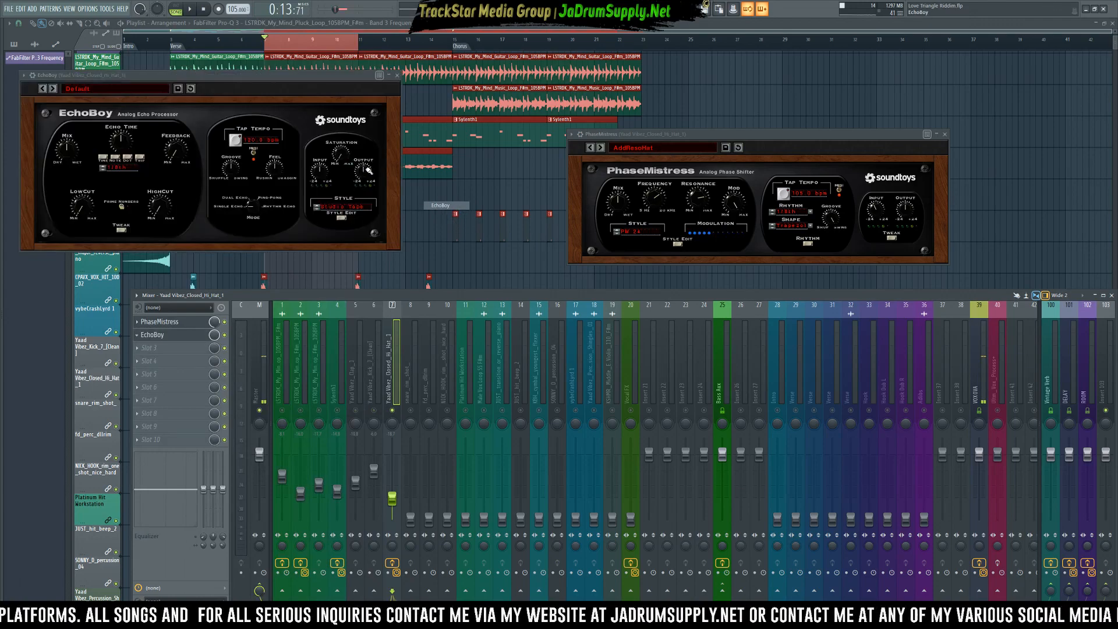
left_click_drag(308, 99, 817, 298)
key("space")
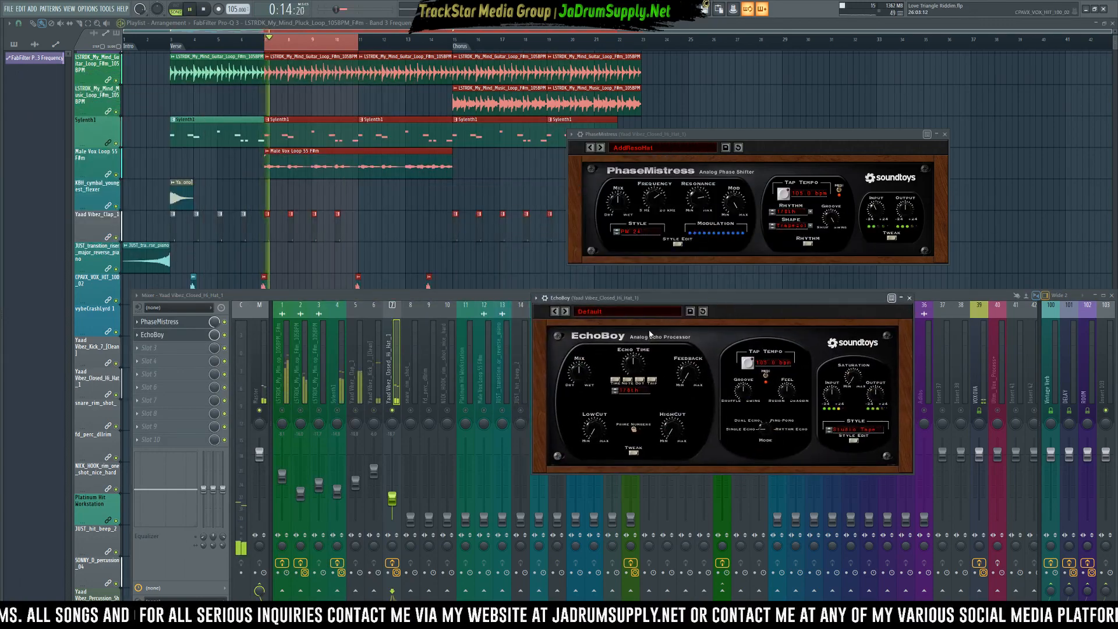
- Try the closed hi-hat's EchoBoy delay with an 80.5% mix, a different echo note value and 0.37 feedback
left_click_drag(582, 376, 583, 357)
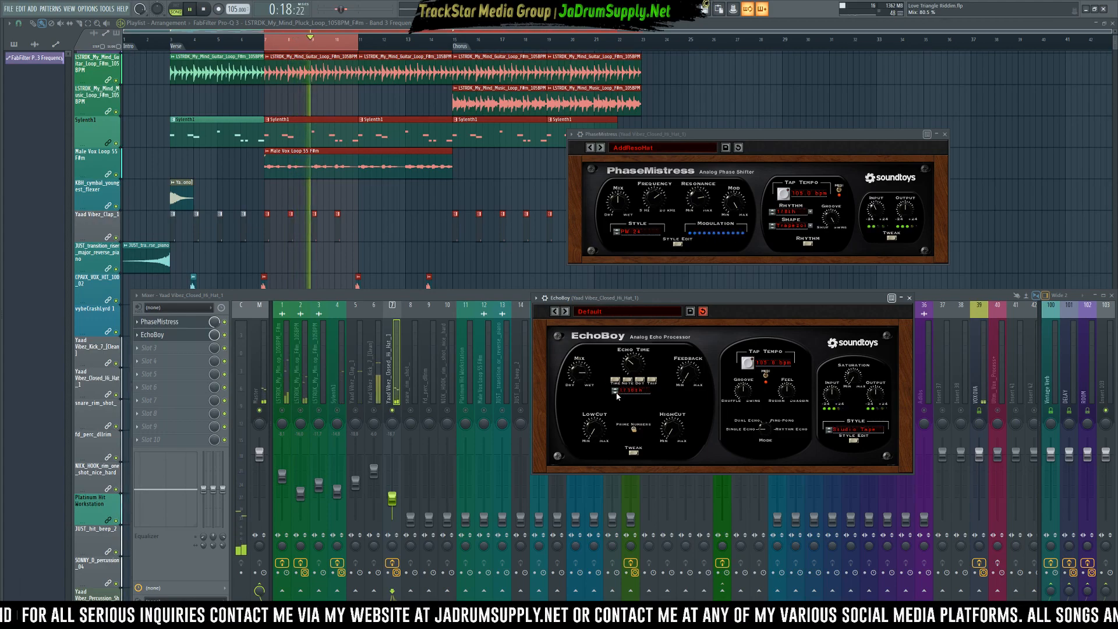
left_click(616, 393)
left_click(615, 389)
left_click(615, 389)
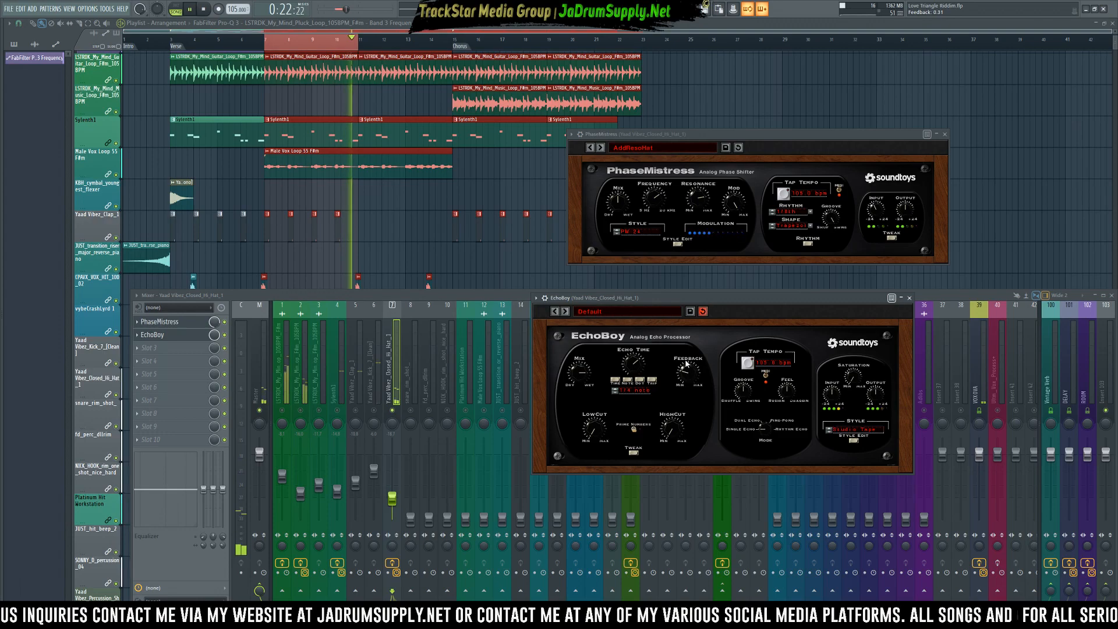
left_click_drag(686, 363, 685, 359)
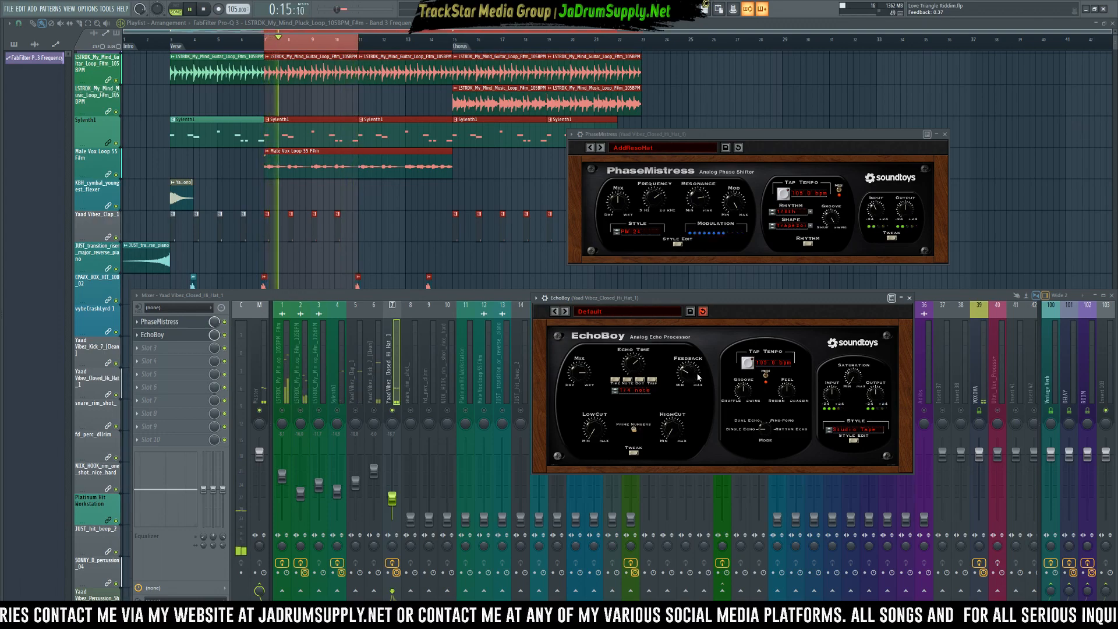
- Audition EchoBoy presets on the closed hi-hat, settle on Wider Receiver and close the plugin window
left_click(565, 312)
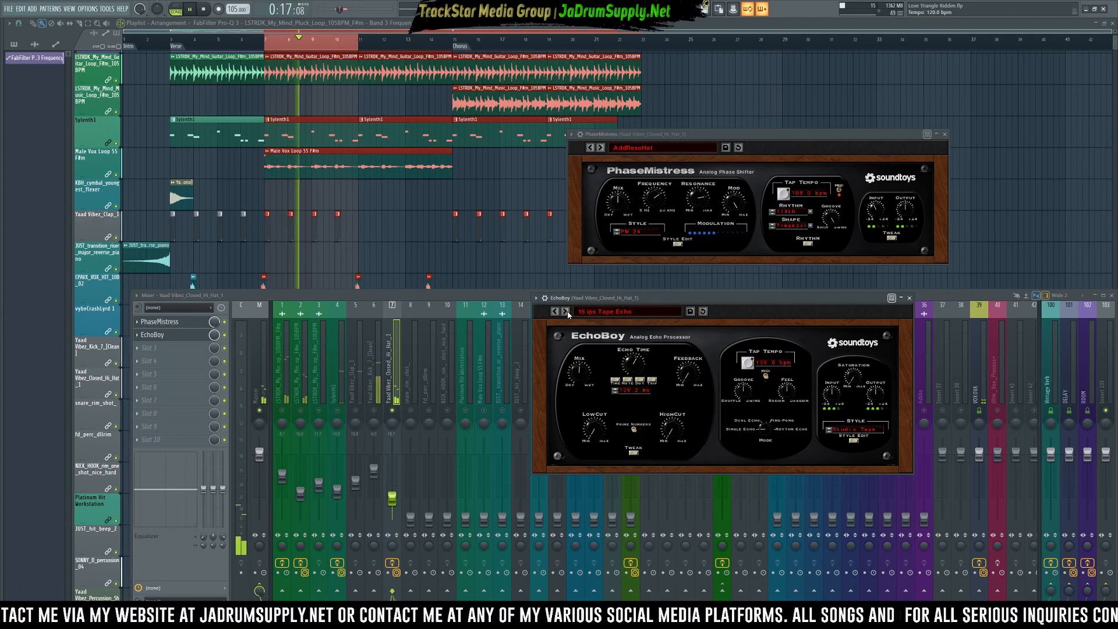
left_click(565, 312)
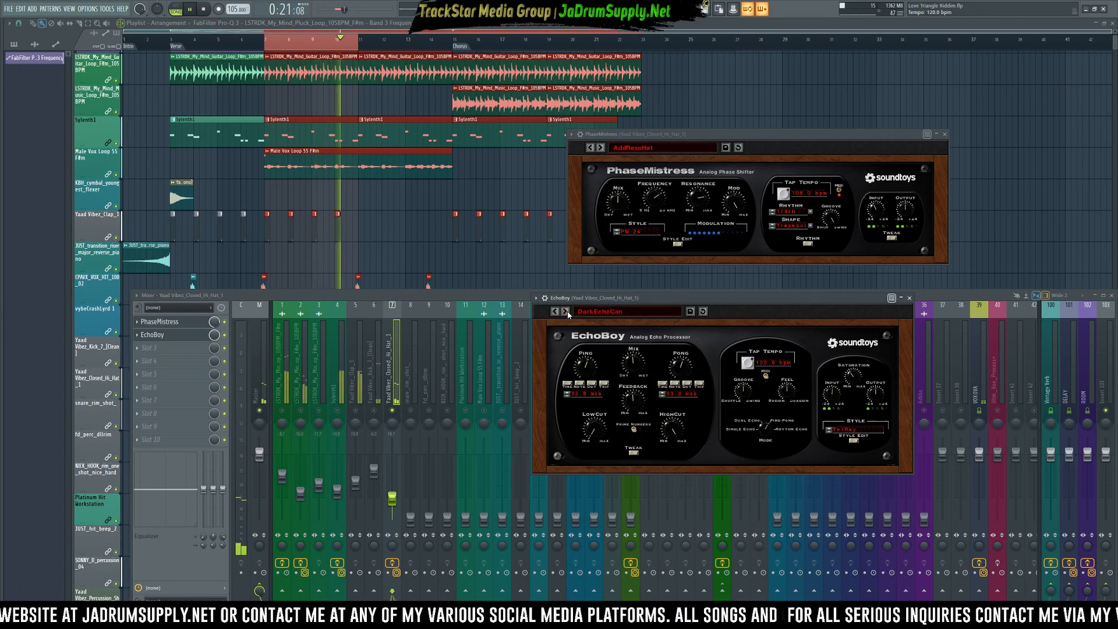
left_click(566, 311)
left_click(565, 311)
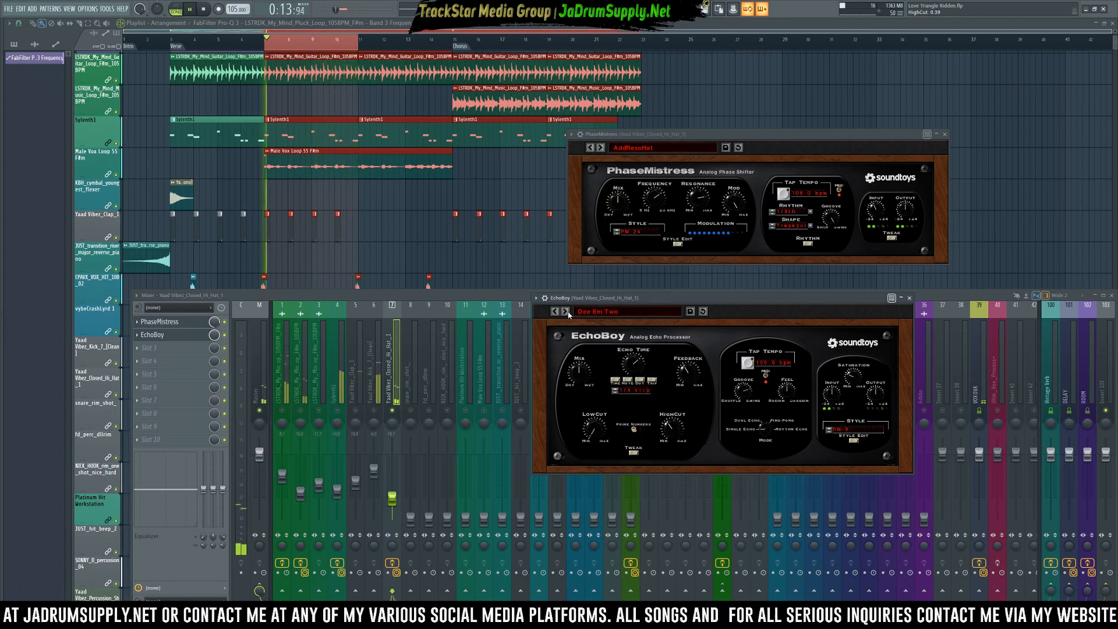
left_click(566, 312)
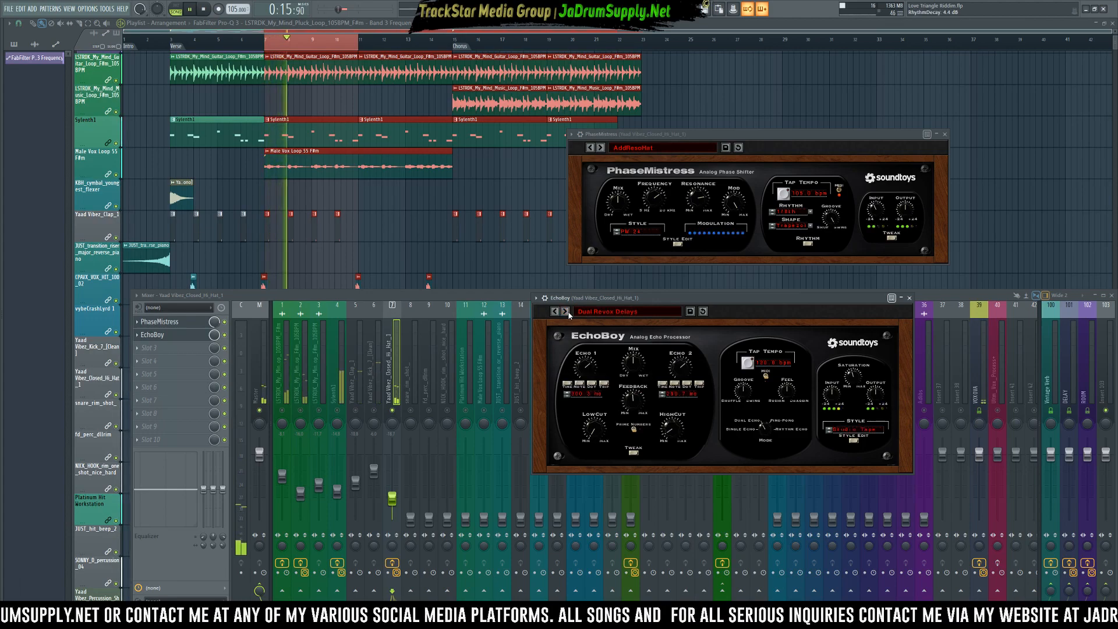
left_click(565, 312)
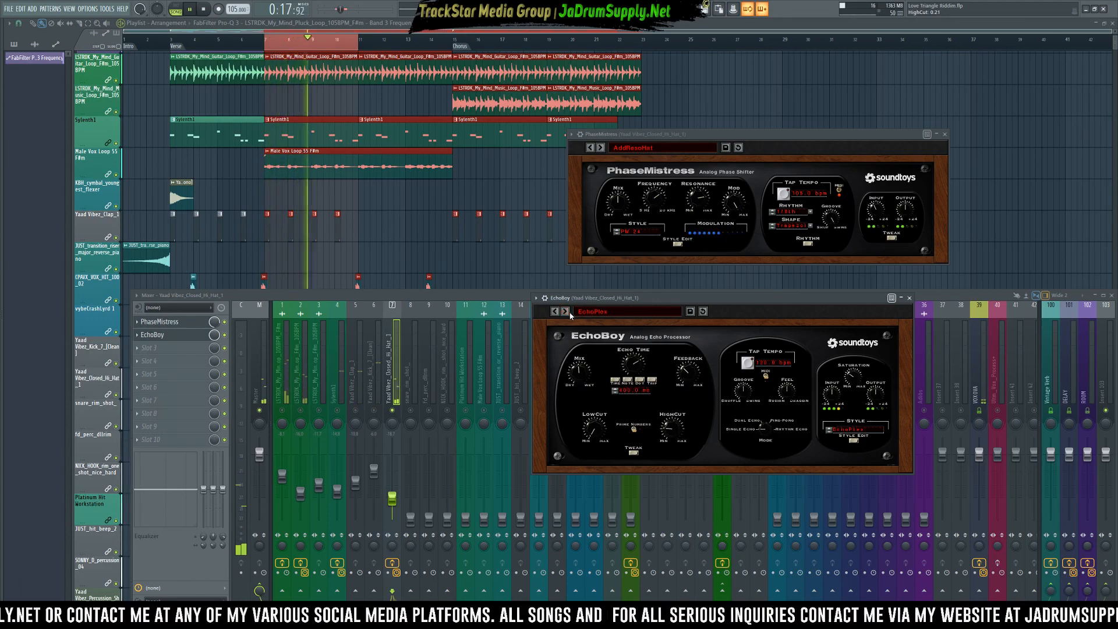
left_click(565, 312)
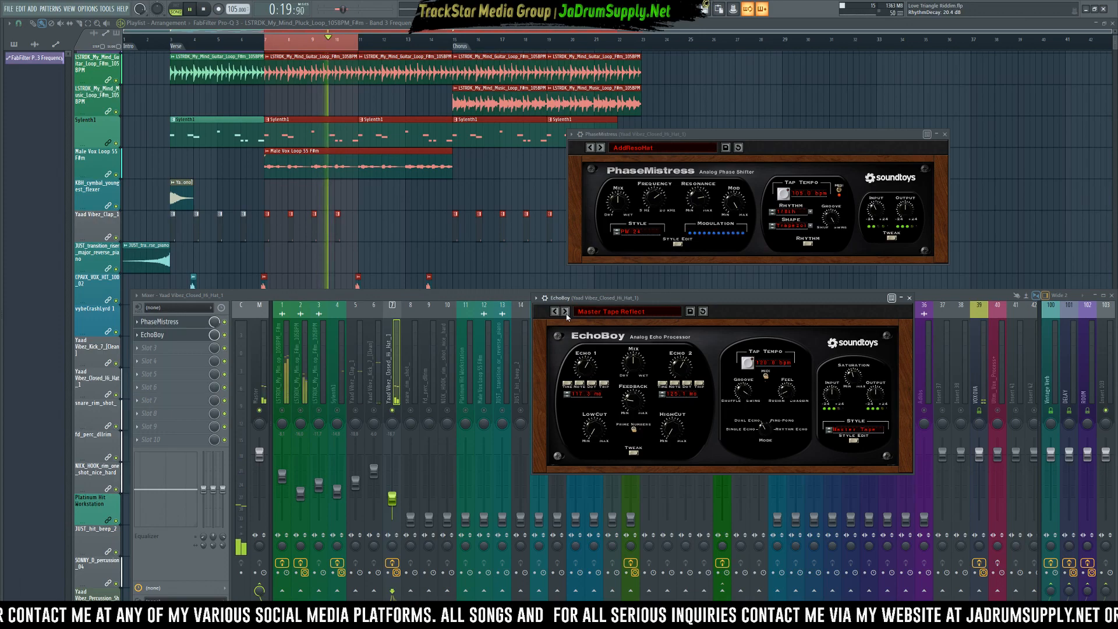
left_click(566, 311)
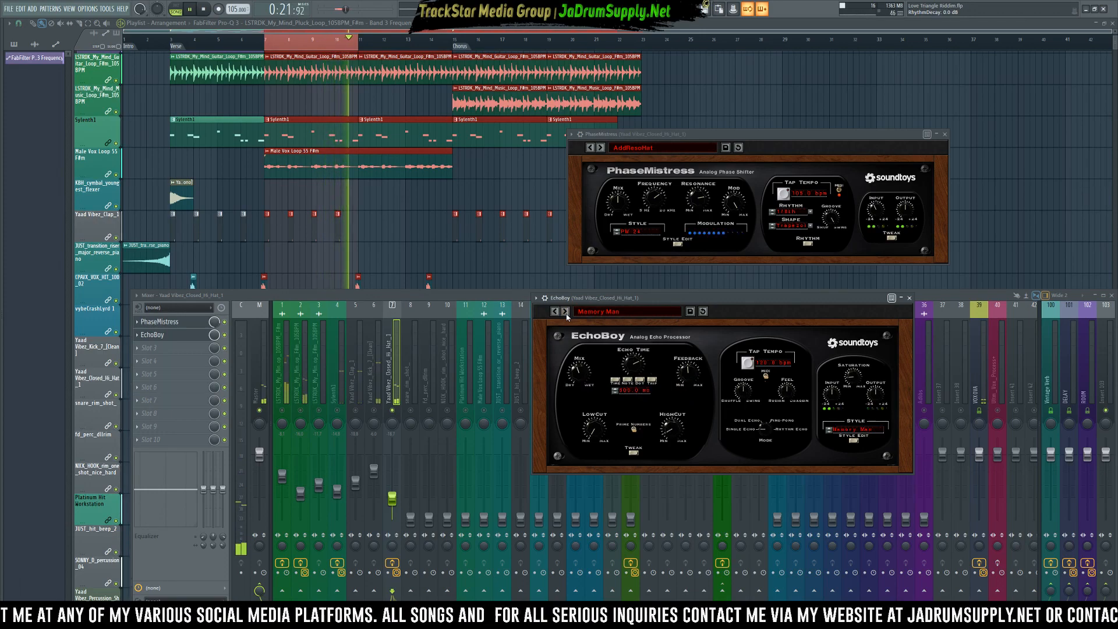
left_click(566, 312)
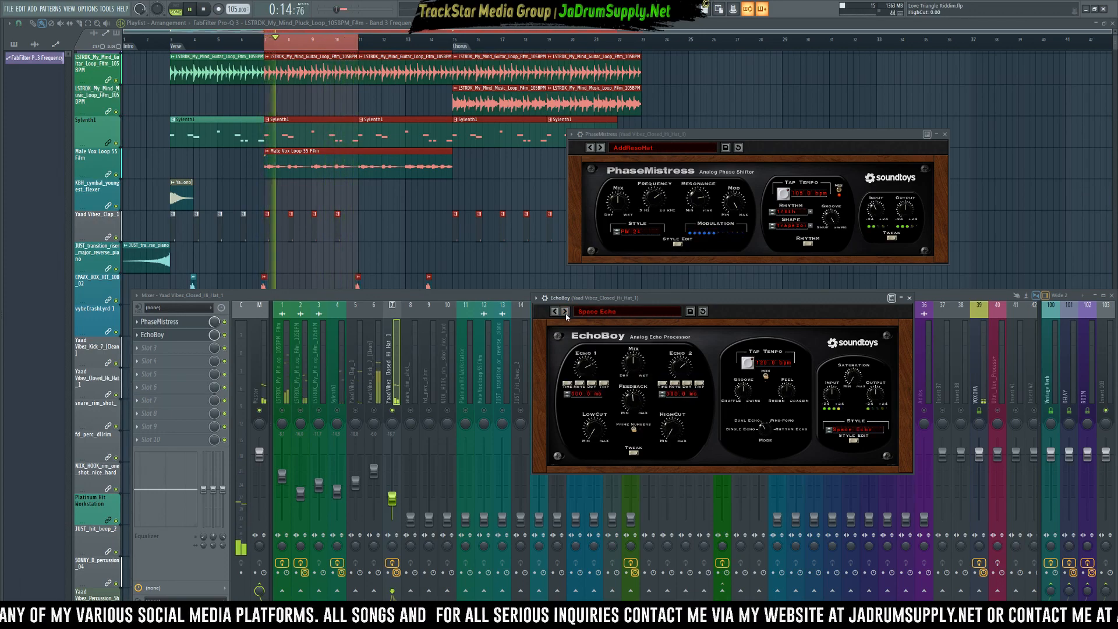
left_click(566, 312)
left_click(565, 312)
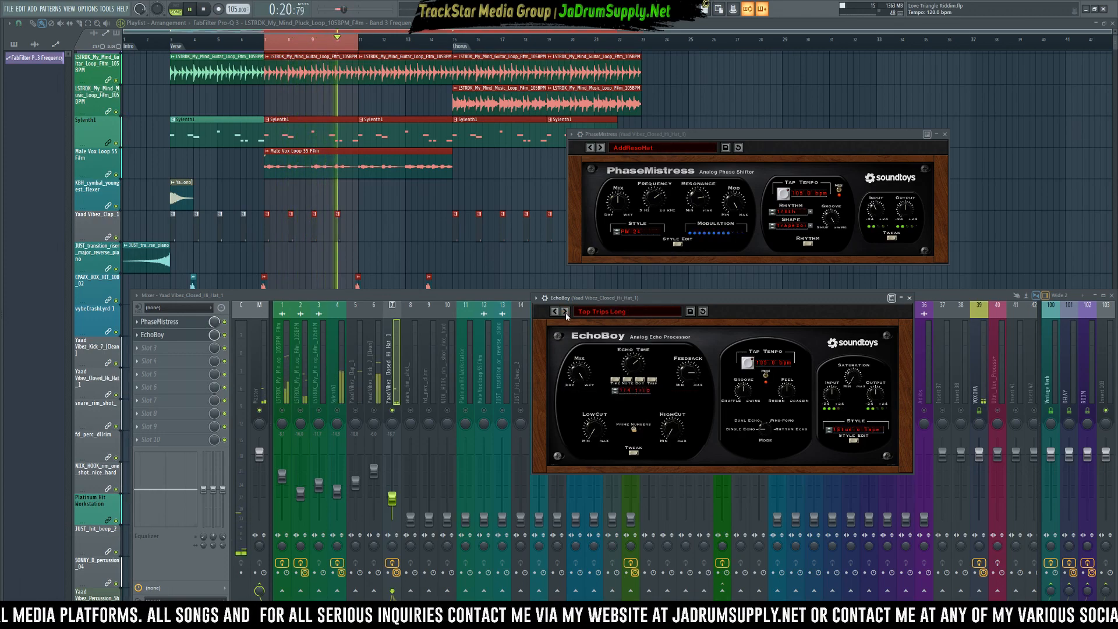
left_click(565, 312)
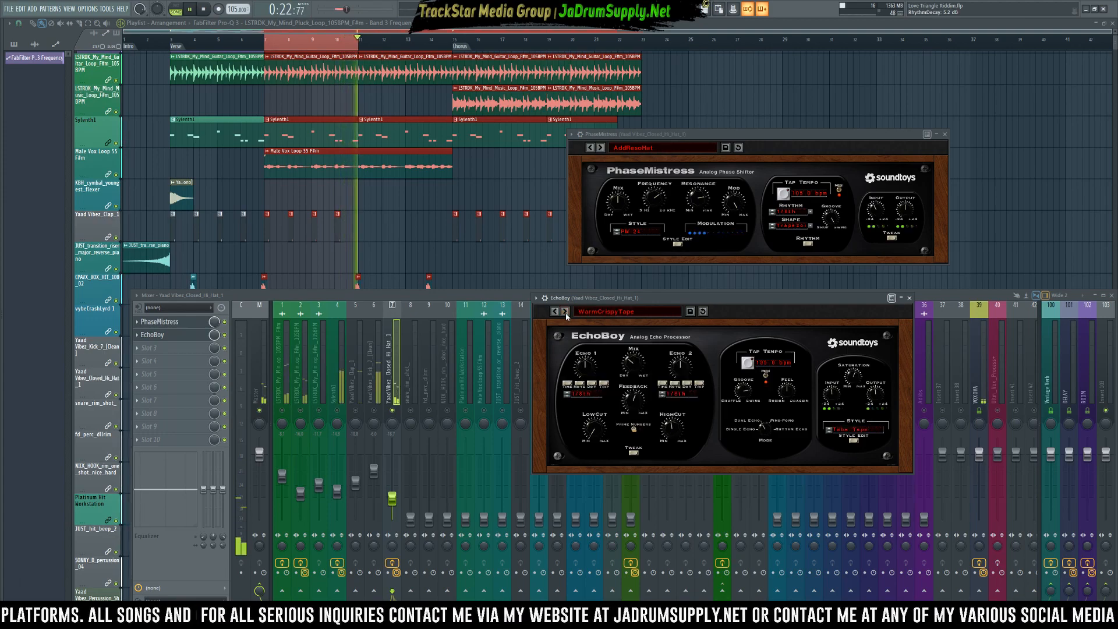
left_click(565, 312)
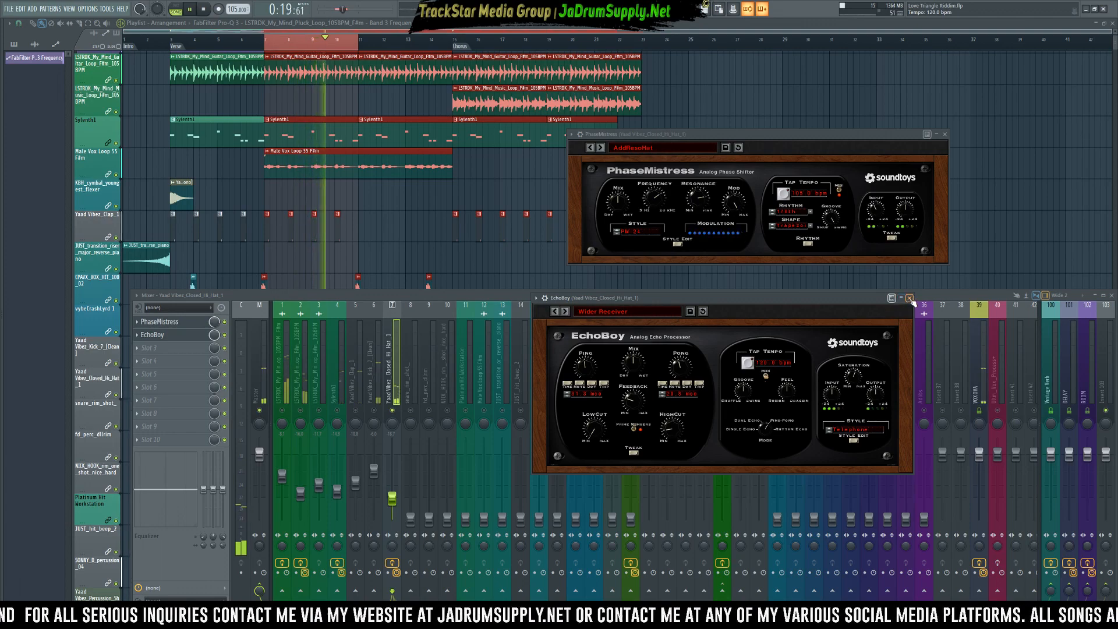
left_click(909, 298)
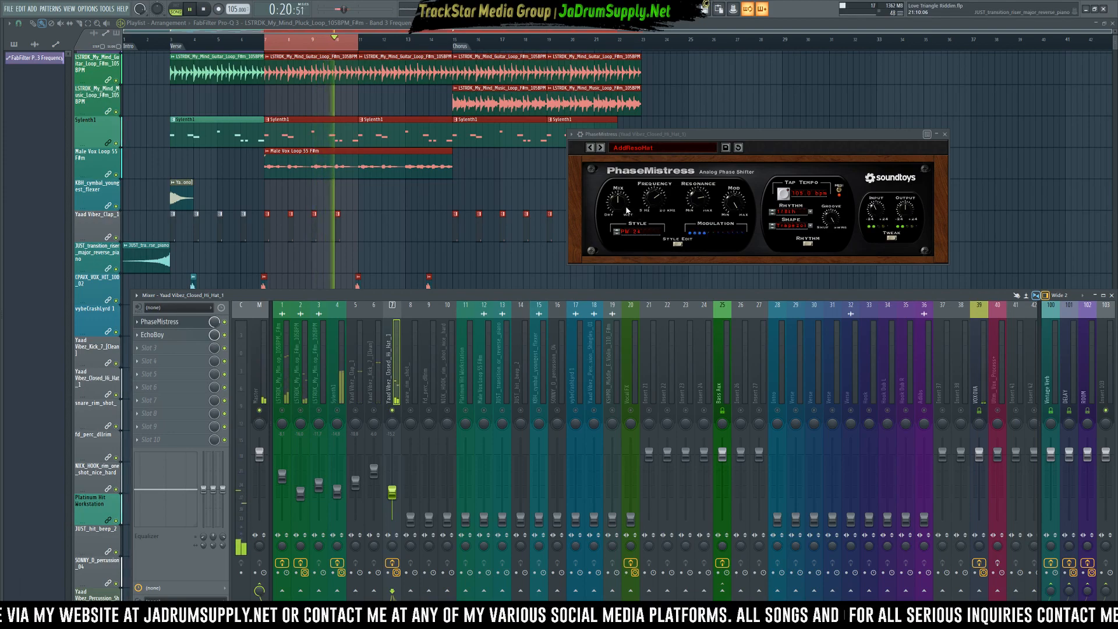
- Add the Waves L2 Stereo limiter to slot 3 of the closed hi-hat's effects chain
key("space")
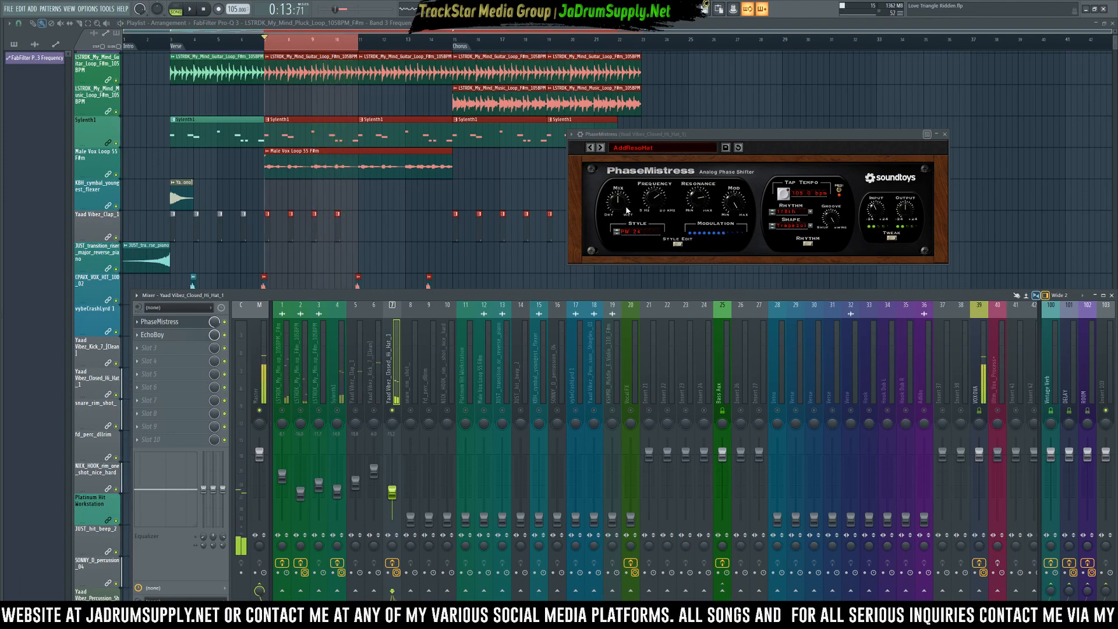
key("space")
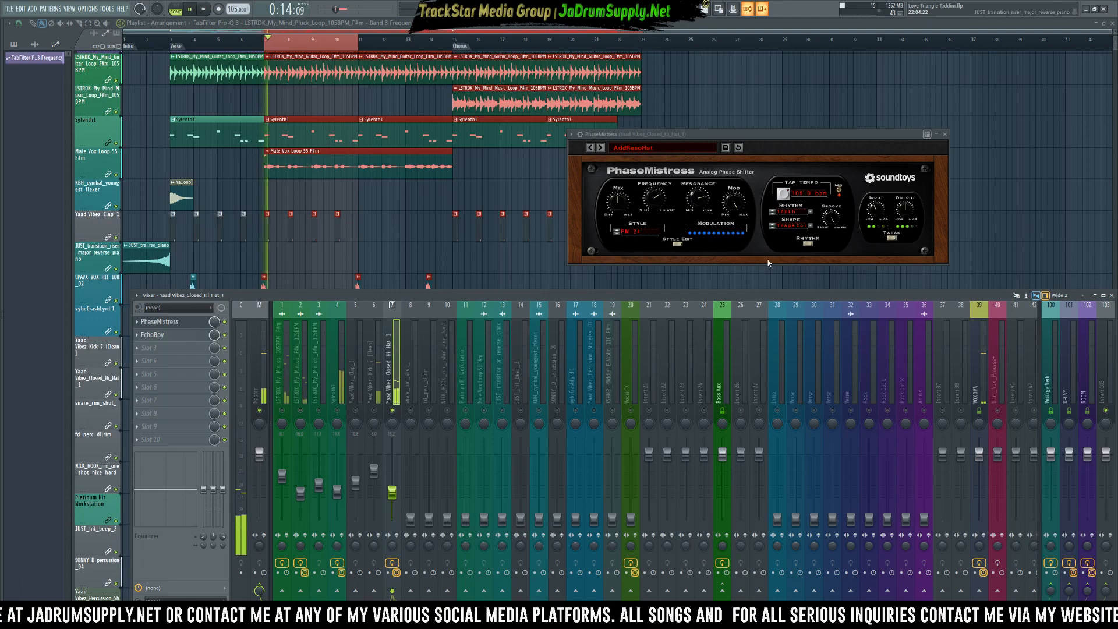
key("space")
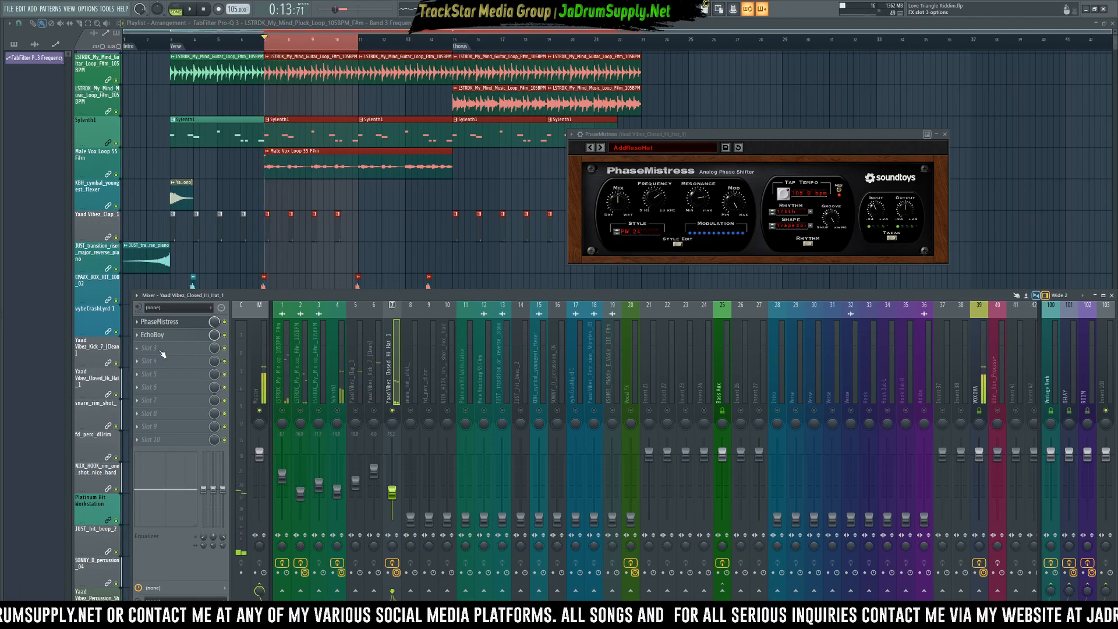
left_click(156, 348)
mouse_move(351, 364)
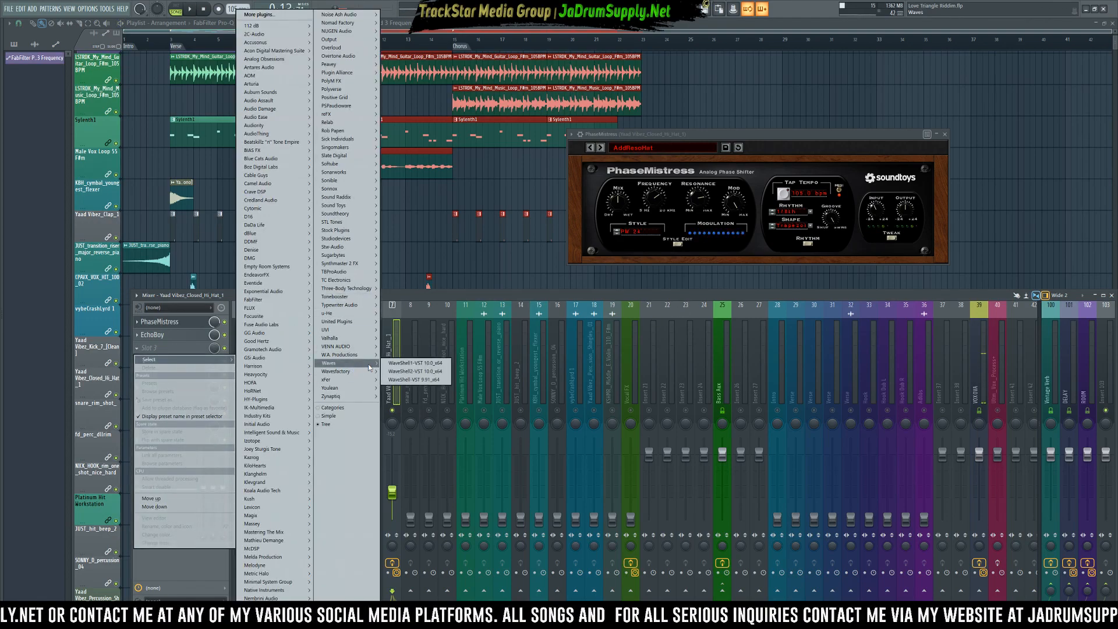
left_click(405, 364)
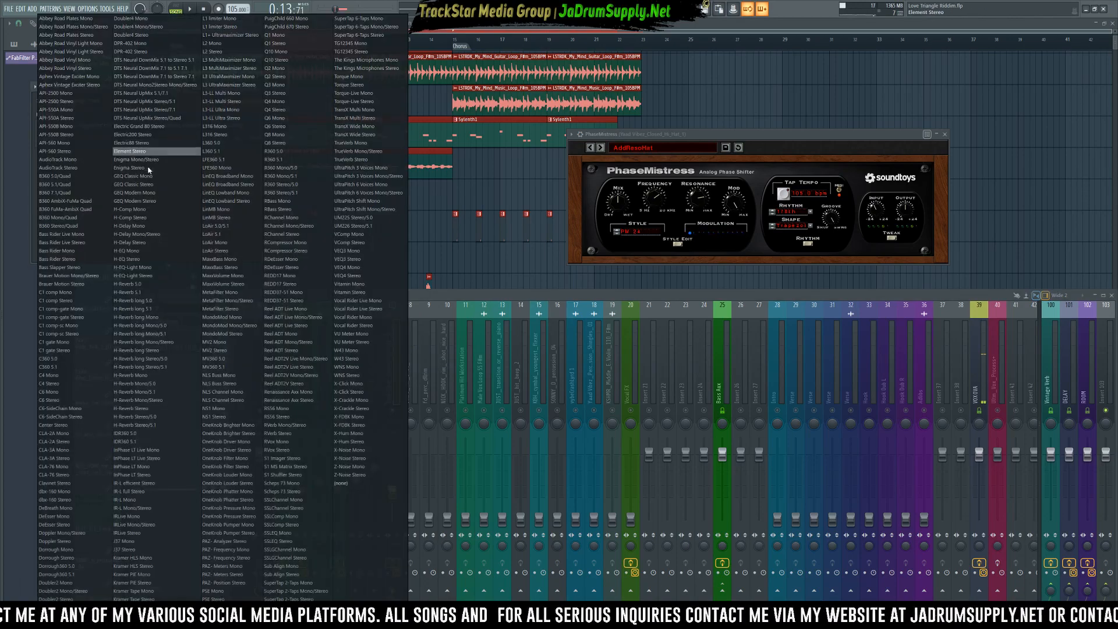
left_click(224, 52)
- Set the L2 out ceiling to -9.0 dB and lower the threshold slightly below it
key("space")
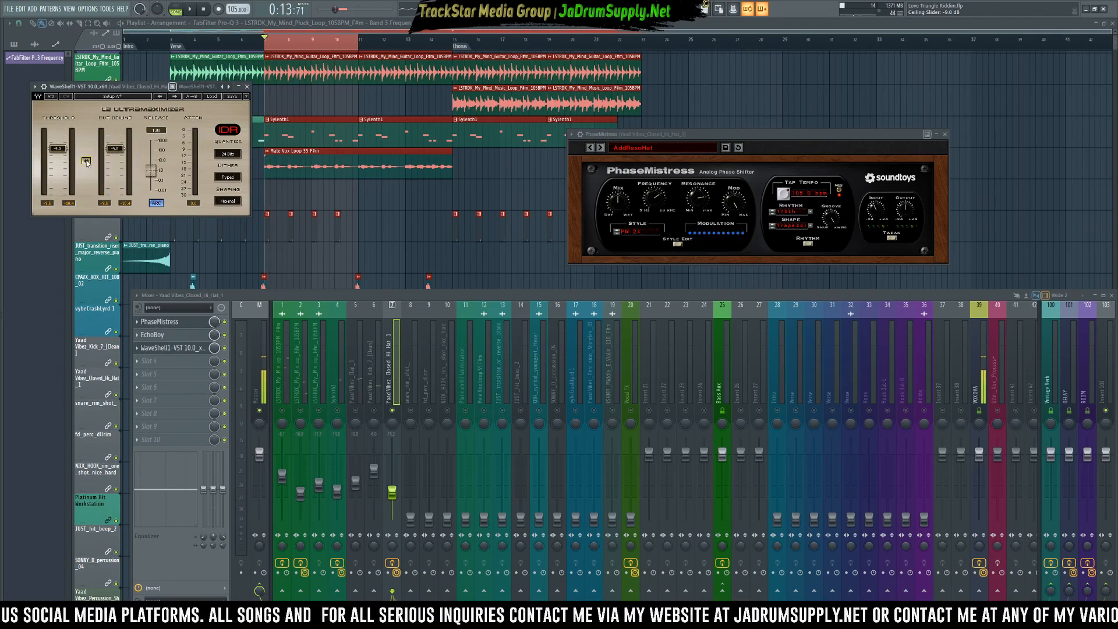
left_click(60, 152)
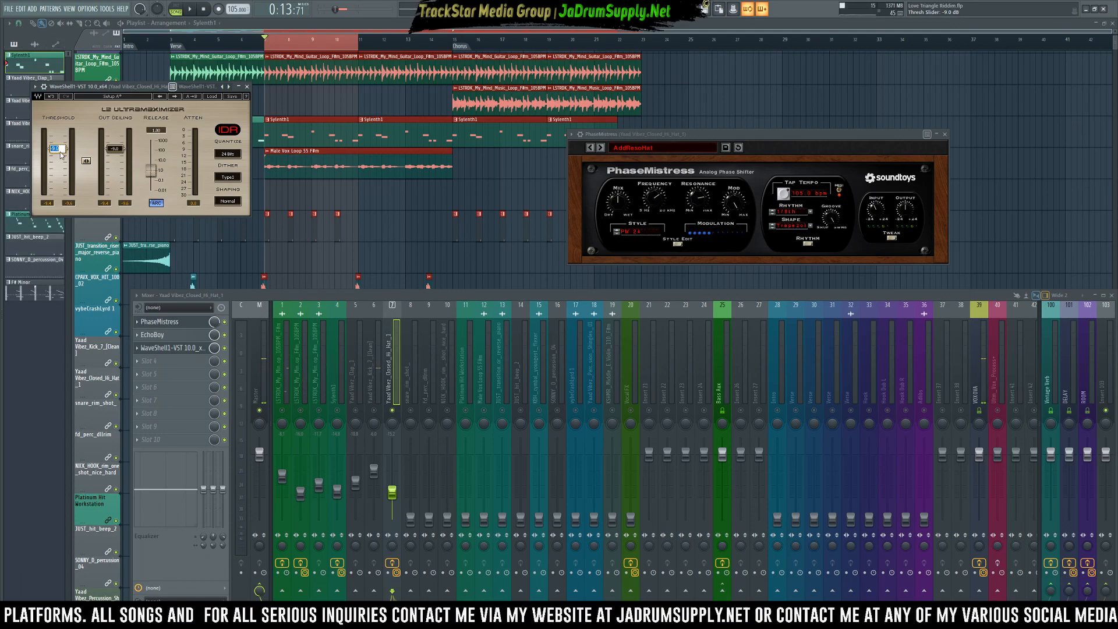
key("space")
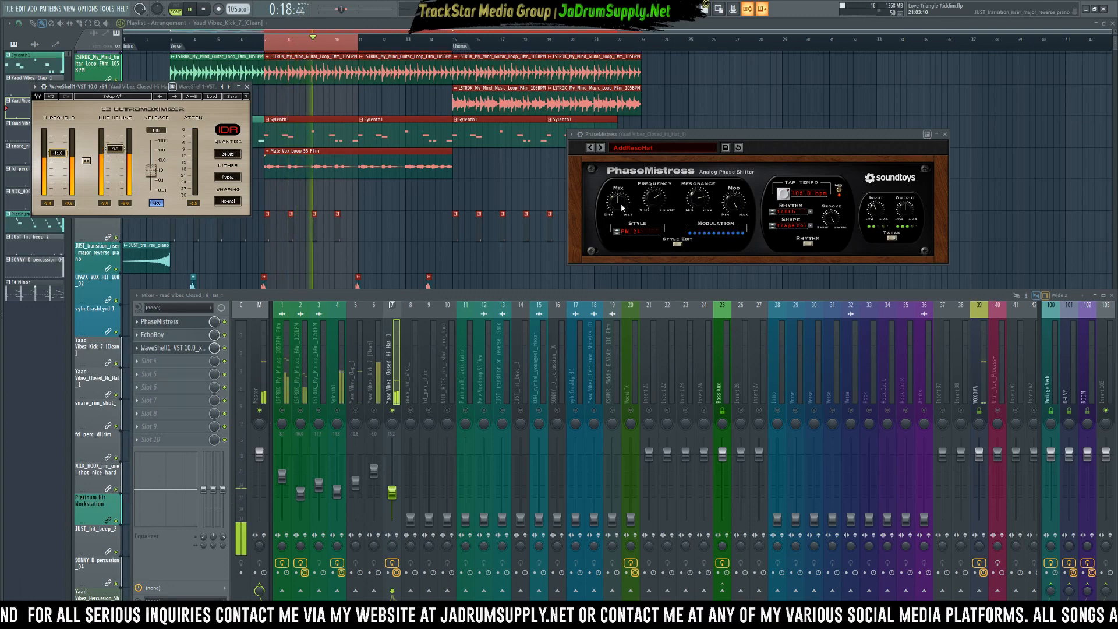
- Reduce the PhaseMistress mix slightly and set EchoBoy's mix to 66.0% on the closed hi-hat
left_click_drag(618, 201, 620, 206)
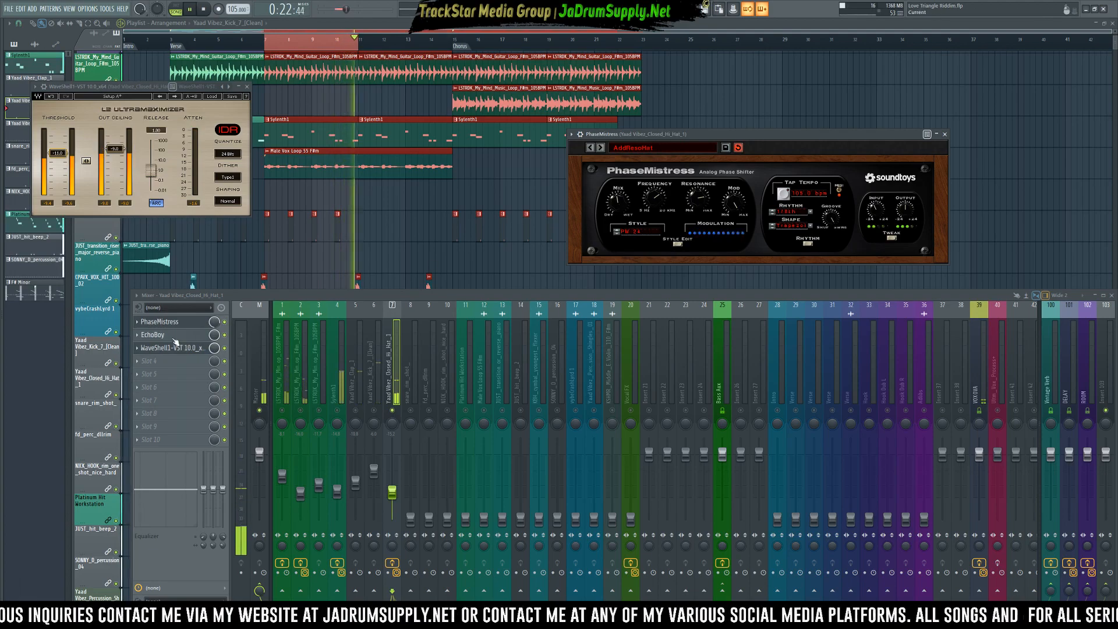
left_click(177, 336)
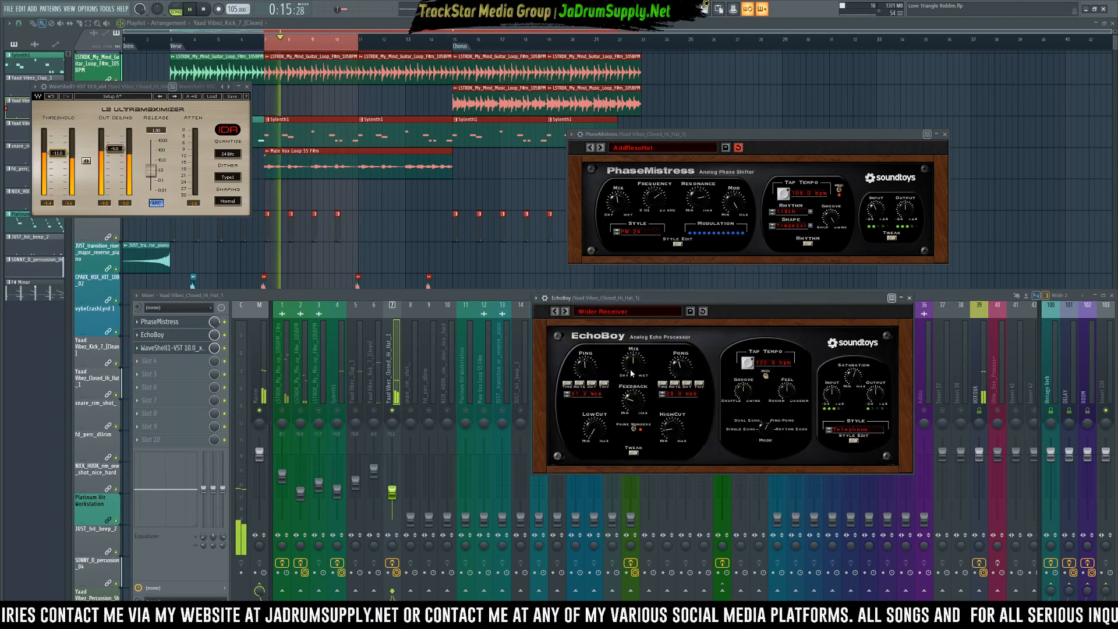
left_click_drag(635, 370, 637, 357)
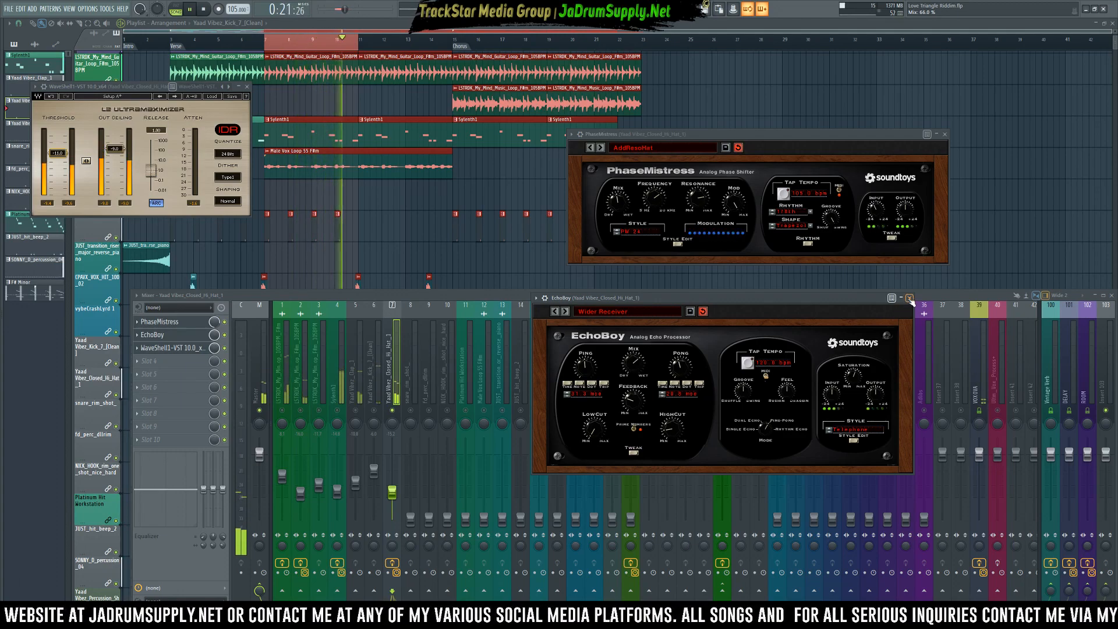
left_click(910, 299)
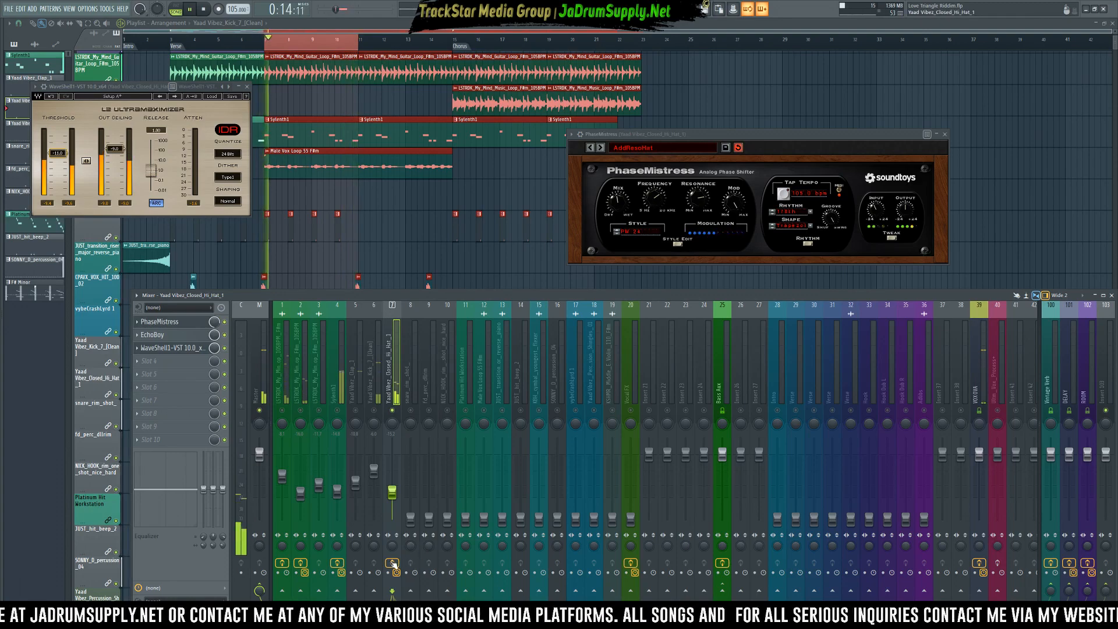
- Compare the closed hi-hat with its effects toggled and replay the looped section with all mixer tracks audible
left_click(392, 563)
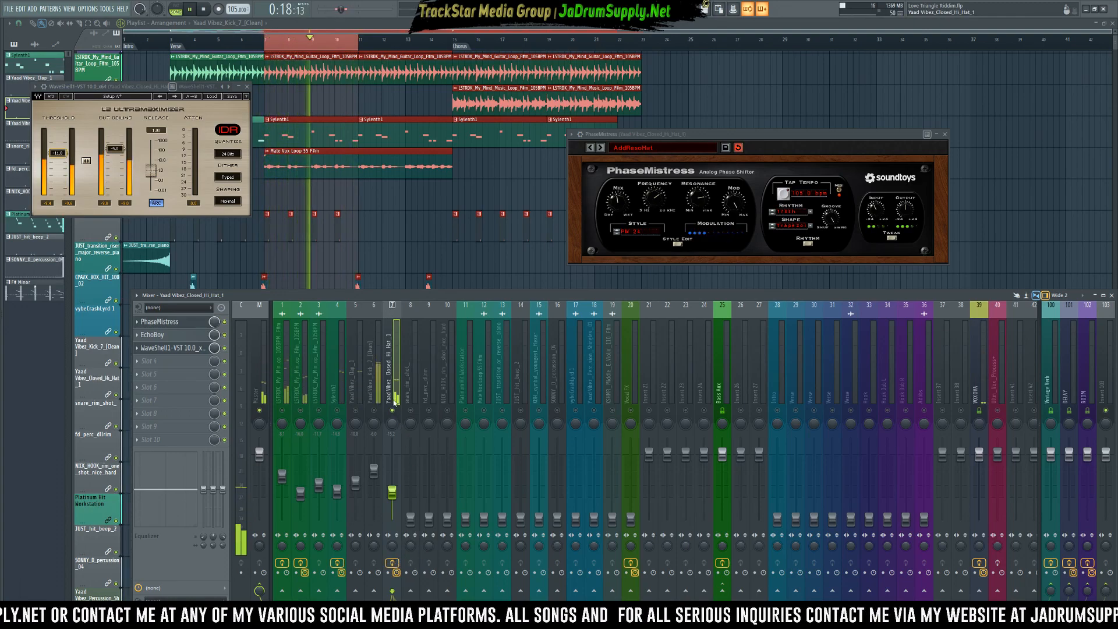
key("space")
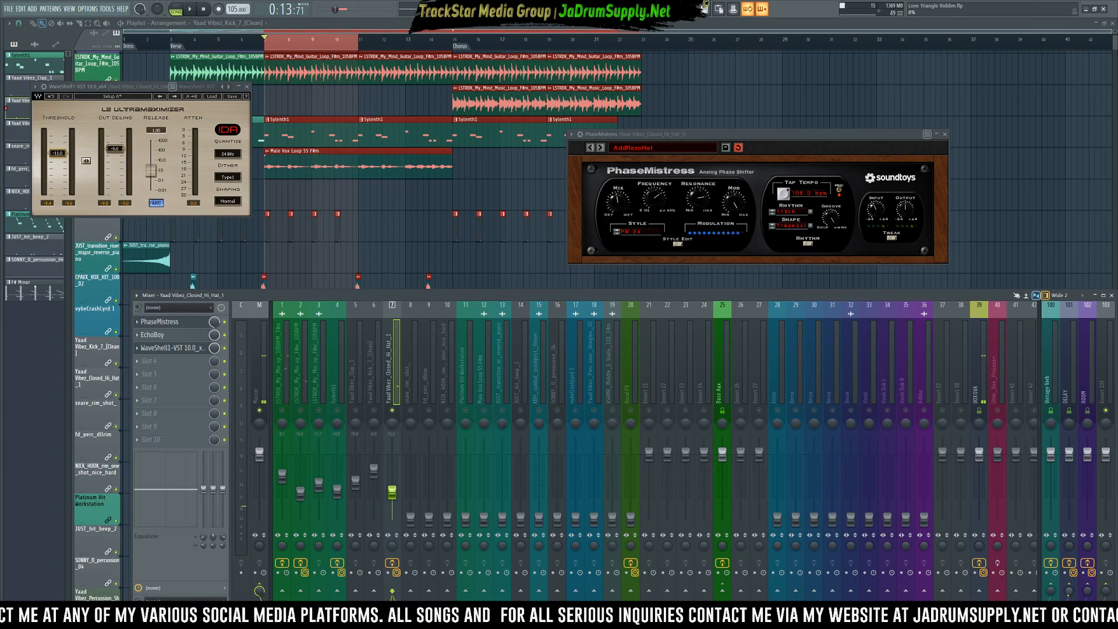
key("space")
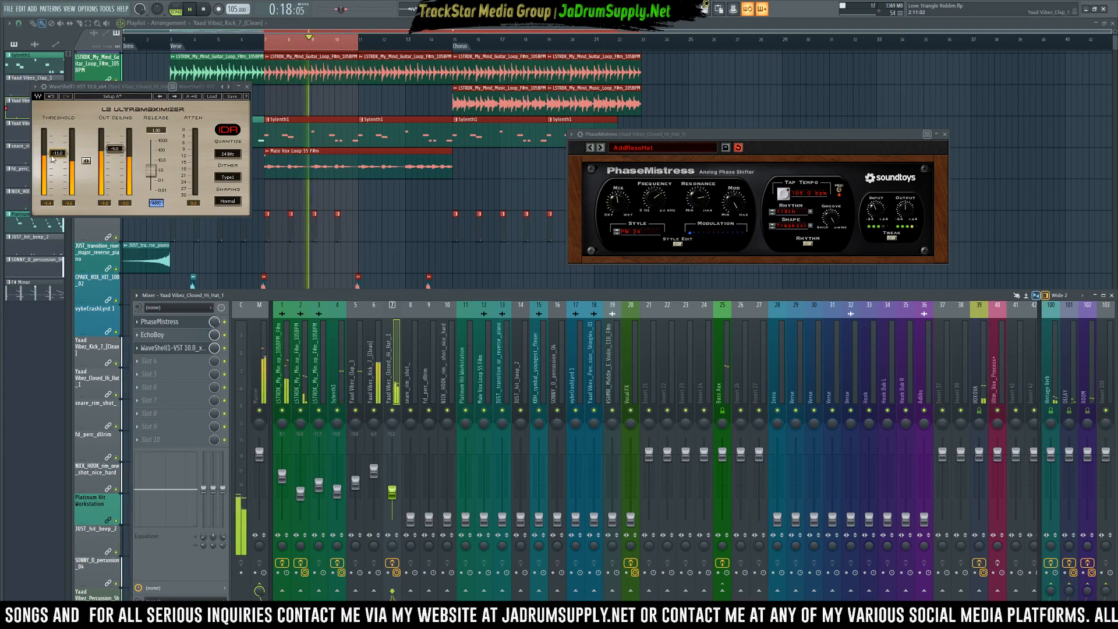
- Fine-tune the L2 threshold and out ceiling against the full mix and set the release to 0.01 ms
left_click_drag(82, 163, 88, 166)
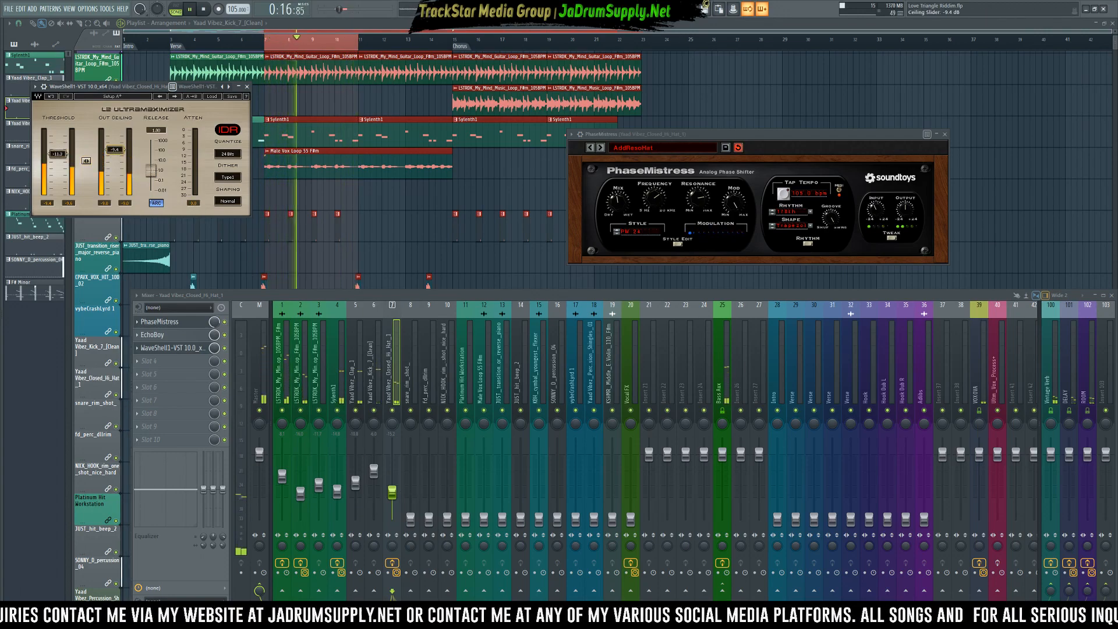
left_click_drag(58, 154, 58, 155)
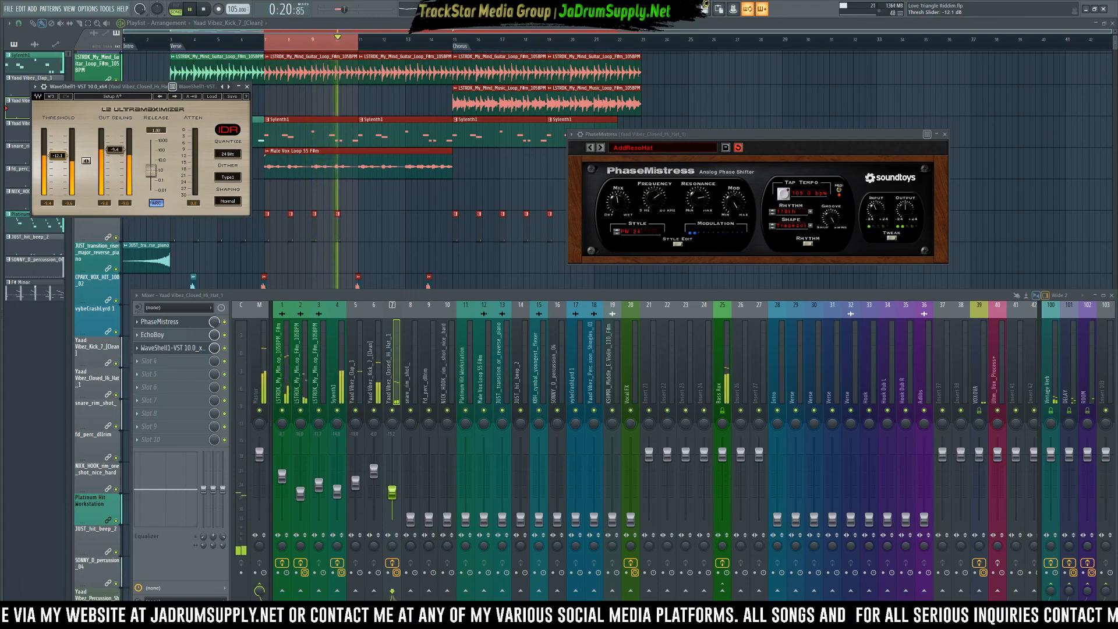
left_click_drag(151, 170, 152, 200)
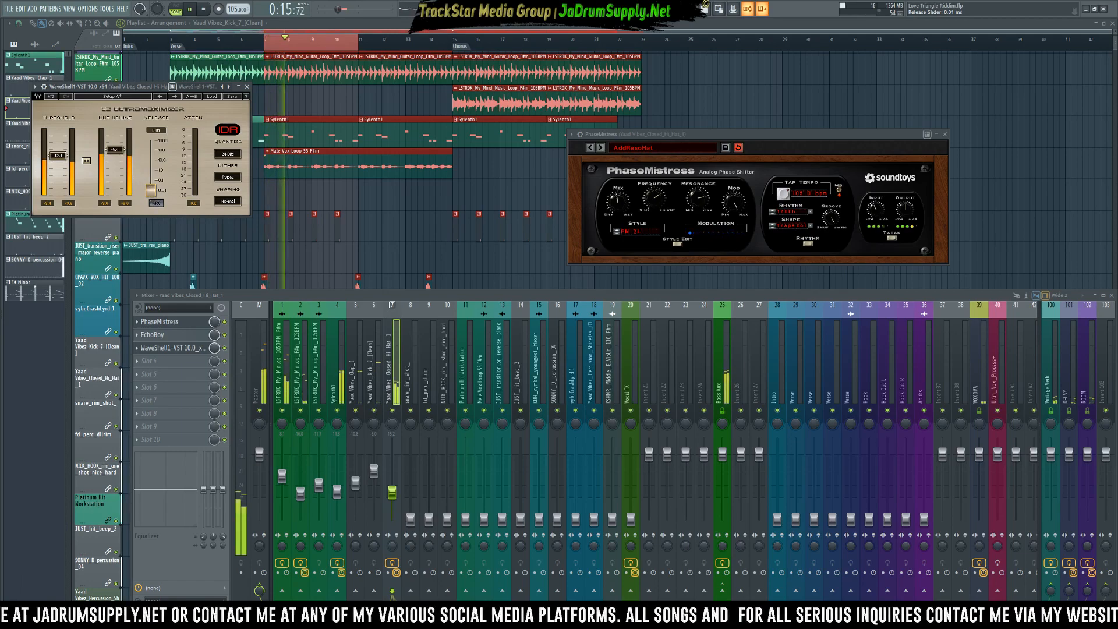
left_click_drag(57, 155, 60, 162)
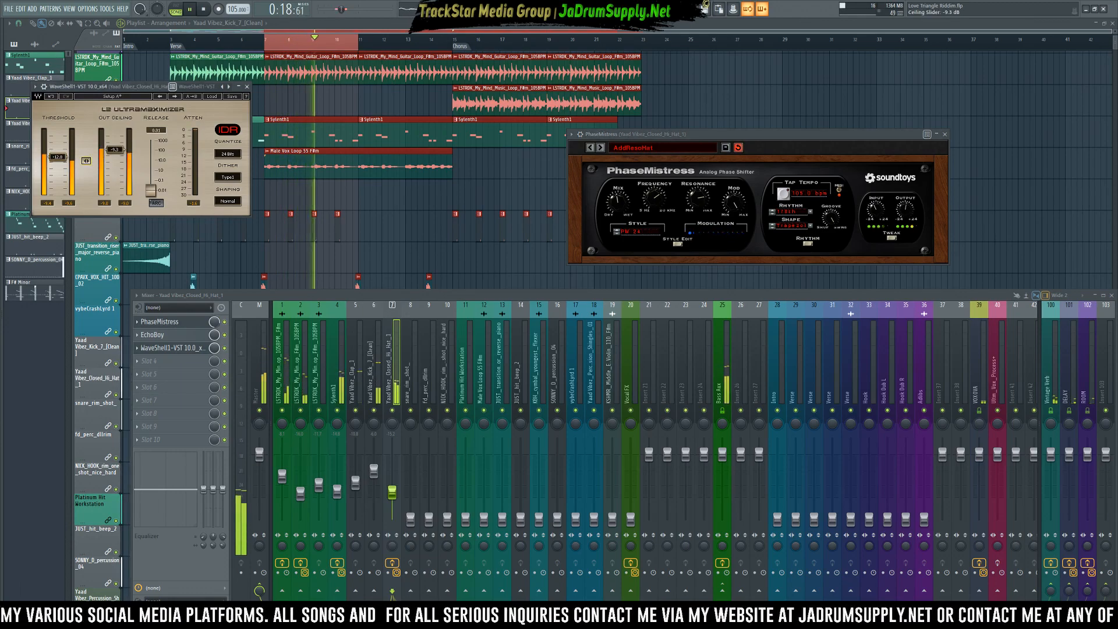
left_click_drag(86, 162, 86, 161)
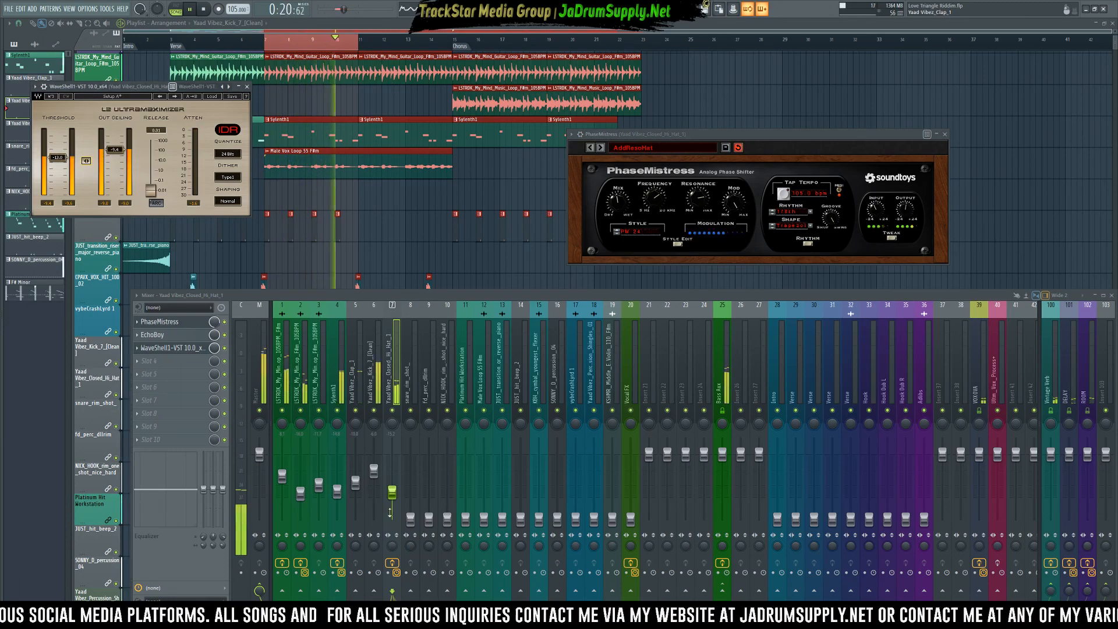
- Lower the closed hi-hat's fader slightly and raise the snare_rim_shot level into the mix, then solo snare_rim_shot
left_click_drag(392, 492, 392, 495)
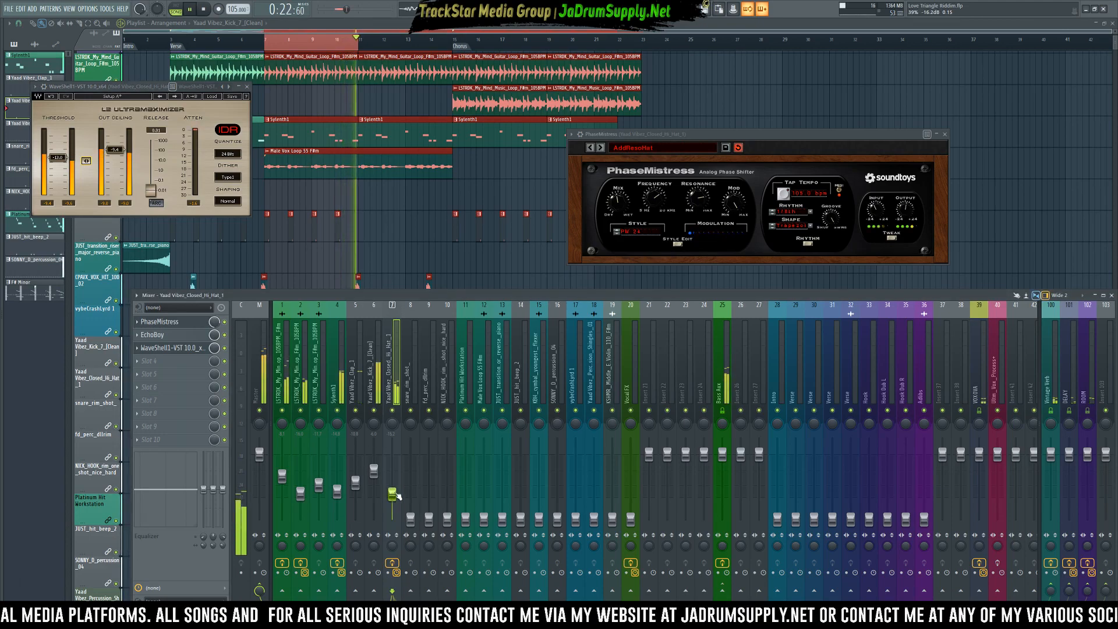
scroll(415, 195, "down", 3)
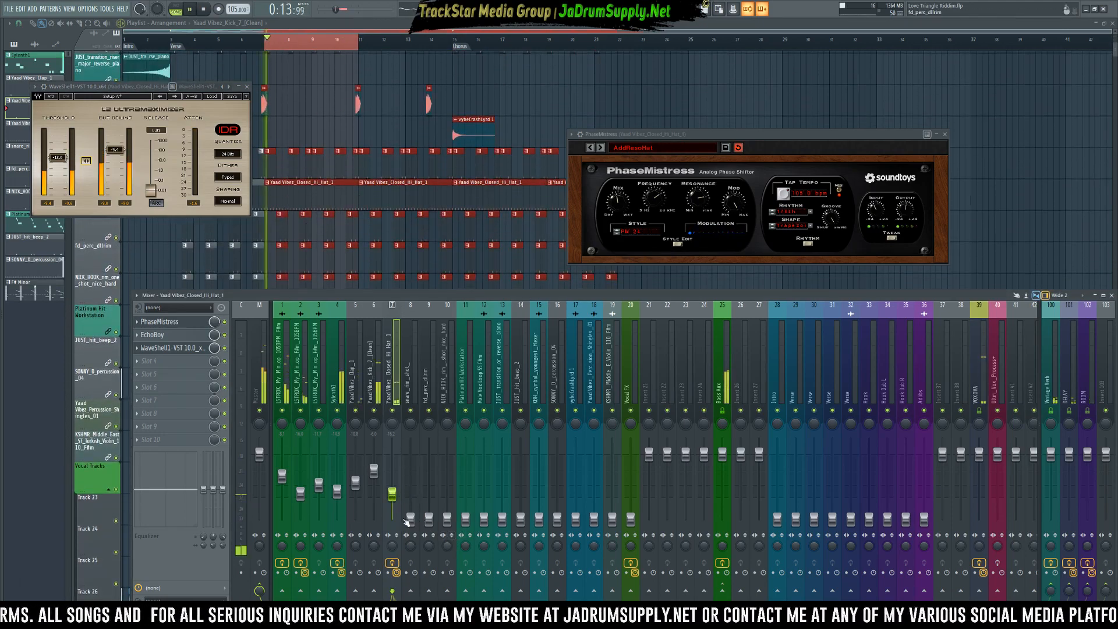
left_click_drag(410, 519, 410, 480)
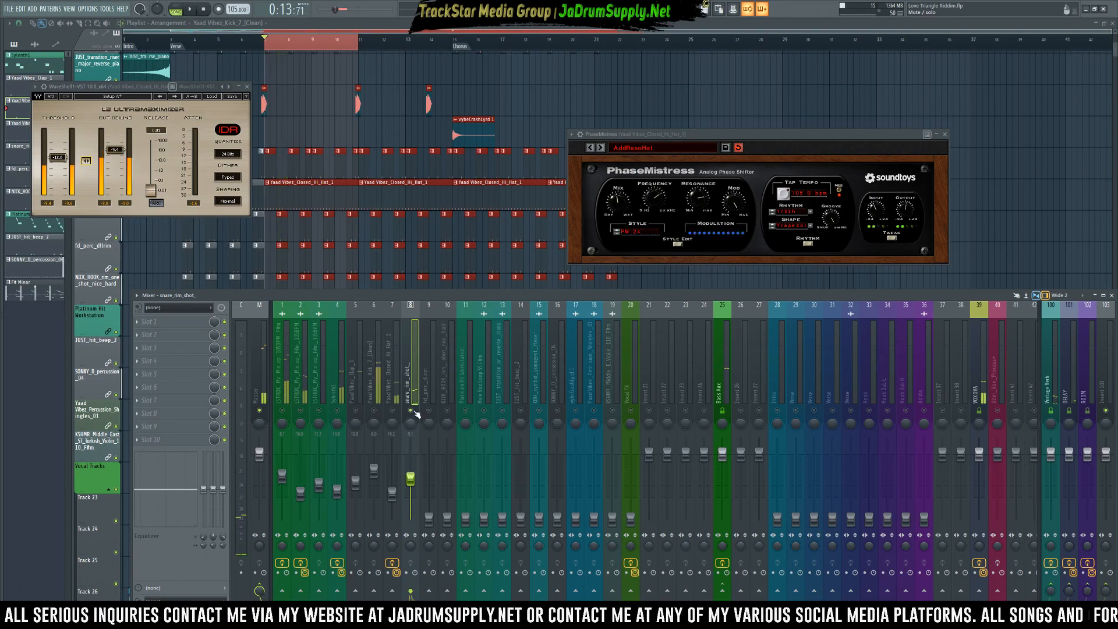
- Load Audiority's Pre-X7 in the first effect slot of snare_rim_shot, place its window clear of the L2, and start playback
left_click(154, 325)
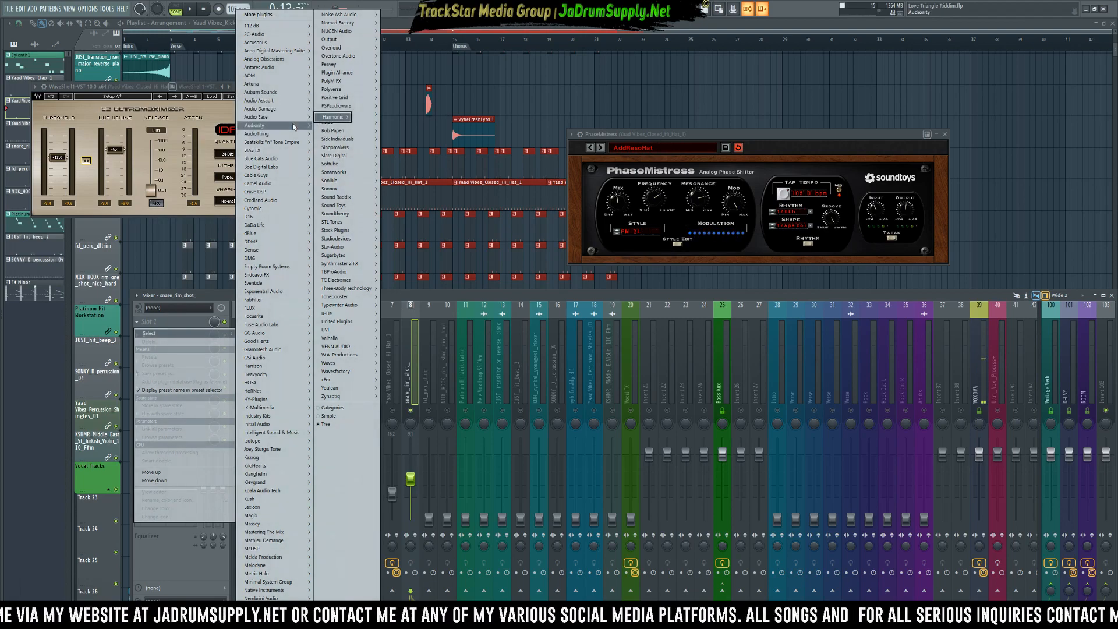
mouse_move(298, 127)
mouse_move(344, 137)
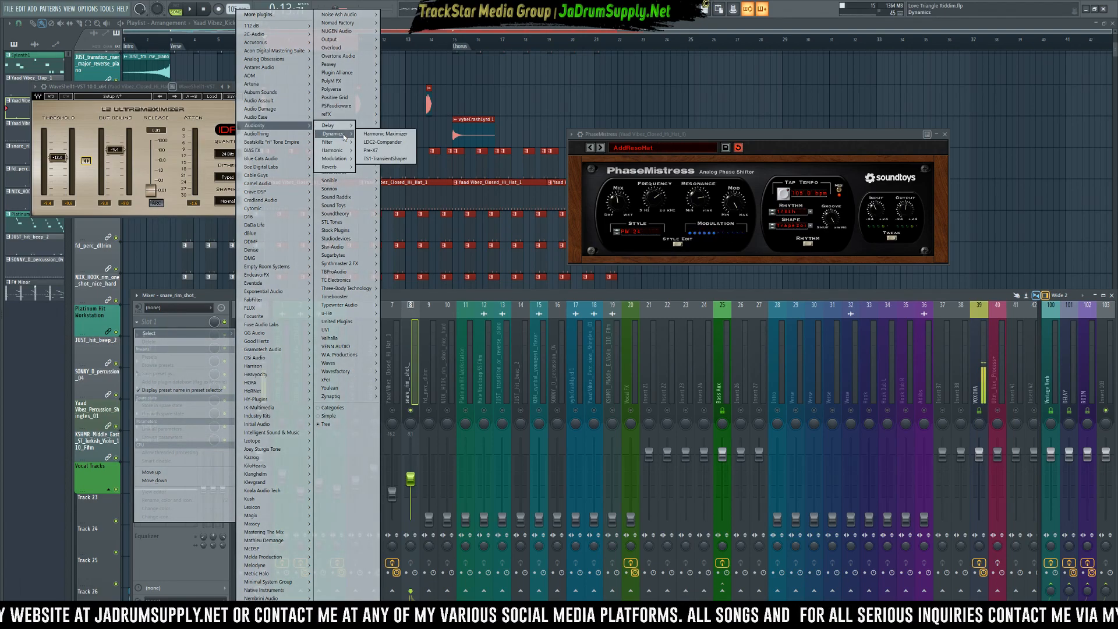
left_click(367, 152)
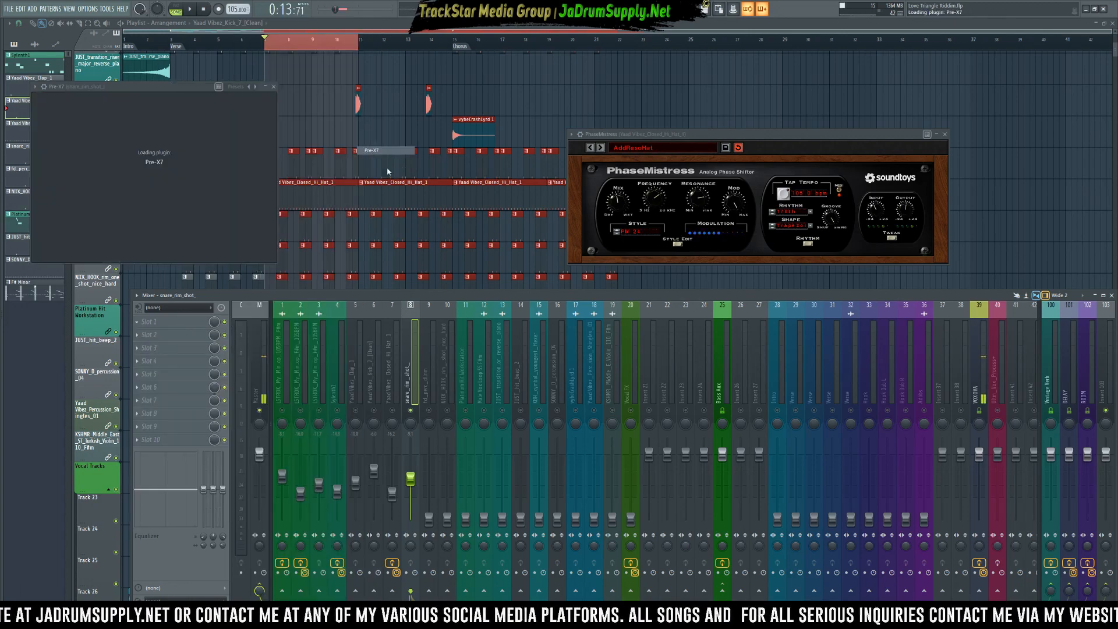
left_click_drag(144, 89, 509, 139)
key("space")
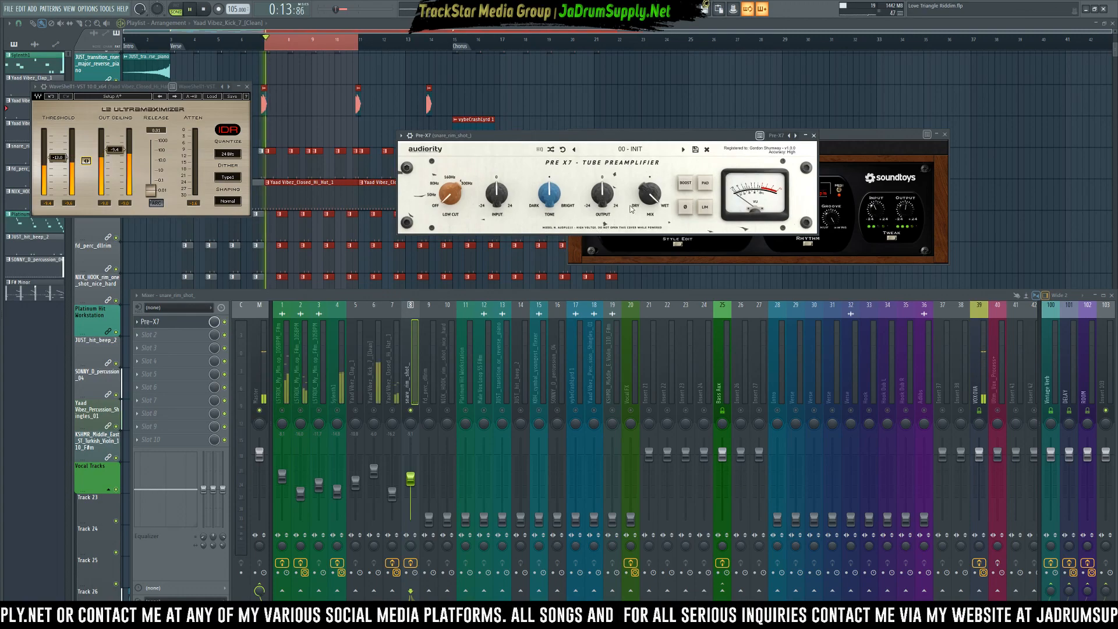
- Adjust the Pre-X7 input drive on snare_rim_shot and raise its output volume to 8.1 dB
key("space")
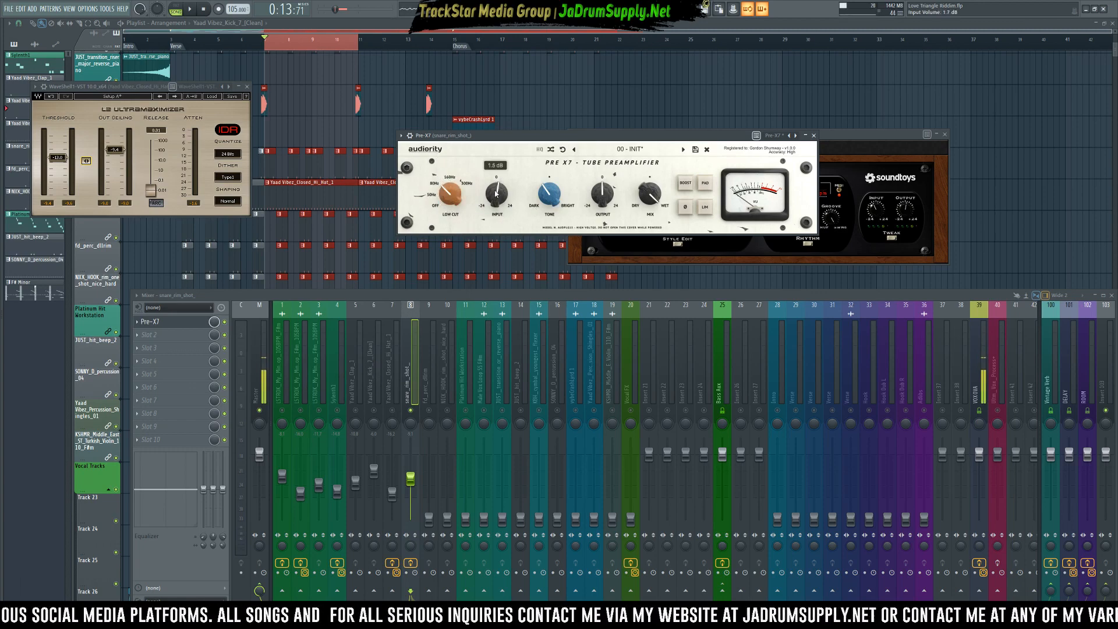
key("space")
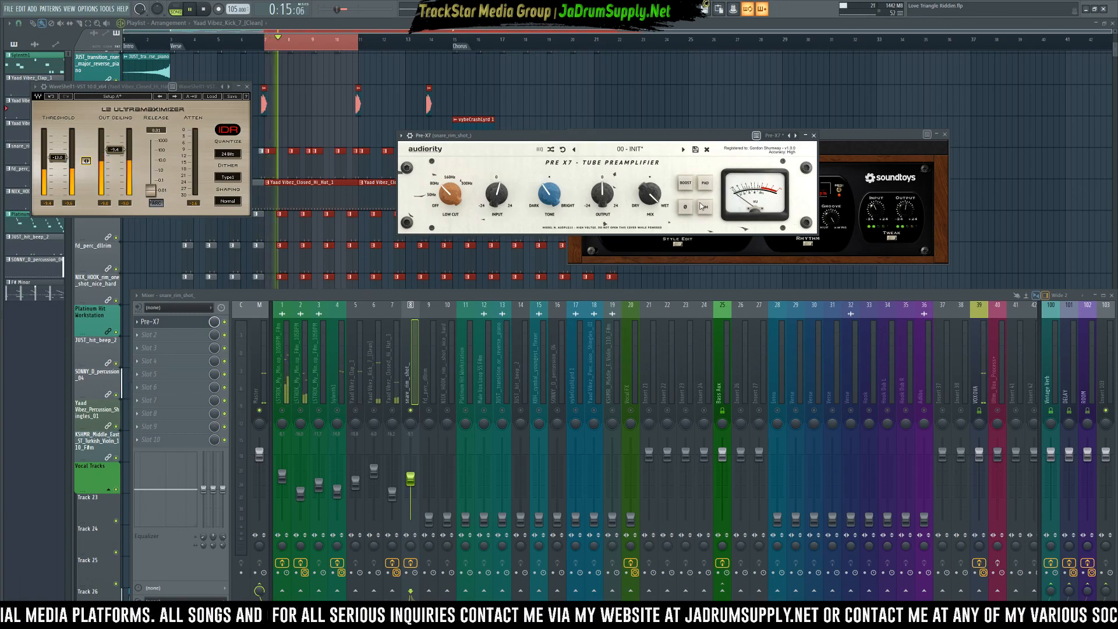
mouse_move(499, 191)
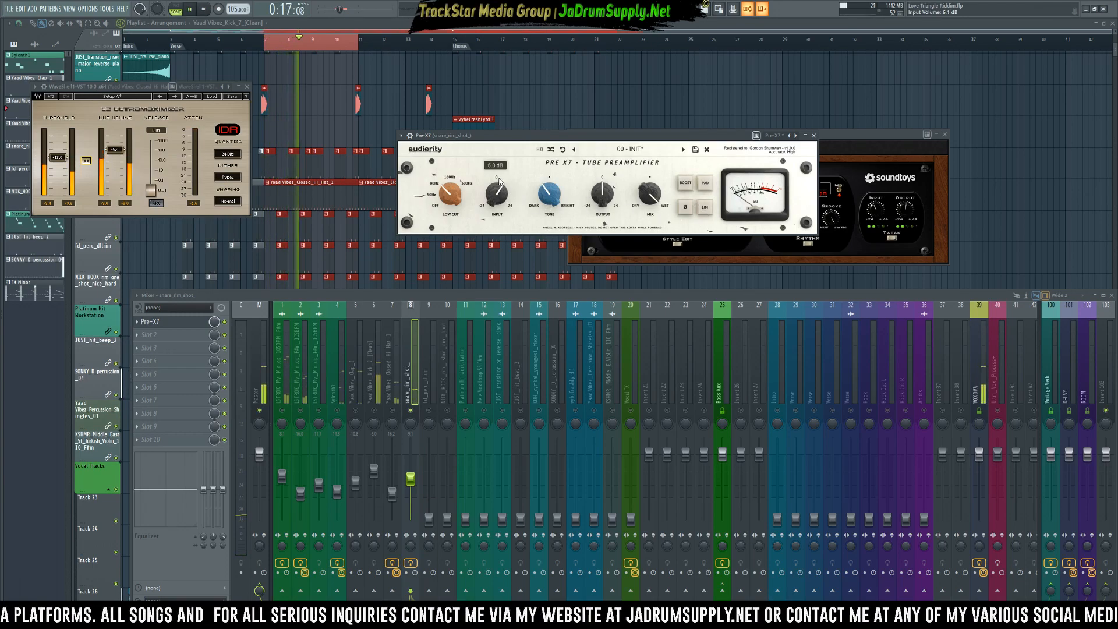
mouse_move(604, 188)
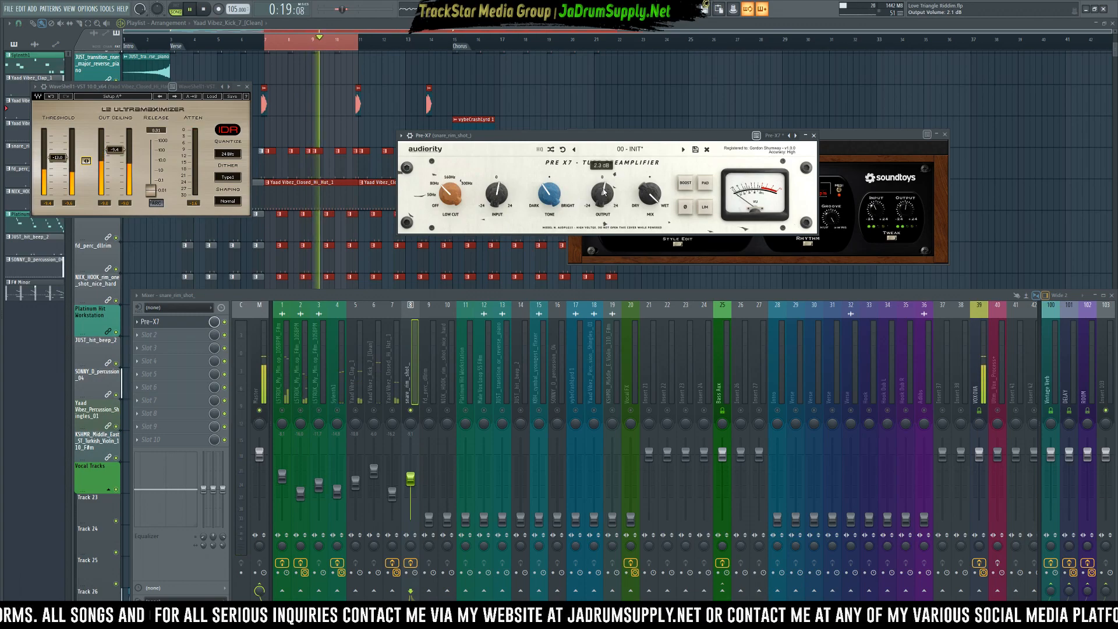
left_click_drag(493, 201, 495, 191)
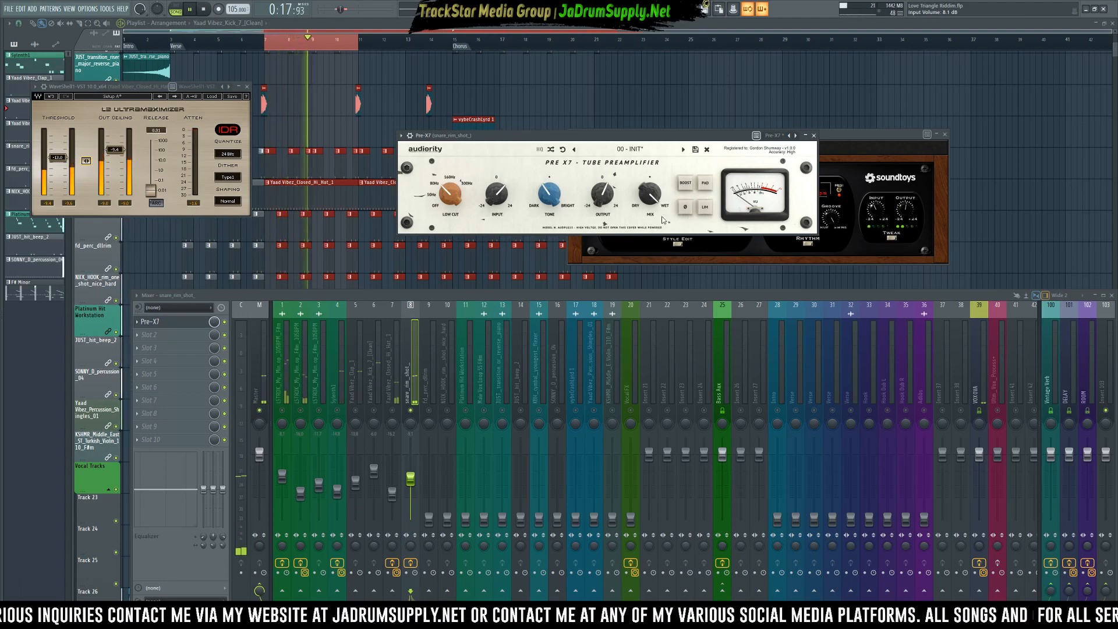
left_click_drag(497, 195, 498, 202)
left_click_drag(607, 196, 607, 190)
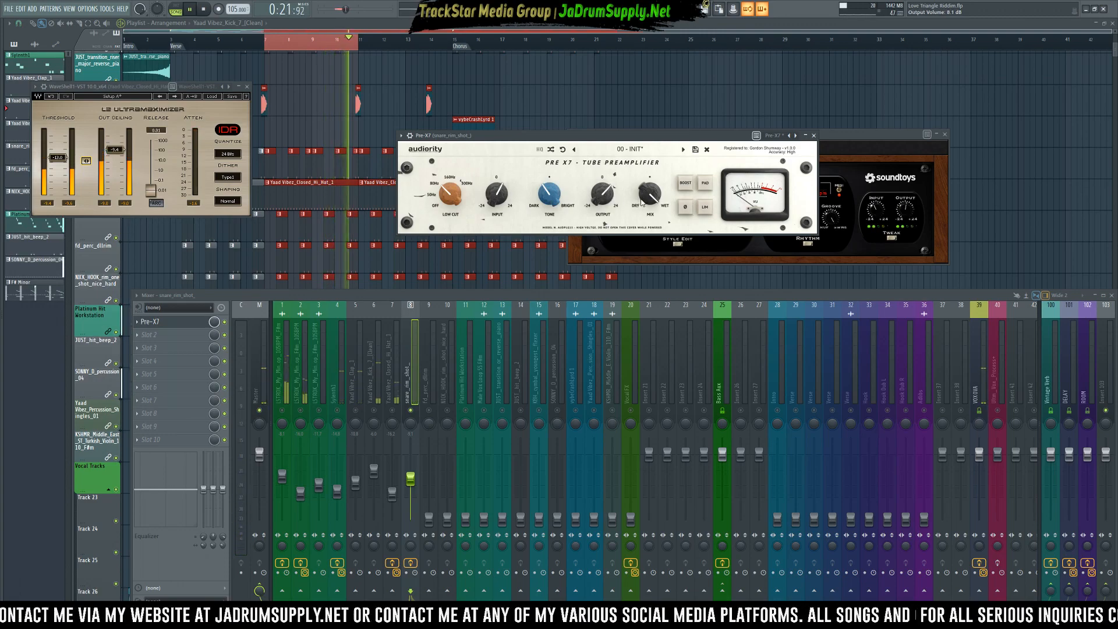
- Turn the Pre-X7 tone toward bright while auditioning the looped section
left_click_drag(550, 198, 552, 181)
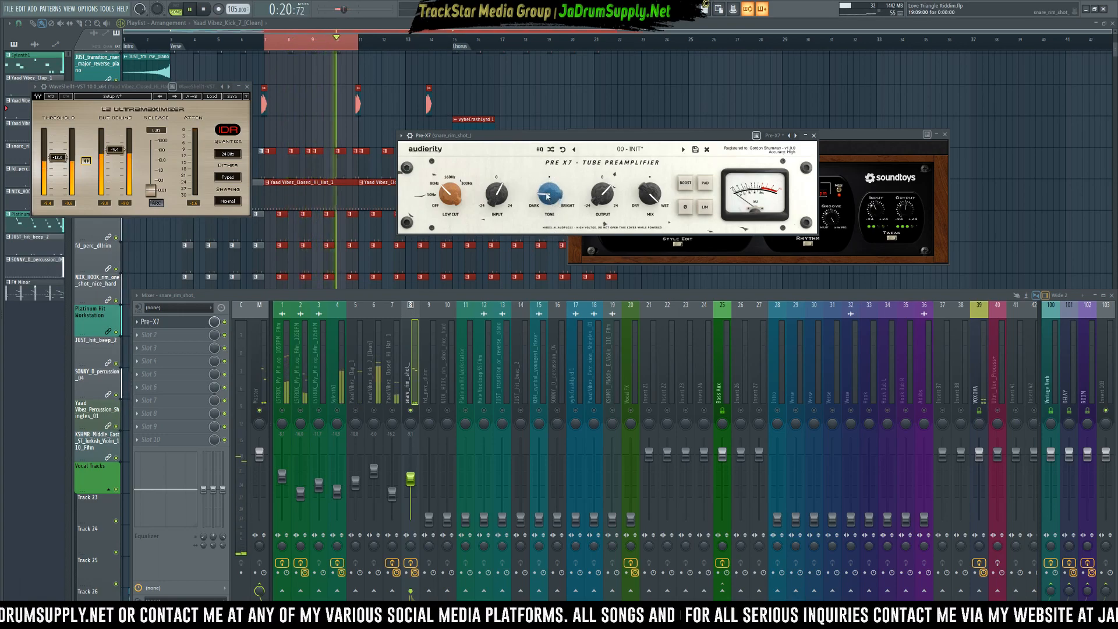
left_click_drag(544, 200, 548, 157)
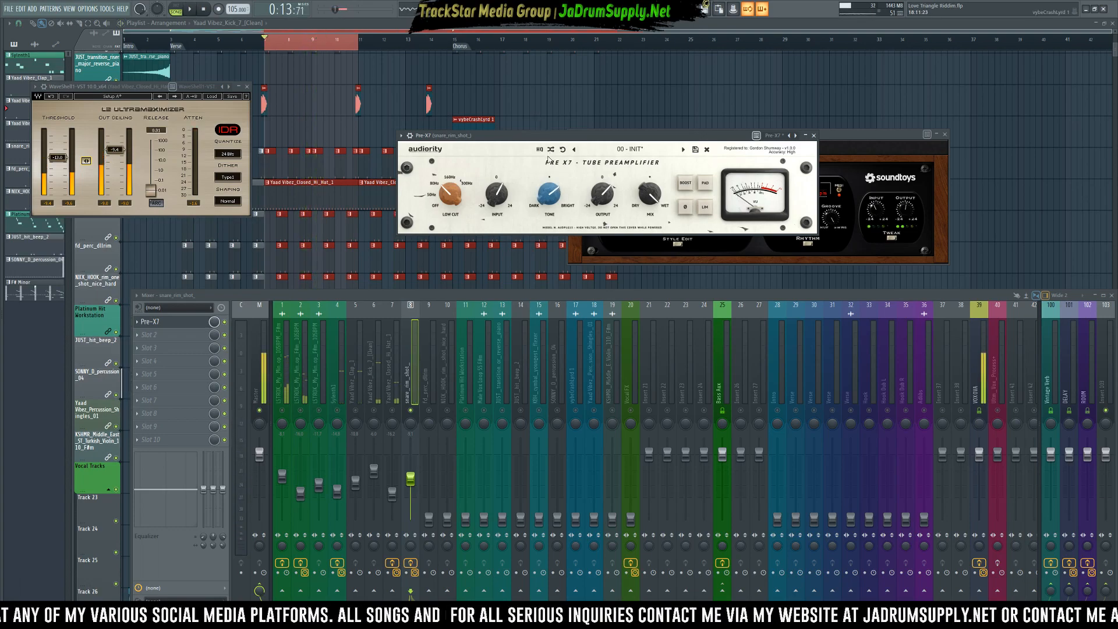
key("space")
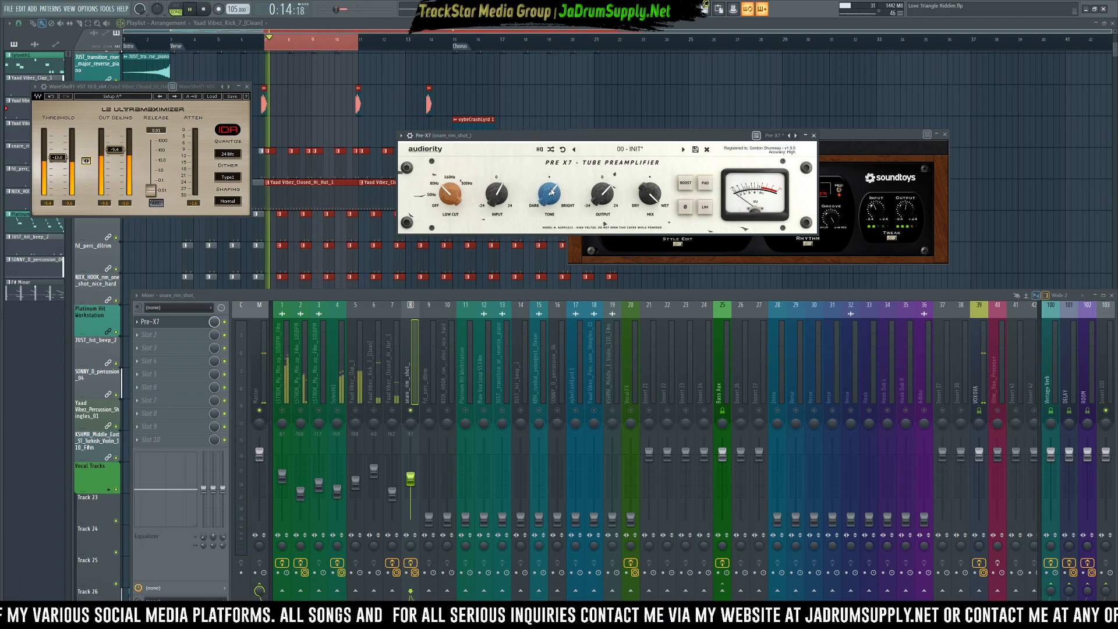
key("space")
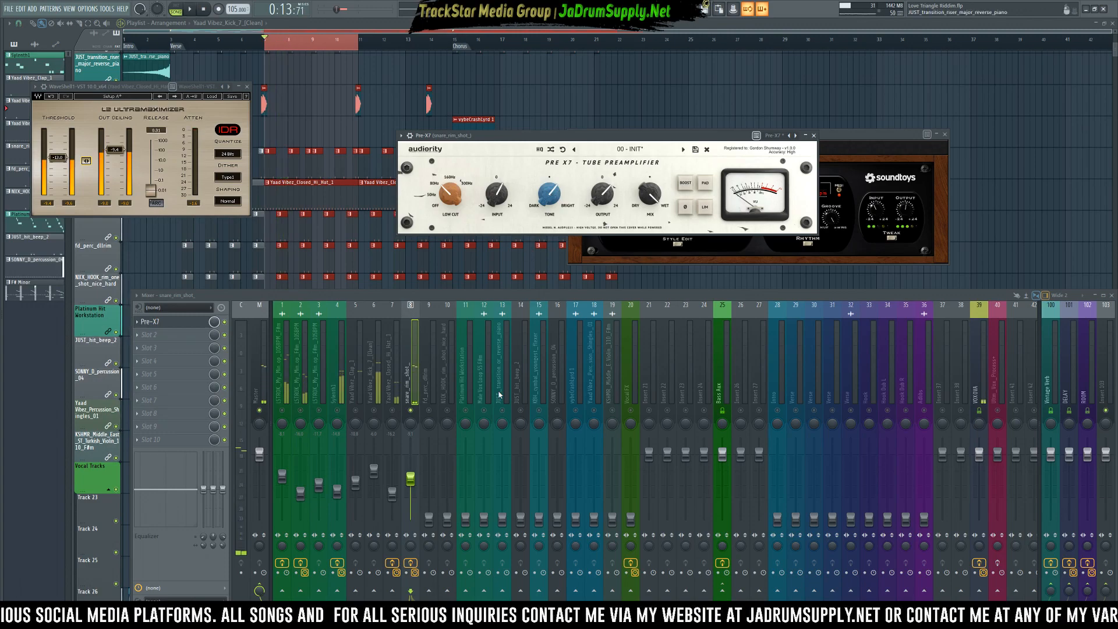
- Audition the soloed snare_rim_shot through Pre-X7 and adjust its stereo separation
key("space")
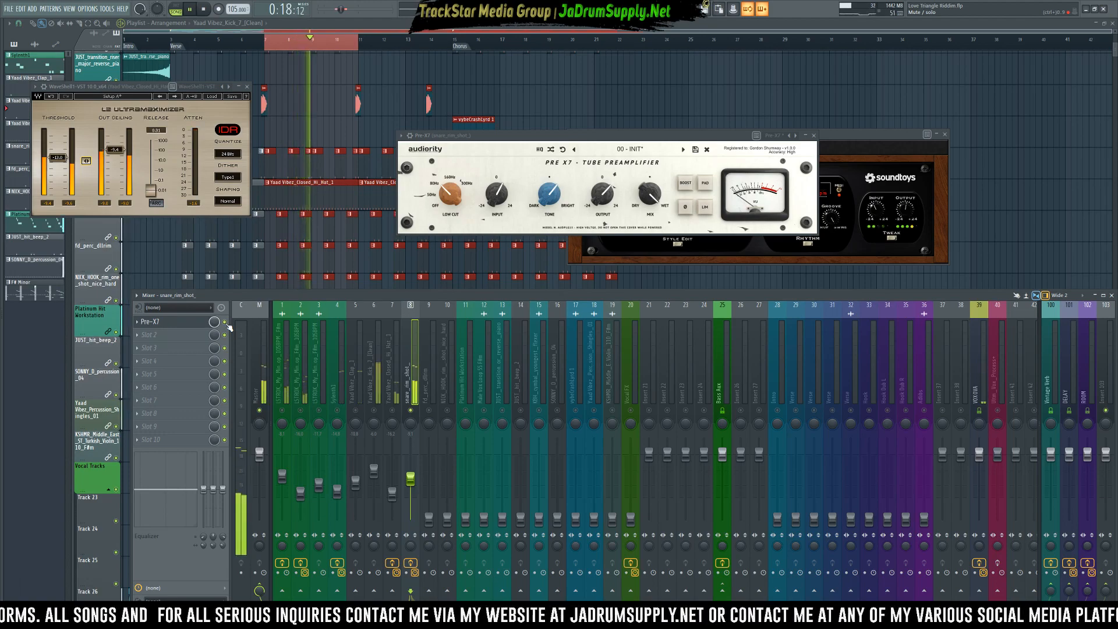
key("space")
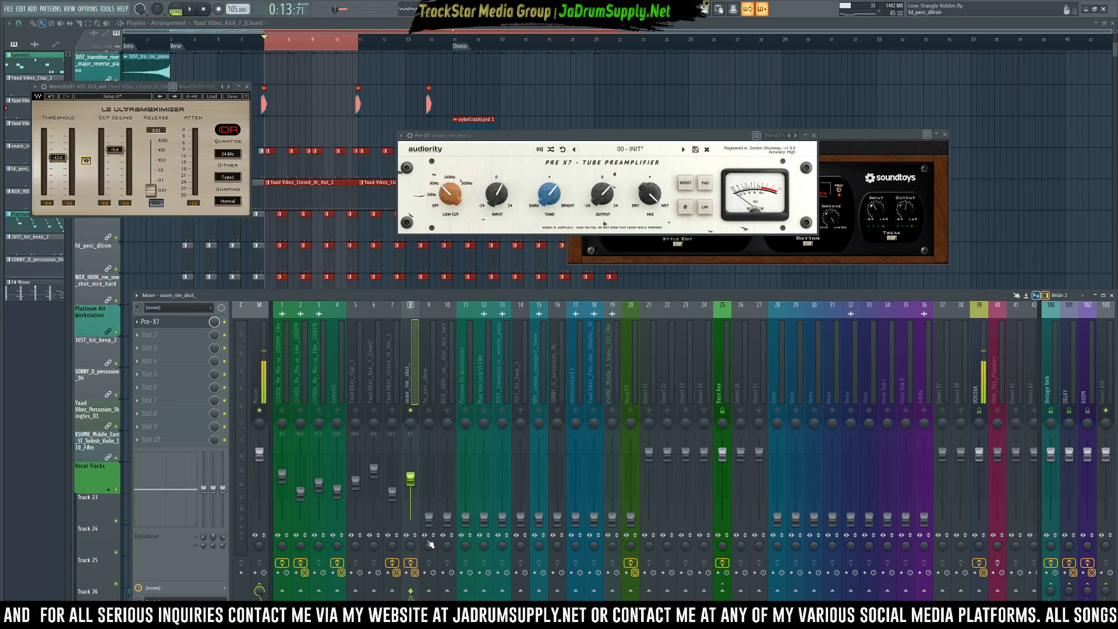
key("space")
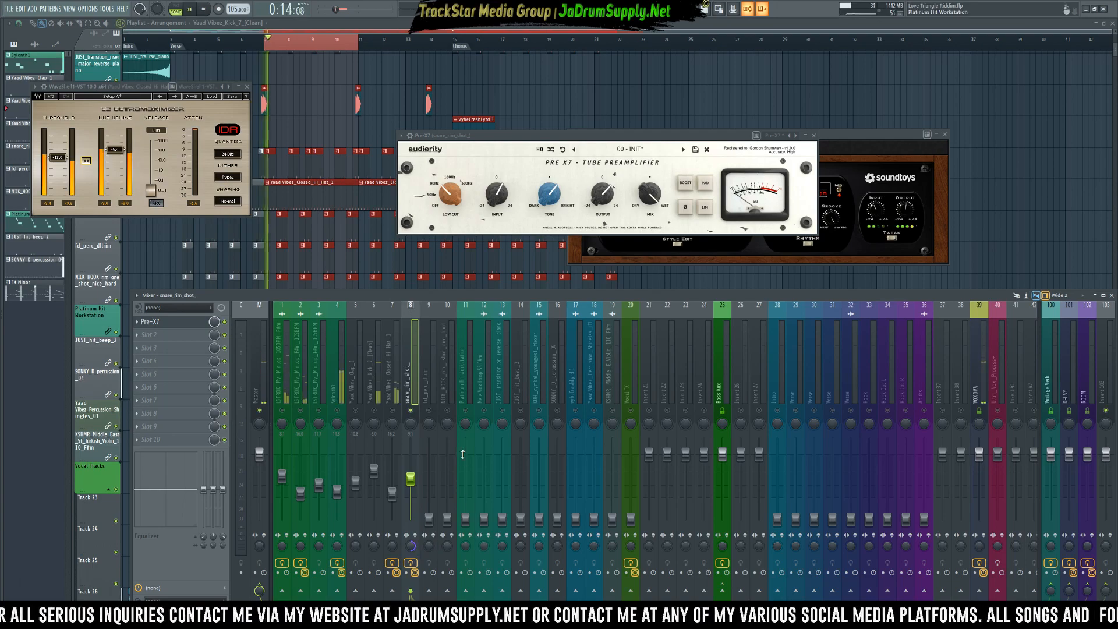
- Bring the fd_perc_dllrim fader up to sit close to the snare_rim_shot level during playback
key("space")
key("space")
left_click_drag(429, 517, 429, 489)
key("space")
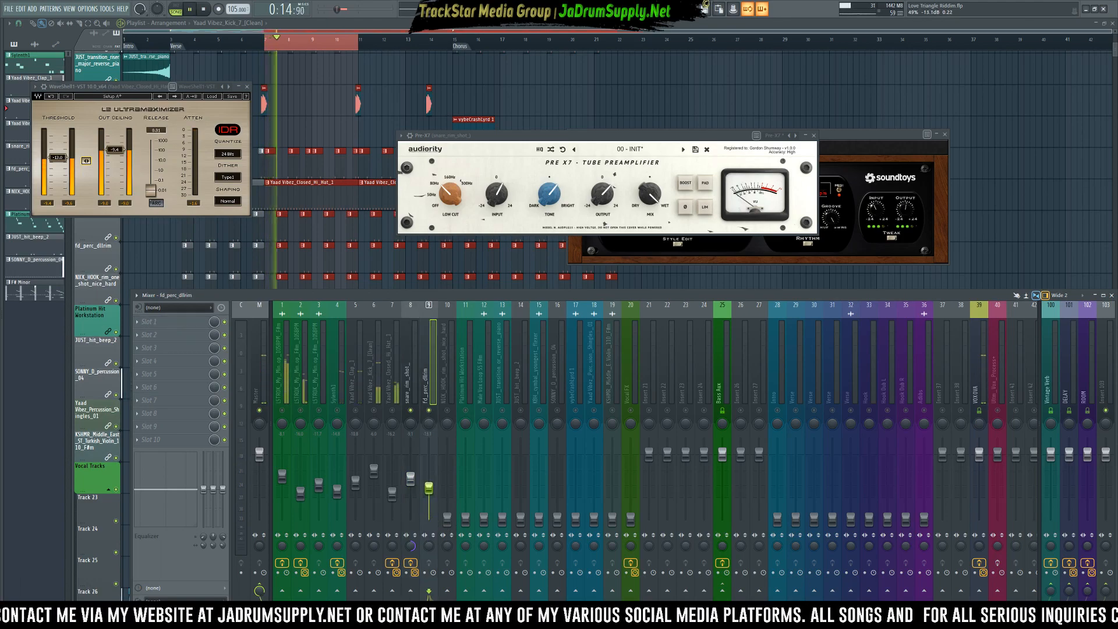
left_click_drag(430, 488, 429, 481)
- Select snare_rim_shot again and recheck its stereo separation against fd_perc_dllrim
key("space")
left_click(417, 422)
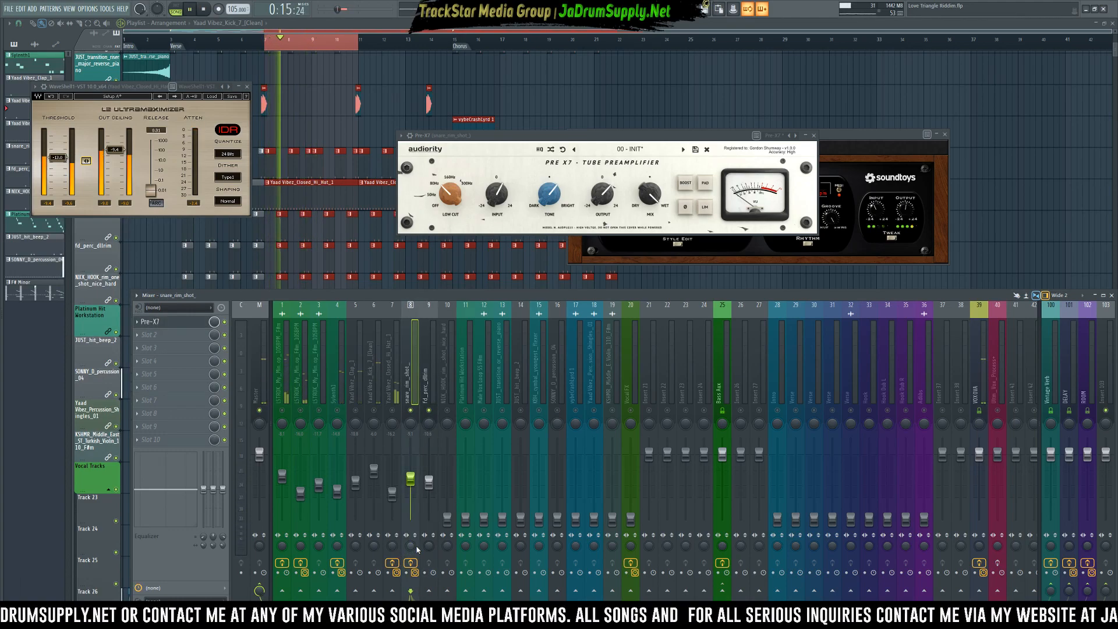
key("space")
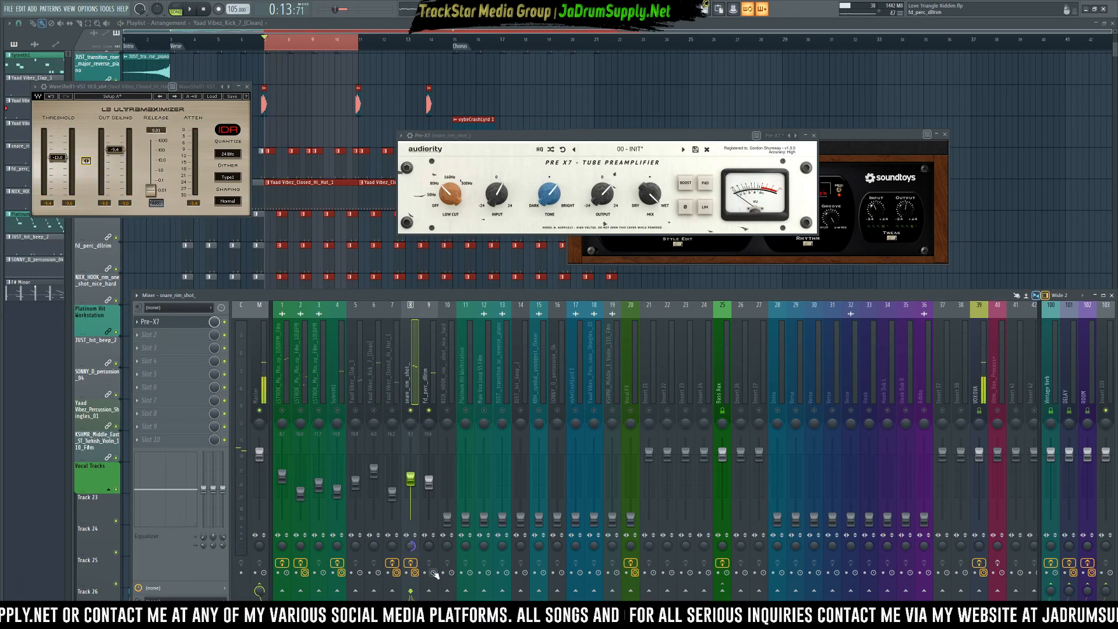
- Solo fd_perc_dllrim and audition it while setting its Vintage Verb send to 15%
left_click(429, 418)
key("space")
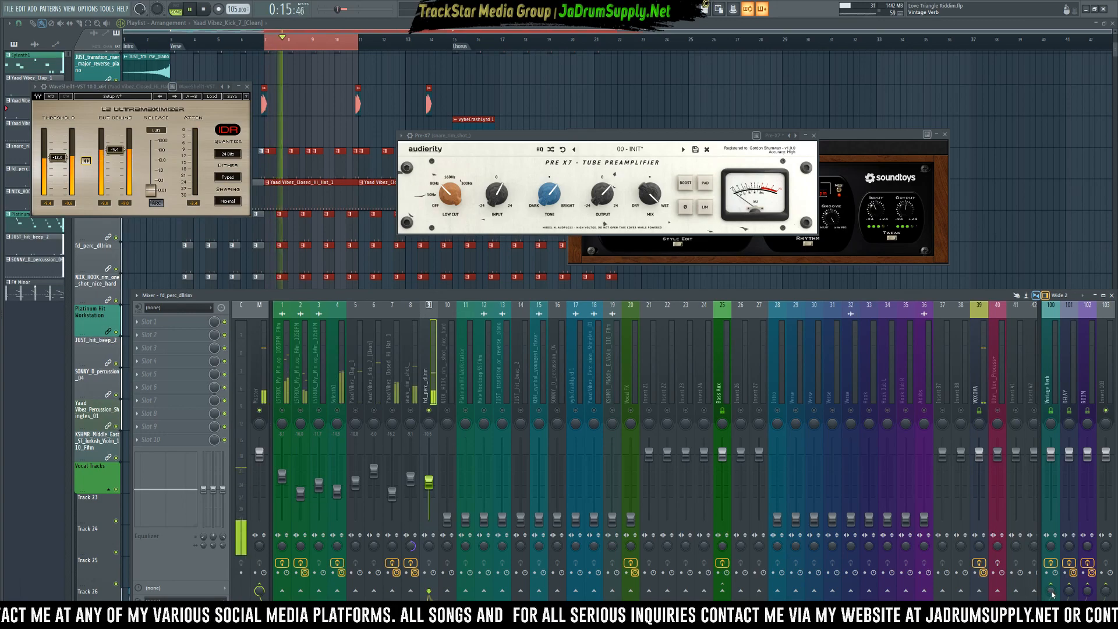
key("space")
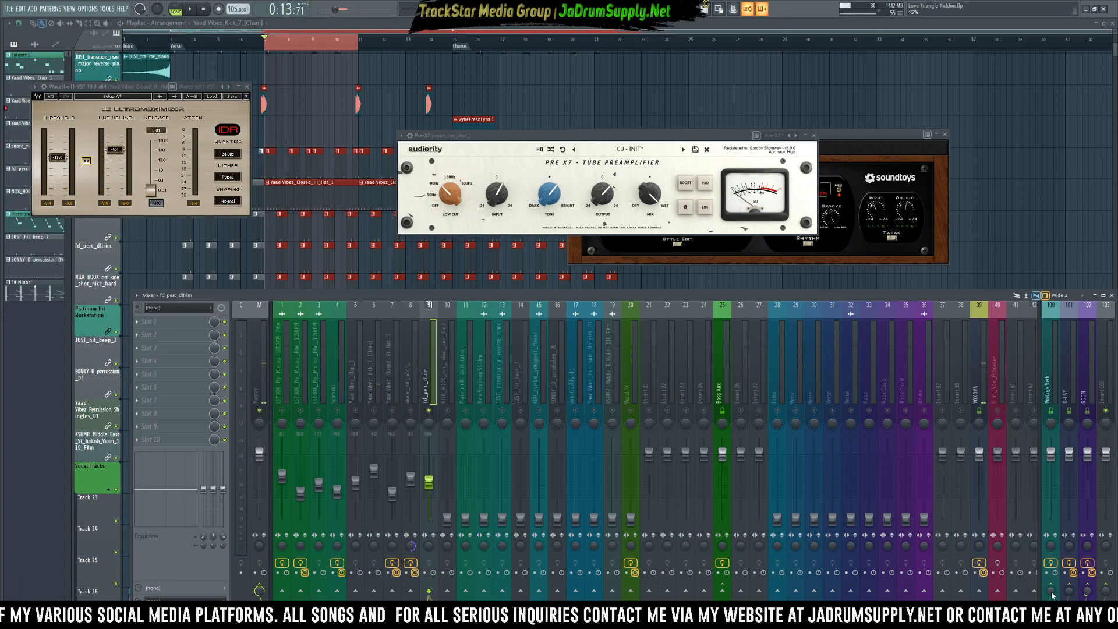
key("space")
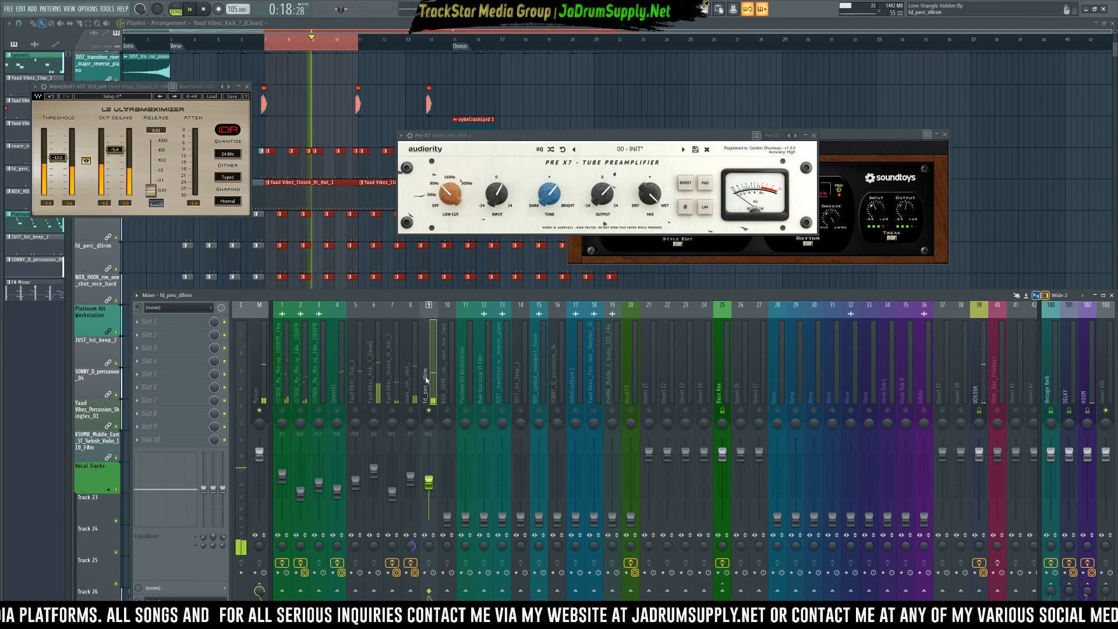
- Load FabFilter Pro-Q 3 on fd_perc_dllrim and add a low-cut band that removes its low frequencies
key("space")
left_click(159, 328)
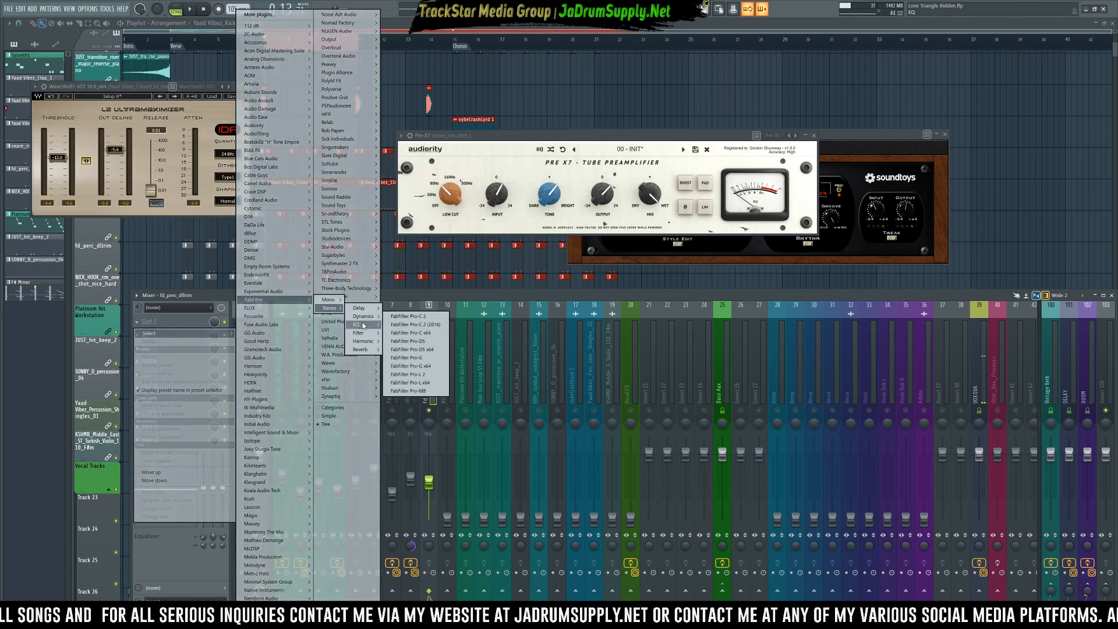
left_click(410, 349)
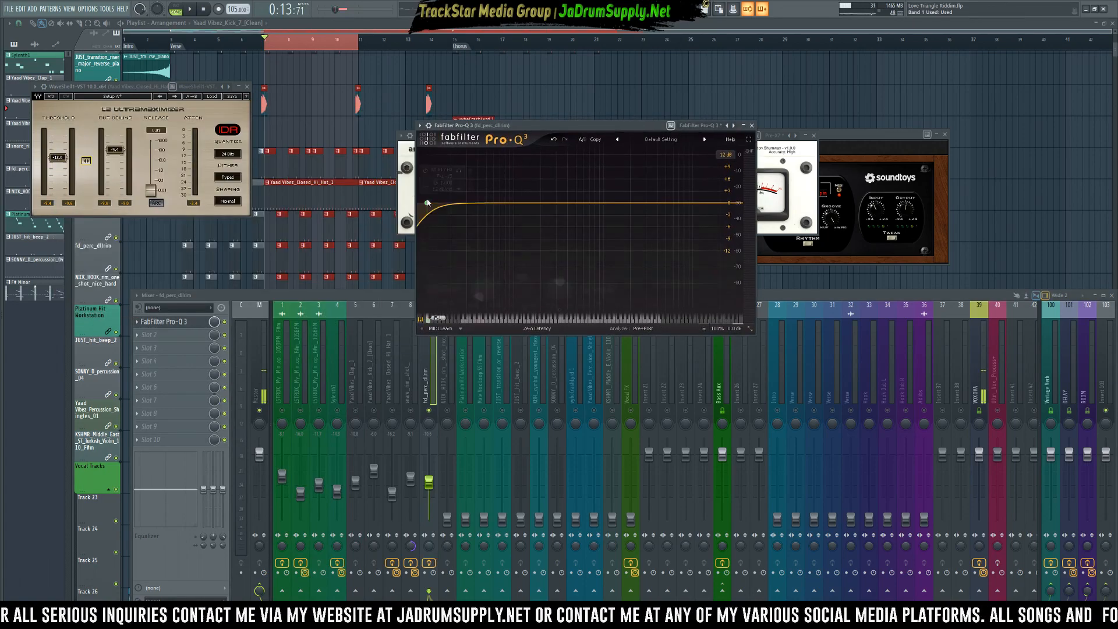
left_click(427, 202)
left_click_drag(427, 202, 529, 209)
key("space")
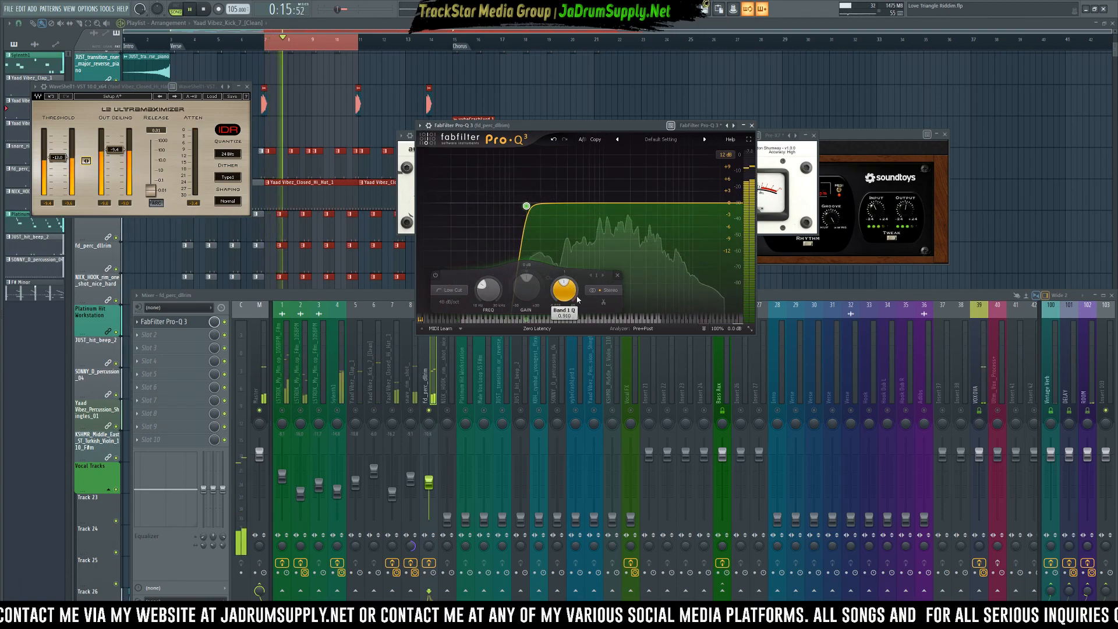
key("space")
- Adjust the stereo separation of fd_perc_dllrim and bring snare_rim_shot back into the solo
left_click(430, 443)
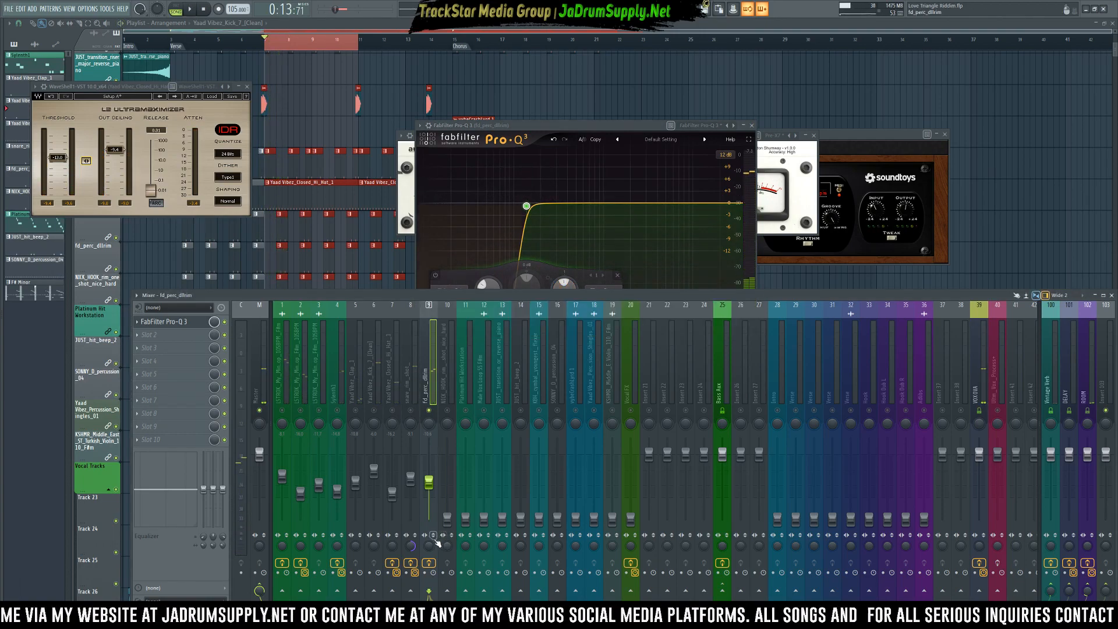
left_click_drag(429, 546, 430, 524)
left_click(415, 417, "ctrl")
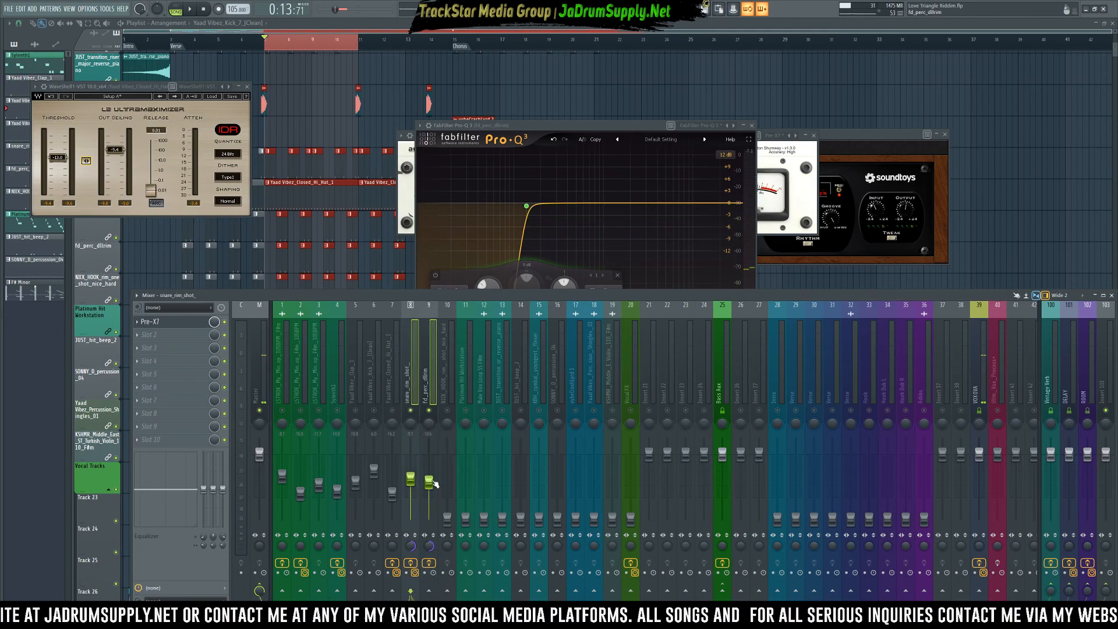
- Select NICK_HOOK_rim_one_shot_nice_hard and raise its fader to about the level of fd_perc_dllrim during playback
scroll(343, 254, "down", 1)
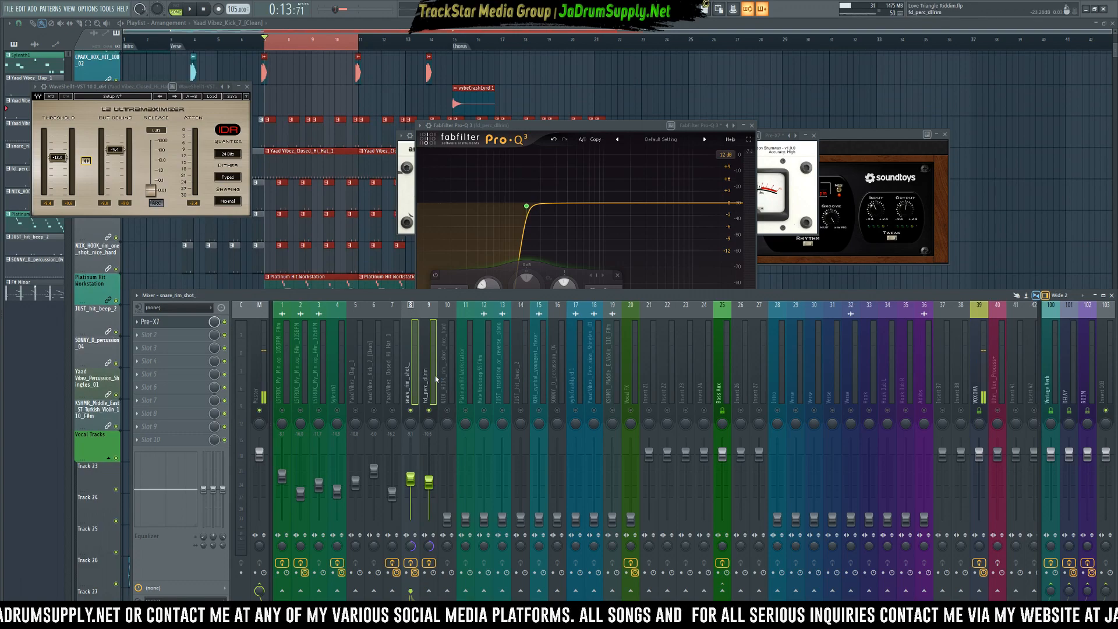
left_click(446, 379)
key("space")
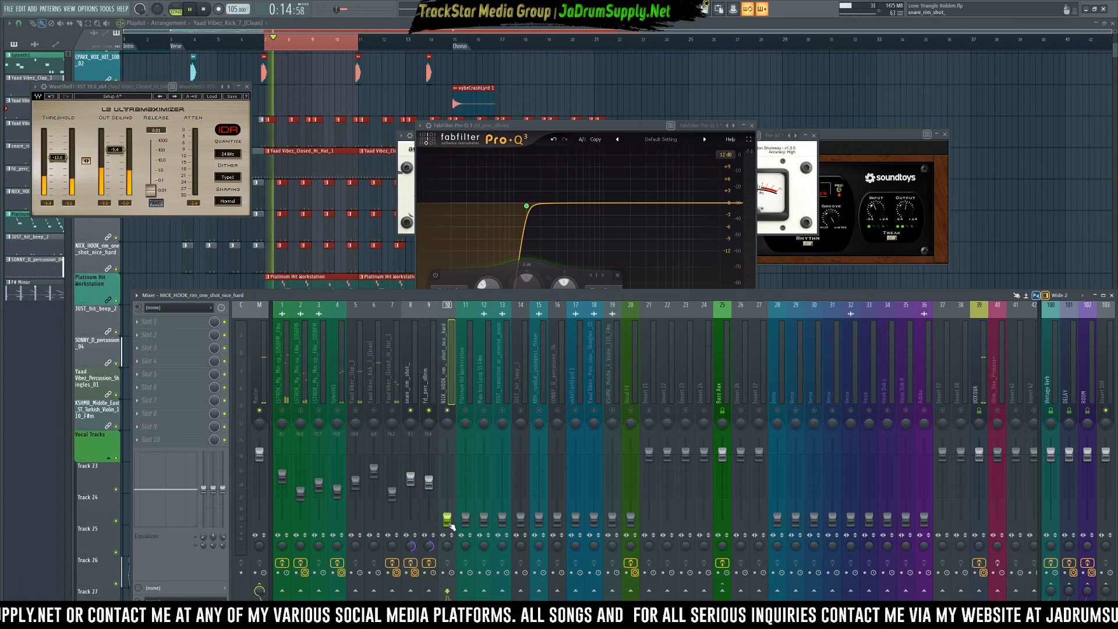
left_click_drag(450, 519, 447, 483)
key("space")
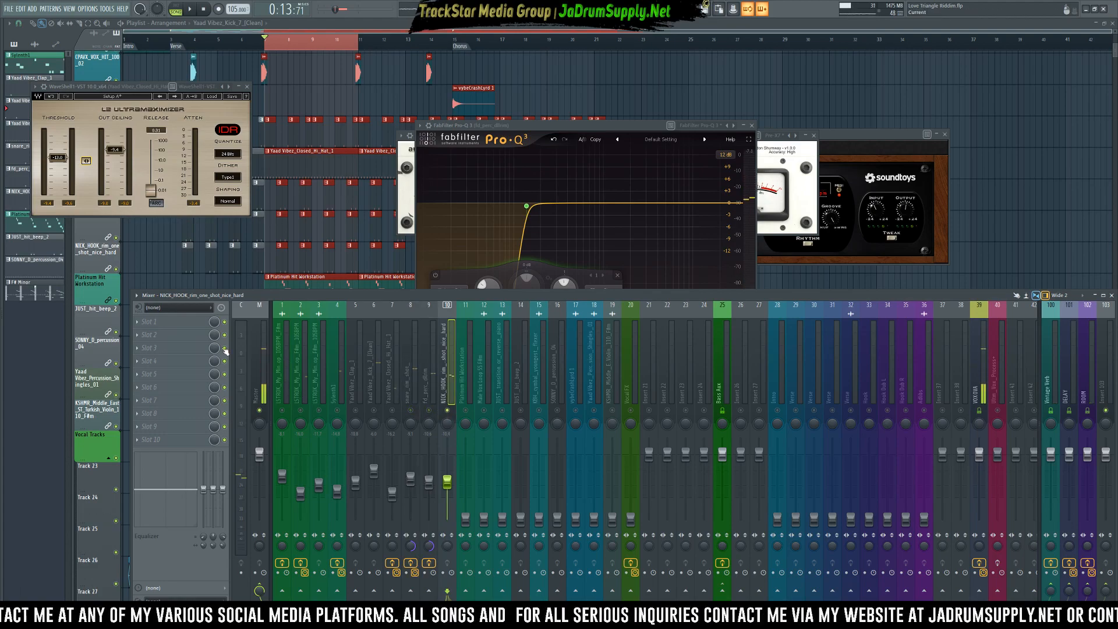
- Load FabFilter Pro-G in the first effect slot of NICK_HOOK_rim_one_shot_nice_hard and move its window clear of the mixer
left_click(168, 321)
mouse_move(175, 333)
key("space")
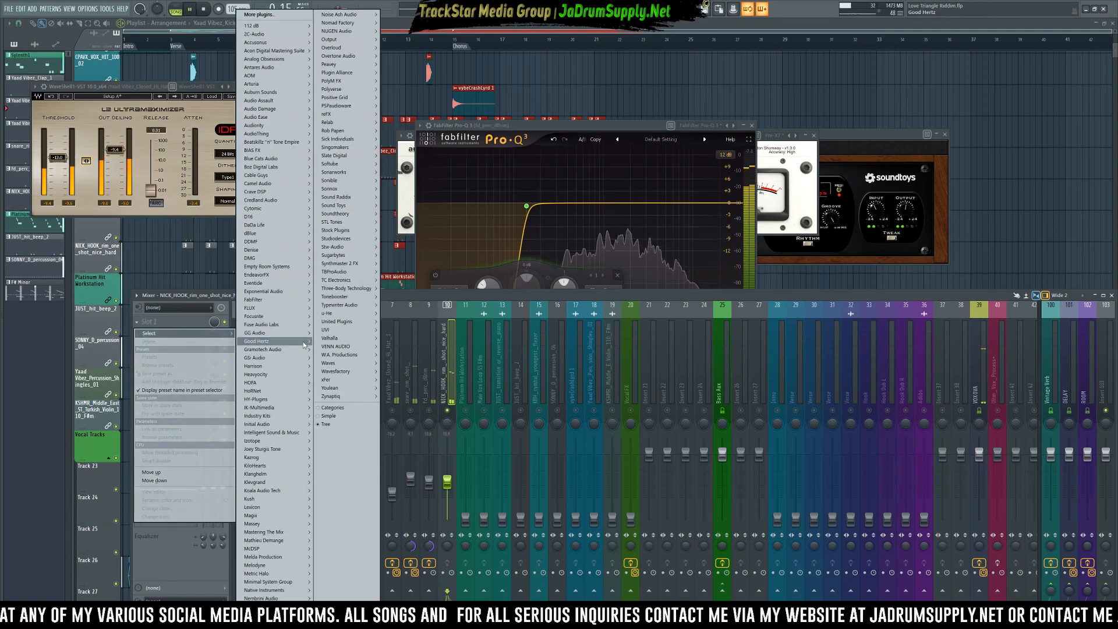
mouse_move(326, 355)
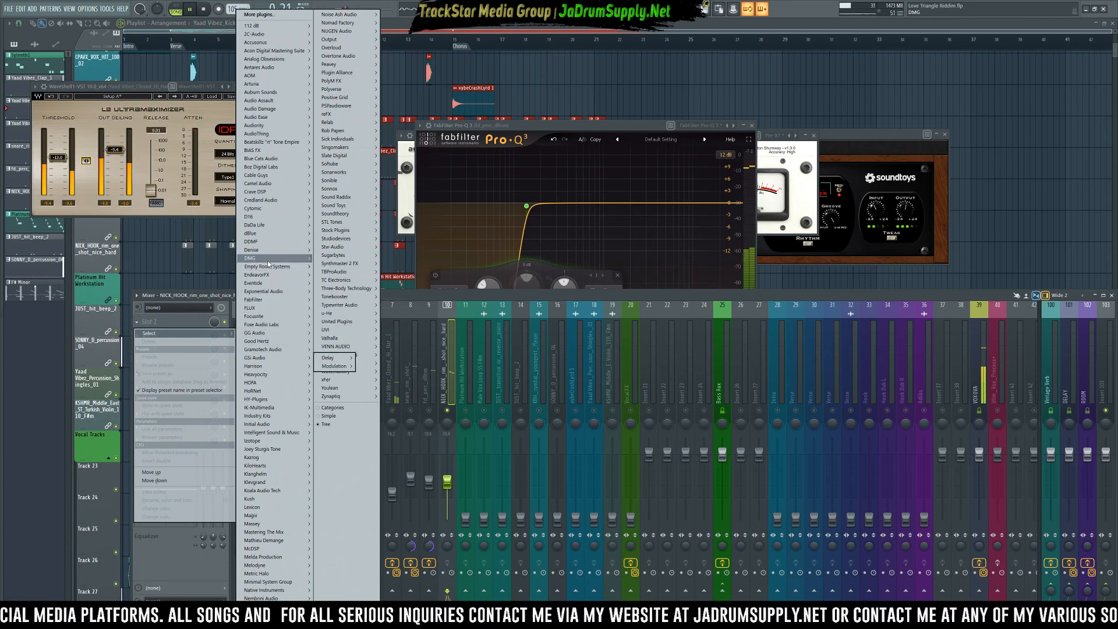
mouse_move(273, 299)
mouse_move(335, 308)
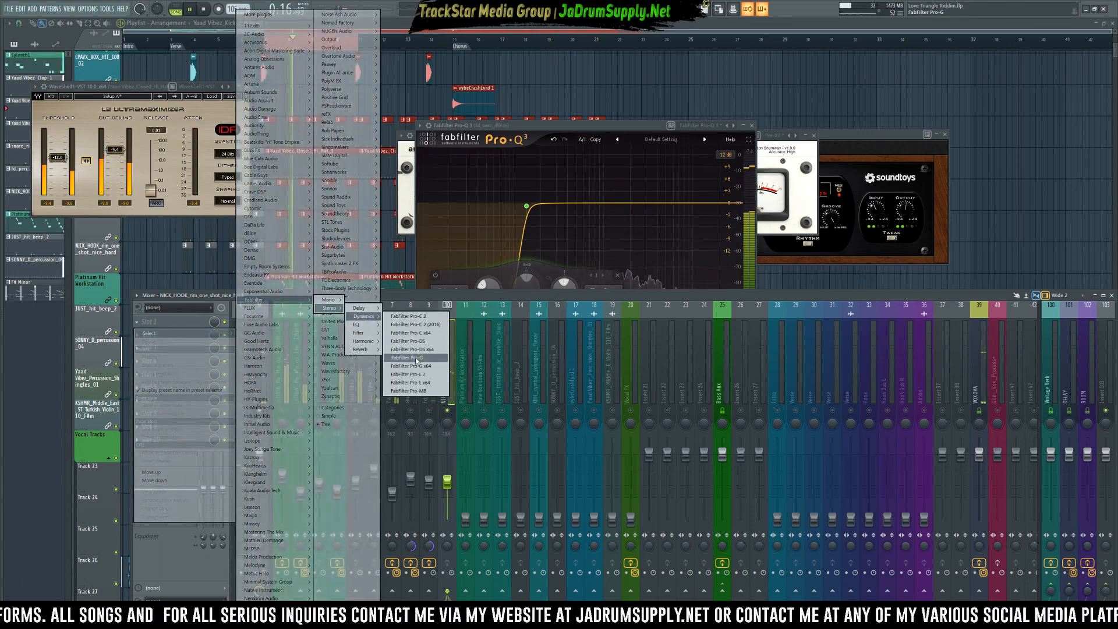
left_click(415, 357)
left_click_drag(228, 133, 591, 94)
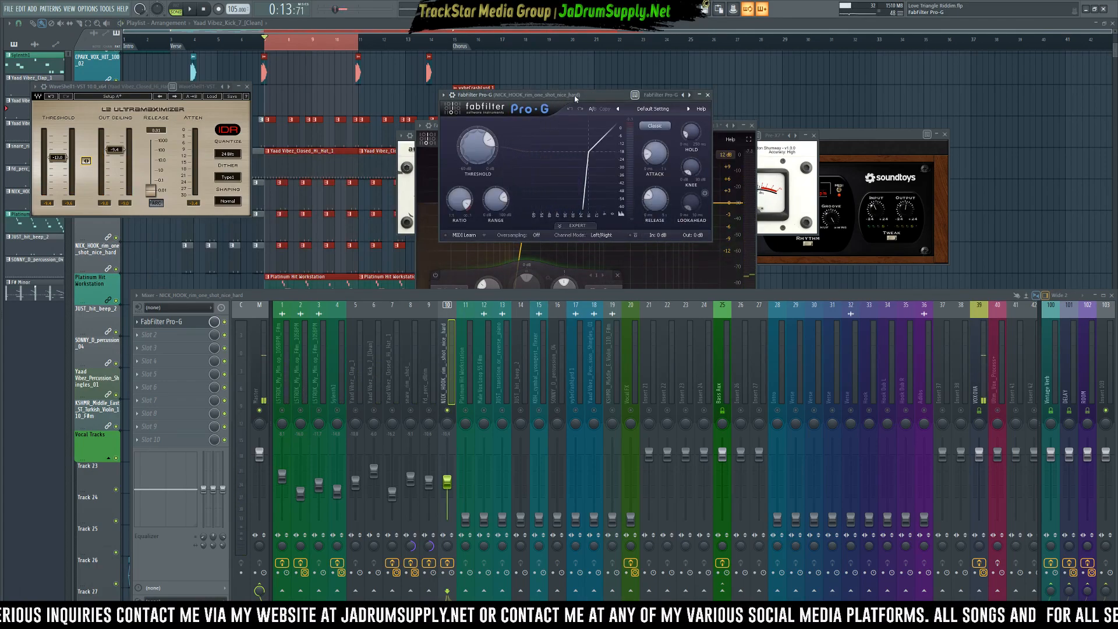
left_click_drag(567, 95, 606, 86)
- Set the Pro-G threshold to -20 dB and expand its expert section, auditioning the gated rim before and after
key("space")
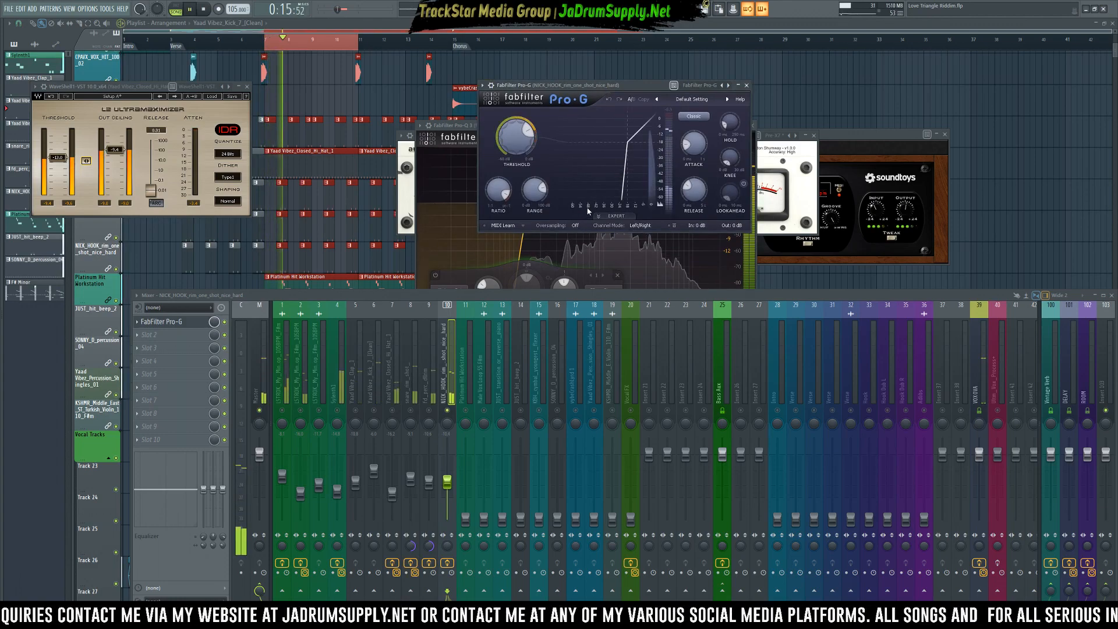
key("space")
left_click_drag(521, 142, 528, 34)
double_click(516, 135)
type("-20")
key("Return")
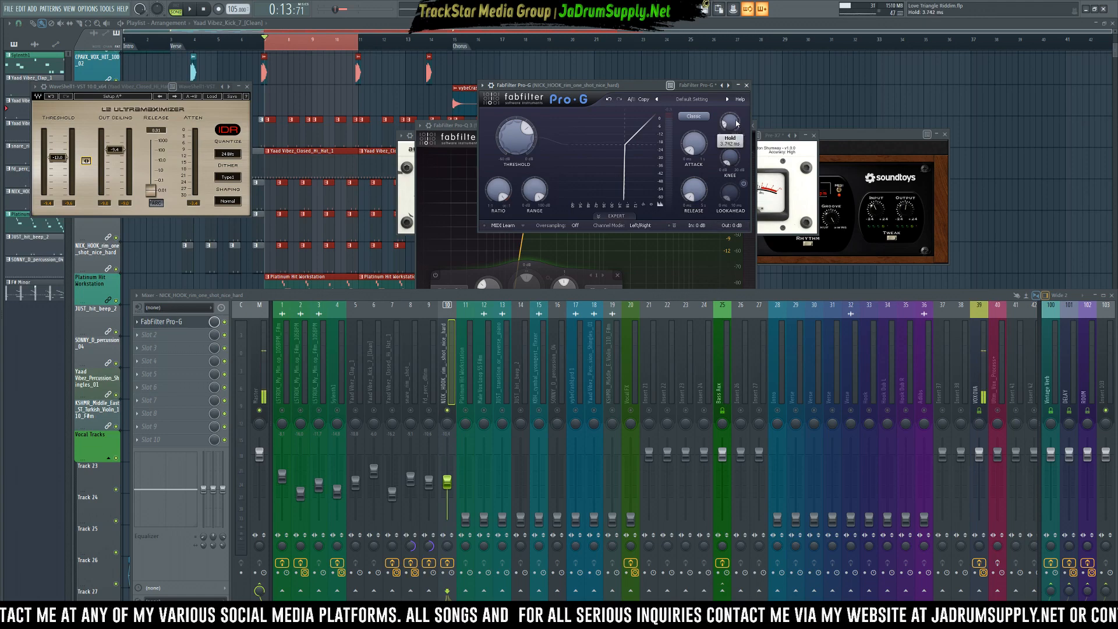
left_click(605, 216)
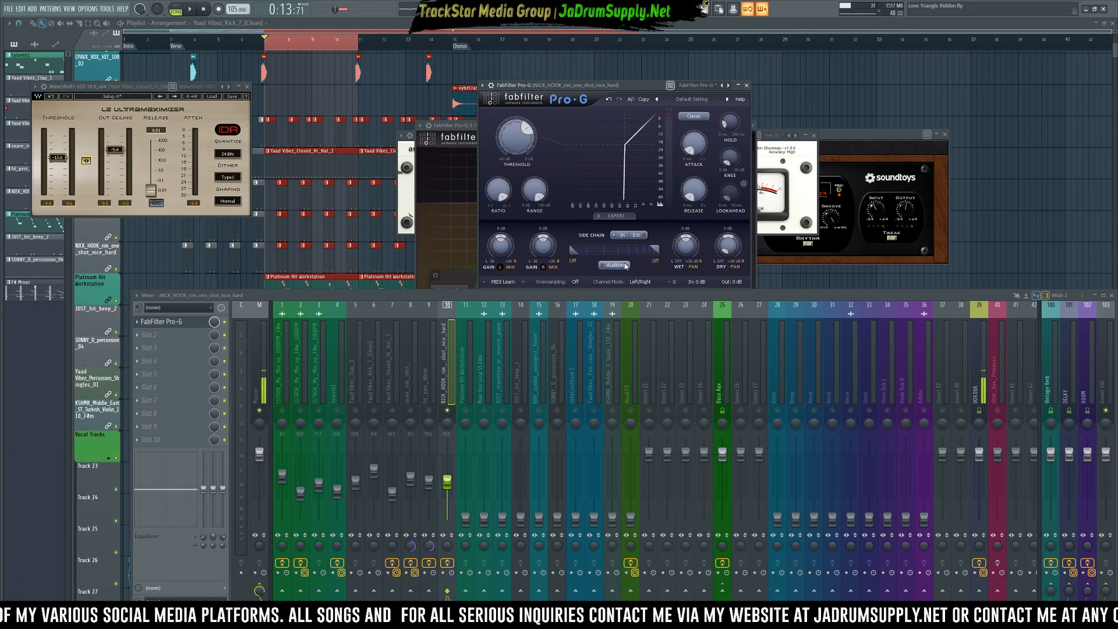
left_click_drag(626, 82, 608, 51)
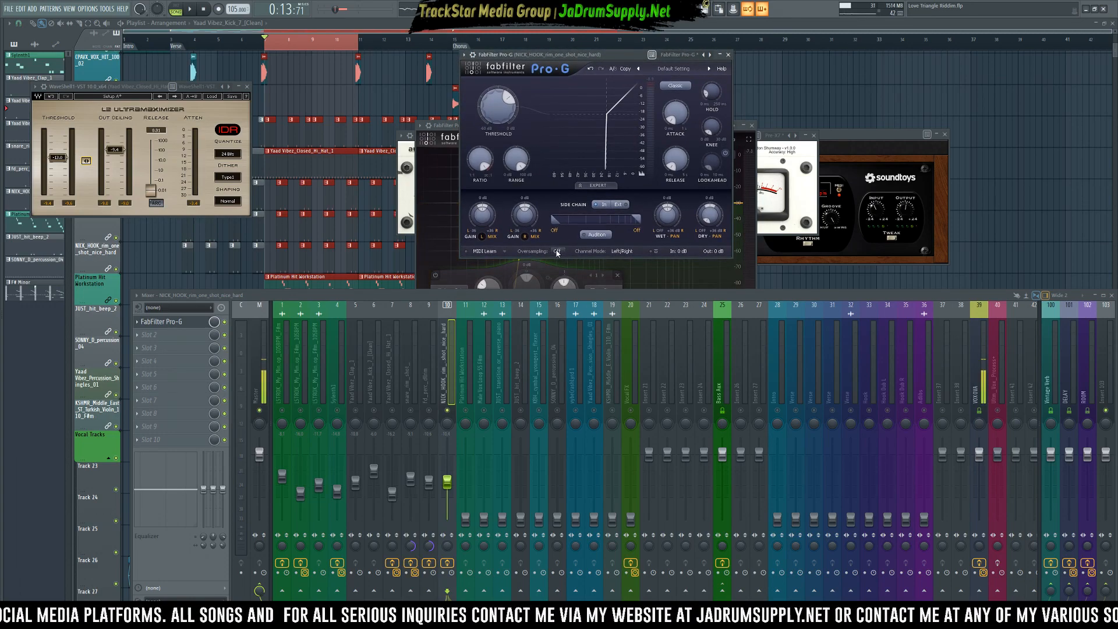
key("space")
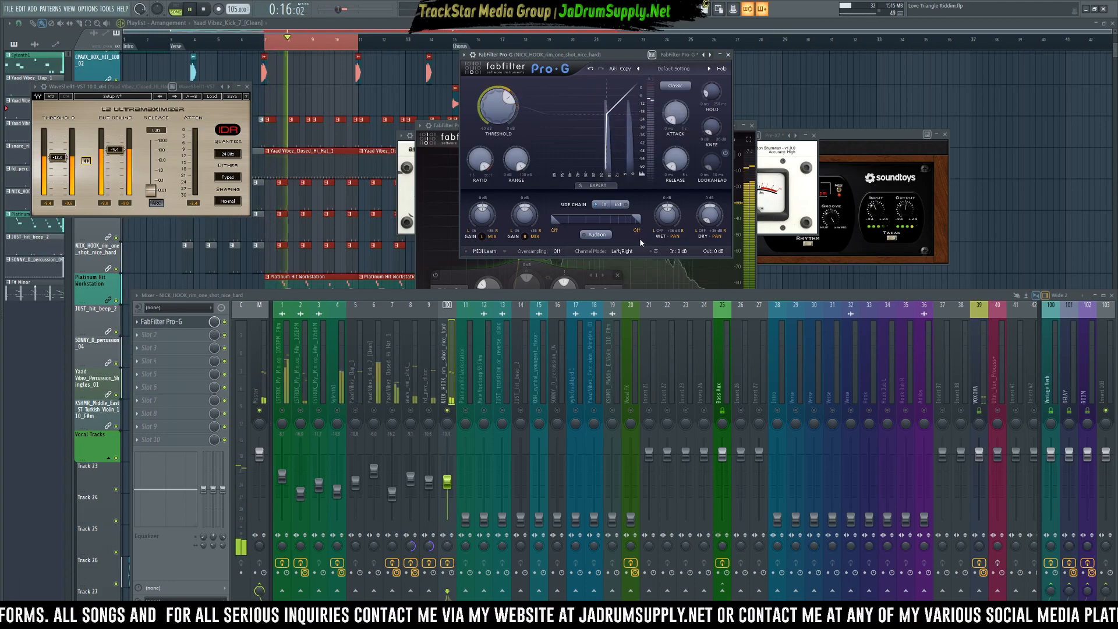
key("space")
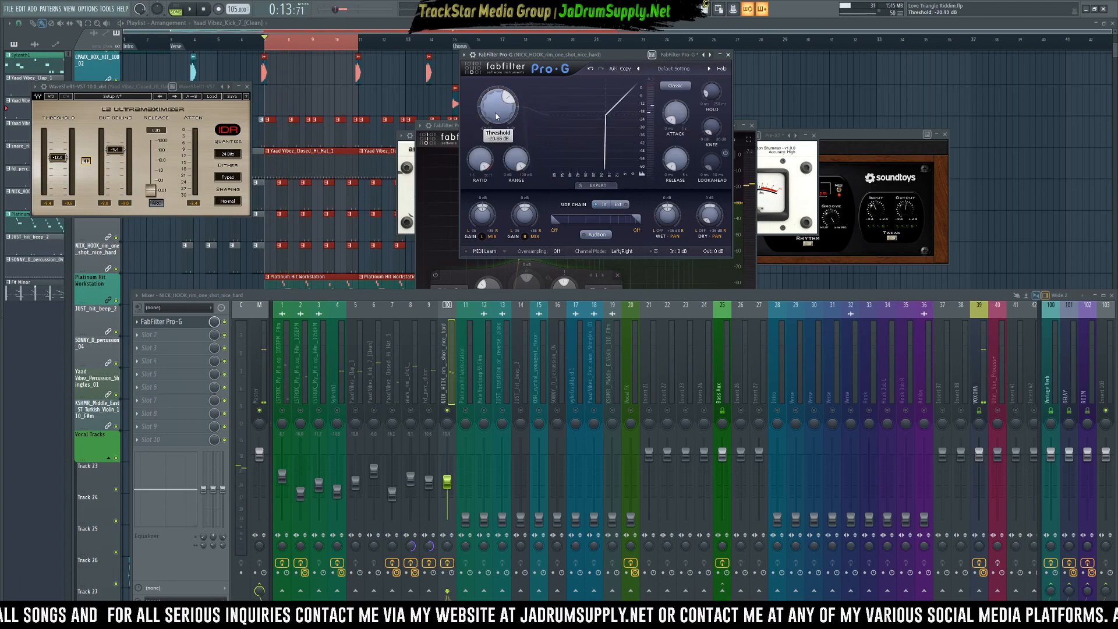
- Lower the Pro-G threshold to about -26 dB and slightly further while auditioning the rim, and nudge the attack
left_click_drag(497, 127, 499, 133)
key("space")
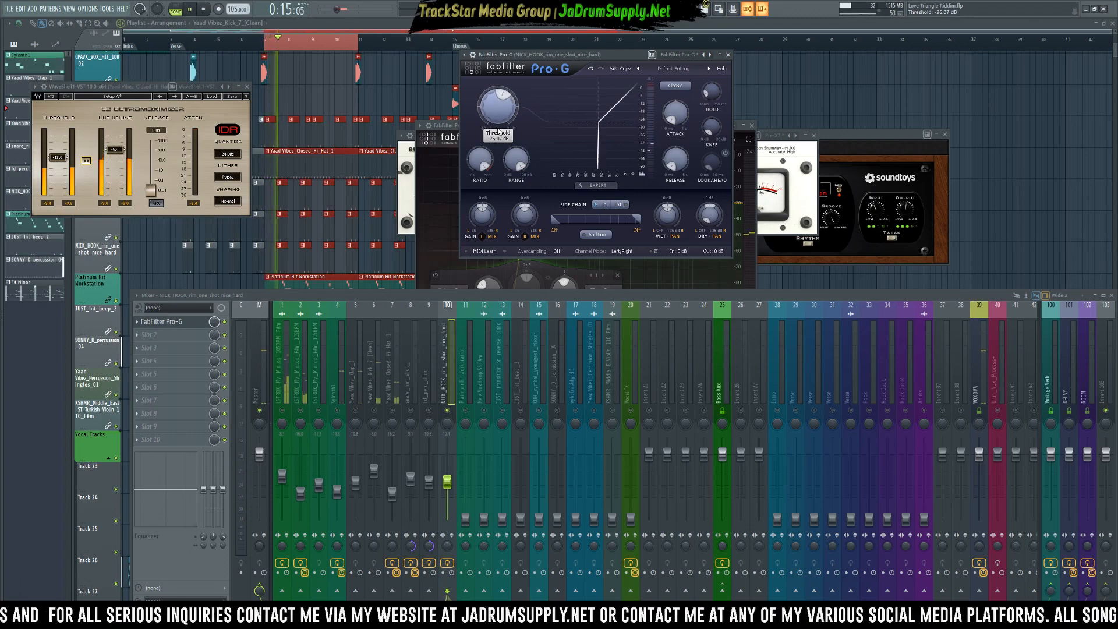
key("space")
mouse_move(499, 132)
left_mouse_down()
mouse_move(499, 121)
mouse_move(499, 137)
left_mouse_up()
key("space")
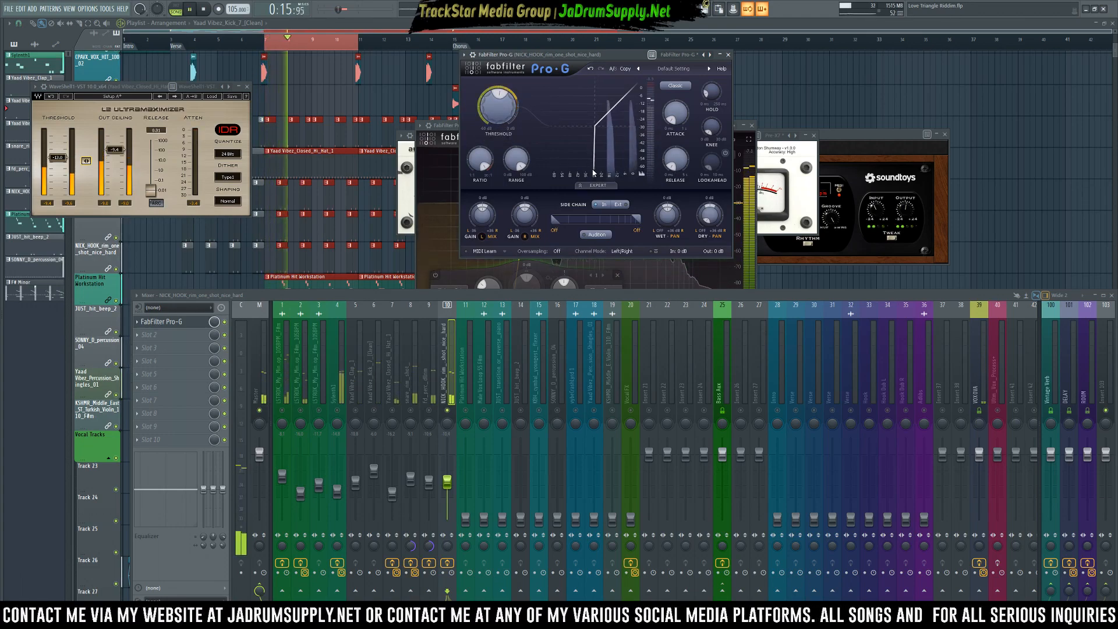
key("space")
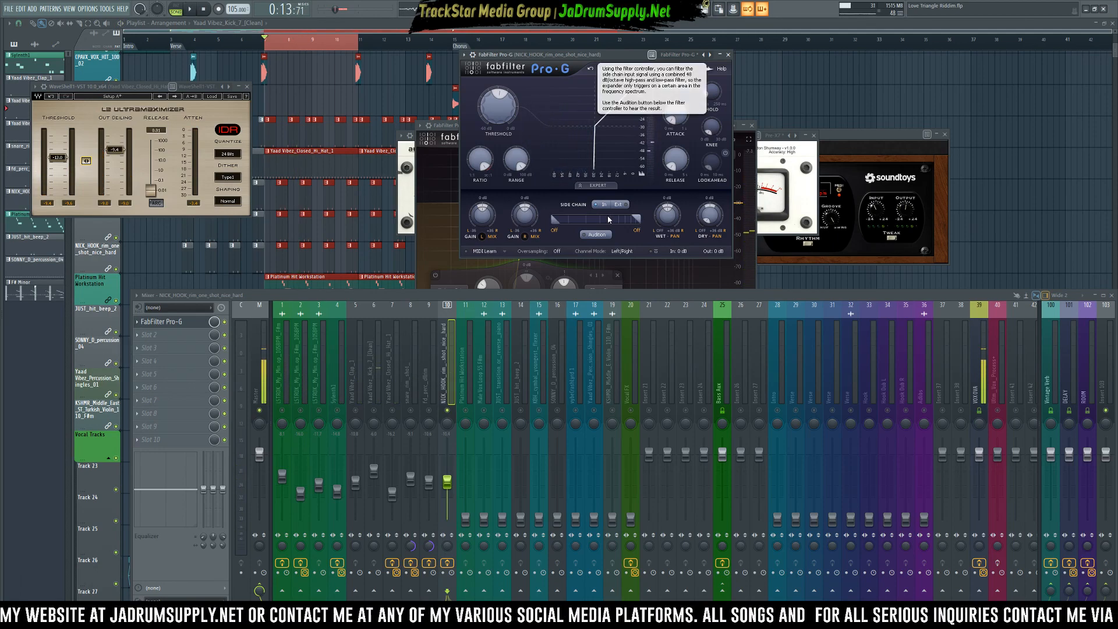
mouse_move(677, 116)
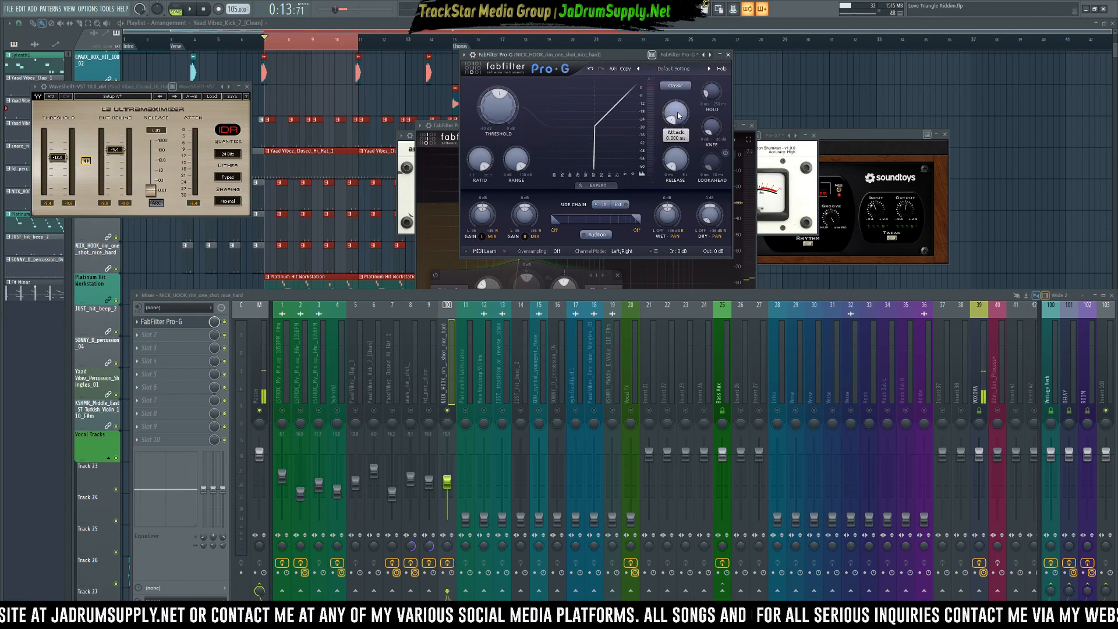
left_click_drag(670, 105, 671, 103)
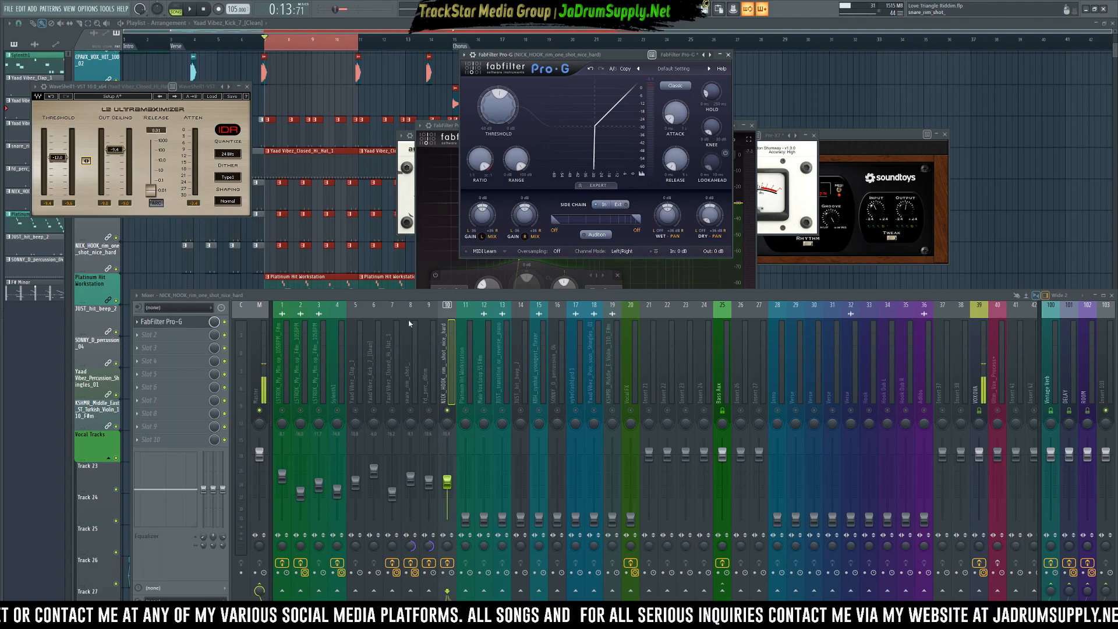
- Compare the rim clips in the playlist and try an external side chain from snare_rim_shot_ for Pro-G on the NICK_HOOK rim
scroll(284, 222, "up", 1)
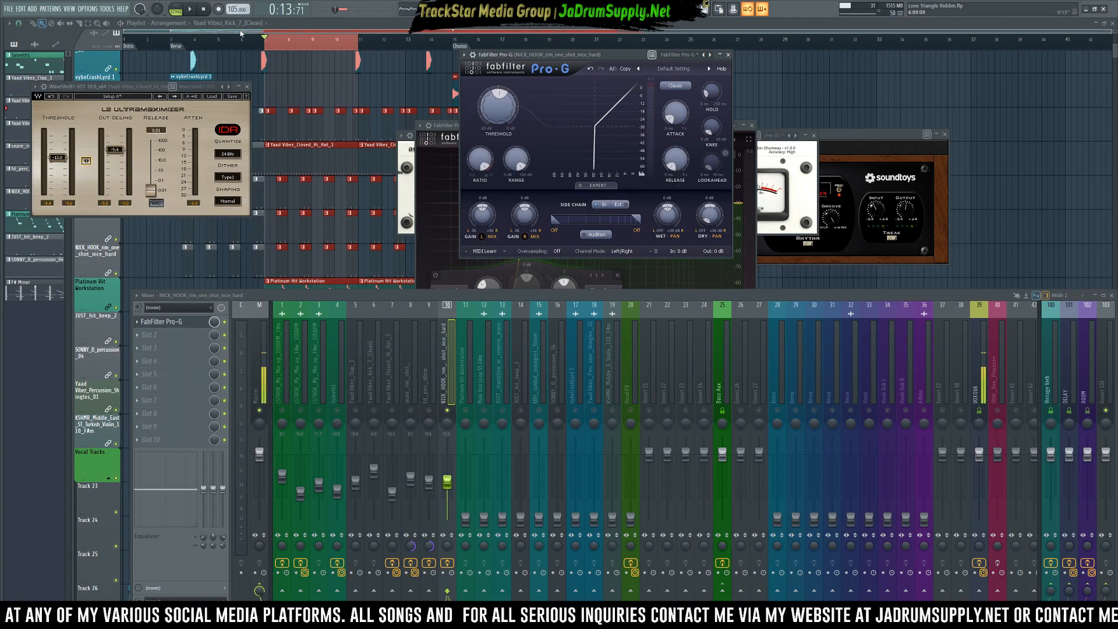
scroll(287, 52, "up", 6)
scroll(287, 52, "up", 1)
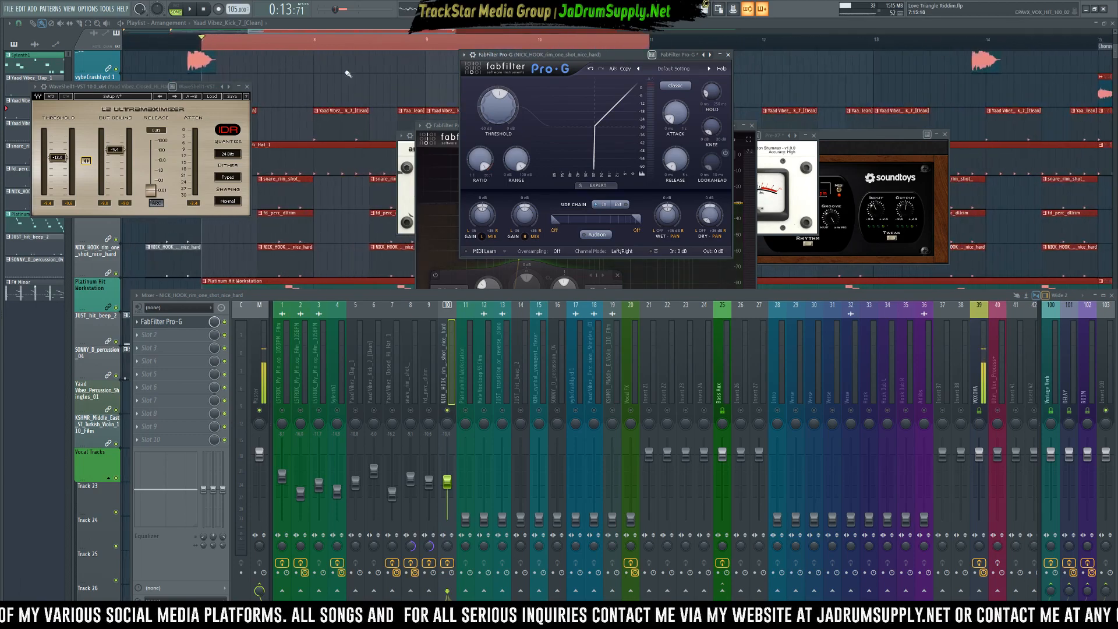
left_click_drag(365, 32, 354, 32)
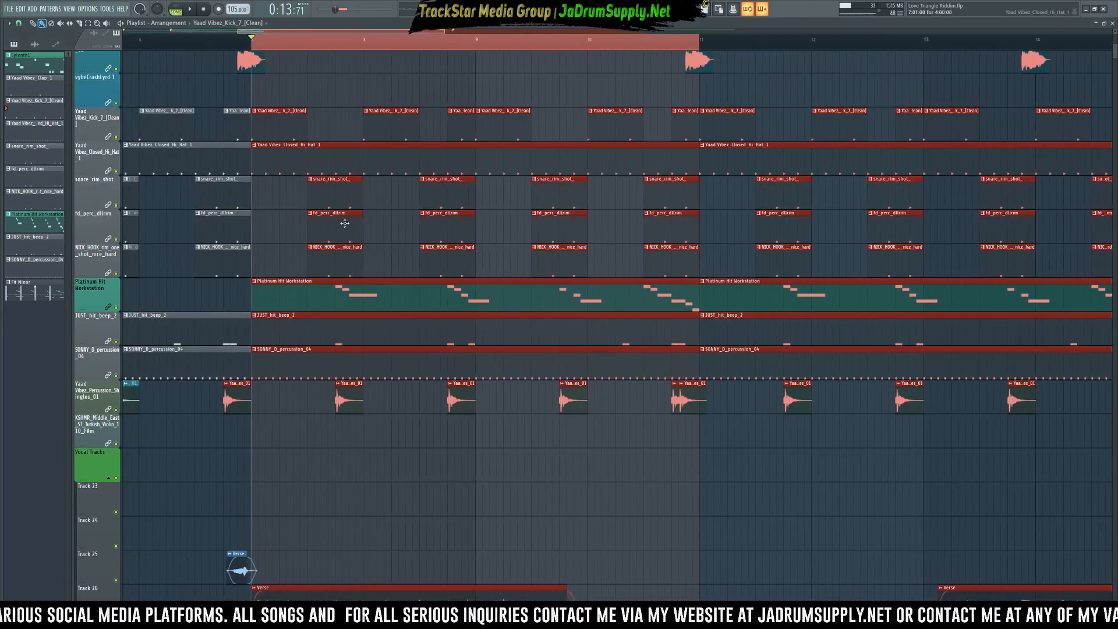
key("F9")
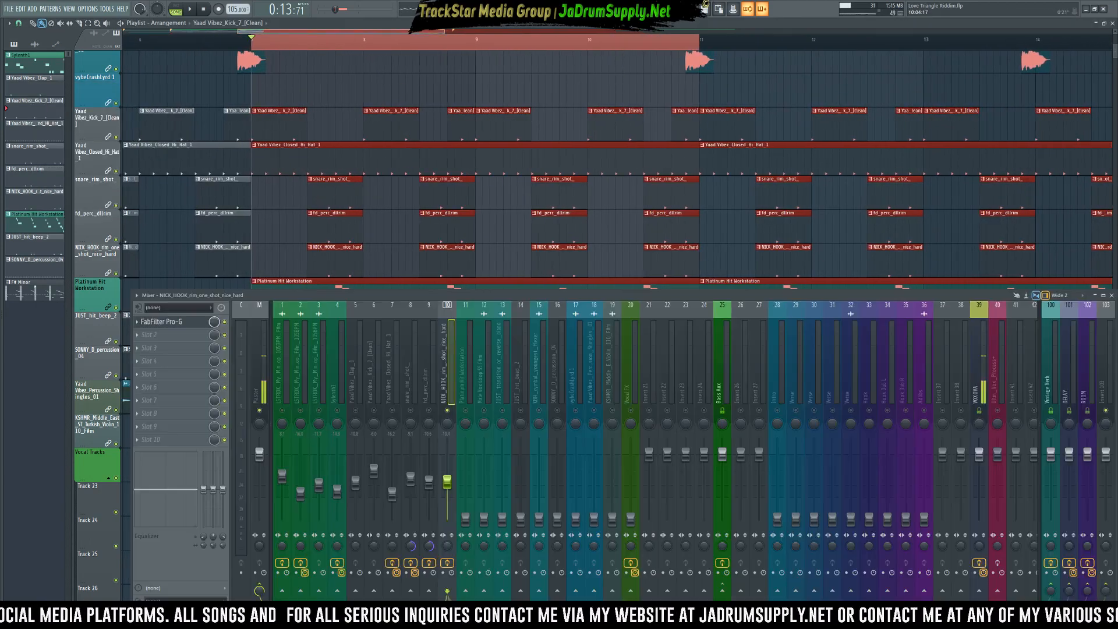
scroll(574, 173, "down", 2)
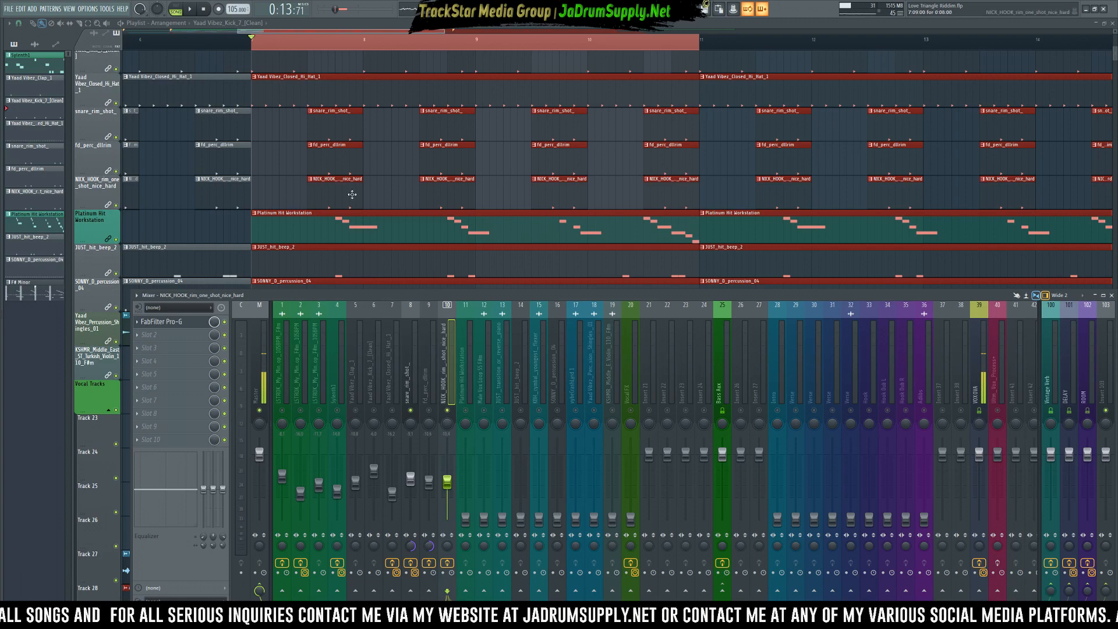
left_click(415, 391)
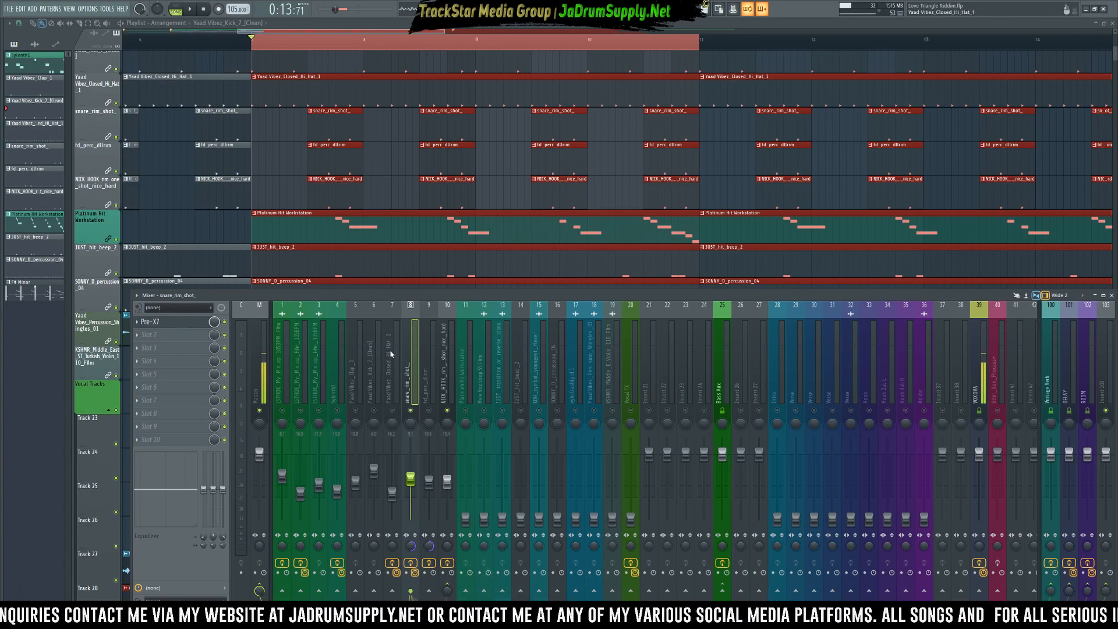
left_click(447, 357)
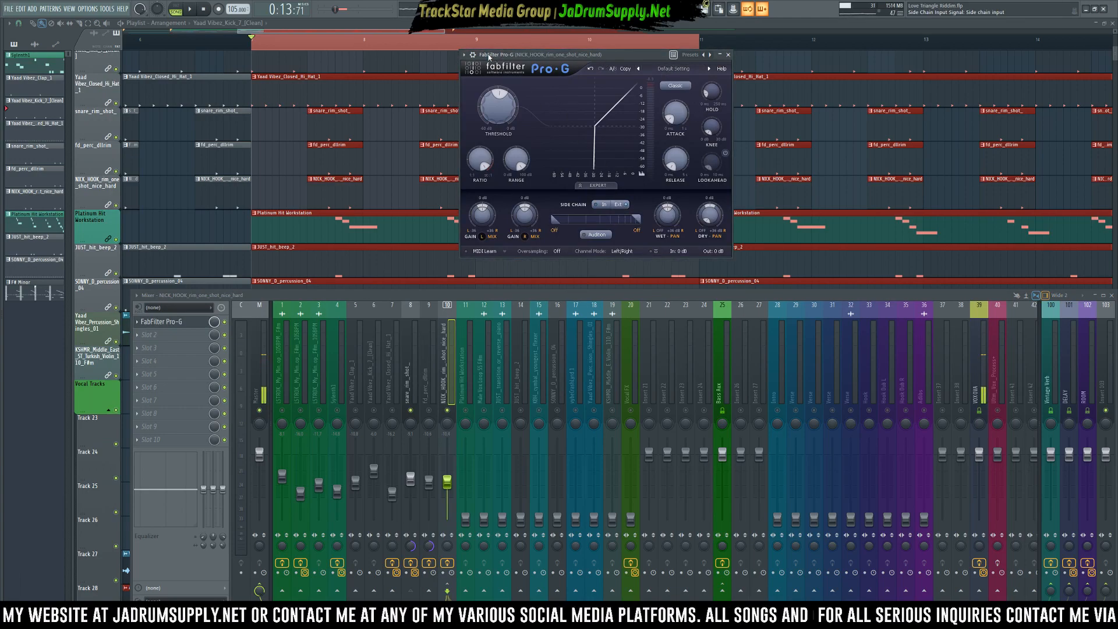
- Assign Pro-G's Stereo Side Chain input in the plugin wrapper's processing connections and return to the plugin interface
left_click_drag(489, 55, 476, 57)
left_click(469, 56)
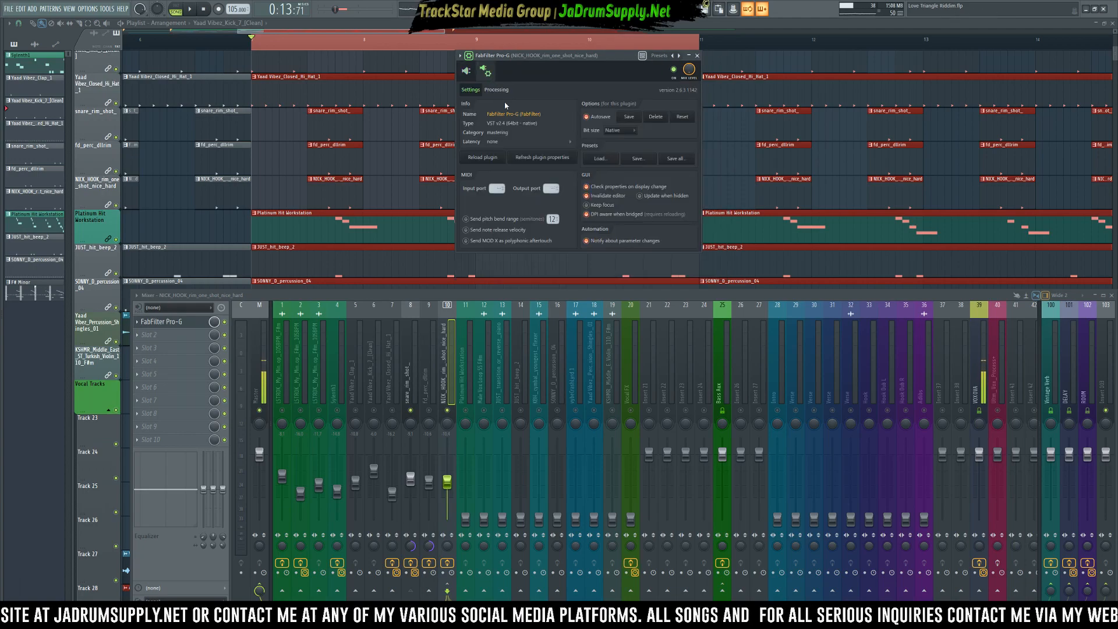
left_click(497, 90)
left_click(480, 192)
left_click(501, 195)
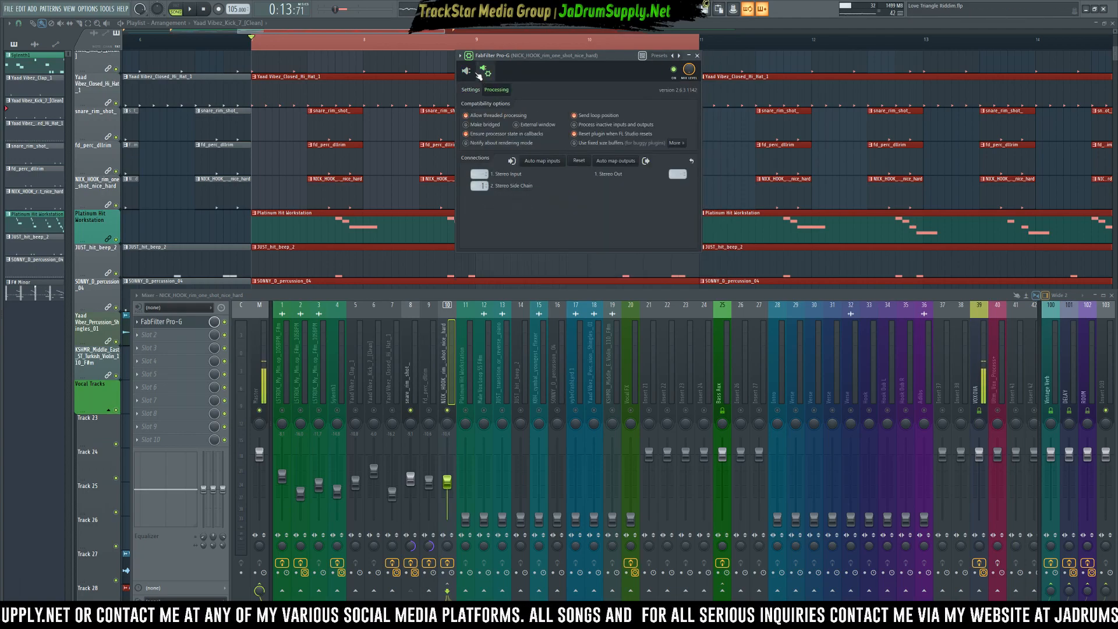
left_click(466, 71)
left_click_drag(602, 60, 612, 45)
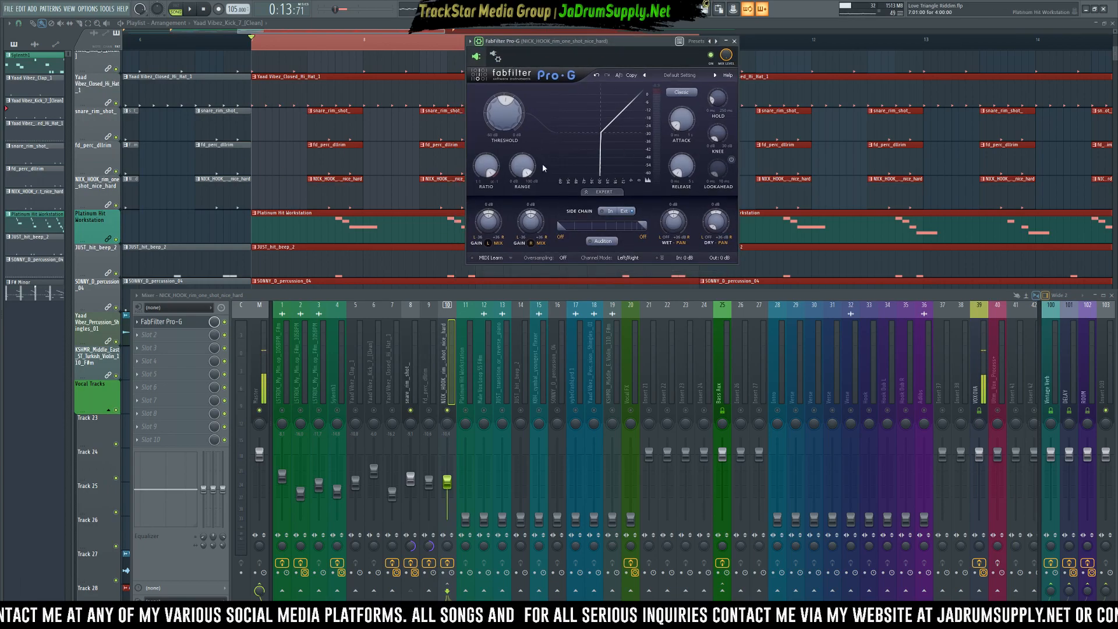
- Audition the loop repeatedly to check how Pro-G responds to the external side chain
key("space")
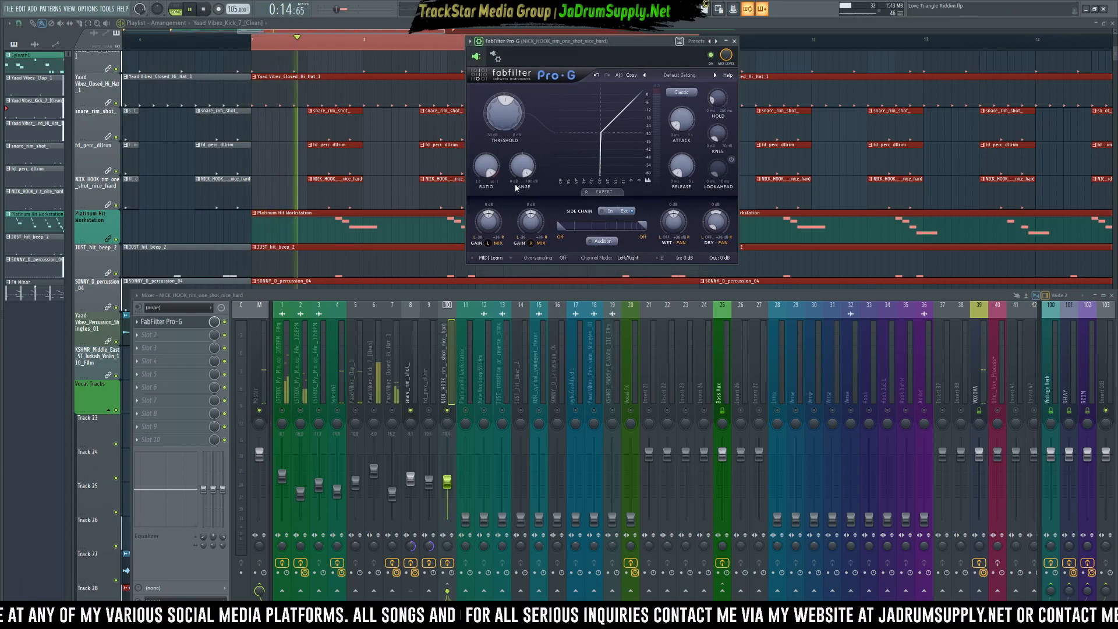
key("space")
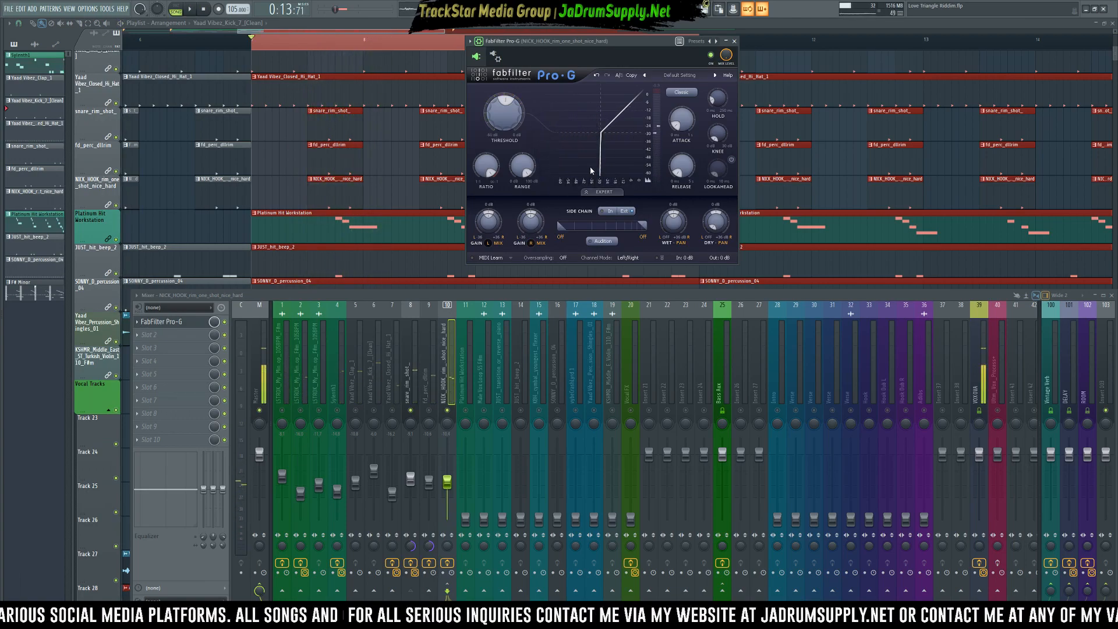
key("space")
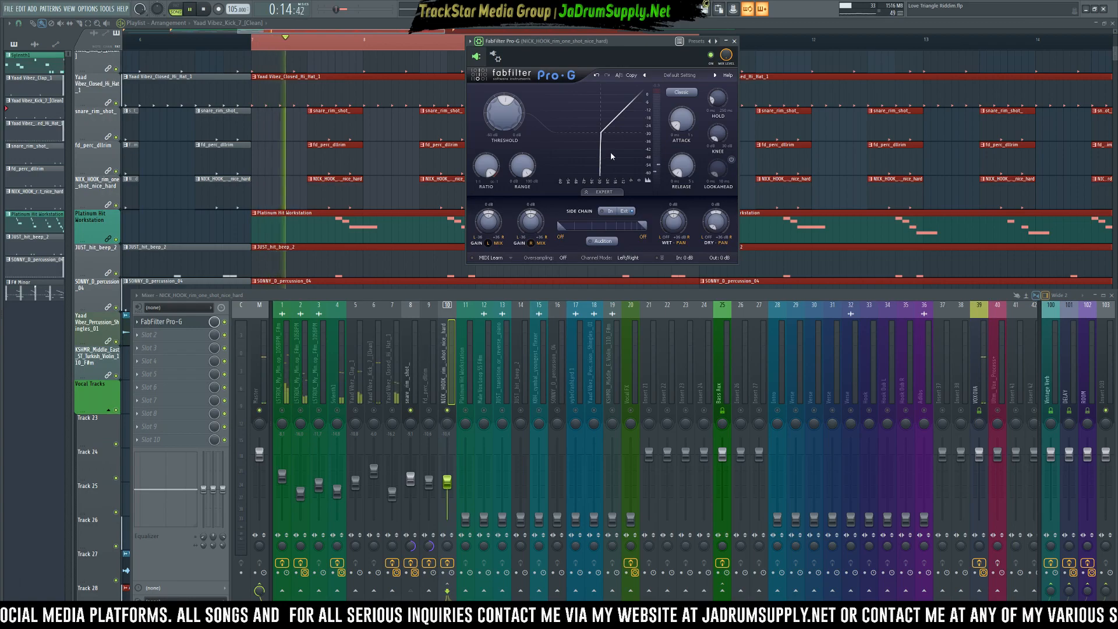
key("space")
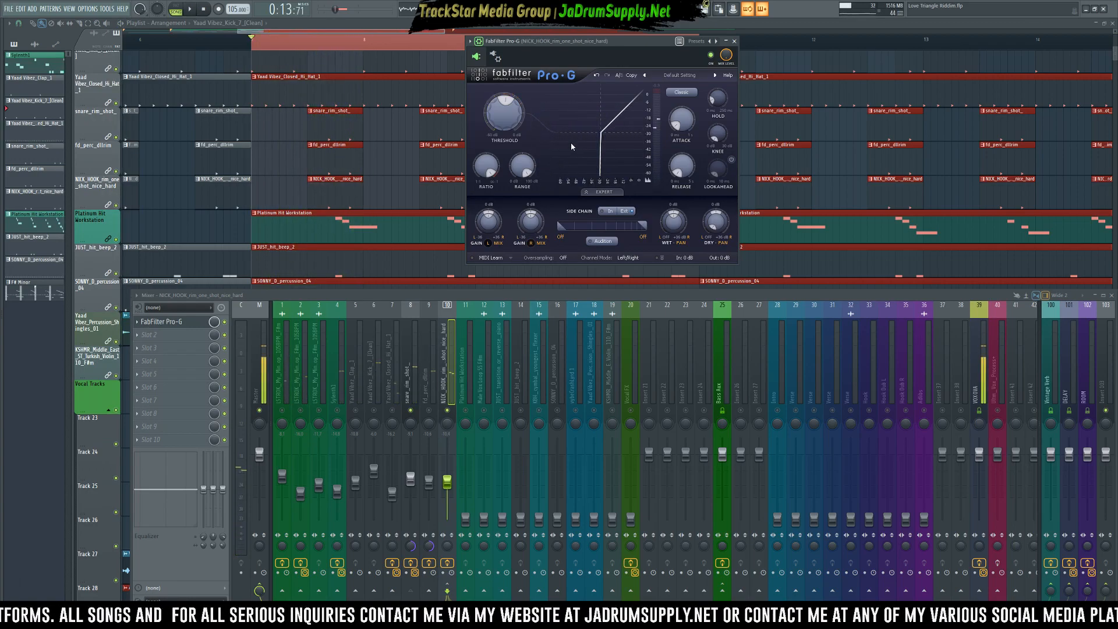
key("space")
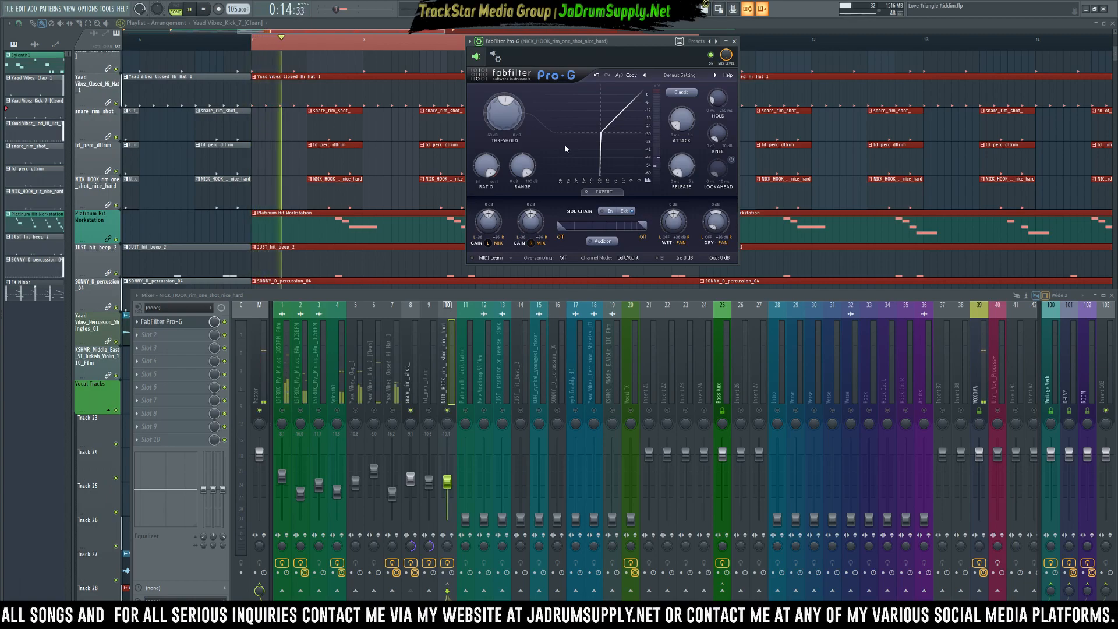
key("space")
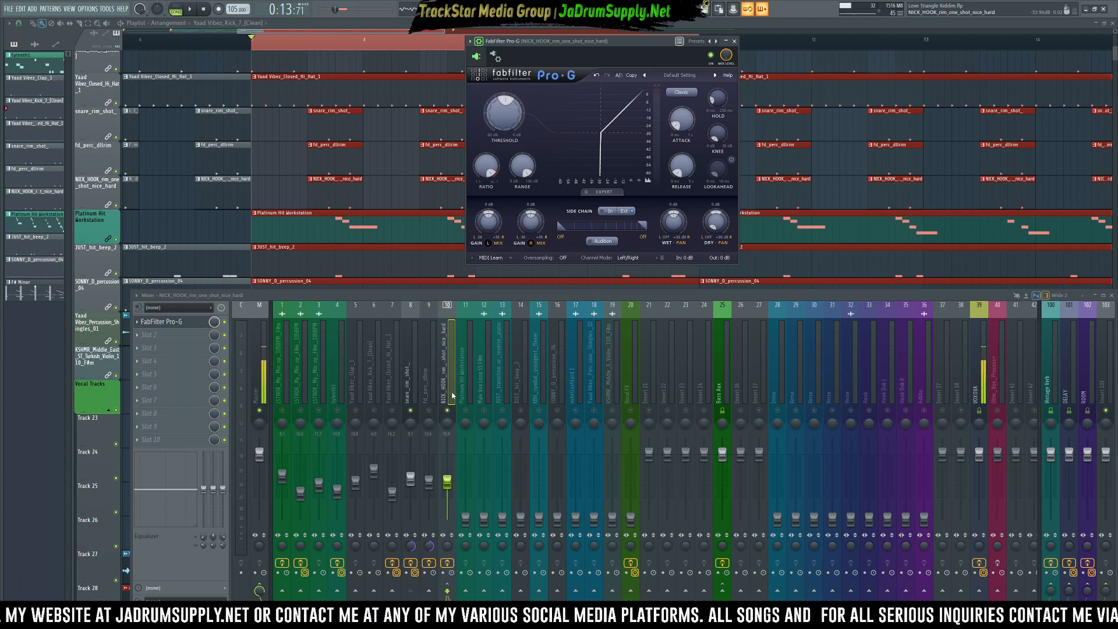
- Switch Pro-G's side chain back to internal and audition NICK_HOOK_rim_one_shot_nice_hard with only that track soloed
left_click(413, 381)
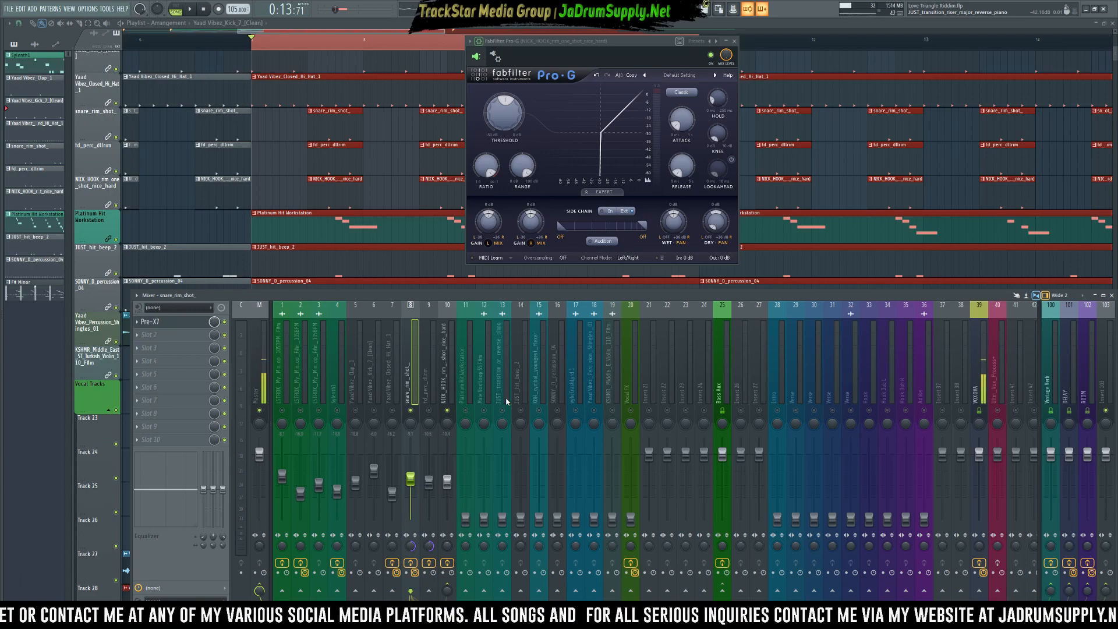
left_click(449, 382)
left_click(415, 372)
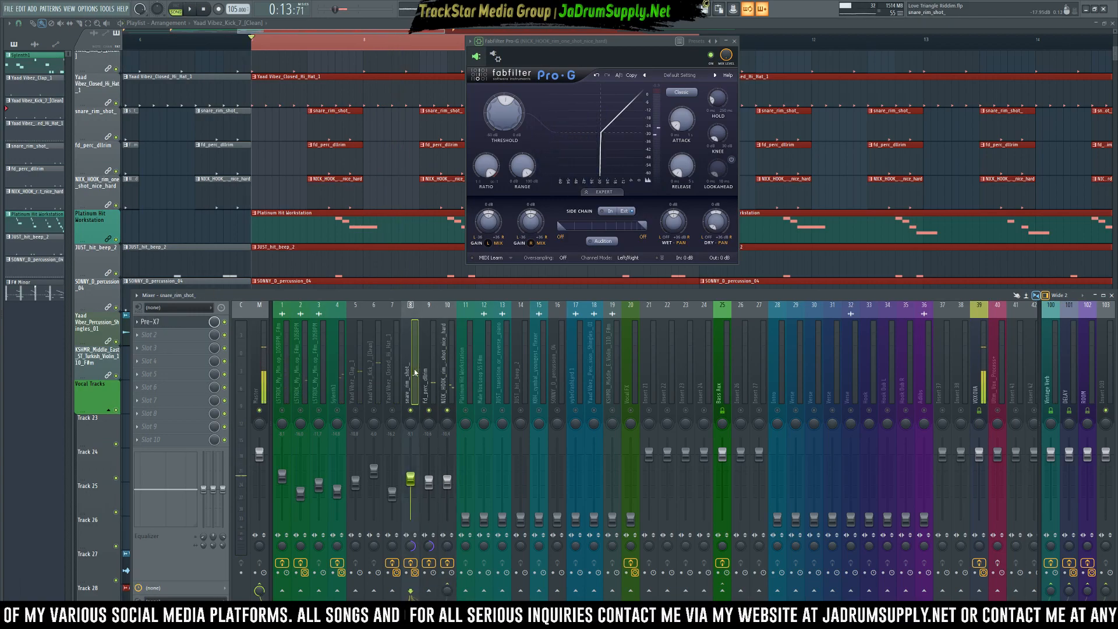
left_click(605, 213)
key("space")
key("space")
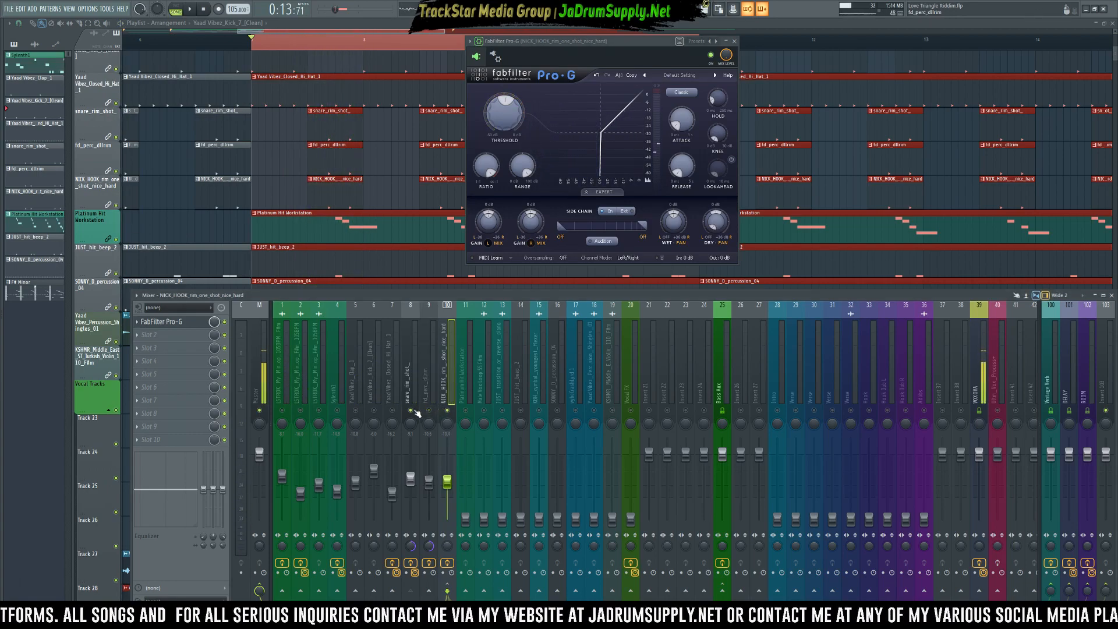
key("space")
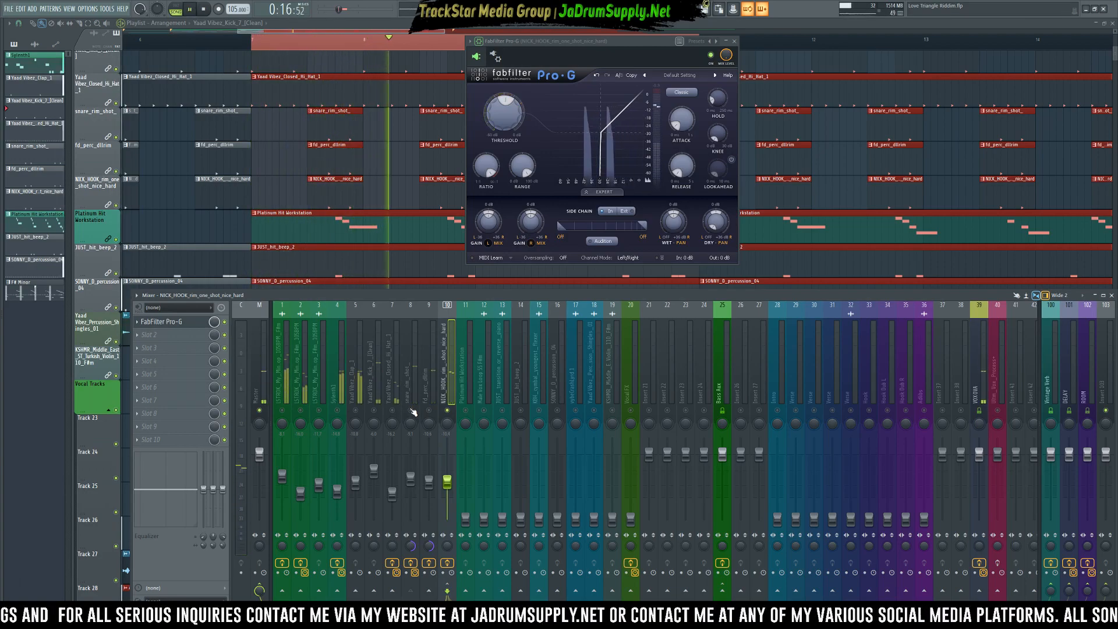
- Set Pro-G's side chain back to external and audition the rim tracks both soloed and within the full mix
key("space")
left_click(627, 213)
key("space")
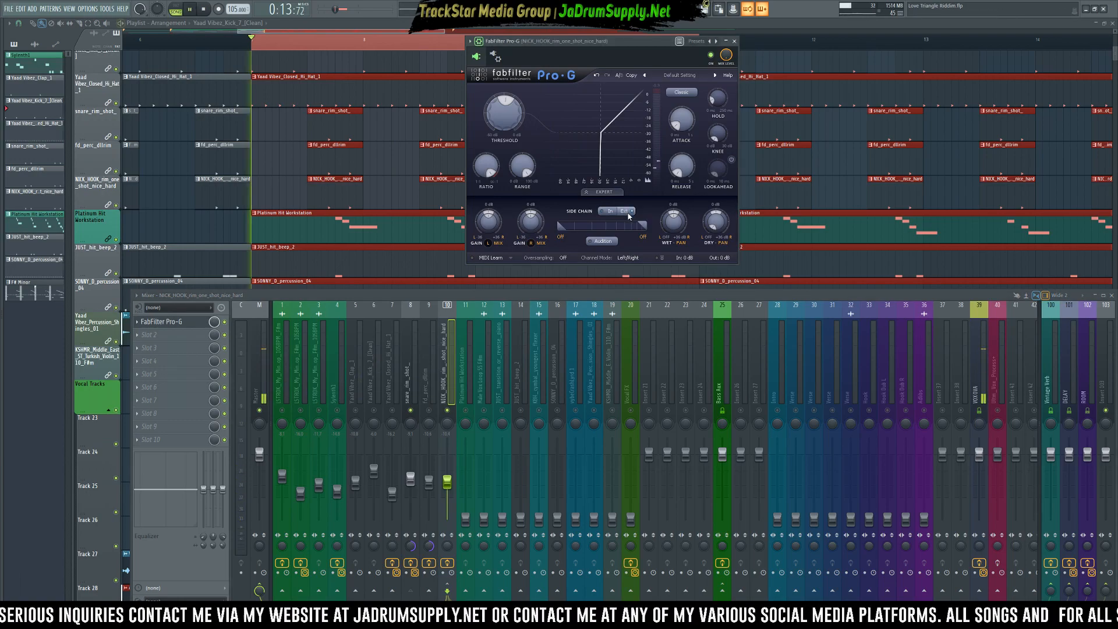
key("space")
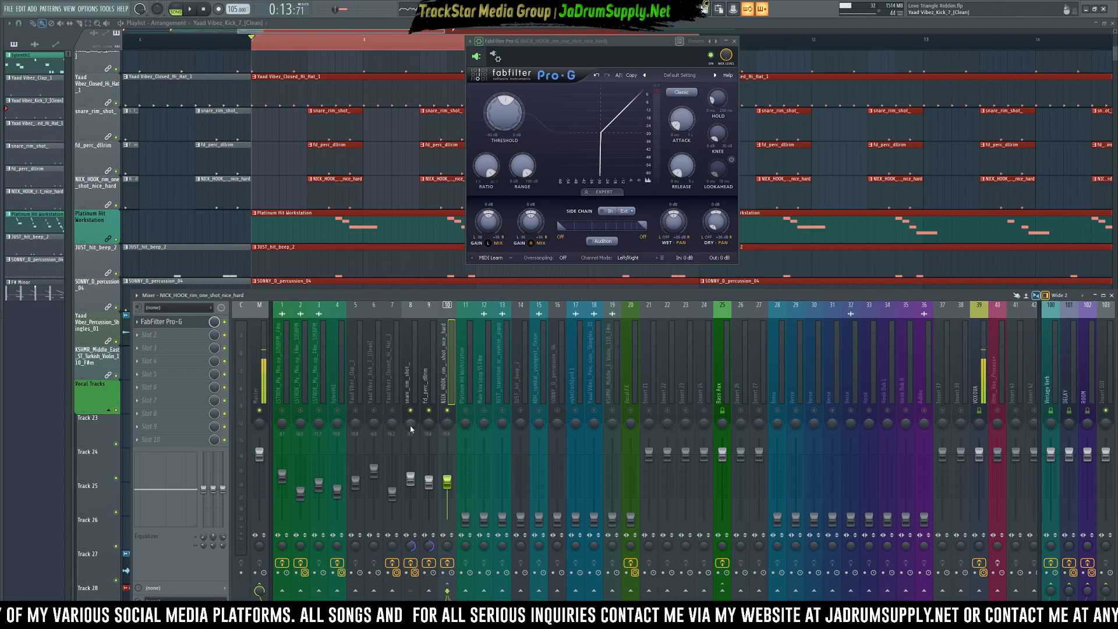
key("space")
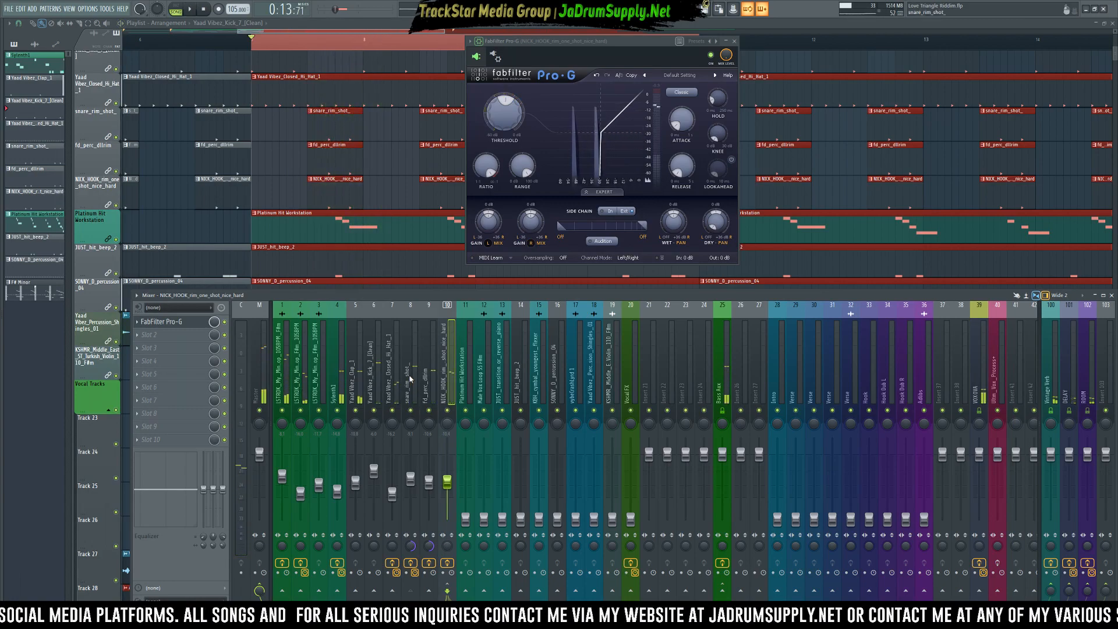
key("space")
- Raise the three rim tracks' faders together during playback and set the NICK_HOOK rim's fader to about 63%
left_click_drag(411, 408, 443, 383)
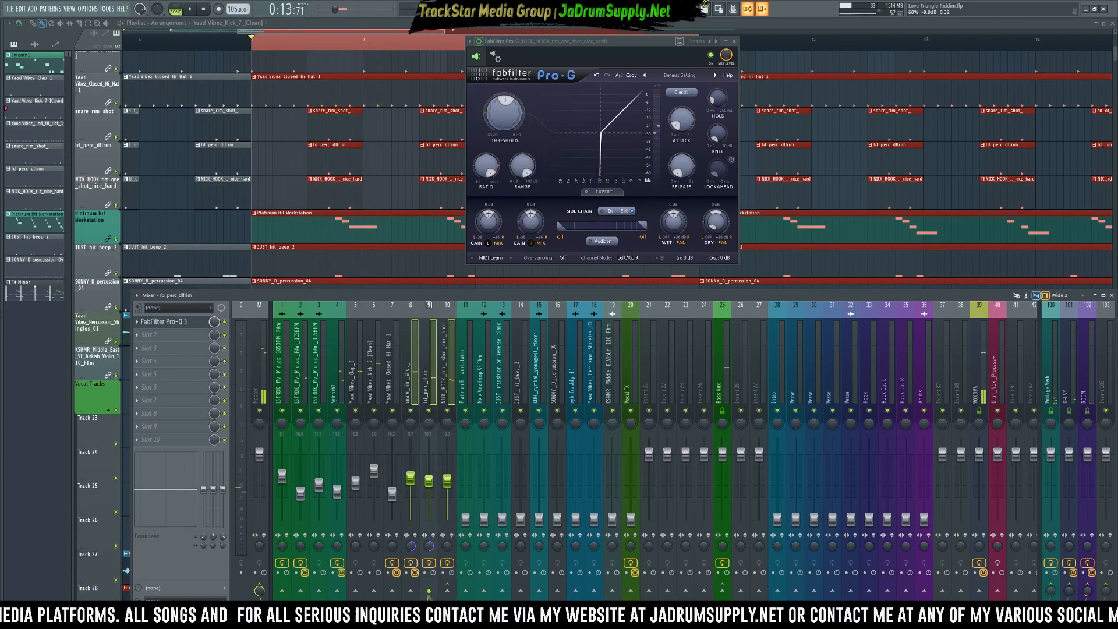
key("space")
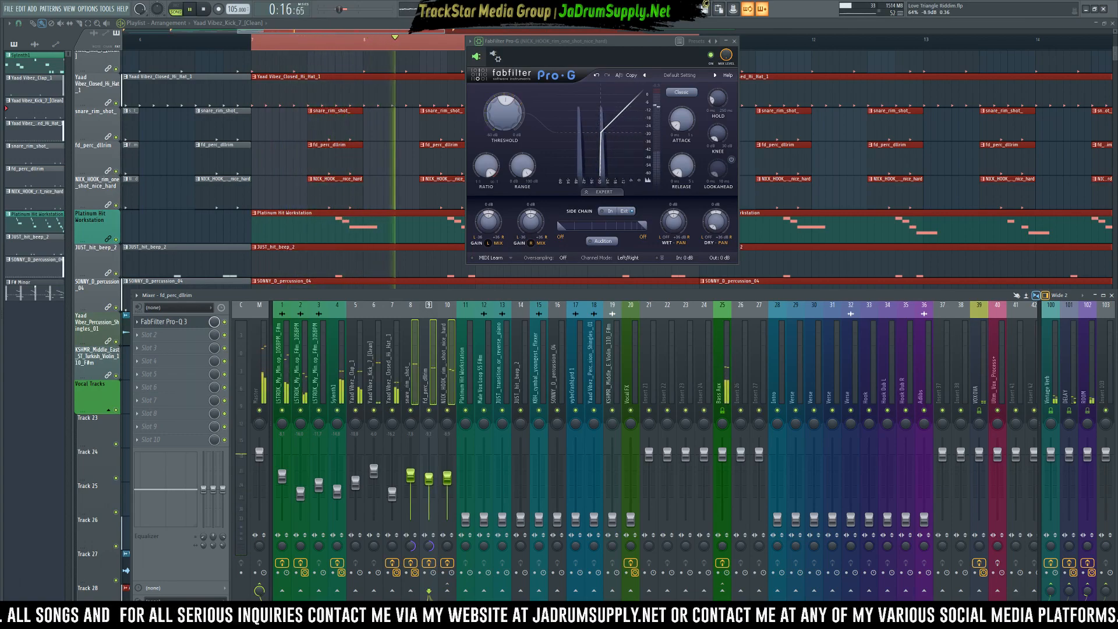
left_click(447, 478)
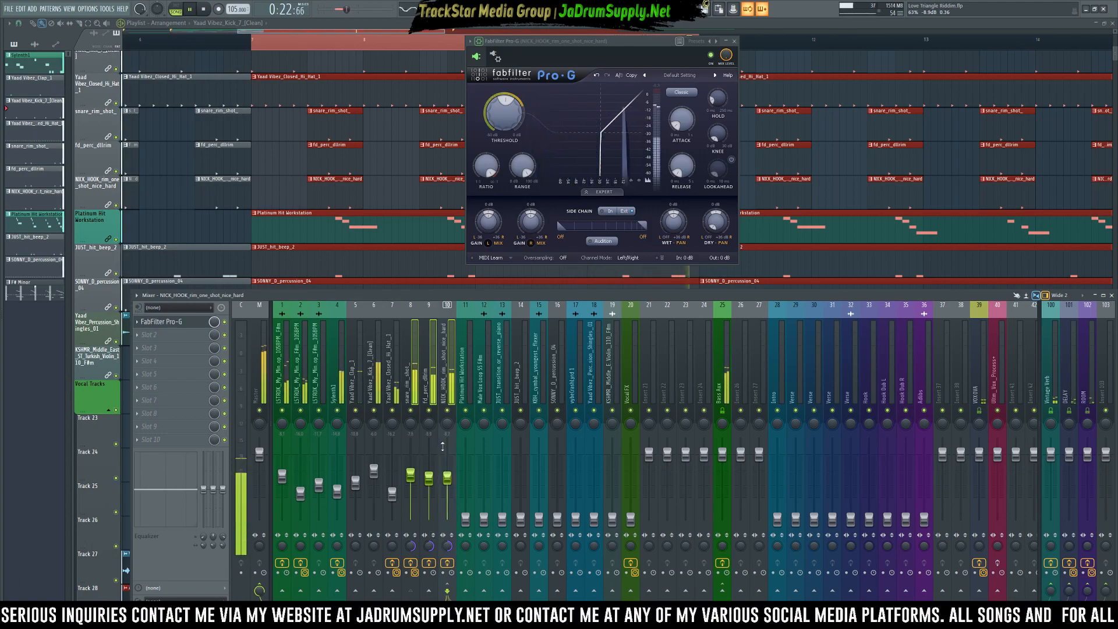
key("space")
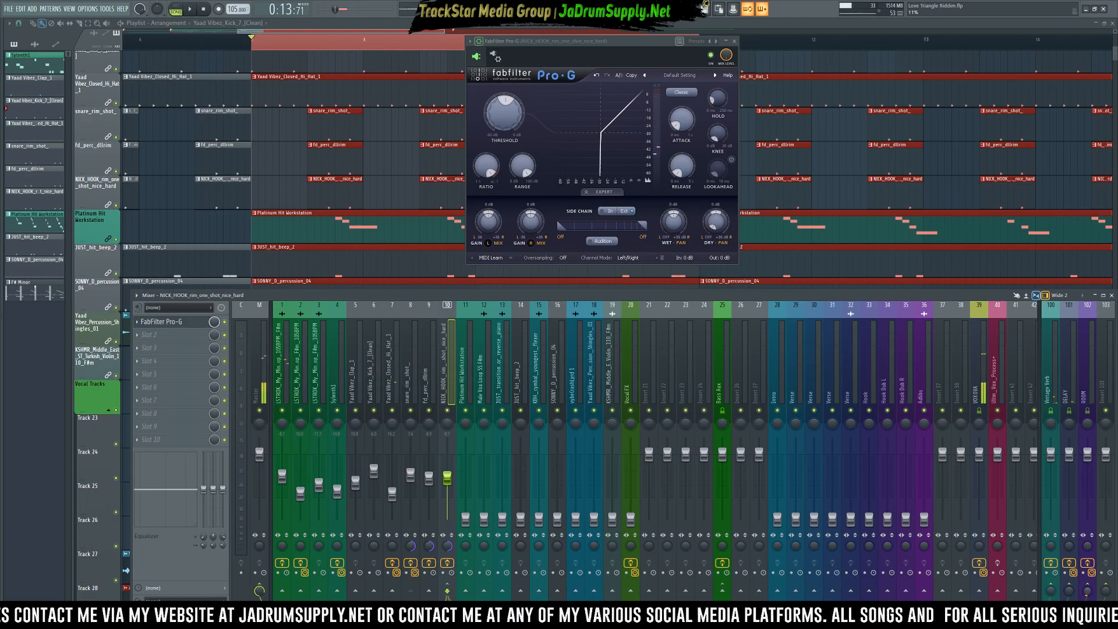
- Fine-balance the snare_rim_shot_, fd_perc and NICK_HOOK rim faders individually while the loop plays
left_click(423, 406)
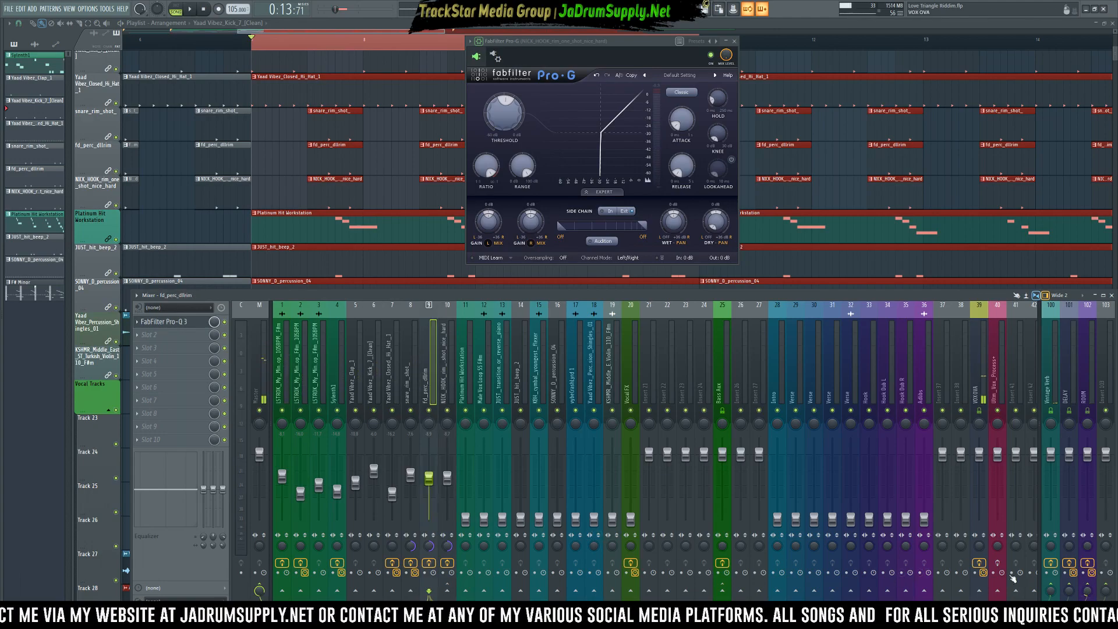
left_click(408, 370)
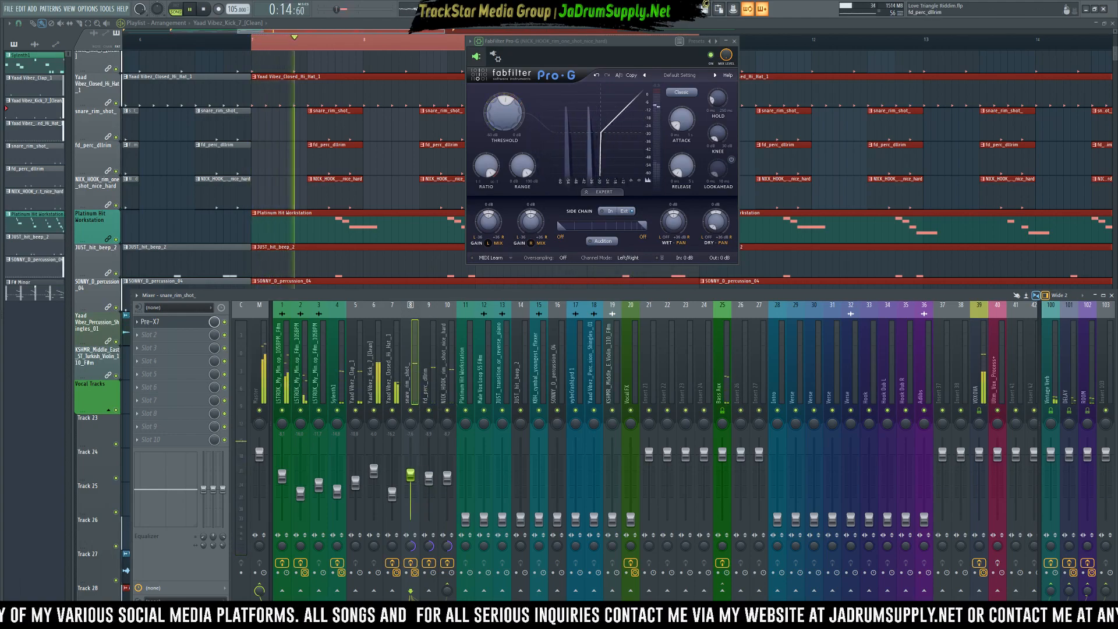
left_click_drag(411, 475, 429, 479)
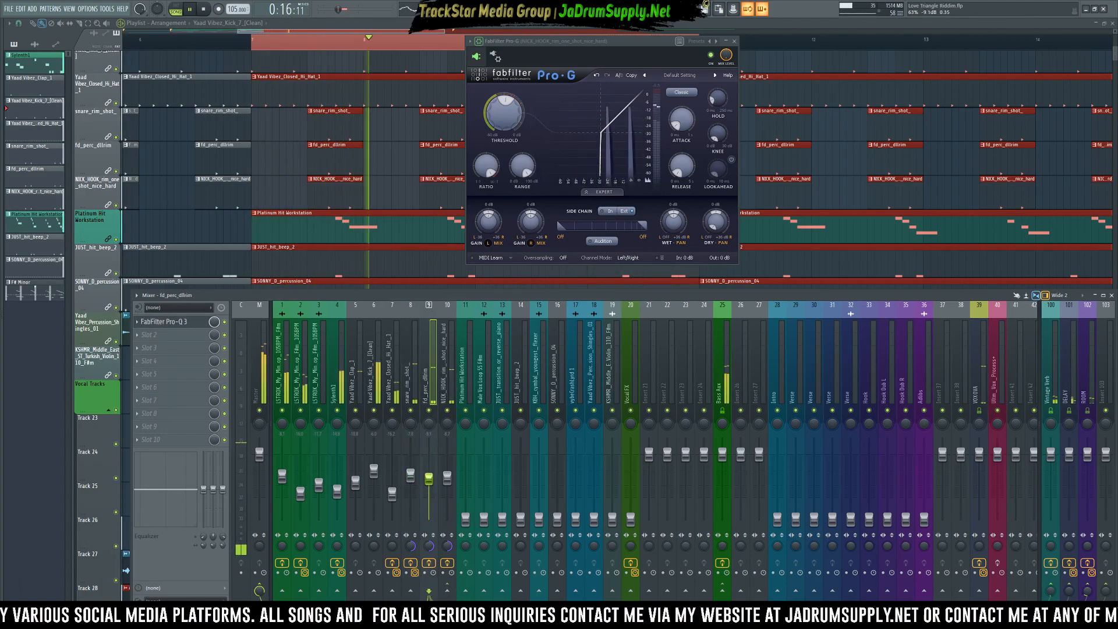
left_click(448, 478)
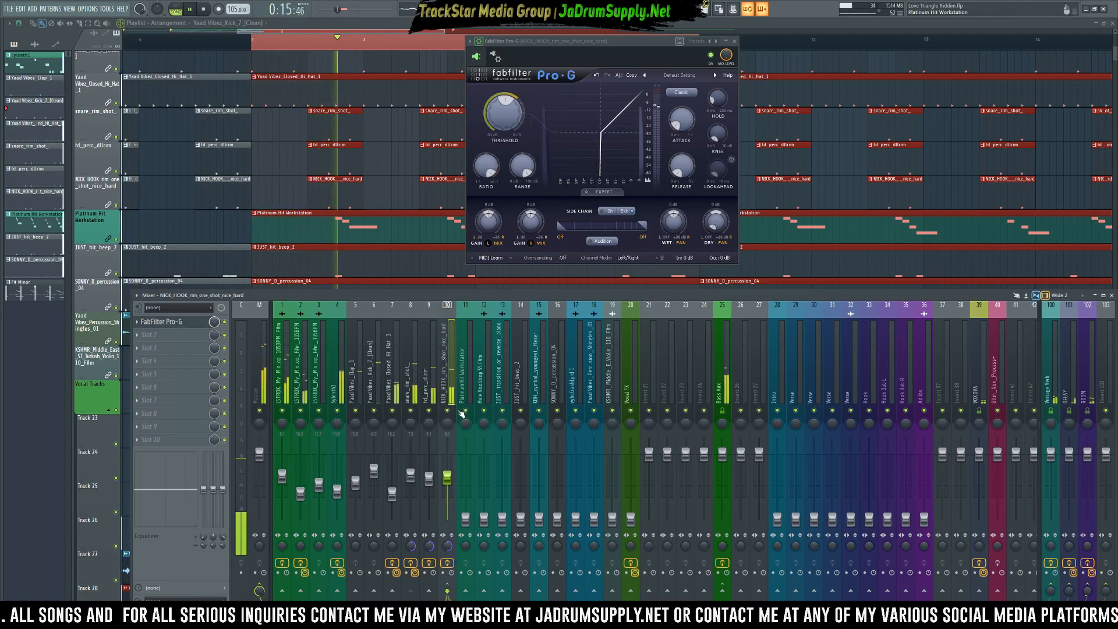
- Bring up the Platinum Hit Workstation track's fader and audition the track soloed
scroll(404, 193, "down", 1)
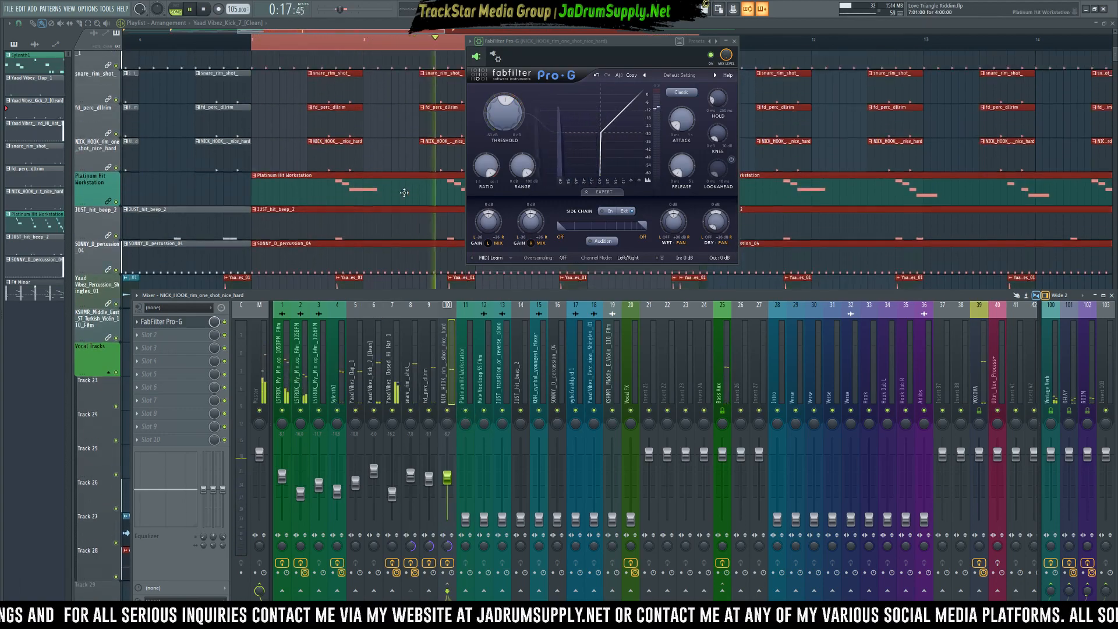
scroll(396, 192, "down", 1)
scroll(350, 195, "up", 1)
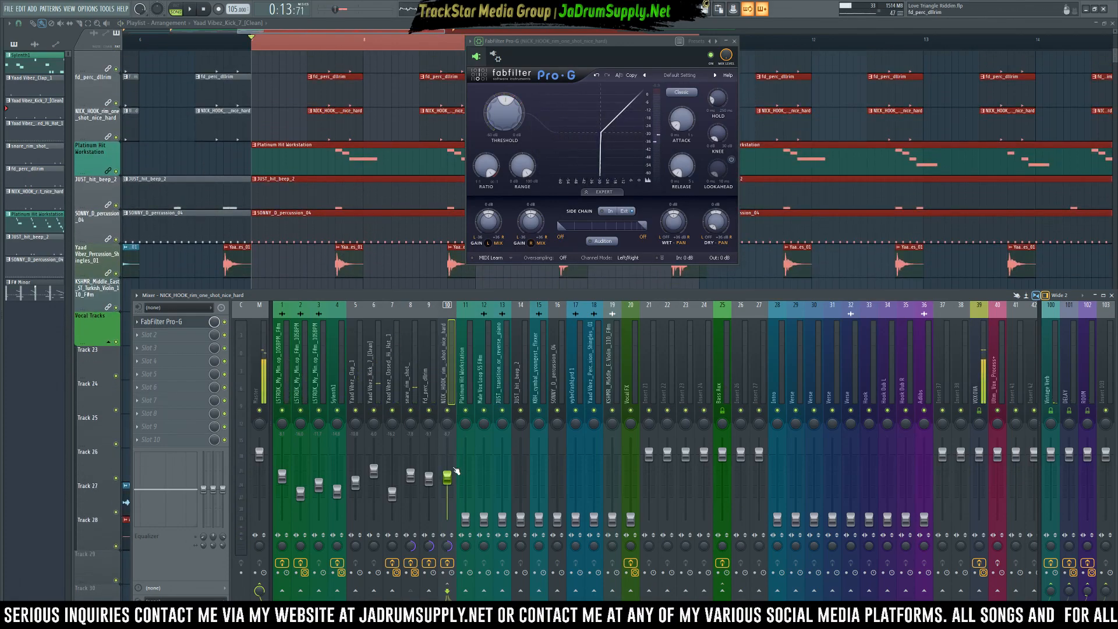
left_click(468, 384)
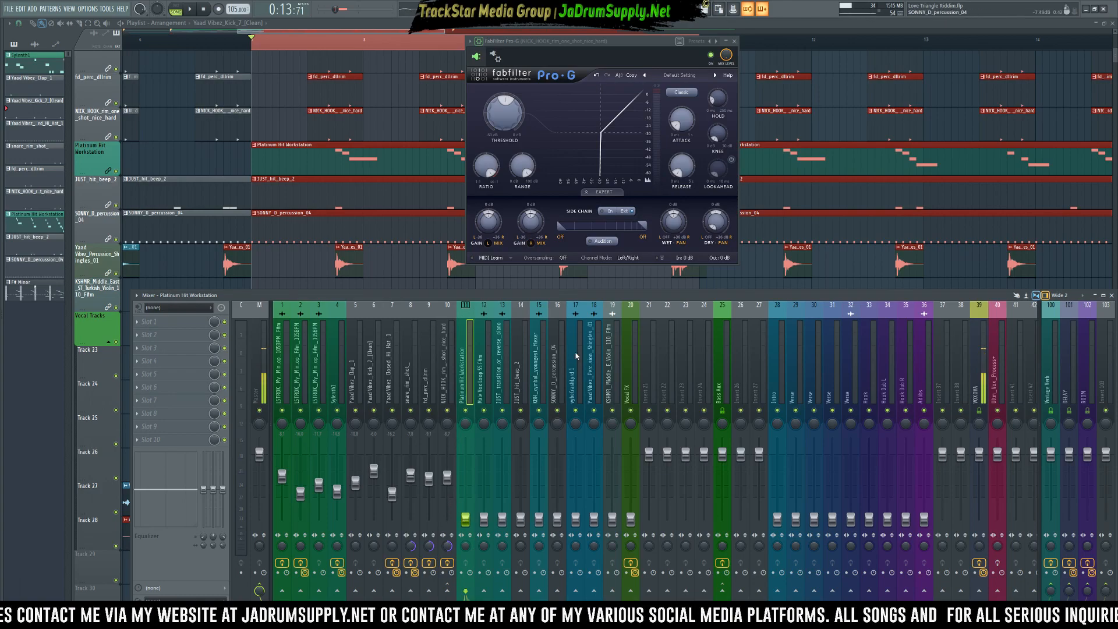
left_click_drag(464, 520, 468, 488)
key("space")
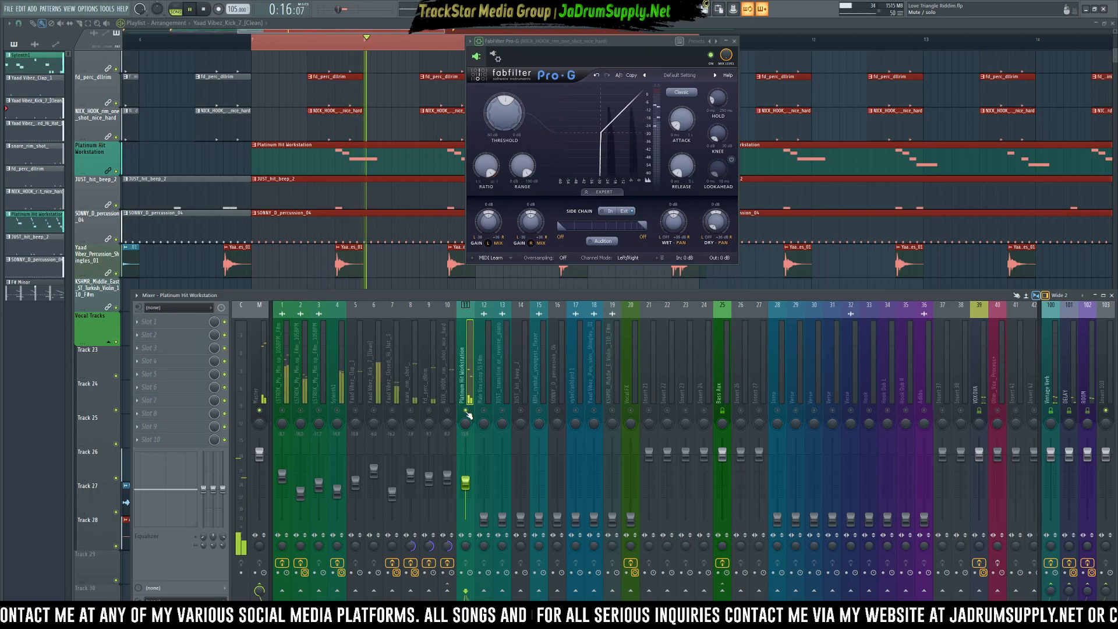
- Load Sonnox Oxford EQ Native in the first effect slot of Platinum Hit Workstation and move its window clear of Pro-G's controls
left_click(191, 324)
mouse_move(328, 330)
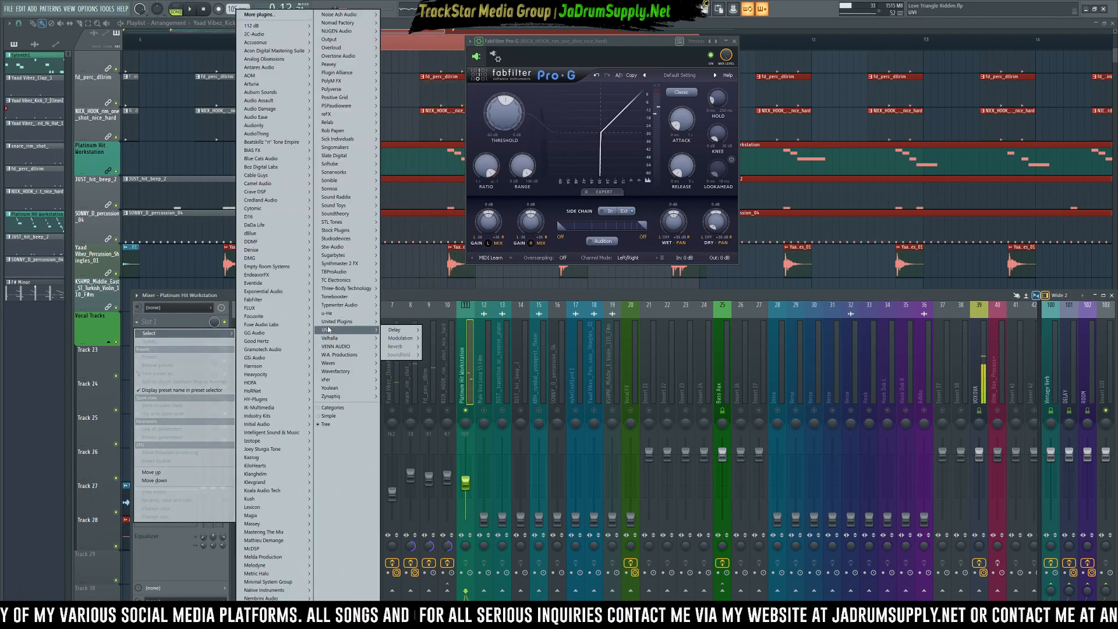
mouse_move(342, 232)
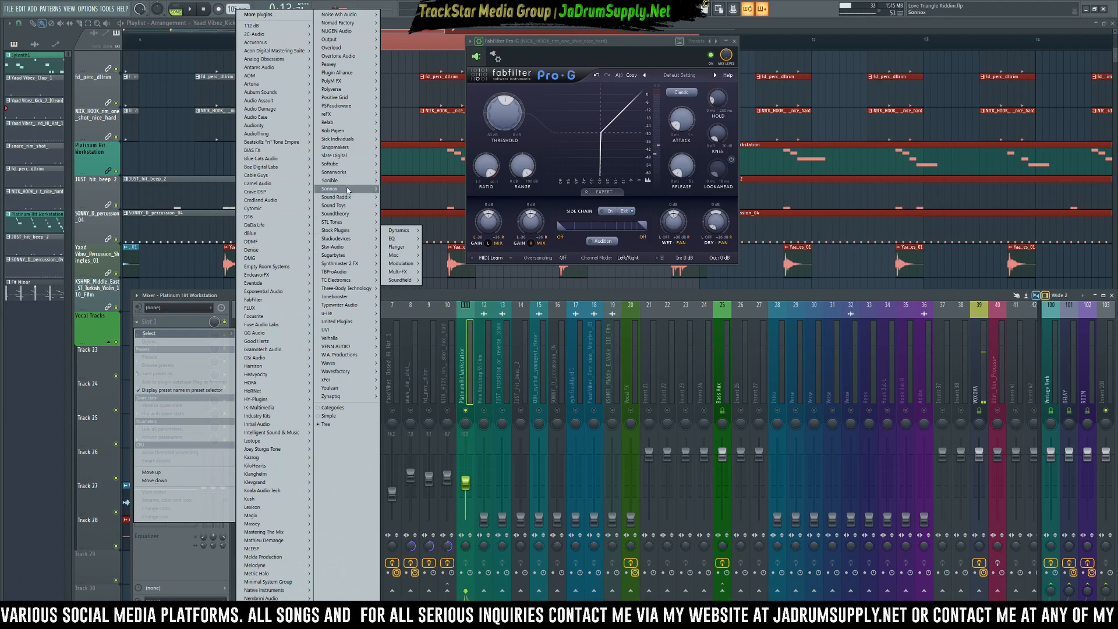
mouse_move(347, 190)
left_click(444, 197)
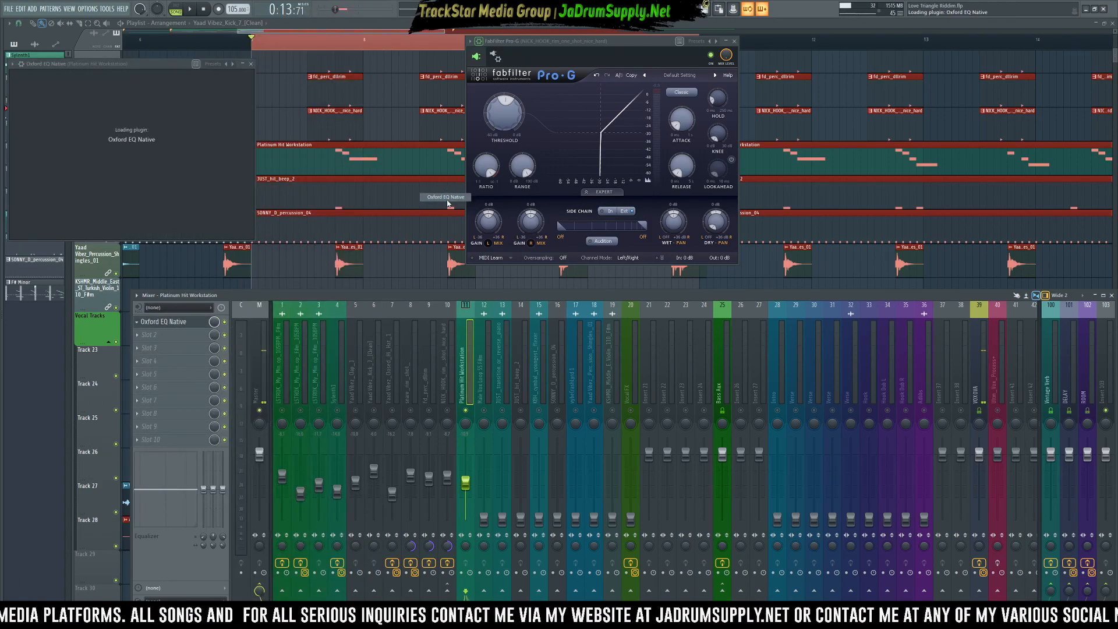
left_click_drag(137, 64, 827, 110)
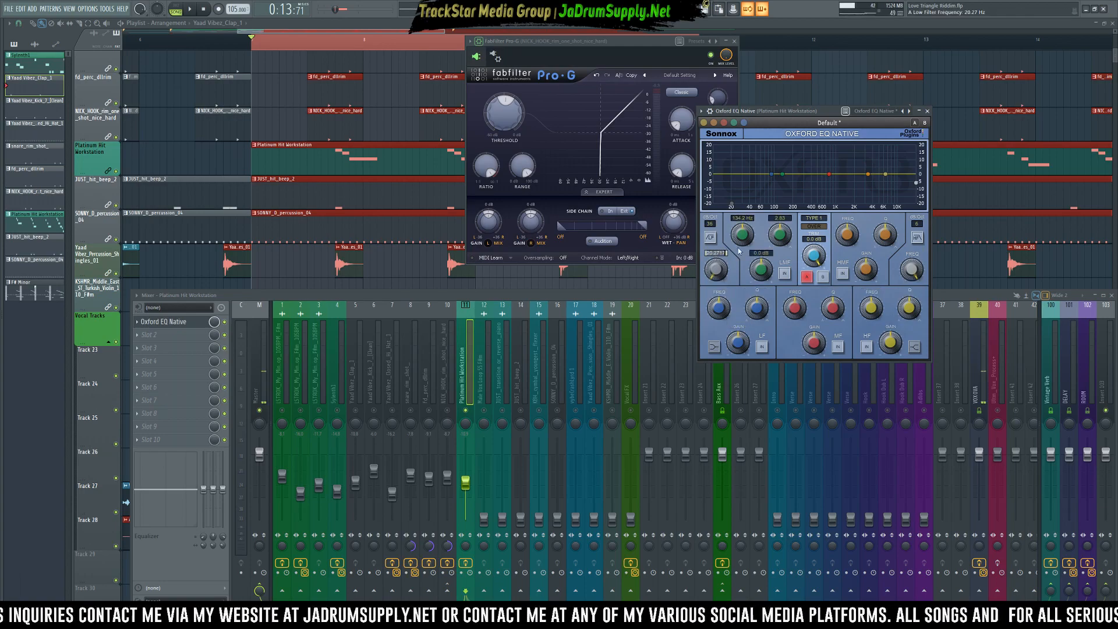
- Enable Oxford EQ's low-cut filter at about 248.7 Hz with a 24 dB slope while auditioning the soloed workstation track
key("space")
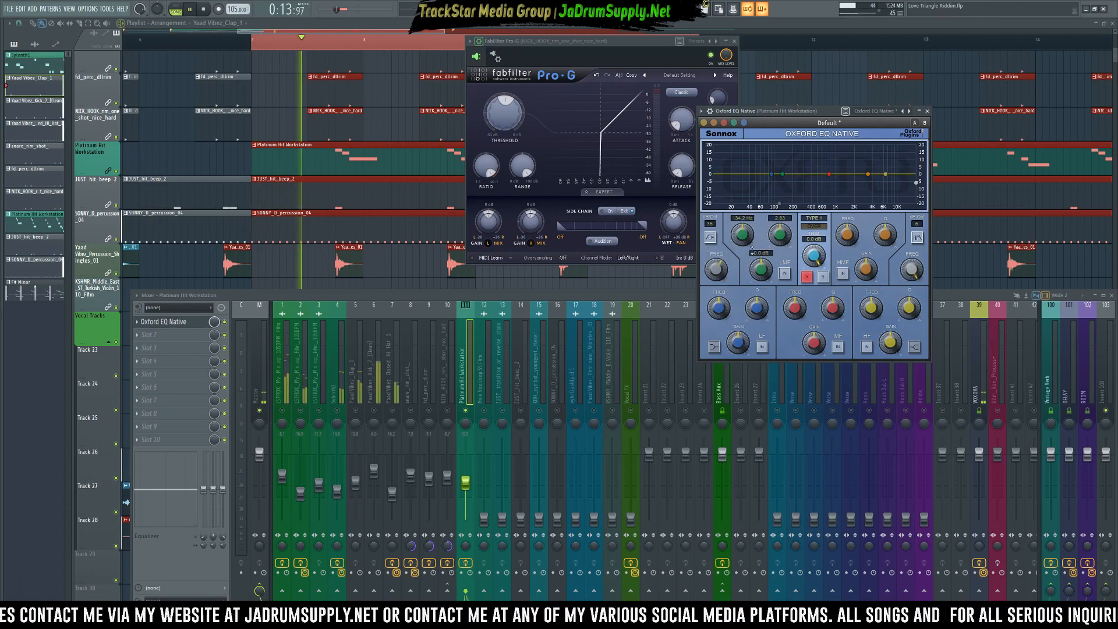
left_click(711, 238)
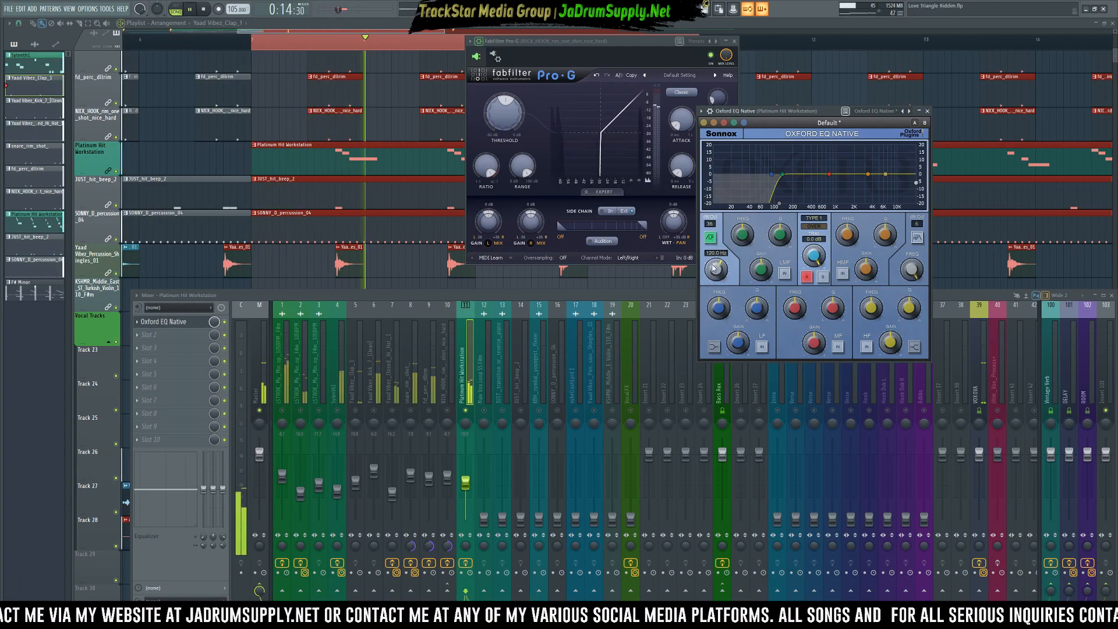
left_click(204, 9)
key("space")
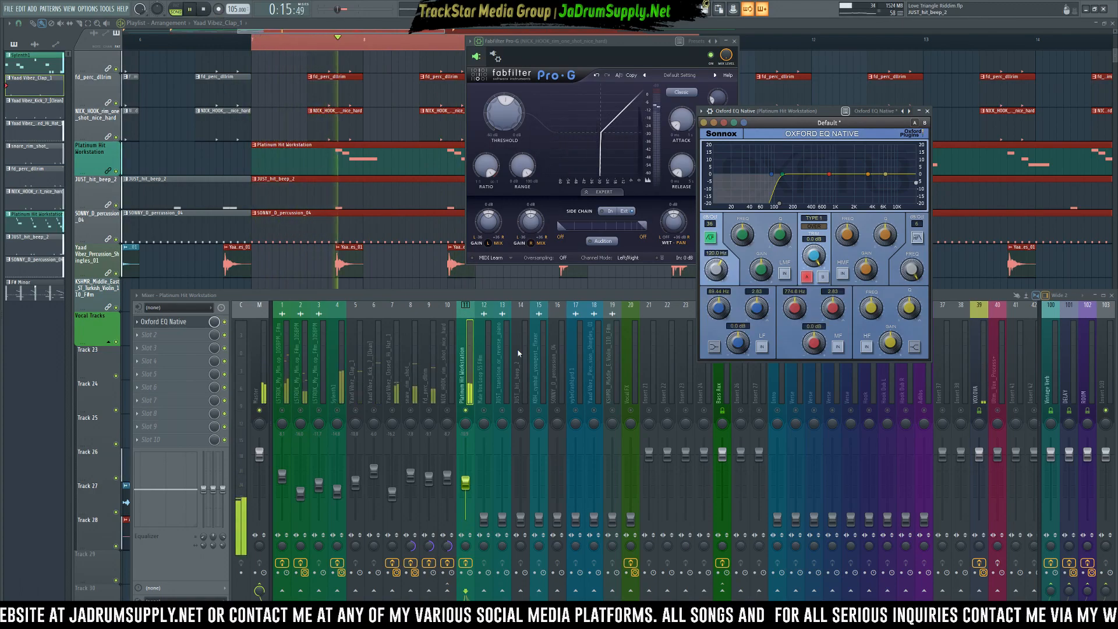
left_click_drag(713, 271, 713, 249)
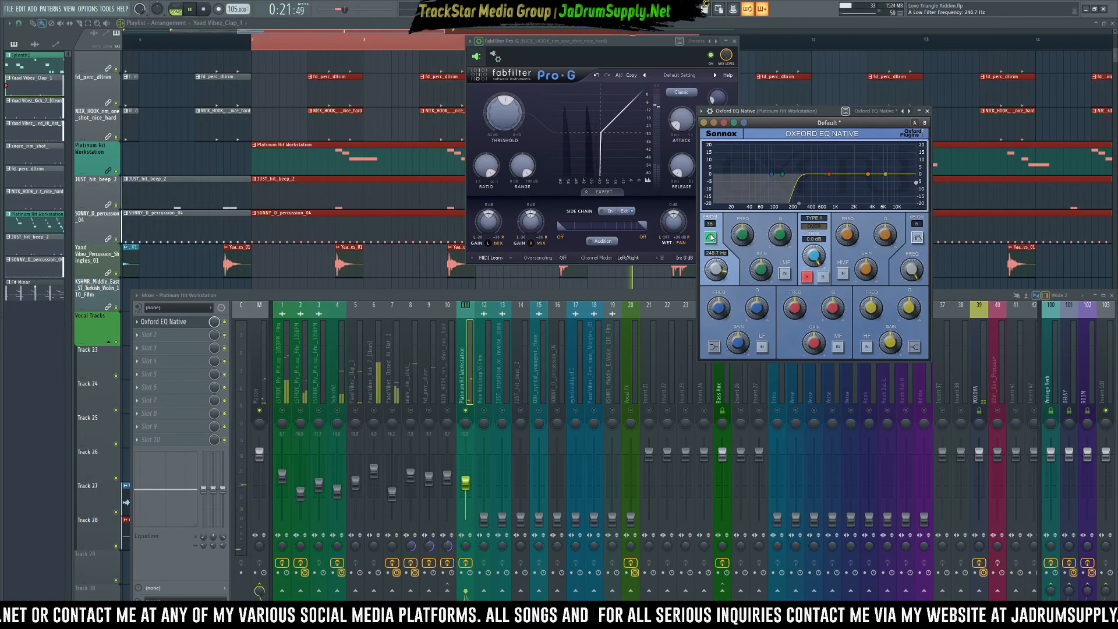
left_click(711, 224)
left_click(715, 250)
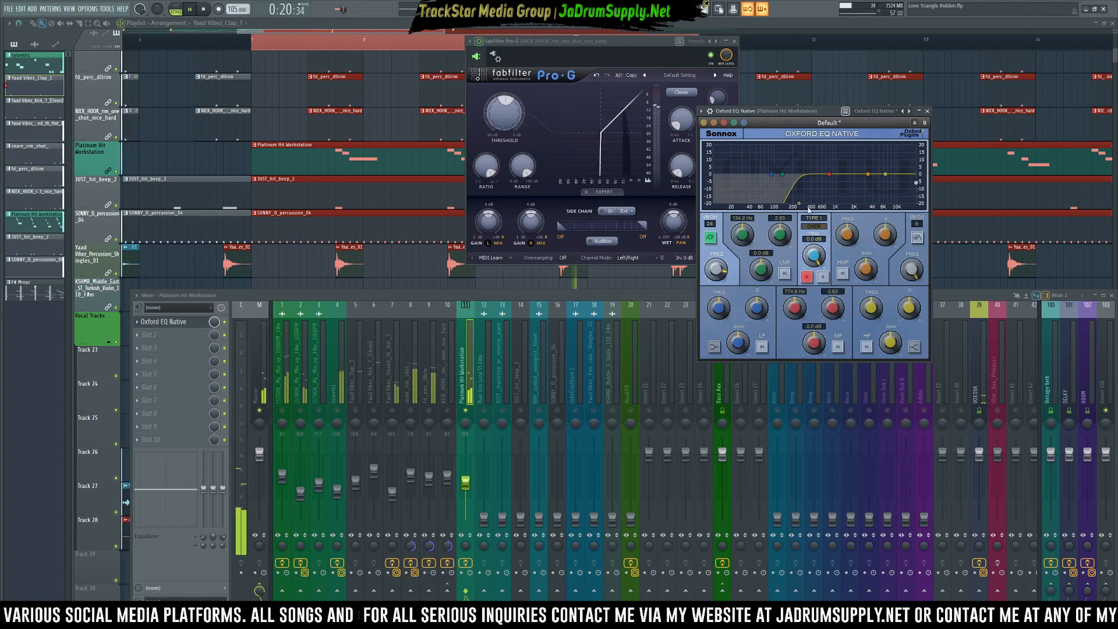
- Cut the EQ's MF band about 4.5 dB, boost HMF about 1.2 dB at 3181 Hz, add a slight HF shelf, and compare states A and B
left_click_drag(829, 175, 886, 173)
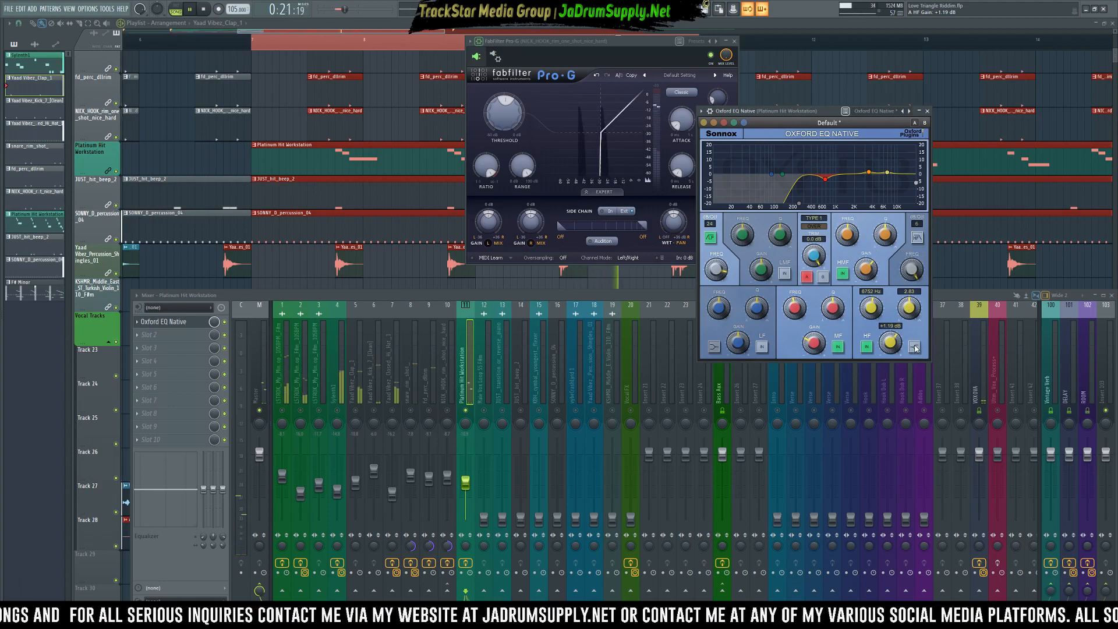
left_click_drag(888, 173, 882, 173)
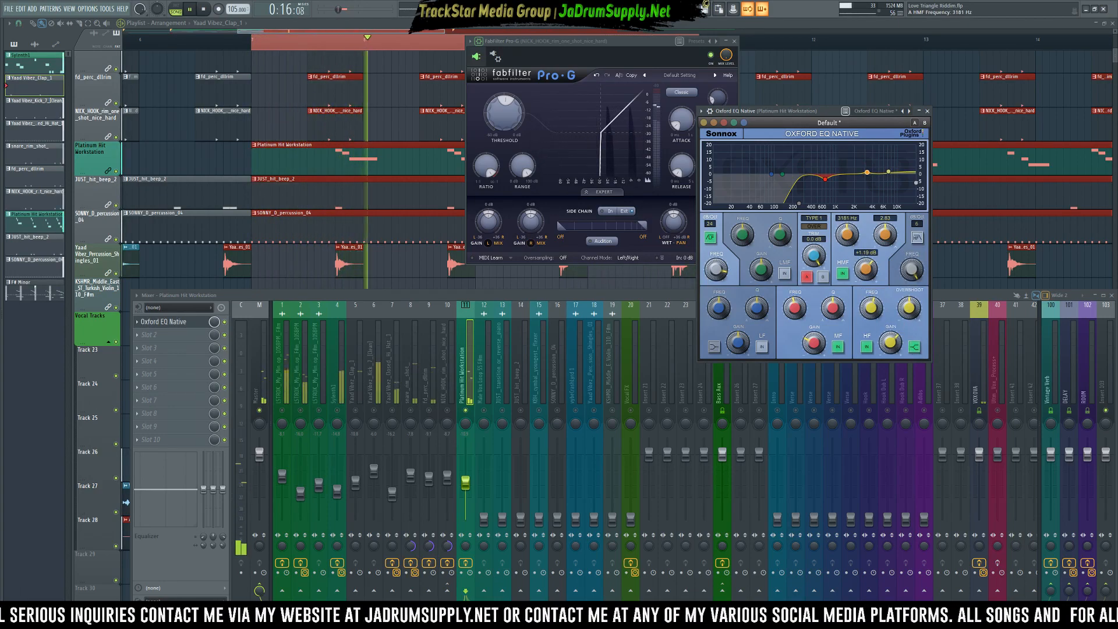
left_click_drag(825, 179, 787, 178)
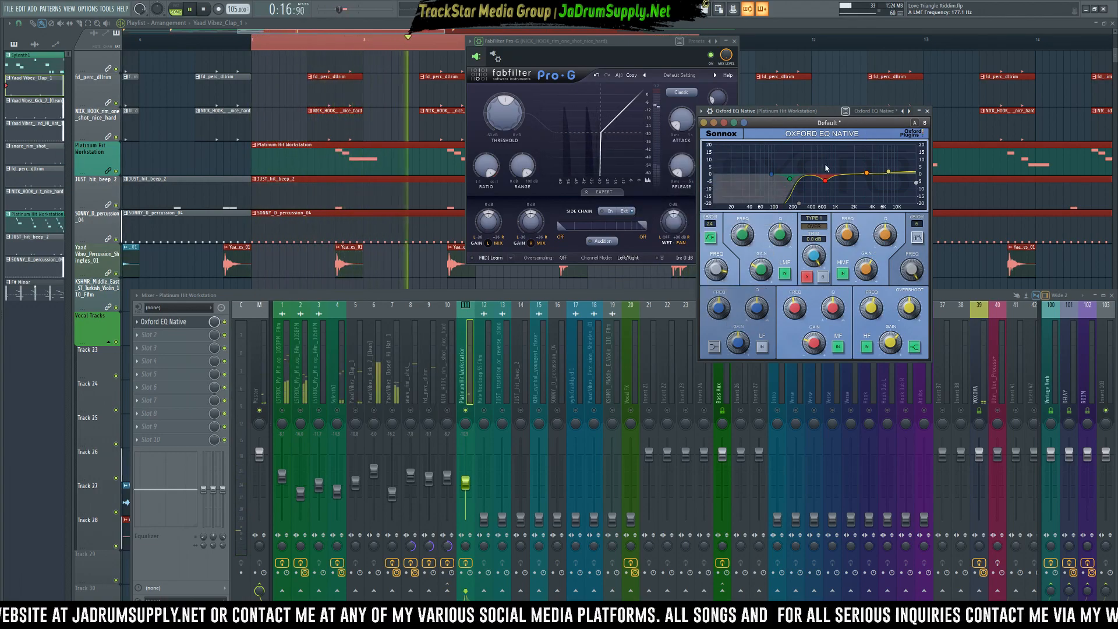
left_click(914, 125)
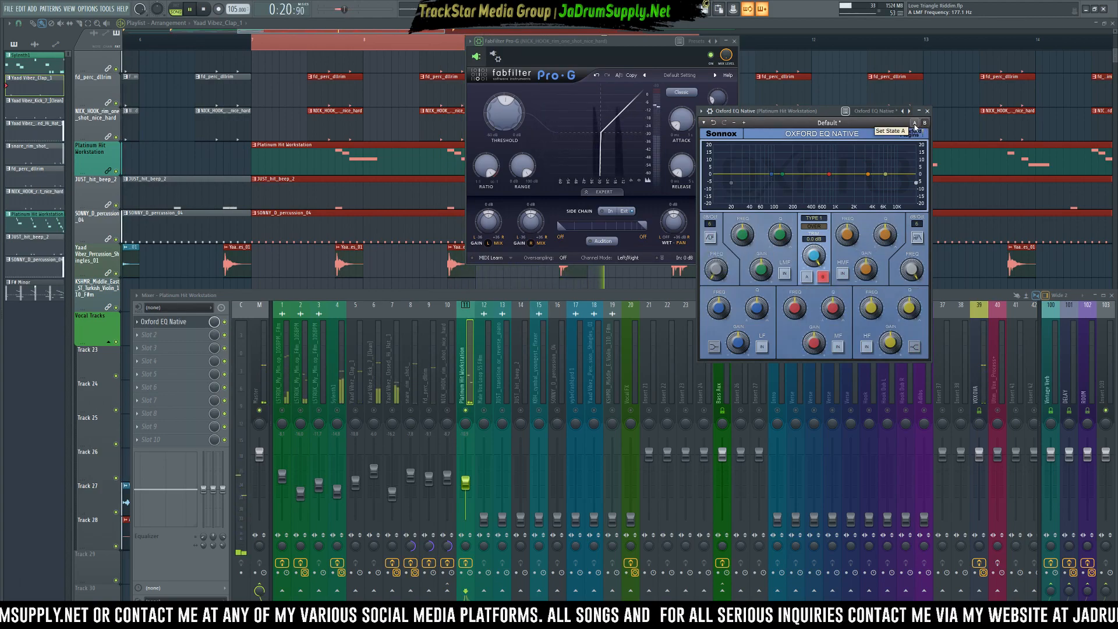
left_click(914, 125)
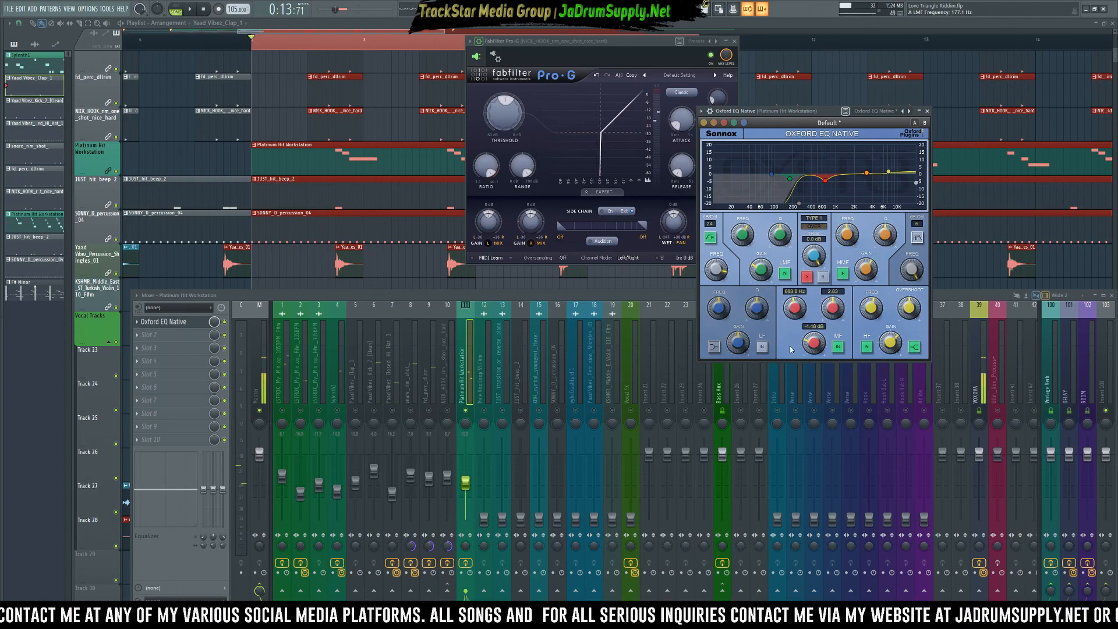
- Load the Big Reverb mixer track state onto Insert 103 and reselect the Platinum Hit Workstation track
left_click(467, 379)
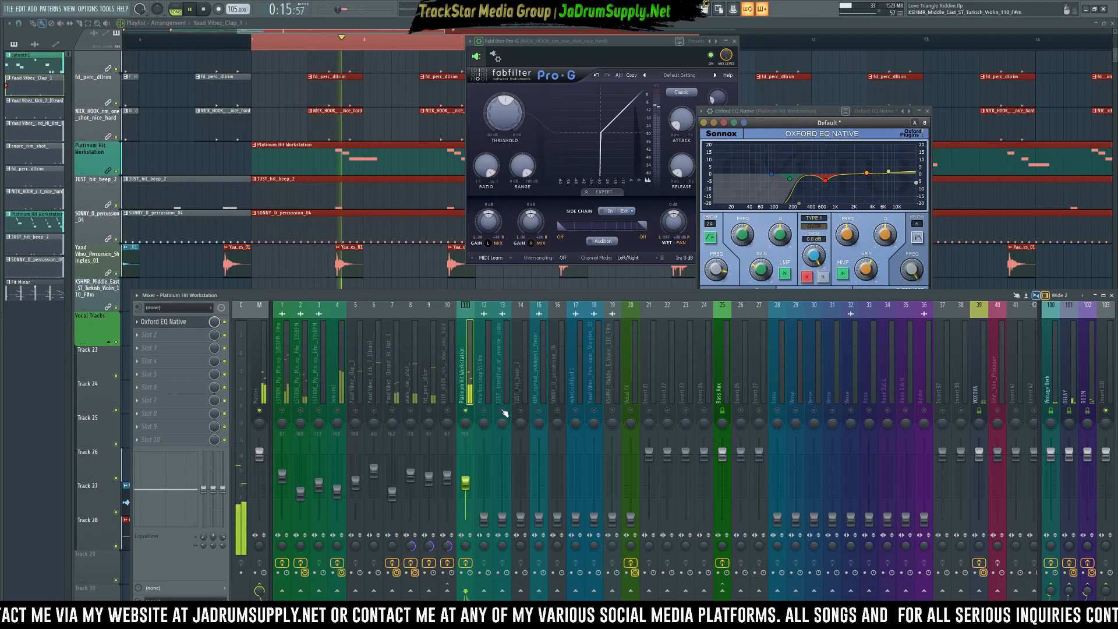
left_click(1095, 367)
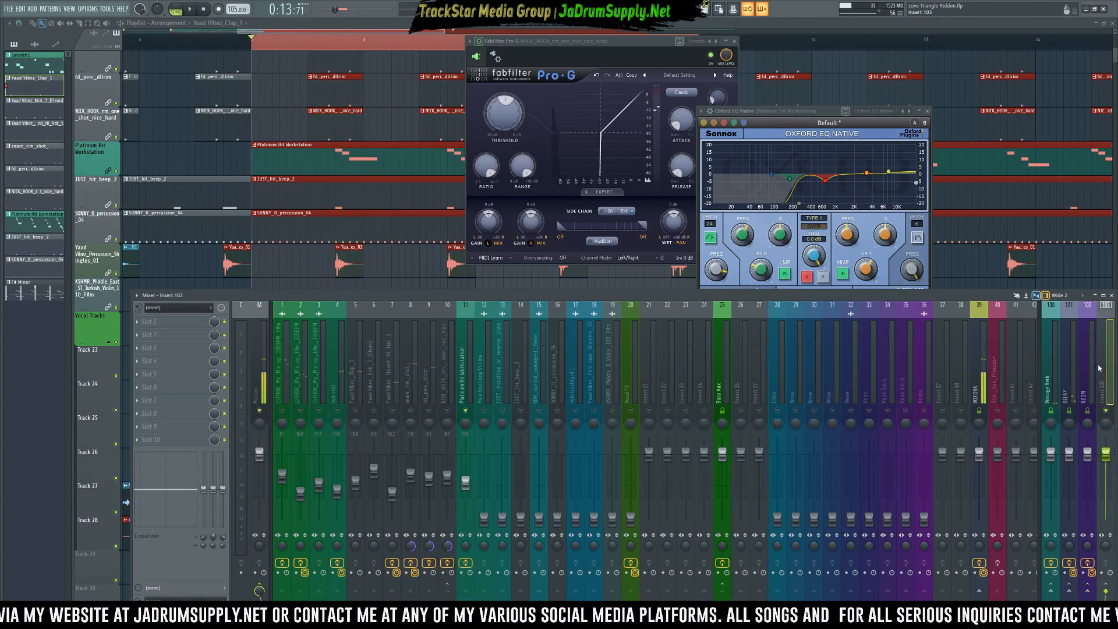
right_click(1096, 369)
mouse_move(1063, 351)
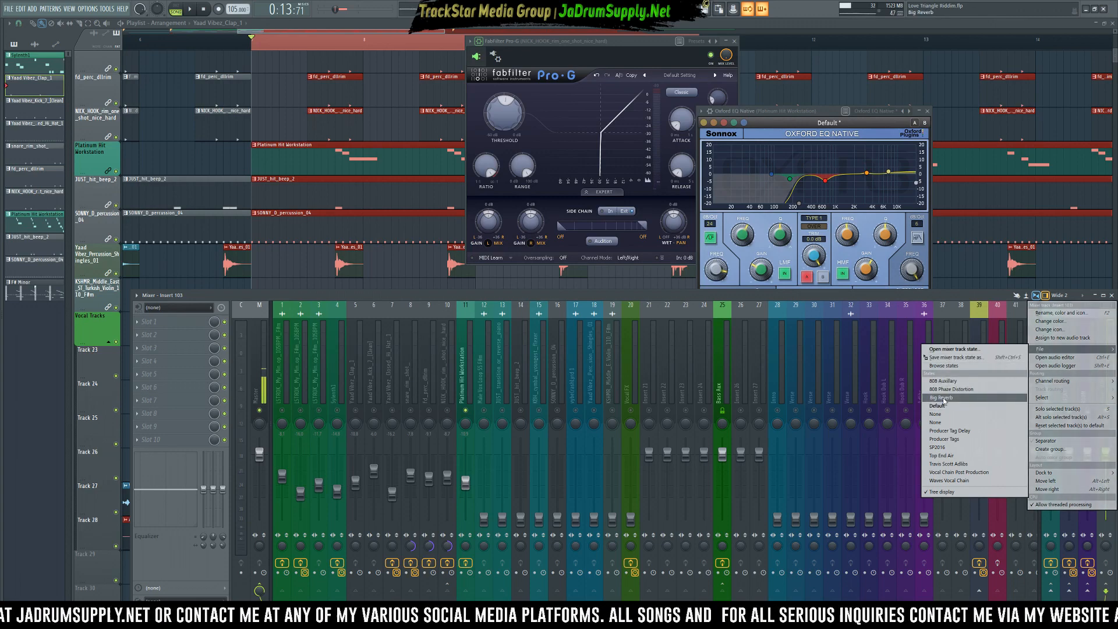
left_click(941, 398)
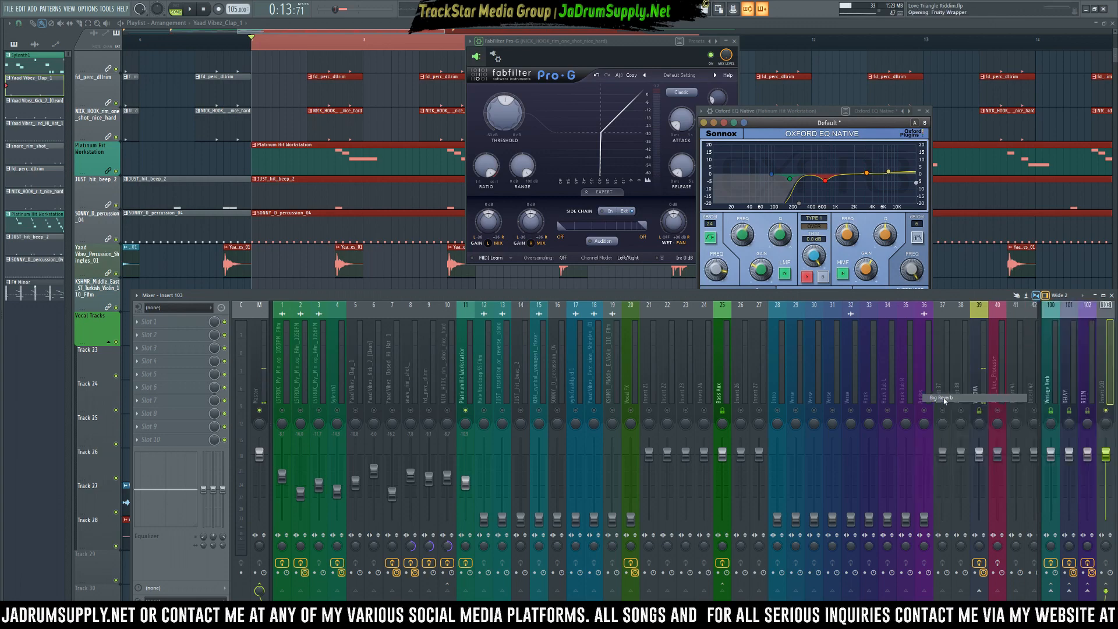
left_click(1046, 379)
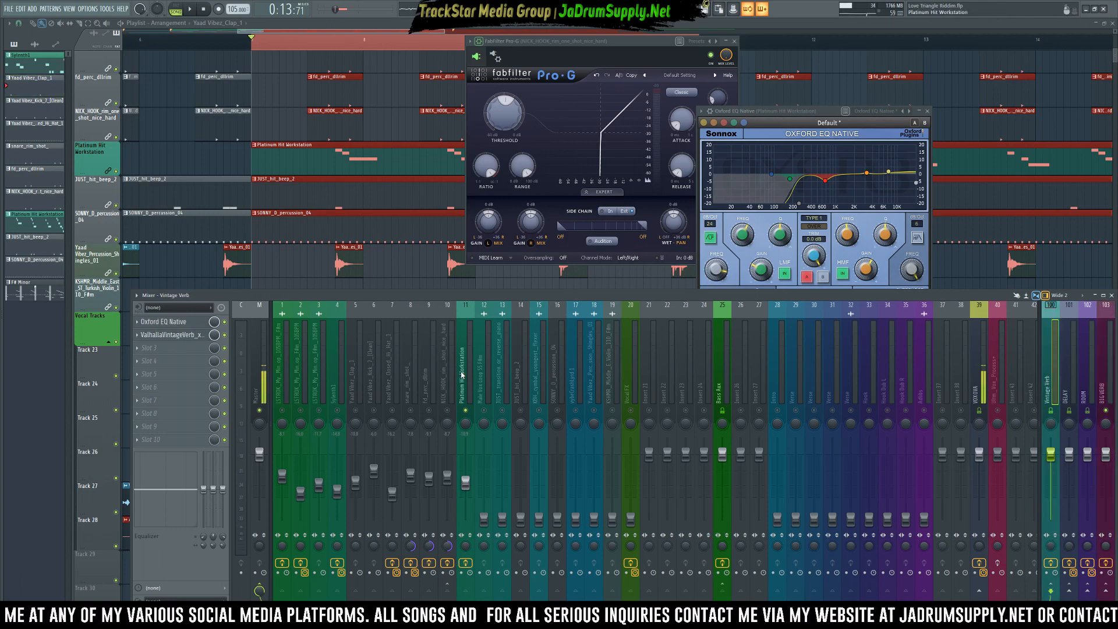
left_click(462, 374)
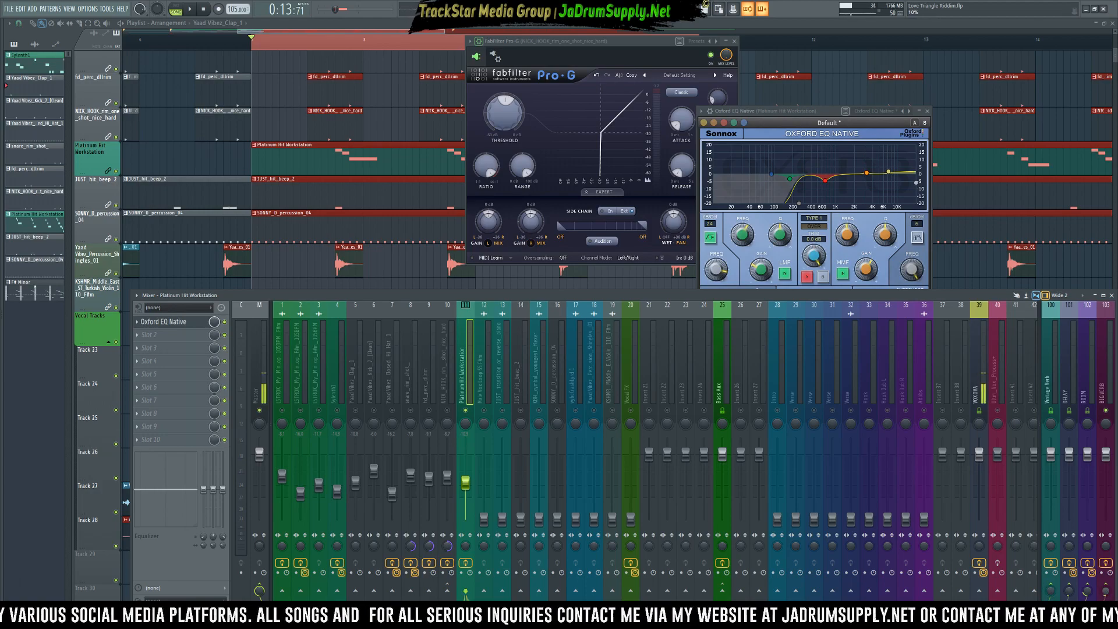
- Set Platinum Hit Workstation's send to the Insert 103 reverb to about 11% and lower its fader while auditioning the full mix
key("space")
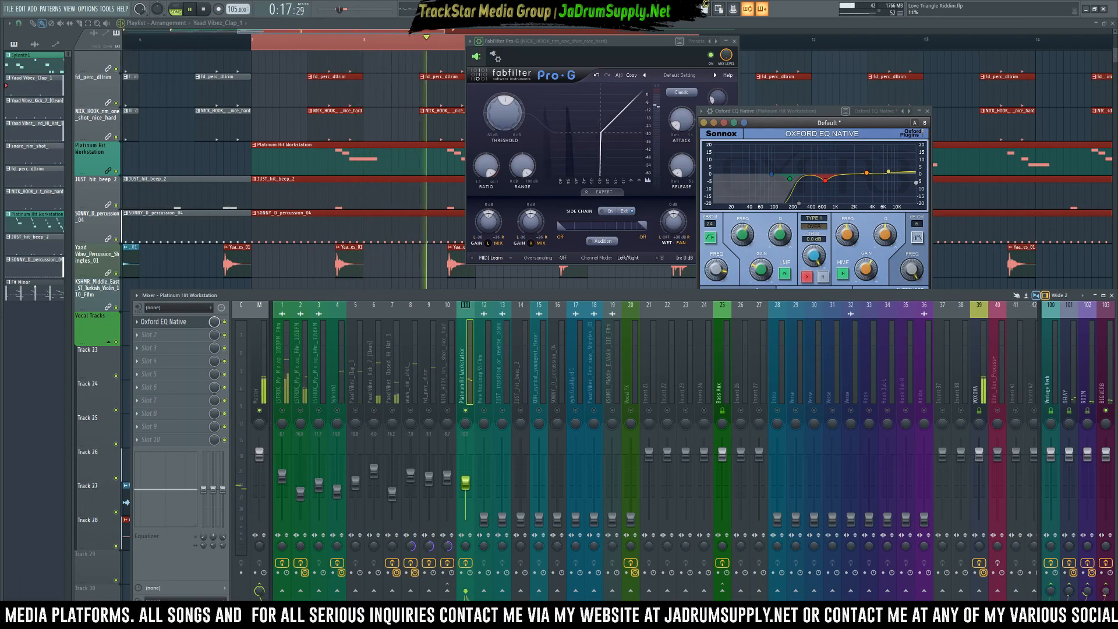
key("space")
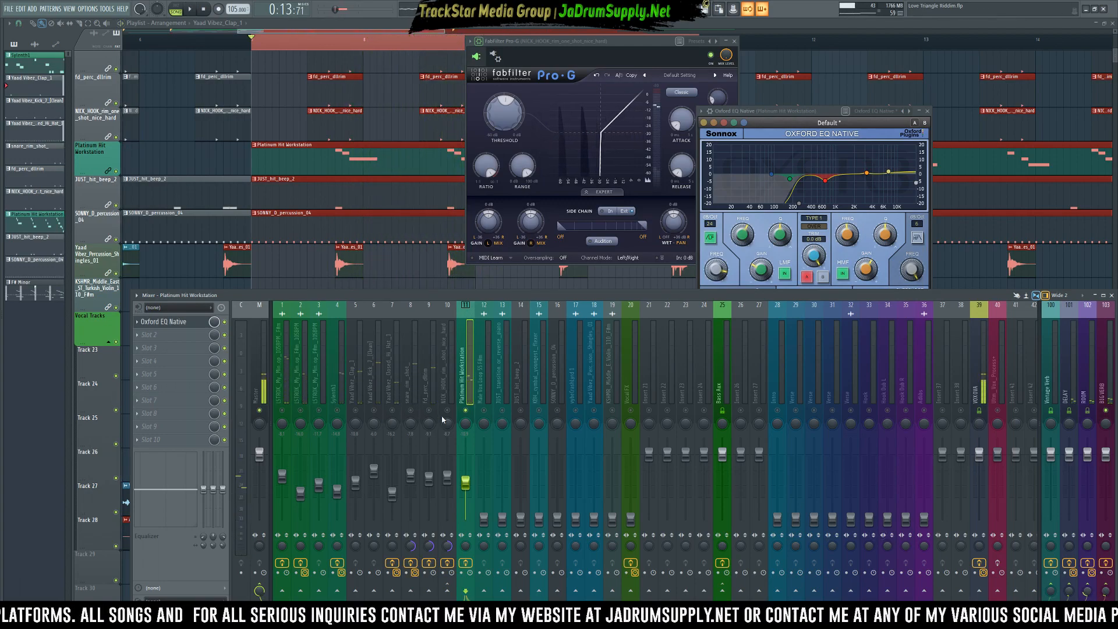
key("space")
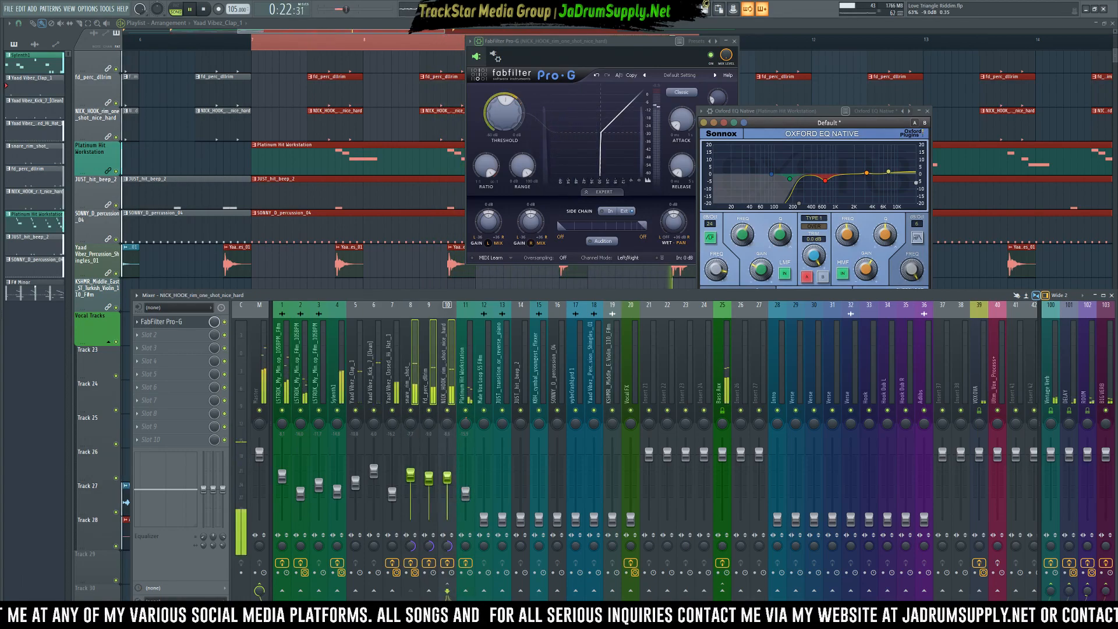
left_click(472, 499)
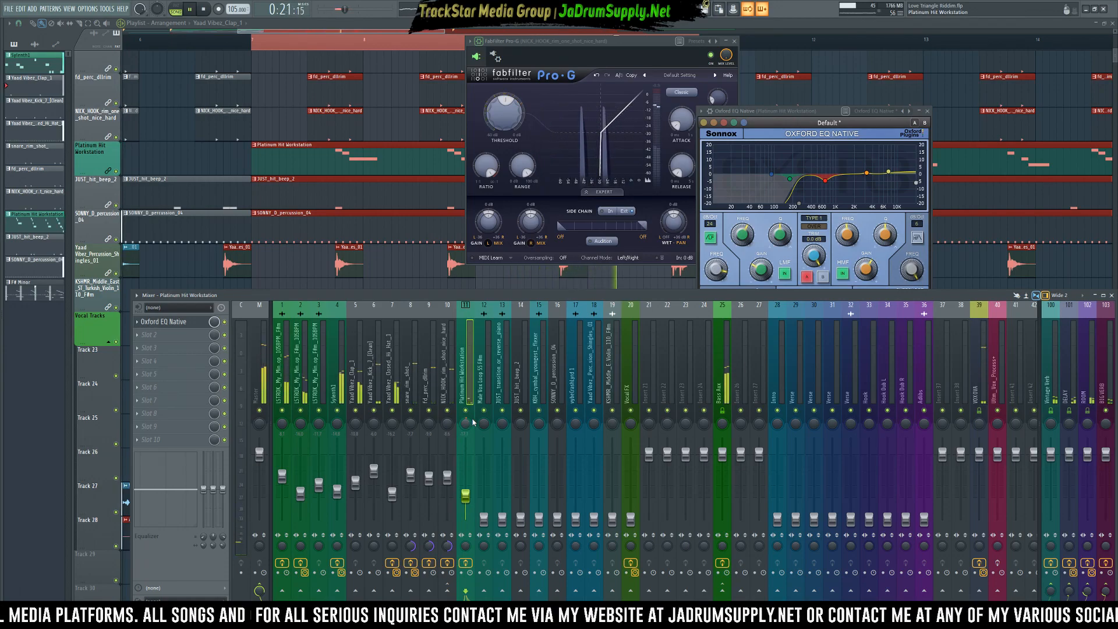
- Raise the Male Vox Loop fader, load FabFilter Pro-Q 3 in its first effect slot, and move the plugin window towards the centre
left_click(483, 518)
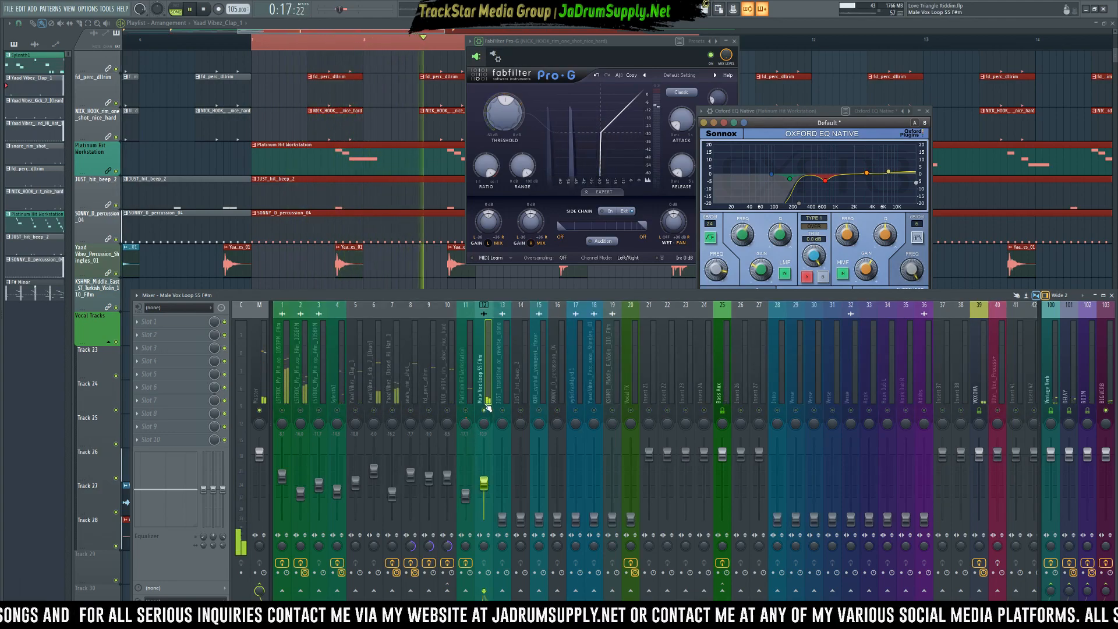
left_click(175, 322)
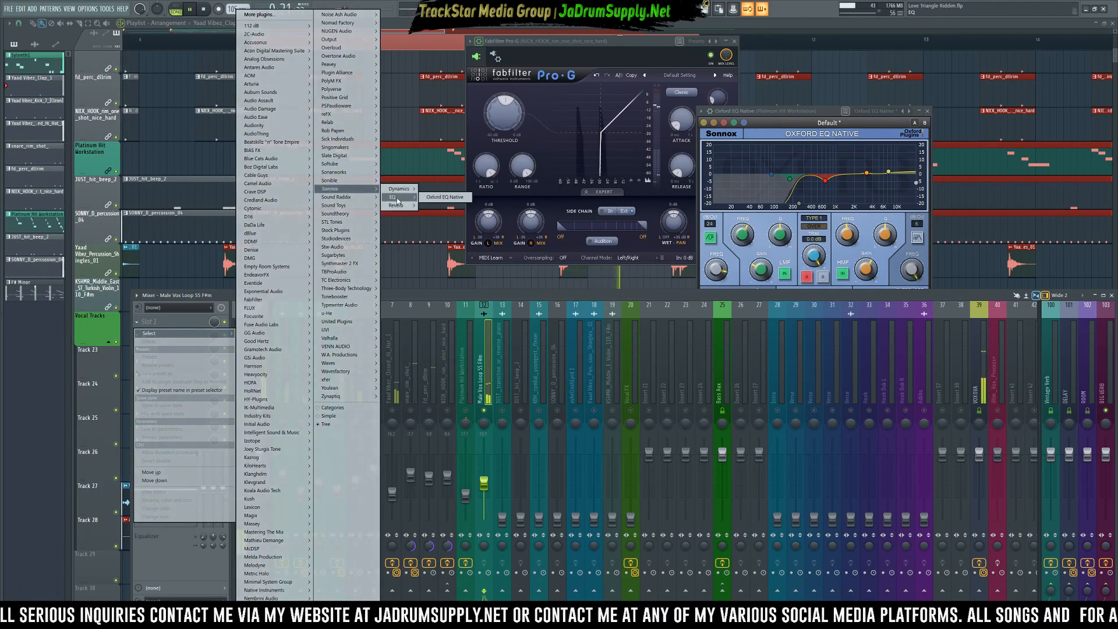
mouse_move(257, 299)
mouse_move(330, 307)
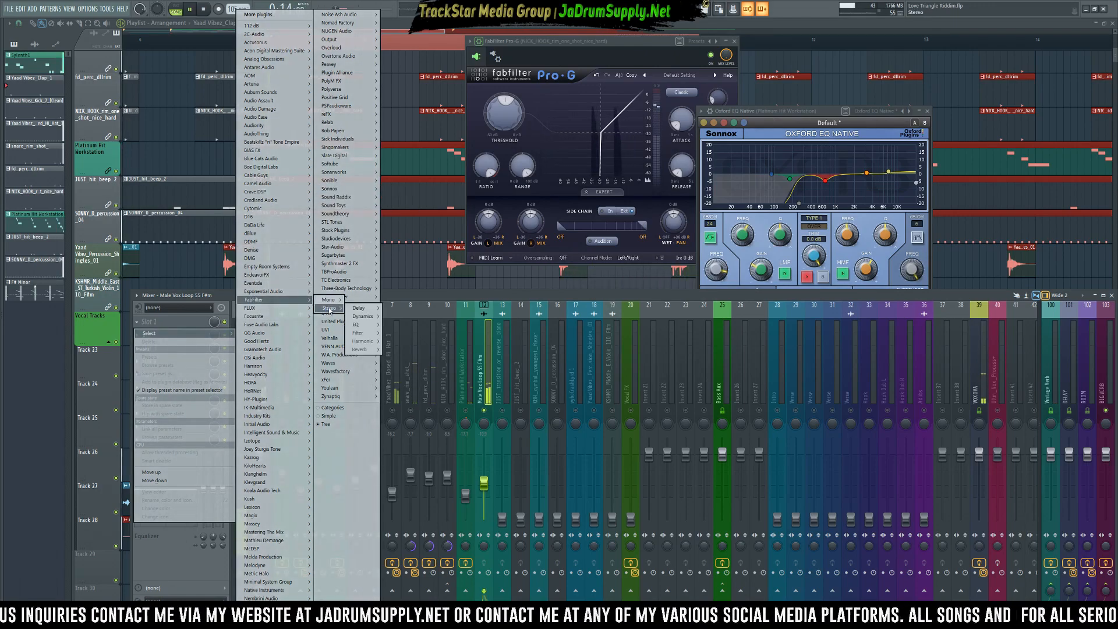
mouse_move(355, 325)
left_click(392, 349)
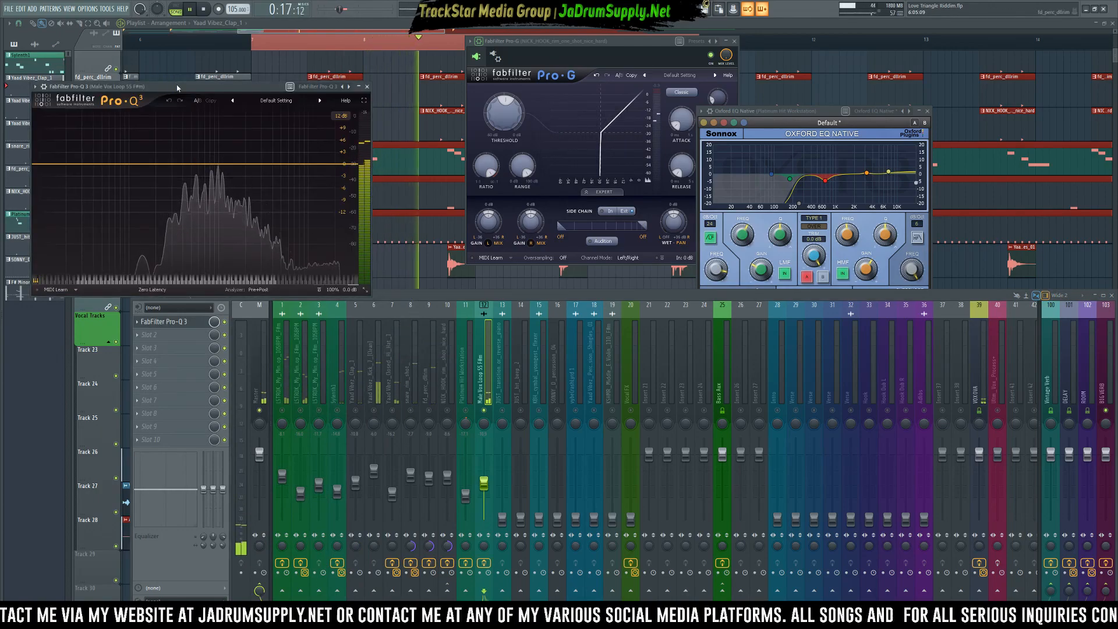
left_click_drag(186, 83, 540, 79)
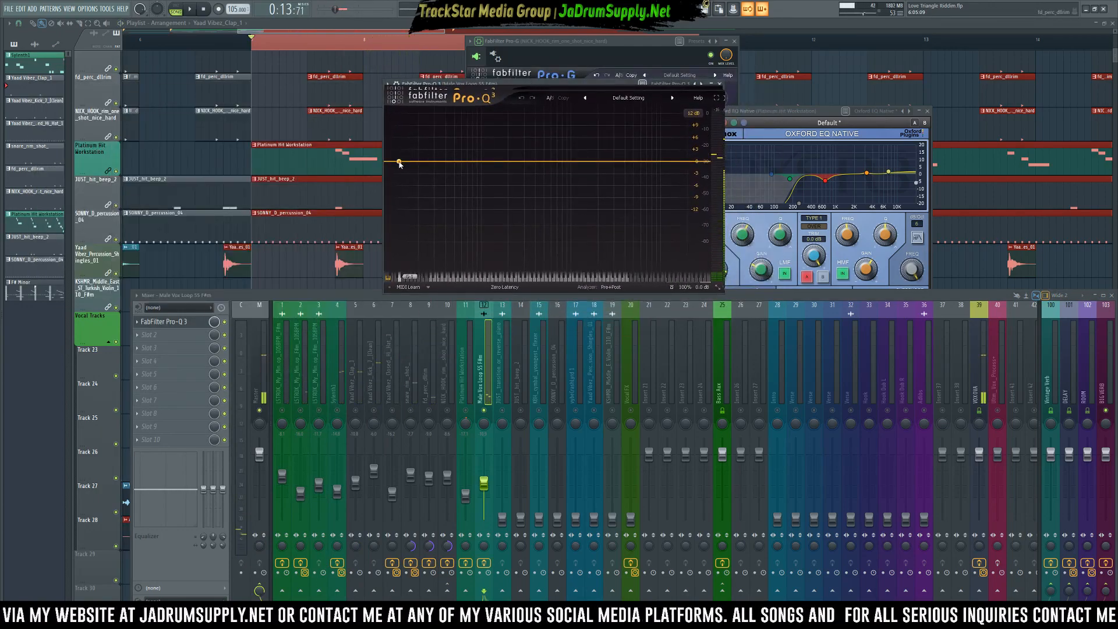
- Add a low cut at 160 Hz and a high cut at about 22 kHz to Male Vox Loop in Pro-Q 3
left_click(399, 162)
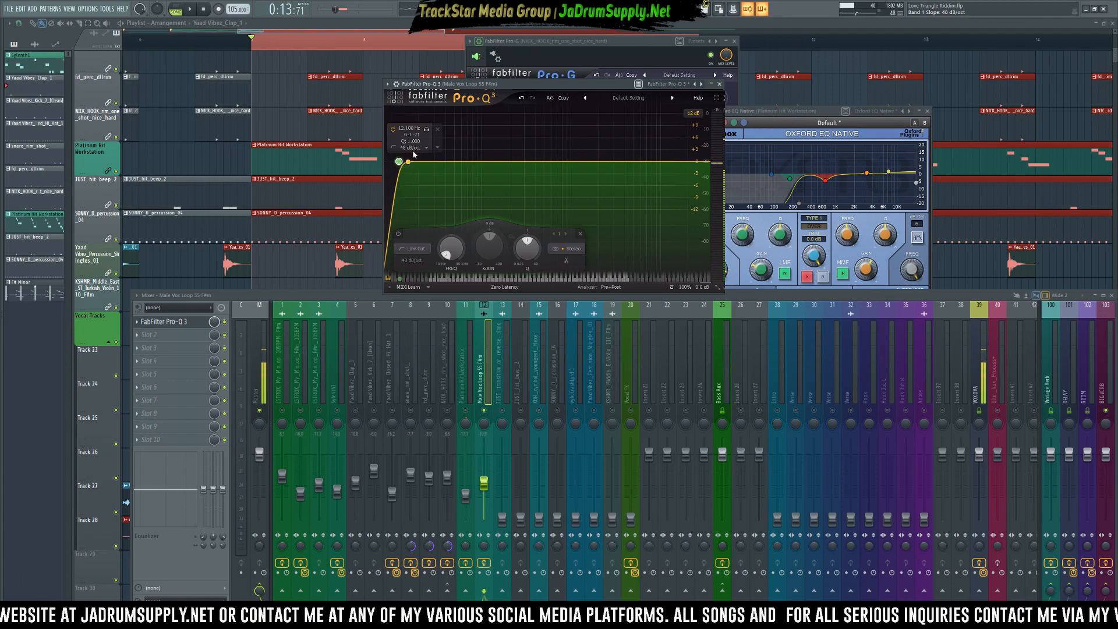
double_click(402, 128)
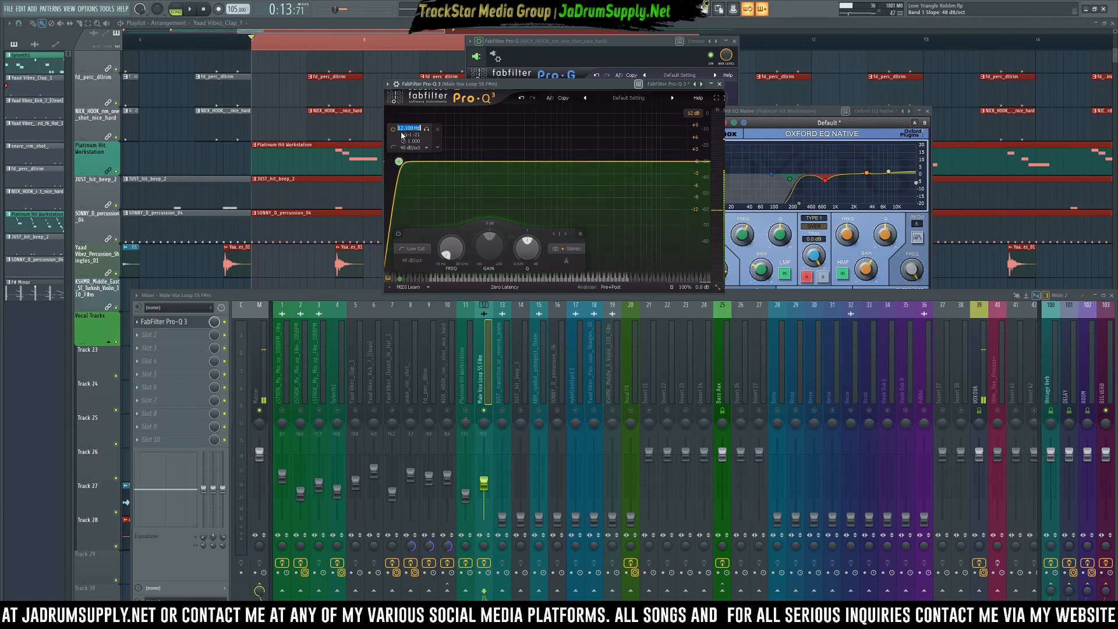
type("160")
key("Return")
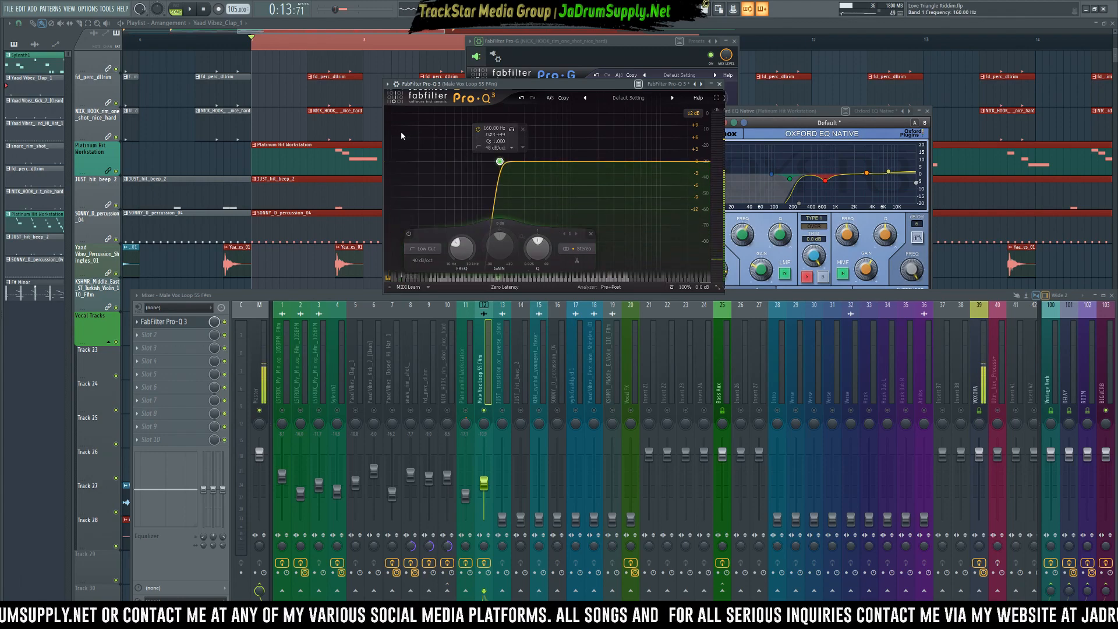
left_click(692, 161)
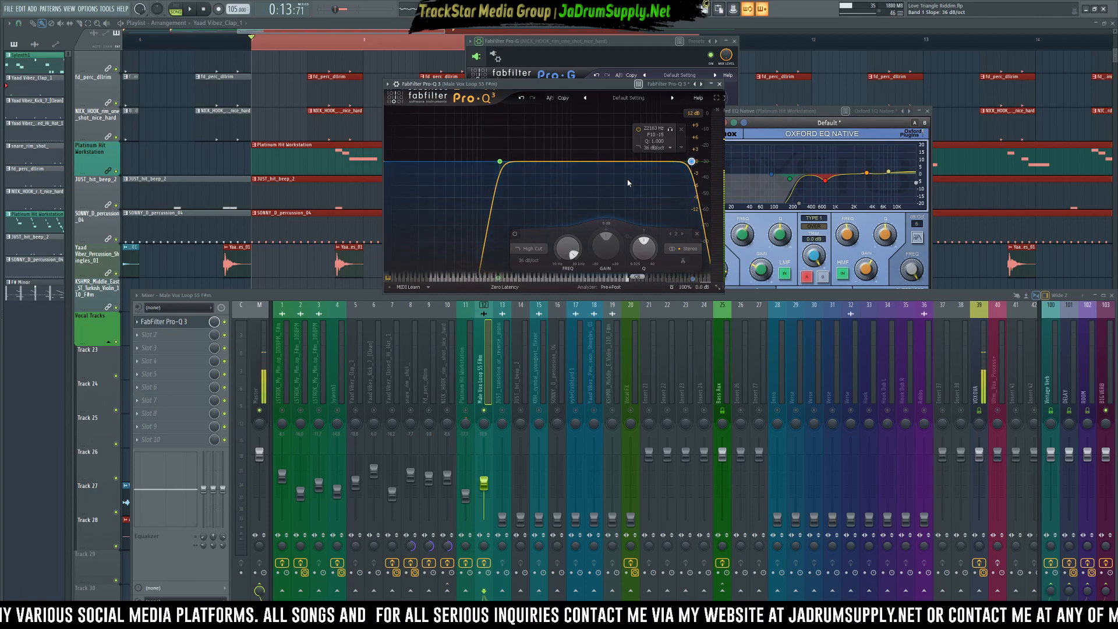
- Shift Pro-Q 3's low cut up to about 253 Hz and ease its Q to 0.898 while the vocal loop plays
key("space")
left_click_drag(510, 163, 517, 167)
scroll(516, 166, "down", 1)
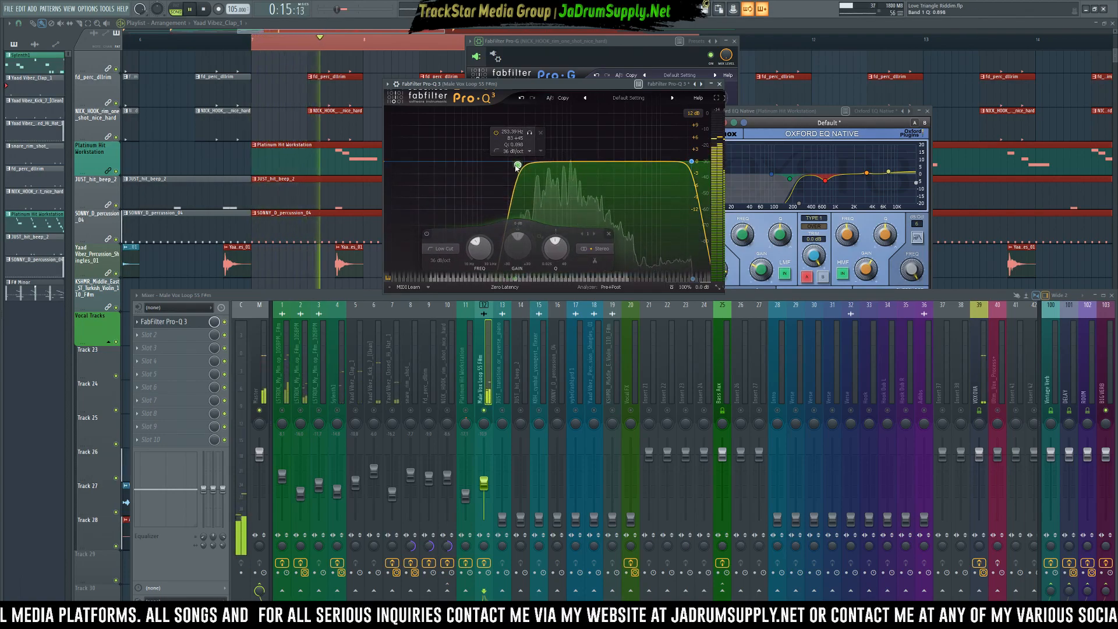
left_click(486, 394)
- Send Male Vox Loop to the Insert 103 reverb at about 24% and set its fader to about -12.7 dB in the full mix
key("space")
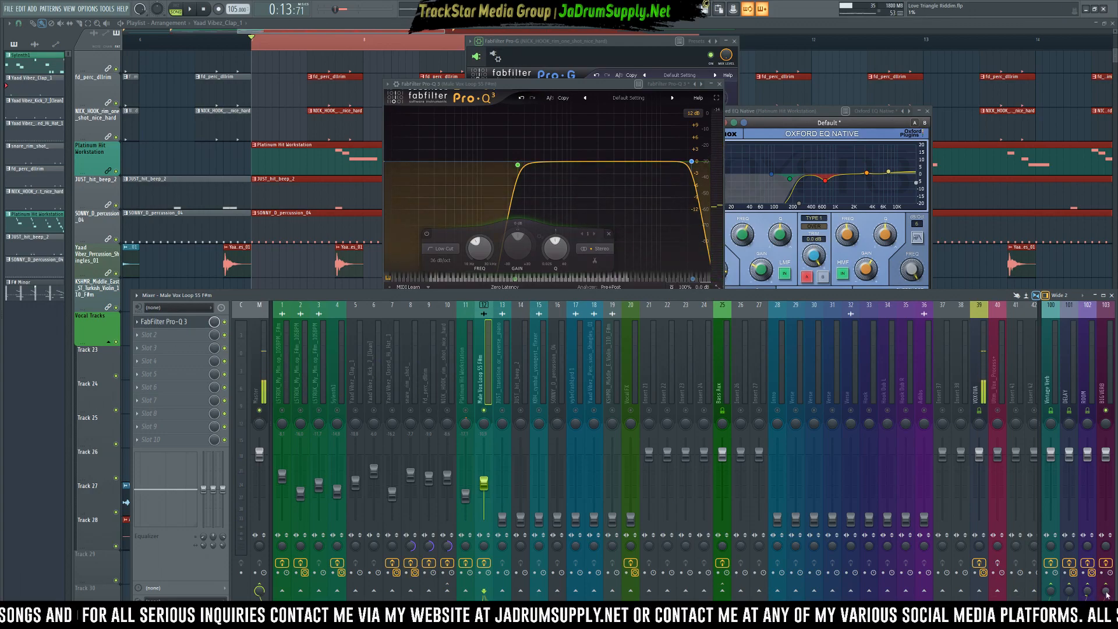
key("space")
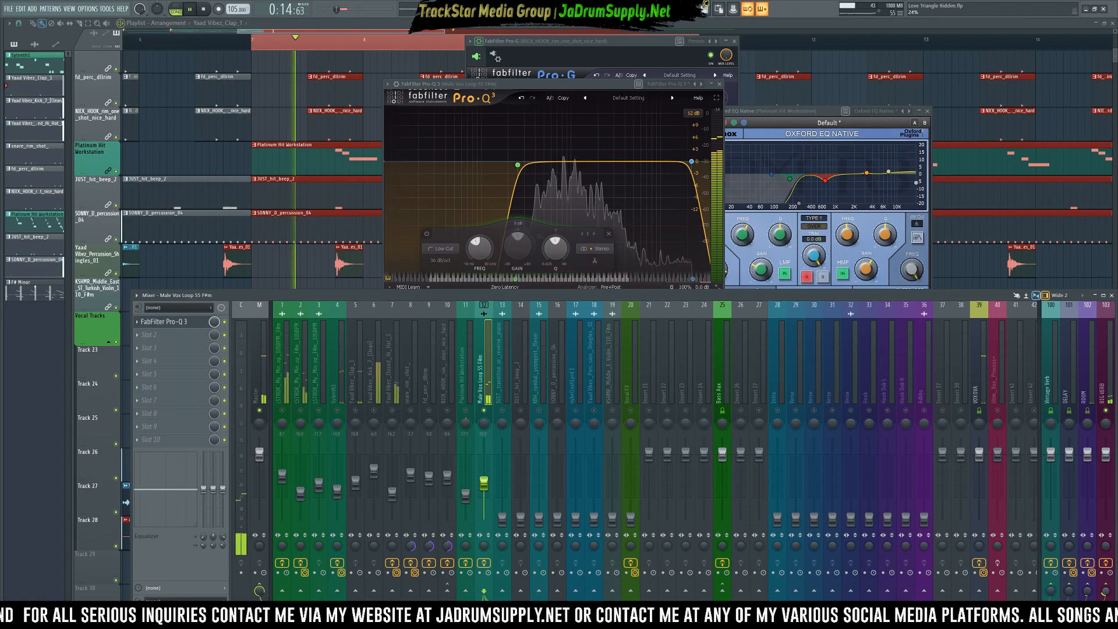
key("space")
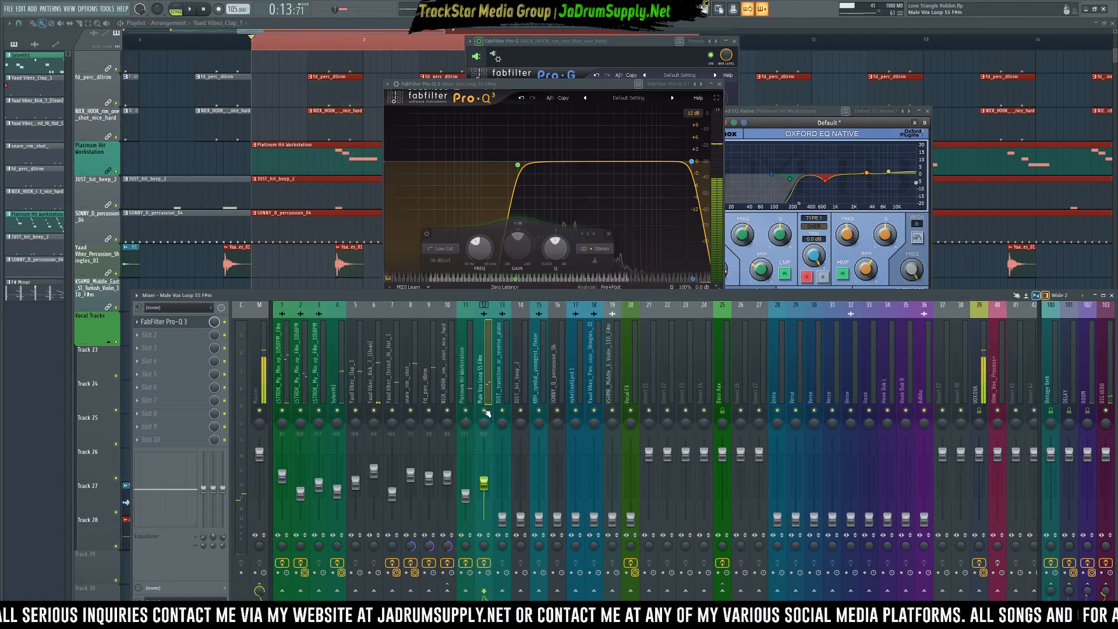
key("space")
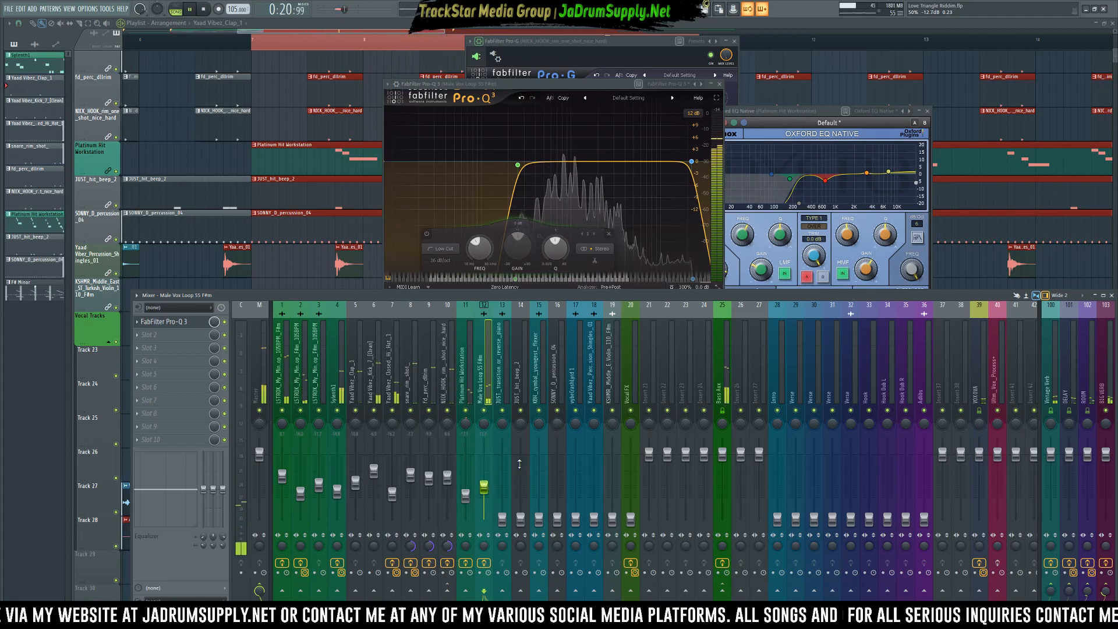
- Raise the JUST_transition riser fader to about -14.8 dB while playing the zoomed-out arrangement from the song start
left_click_drag(503, 520, 503, 495)
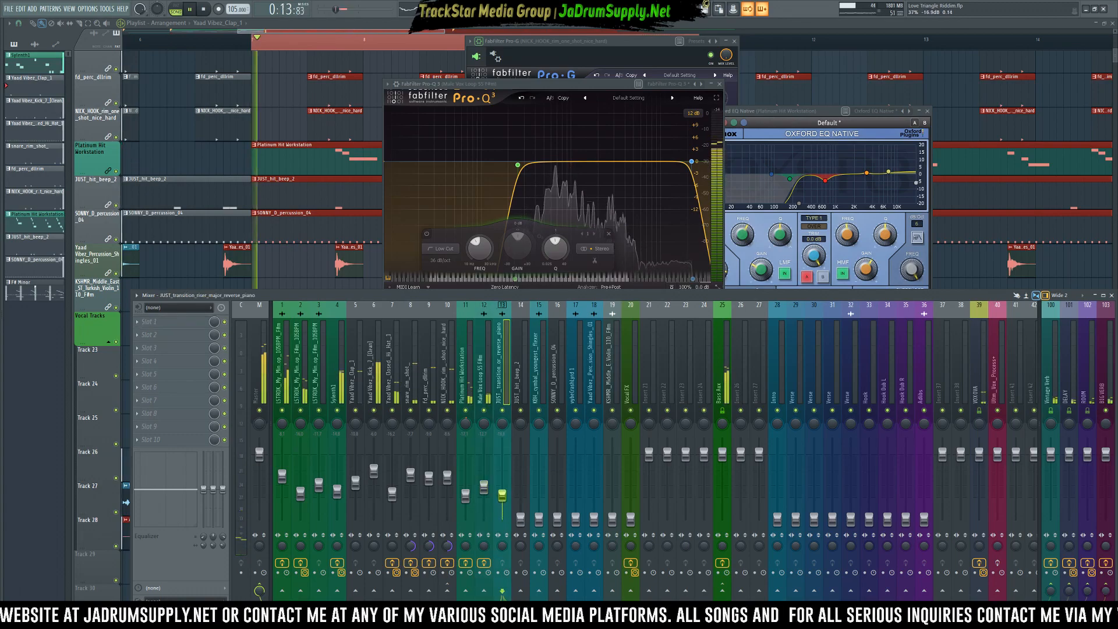
key("space")
key("F12")
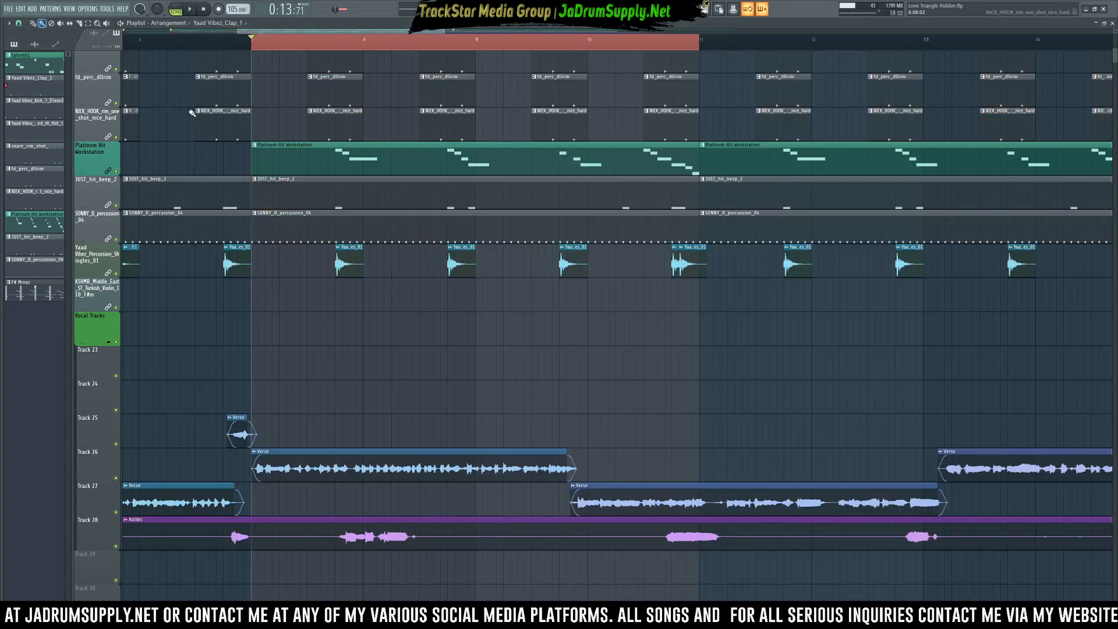
right_click(200, 124, "ctrl")
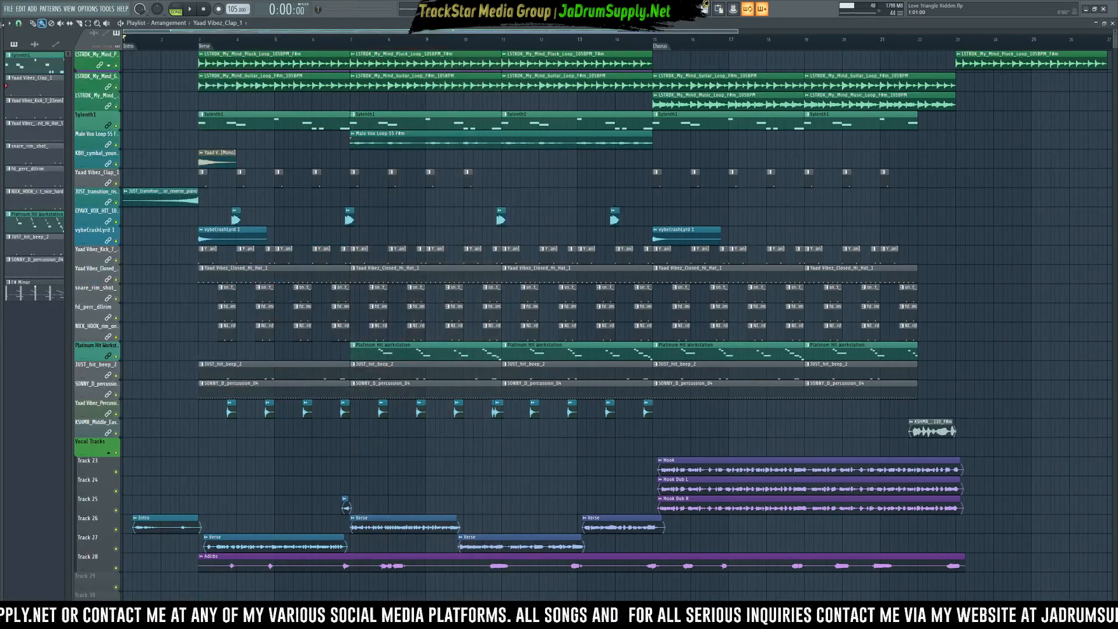
key("space")
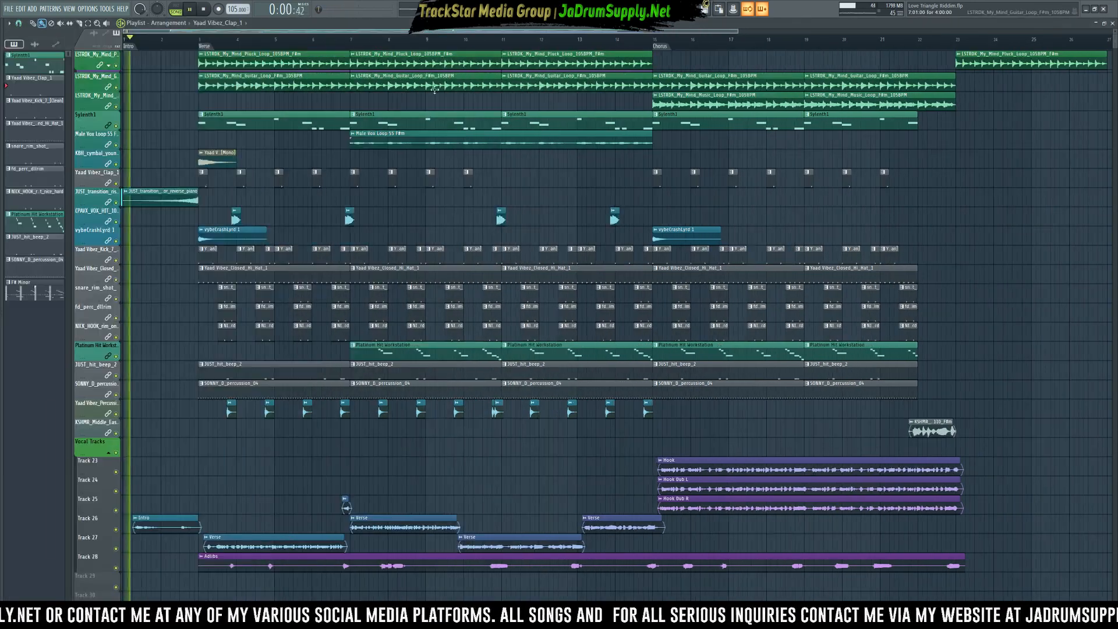
key("F9")
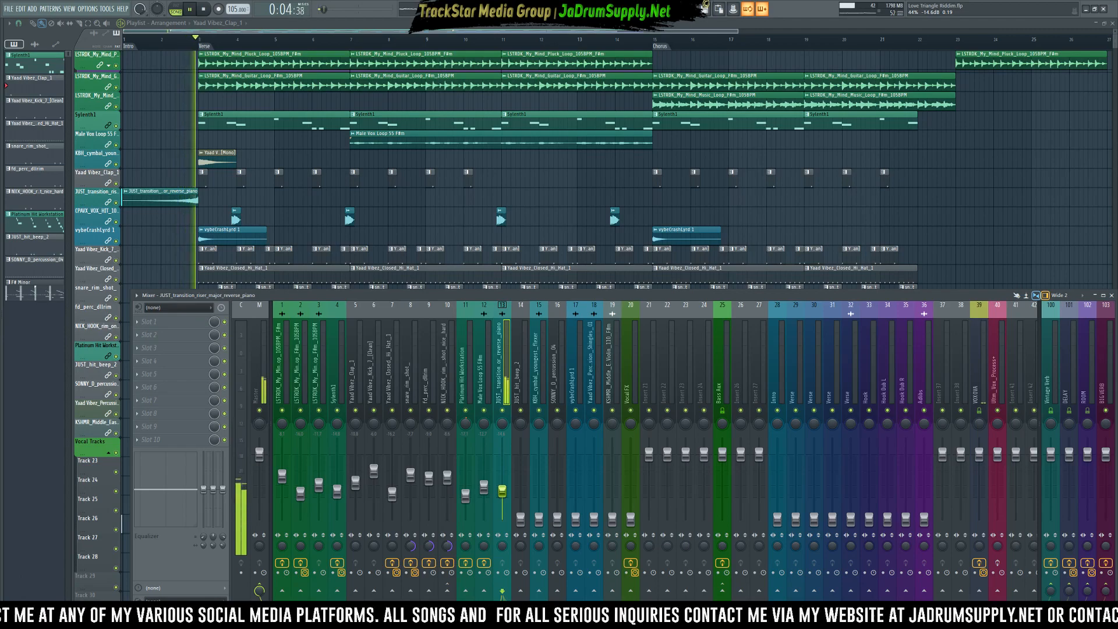
- Play the verse to check the three rim and percussion tracks in the mix, and reselect the riser track
key("space")
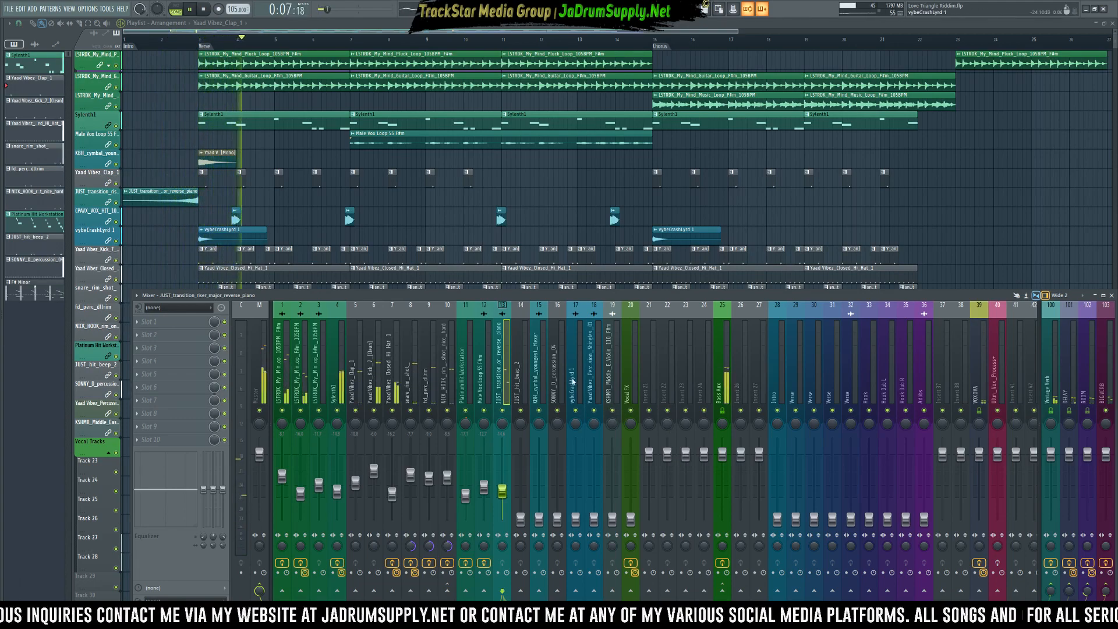
left_click_drag(410, 391, 448, 393)
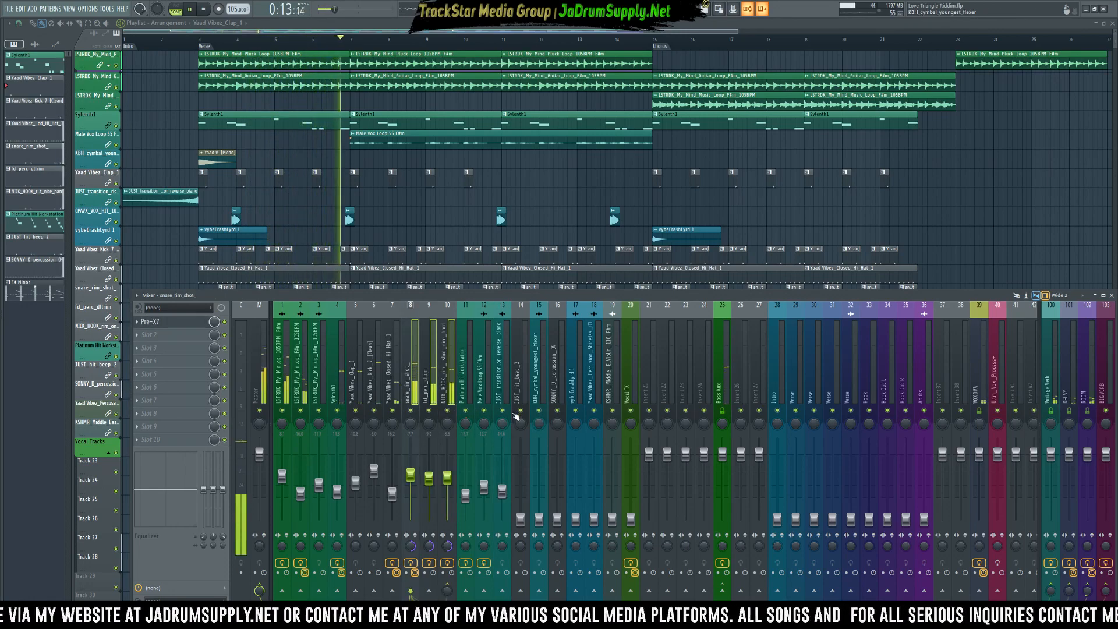
left_click(507, 493)
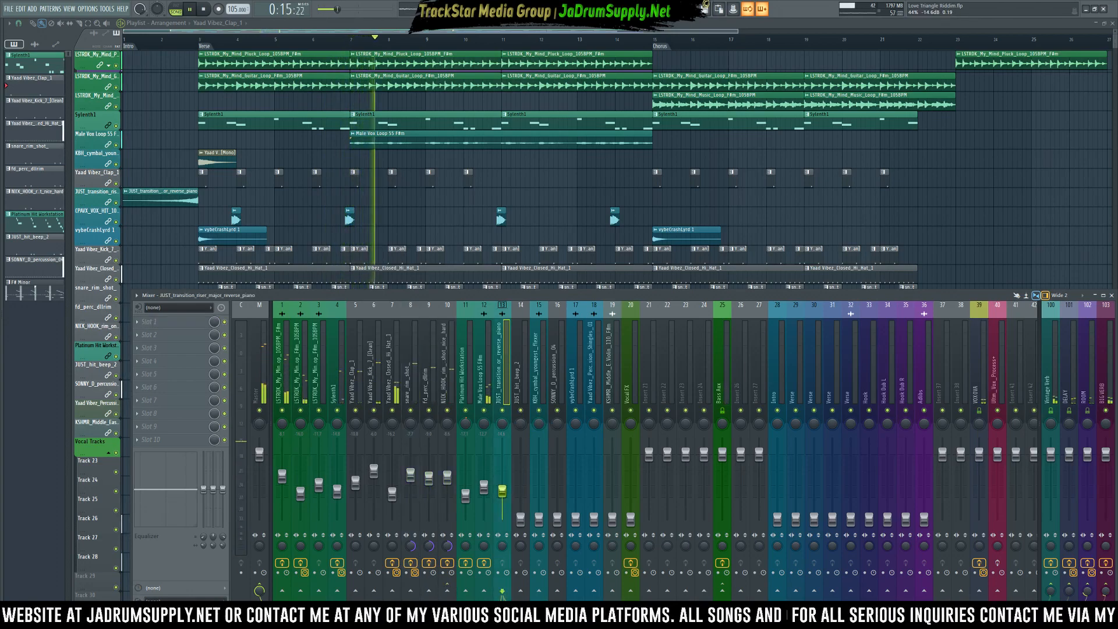
- Play from the verse start and raise the JUST_hit_beep_2 fader to about -12.5 dB
left_click(202, 43)
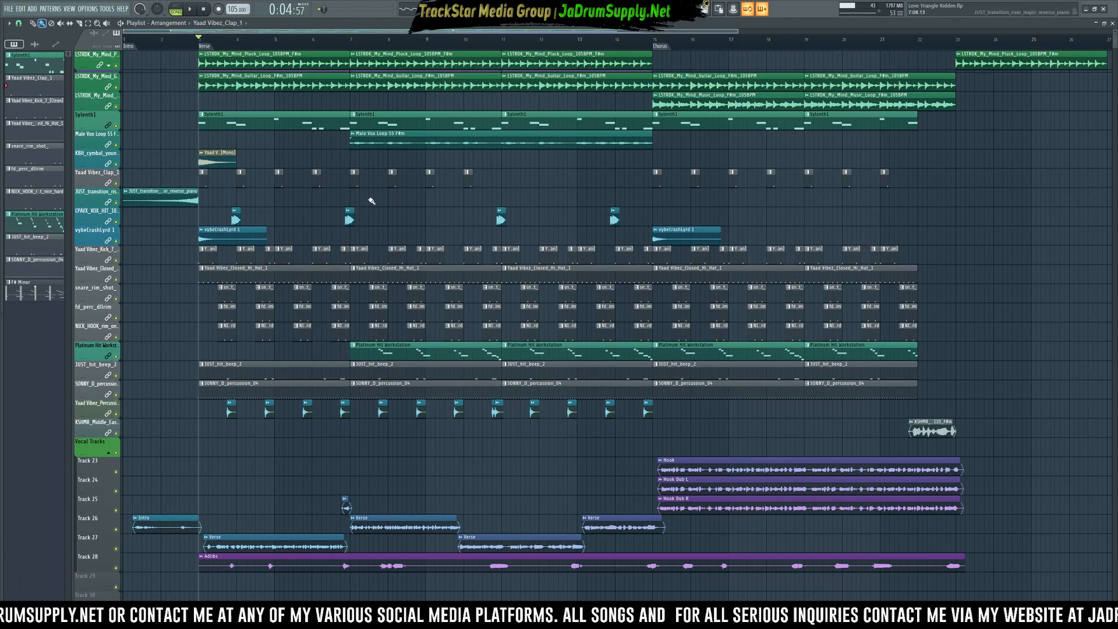
key("F9")
key("space")
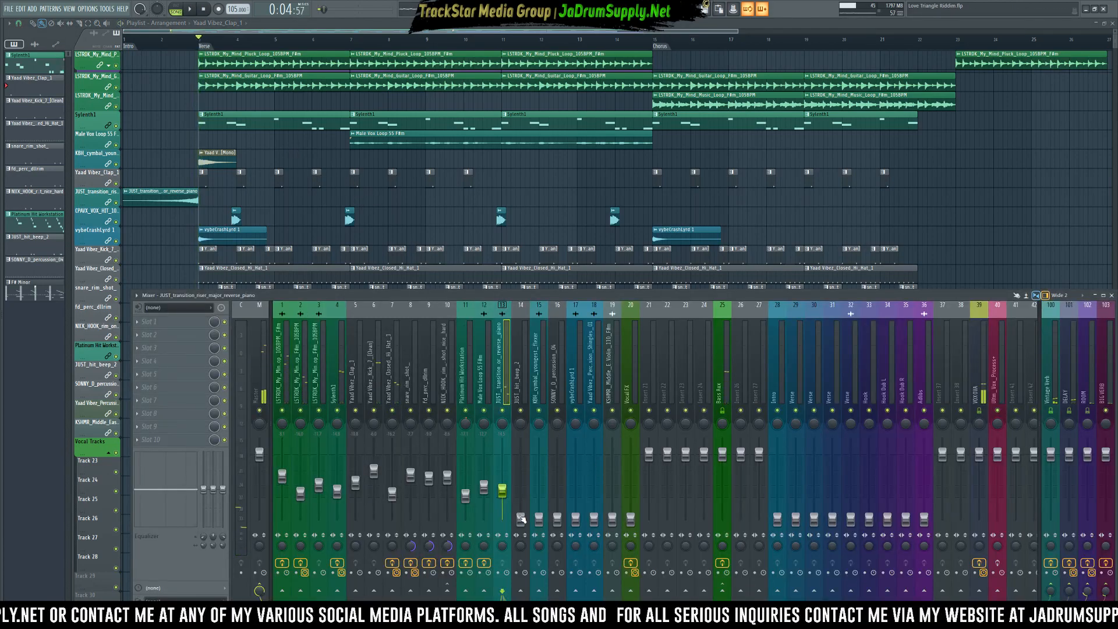
left_click_drag(522, 518, 521, 487)
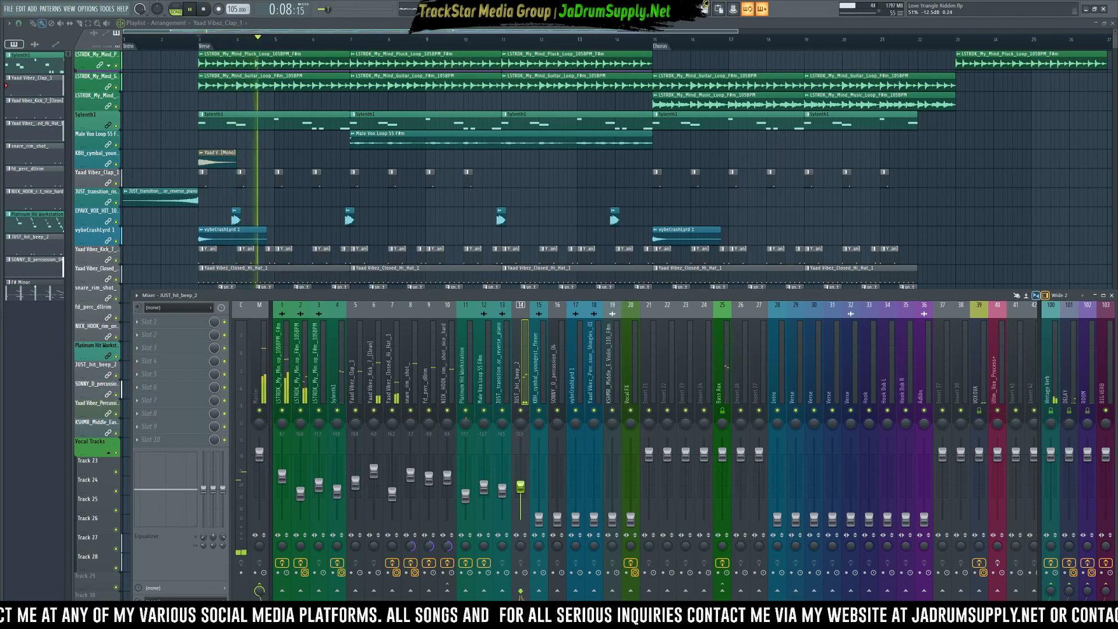
key("space")
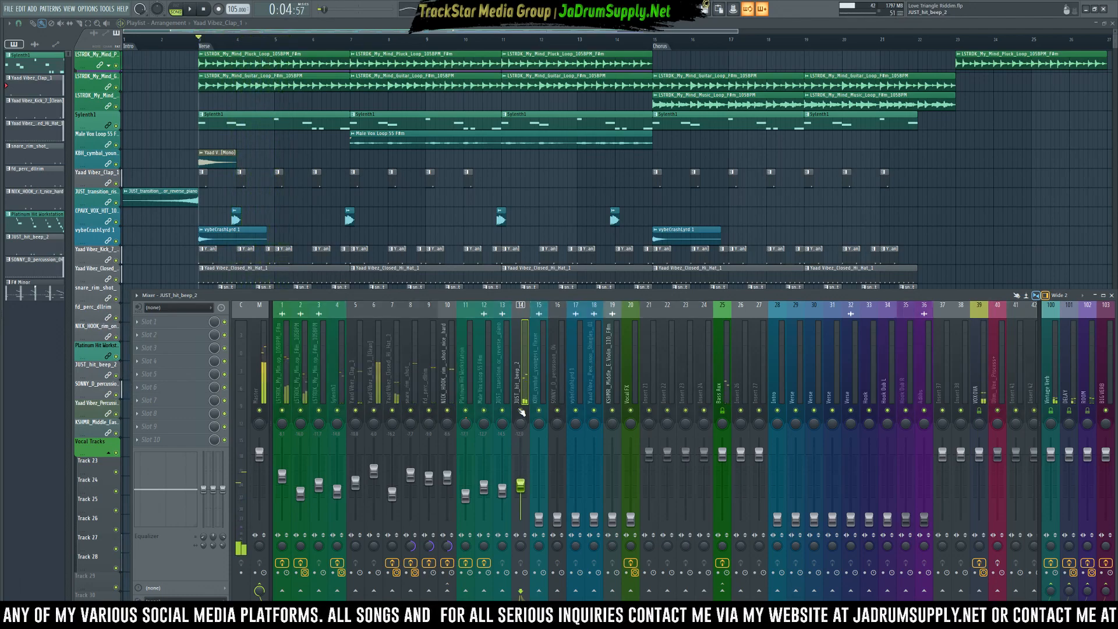
- Load Crave EQ in the first effect slot of JUST_hit_beep_2, move its window over the playlist, and audition the soloed track
left_click(182, 322)
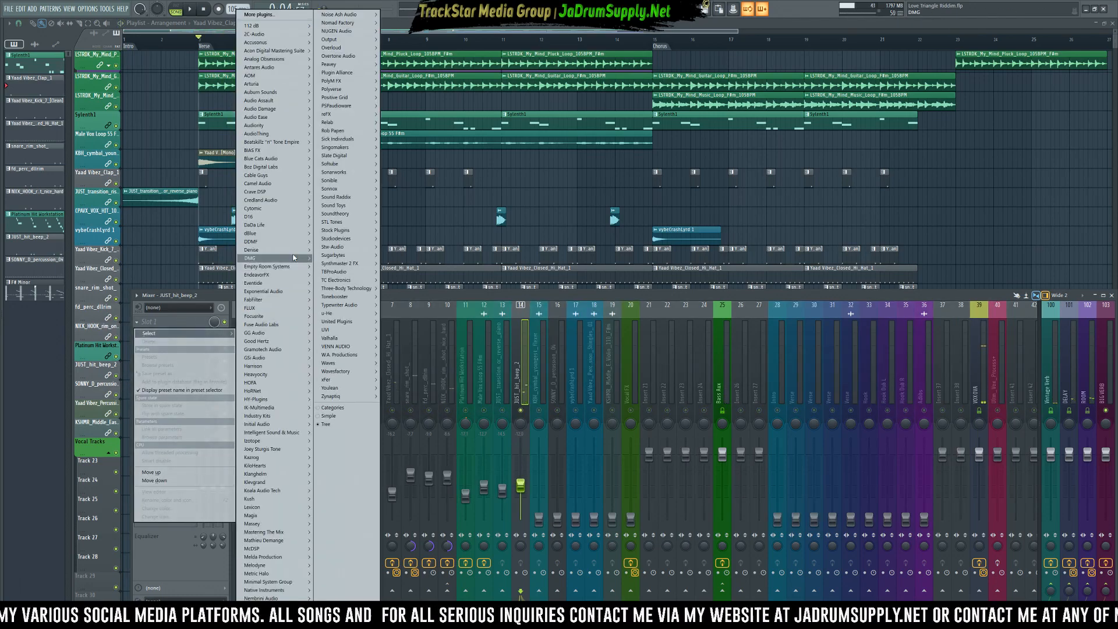
mouse_move(274, 201)
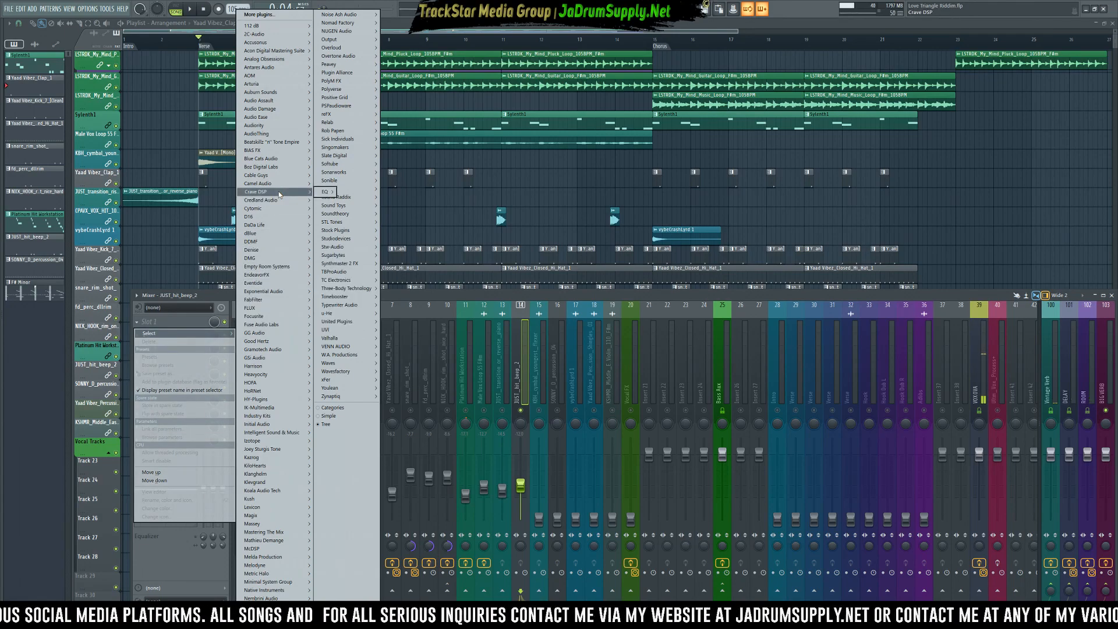
left_click(355, 191)
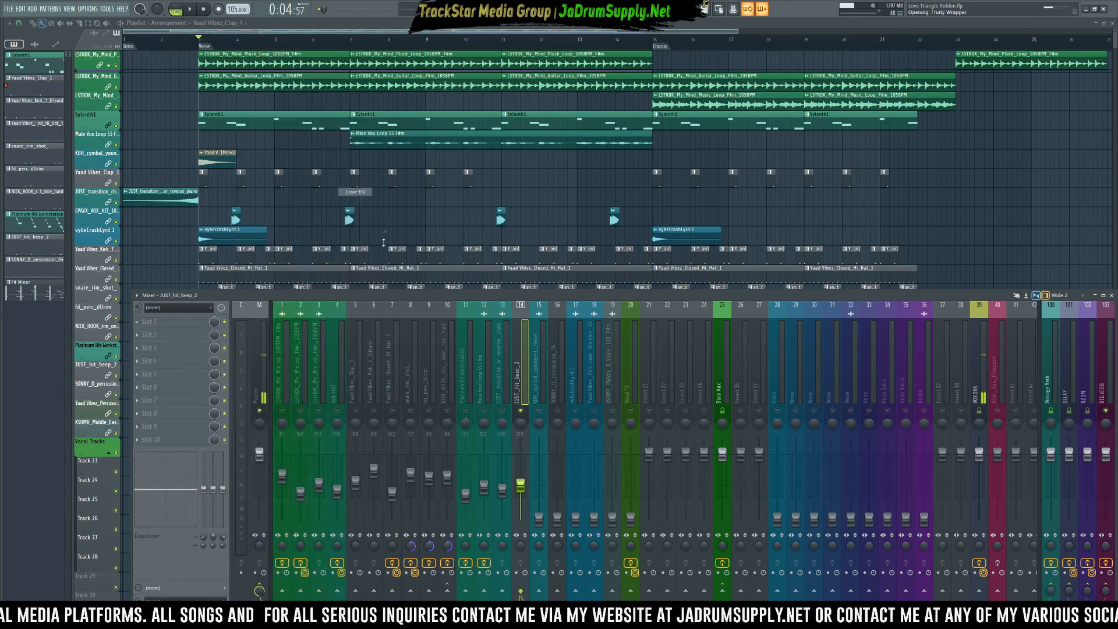
left_click_drag(172, 135, 623, 86)
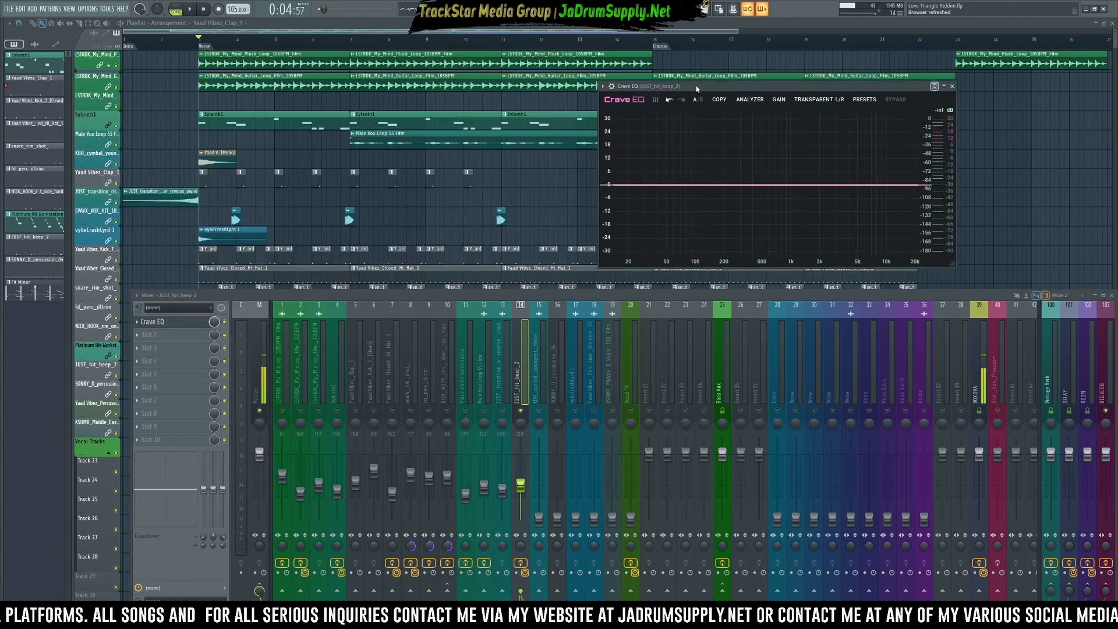
key("space")
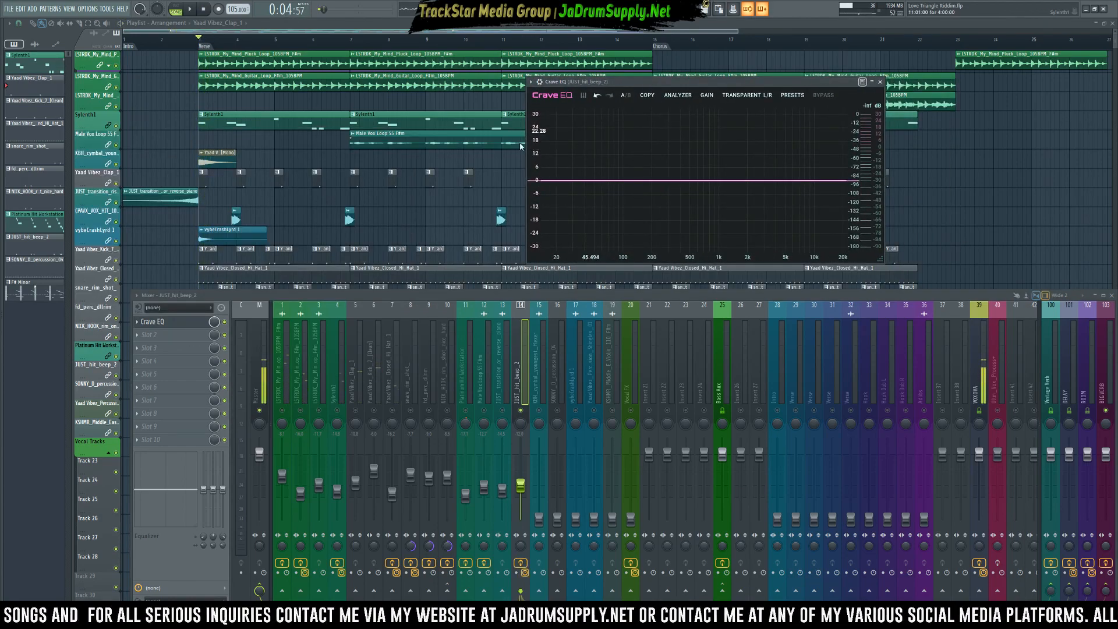
- Show the piano keyboard display in Crave EQ, shift its window slightly over the playlist, and audition the soloed JUST_hit_beep_2 track
left_click(583, 95)
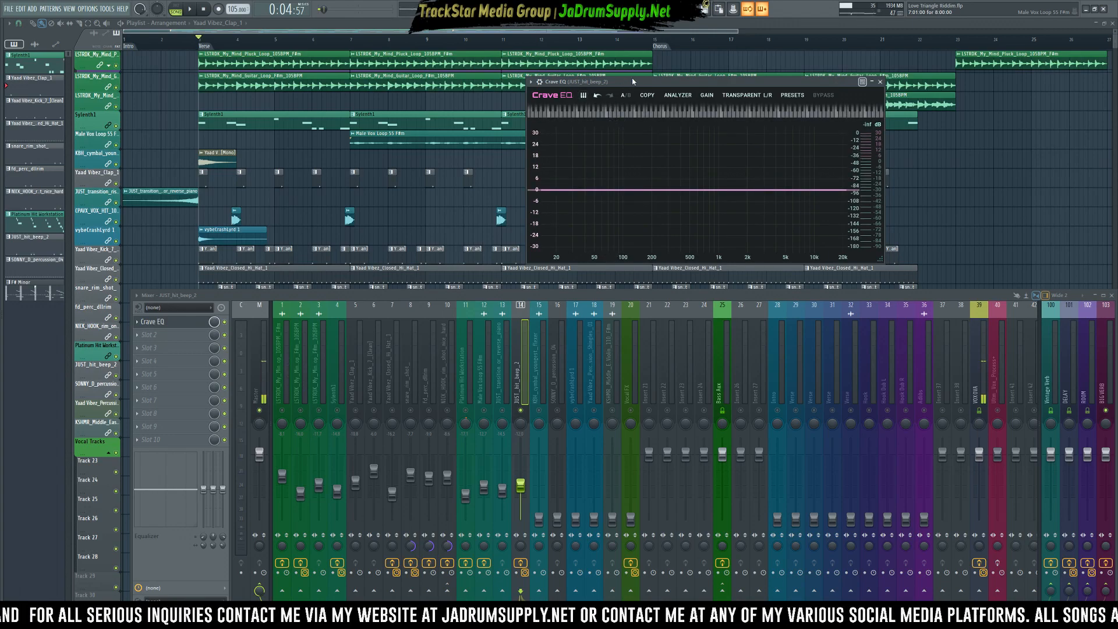
left_click_drag(633, 80, 608, 86)
key("space")
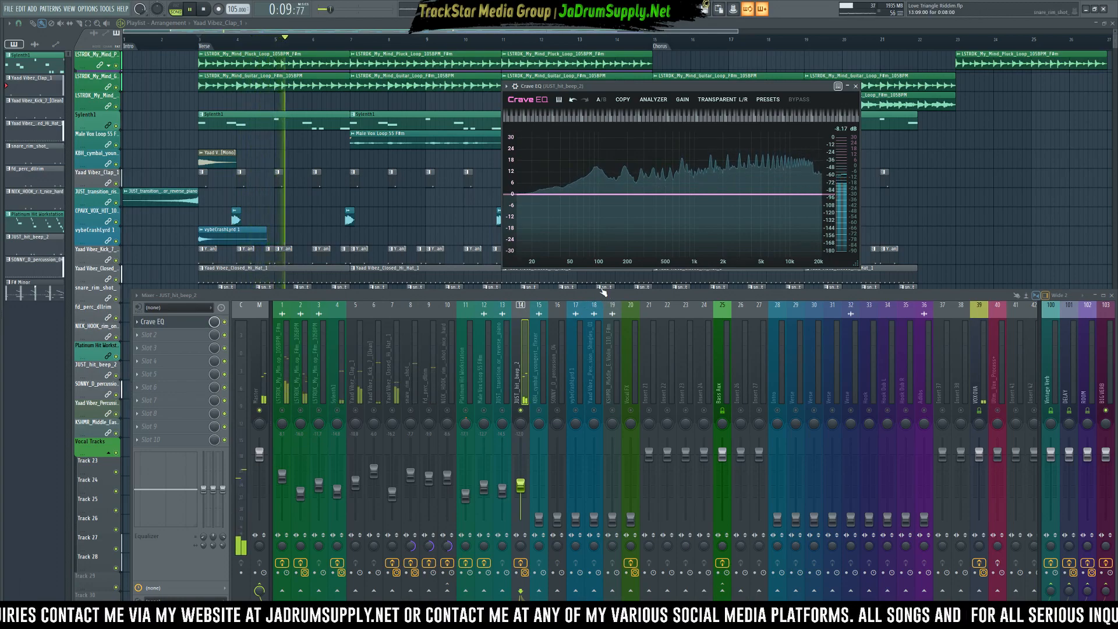
key("space")
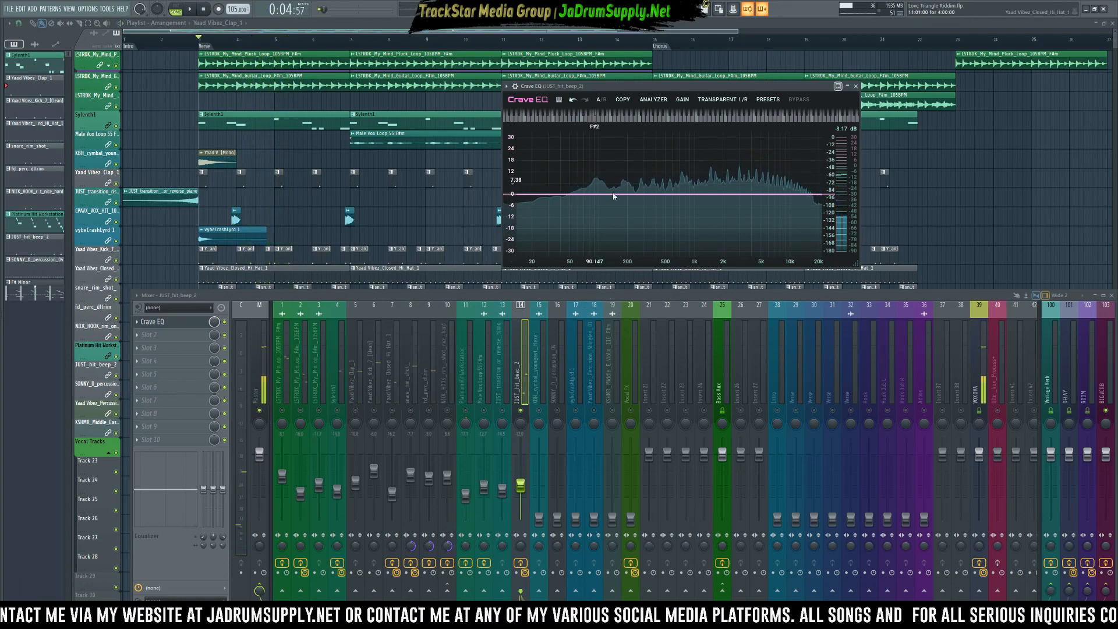
- Add a 48 dB/octave low cut at about 305 Hz with Q 0.088 to JUST_hit_beep_2 while playing the verse
left_click(508, 195)
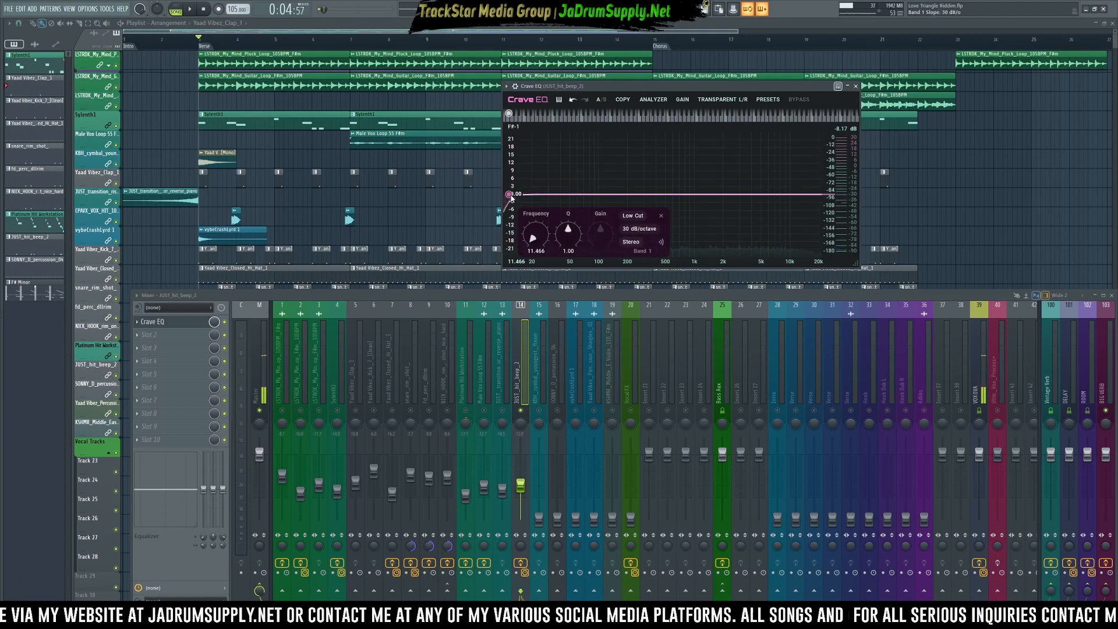
key("space")
left_click_drag(510, 195, 647, 250)
key("space")
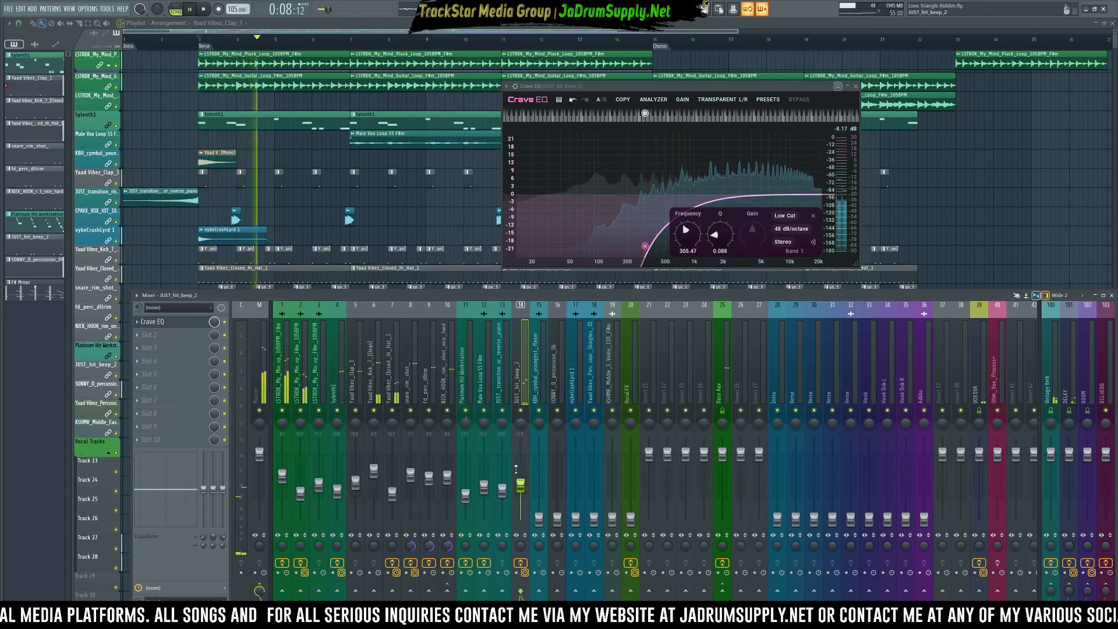
- Compare JUST_hit_beep_2 soloed and in the full mix from the verse start, and lower its fader
key("space")
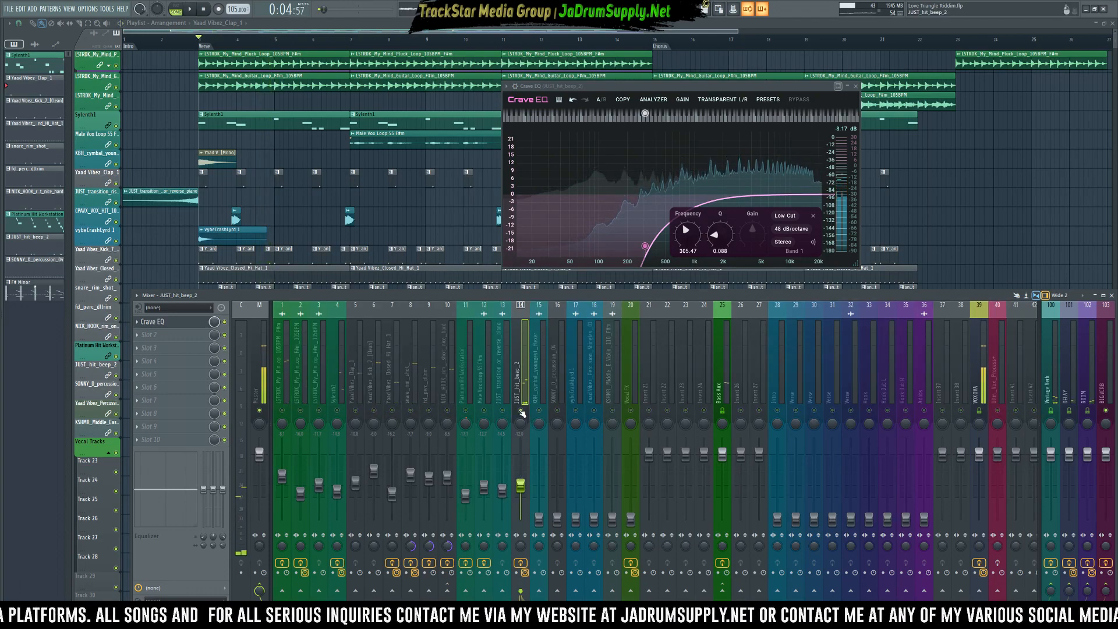
key("space")
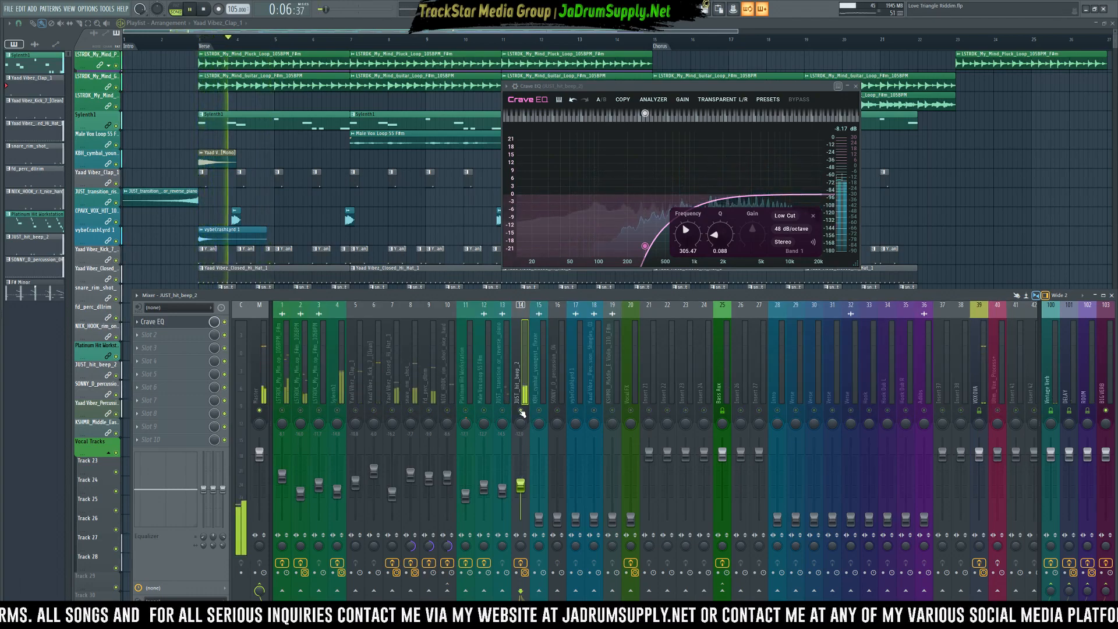
key("space")
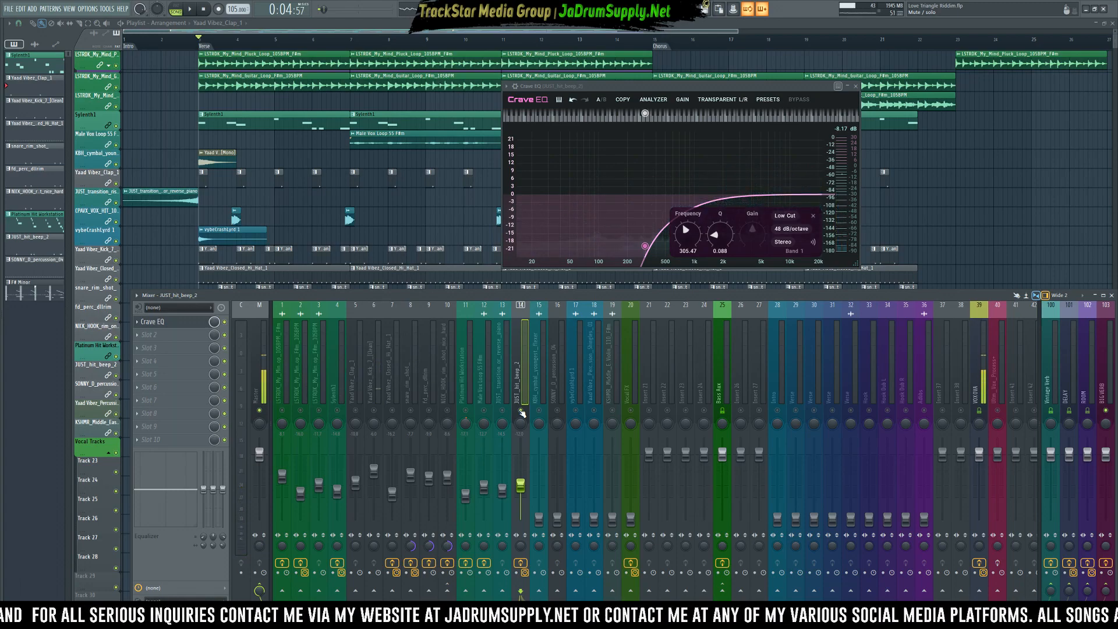
key("space")
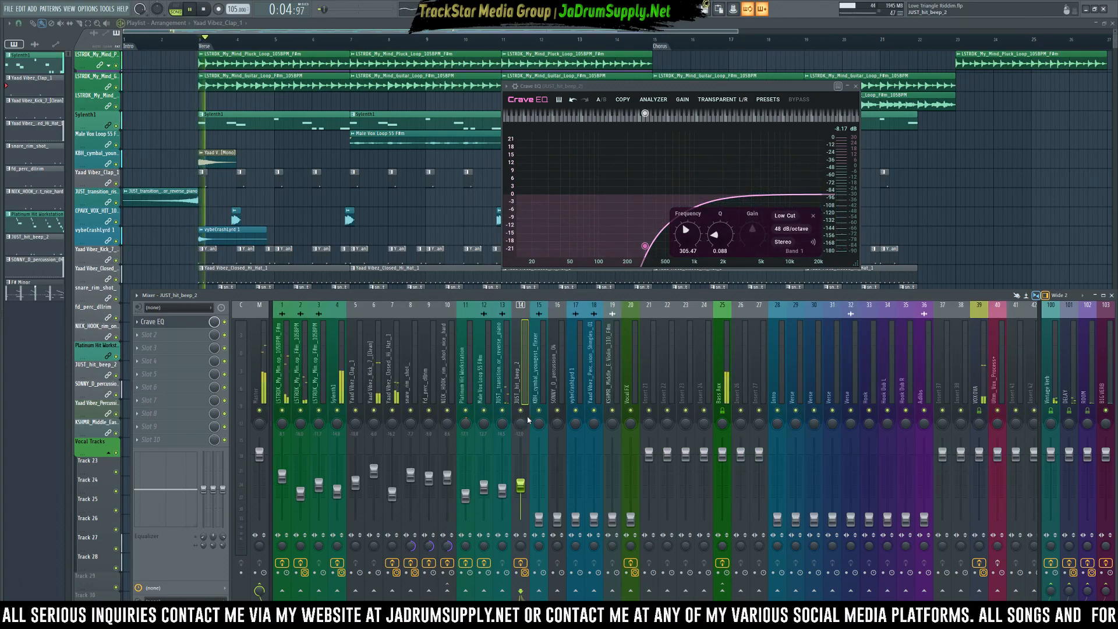
key("space")
key("space")
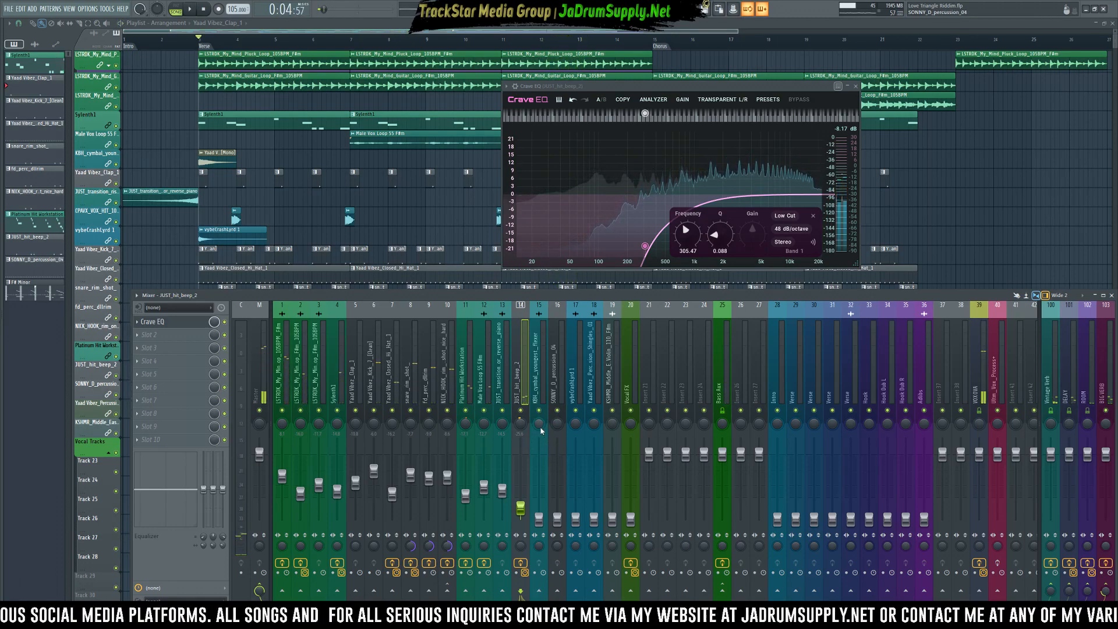
- Raise the KBH_cymbal fader to about -17.2 dB while repeatedly replaying the verse start
key("space")
left_click_drag(541, 523, 541, 500)
key("space")
key("space")
key("space")
key("space")
key("space")
key("space")
key("space")
key("space")
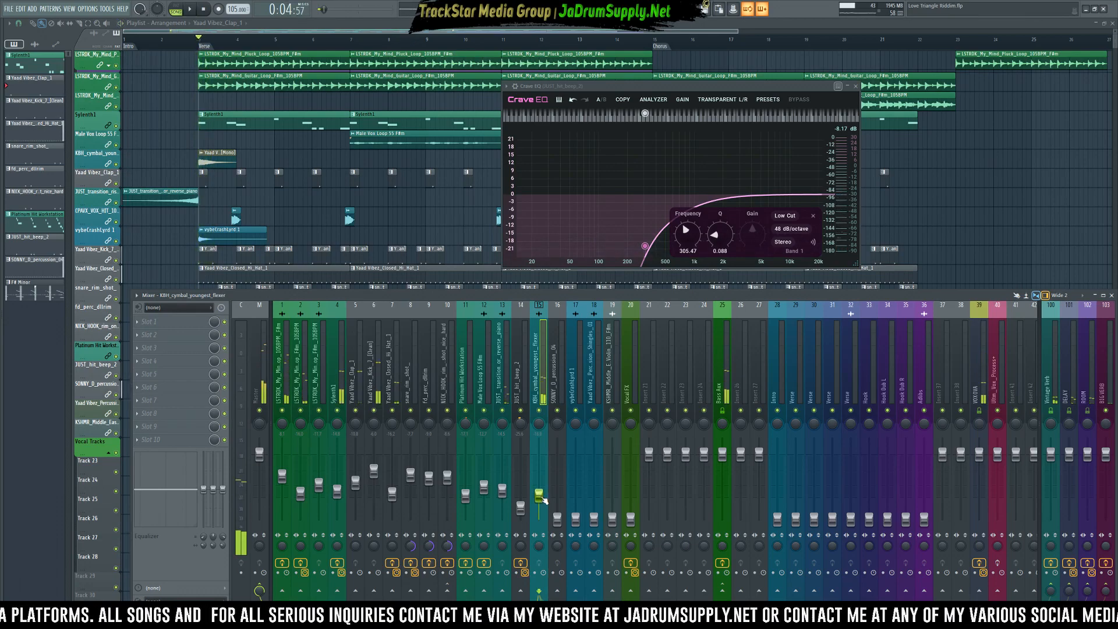
key("space")
key("space")
key("space")
key("space")
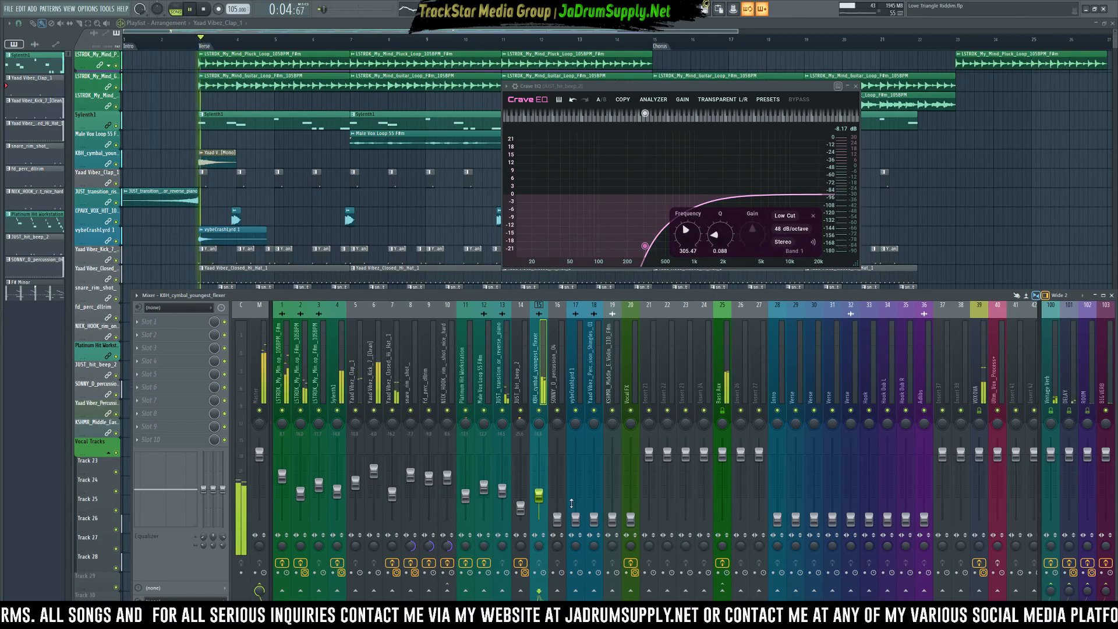
key("space")
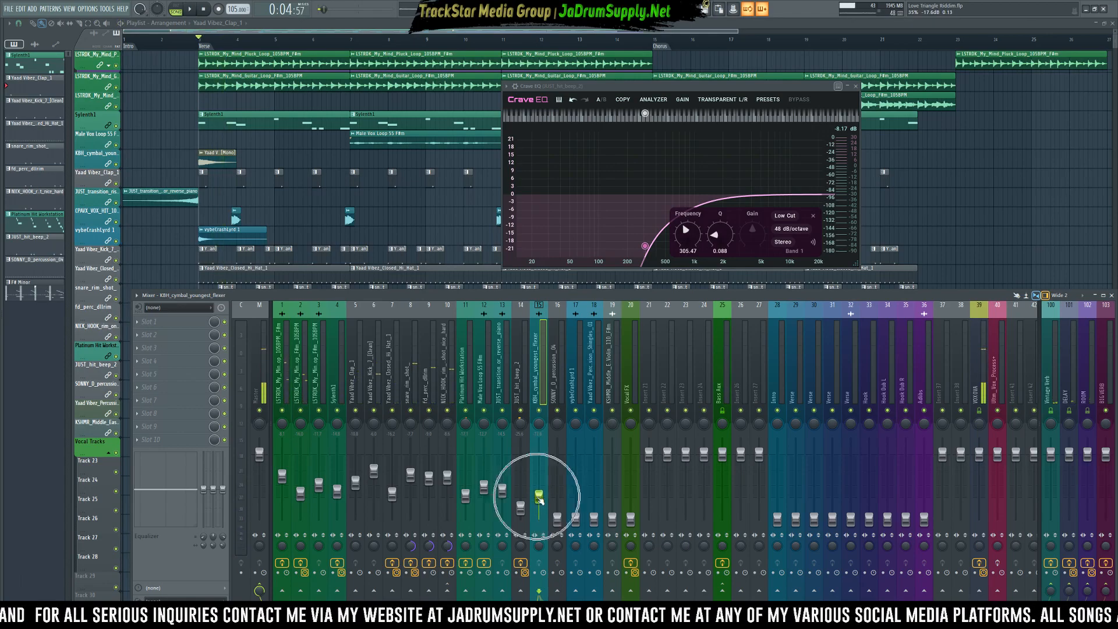
key("space")
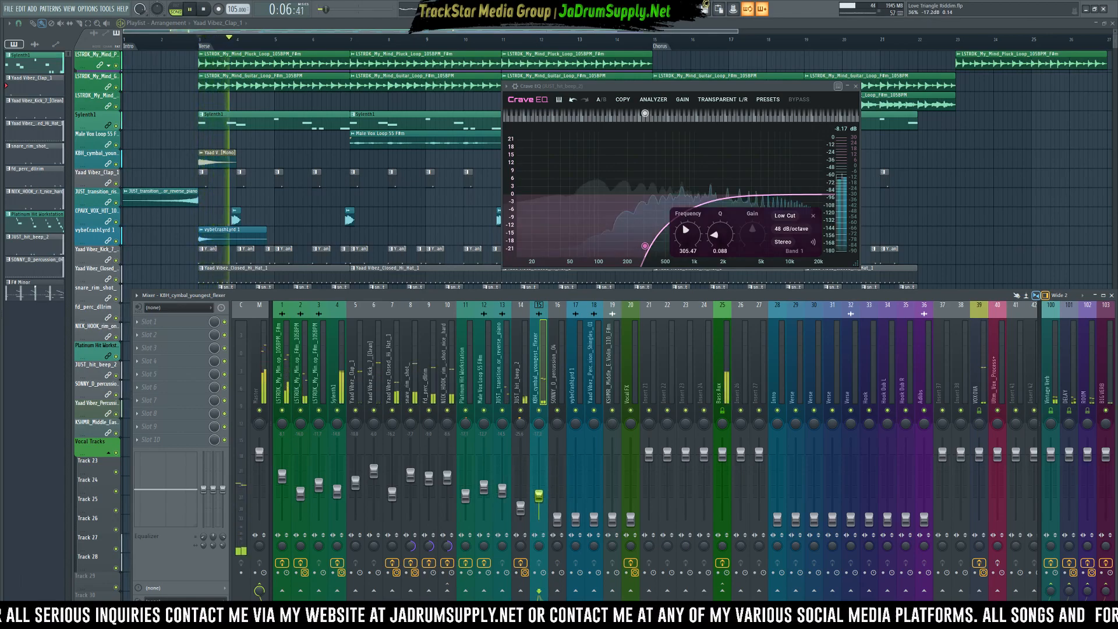
- Set the cymbal track's reverb send to about 27% while replaying the verse start
key("space")
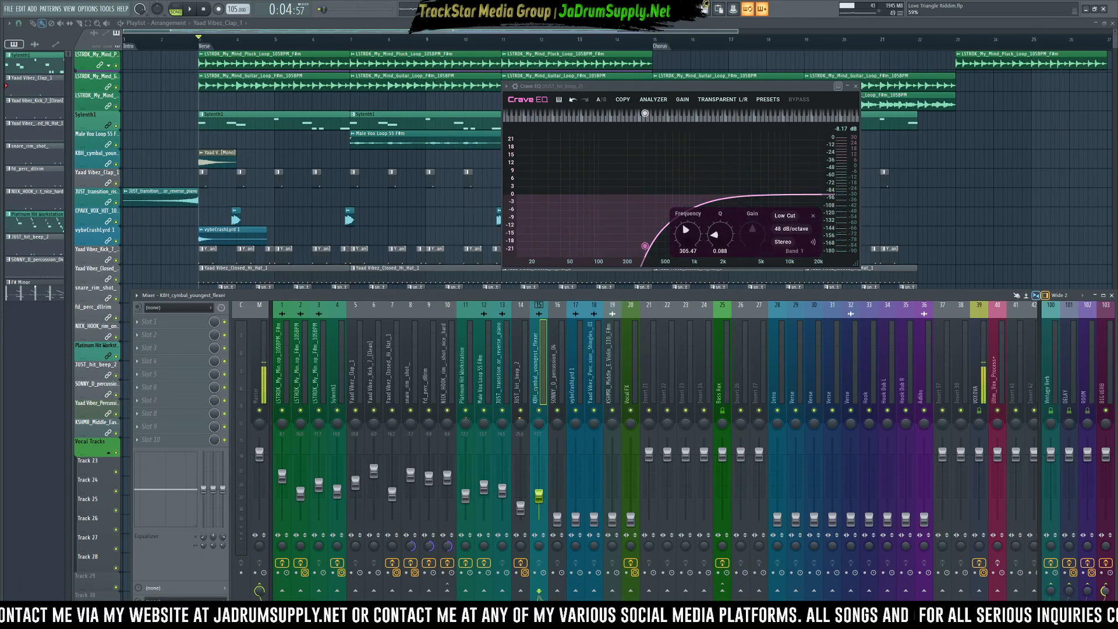
key("space")
key("space")
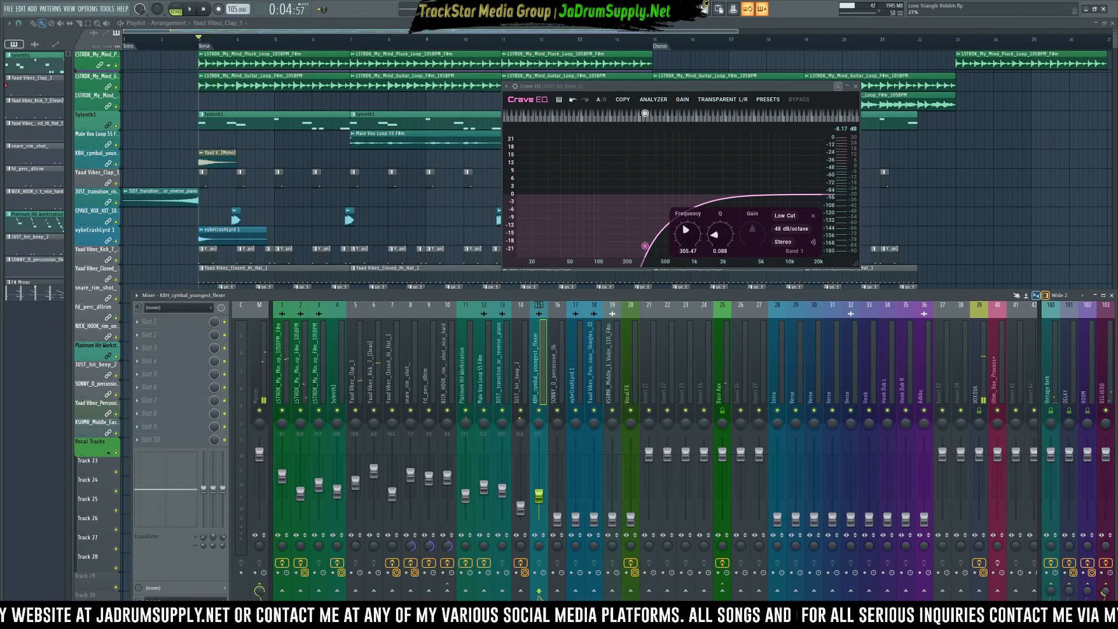
key("space")
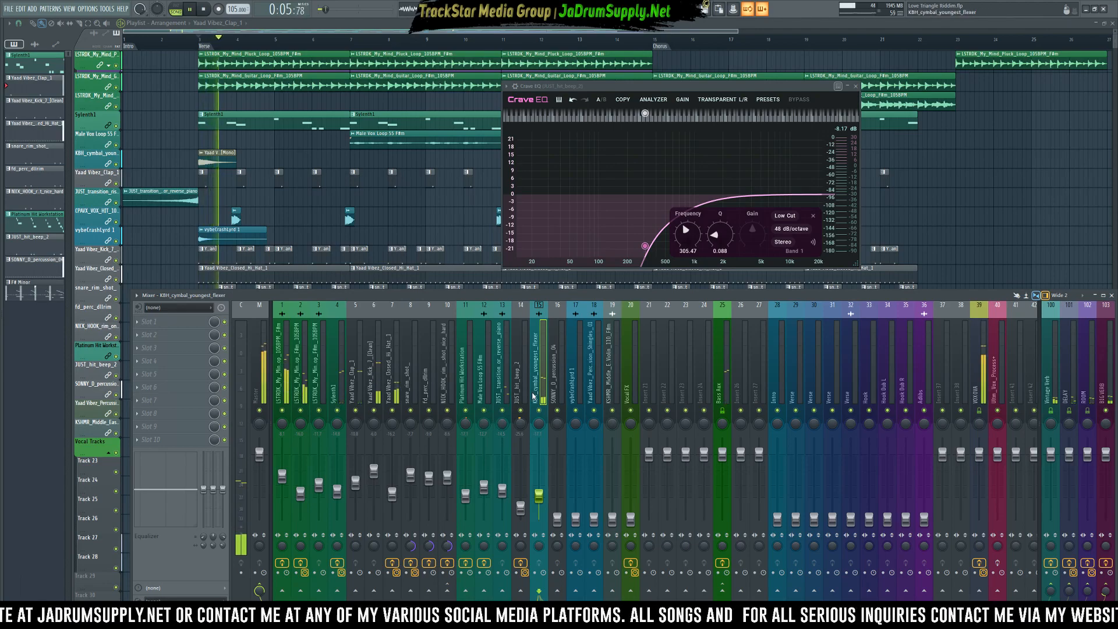
- Load the stereo FabFilter Pro-Q 3 in the cymbal track's first effect slot and move its window over the Crave EQ window
left_click(166, 322)
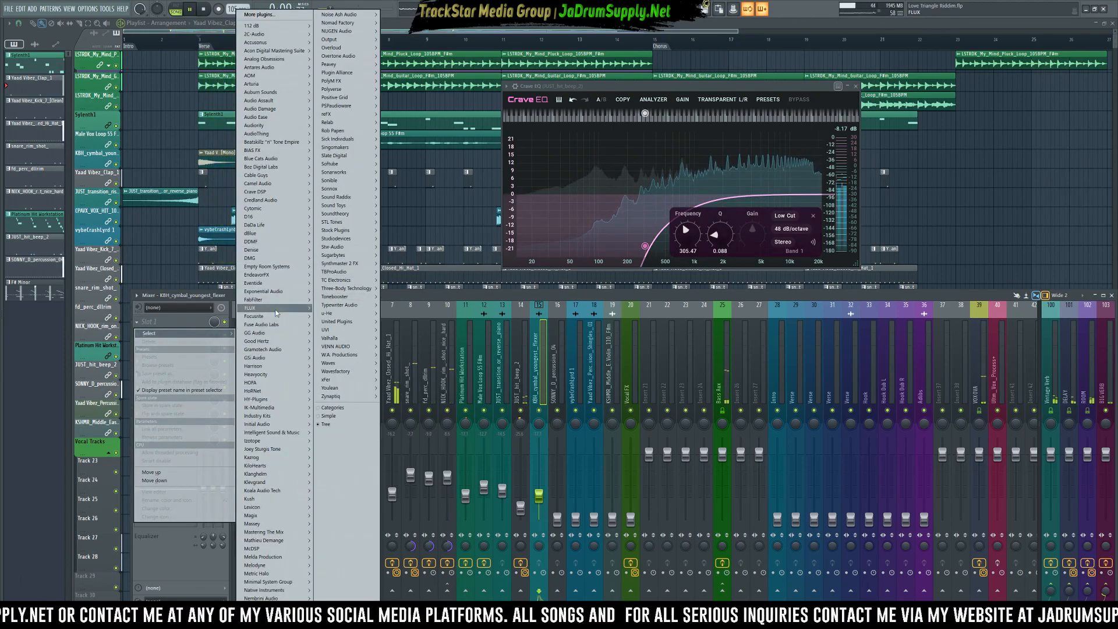
mouse_move(291, 300)
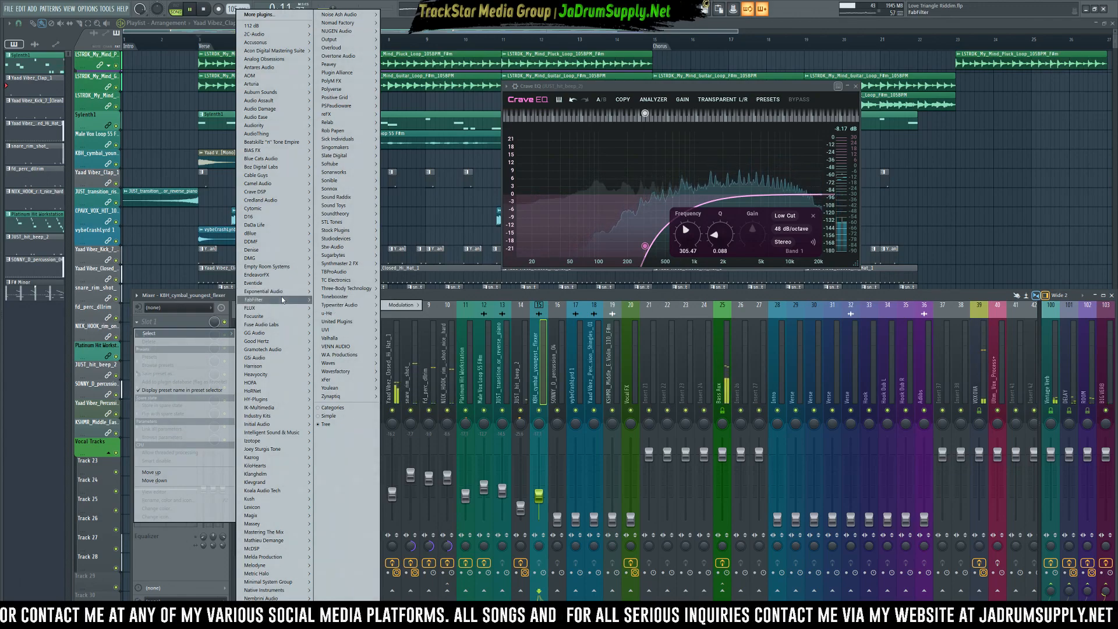
mouse_move(336, 310)
mouse_move(360, 324)
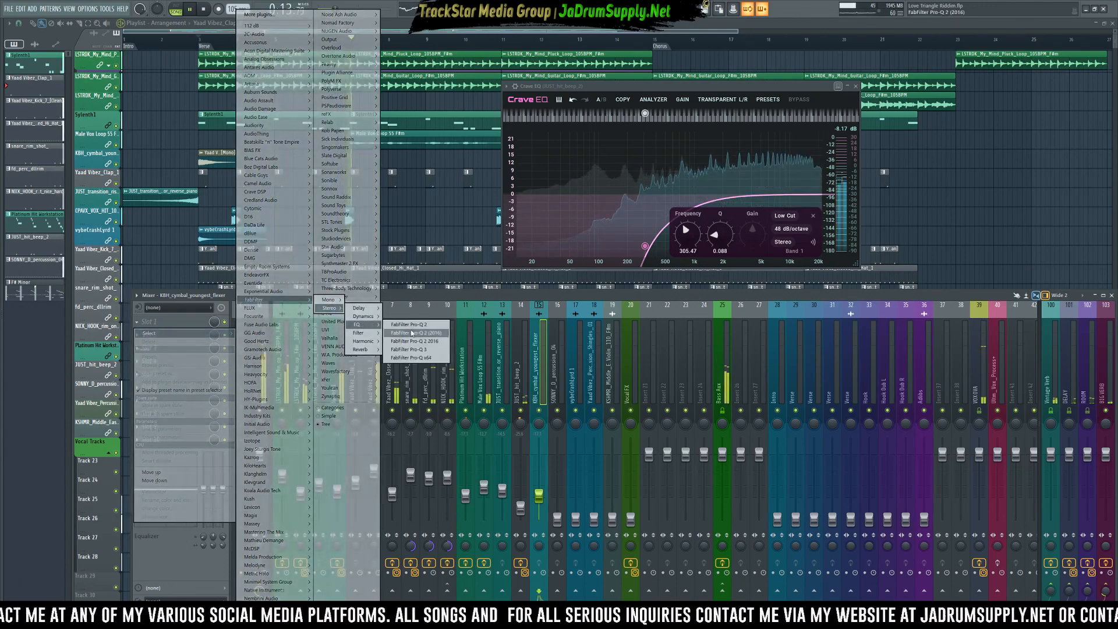
left_click(424, 350)
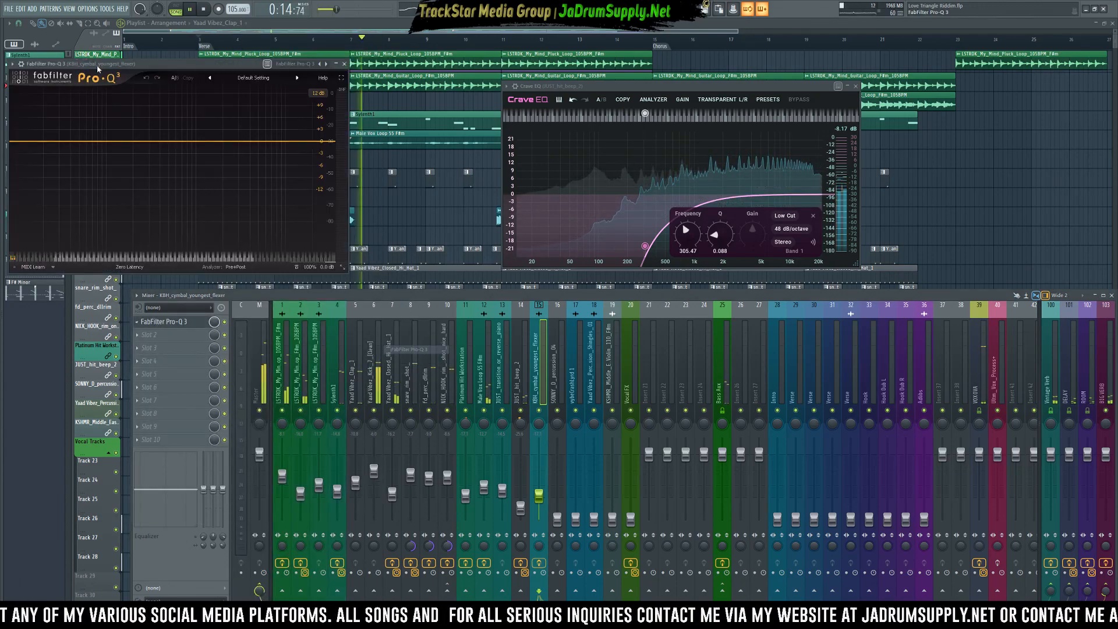
left_click_drag(105, 64, 621, 59)
- Add a low cut at about 354 Hz and a bell band near 8.5 kHz to the cymbal's EQ
left_click_drag(529, 137, 674, 142)
key("space")
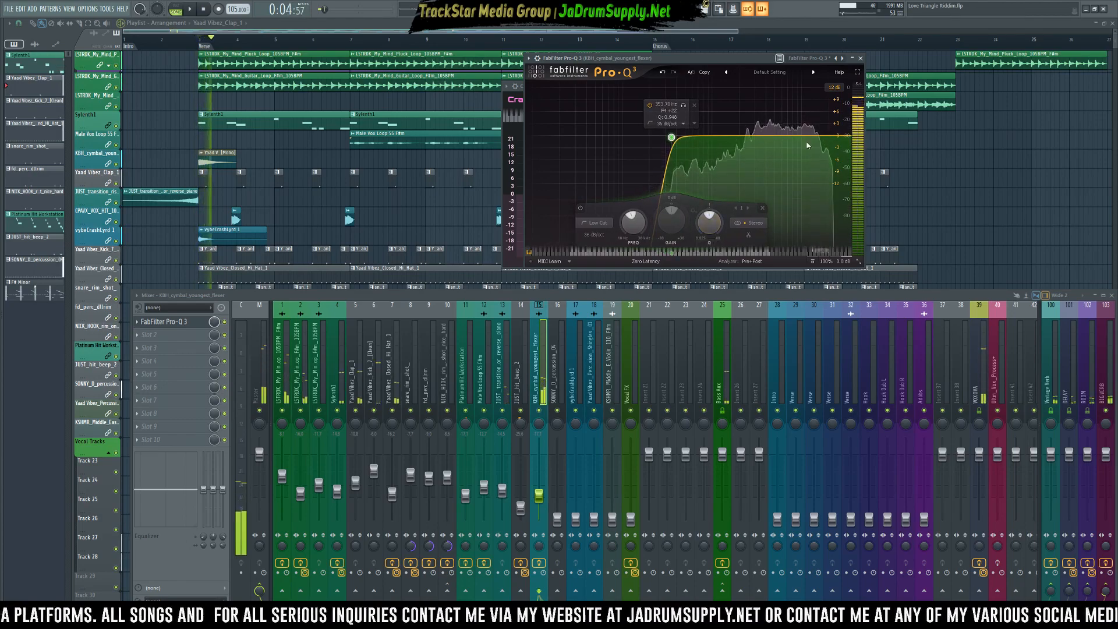
left_click(792, 136)
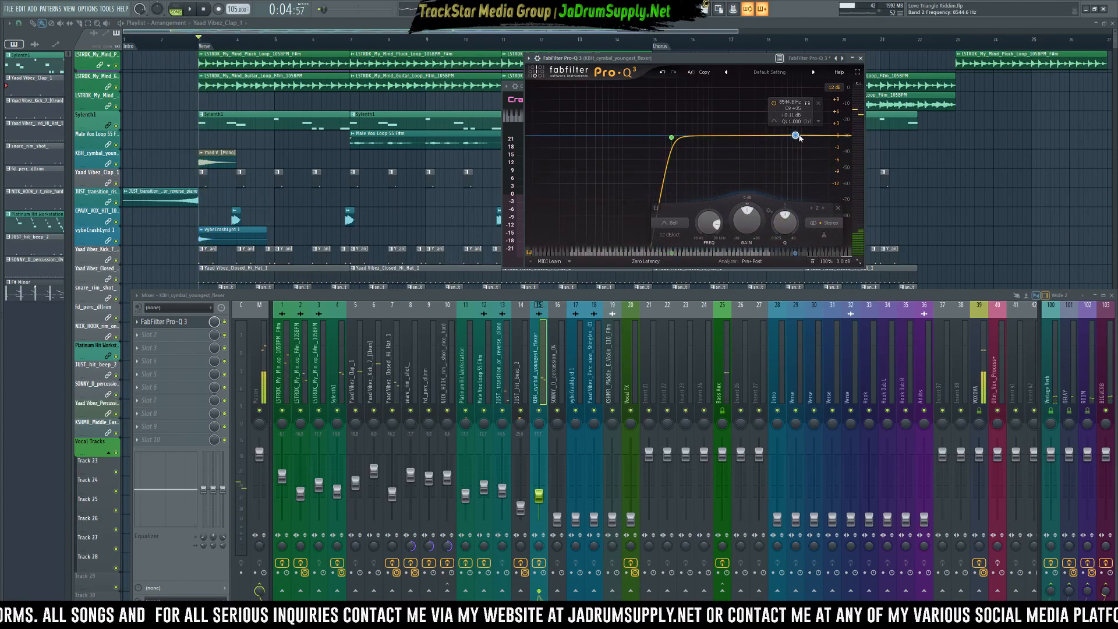
- Lower the cymbal fader to about -18.3 dB while replaying the verse start
key("space")
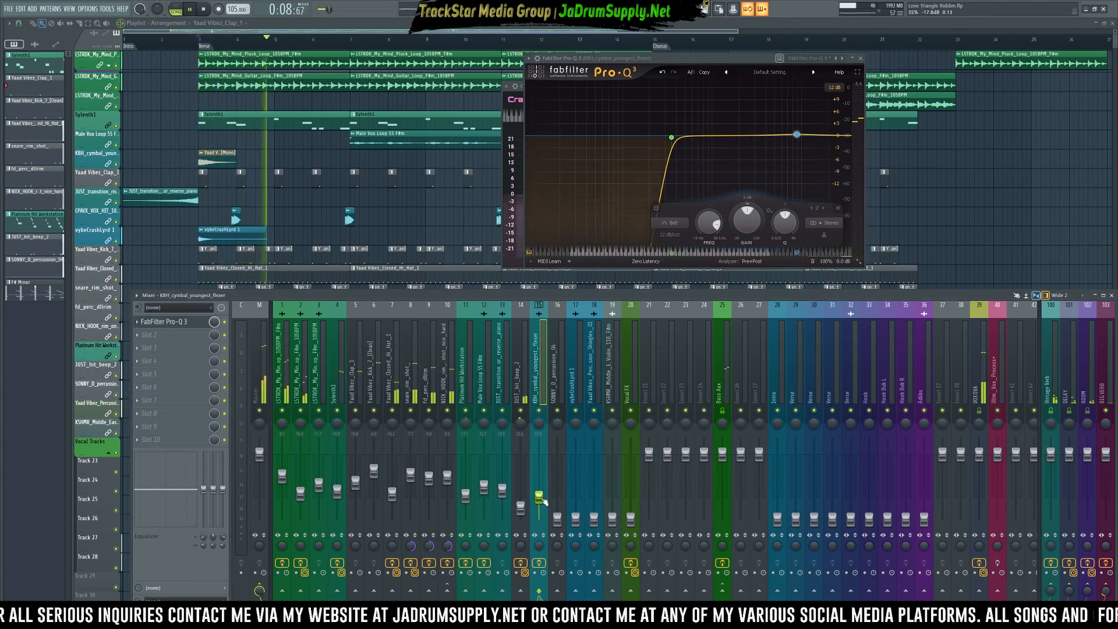
key("space")
key("space")
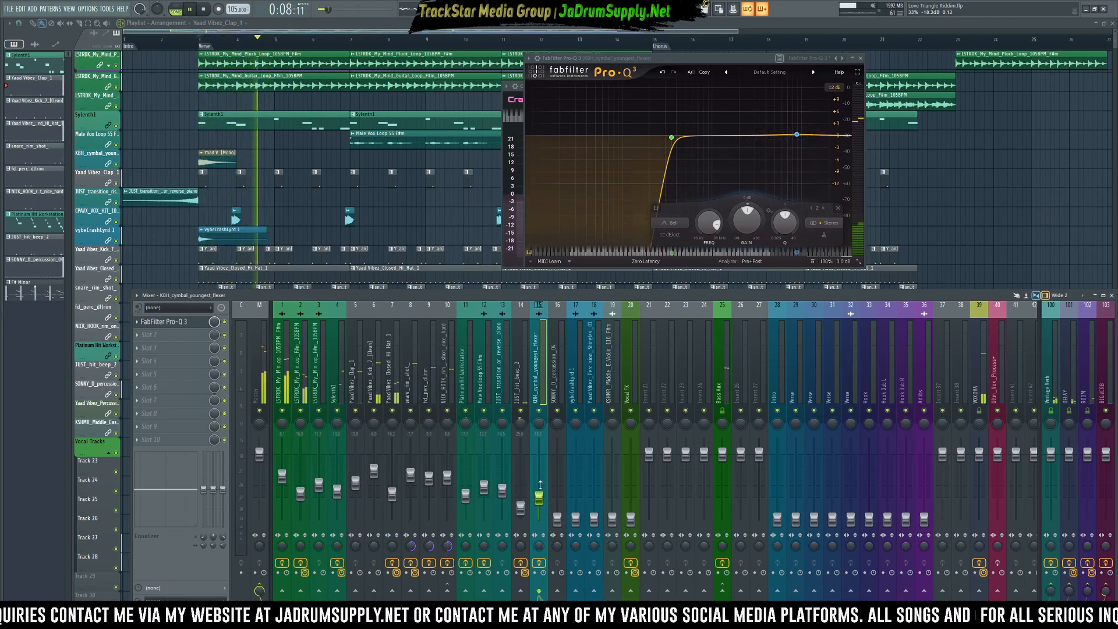
key("space")
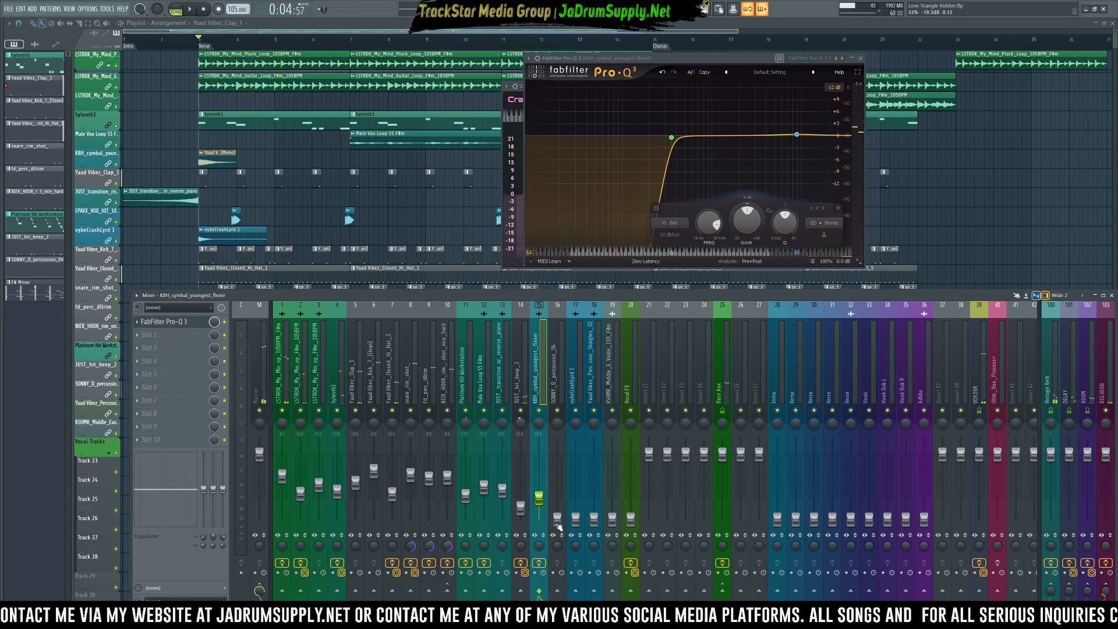
- Raise the SONNY_D_percussion_04 fader and audition the track soloed from the verse start
scroll(427, 215, "down", 3)
left_click_drag(559, 519, 557, 462)
key("space")
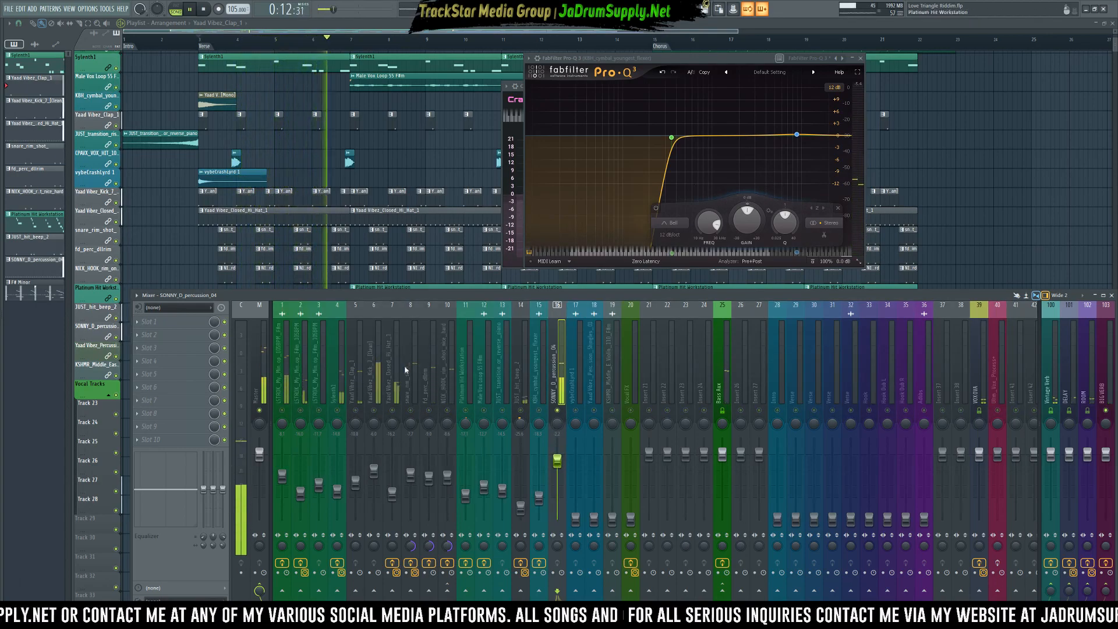
- Load WaveShell1-VST 10.0 in the first effect slot of SONNY_D_percussion_04 and move its window over the EQ
left_click(174, 321)
mouse_move(274, 333)
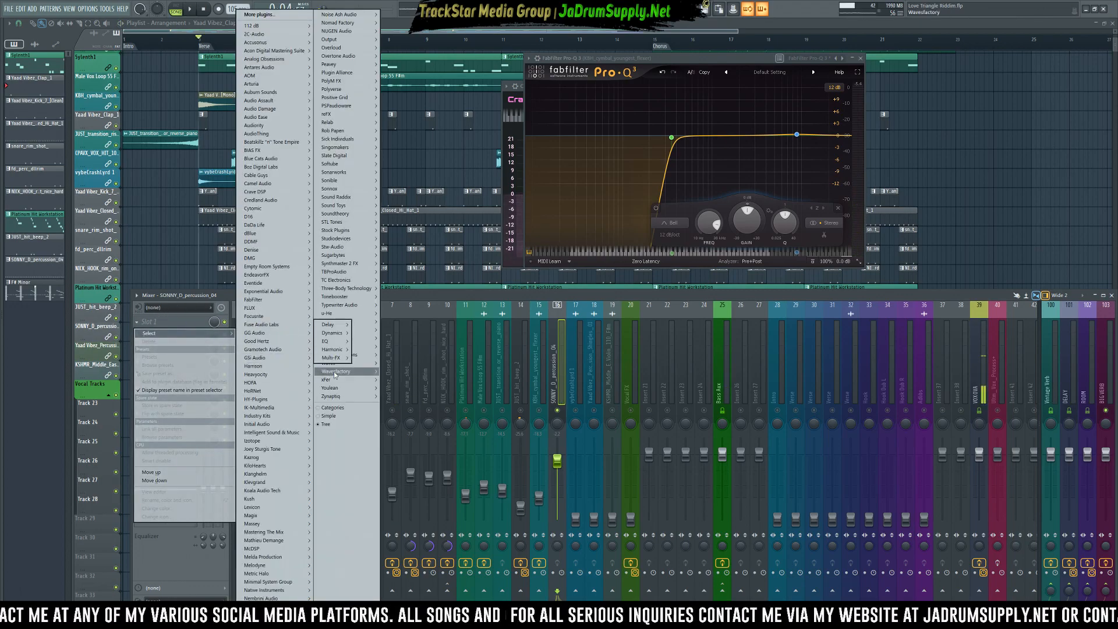
mouse_move(358, 363)
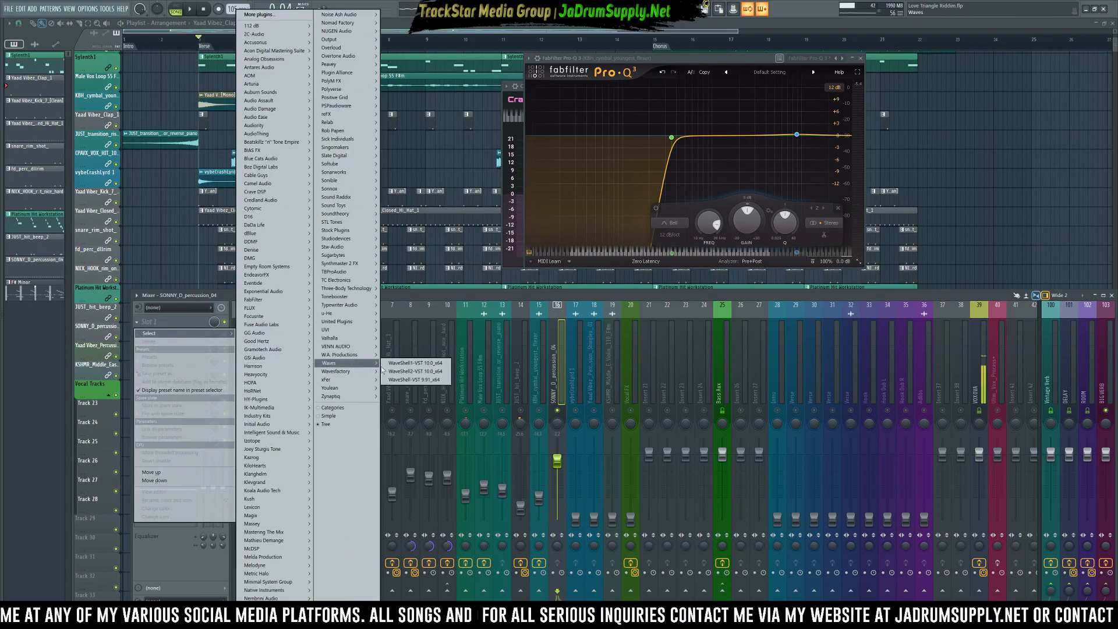
left_click(415, 364)
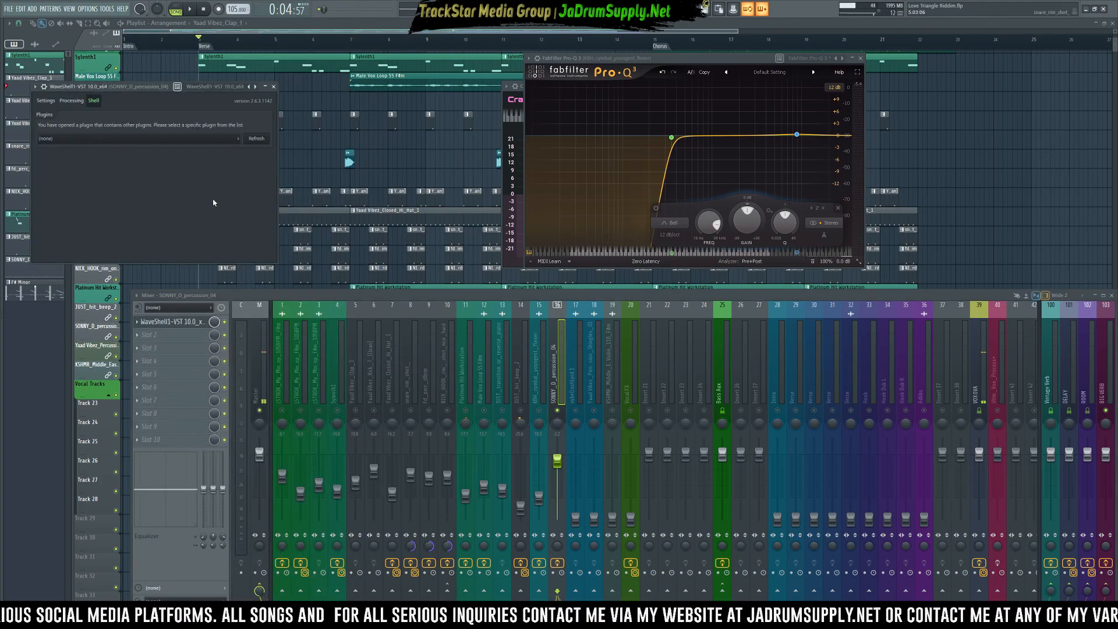
left_click_drag(156, 91, 681, 72)
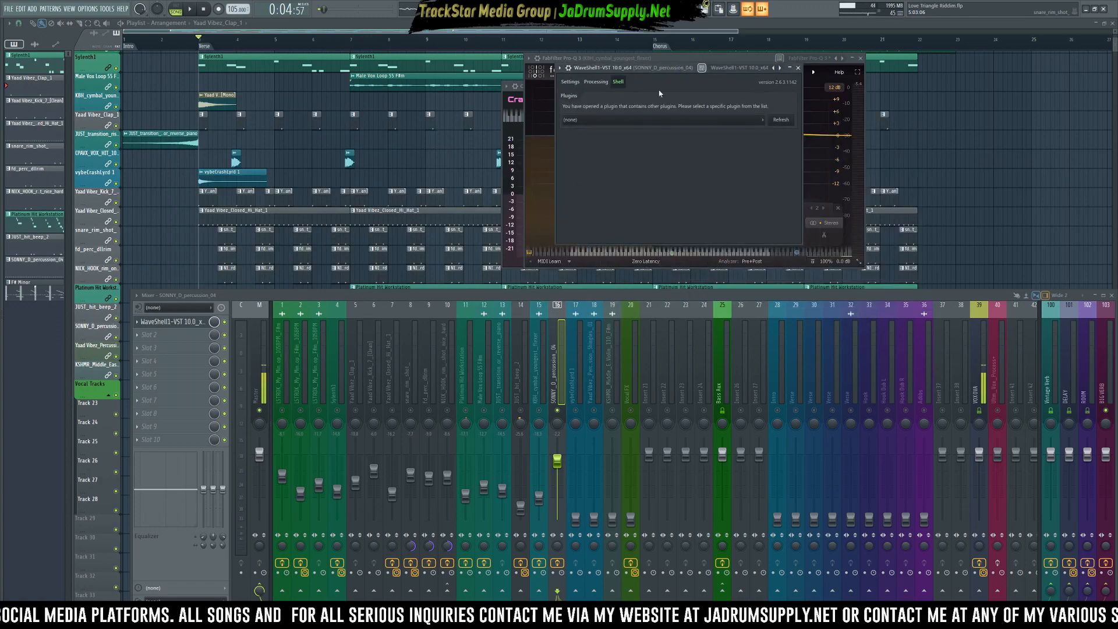
- Choose the CLA-76 Stereo compressor in the shell, set its attack to about 5.5, and audition the soloed percussion
left_click(638, 120)
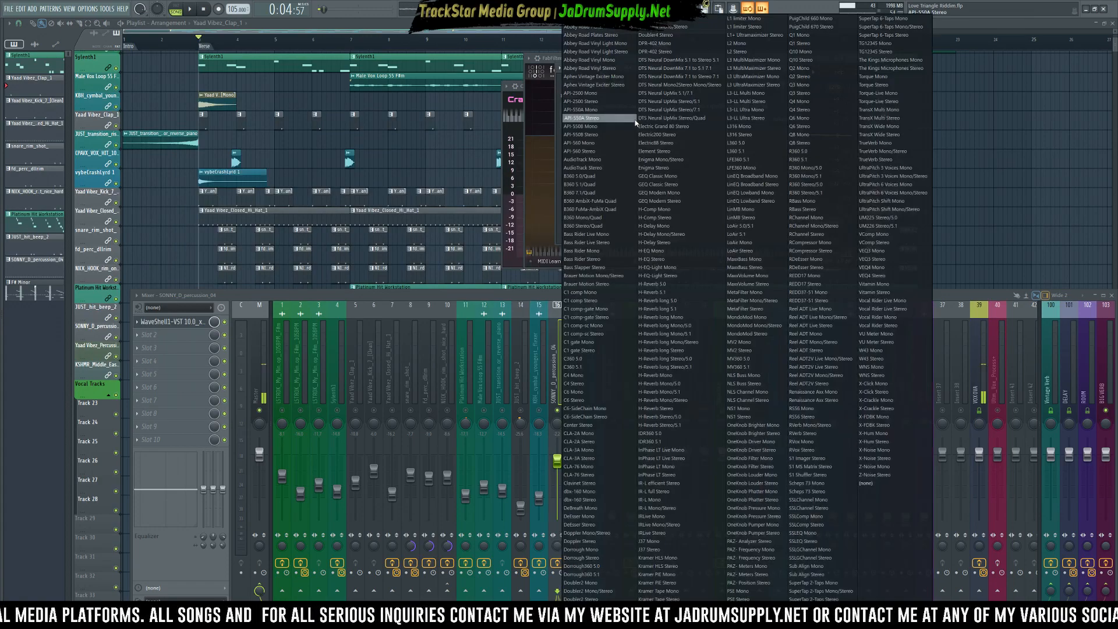
left_click(590, 476)
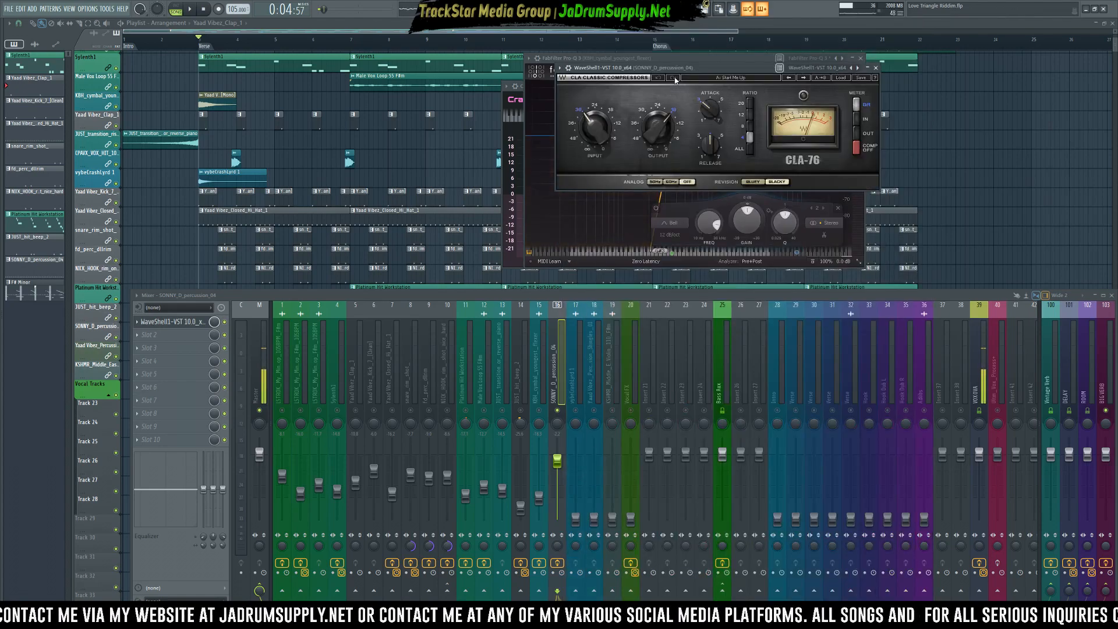
left_click_drag(695, 72, 602, 150)
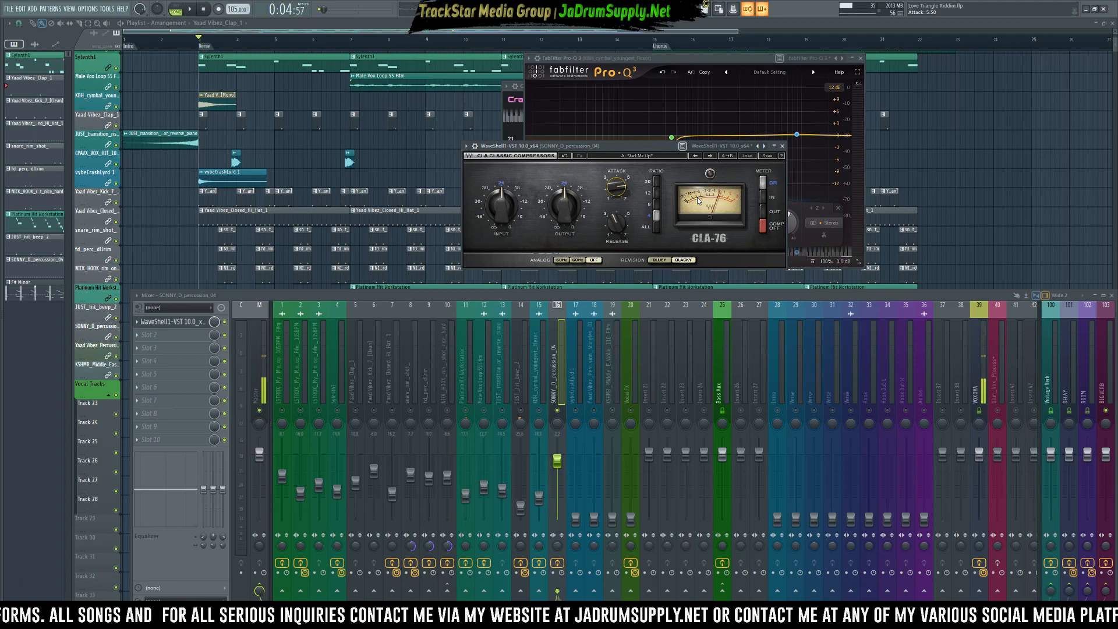
key("space")
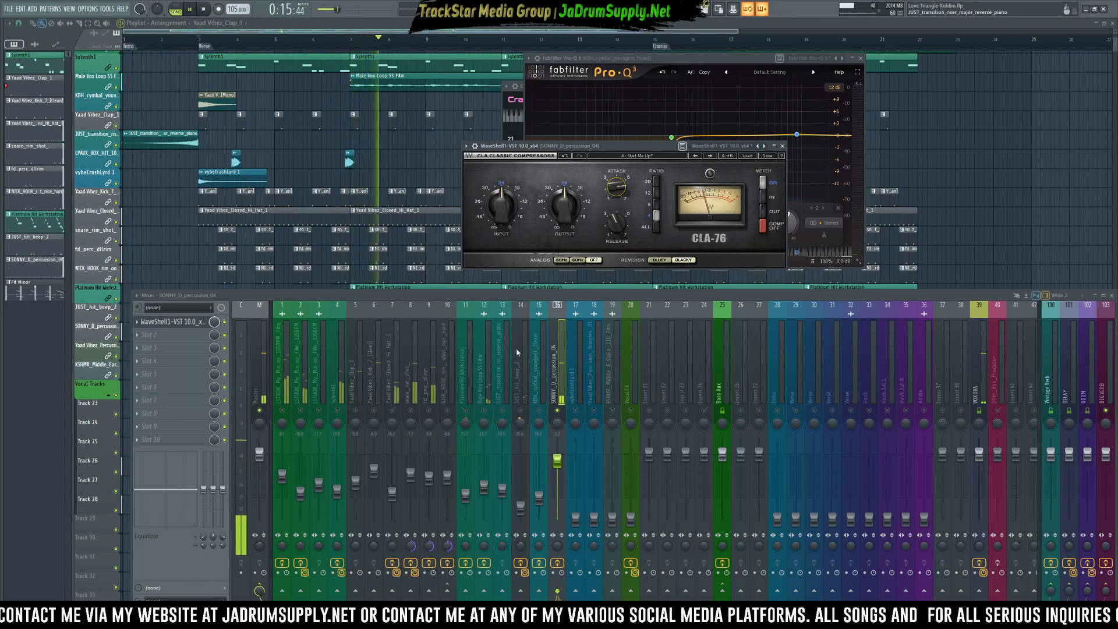
- Load Soundtoys Tremolator in the second effect slot of SONNY_D_percussion_04, move its window below the compressor, and choose the FastRotoSloDown preset
left_click(169, 334)
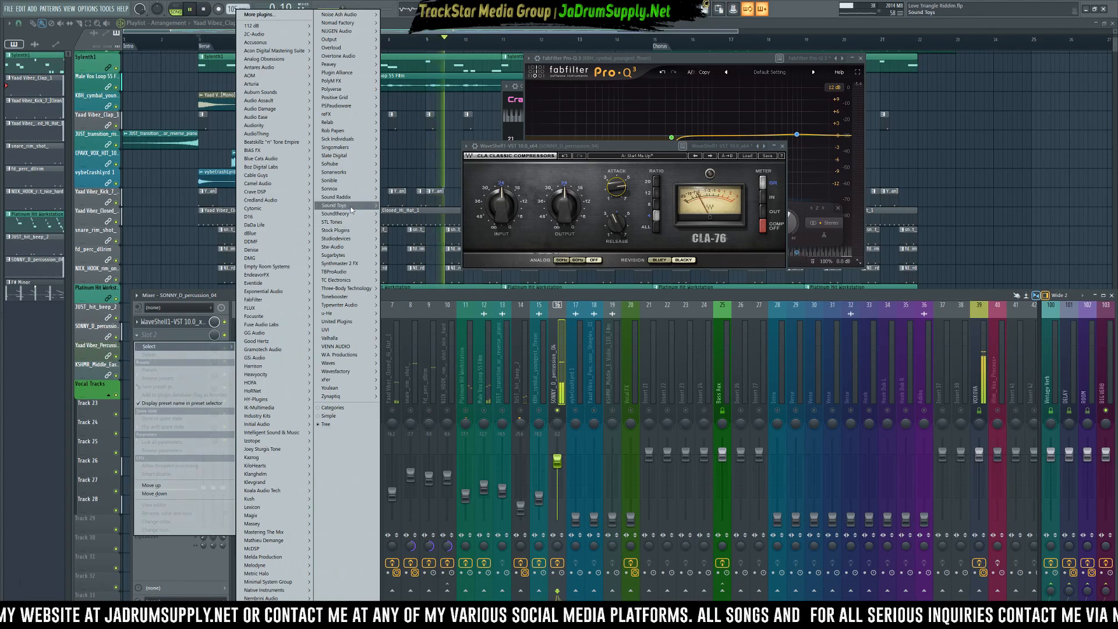
mouse_move(349, 204)
mouse_move(414, 251)
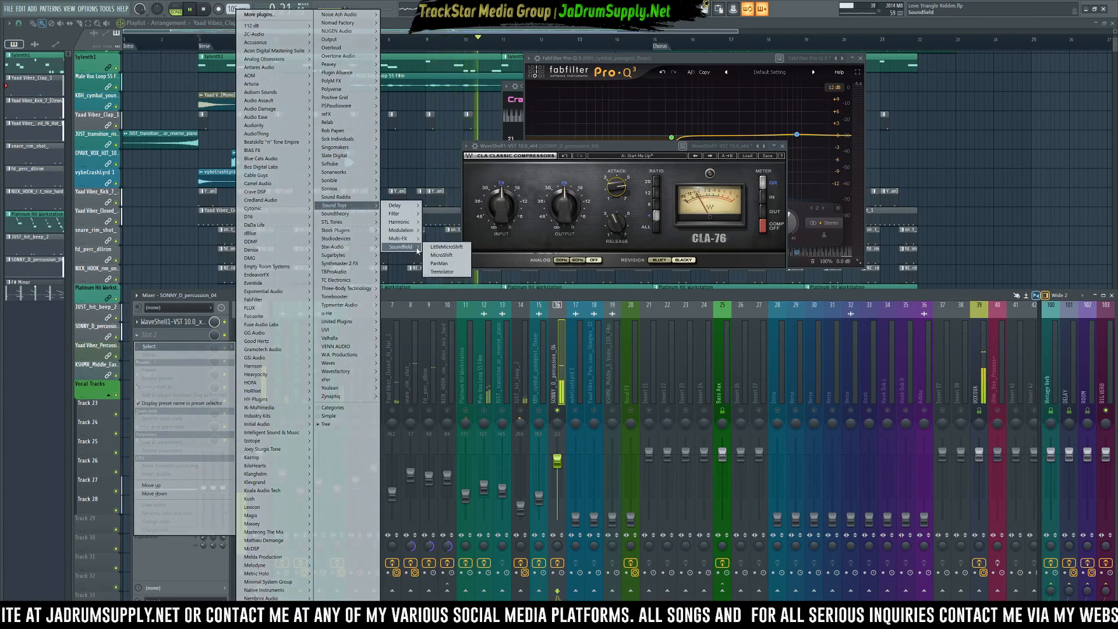
left_click(449, 273)
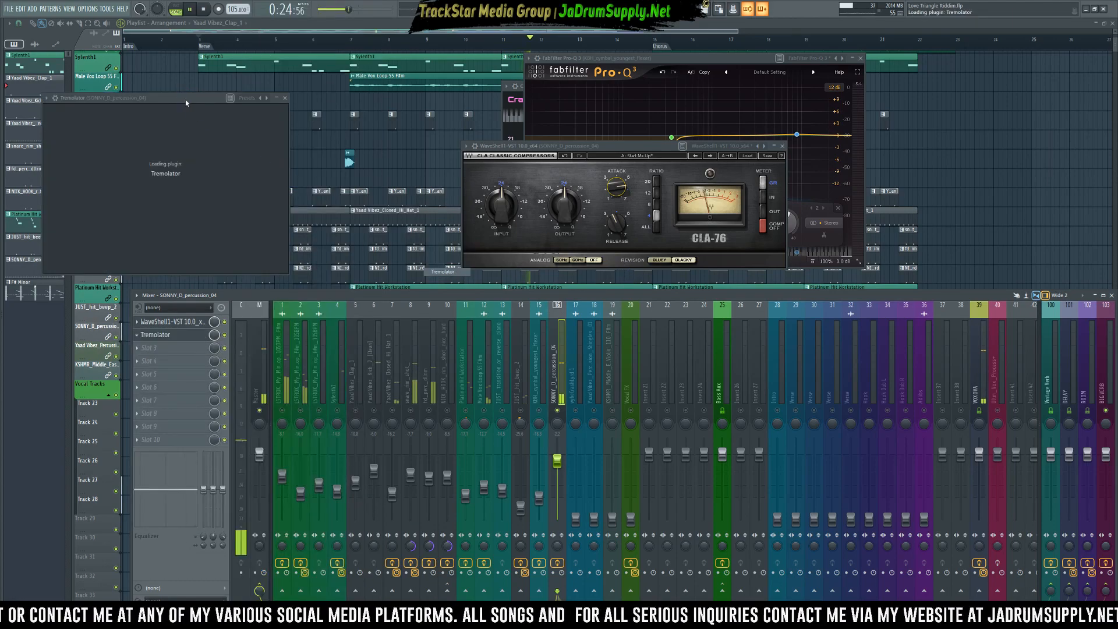
left_click_drag(185, 103, 562, 294)
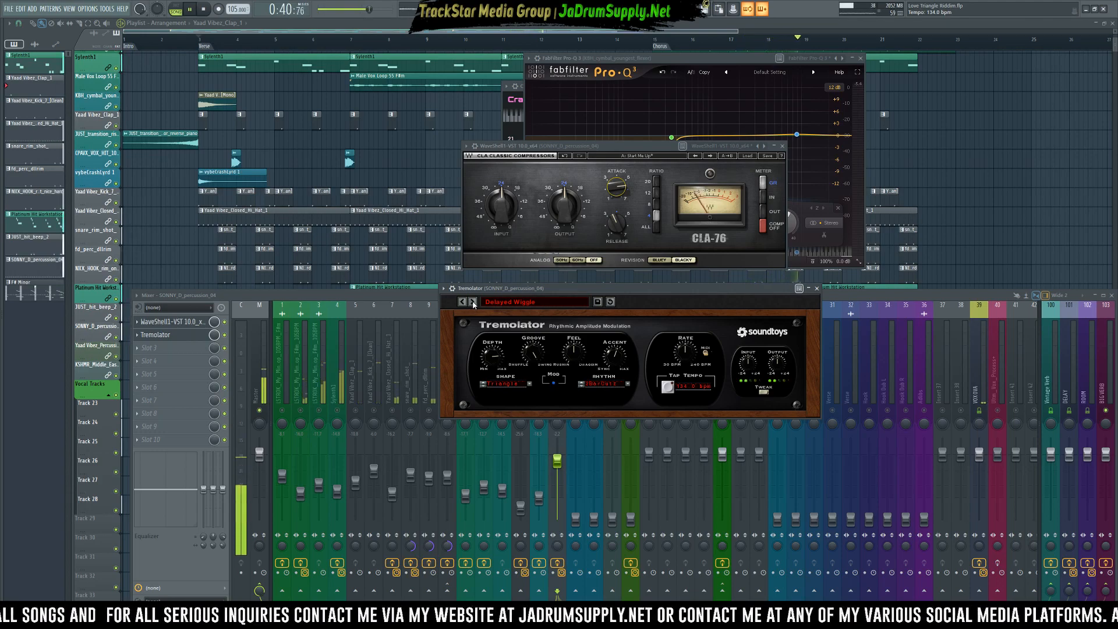
left_click(472, 302)
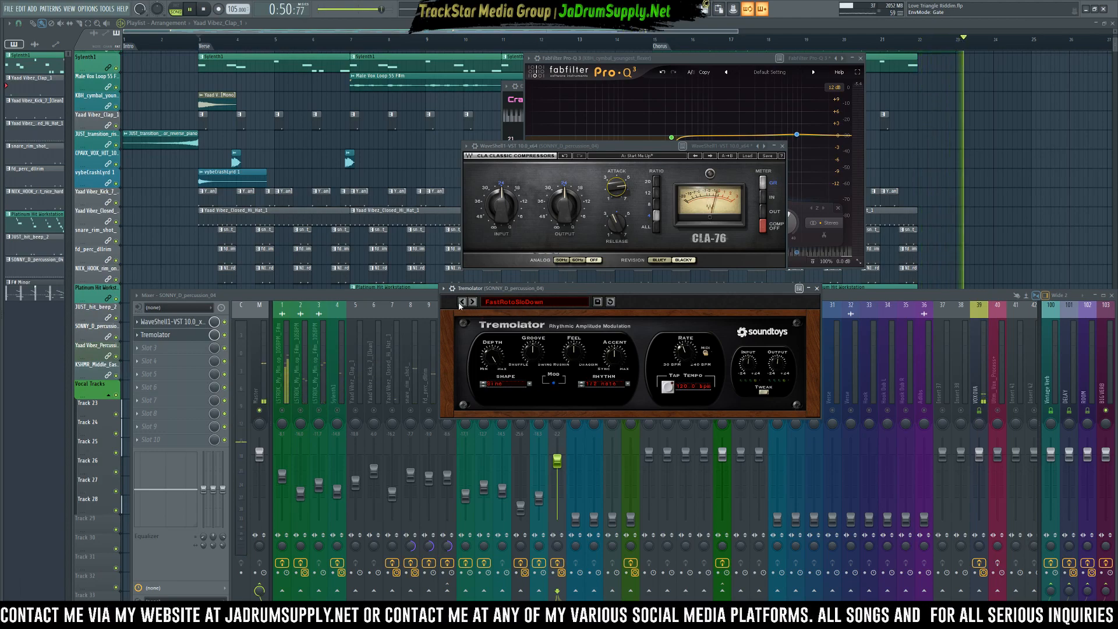
- Replay the percussion from the verse start in the full mix and set the Tremolator depth to about 0.54
left_click(564, 416)
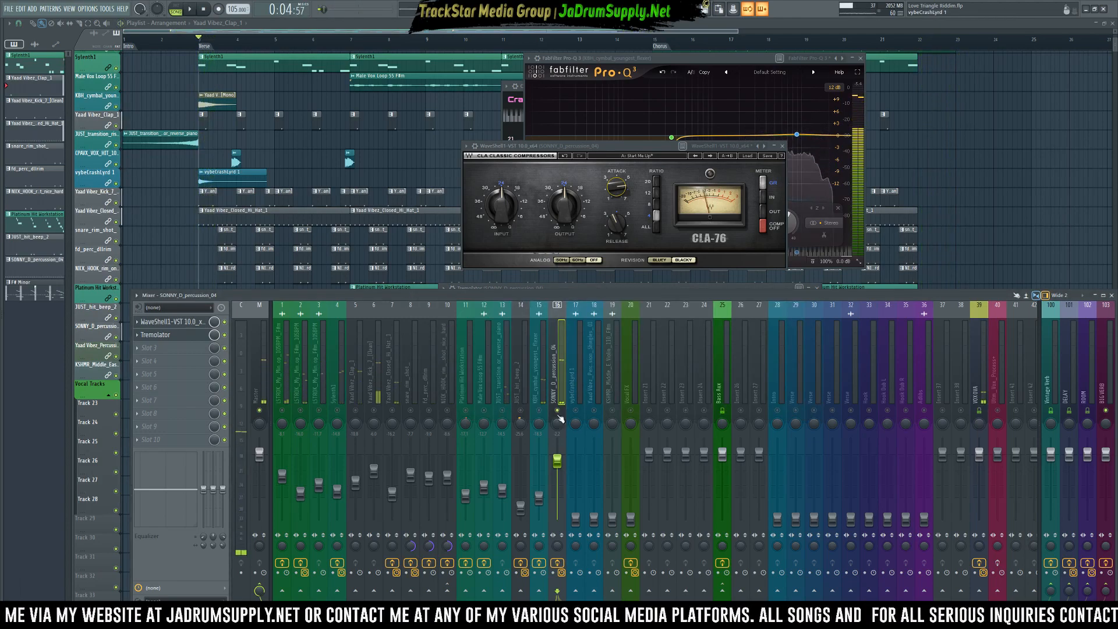
key("space")
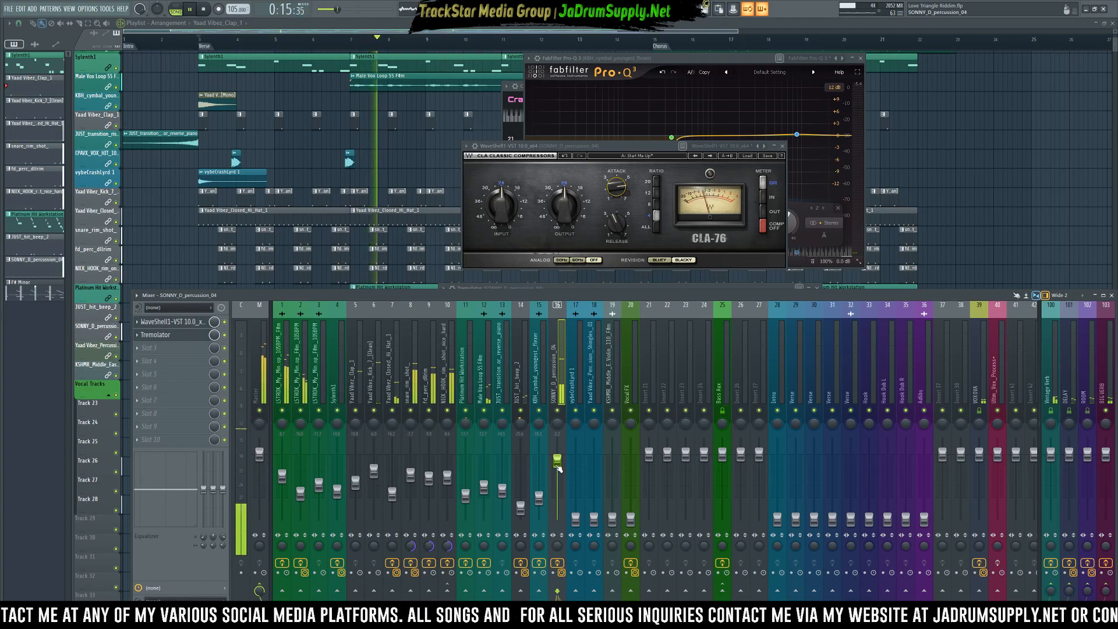
left_click(196, 334)
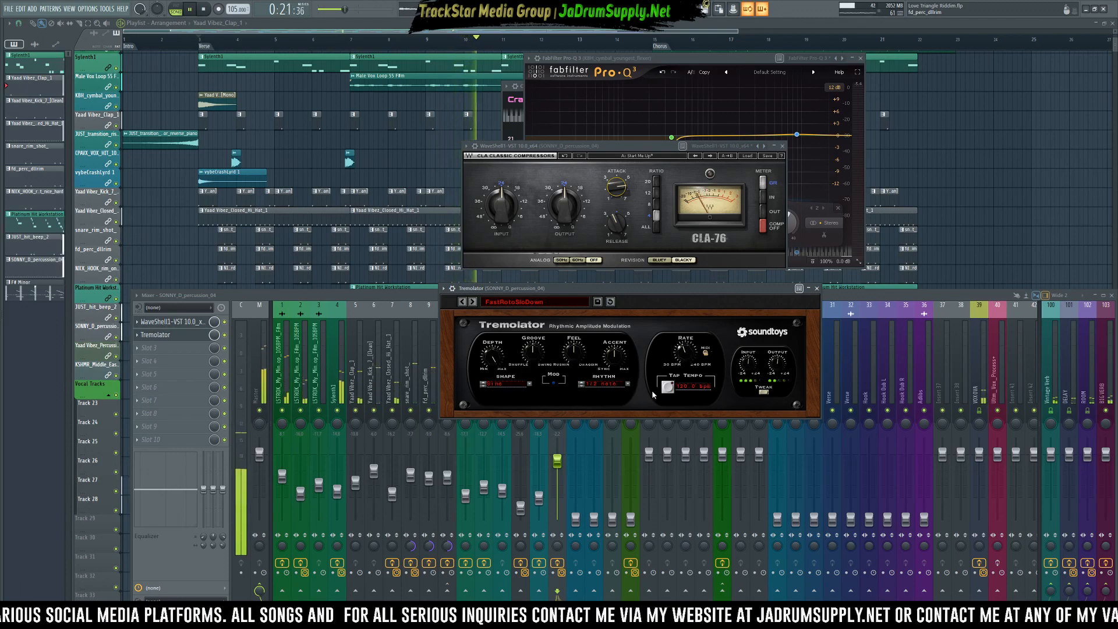
left_click_drag(488, 356, 498, 387)
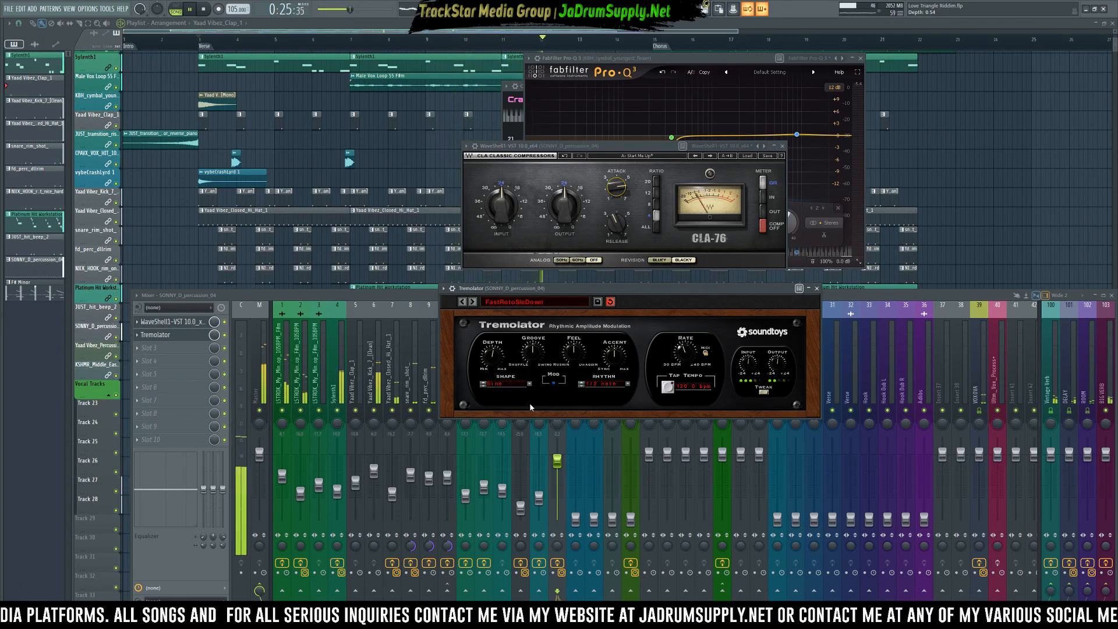
left_click_drag(668, 304, 662, 296)
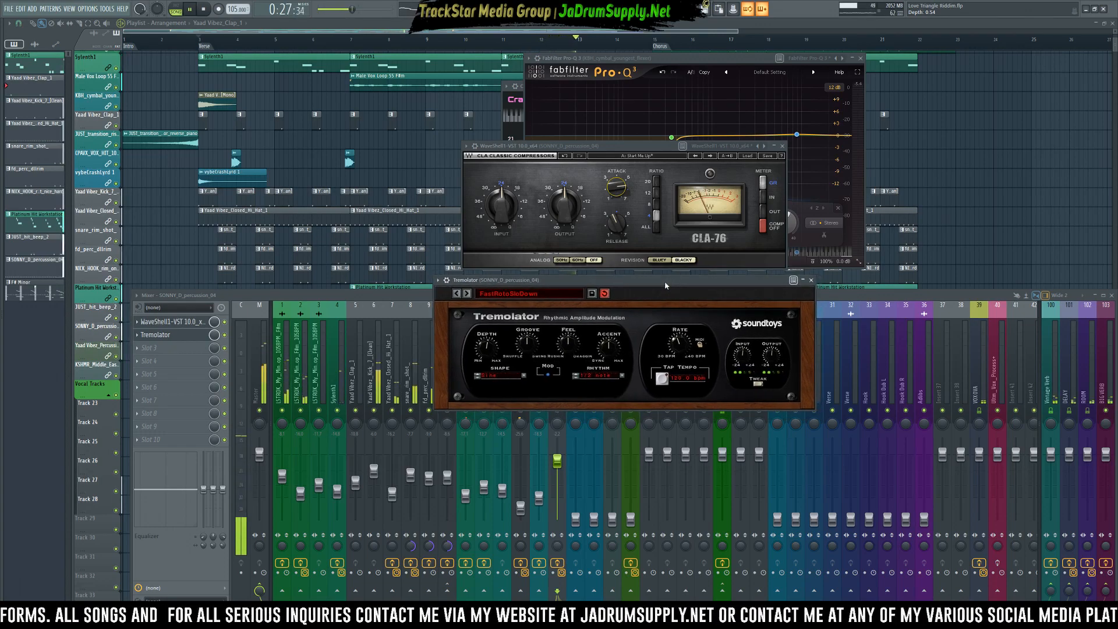
- Lower the SONNY_D_percussion_04 fader to about -14.4 dB while listening to the full mix
left_click(396, 401)
left_click(554, 439)
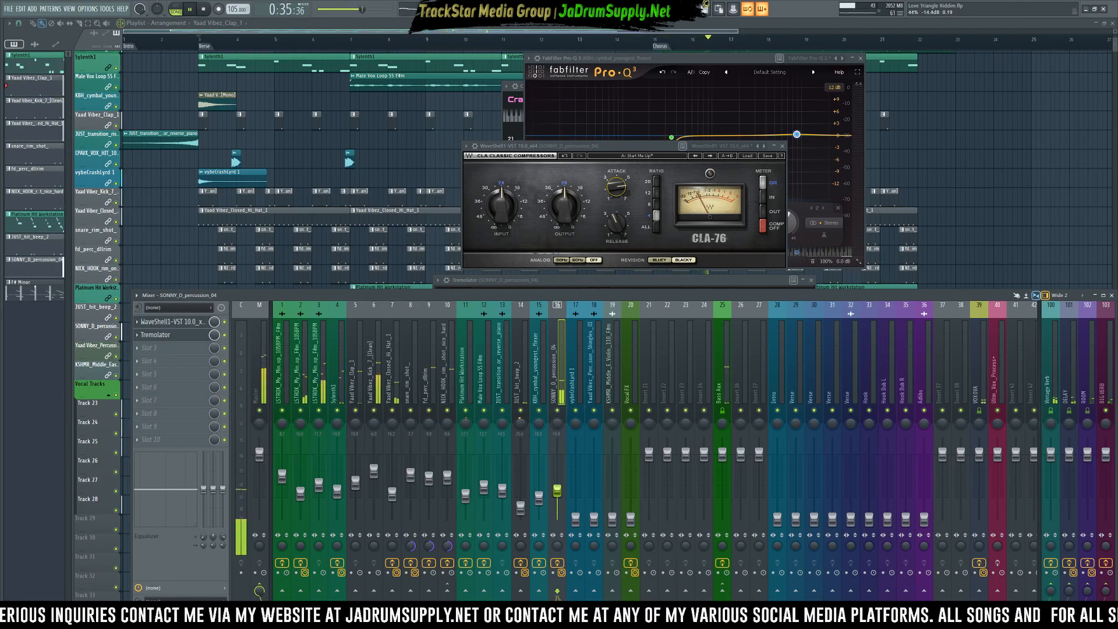
left_click(557, 489)
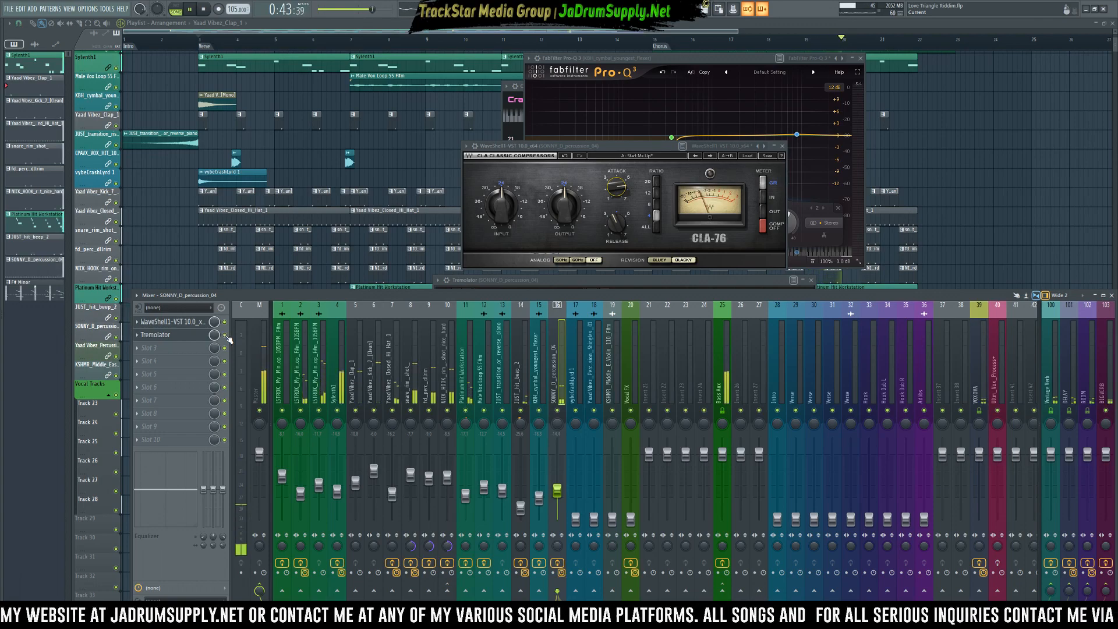
key("space")
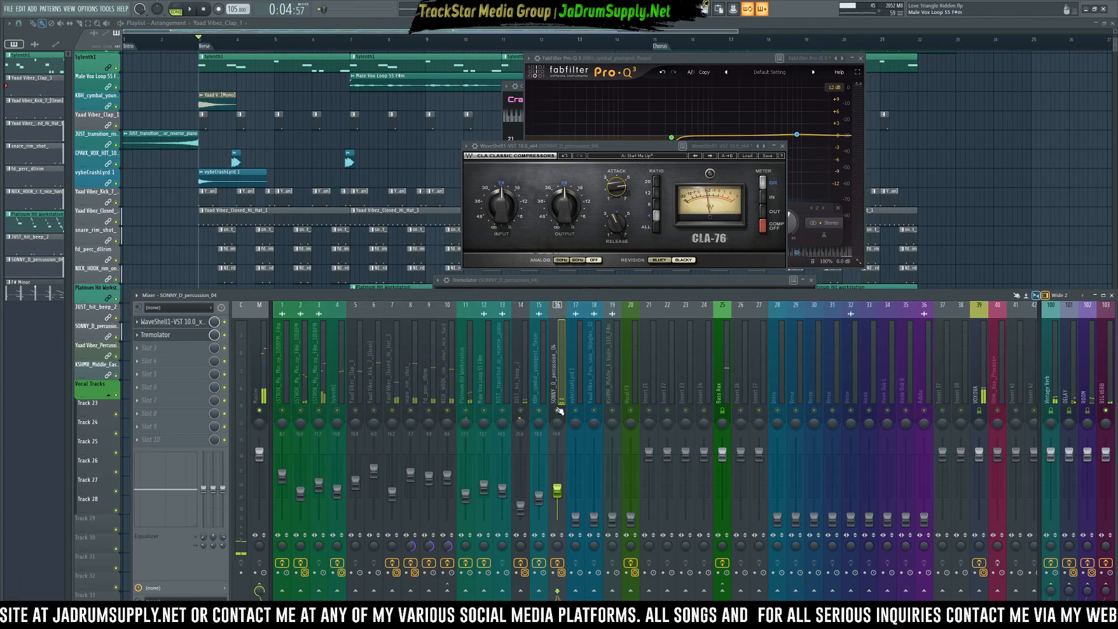
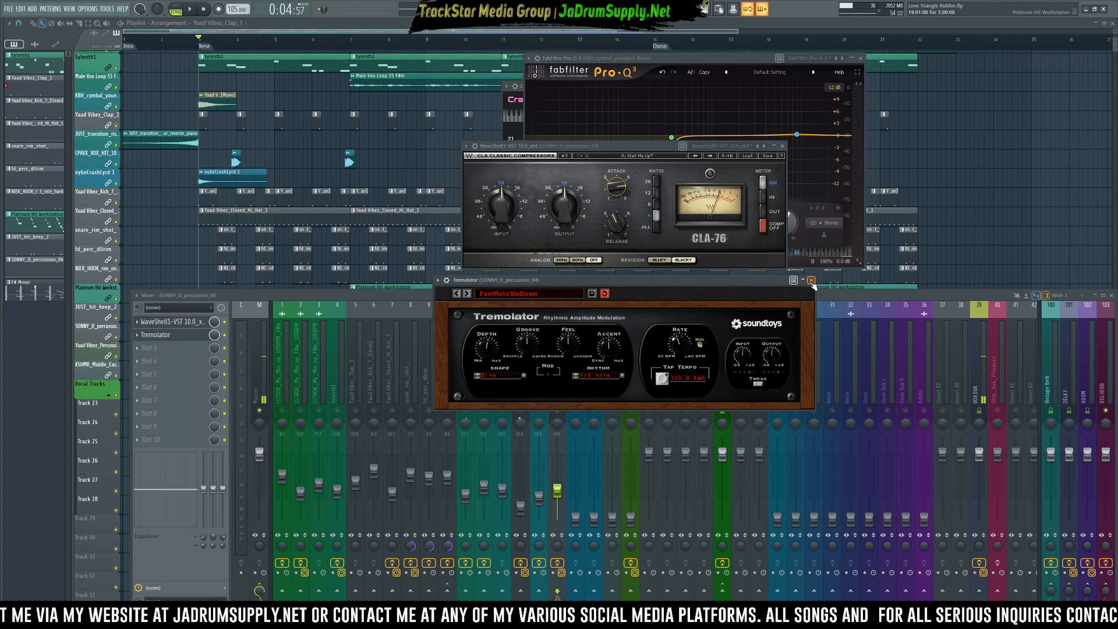
- Close the Tremolator window and send SONNY_D_percussion_04 to the ROOM track at about 22% while auditioning it soloed
left_click(811, 280)
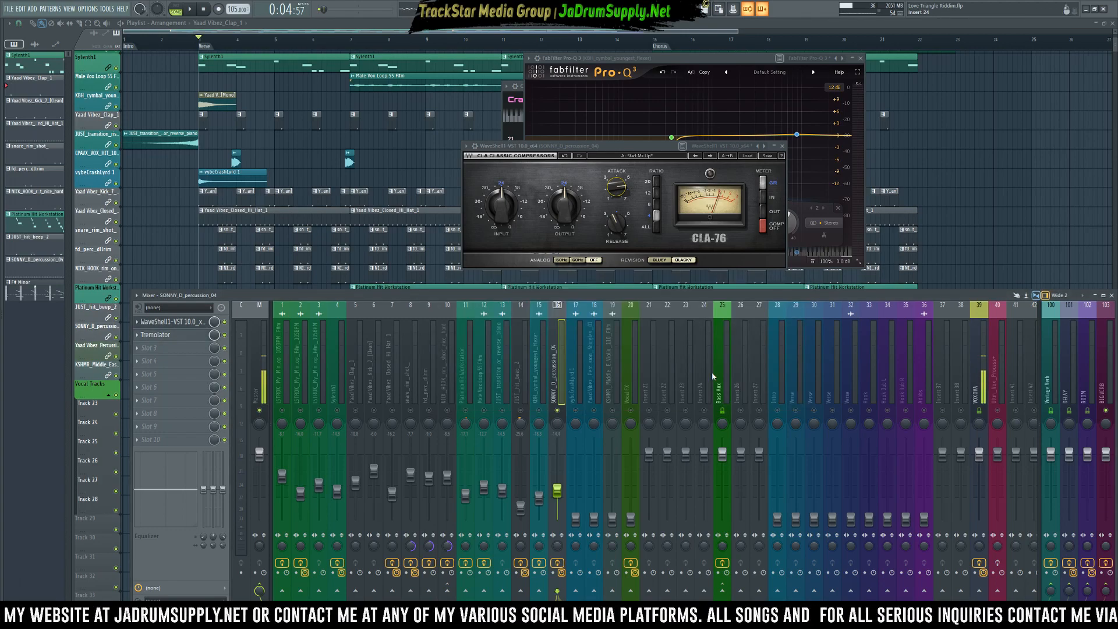
key("space")
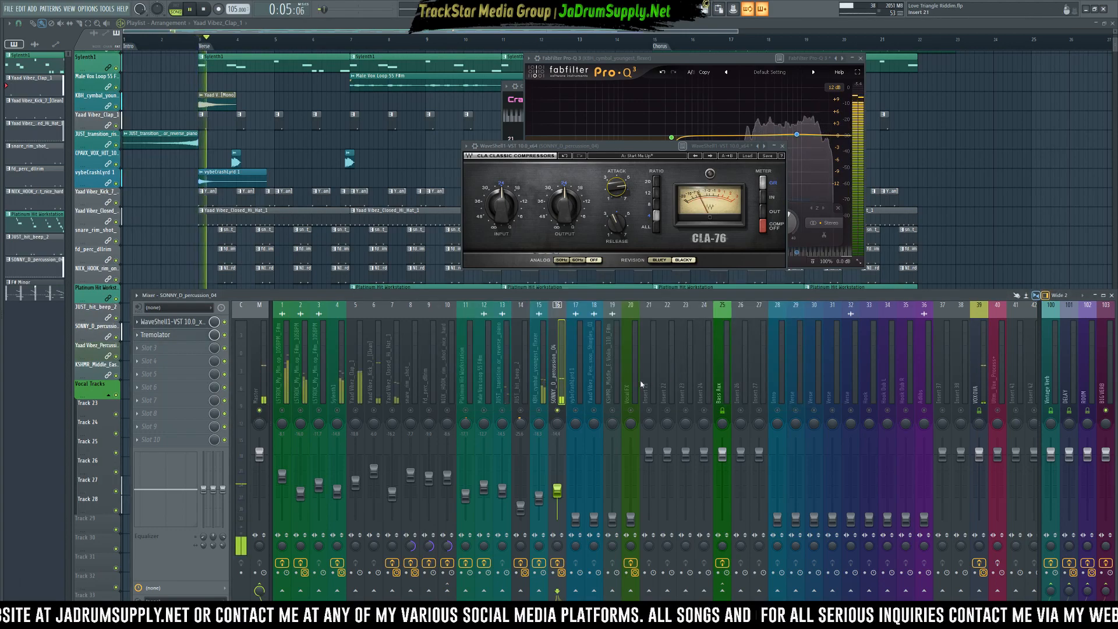
key("space")
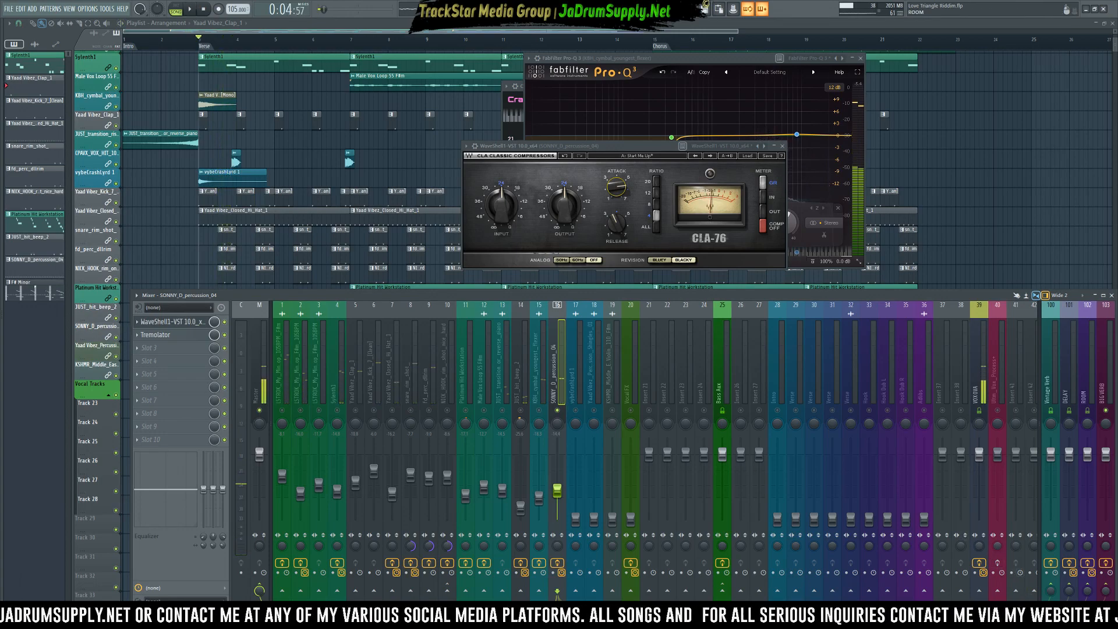
key("space")
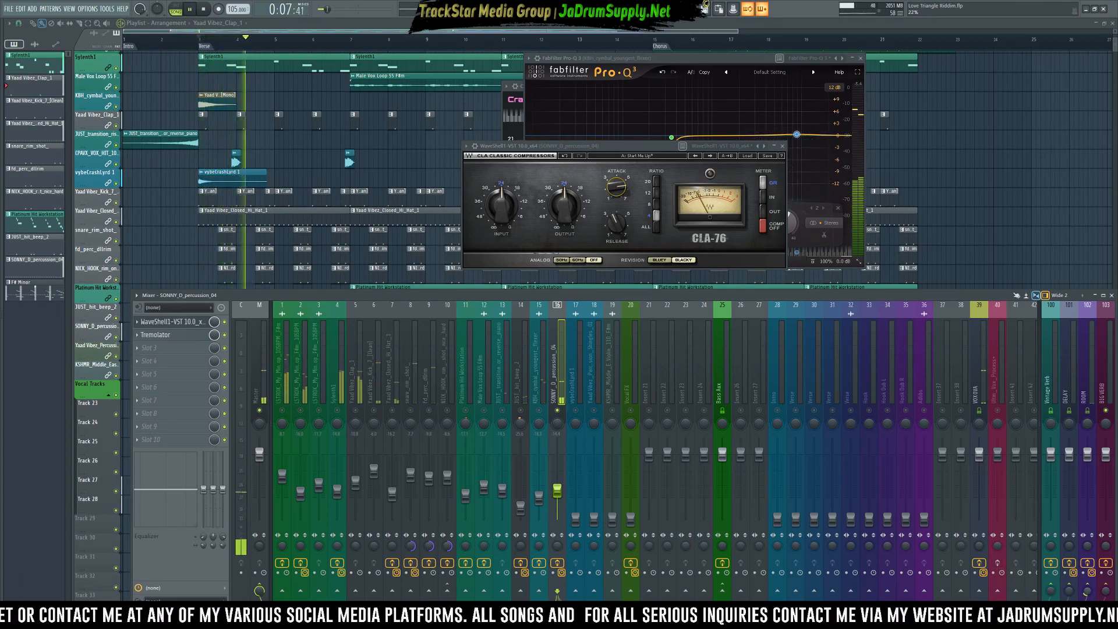
key("space")
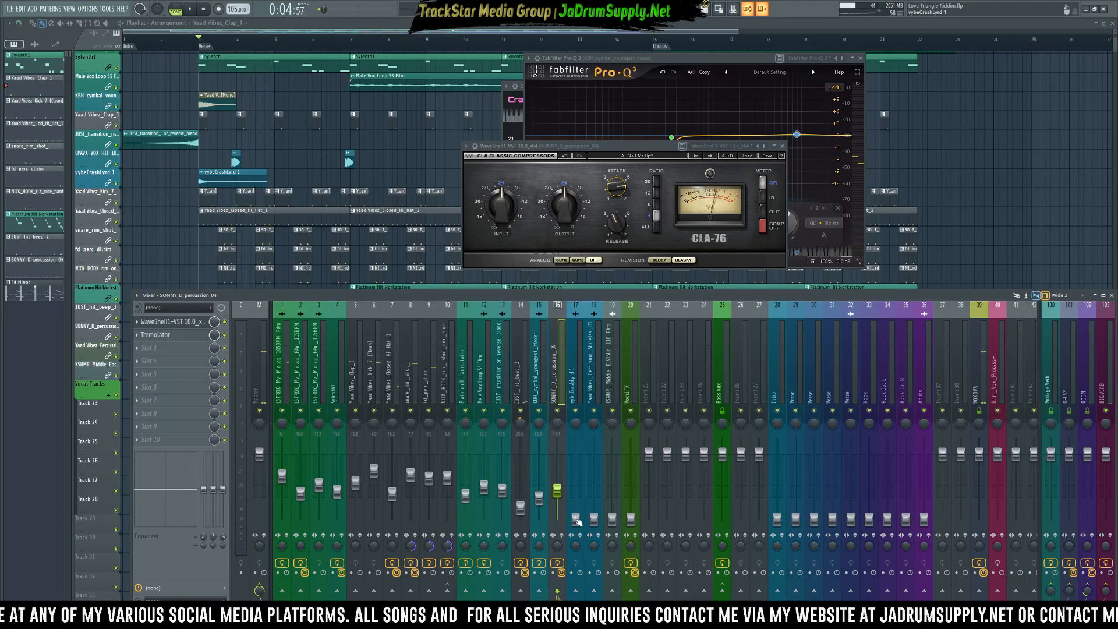
- Raise the vybeCrashLyrd 1 fader to about -19.6 dB and audition the crash soloed from the verse start
left_click_drag(577, 520, 575, 499)
key("space")
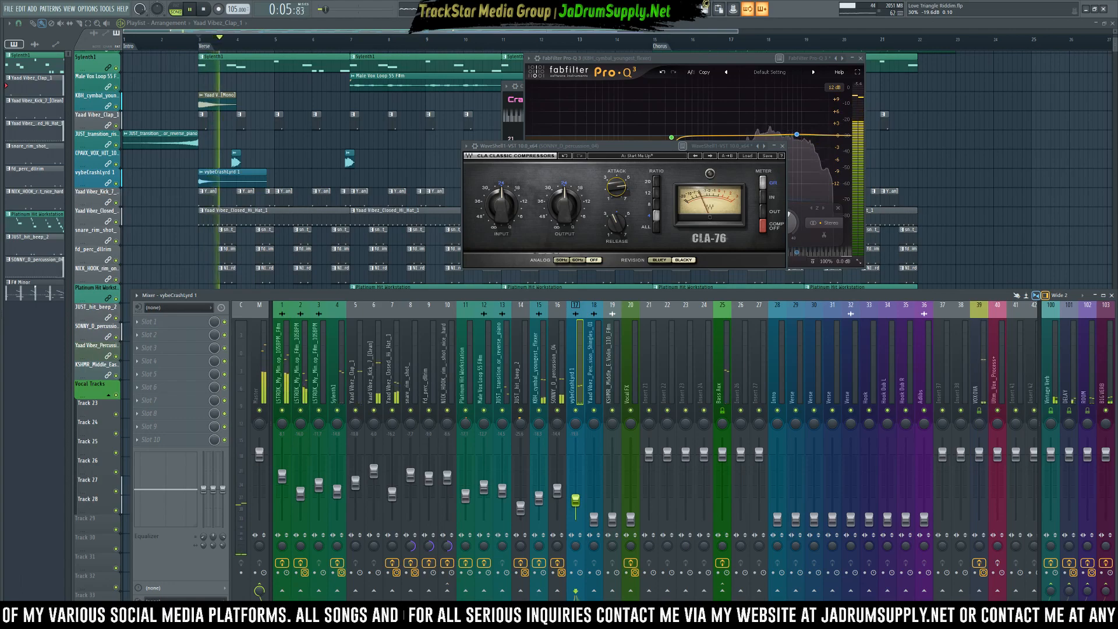
right_click(576, 411)
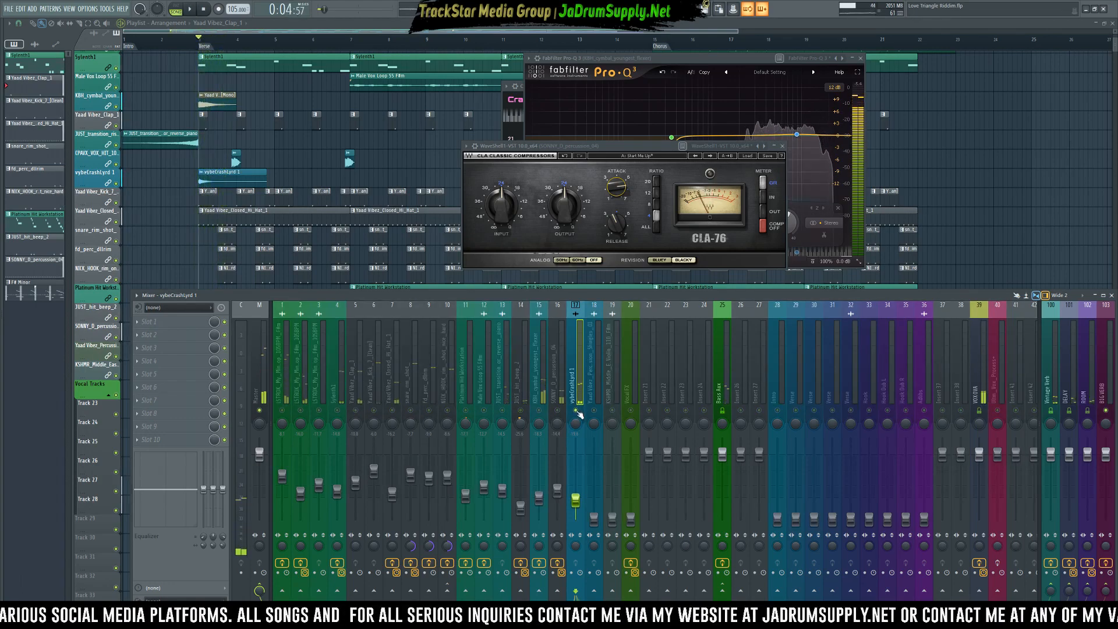
- Audition the crash together with the KBH cymbal, restore the full mix, and fine-tune the crash fader
key("space")
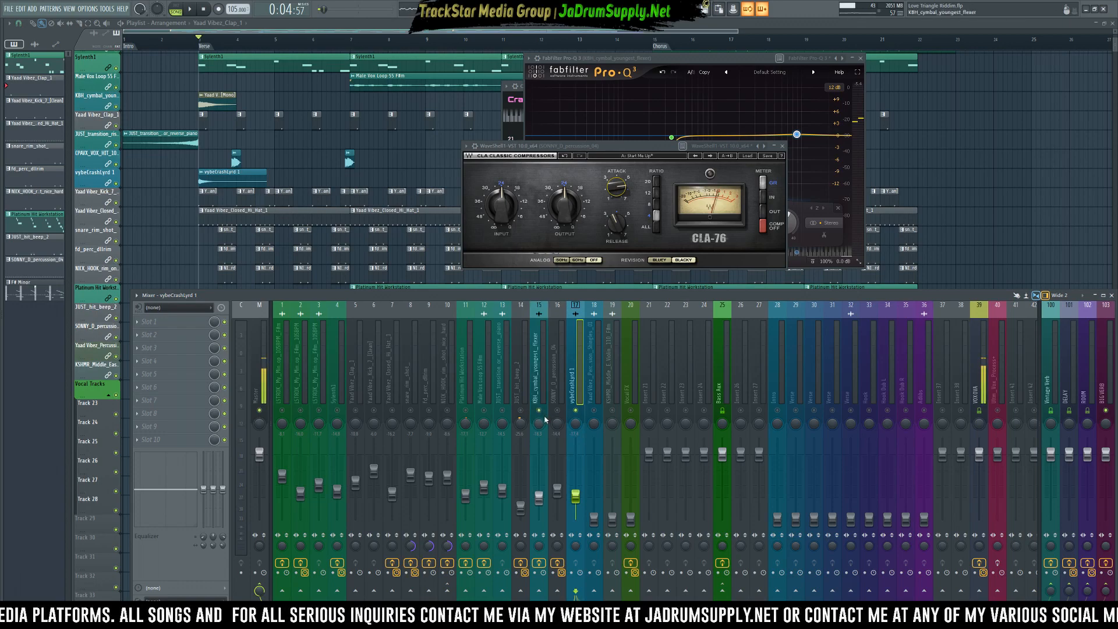
key("space")
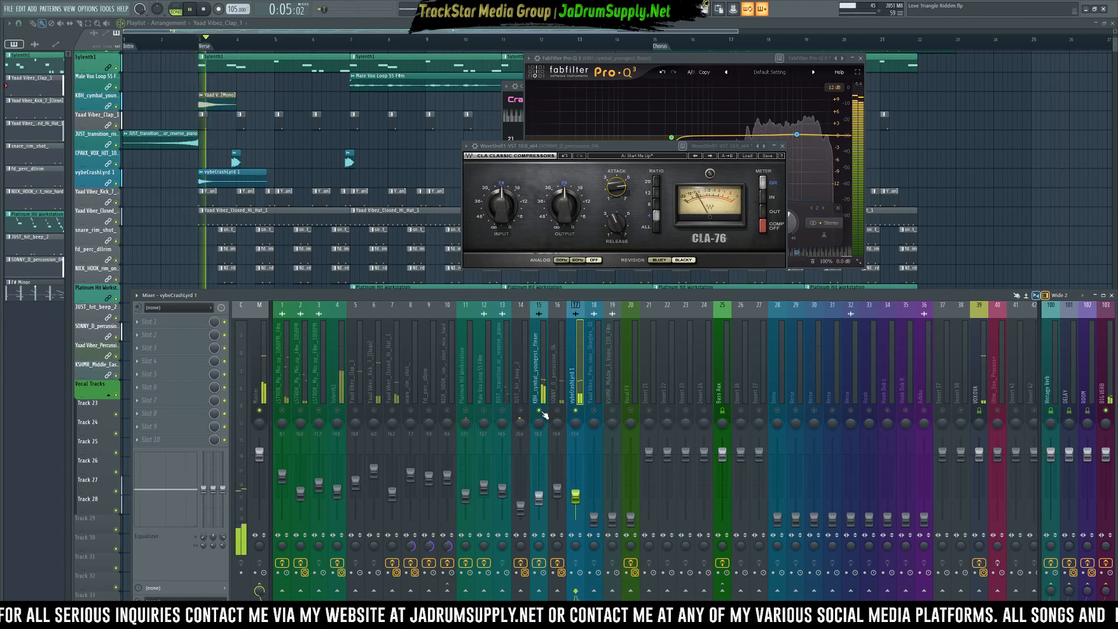
right_click(573, 414)
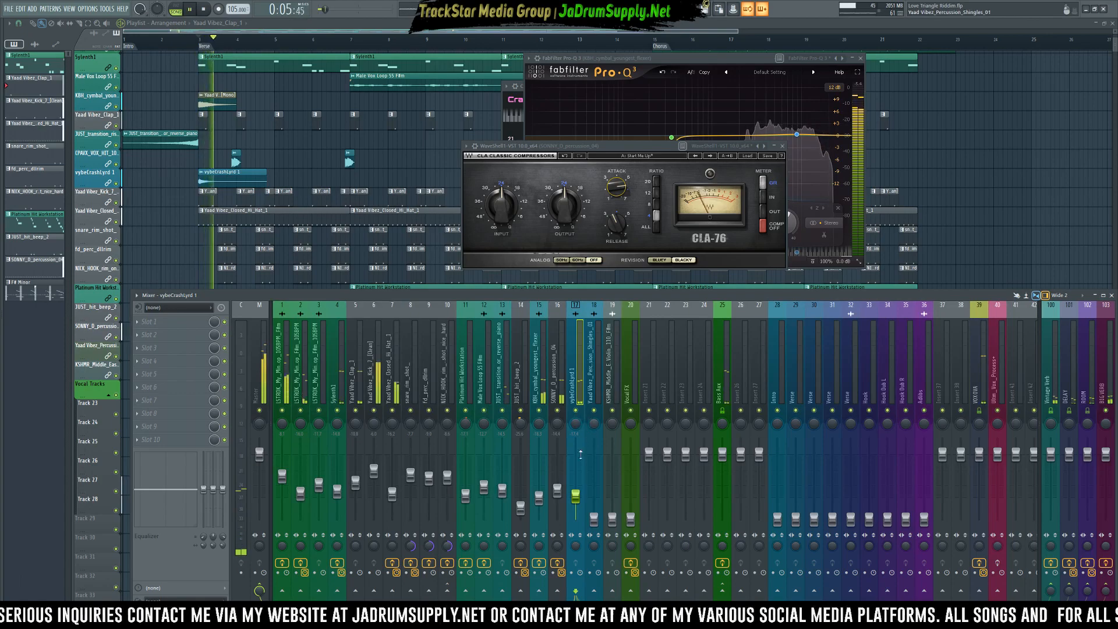
left_click_drag(578, 497, 578, 498)
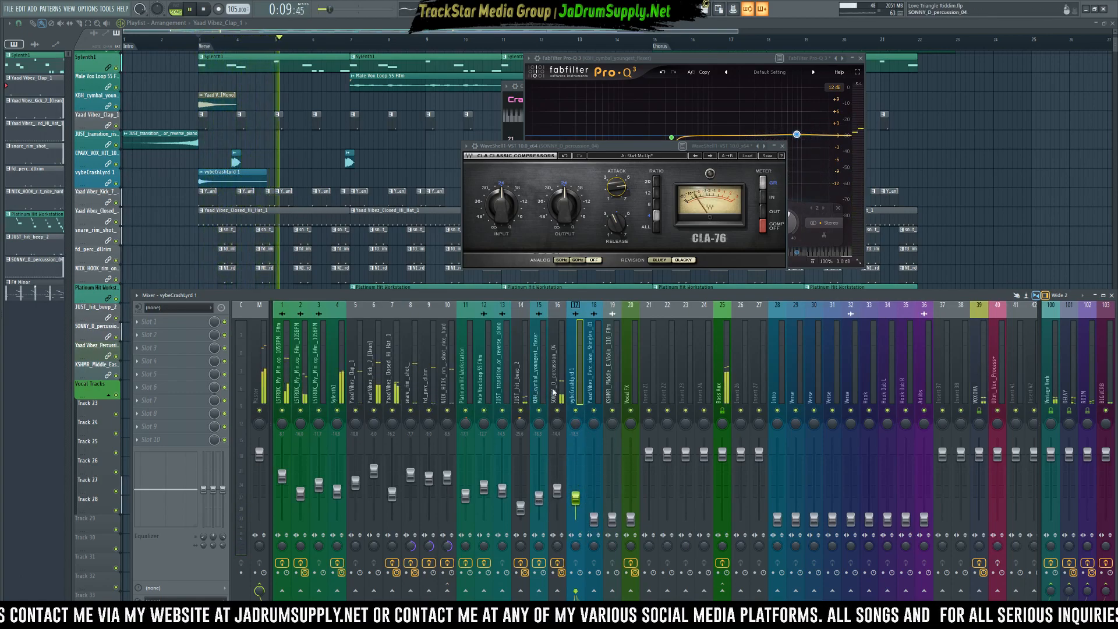
- Select the Master track and replay the full mix from the verse start to check the overall balance
scroll(264, 372, "down", 1)
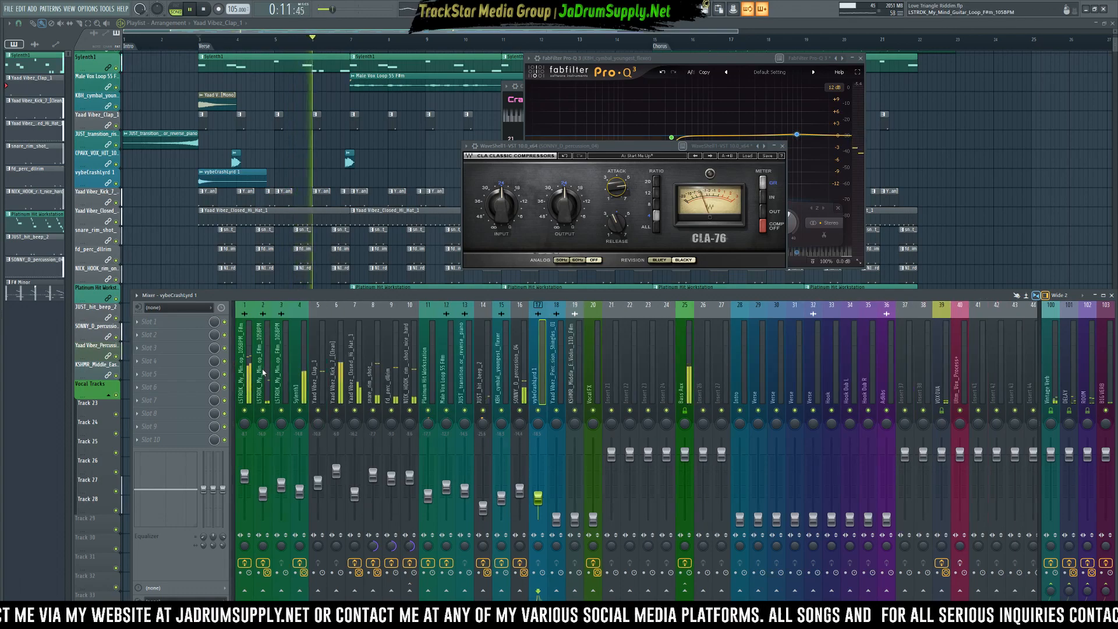
scroll(231, 376, "up", 1)
left_click(246, 389)
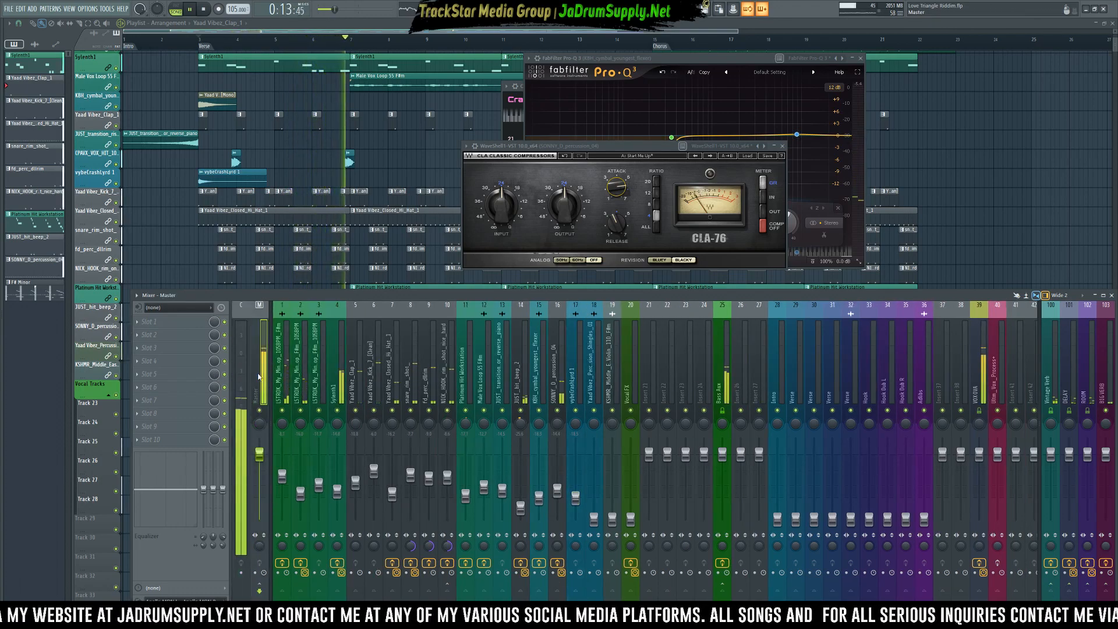
key("space")
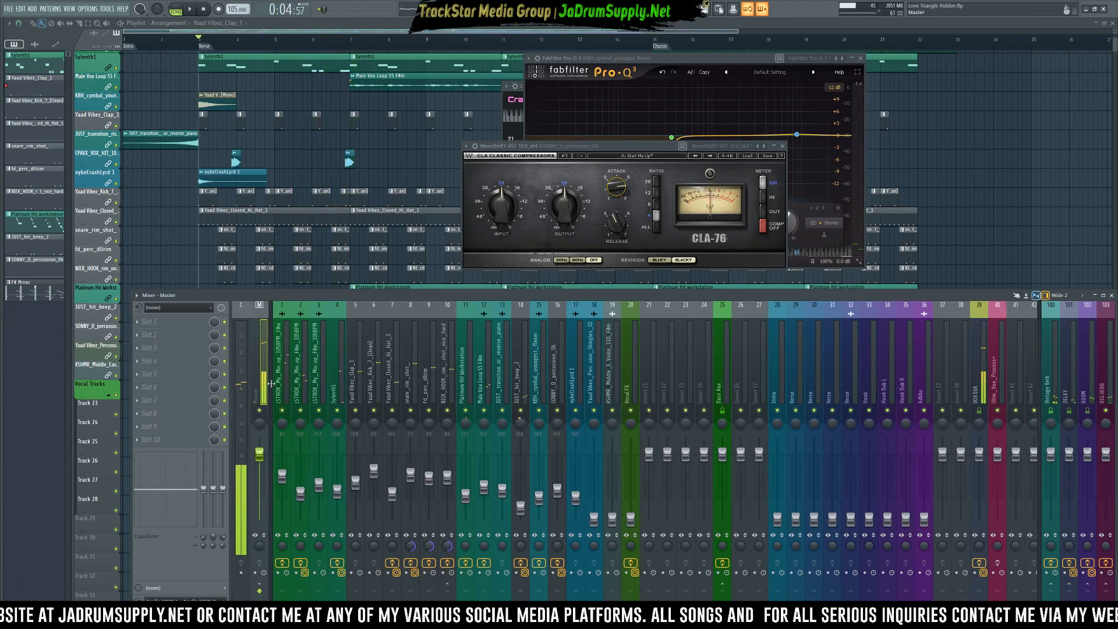
key("space")
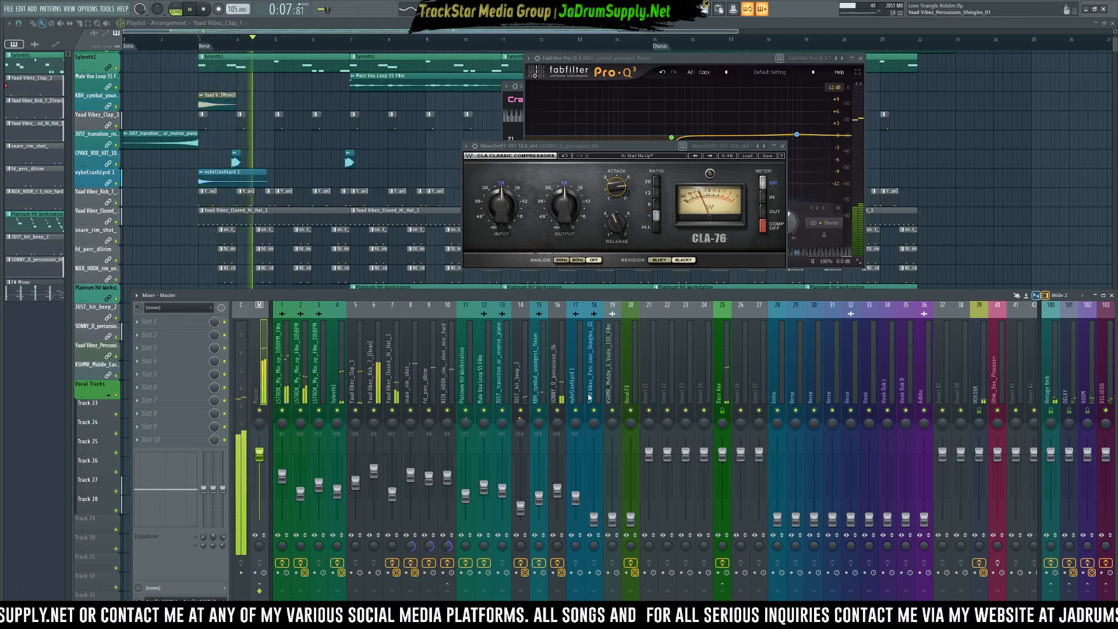
- Lower the SONNY_D_percussion_04 fader further, past about -17.7 dB, while replaying the full mix from the verse
key("space")
left_click(555, 397)
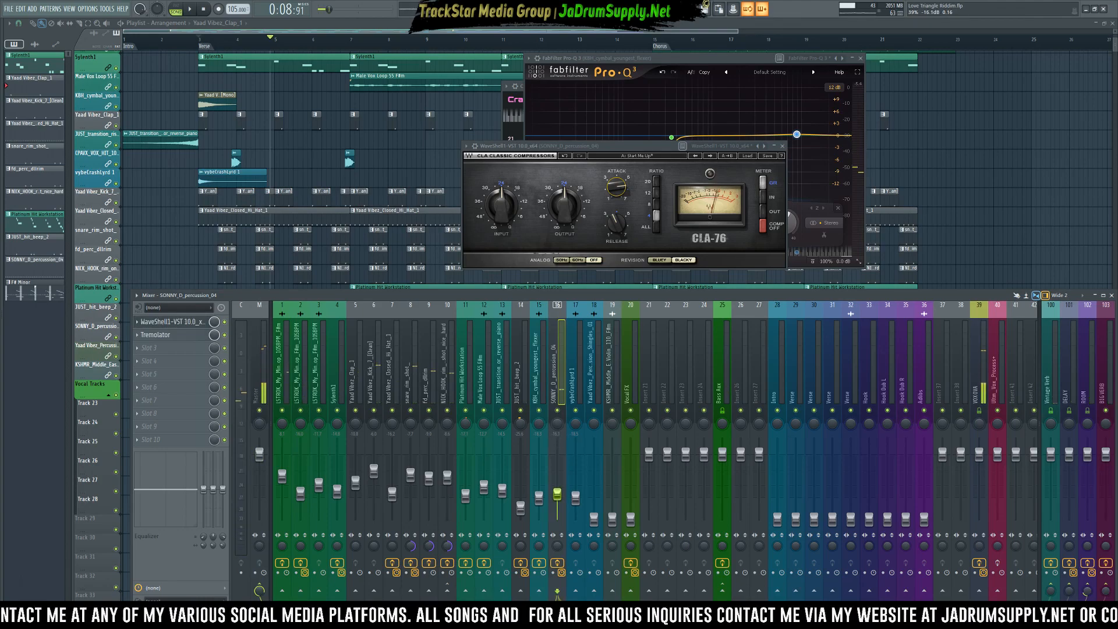
key("space")
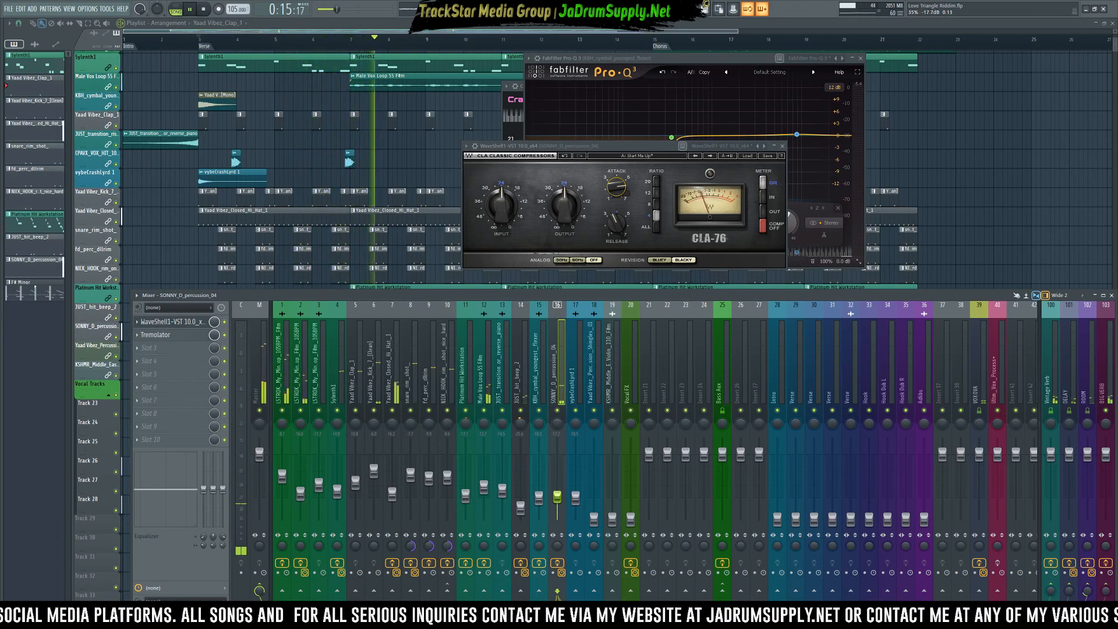
left_click_drag(555, 499, 558, 505)
key("space")
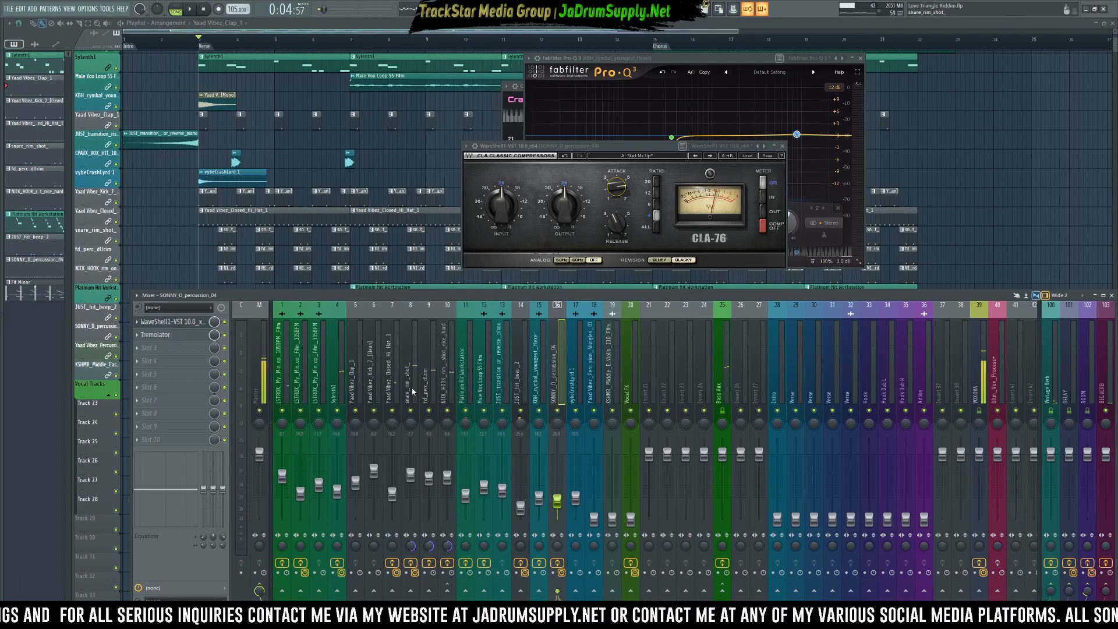
- Replay the verse and adjust the Yaad Vibez_Closed_Hi_Hat_1 fader to about -15.8 dB
left_click(466, 384)
key("space")
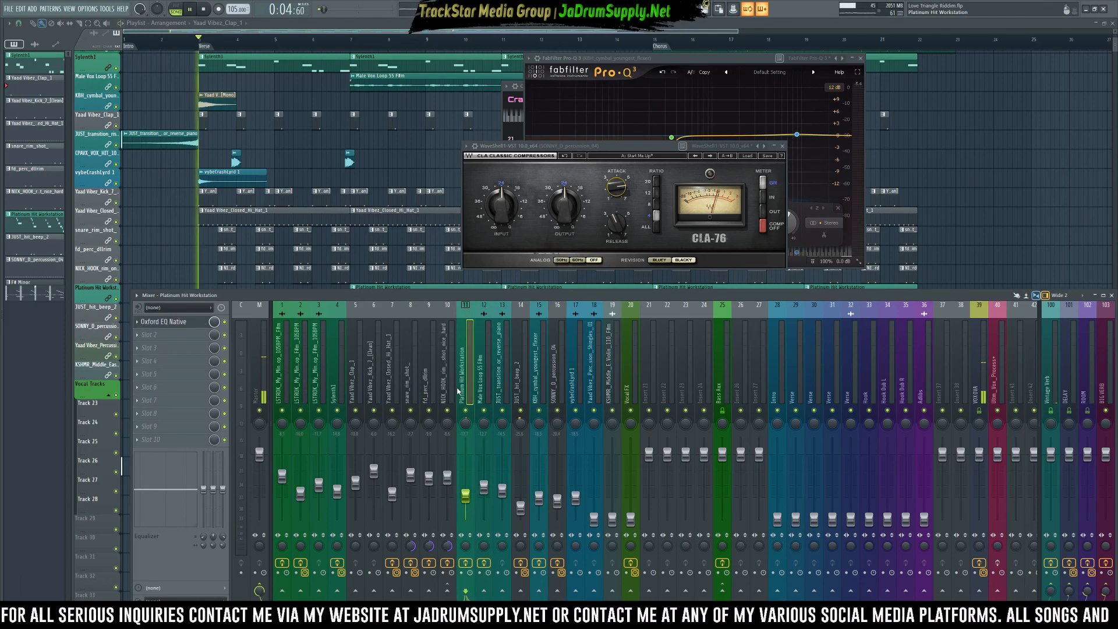
left_click(394, 397)
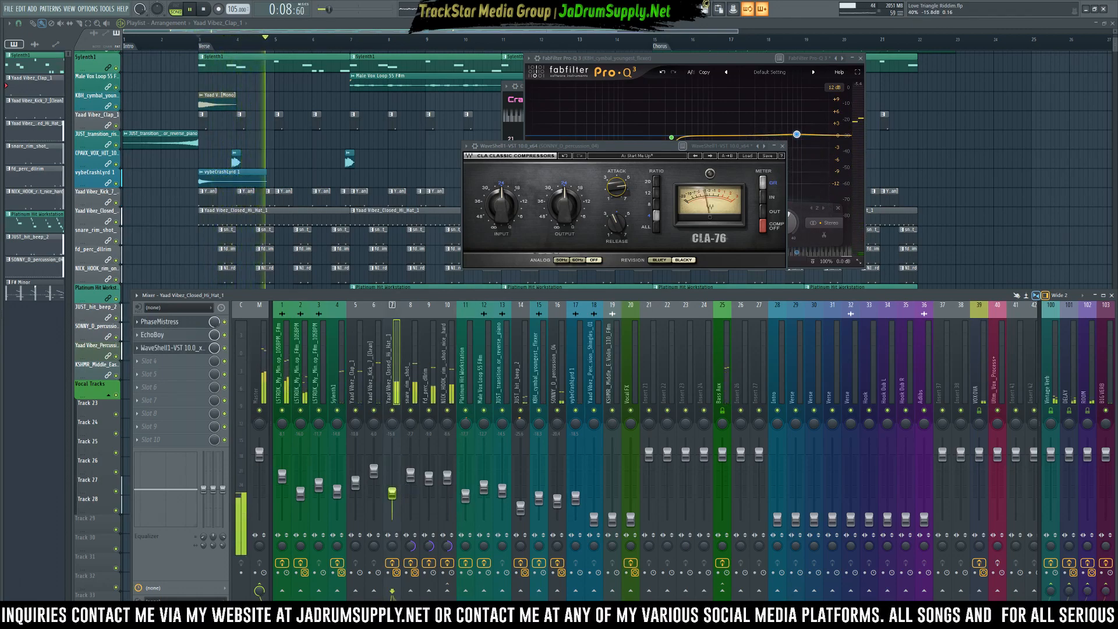
left_click(393, 494)
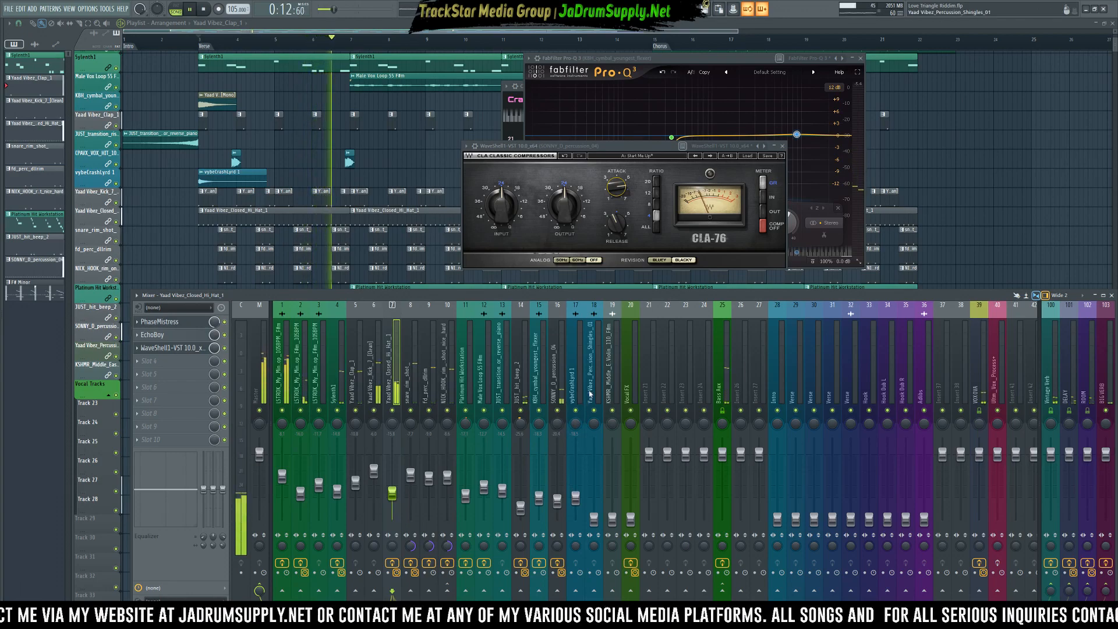
- Raise the Yaad Vibez_Percussion_Shingles_01 fader to about -14.7 dB while replaying the verse, and solo the track
left_click(594, 518)
key("space")
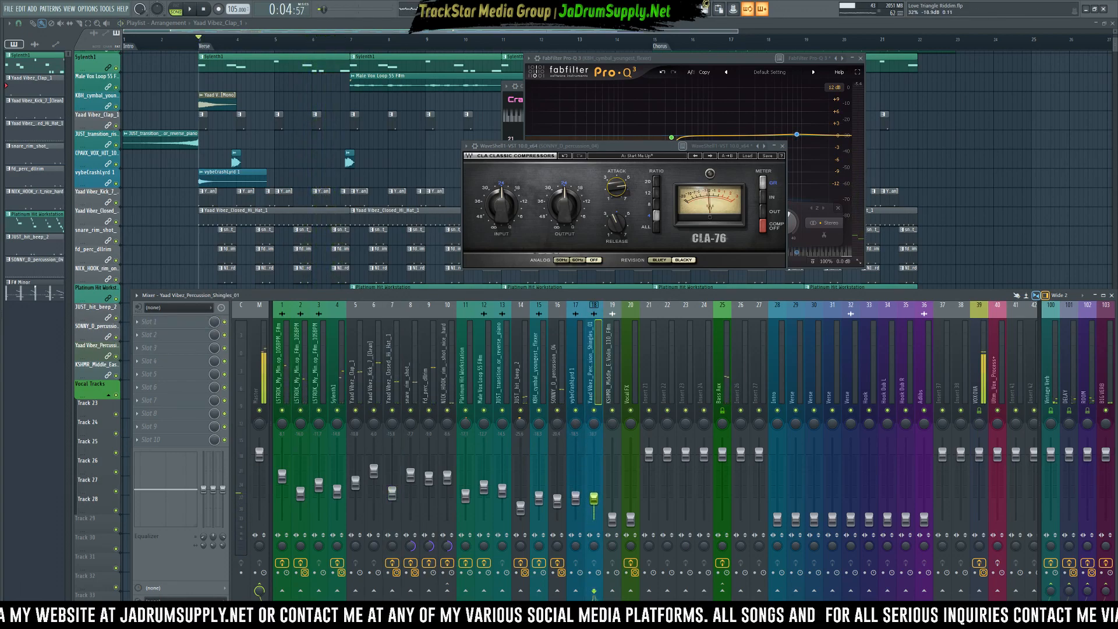
key("space")
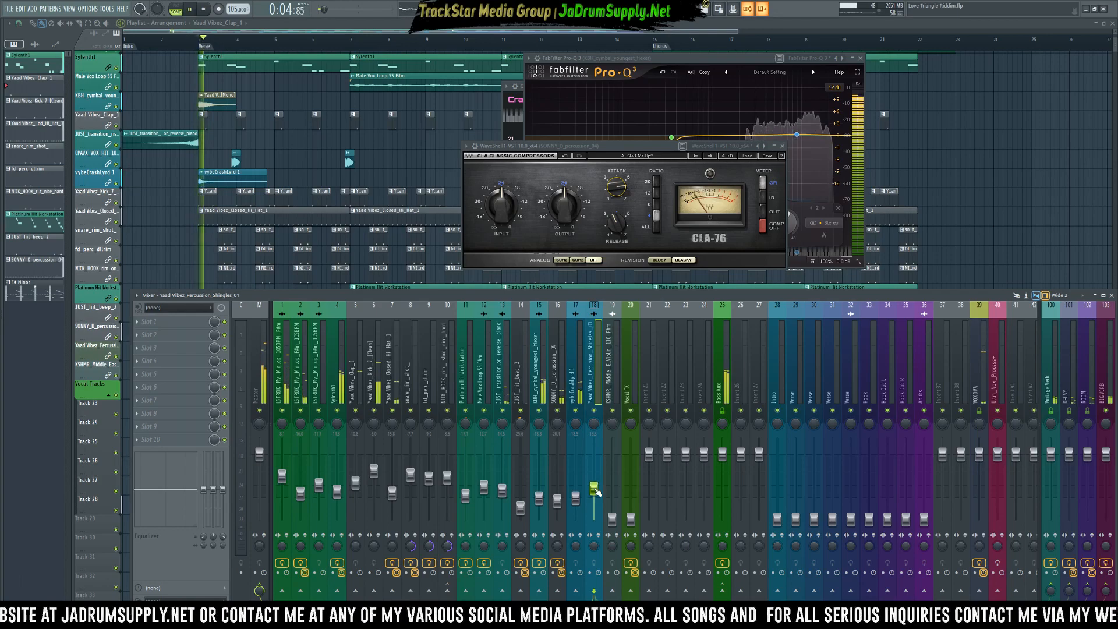
scroll(321, 212, "down", 4)
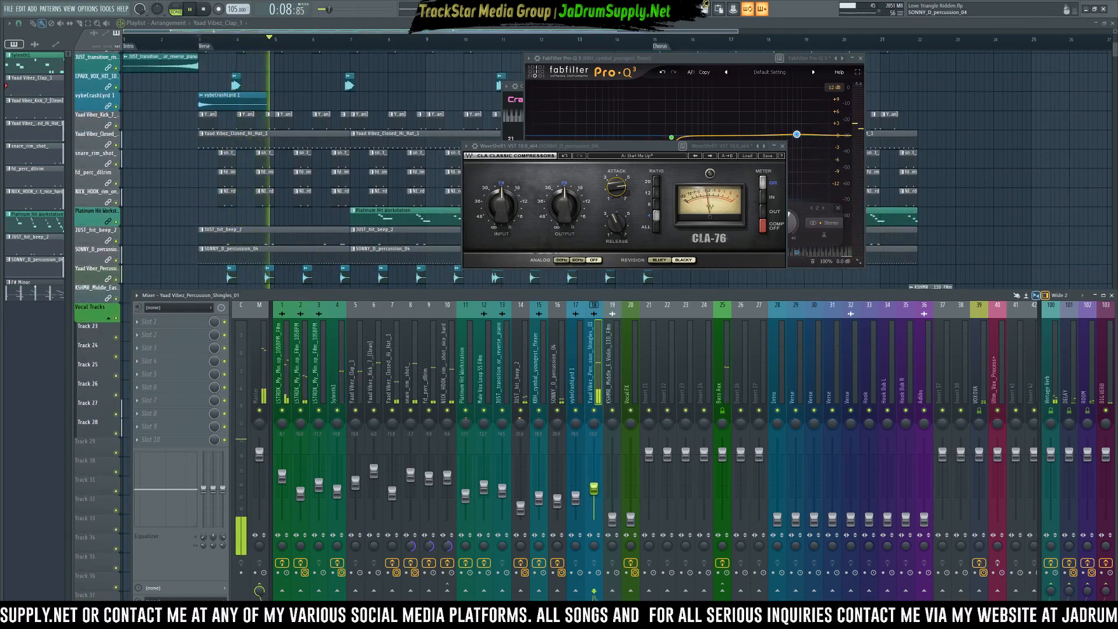
left_click_drag(594, 488, 595, 491)
key("space")
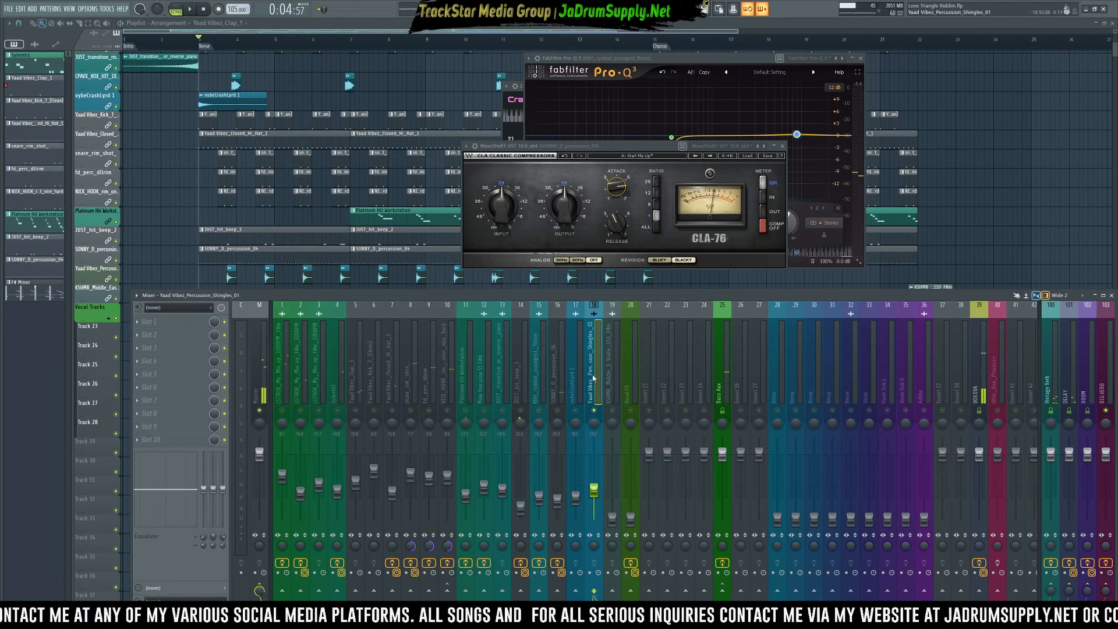
- Load the Waves Brauer Motion Stereo plugin into the Shingles track's first effect slot and move its window clear of the mixer controls
left_click(144, 335)
mouse_move(147, 333)
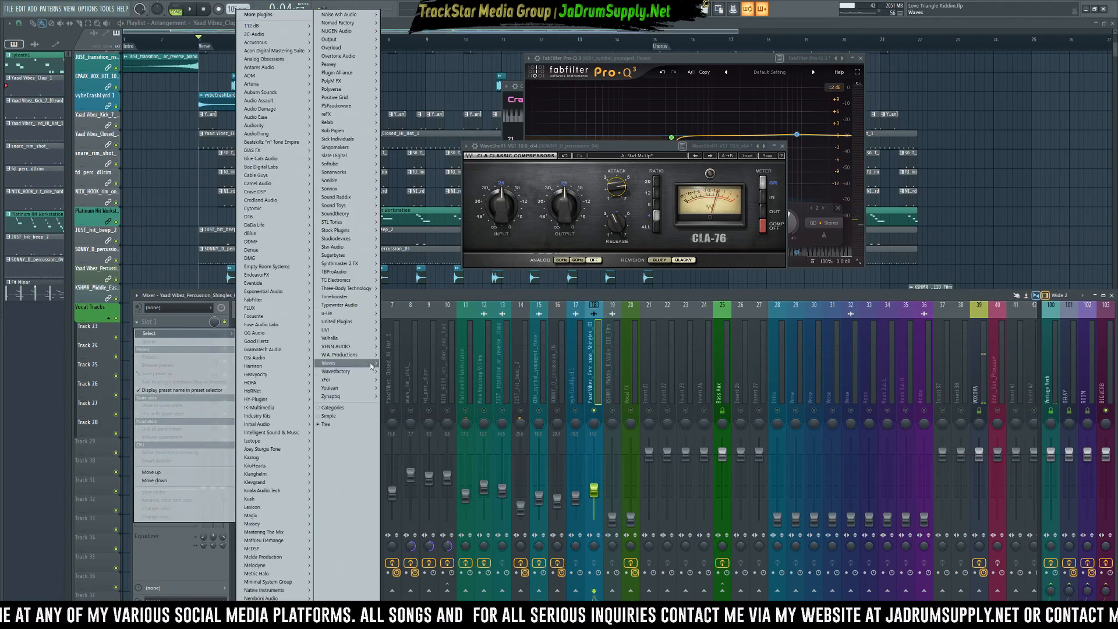
left_click(404, 363)
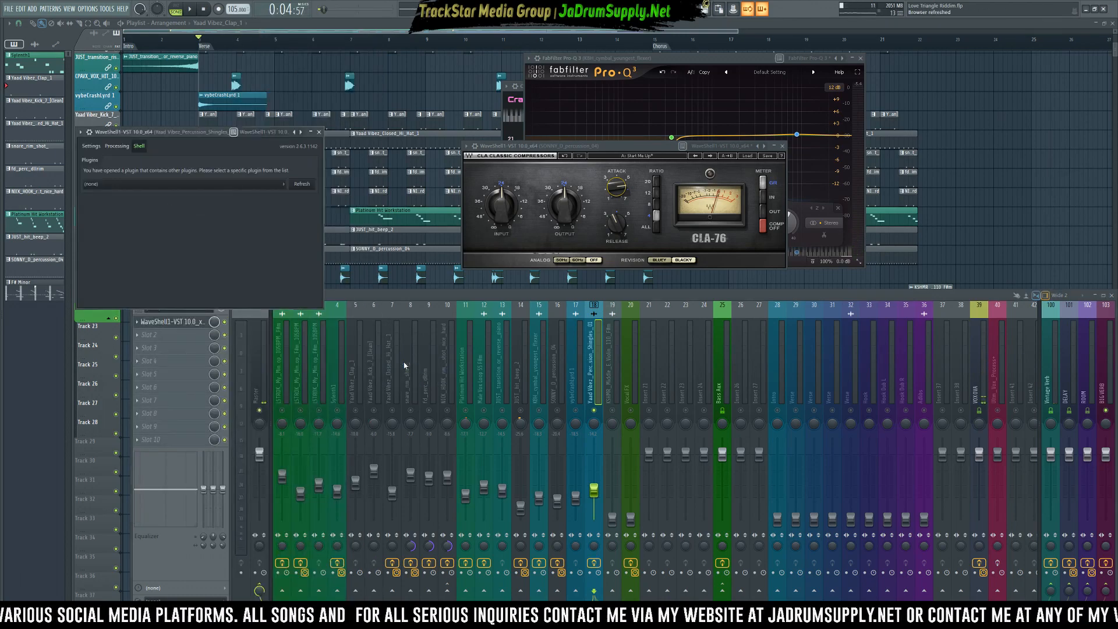
left_click(180, 183)
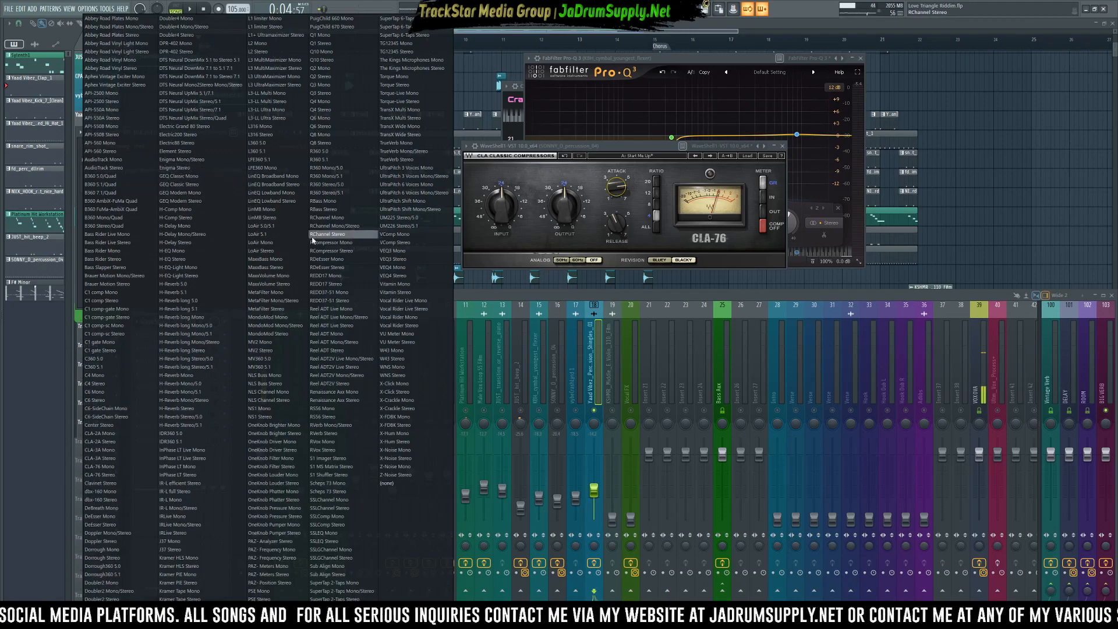
left_click(129, 285)
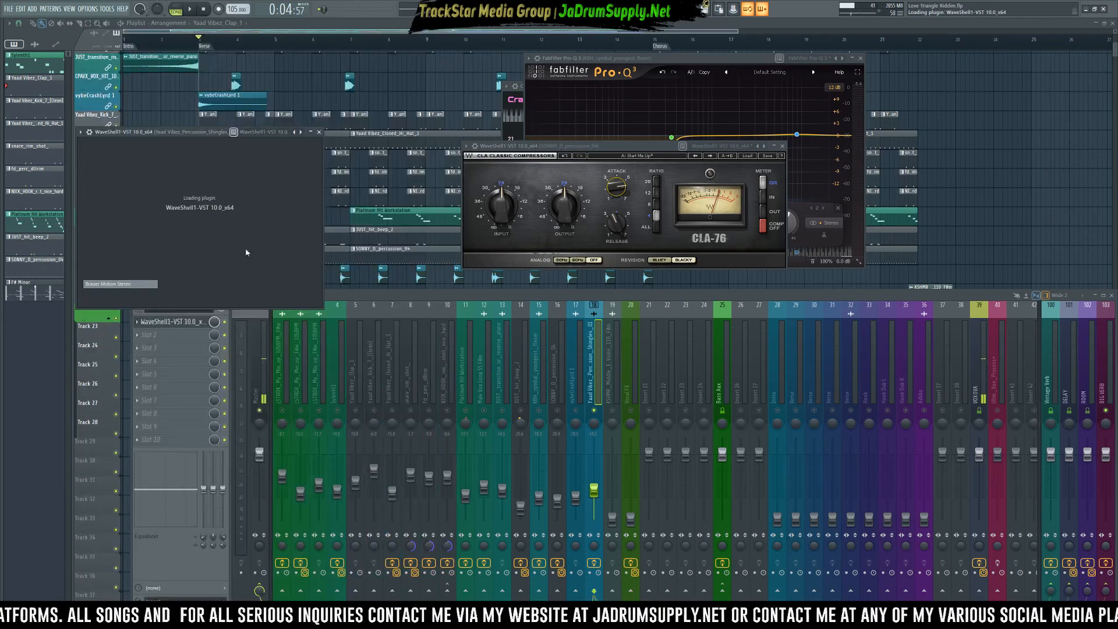
left_click_drag(234, 136, 805, 107)
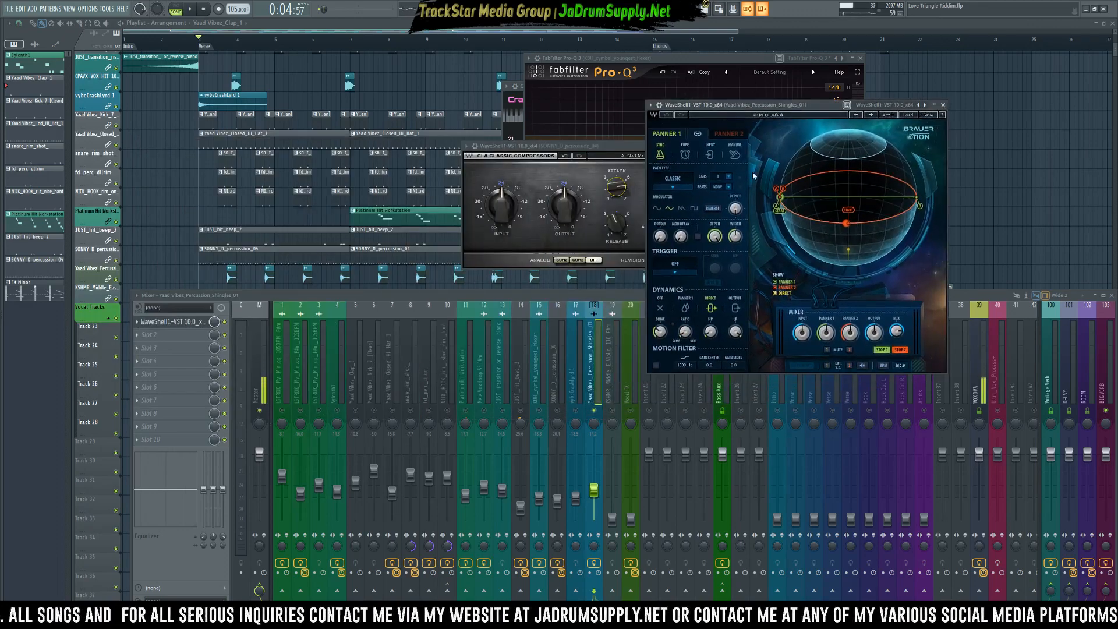
- Set Panner 2 to 4 bars in Brauer Motion and mute Panner 1 while auditioning the verse
left_click(730, 134)
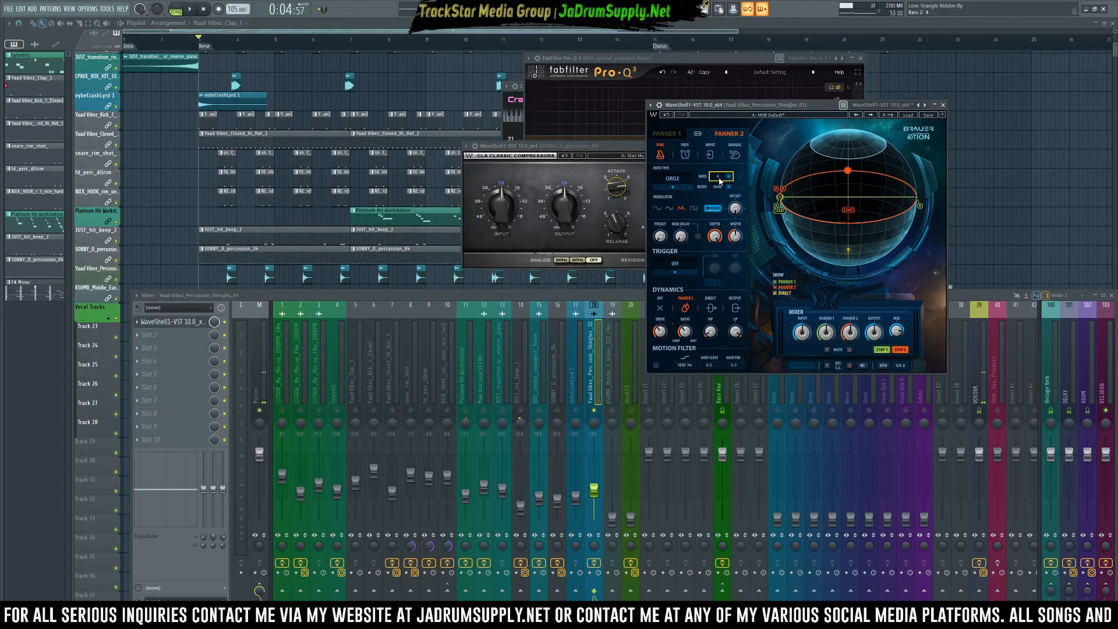
key("space")
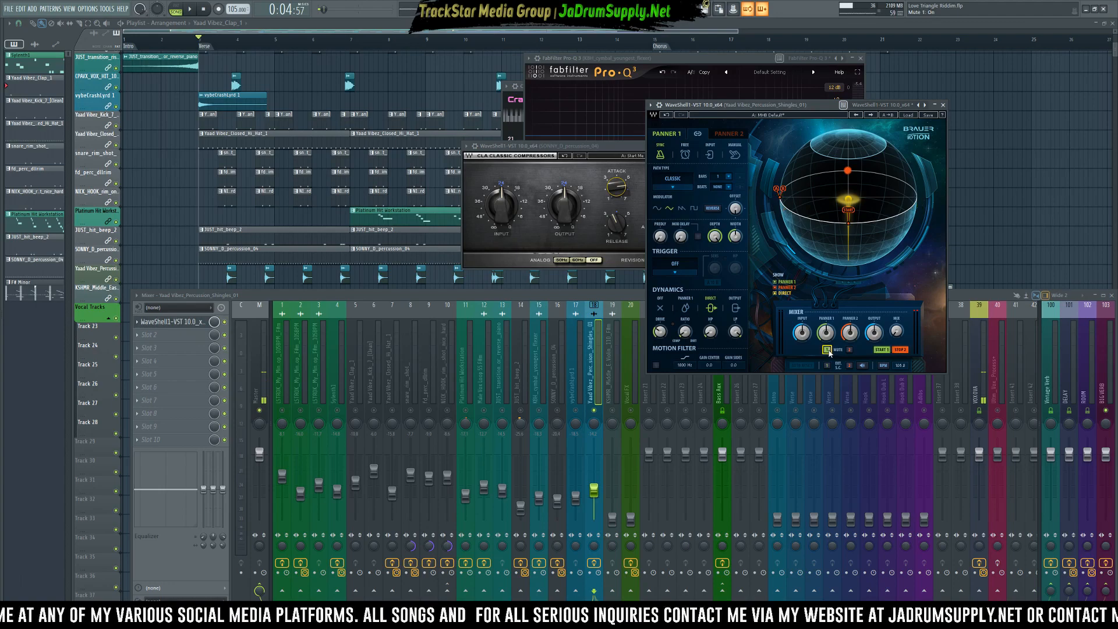
key("space")
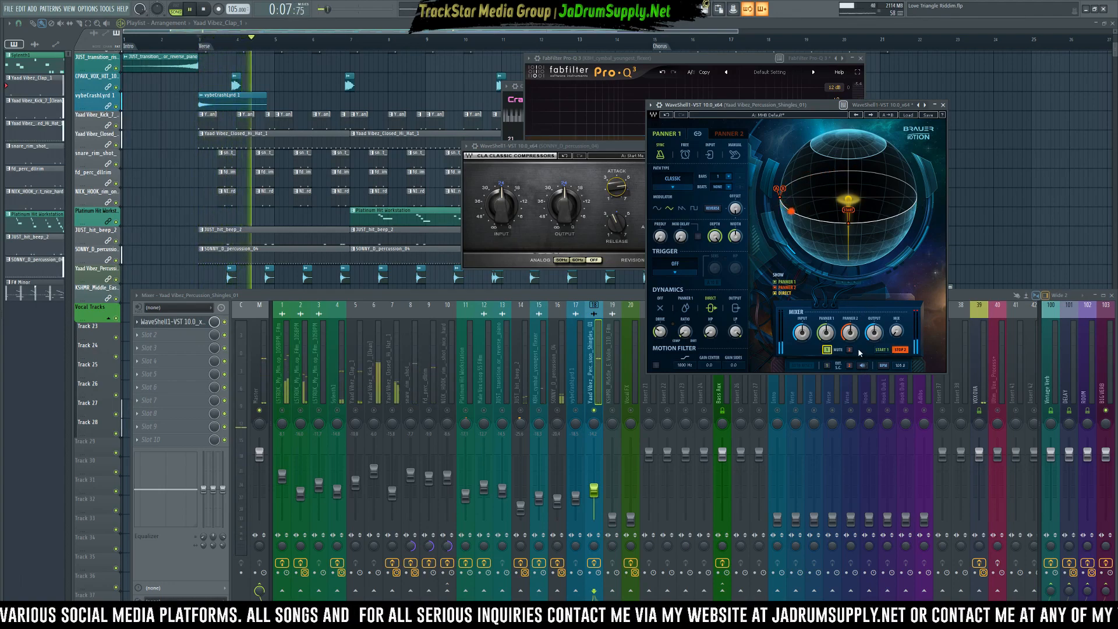
key("space")
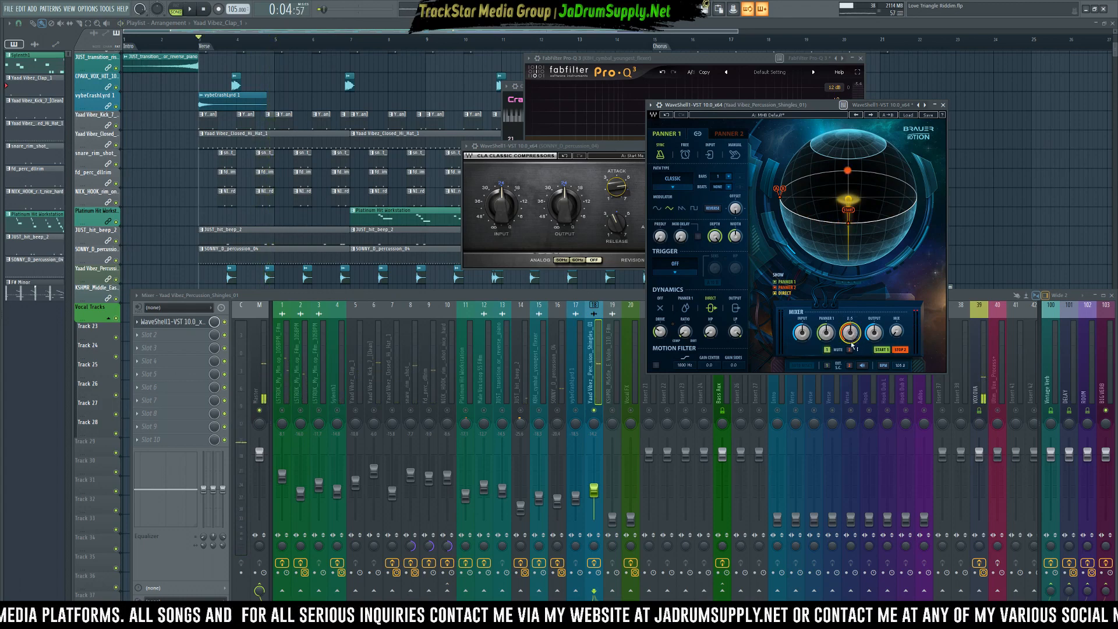
key("space")
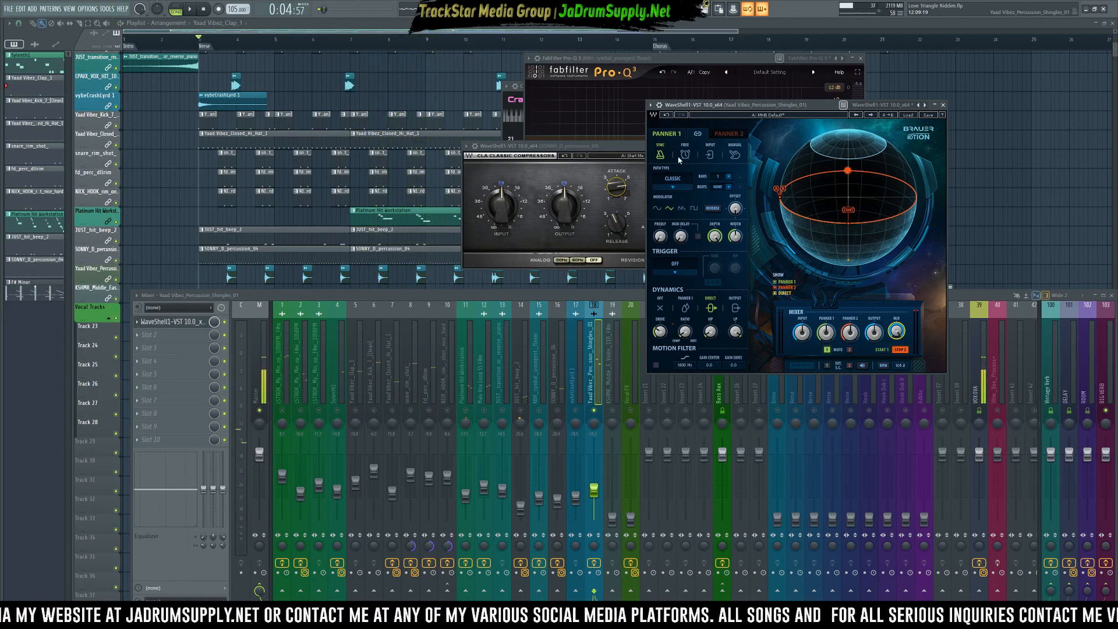
- Set Panner 1's path type to Circle Phase and replay the verse
left_click(679, 184)
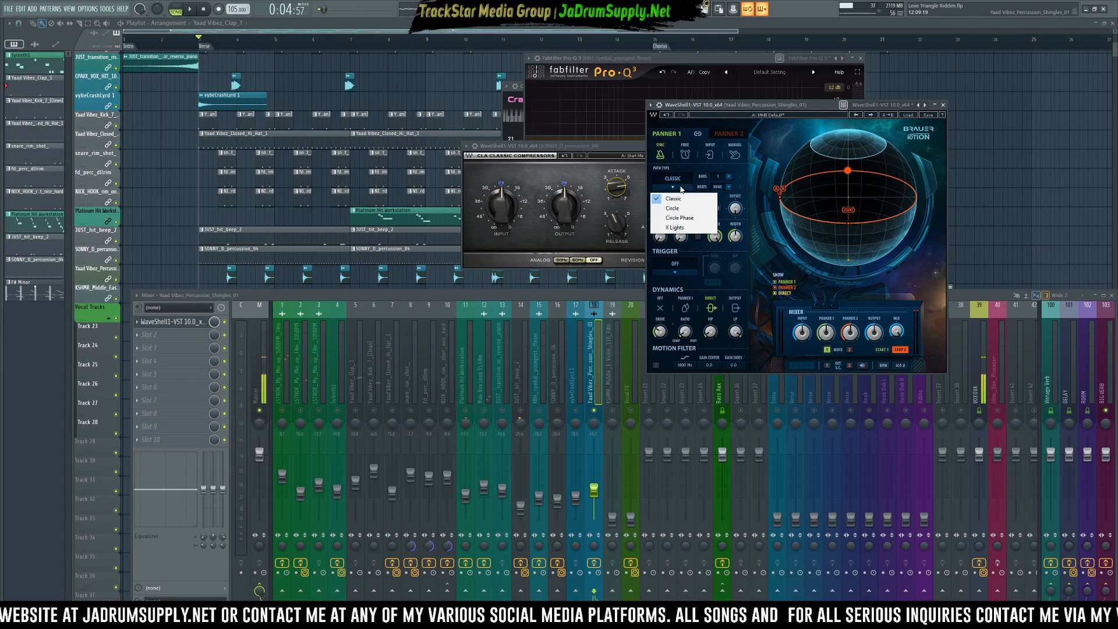
left_click(679, 218)
key("space")
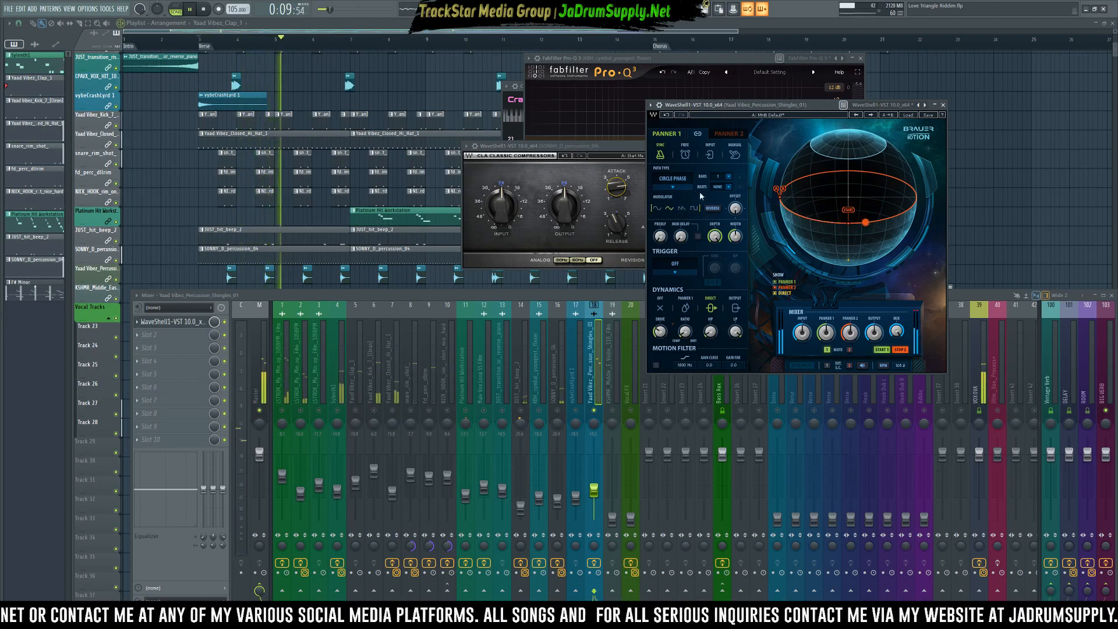
- Compare the Classic path type on Panner 2 during playback and set Panner 2 to Circle Phase
left_click(724, 134)
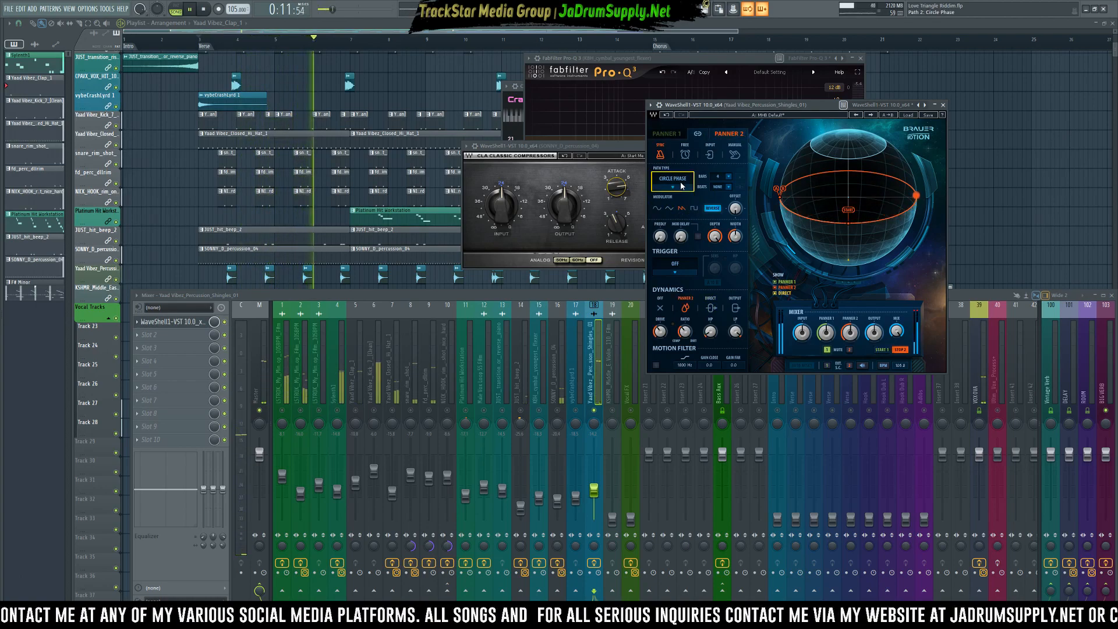
left_click(682, 187)
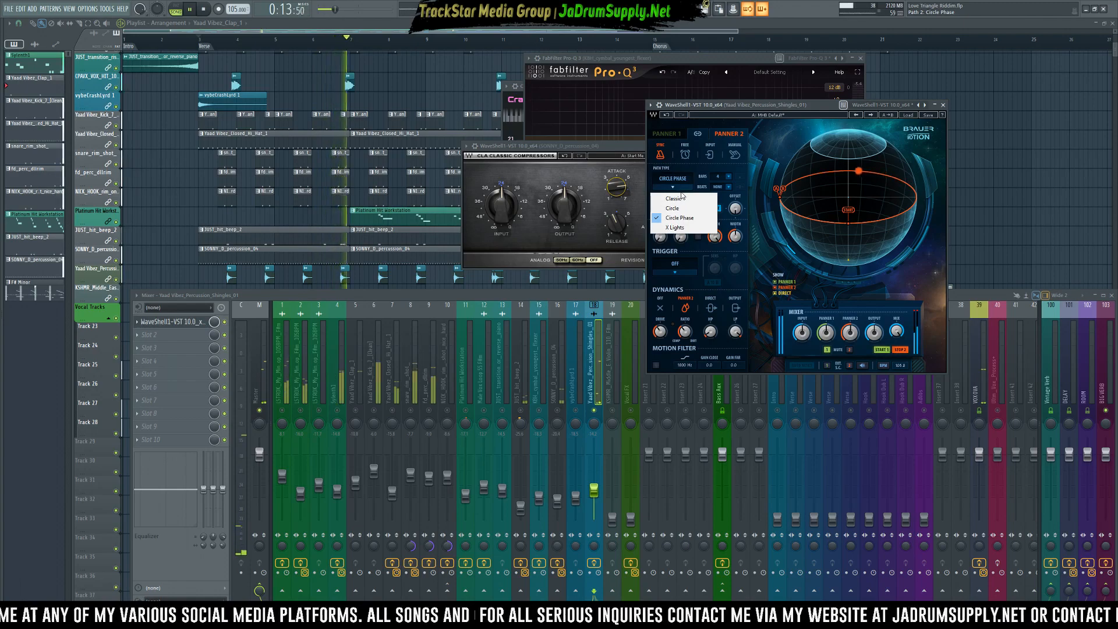
left_click(685, 201)
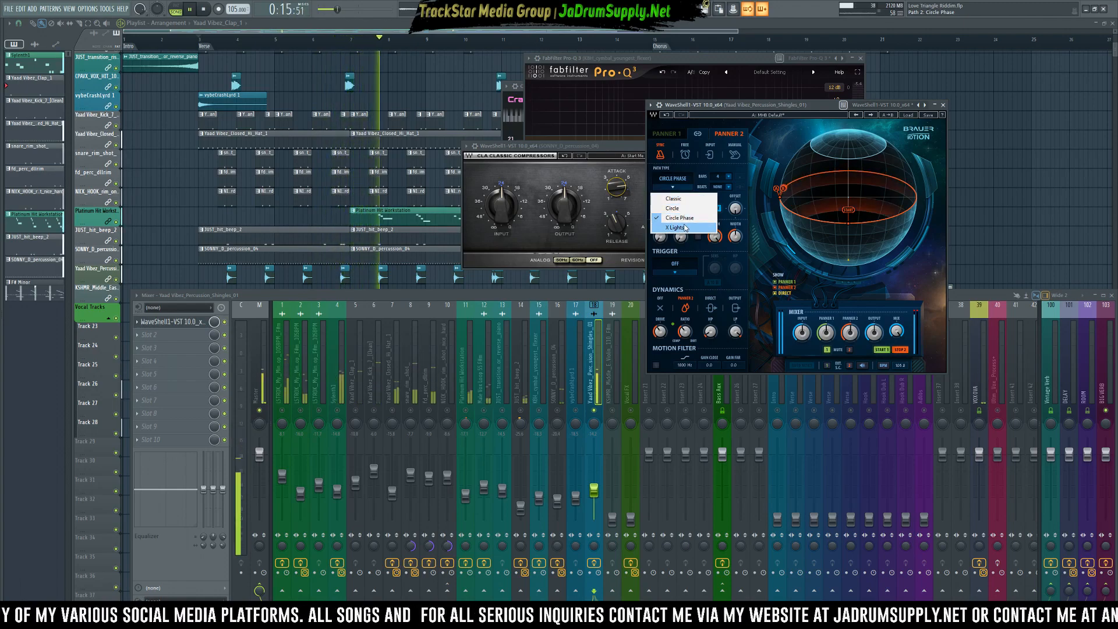
left_click(682, 187)
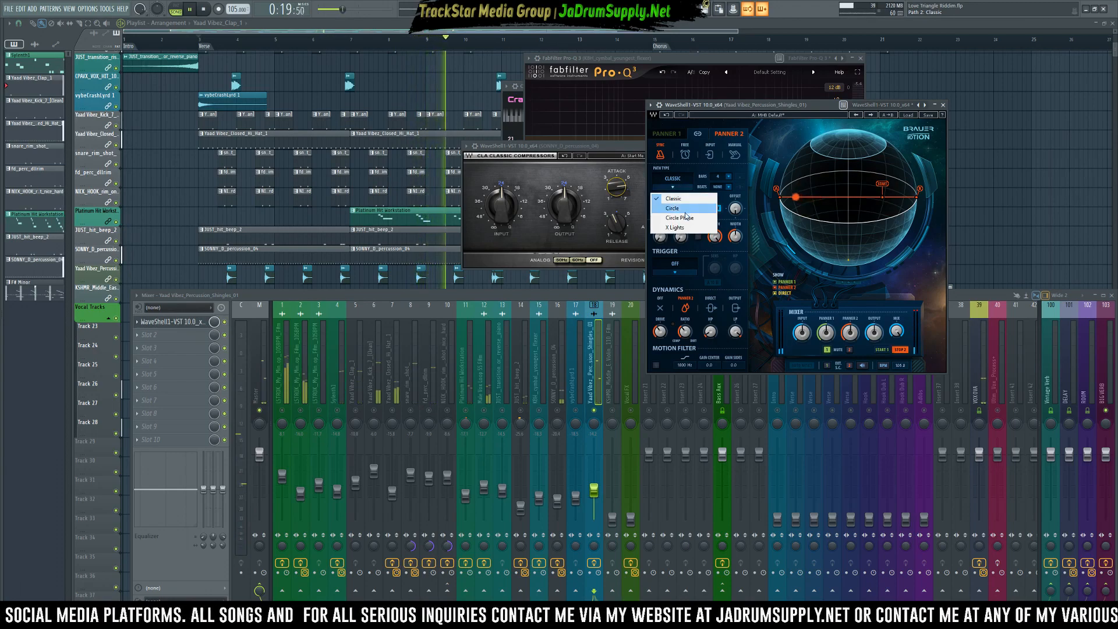
left_click(685, 218)
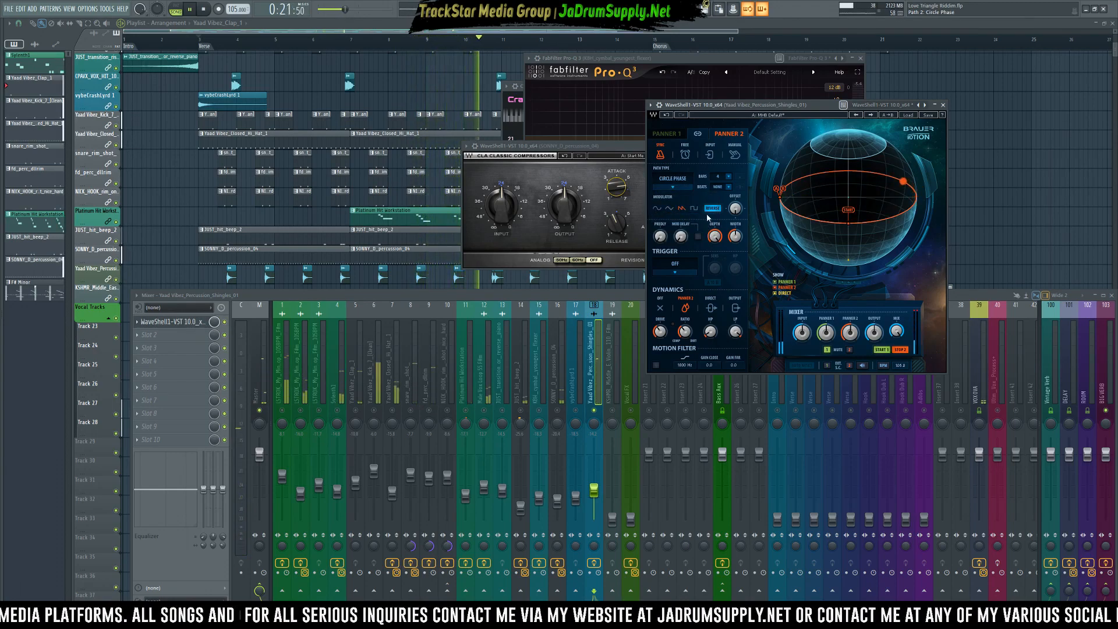
- Try Beats values of 1/8 and 1/16 on Panner 2, and set Beats back to None
left_click(727, 187)
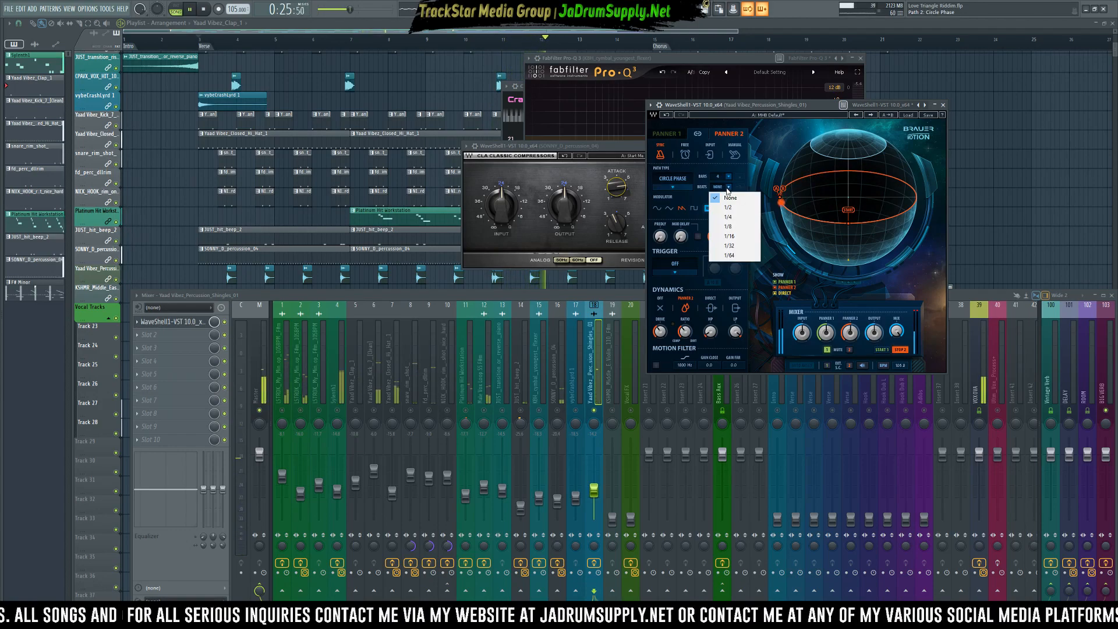
left_click(733, 228)
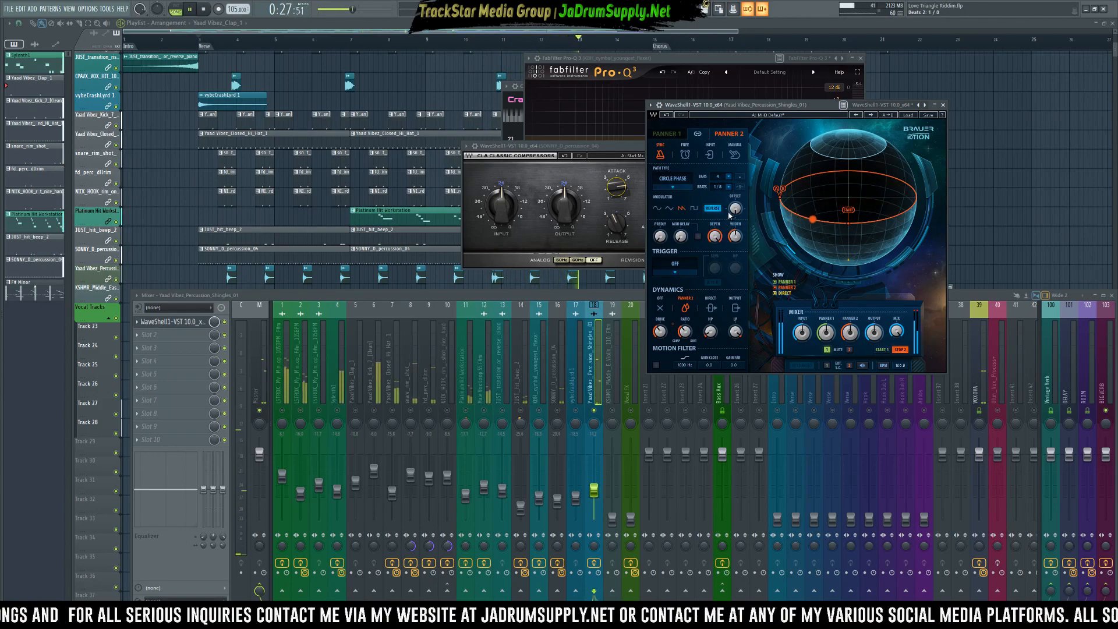
left_click(727, 188)
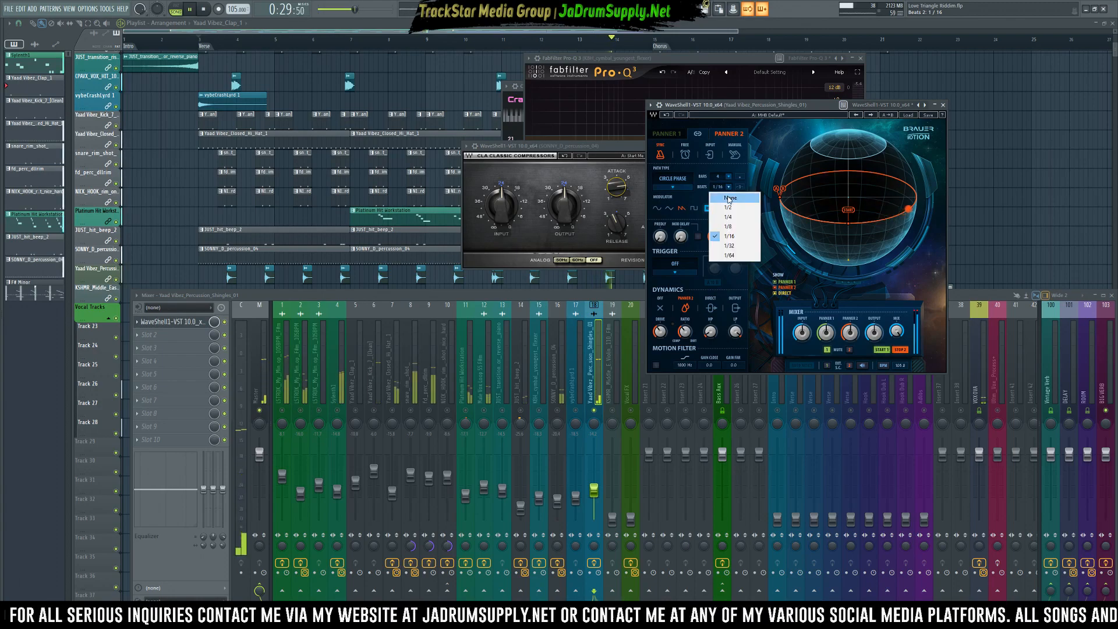
left_click(735, 197)
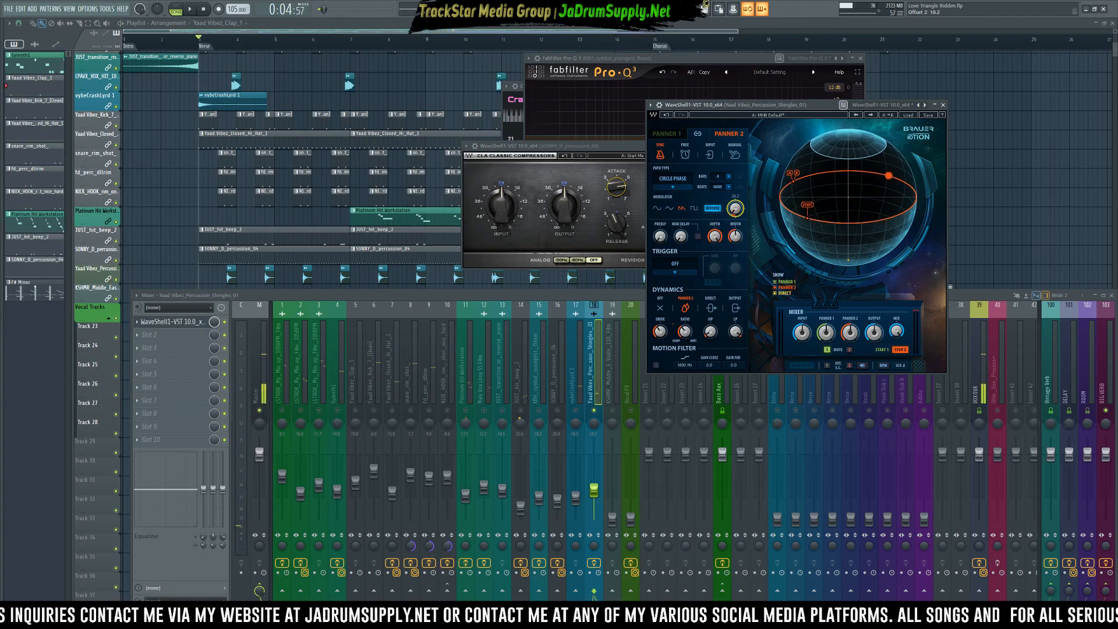
- Adjust Panner 2's modulator offset to about 75.8 while replaying the verse
key("space")
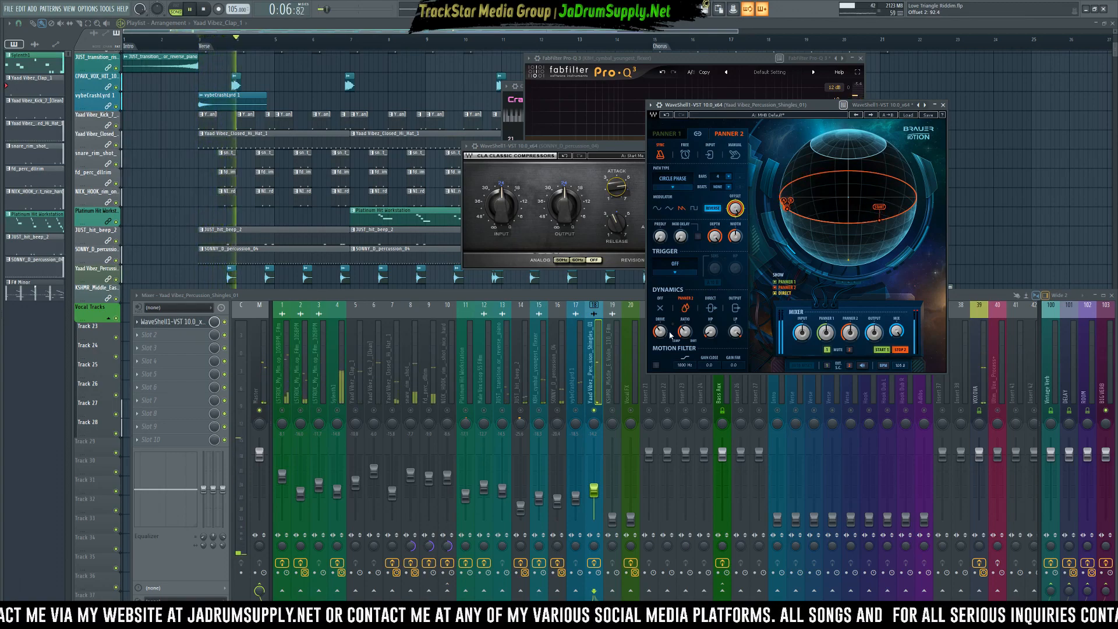
key("space")
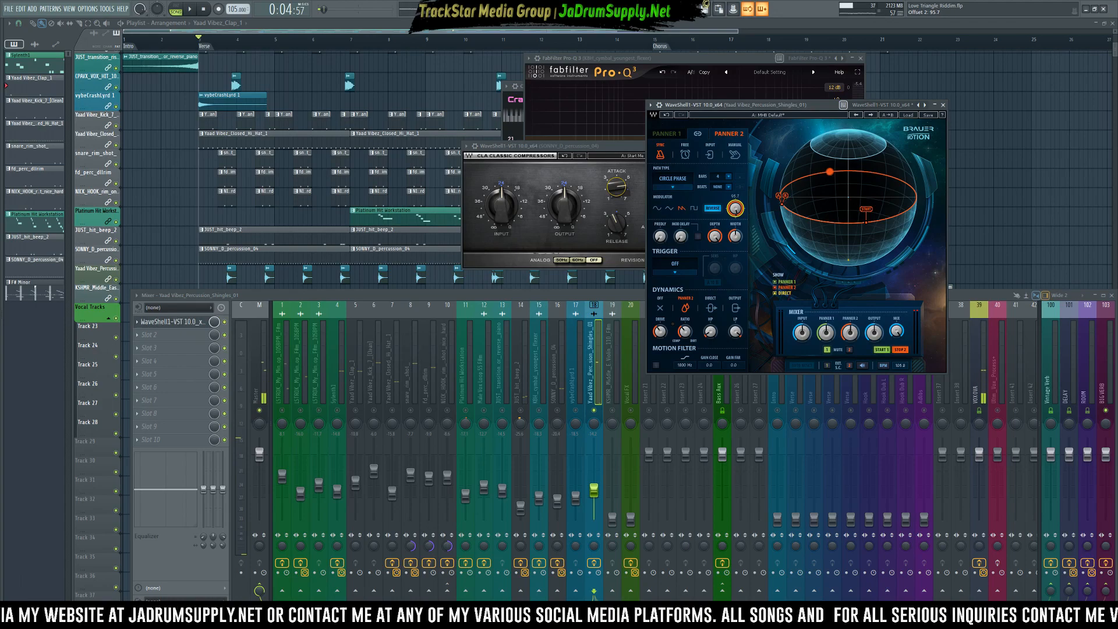
key("space")
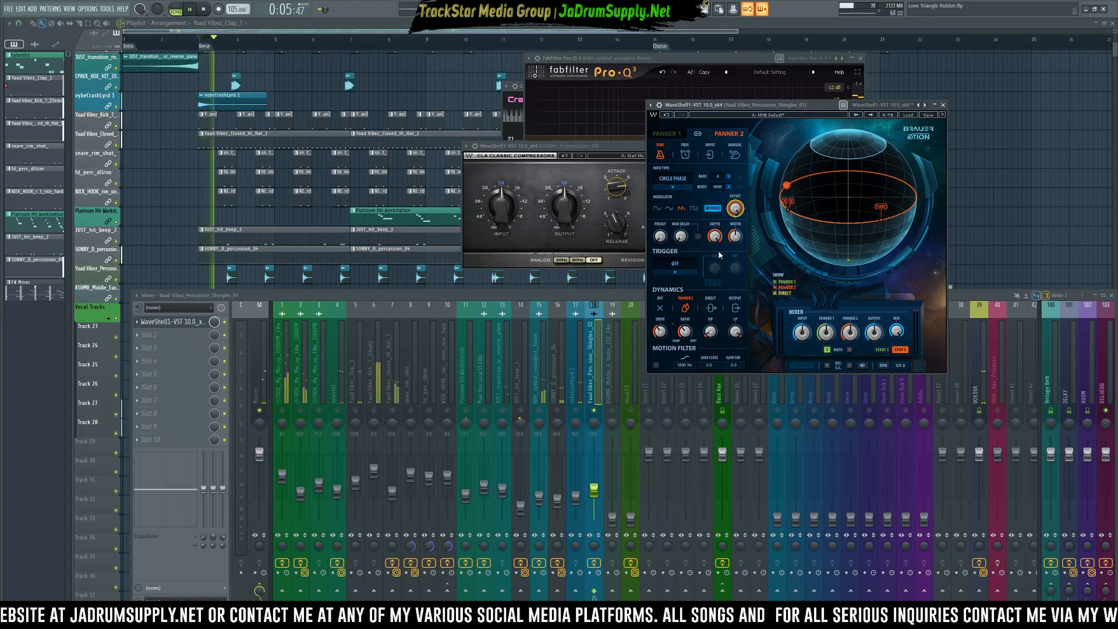
left_click_drag(735, 204, 732, 211)
key("space")
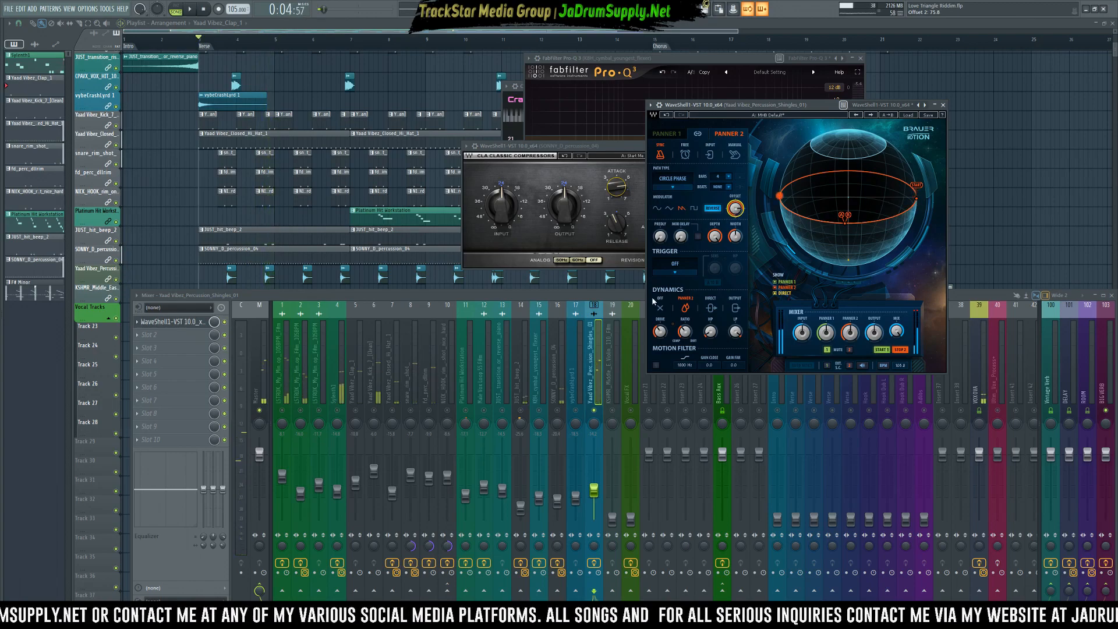
- Audition the soloed Shingles track with the panning effect, and restore the full mix
left_click(594, 412)
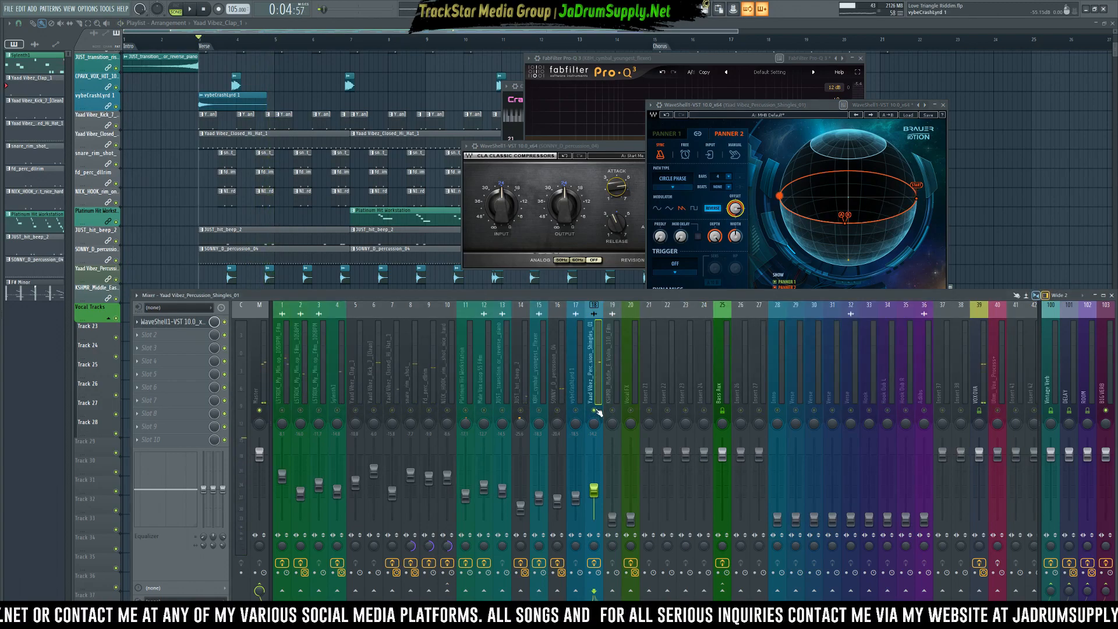
key("space")
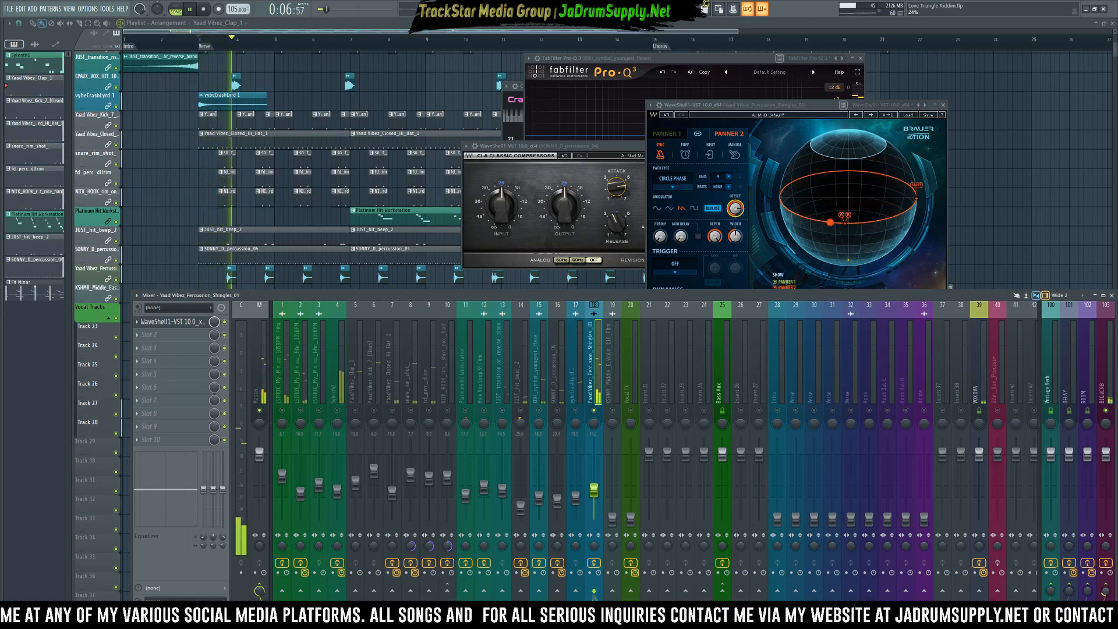
key("space")
right_click(594, 411)
- Lower the Yaad Vibez_Percussion_Shingles_01 fader past about -18.0 dB while replaying the full mix from the verse
key("space")
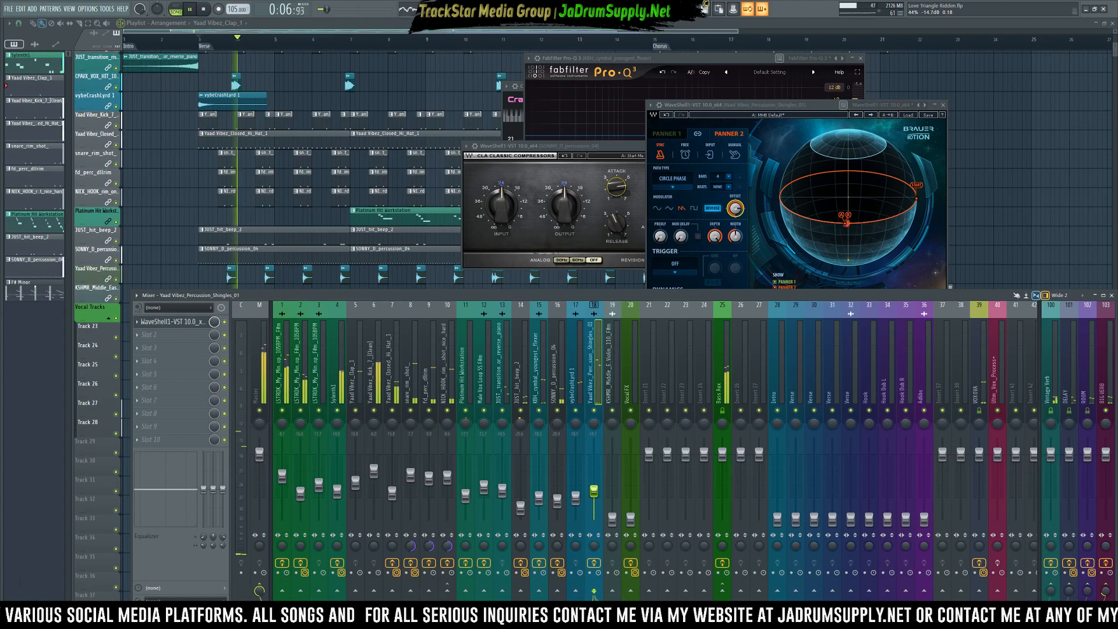
left_click_drag(595, 492, 597, 500)
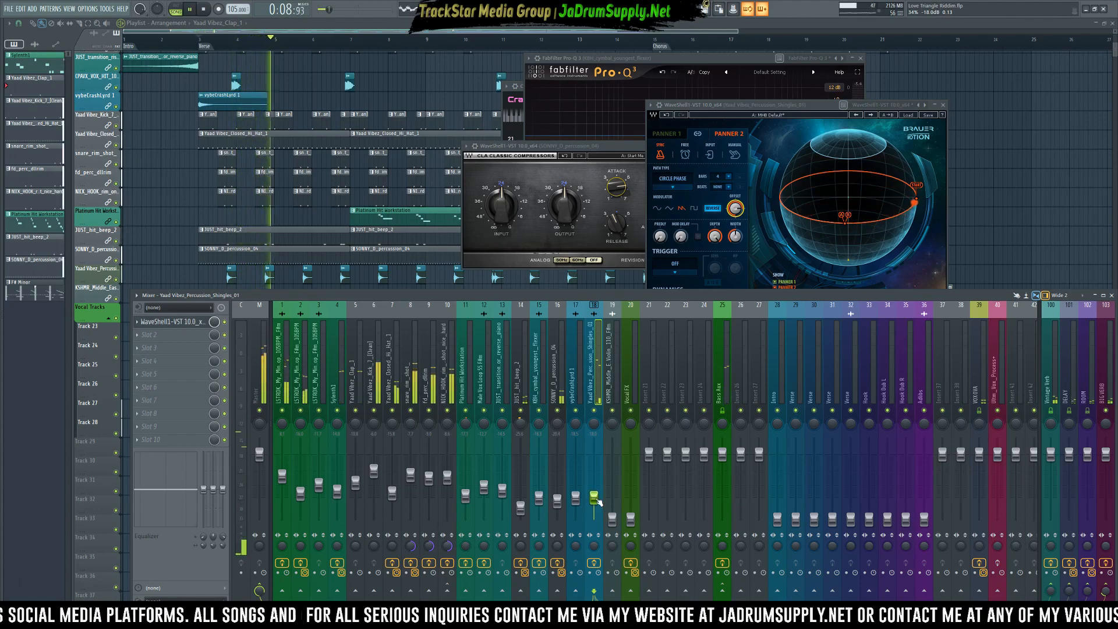
left_click_drag(597, 500, 597, 504)
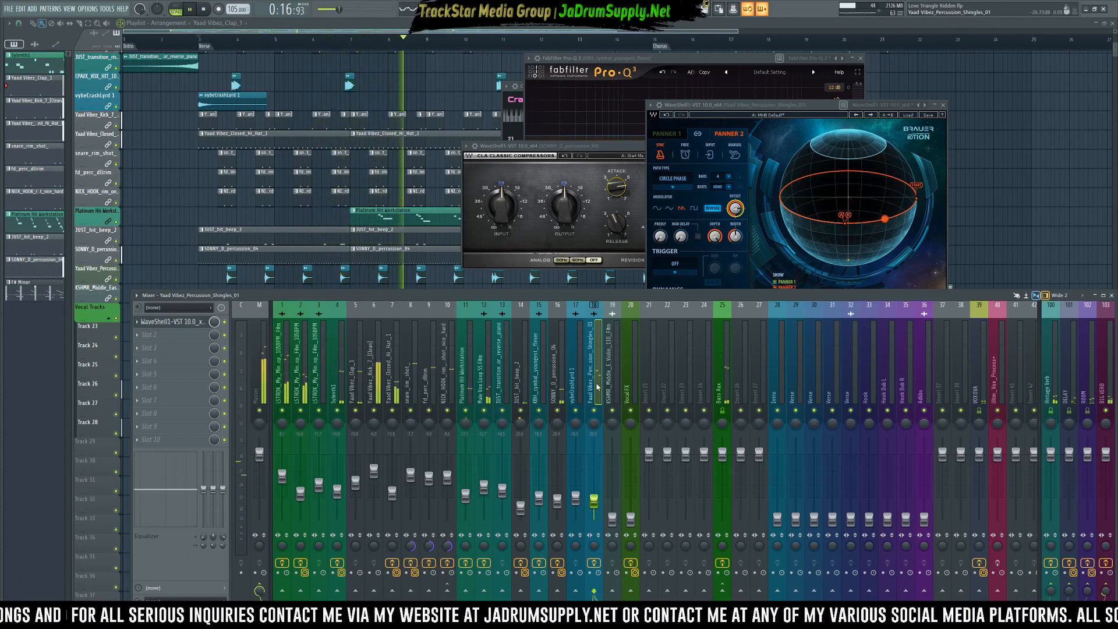
key("space")
- Load the Waves L2 Stereo limiter into the second effect slot of the Shingles track and play the verse
left_click(172, 335)
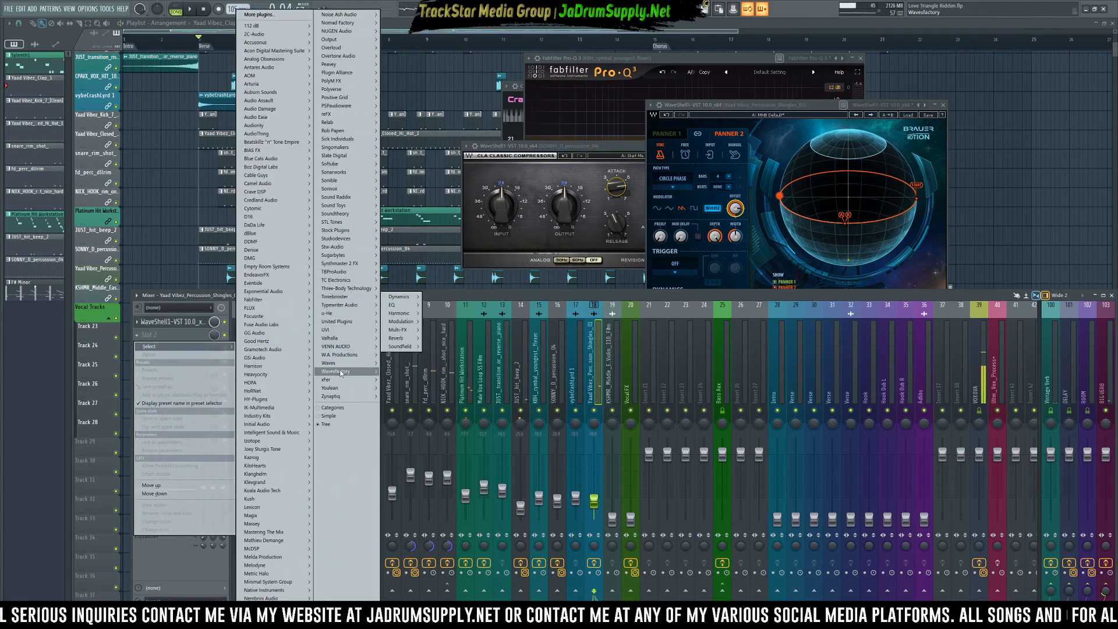
mouse_move(362, 363)
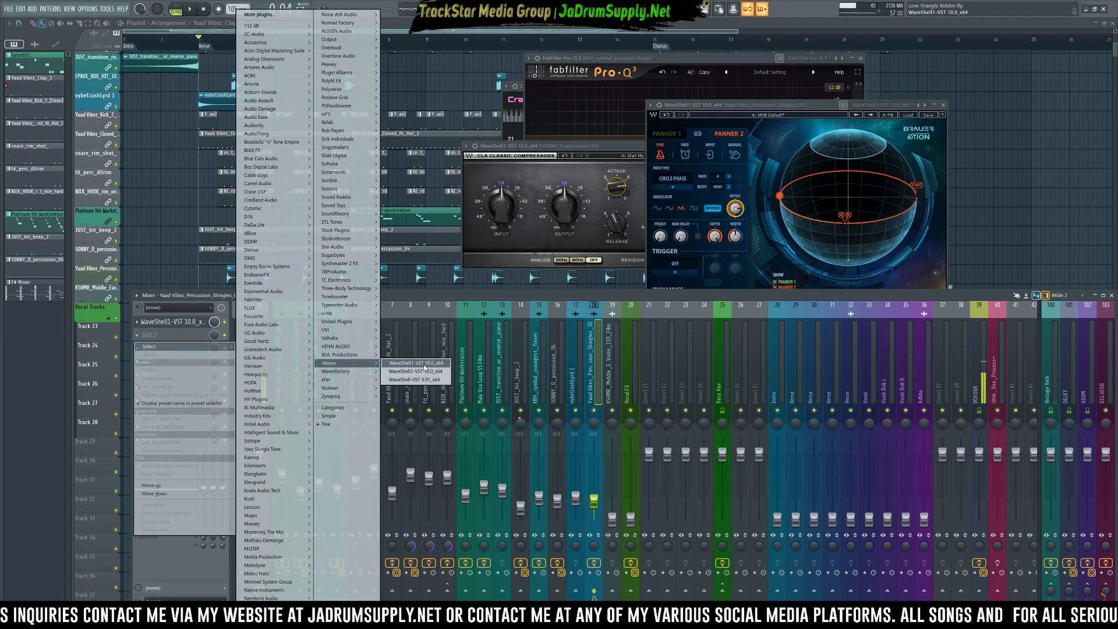
left_click(425, 367)
left_click_drag(223, 144, 714, 131)
left_click(715, 185)
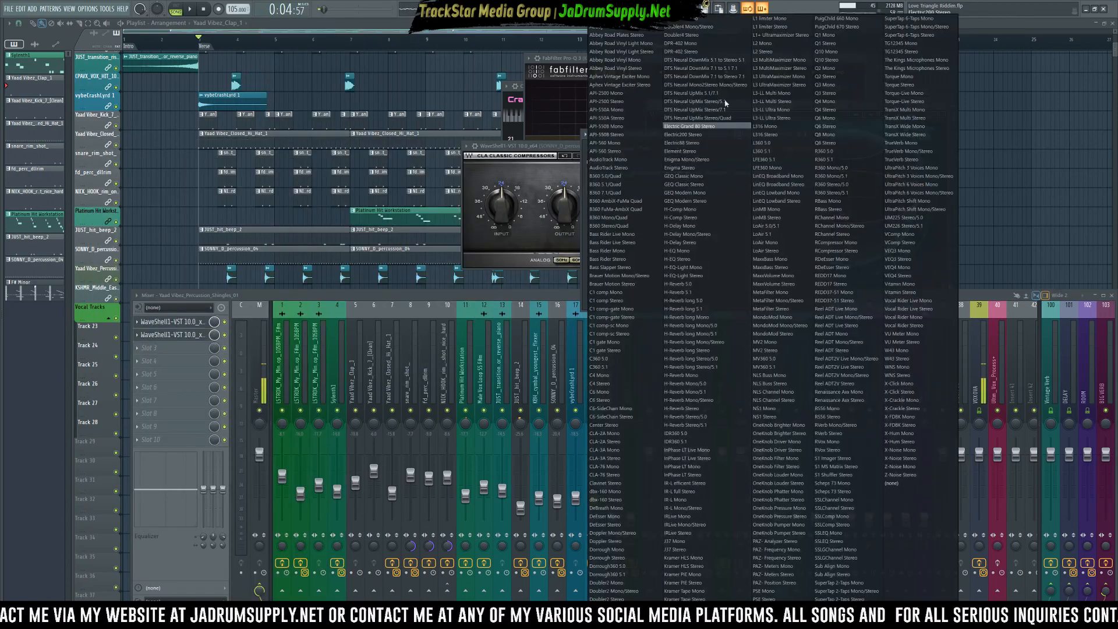
left_click(769, 53)
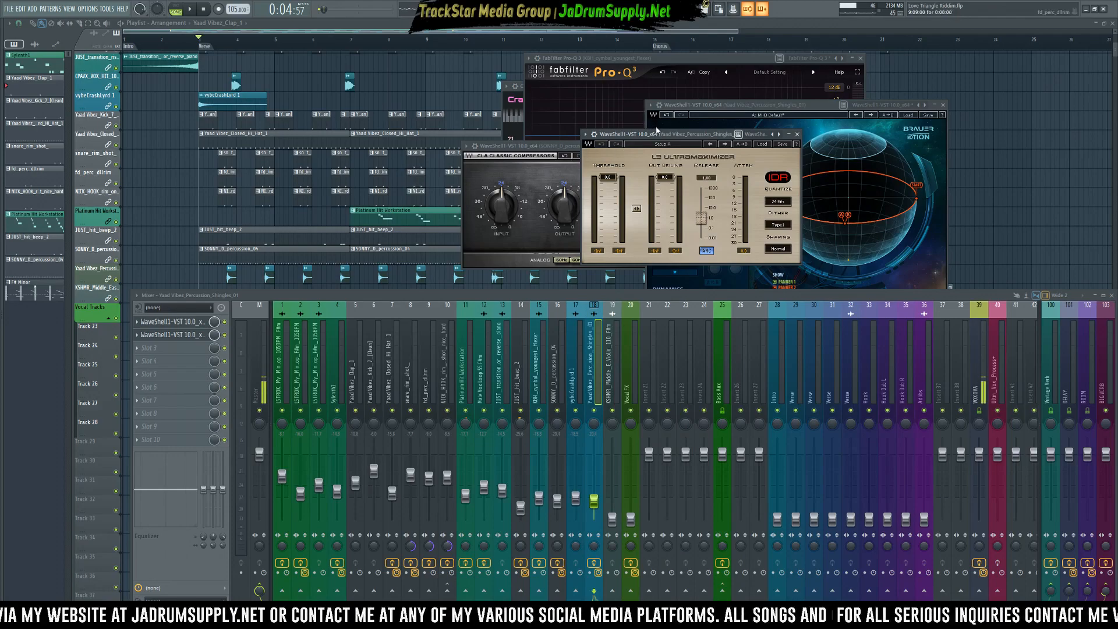
left_click_drag(661, 139, 535, 255)
key("space")
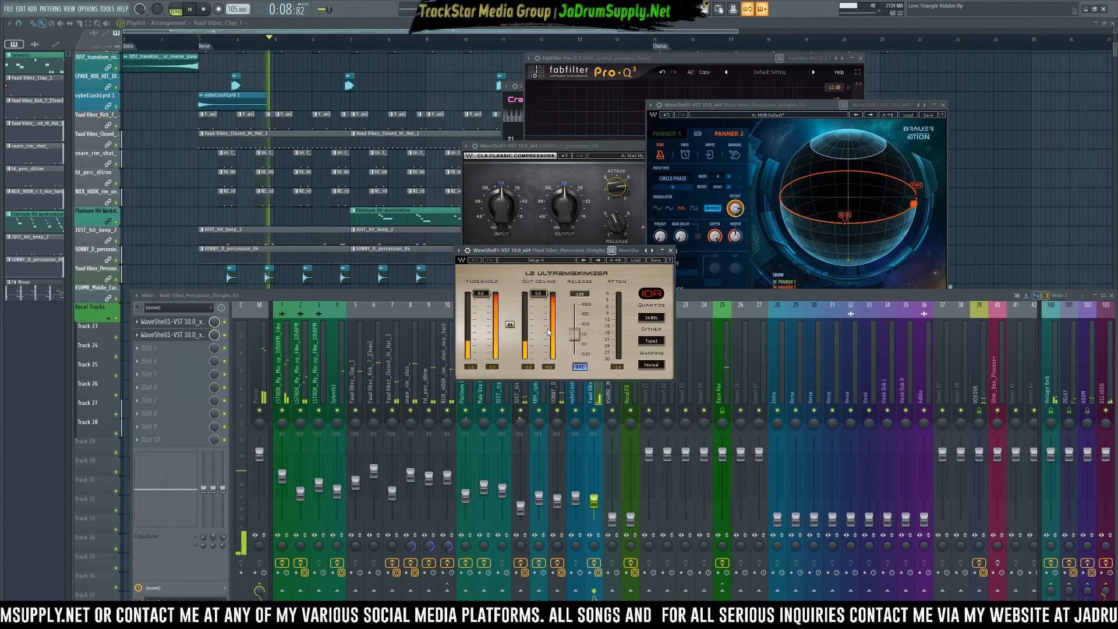
- Set the L2 Ultramaximizer's out ceiling to -9.0, turn ARC off and lower the release to 0.01
left_click_drag(578, 255, 547, 185)
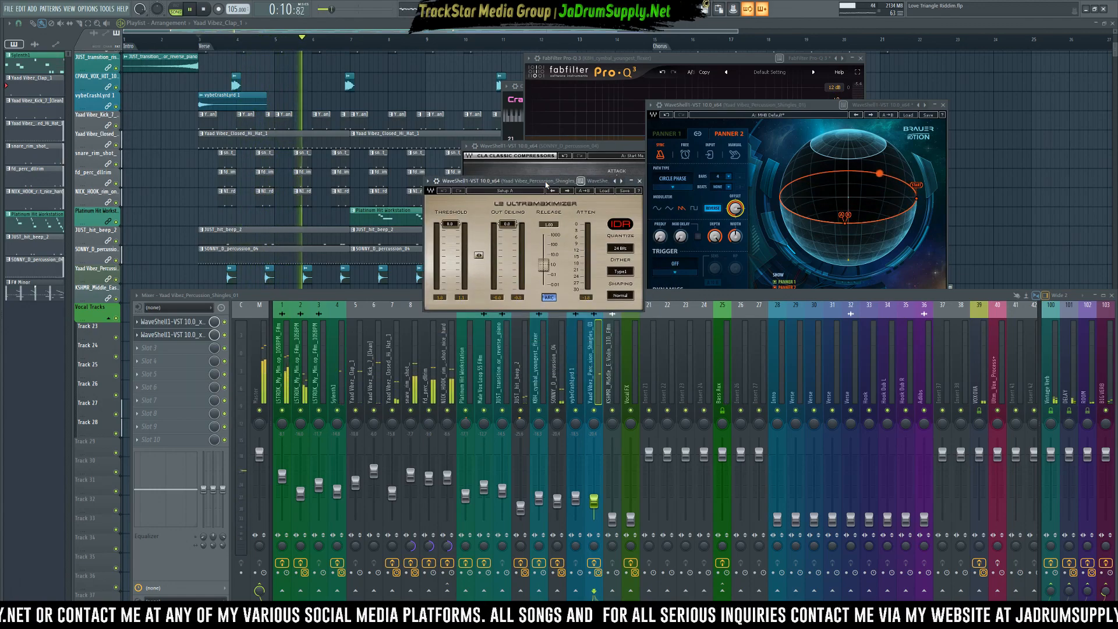
left_click(507, 224)
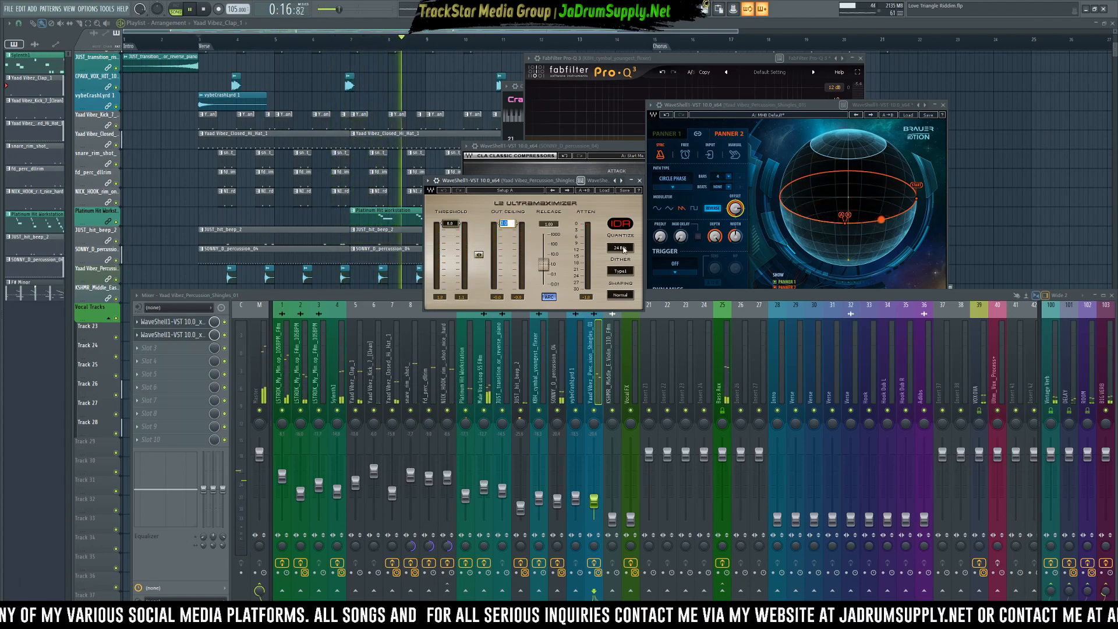
type("-9")
key("Return")
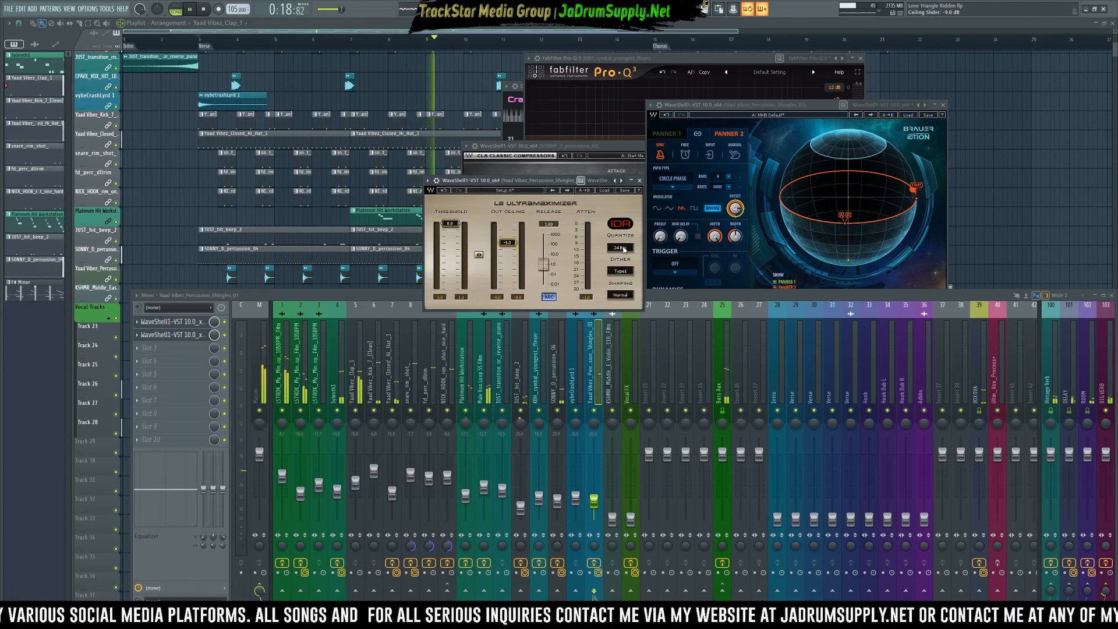
left_click(550, 297)
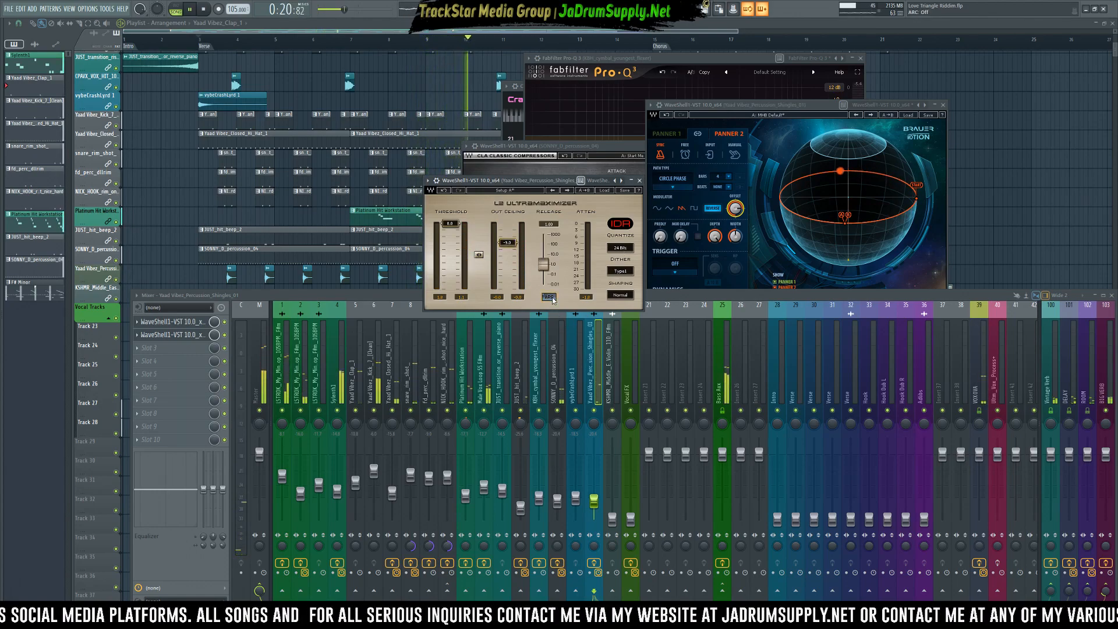
left_click_drag(544, 265, 611, 306)
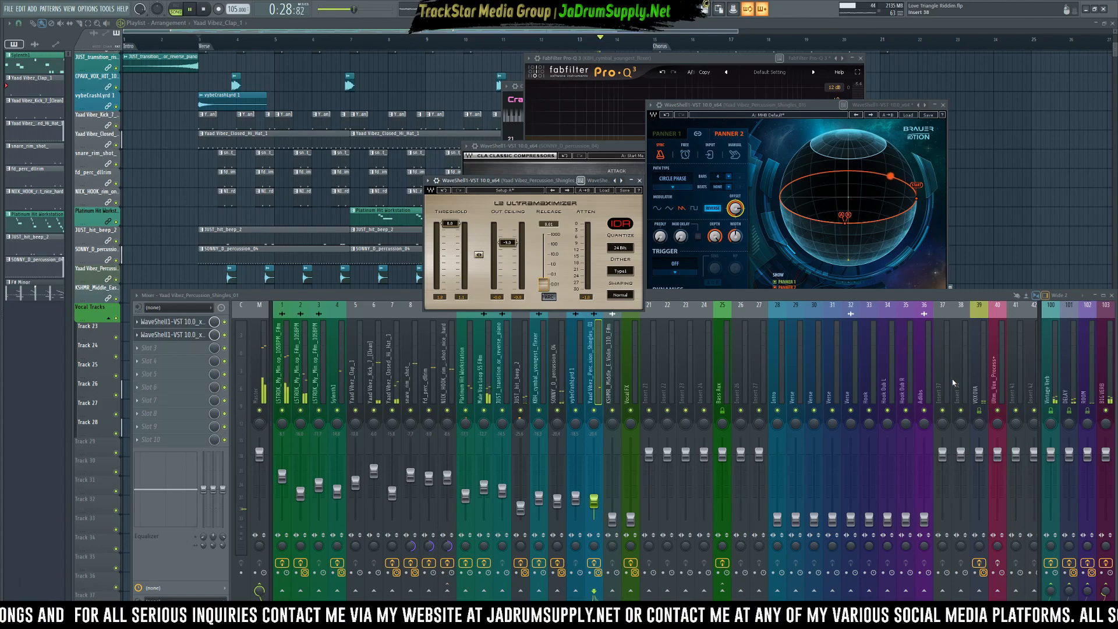
- Raise the Vocal FX fader in the mixer after checking the remaining effect tracks in the playlist
left_click(983, 412)
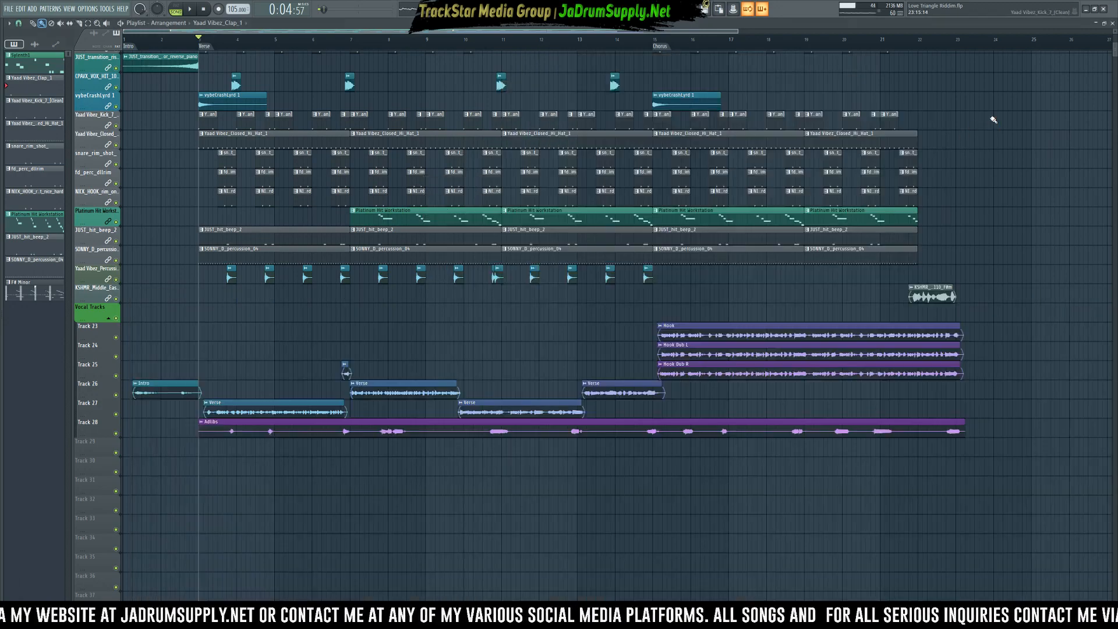
scroll(556, 133, "down", 2)
scroll(557, 132, "up", 2)
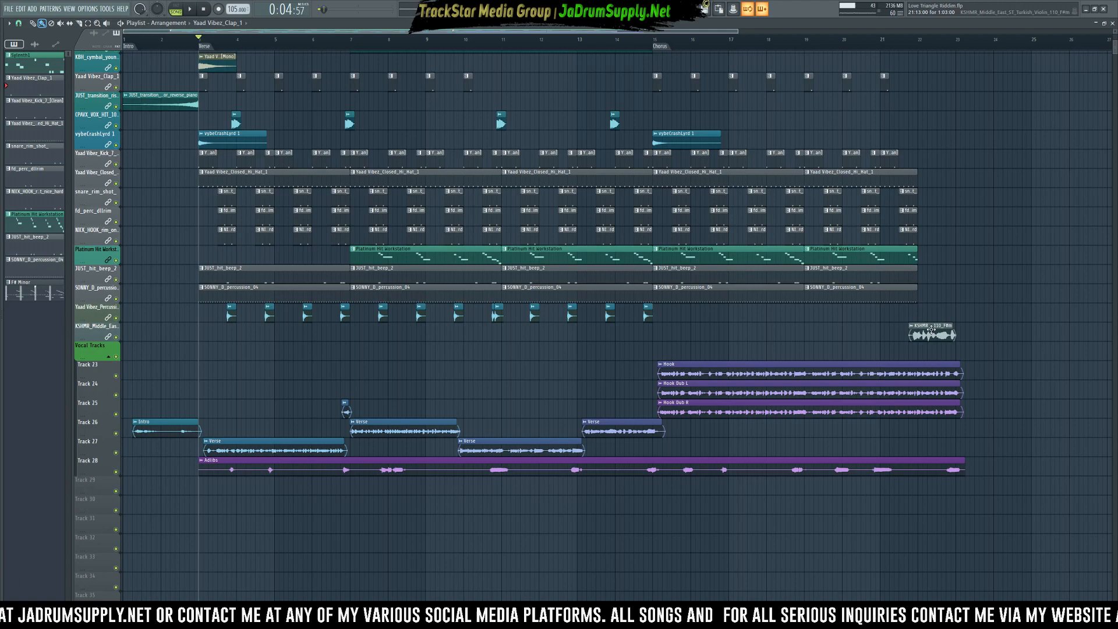
key("F9")
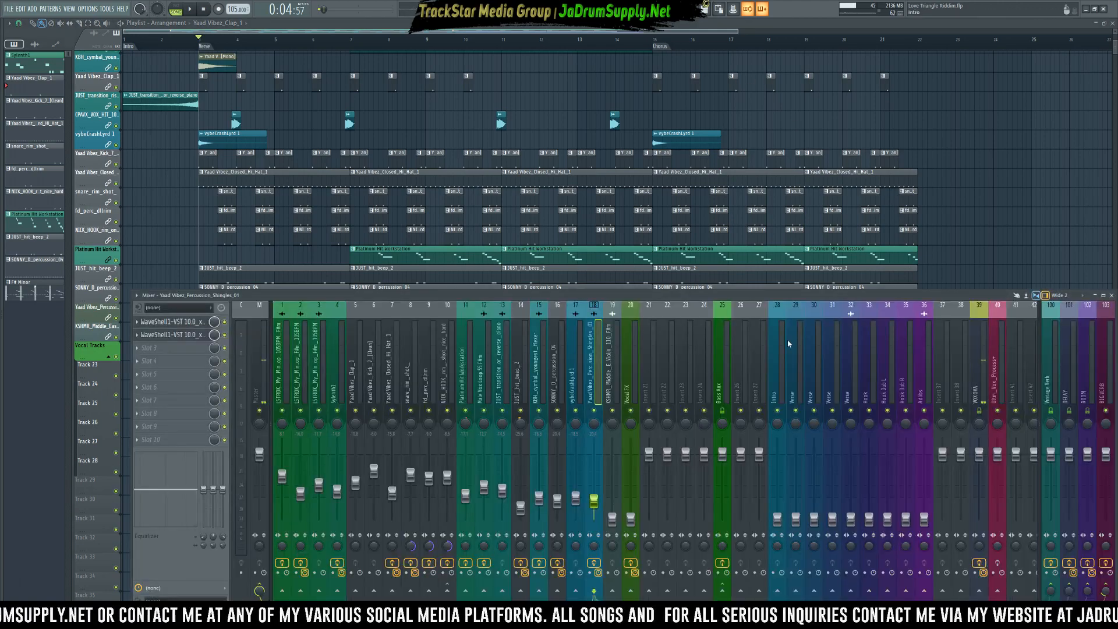
left_click(610, 383)
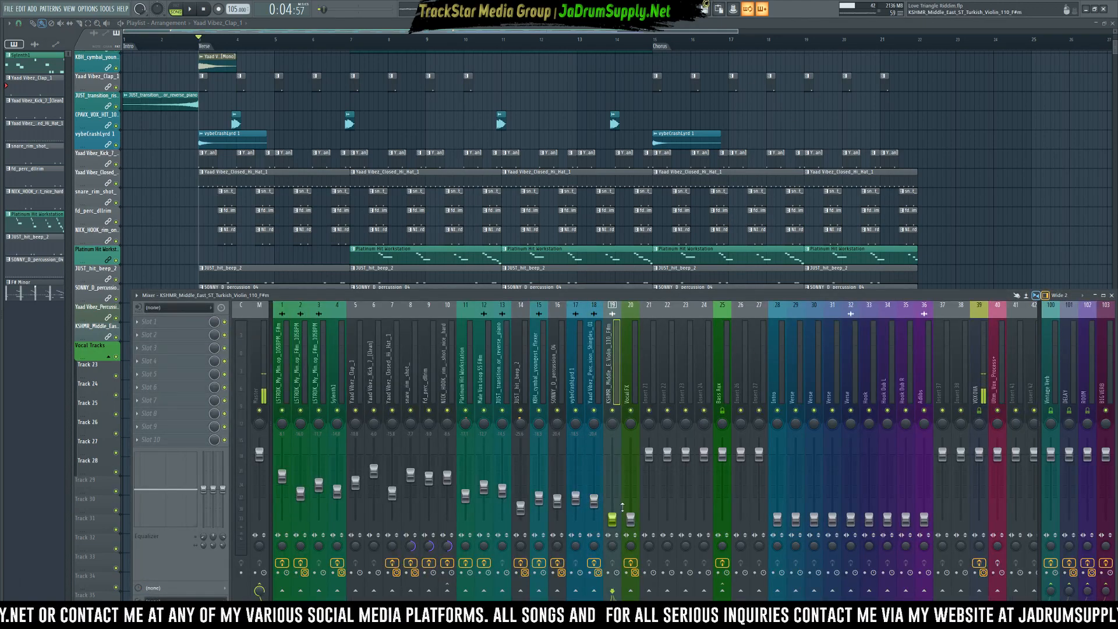
left_click_drag(631, 517, 630, 508)
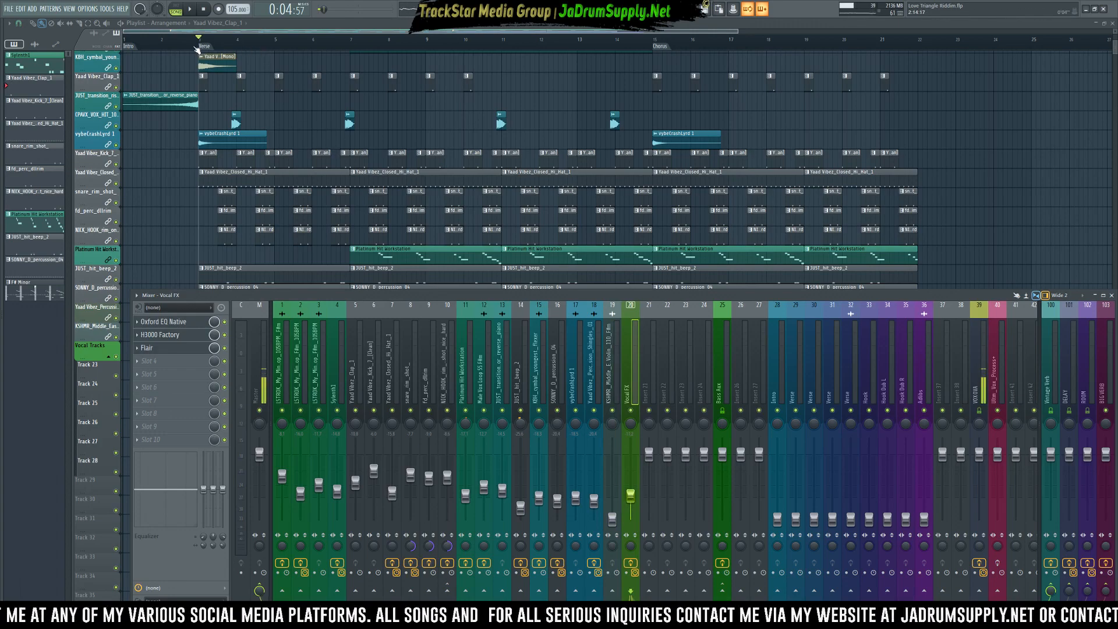
- Select the first two bars of the verse as a loop range and audition it in the full mix
right_click(272, 46)
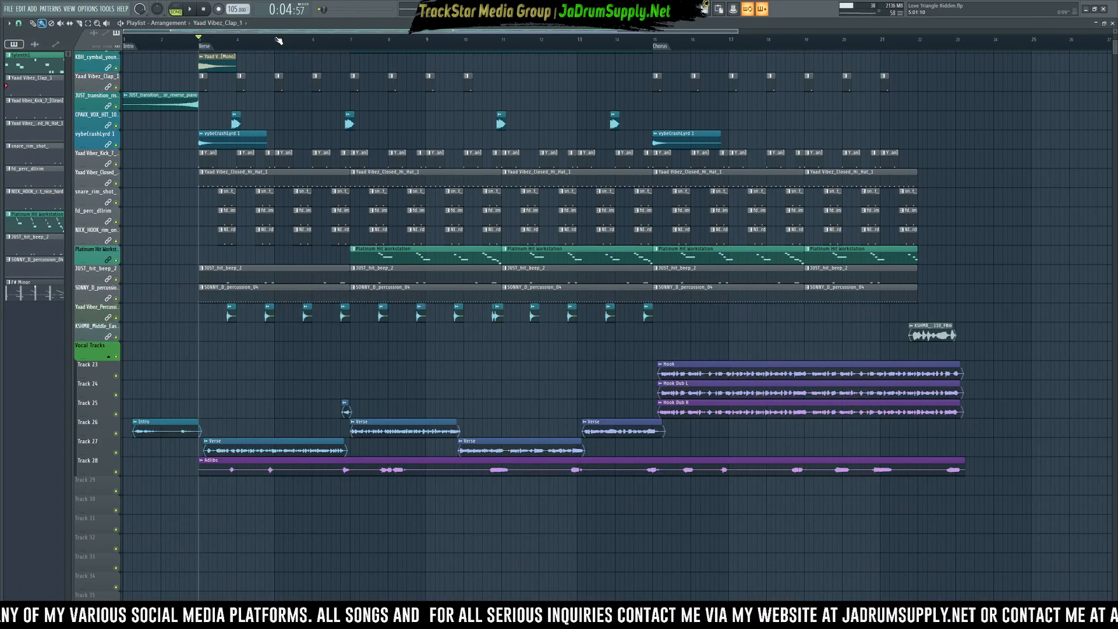
left_click_drag(279, 41, 205, 47)
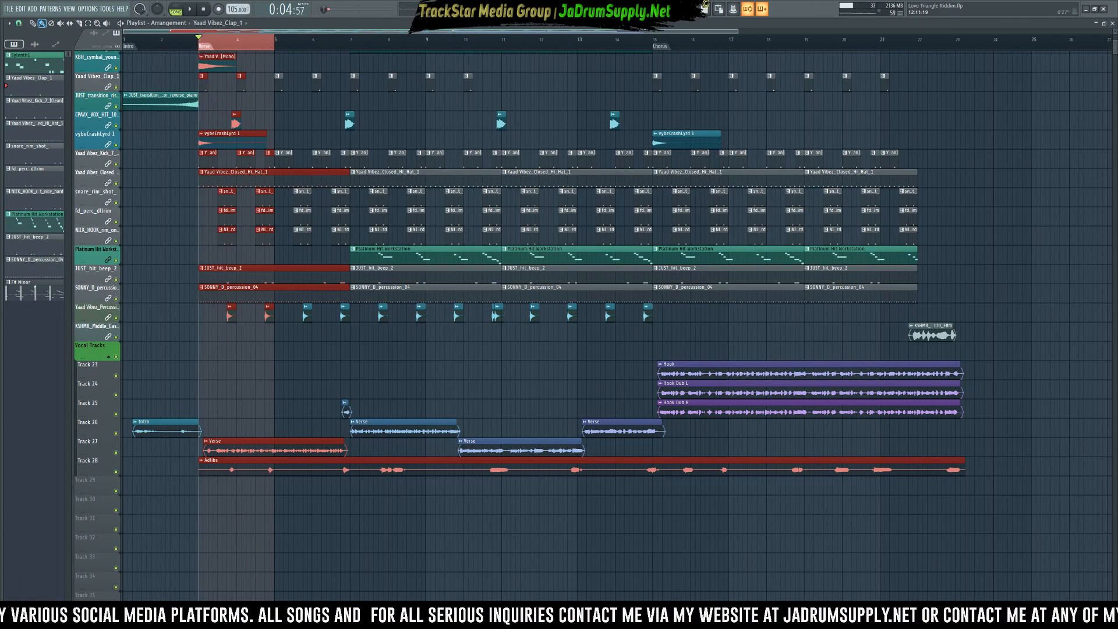
key("F9")
left_click(983, 389)
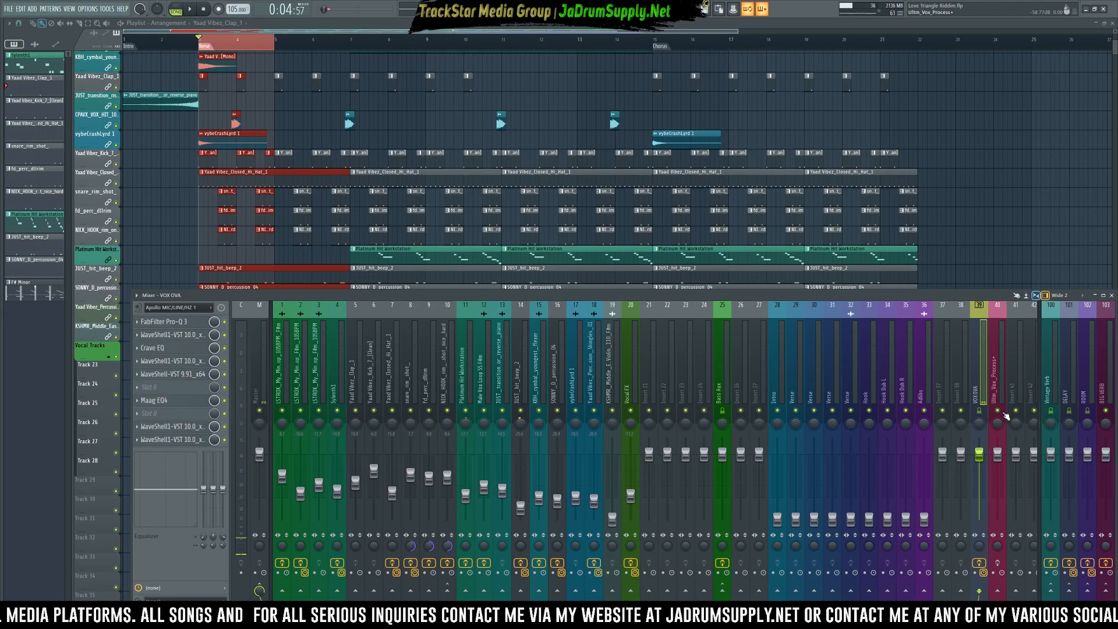
key("space")
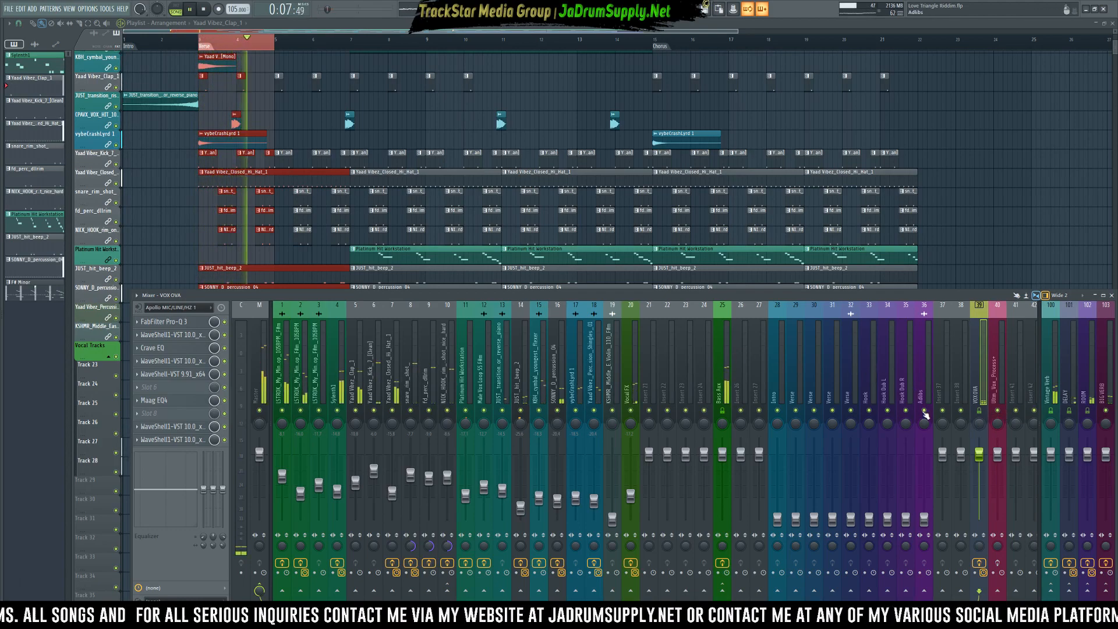
key("space")
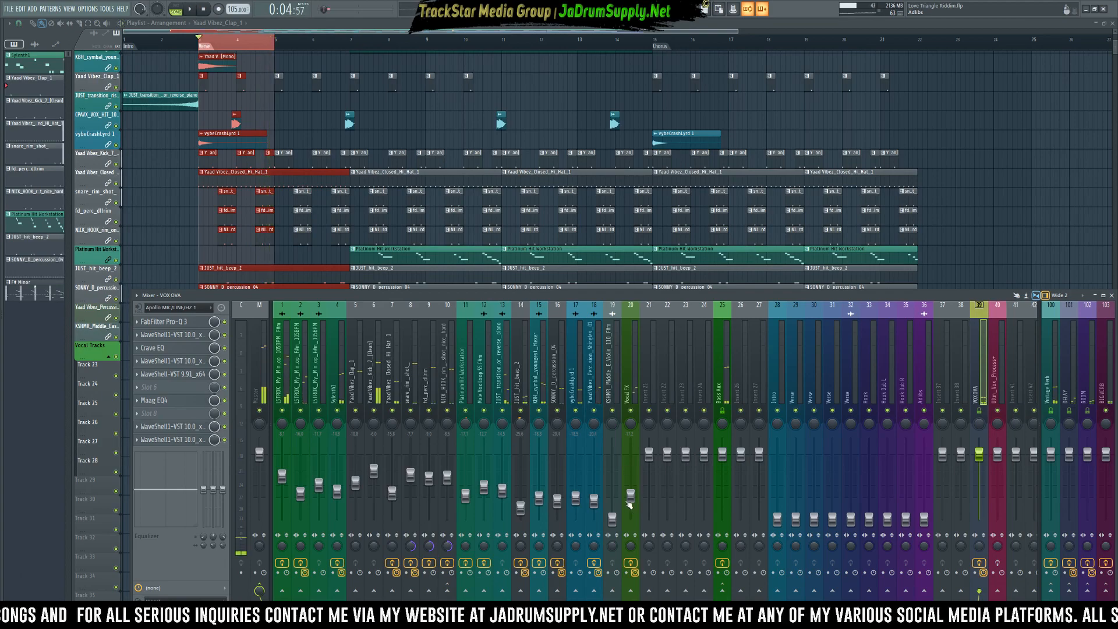
- Lower the Vocal FX fader to about -22.1 dB while replaying the verse, and clear the loop selection
left_click_drag(632, 497, 631, 498)
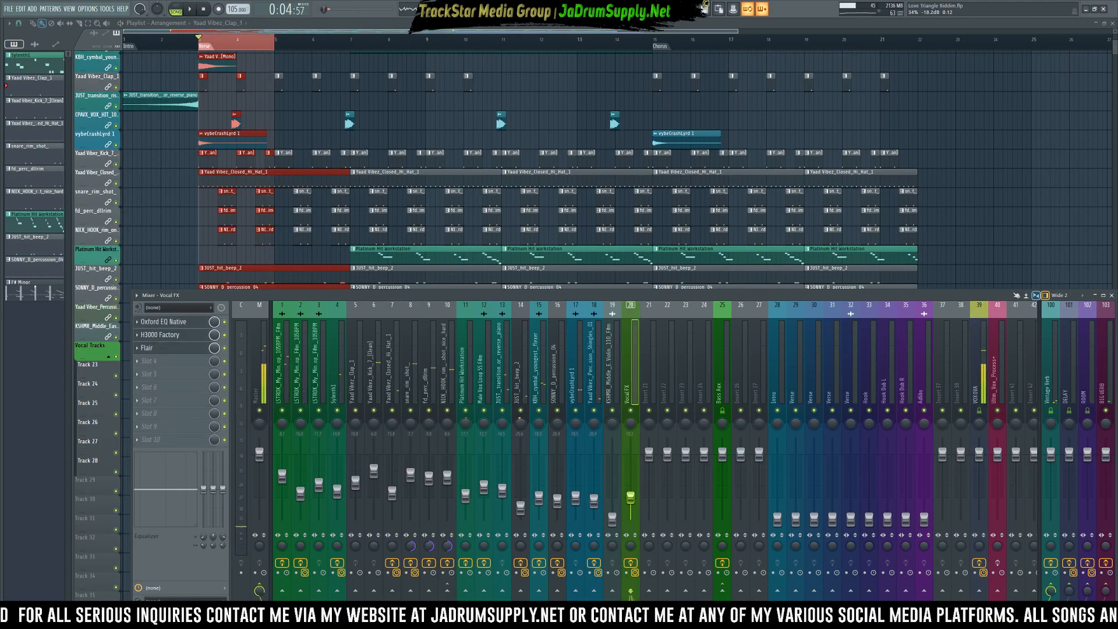
key("space")
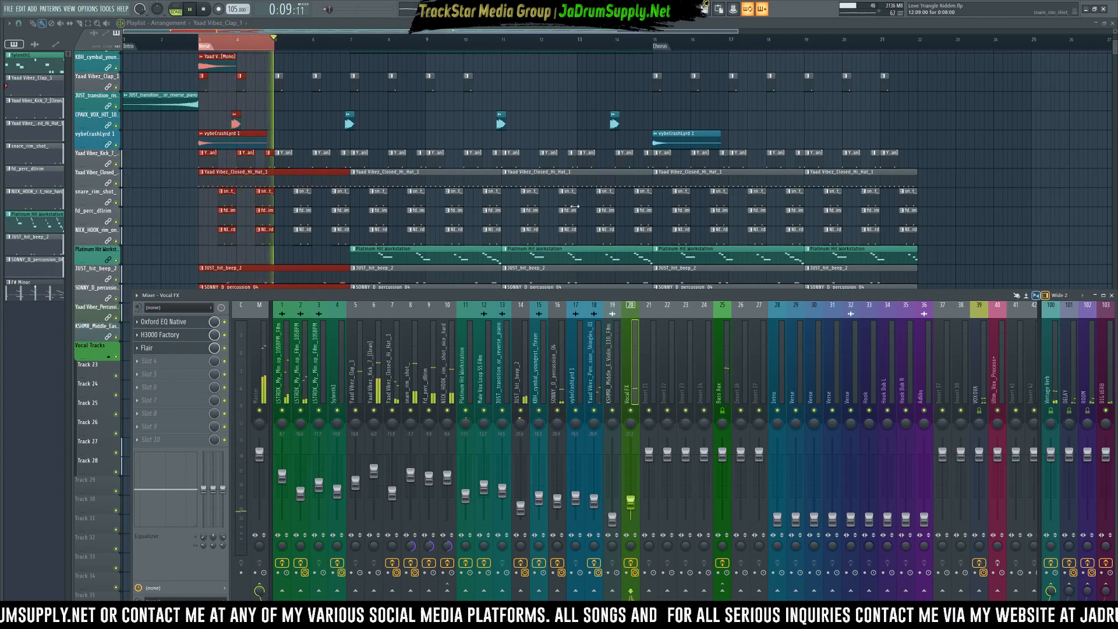
left_click(570, 86, "ctrl")
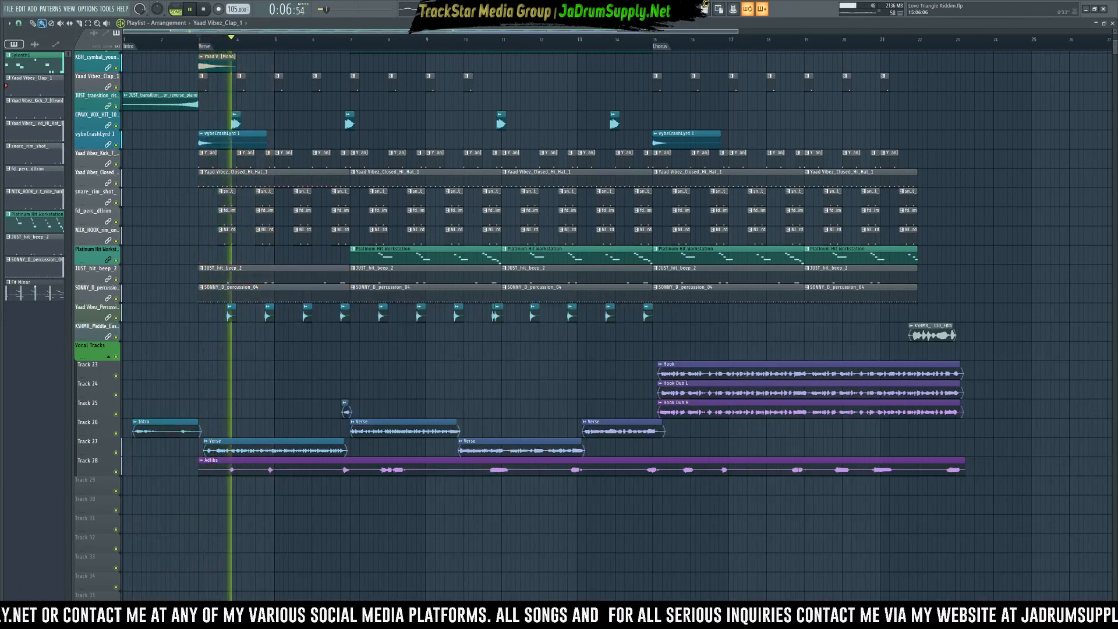
key("F9")
left_click_drag(629, 507, 630, 502)
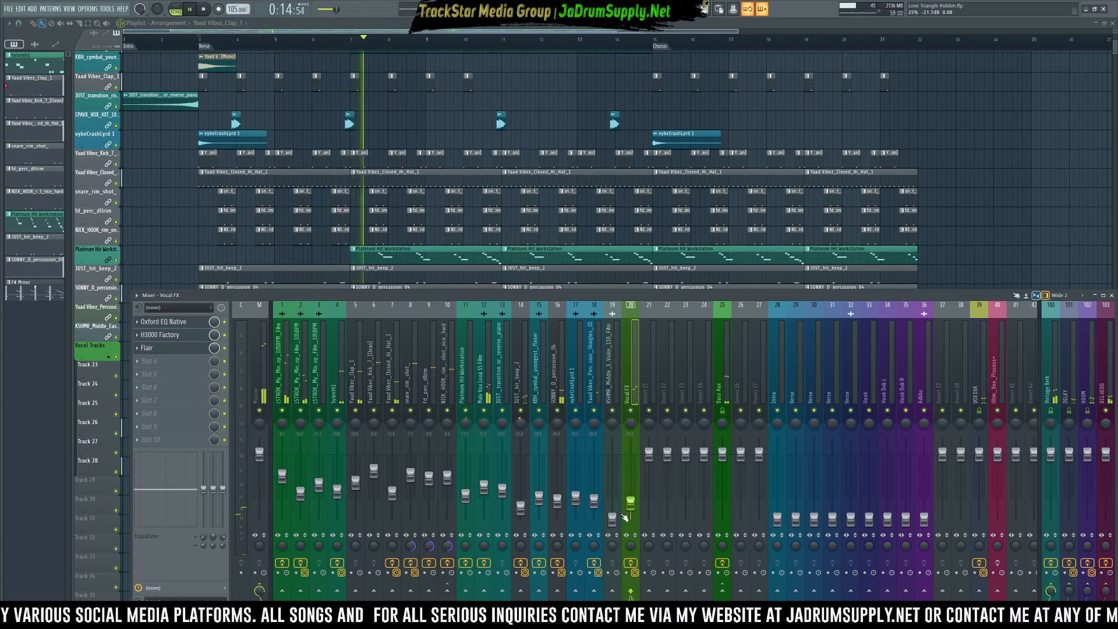
left_click(631, 504)
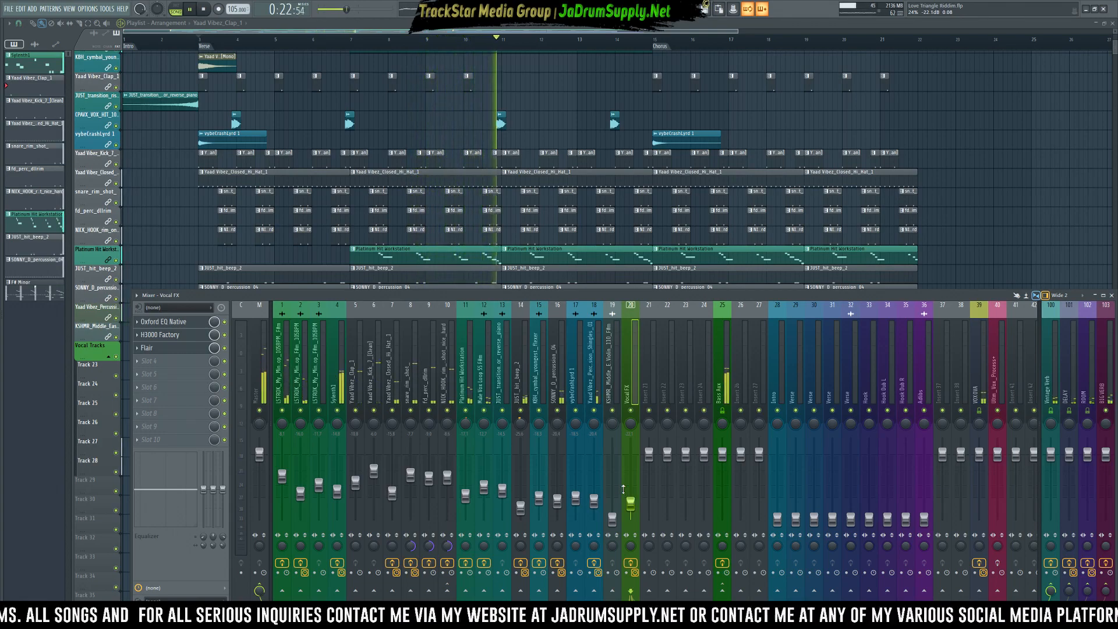
key("space")
key("space")
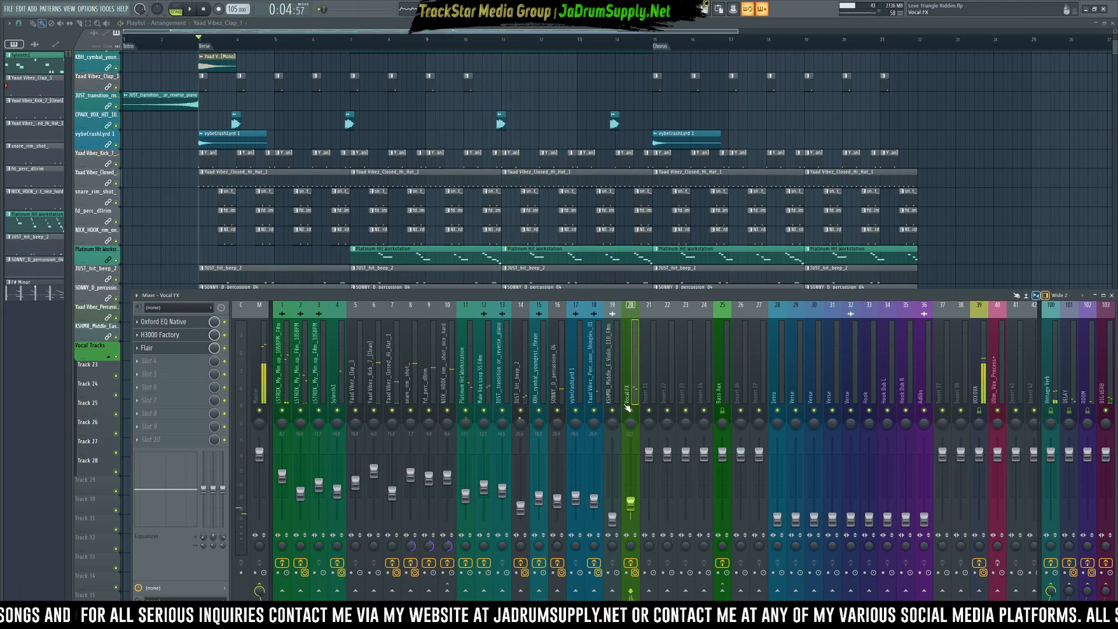
- Select the KSHMR Turkish Violin mixer track and loop playback from bar 21 to bar 23 around its clip
left_click(610, 384)
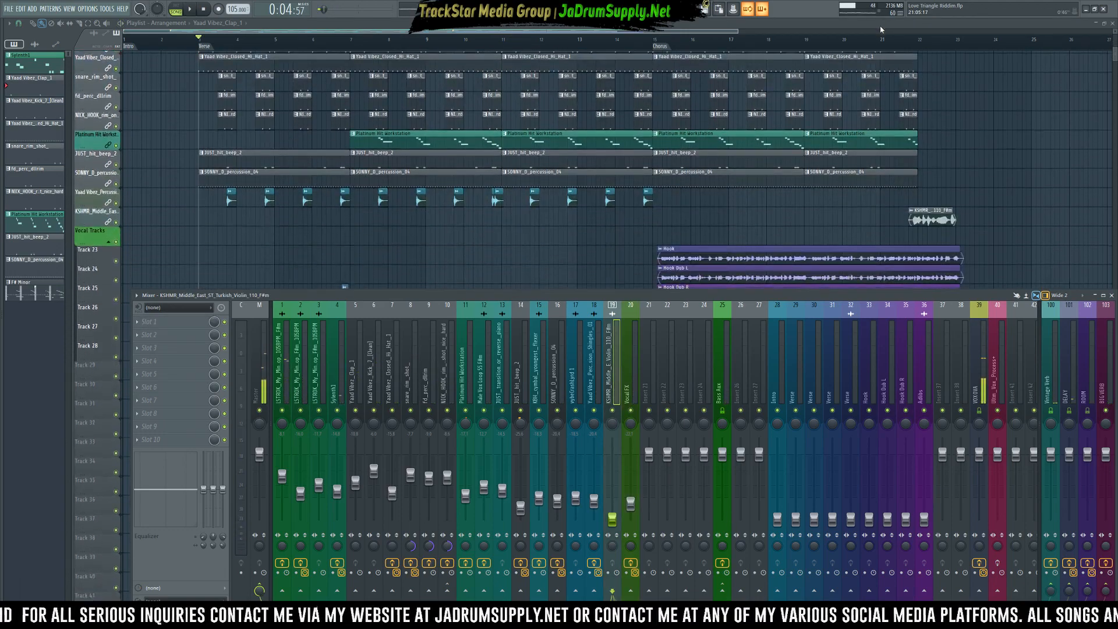
left_click(879, 44)
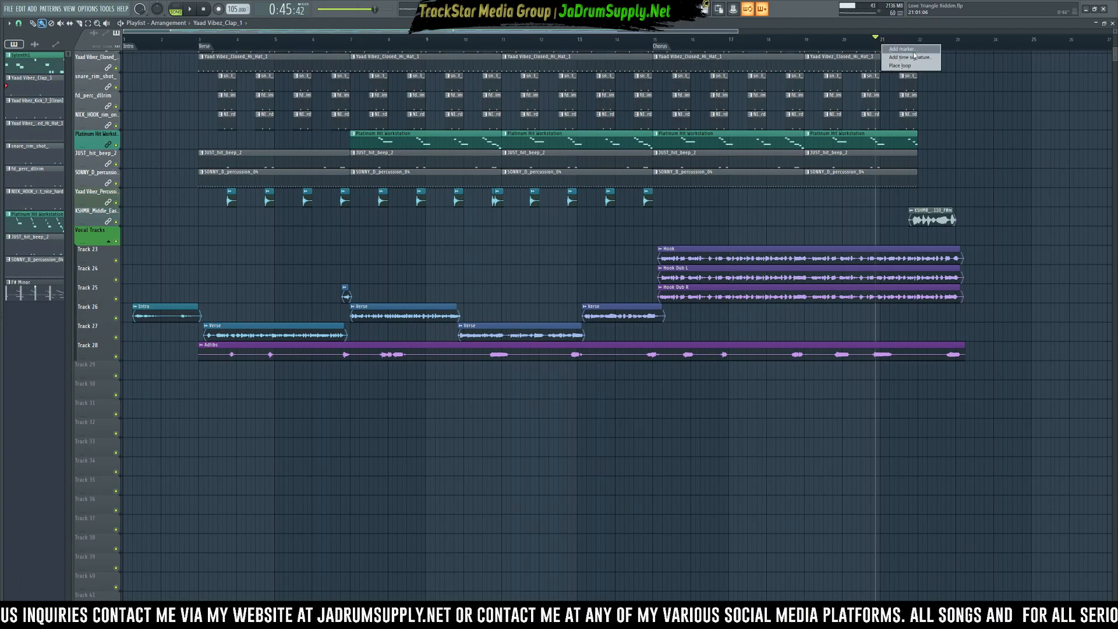
left_click_drag(957, 40, 875, 49)
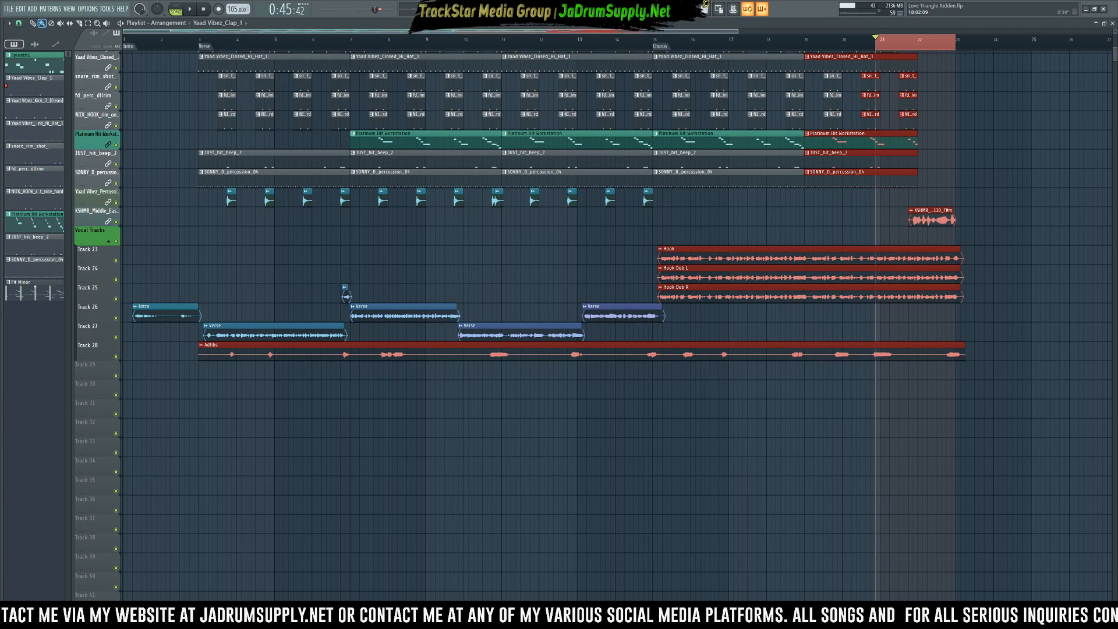
key("F9")
key("space")
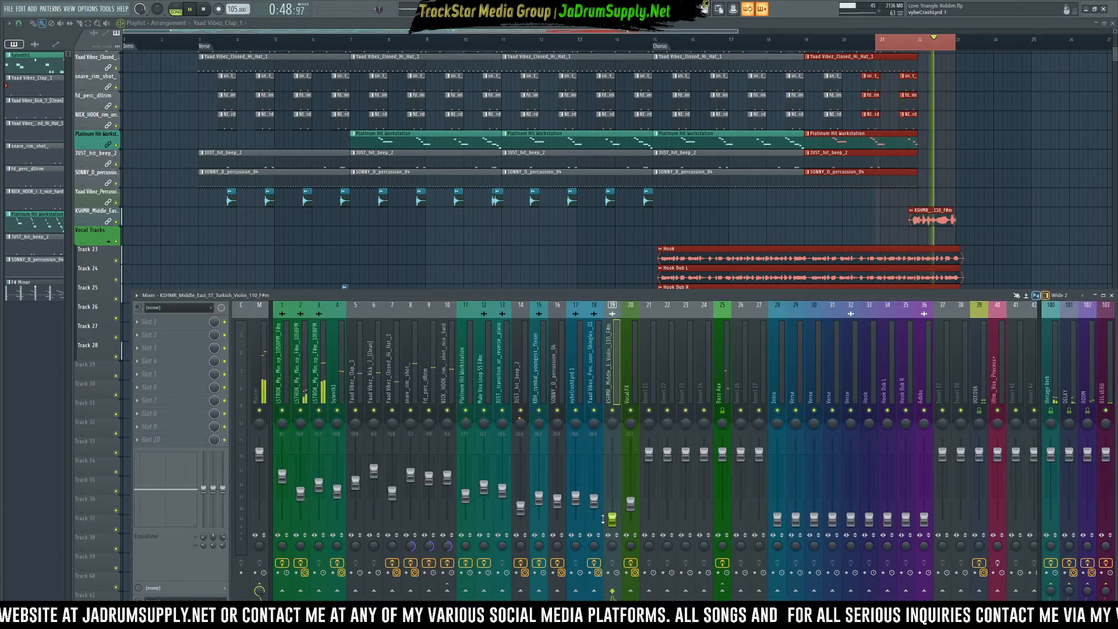
- Raise the Turkish Violin fader to about -17 dB and audition the track soloed within the looped range
left_click_drag(612, 508, 612, 497)
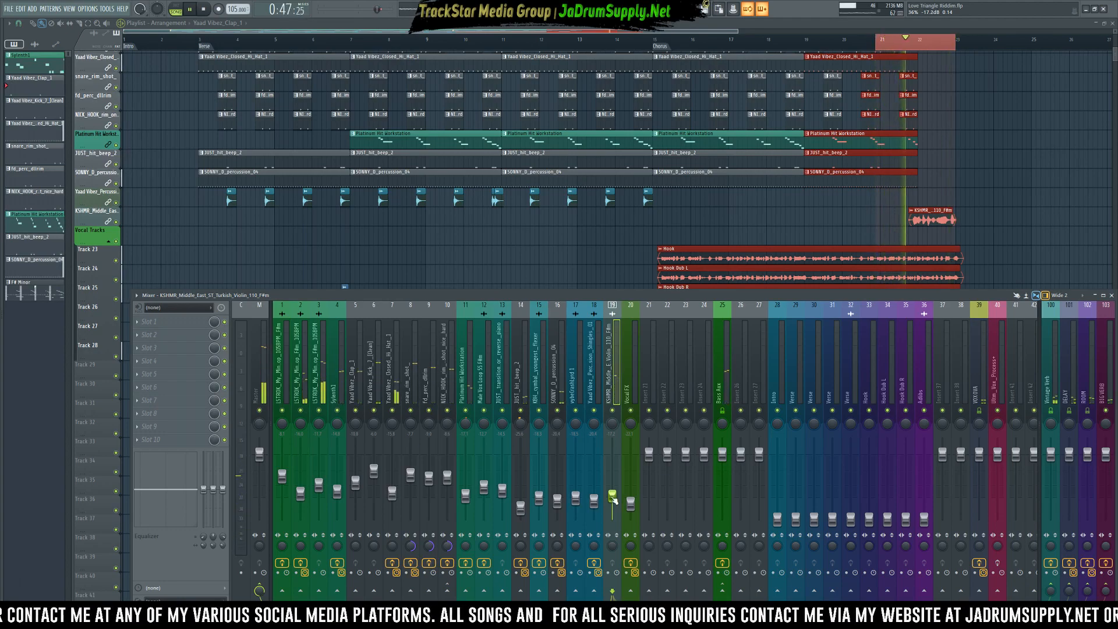
key("space")
key("F9")
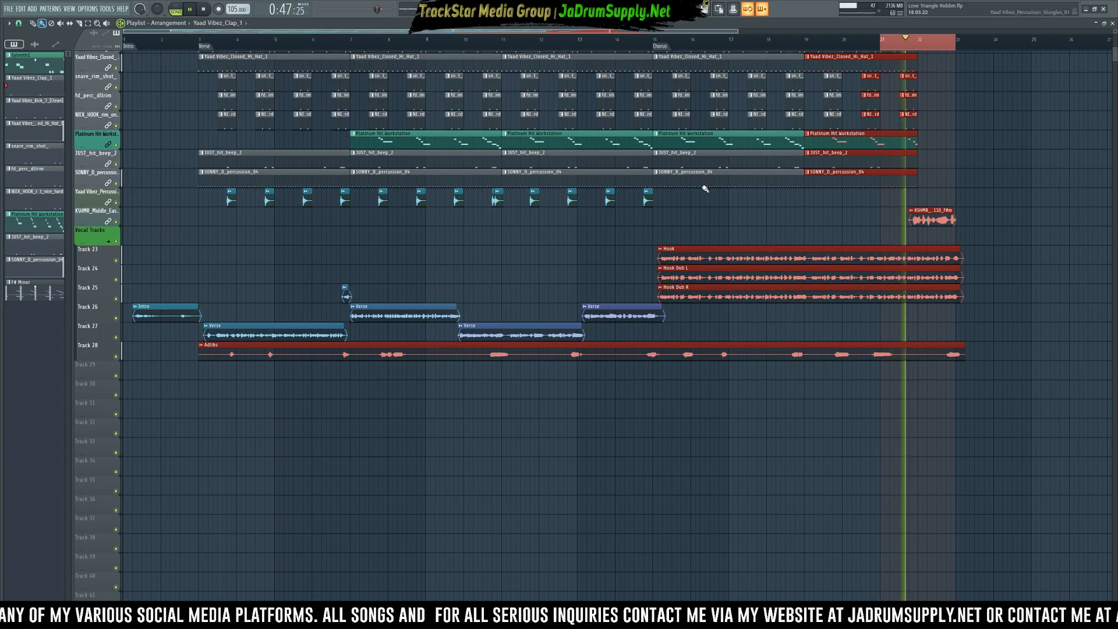
key("F9")
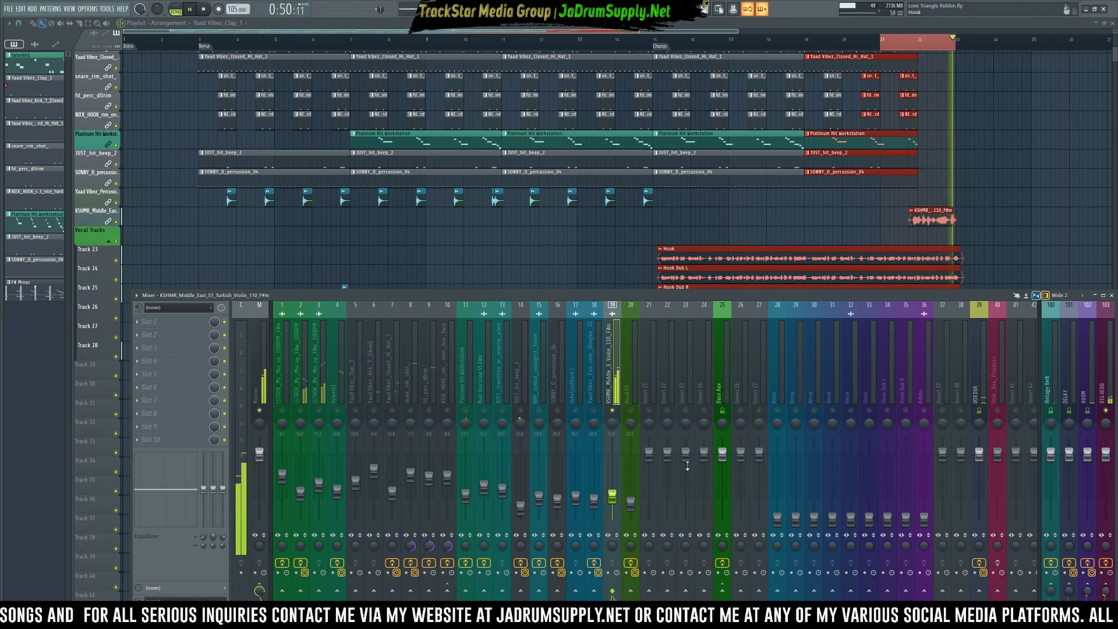
key("space")
- Insert FabFilter Pro-C 2 in the Turkish Violin track's first effect slot and use the Opto compression style
left_click(187, 321)
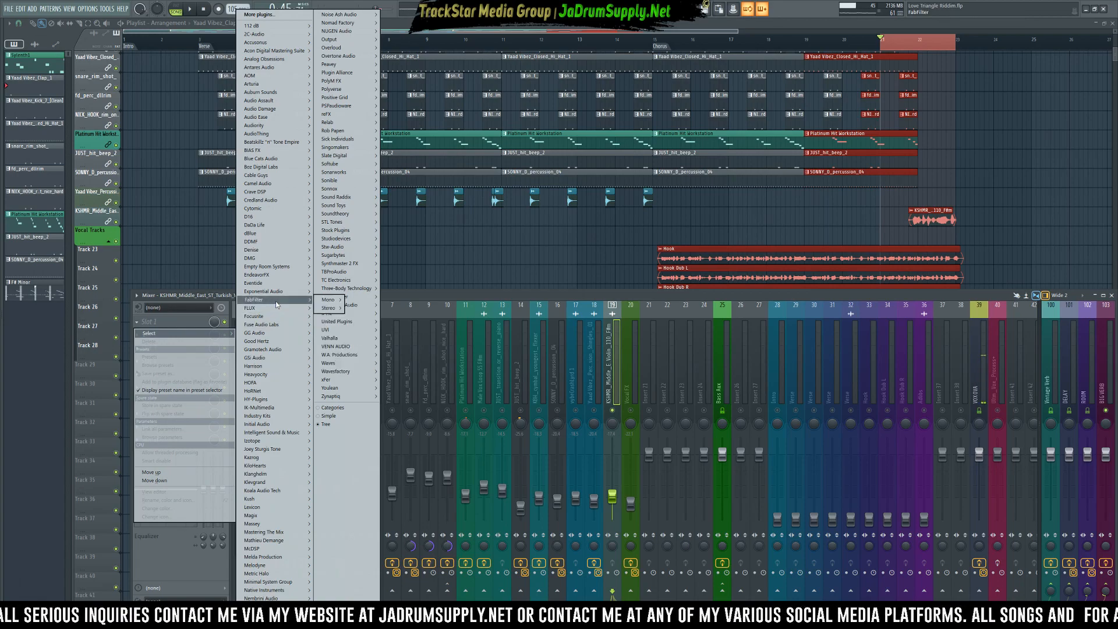
mouse_move(364, 316)
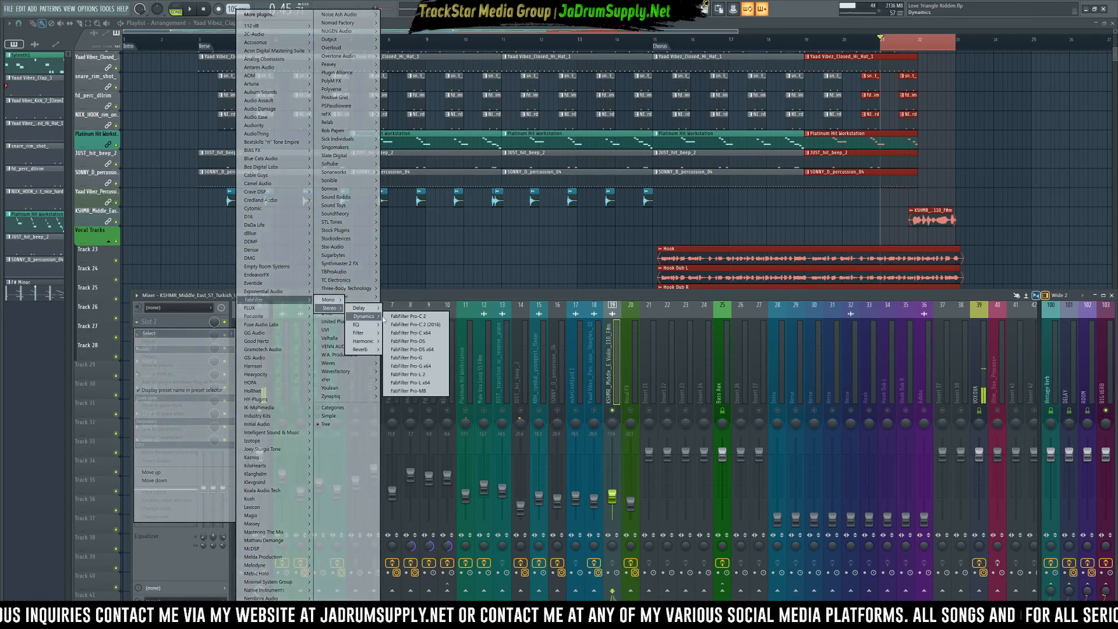
left_click(415, 317)
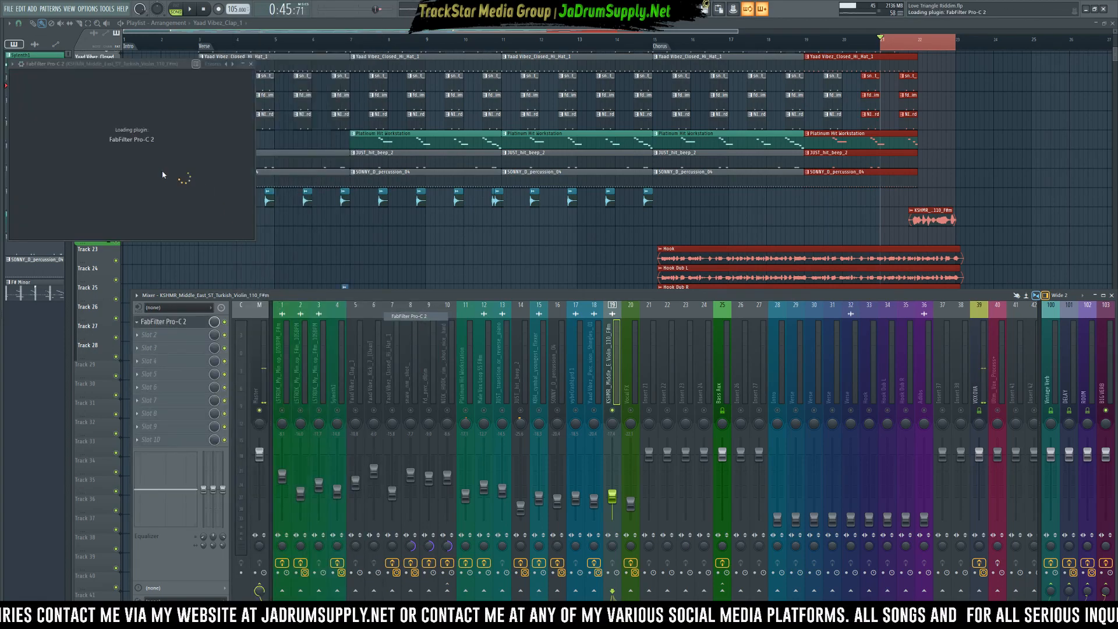
left_click_drag(101, 65, 518, 88)
key("space")
left_click(551, 236)
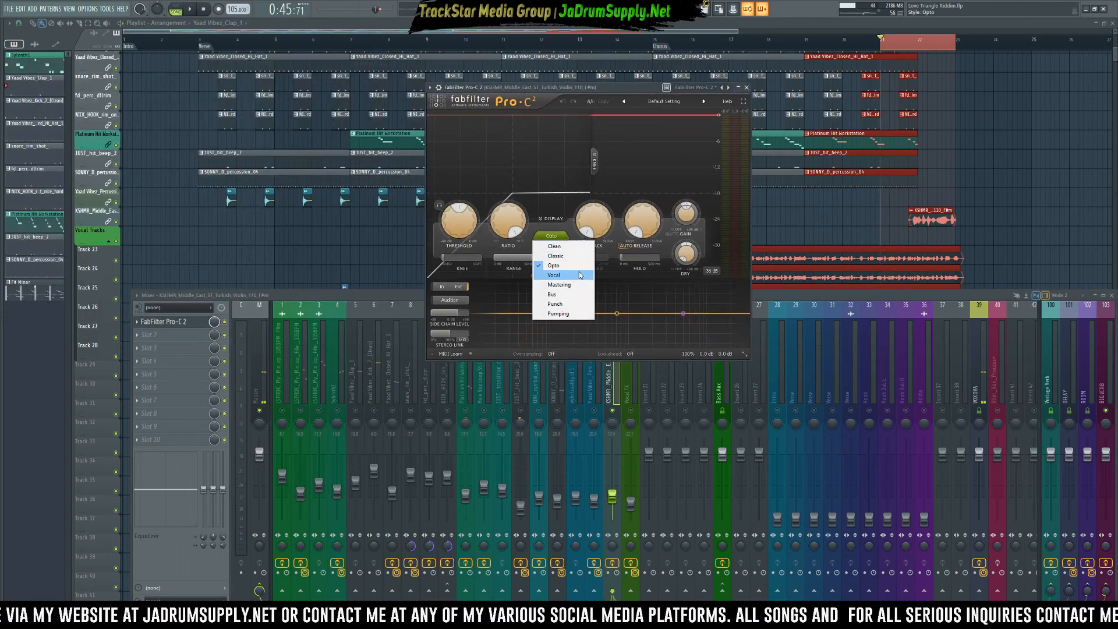
left_click(555, 266)
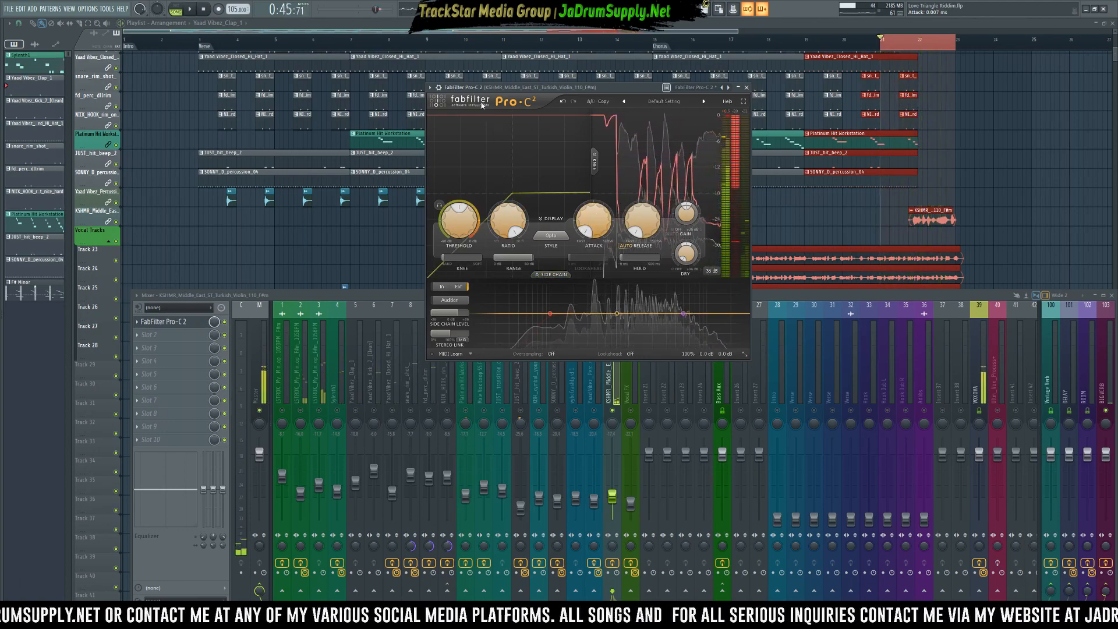
- Show the compressor's wrapper options, browse its presets while keeping Default Setting, and switch its side chain to the internal input
left_click(431, 87)
left_click(438, 87)
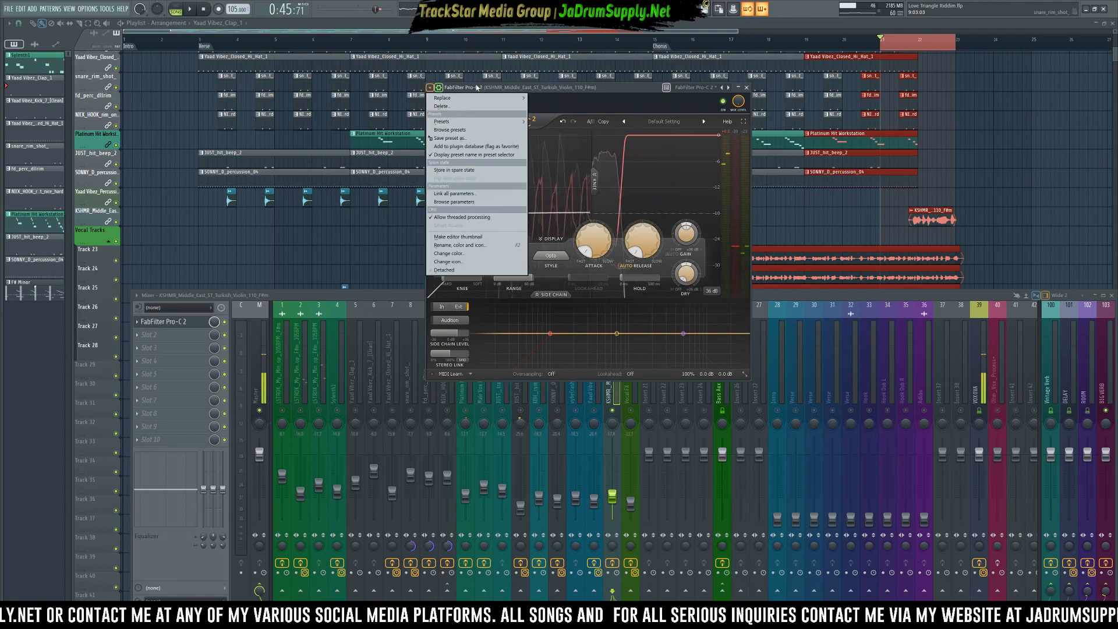
left_click(662, 123)
left_click(662, 122)
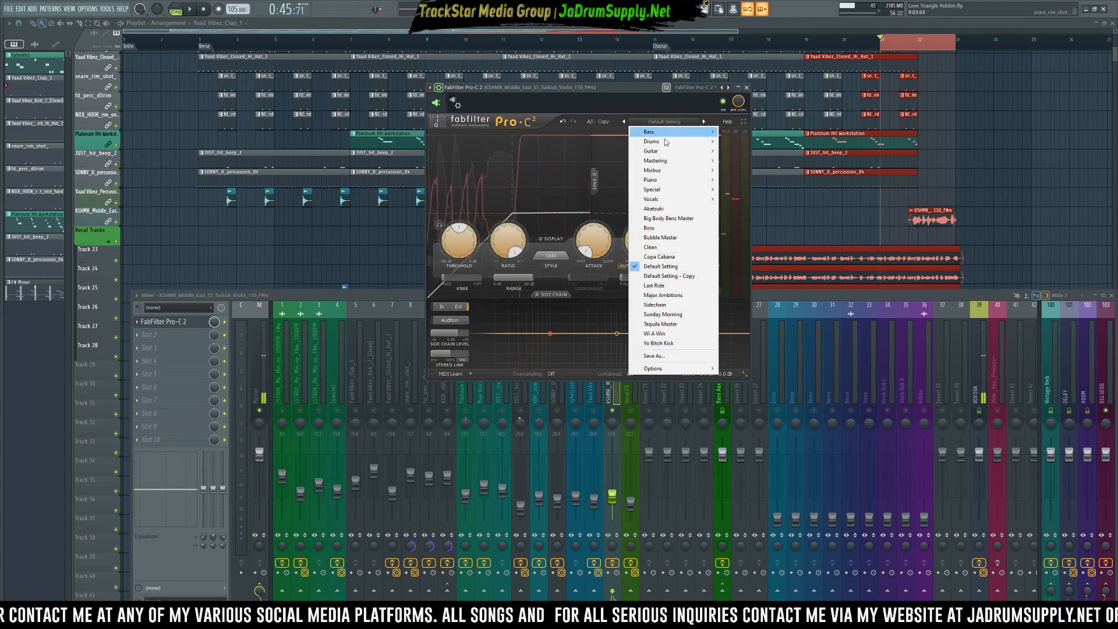
mouse_move(666, 165)
left_click(565, 172)
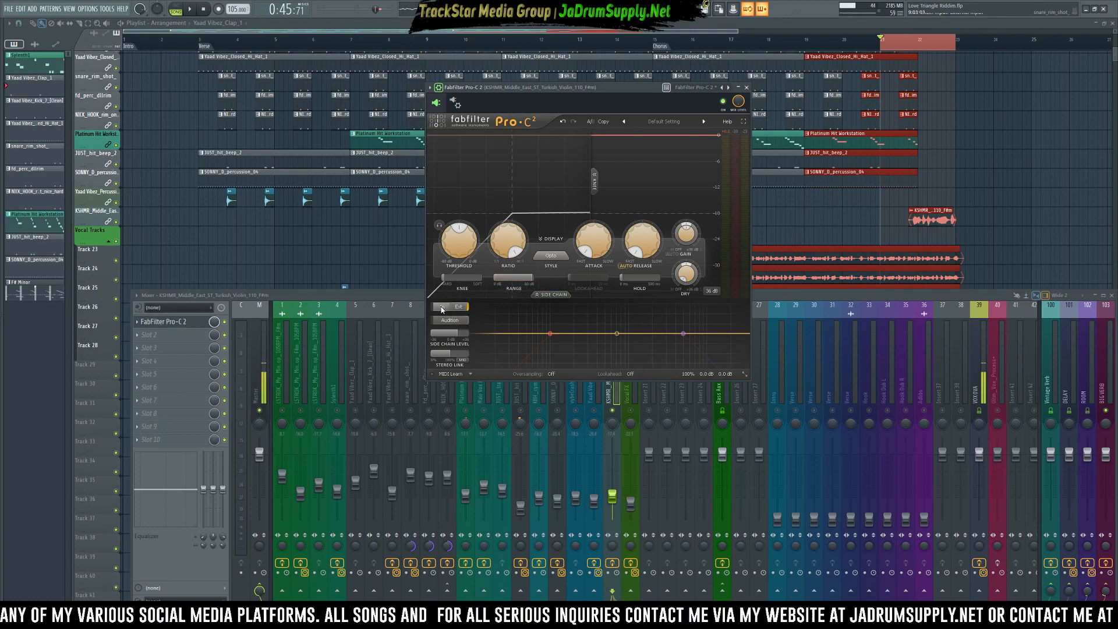
mouse_move(592, 245)
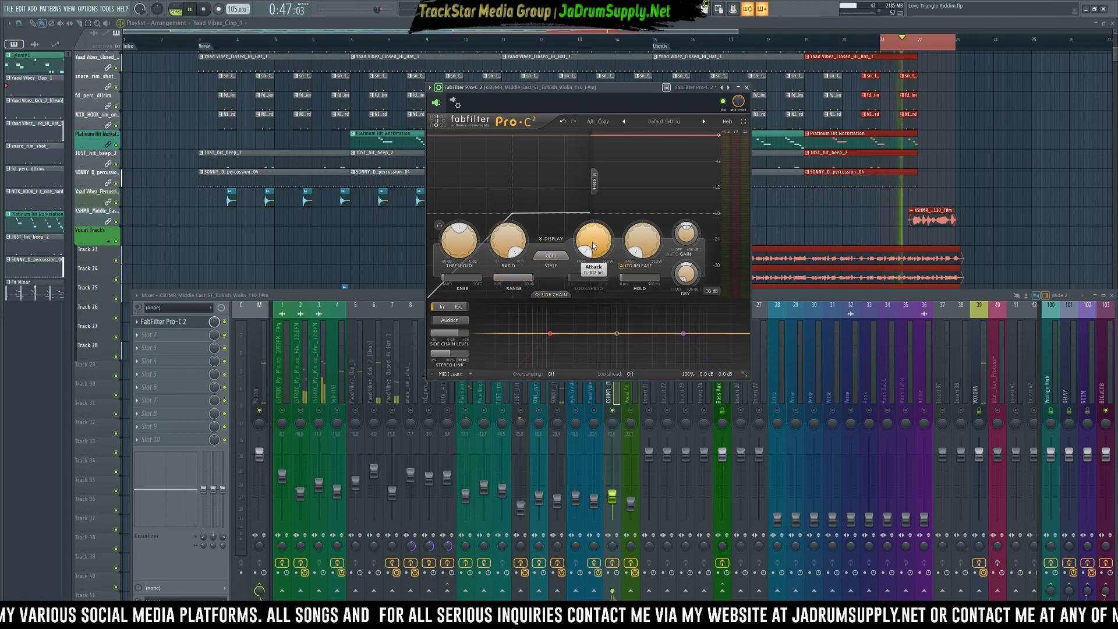
- Adjust the violin compressor's attack, set the ratio to about 3.17:1, and raise the threshold to about -11.81 dB during playback
left_click_drag(593, 245, 591, 237)
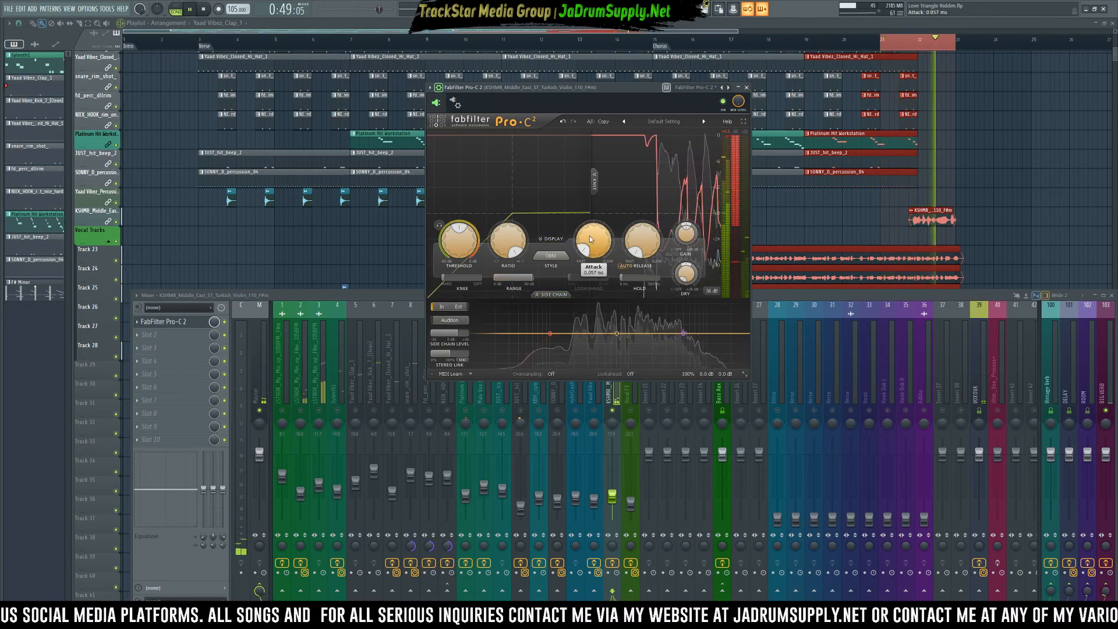
left_click_drag(507, 240, 511, 293)
mouse_move(453, 247)
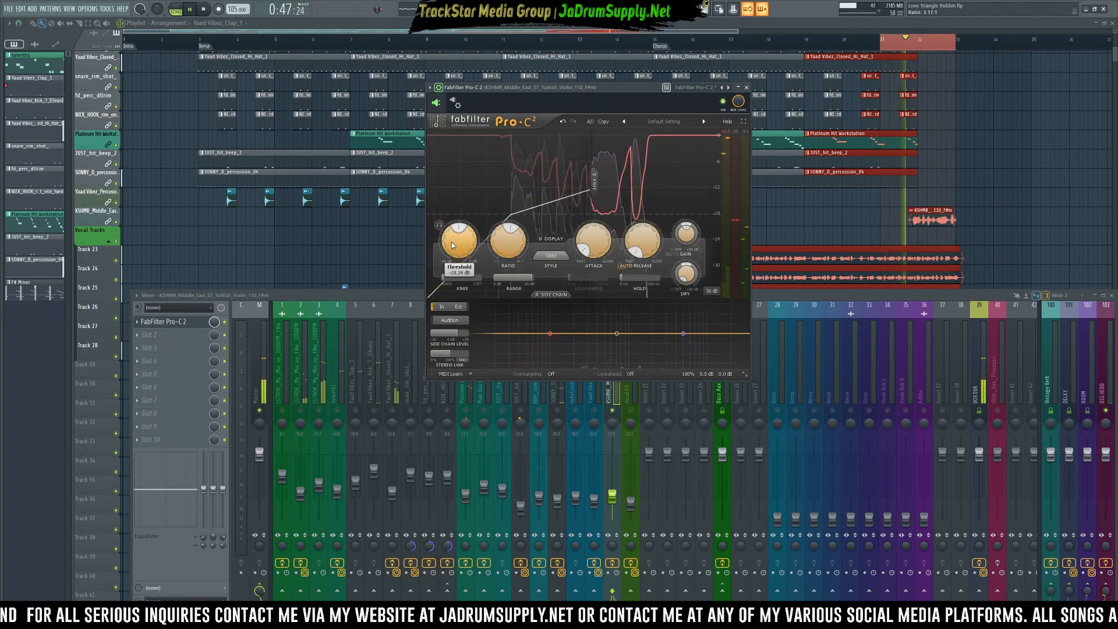
left_click_drag(453, 247, 455, 225)
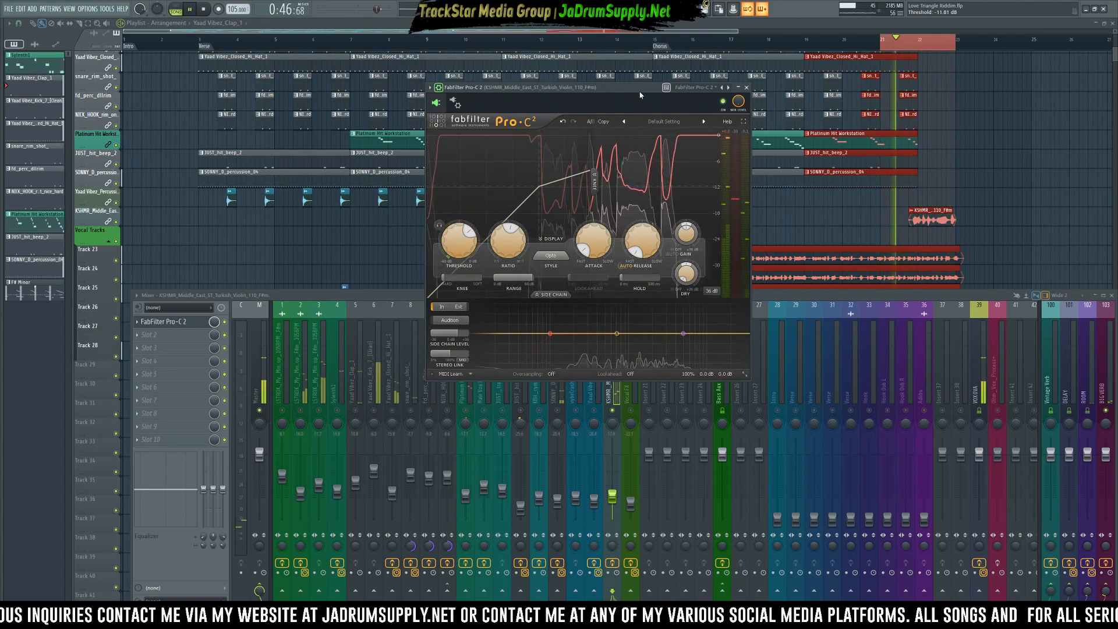
- Raise the violin compressor's threshold further while replaying the loop, and nudge the Turkish Violin fader up slightly
left_click_drag(631, 88, 497, 48)
key("space")
key("space")
left_click_drag(321, 201, 321, 190)
key("space")
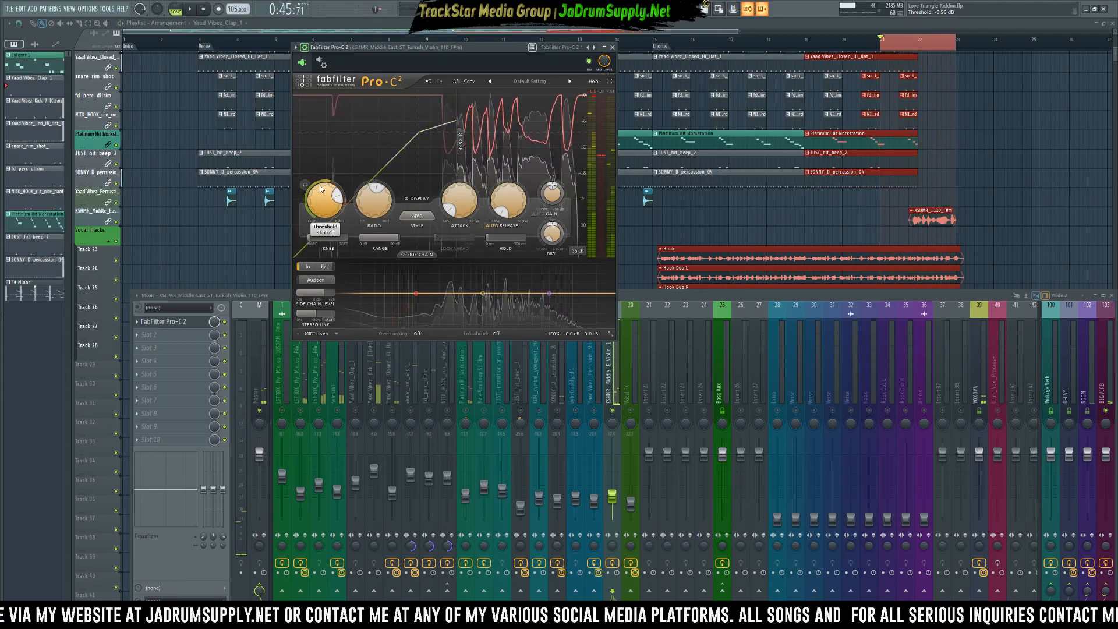
key("space")
left_click_drag(312, 202, 313, 197)
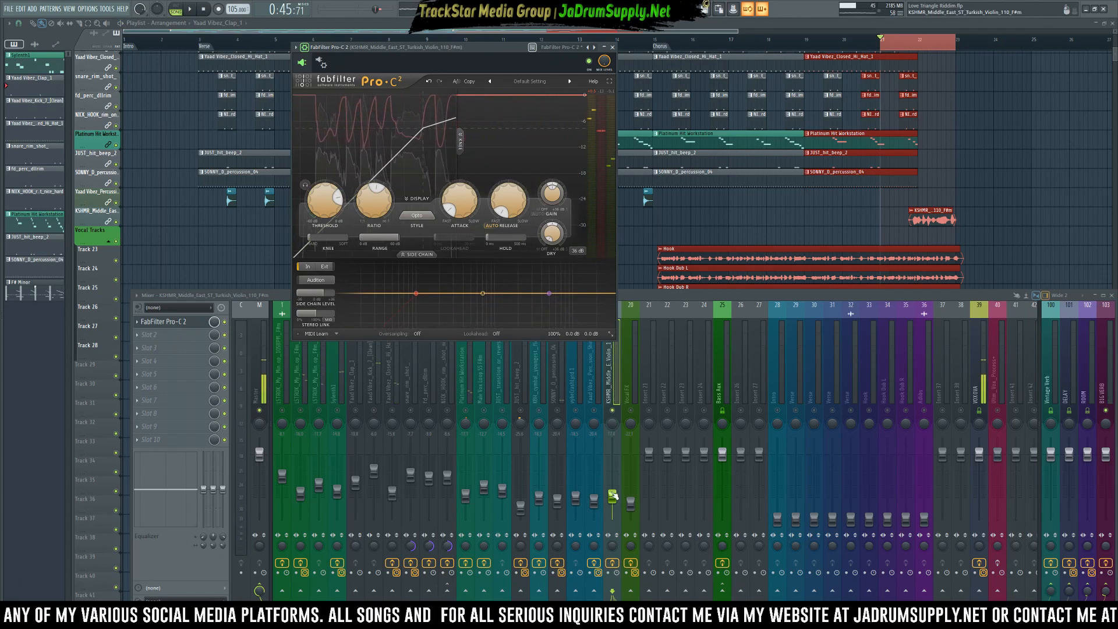
left_click(240, 389)
- Insert Slate Digital Virtual Mix Rack in the violin track's second slot and remove its Virtual Channel module
left_click(197, 333)
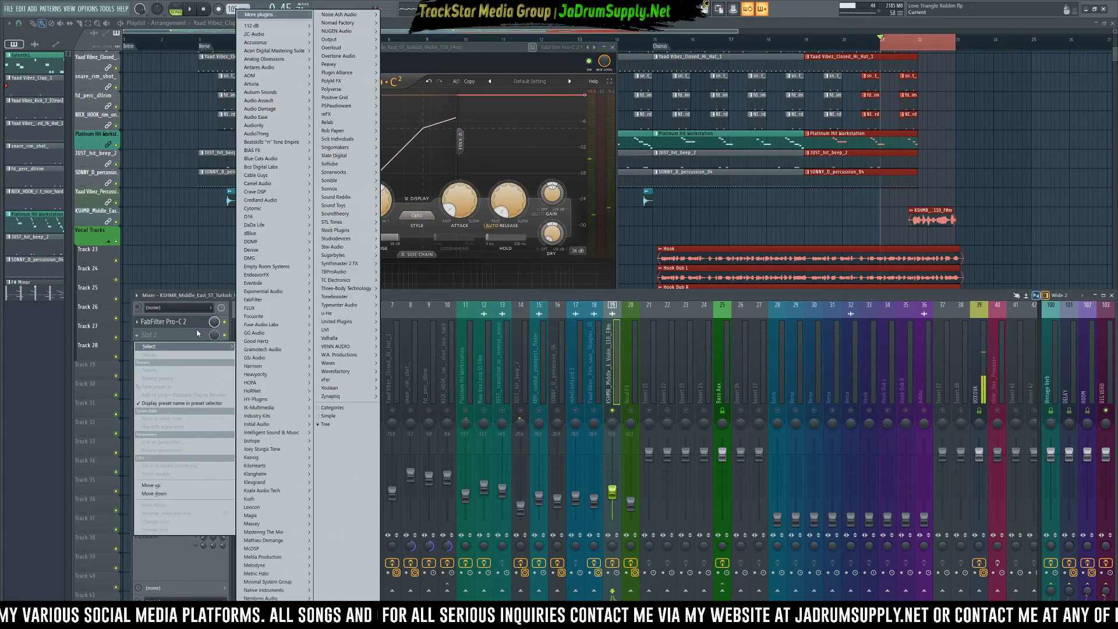
mouse_move(342, 166)
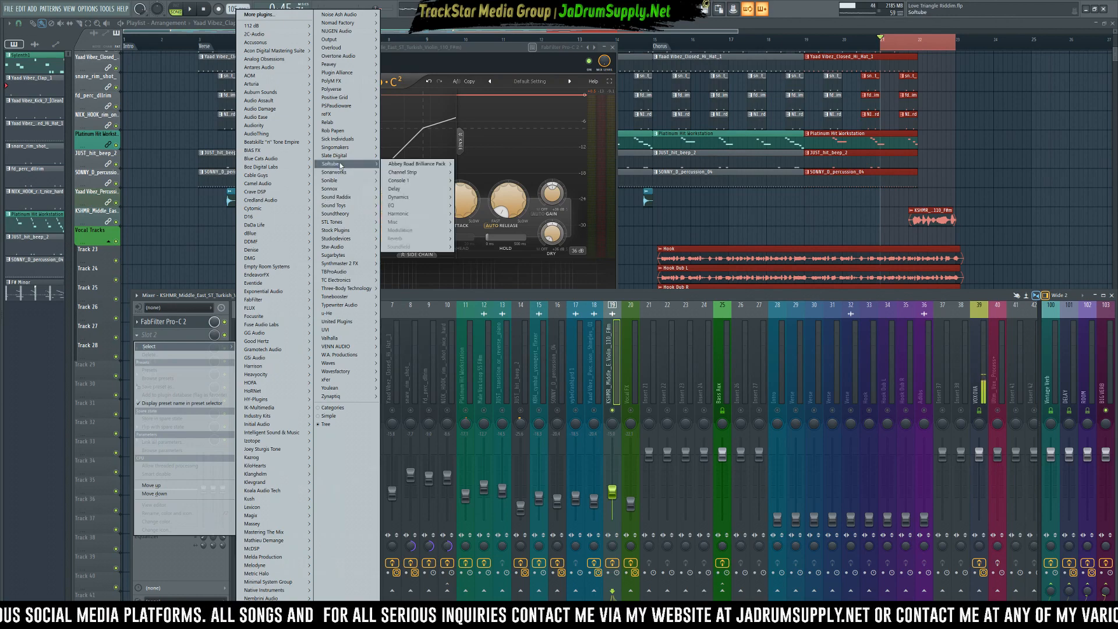
mouse_move(350, 239)
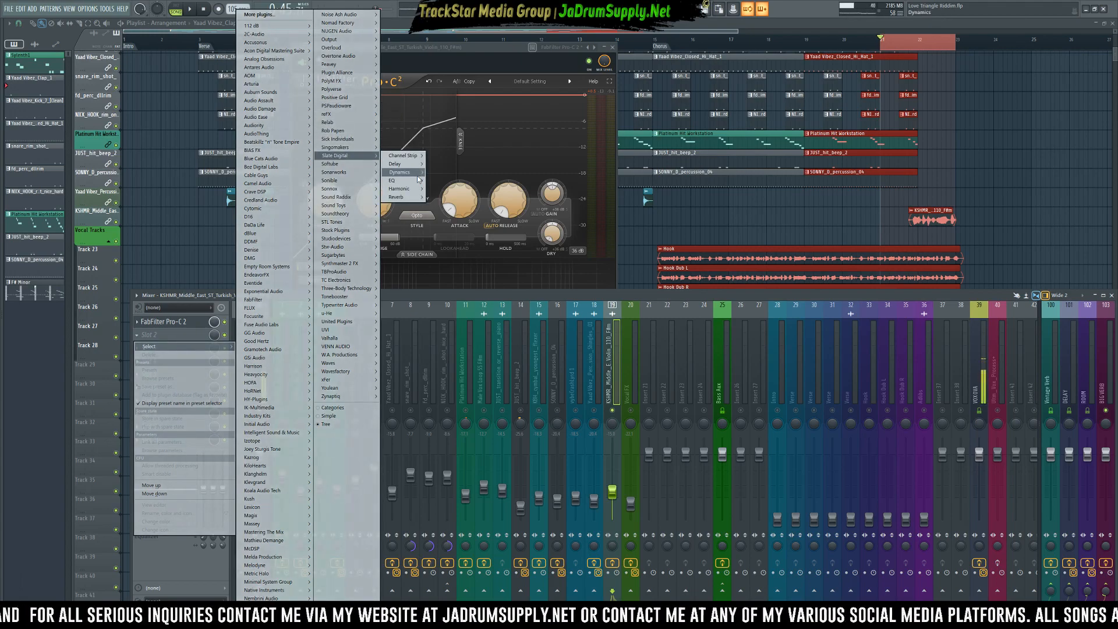
mouse_move(404, 193)
mouse_move(419, 156)
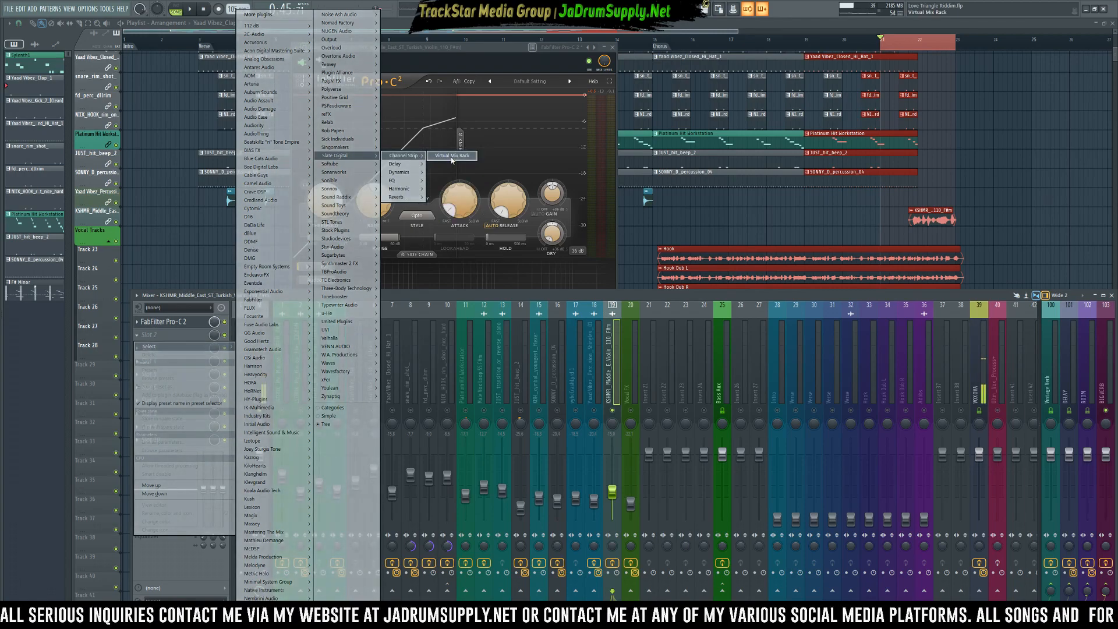
left_click(455, 157)
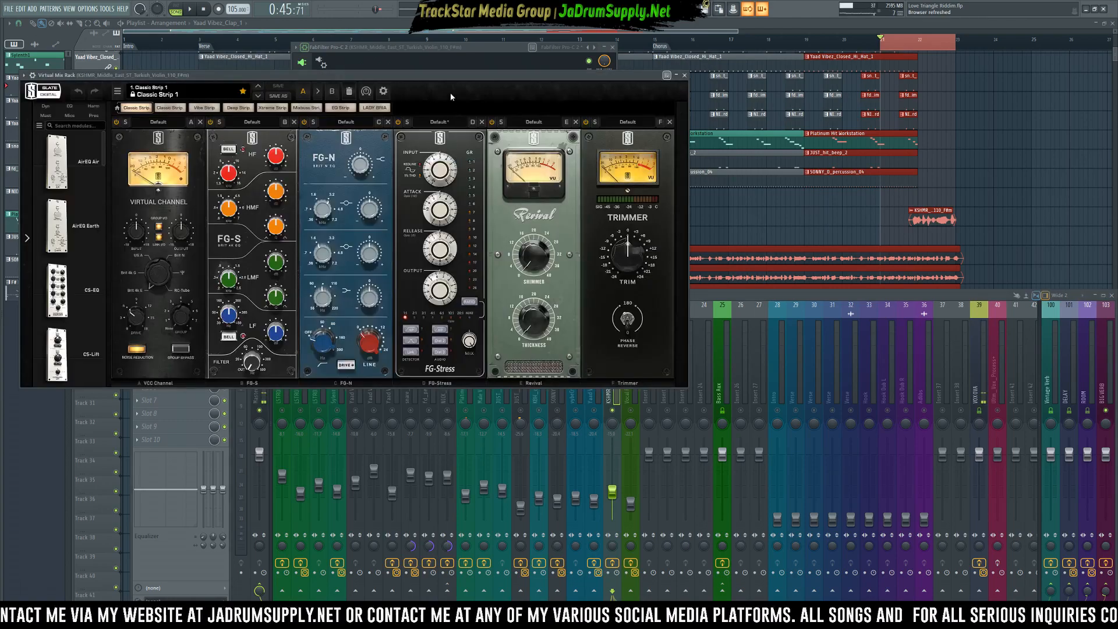
left_click_drag(474, 85, 750, 76)
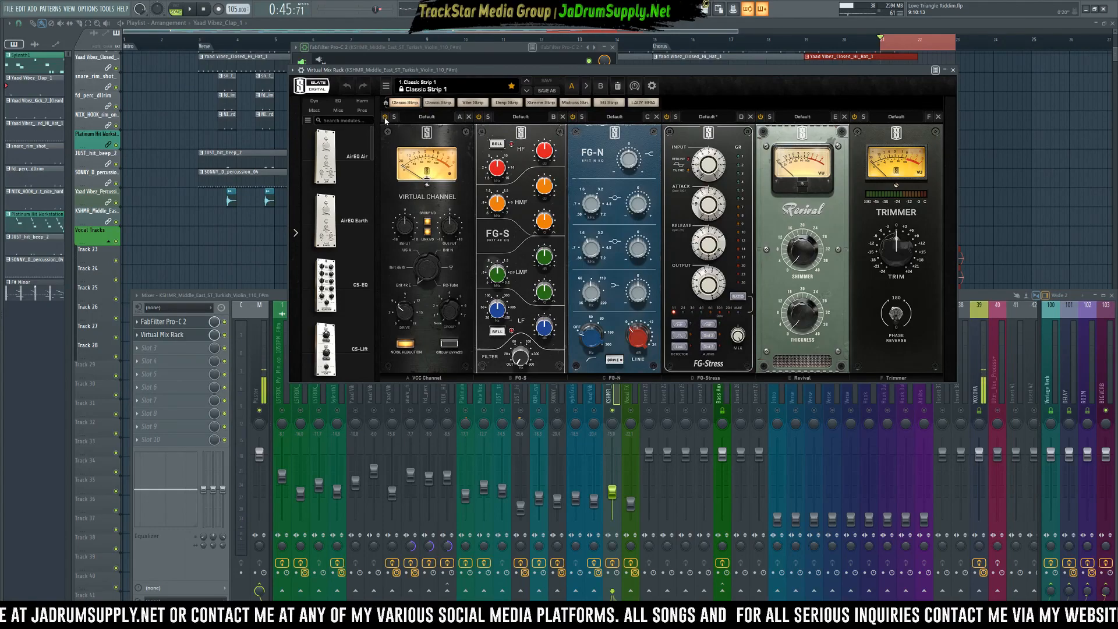
left_click(468, 117)
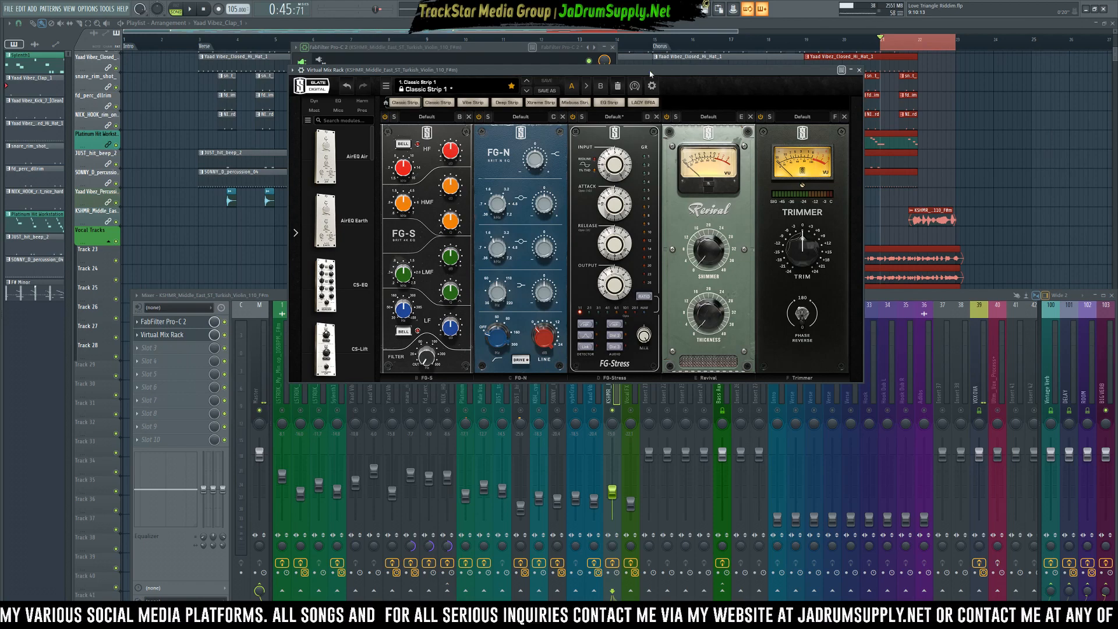
- Boost the FG-N high shelf to about +3.22 dB, then raise the FG-S filter and set its LMF gain to about +1.44 dB
left_click_drag(550, 69, 658, 74)
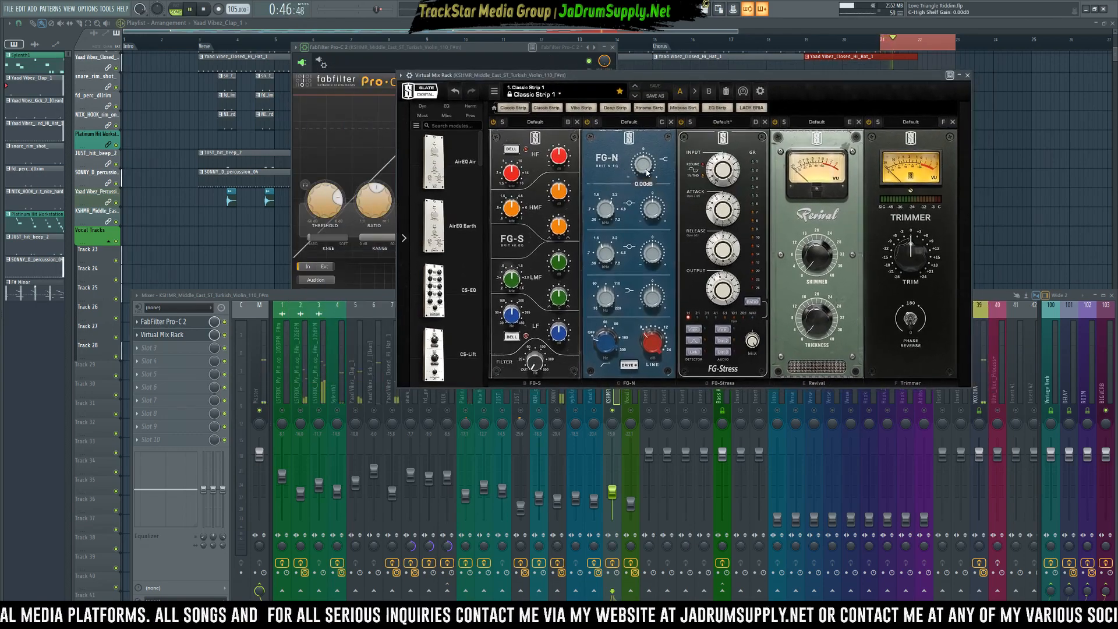
scroll(646, 166, "up", 3)
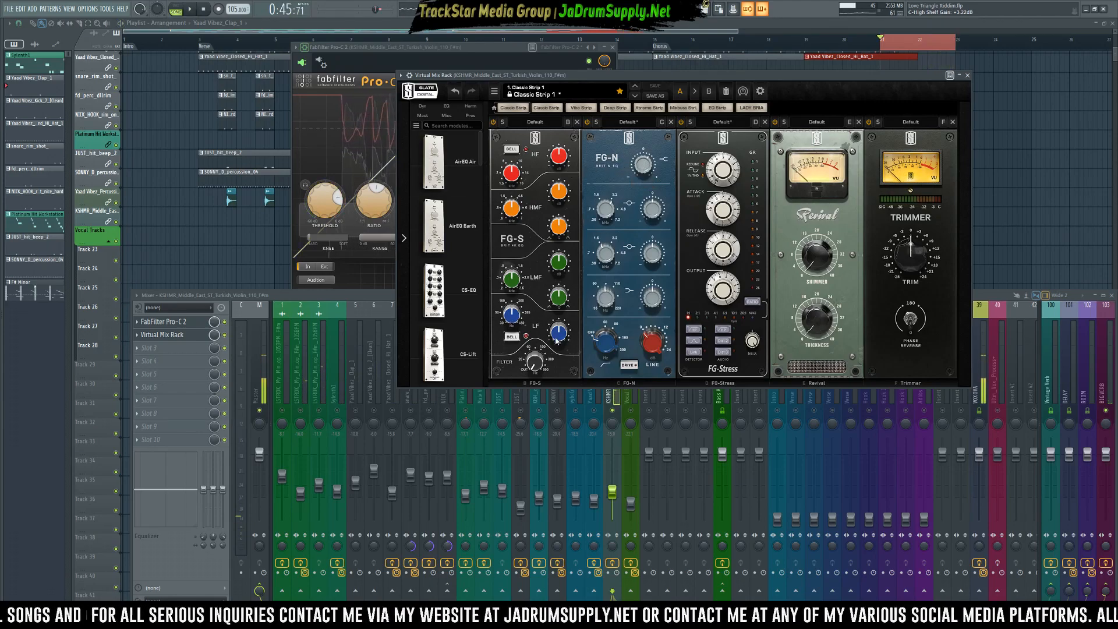
left_click_drag(535, 363, 535, 321)
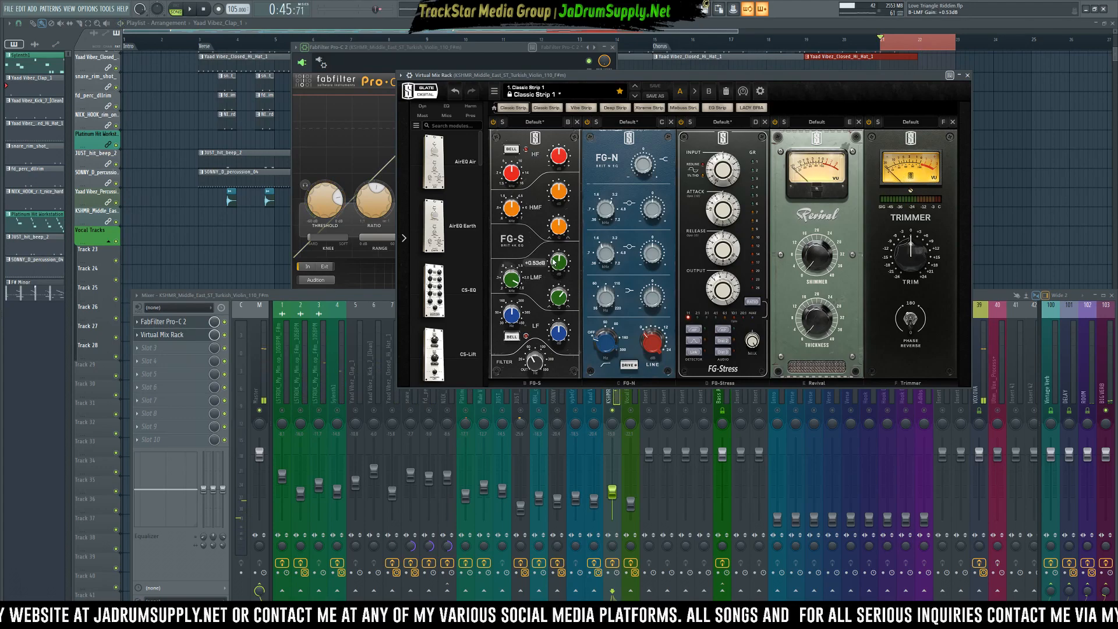
left_click_drag(548, 242, 550, 246)
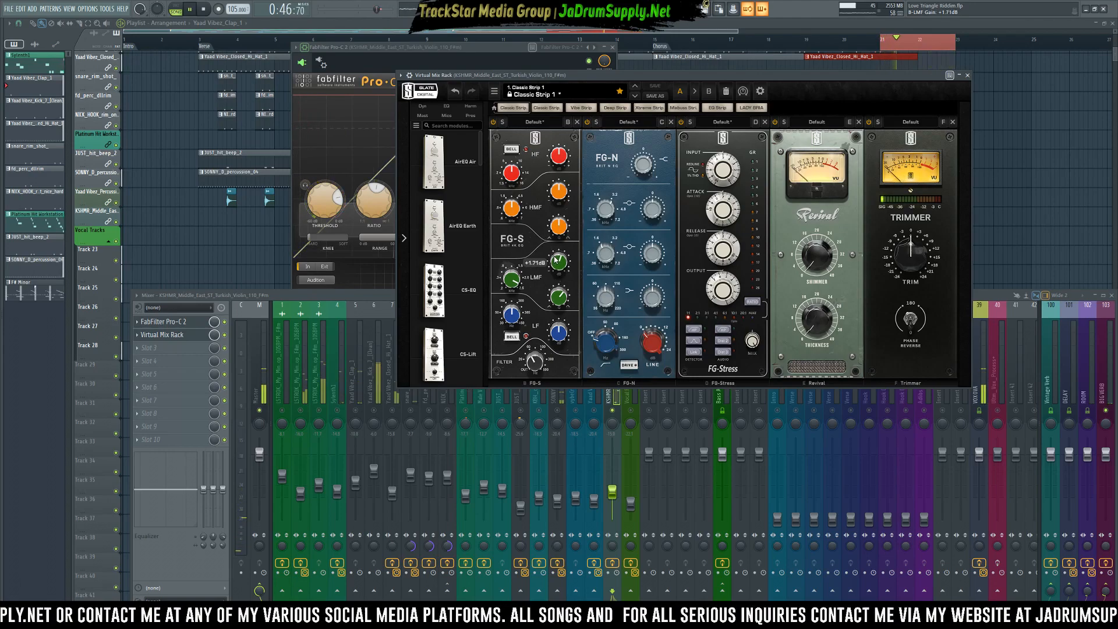
left_click_drag(556, 261, 558, 263)
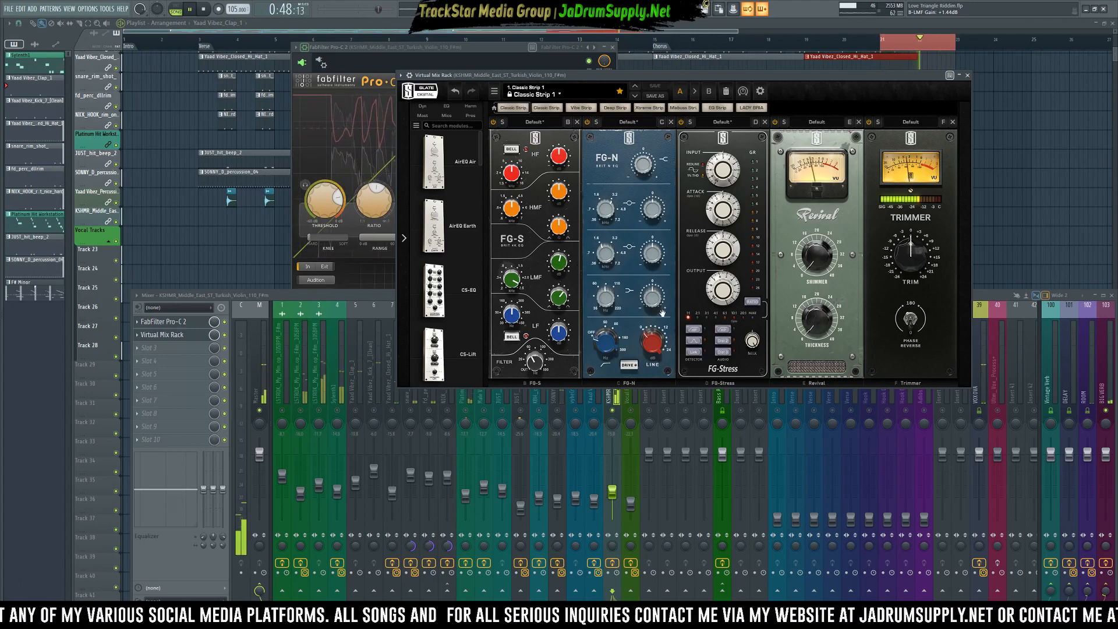
- Set the FG-N high-pass filter to about 88 Hz and slightly boost its second bell band
left_click_drag(606, 335, 602, 315)
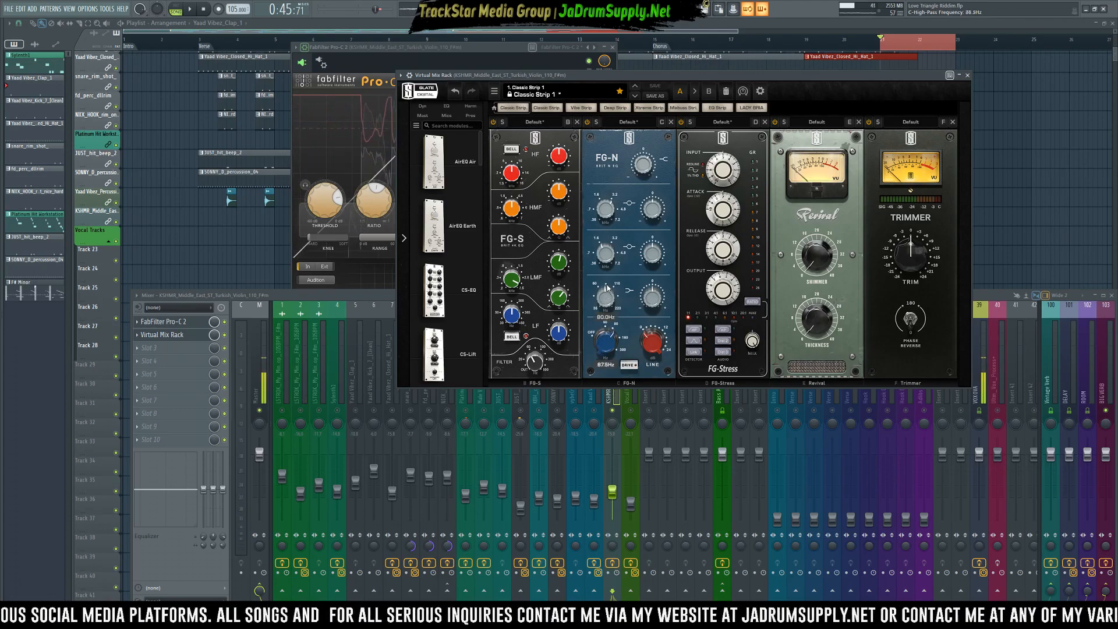
left_click_drag(607, 286, 609, 289)
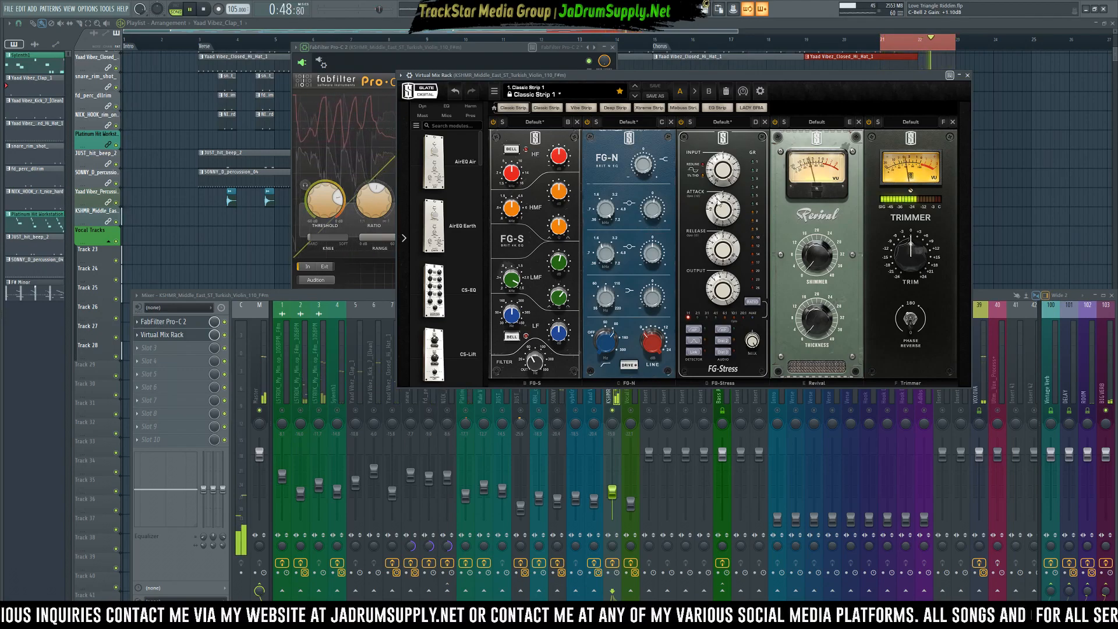
- Remove the FG-Stress module, turn up Revival's Shimmer, and audition the soloed violin in the loop
mouse_move(726, 175)
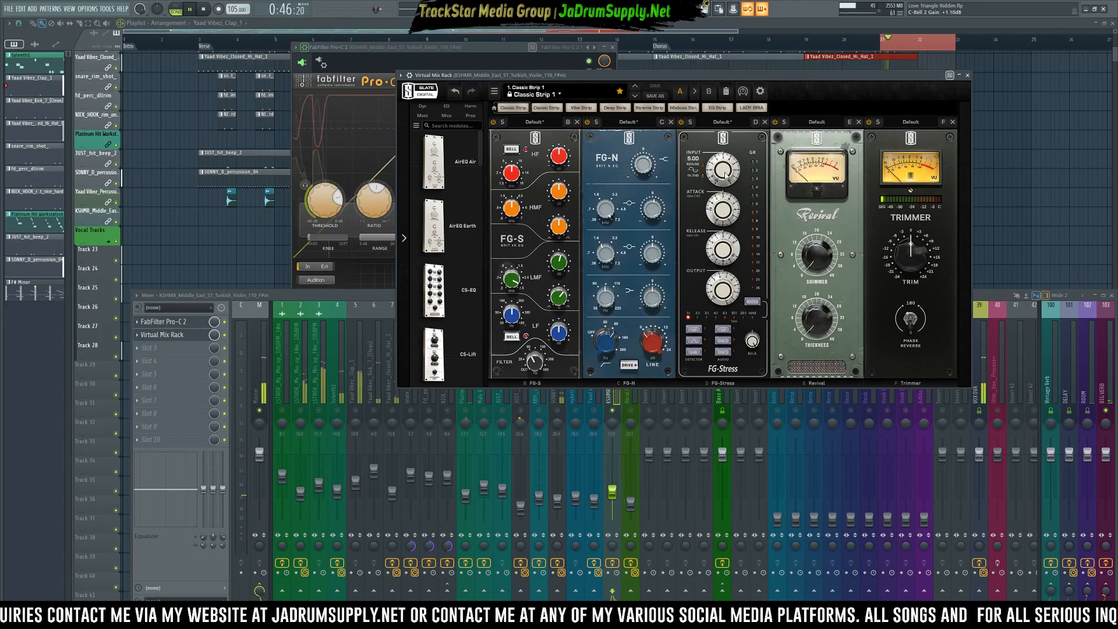
left_click(765, 122)
mouse_move(718, 263)
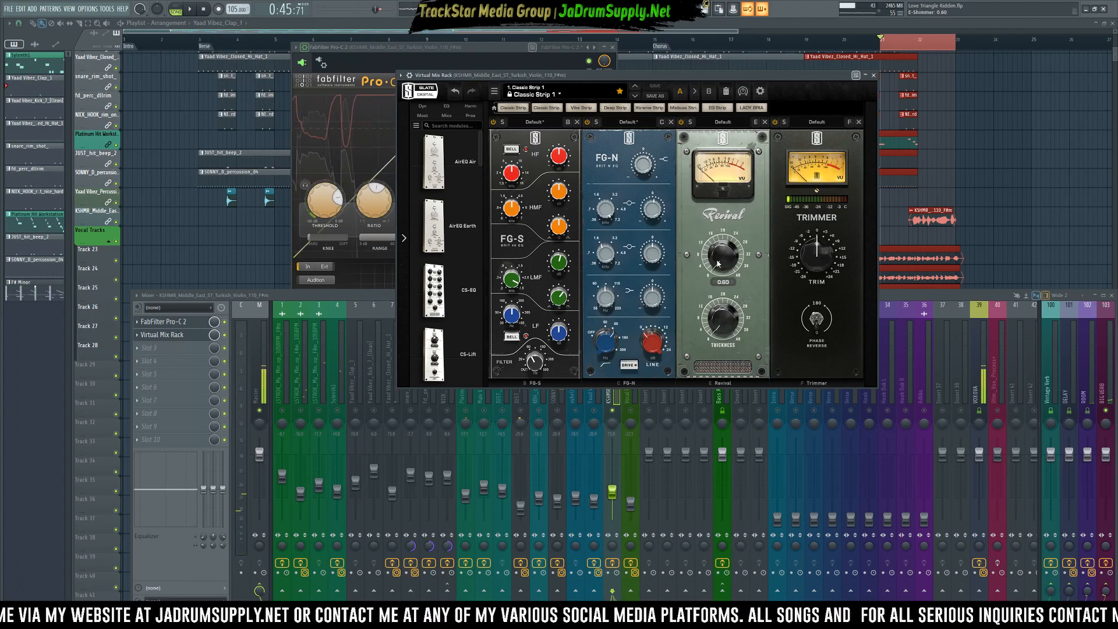
left_click_drag(714, 252, 714, 235)
key("space")
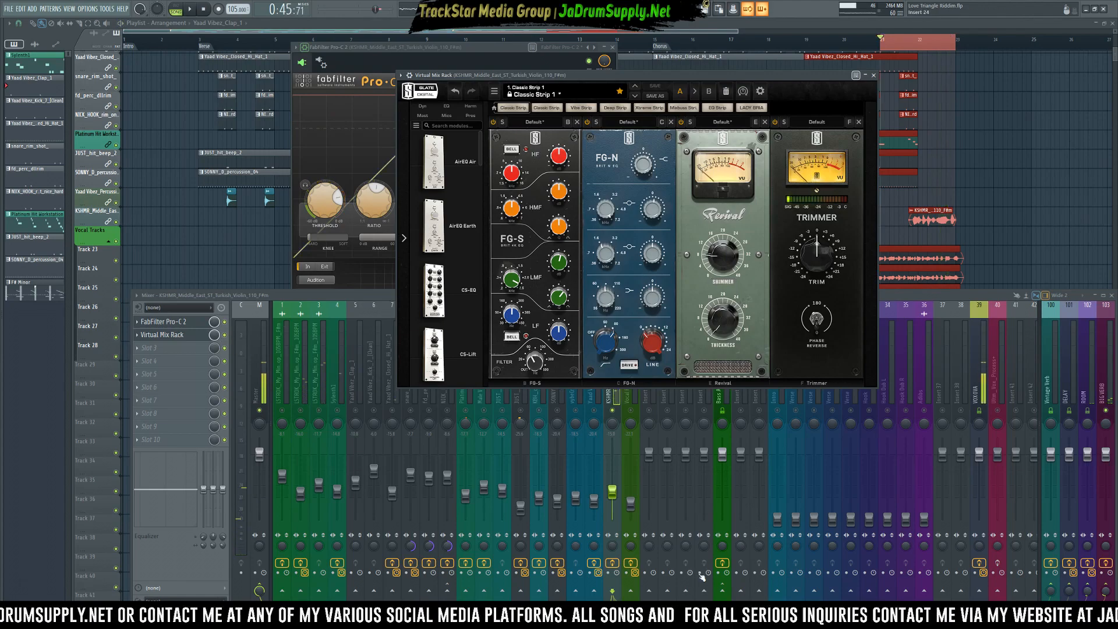
key("space")
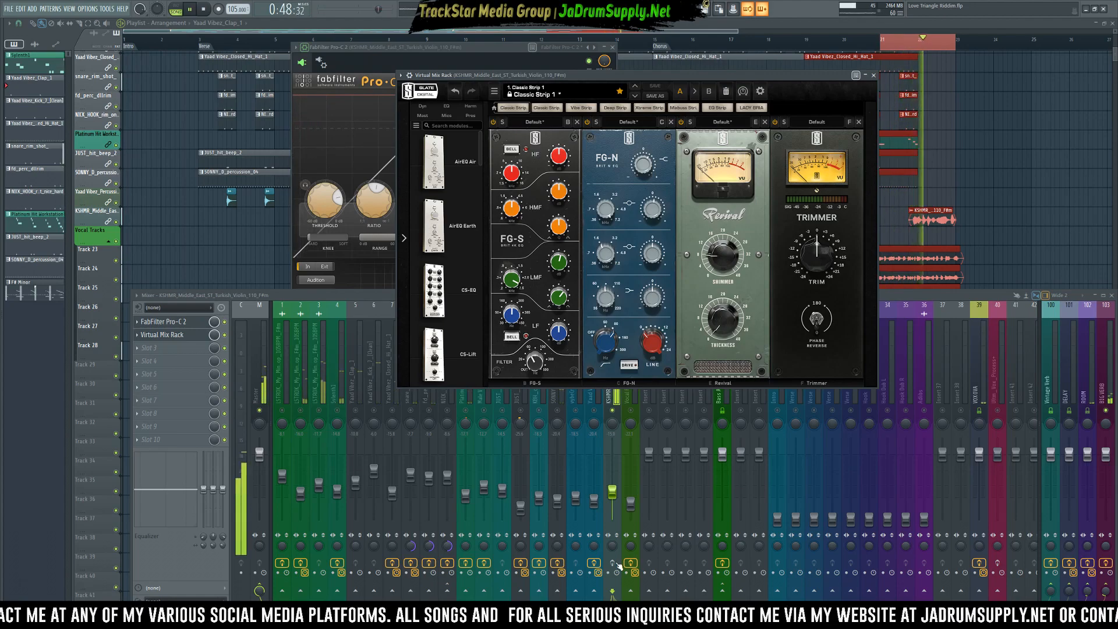
key("space")
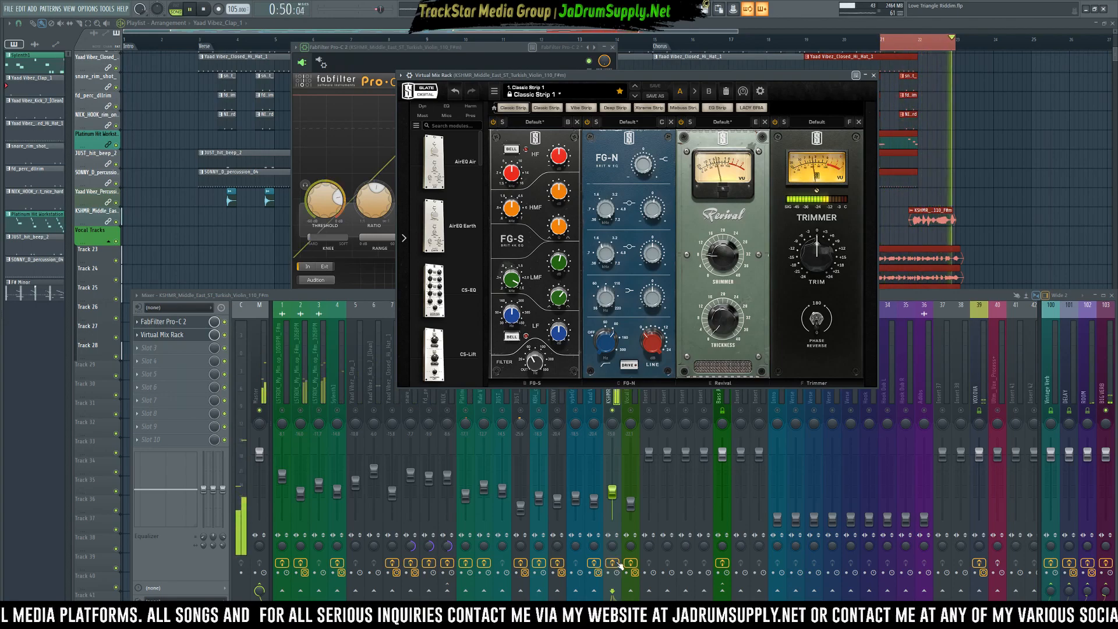
key("space")
- Unsolo the Turkish Violin track, replay the loop in the full mix, and close the Virtual Mix Rack window
left_click(615, 400)
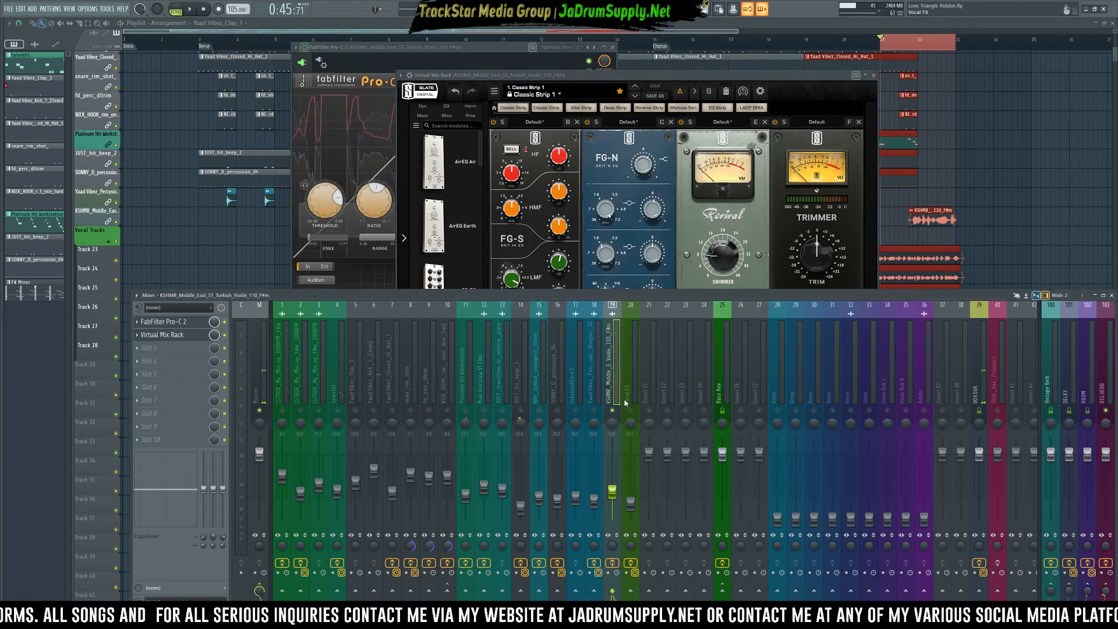
key("space")
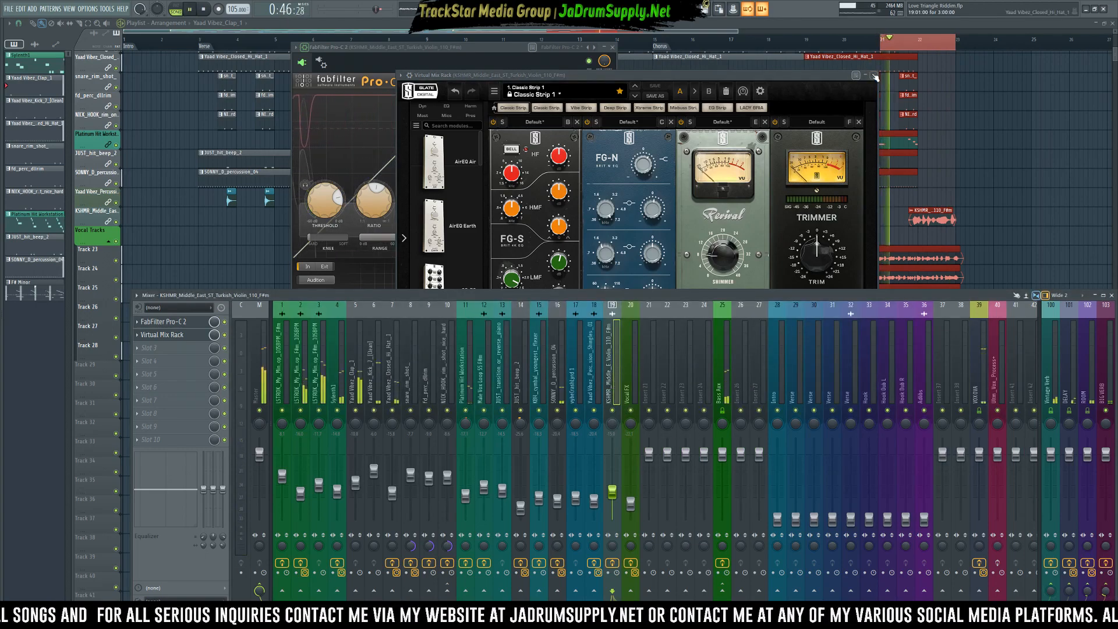
left_click(873, 75)
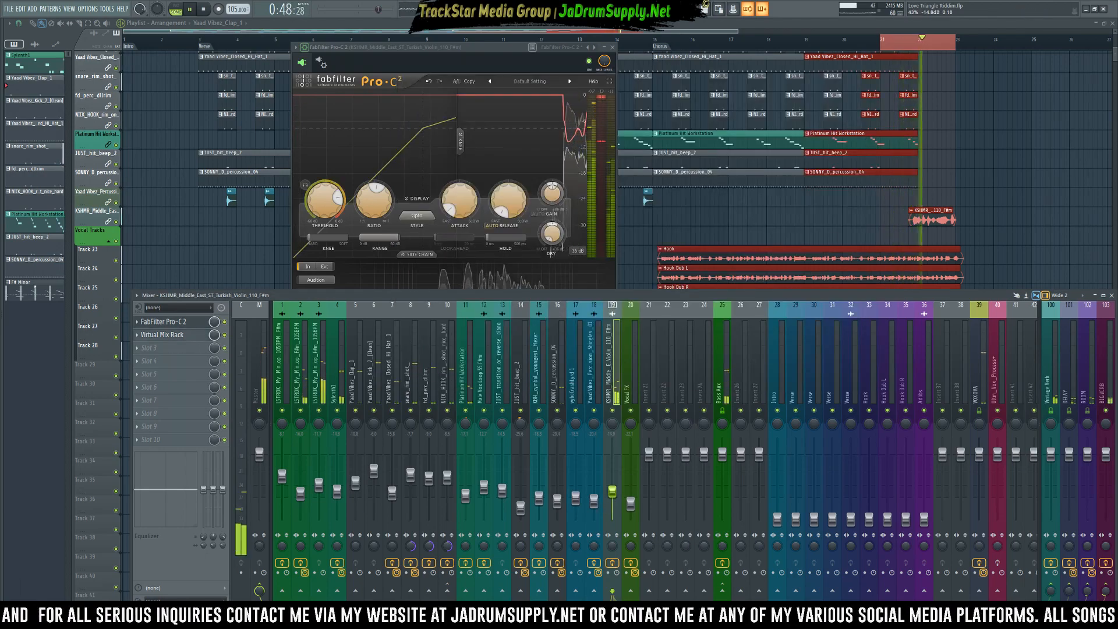